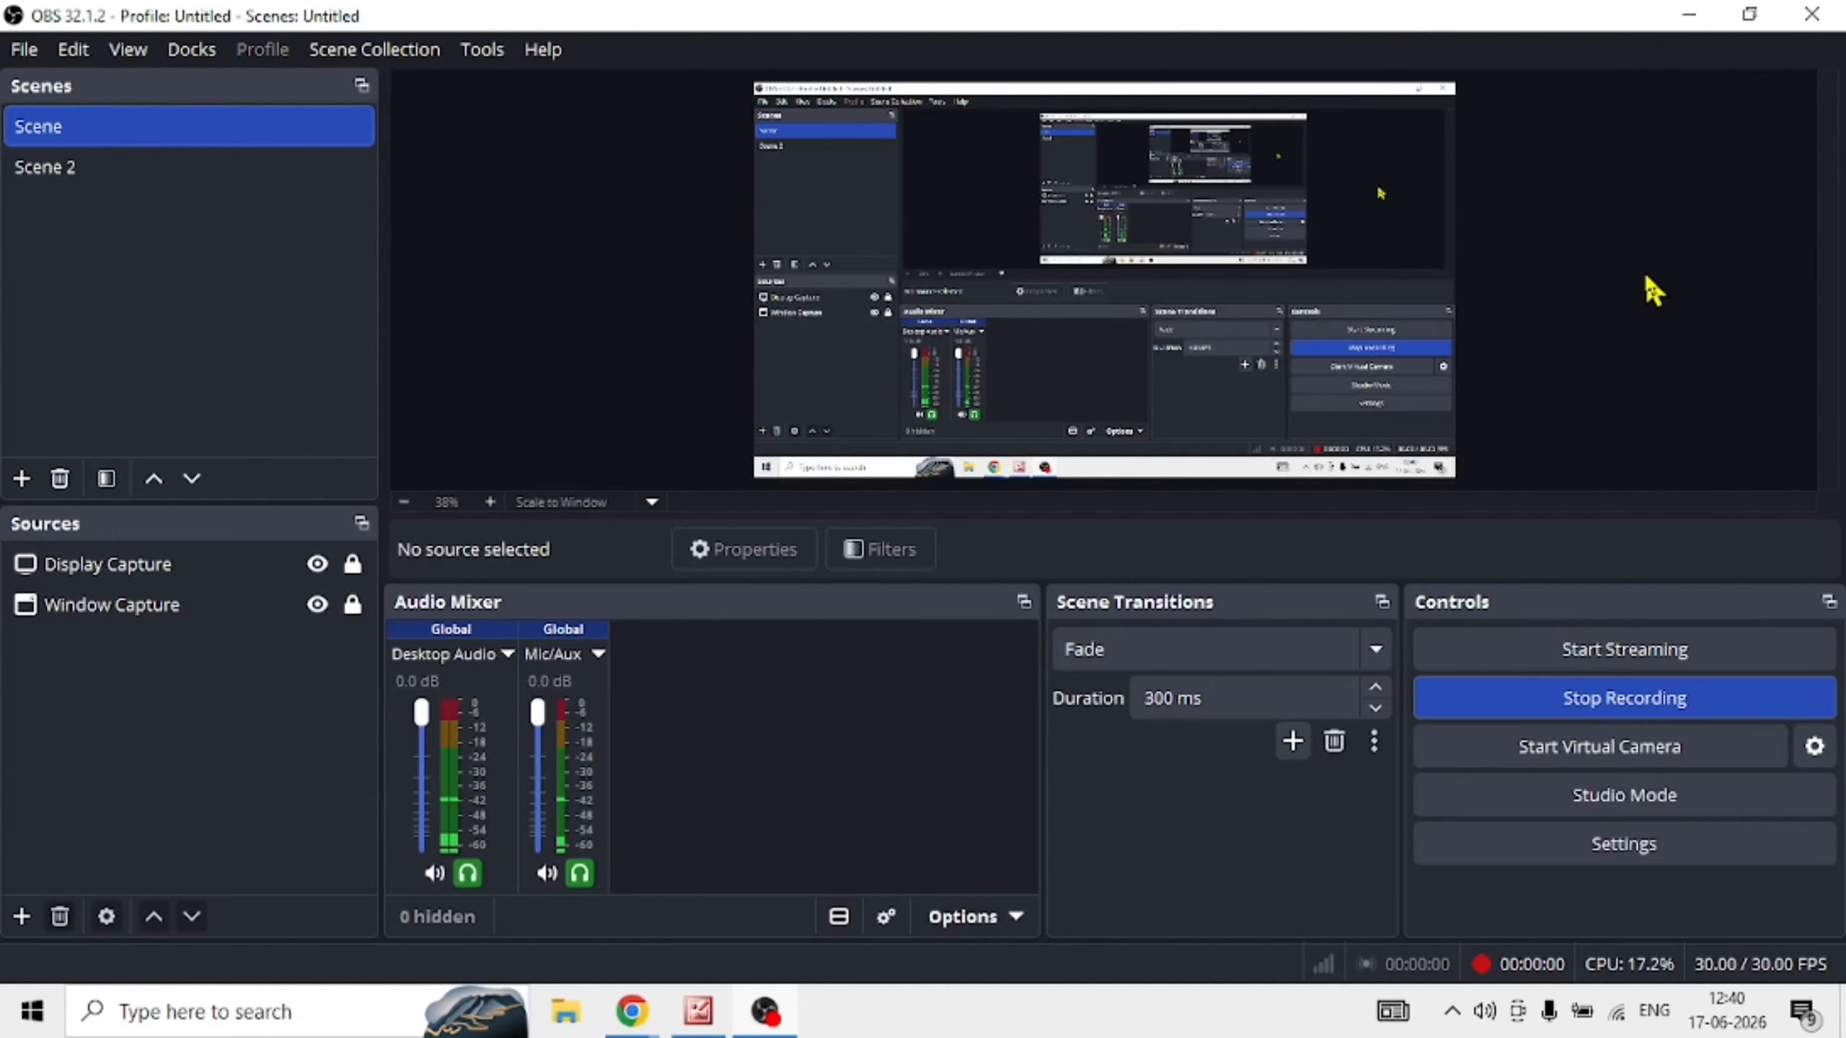
Step: Start the OBS screen recording and leave the desktop showing
left_click(1687, 15)
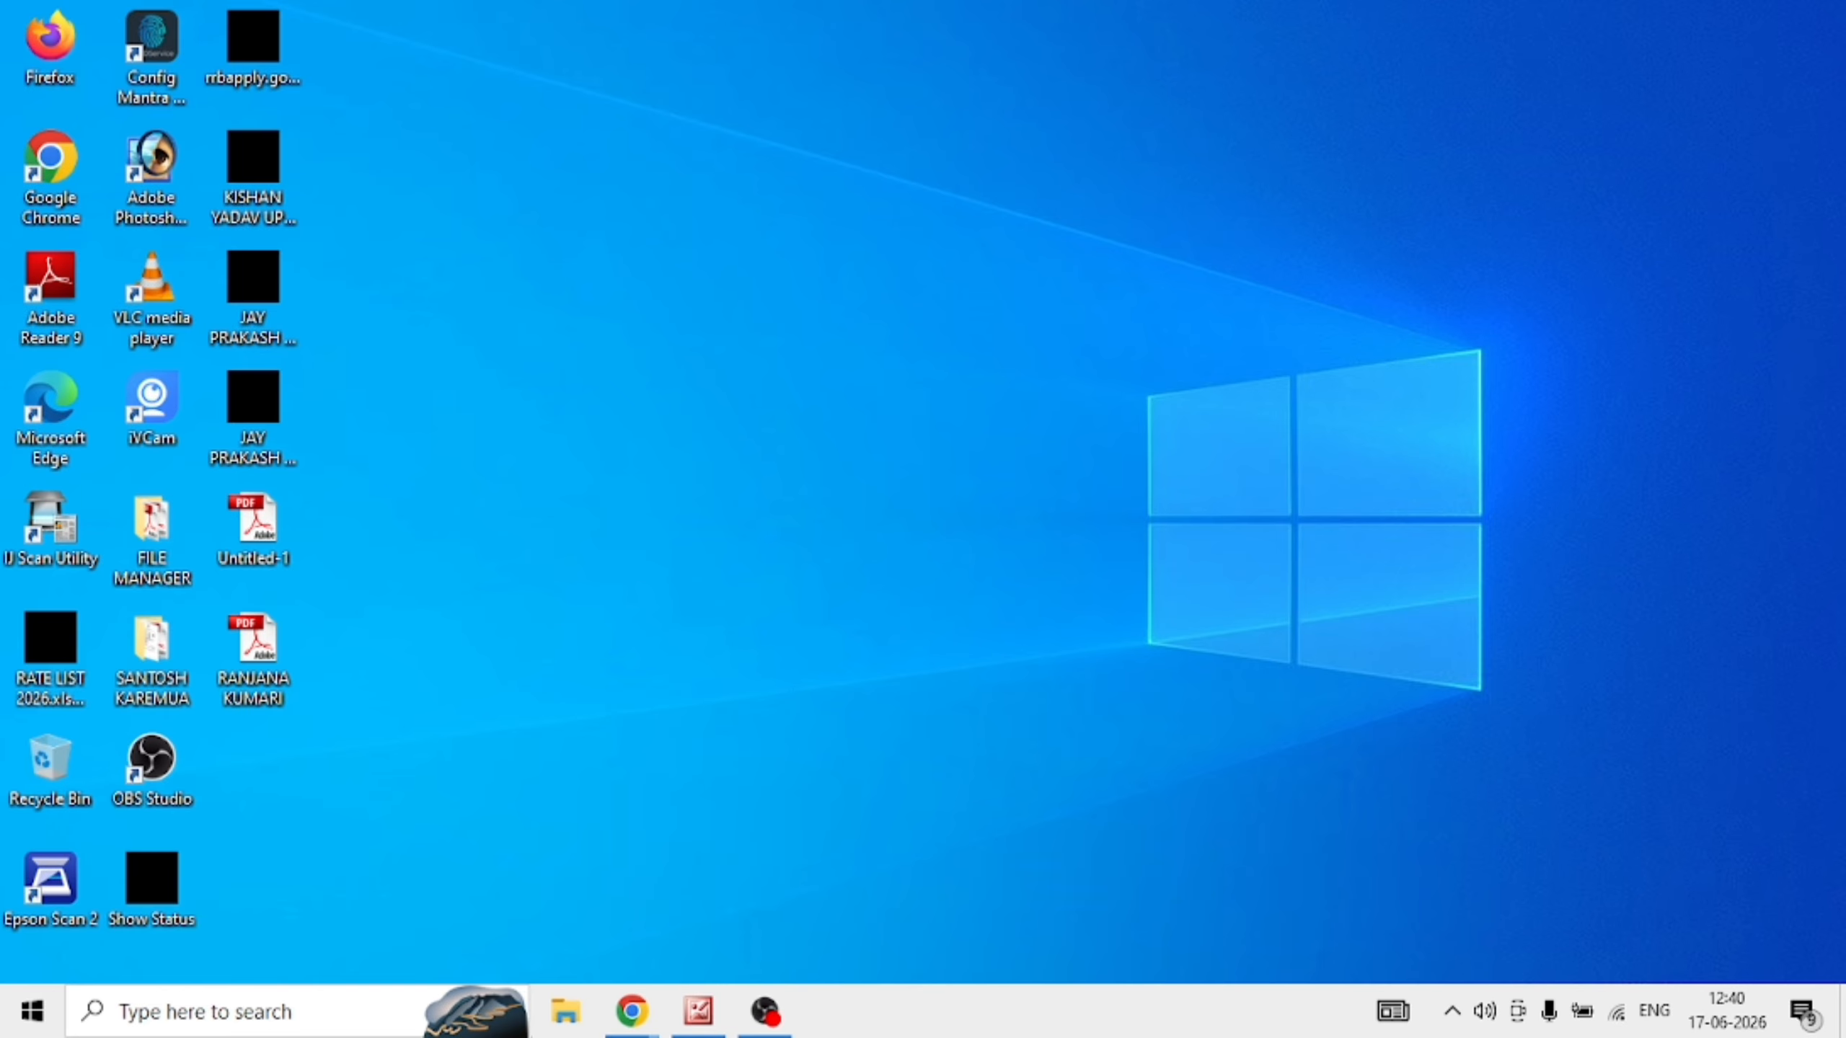
Step: Open the official UP D.El.Ed. 2026 registration dashboard from the Sarkari Result article's Apply Online link
mouse_move(631, 1010)
left_click(781, 966)
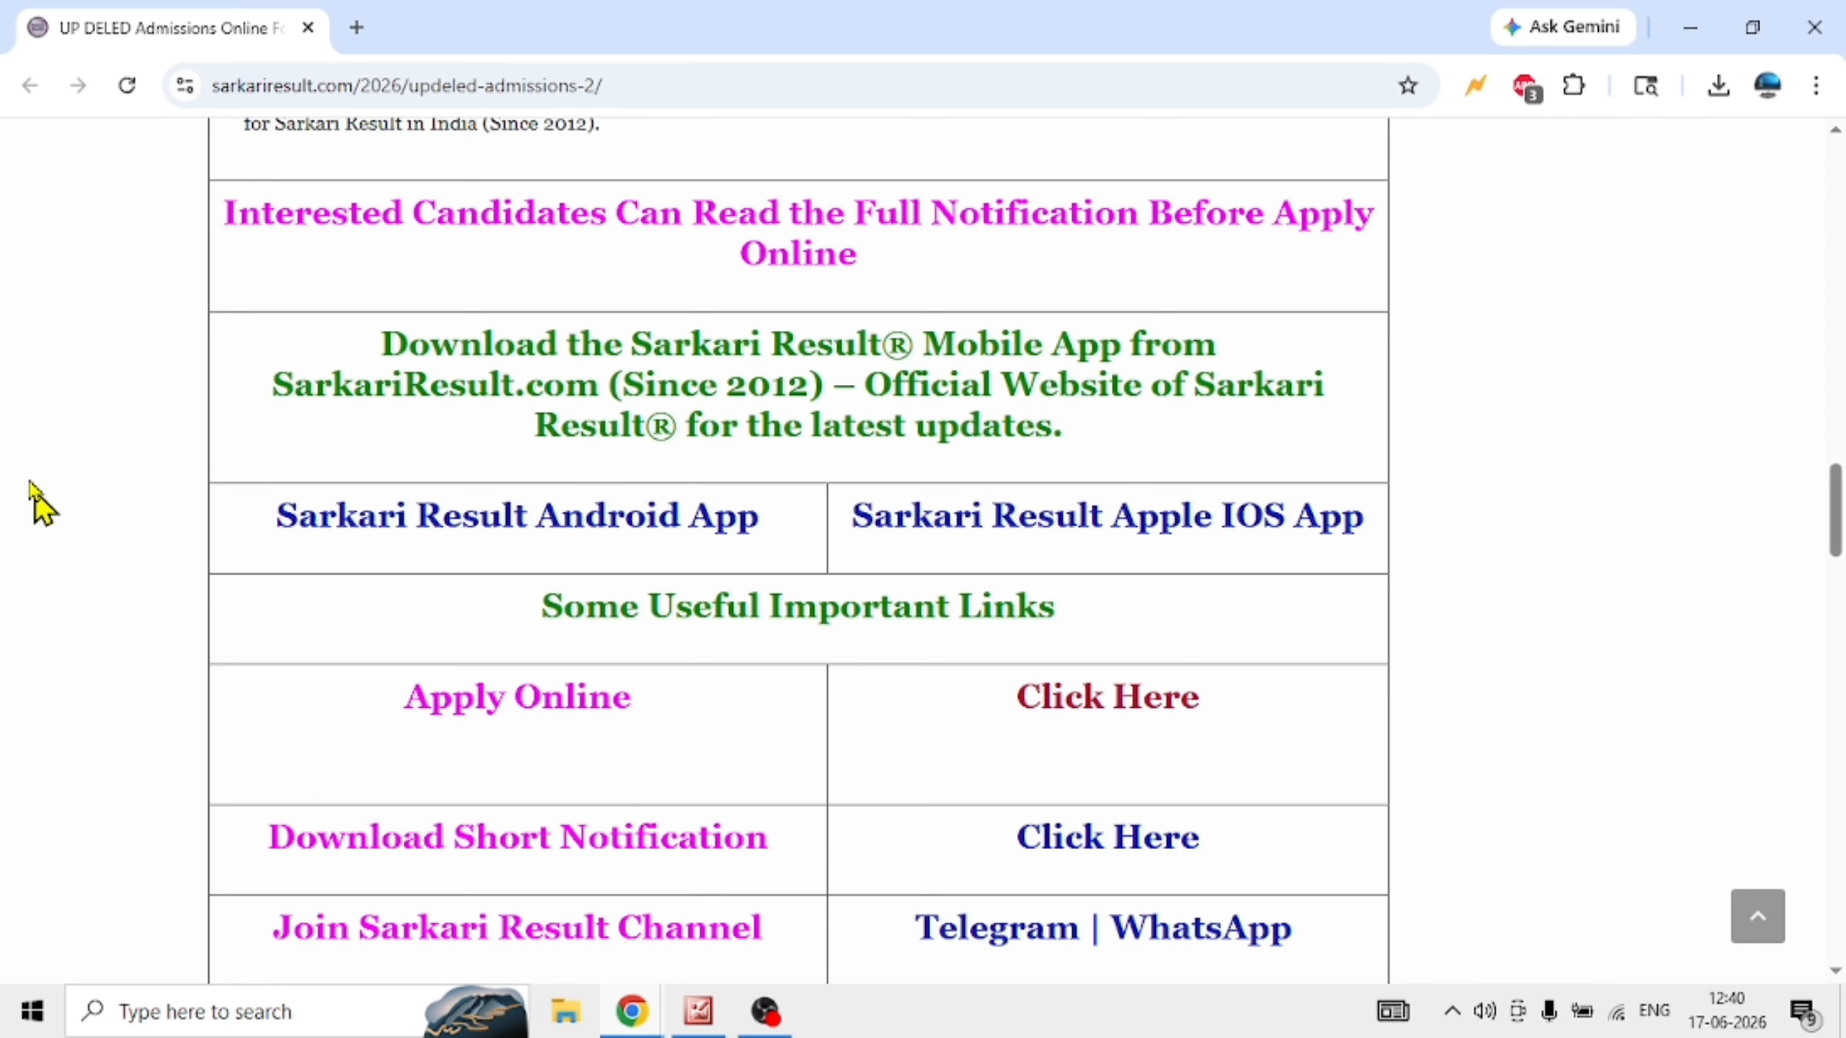
scroll(713, 451, "down", 3)
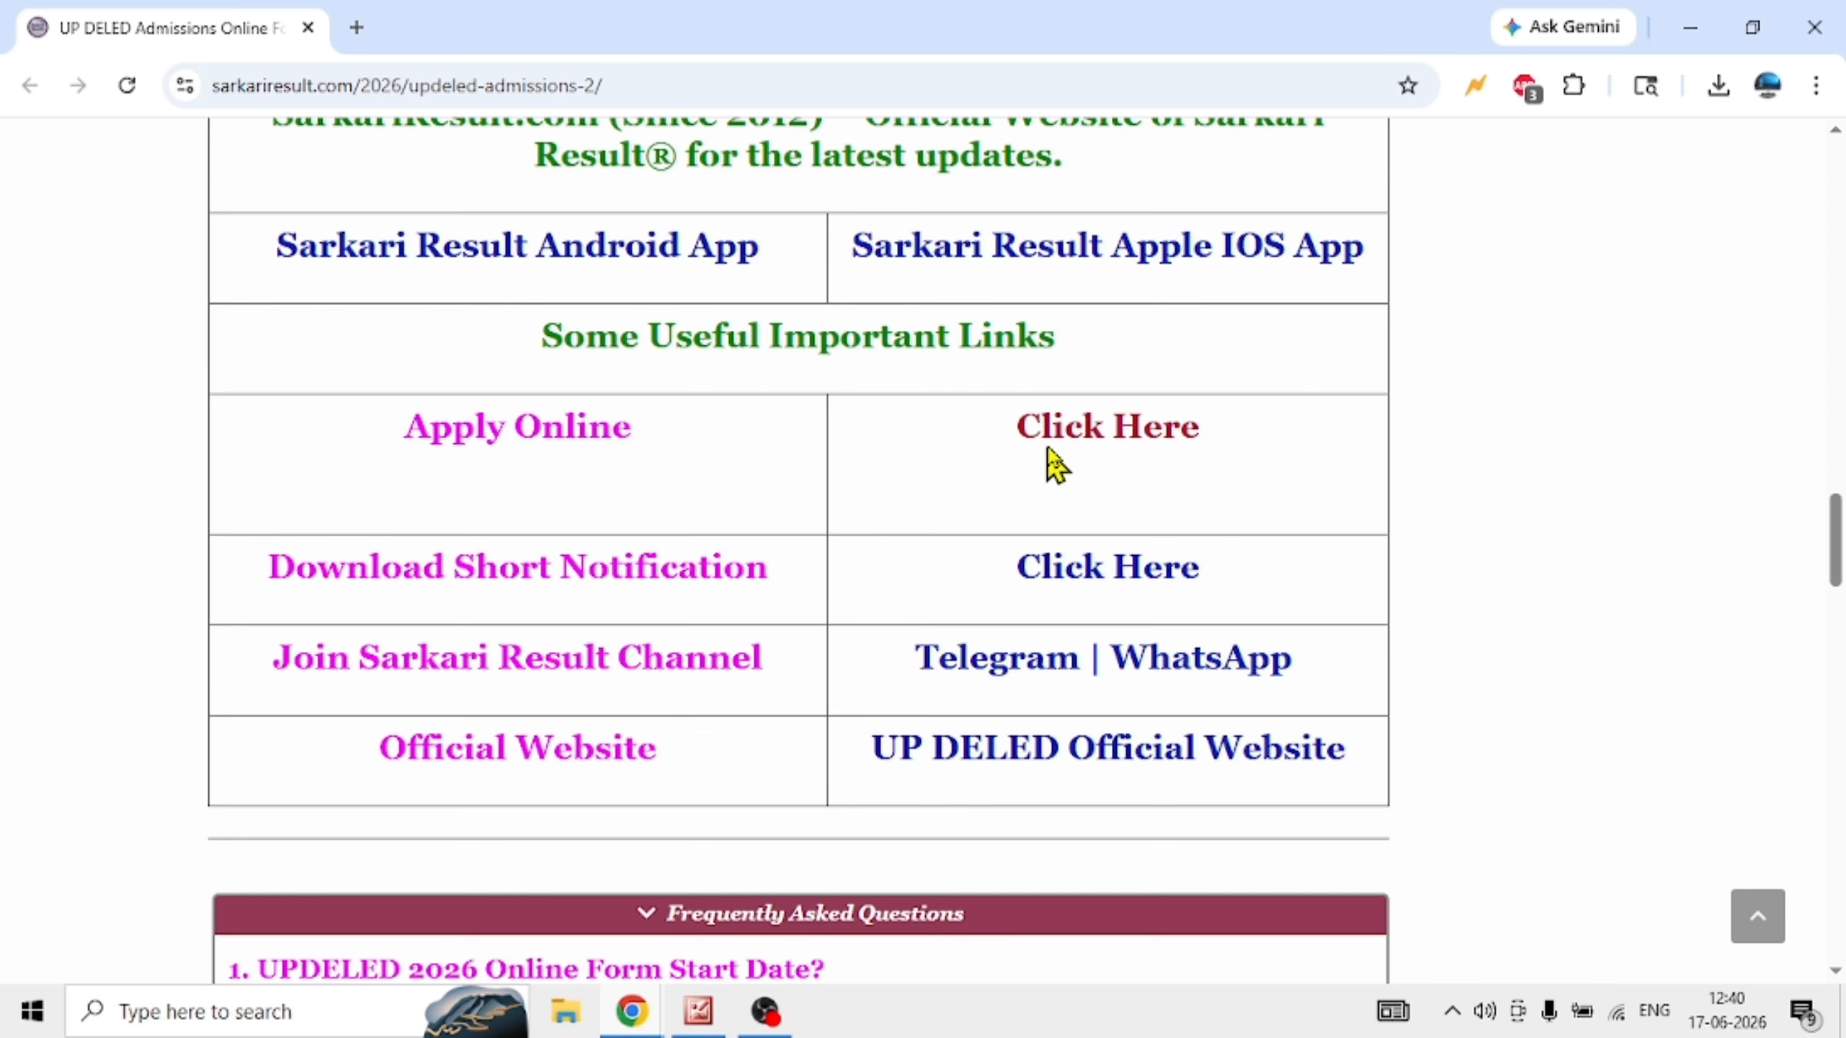
left_click(1145, 453)
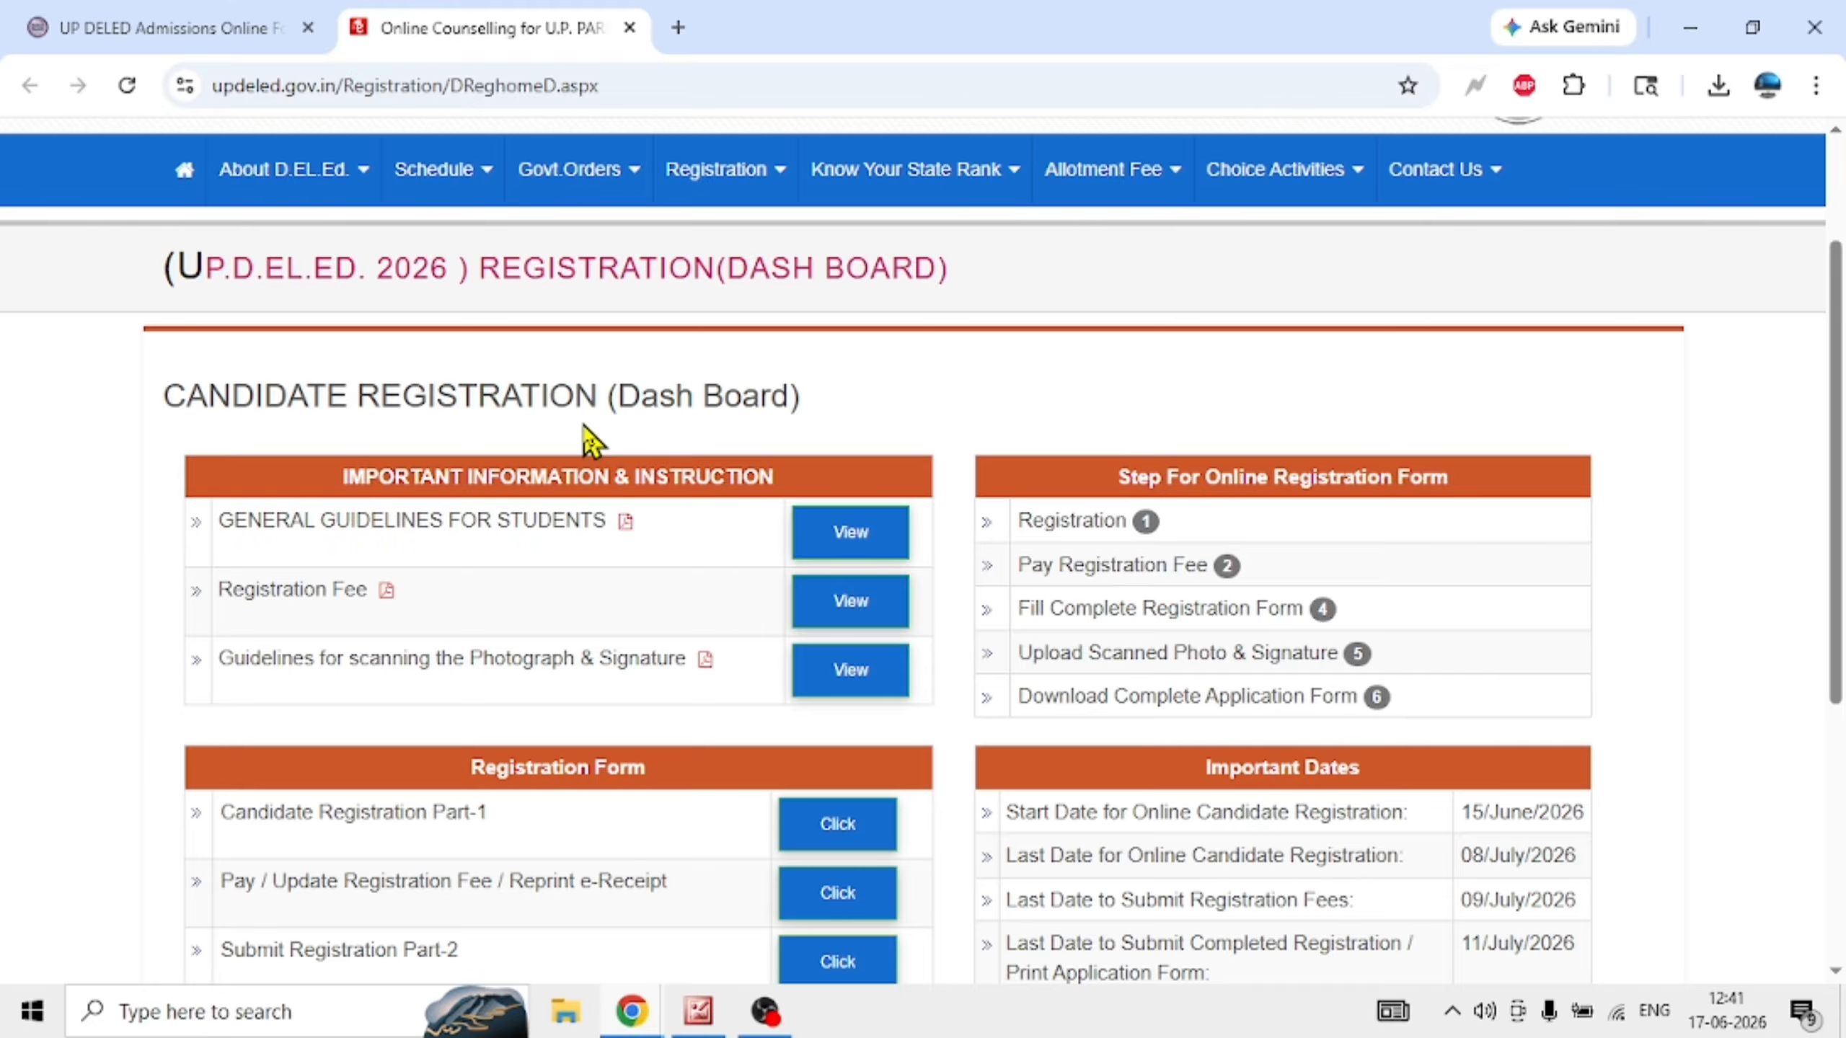
Step: Open Candidate Registration Part-1, accept the instructions and proceed to the blank registration form
scroll(406, 450, "down", 6)
left_click_drag(140, 396, 505, 343)
left_click(839, 348)
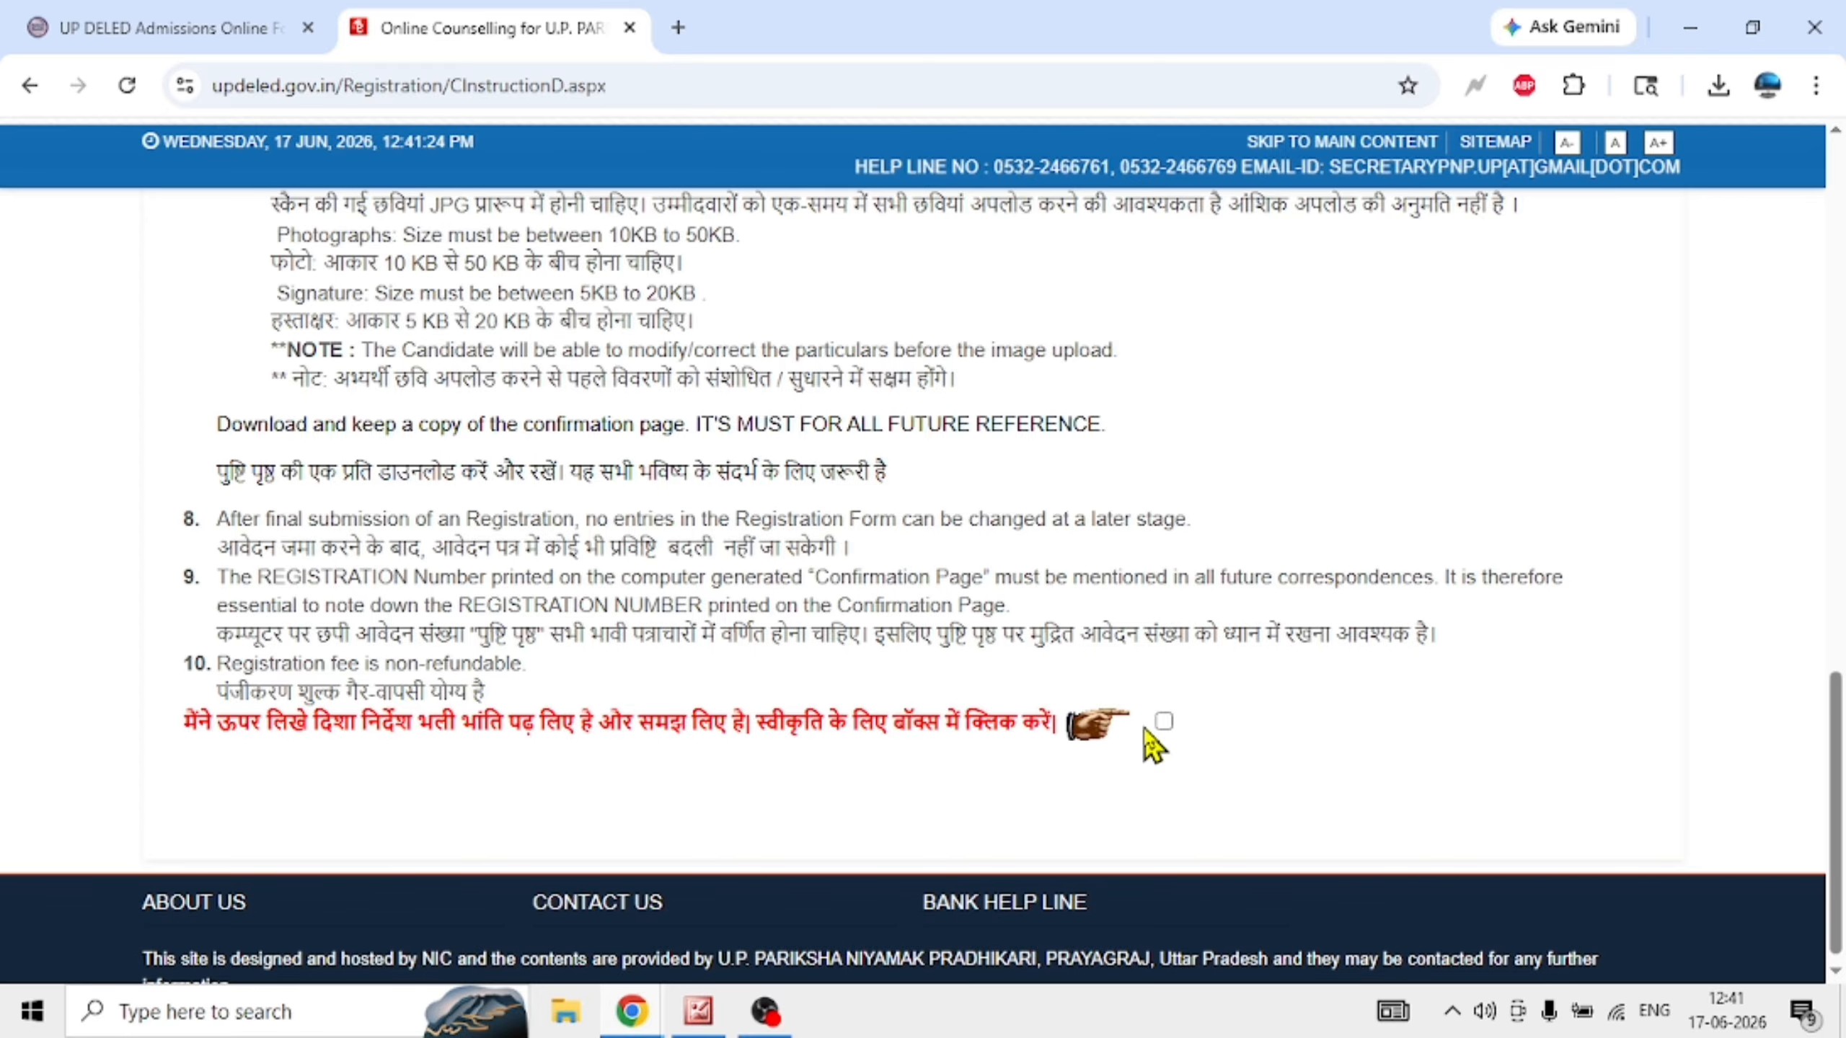
left_click(1163, 721)
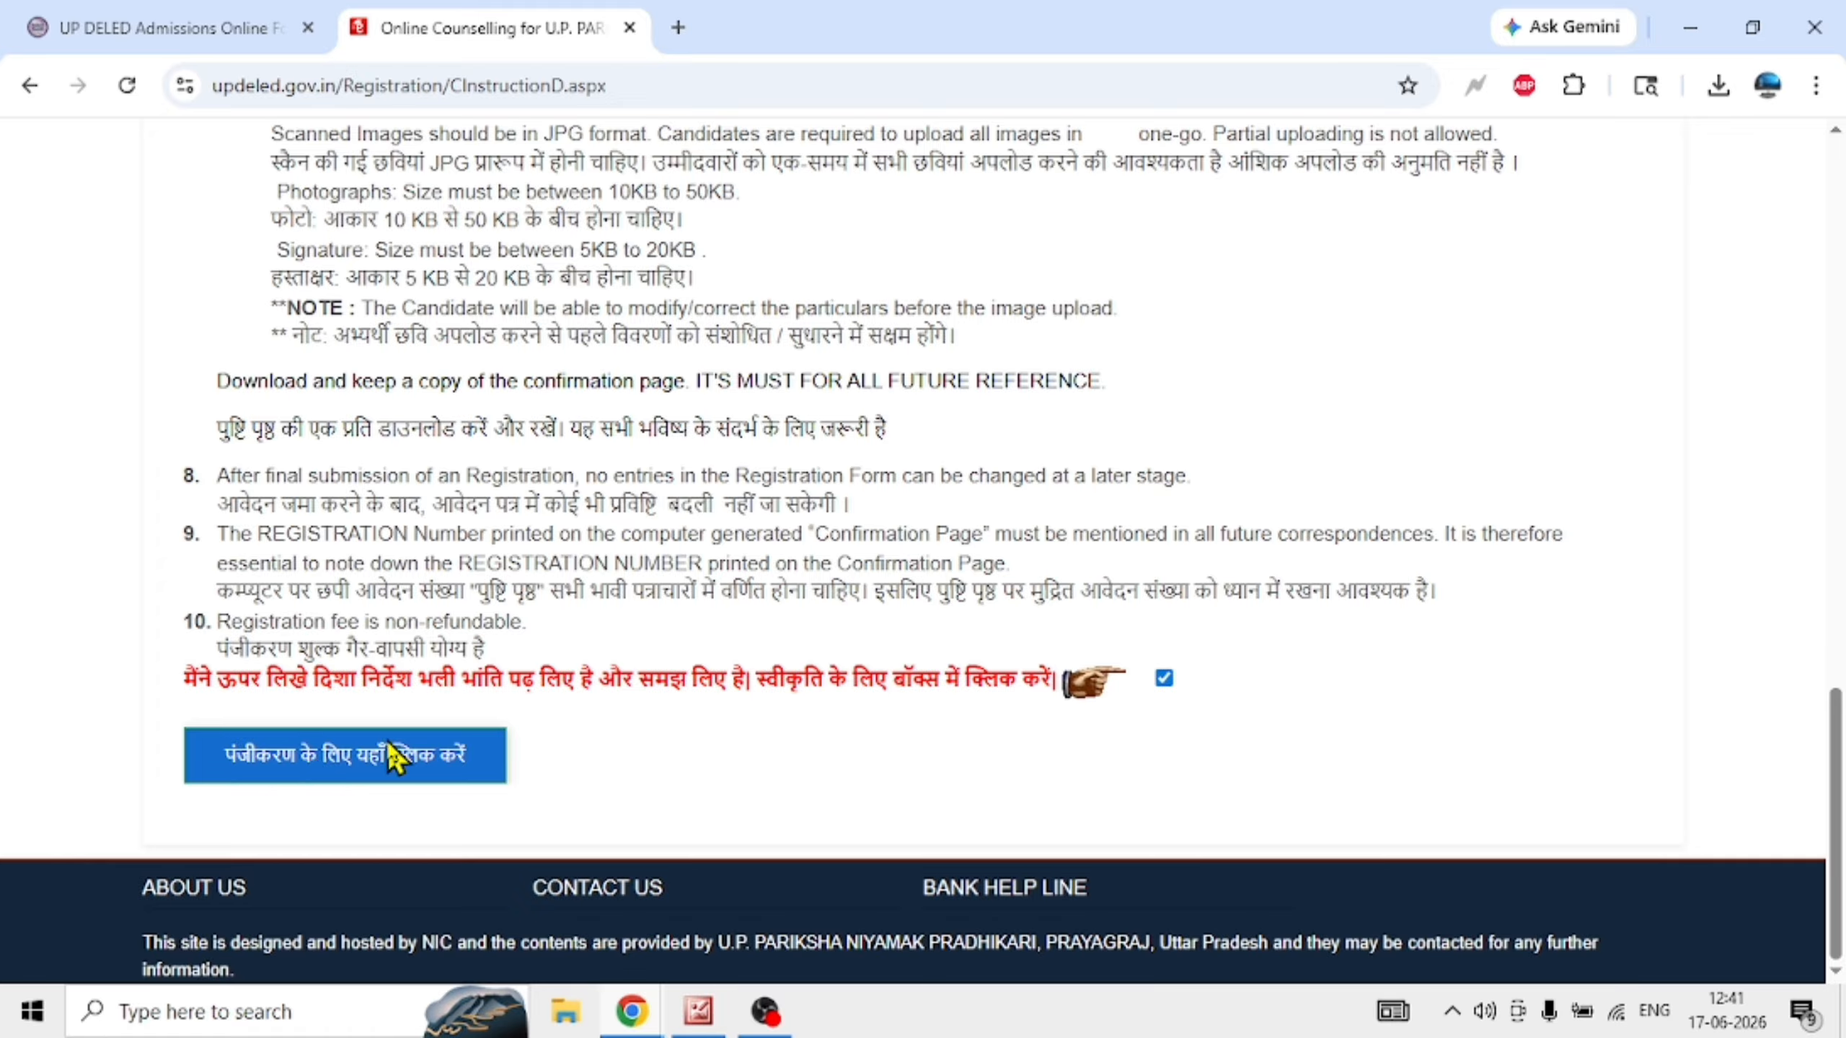
left_click(393, 756)
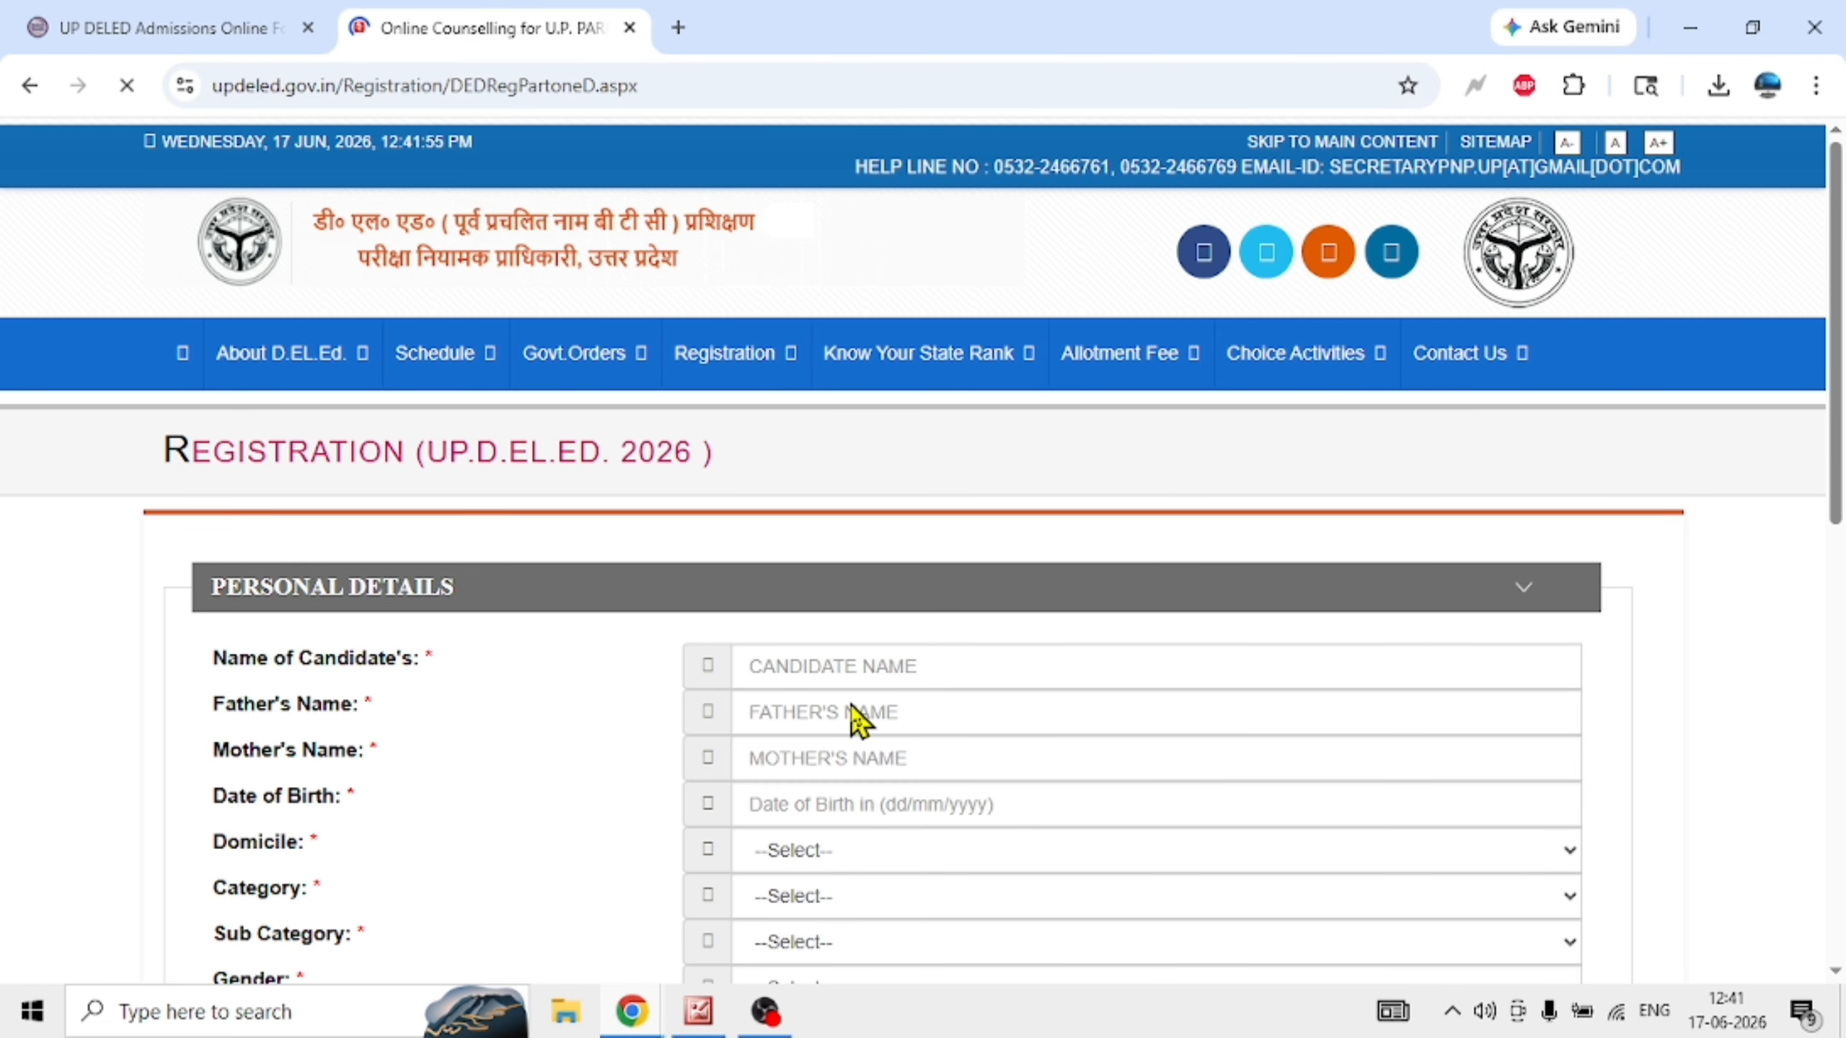
Step: Enter the candidate's, father's and mother's names in capitals on the form
scroll(434, 872, "down", 2)
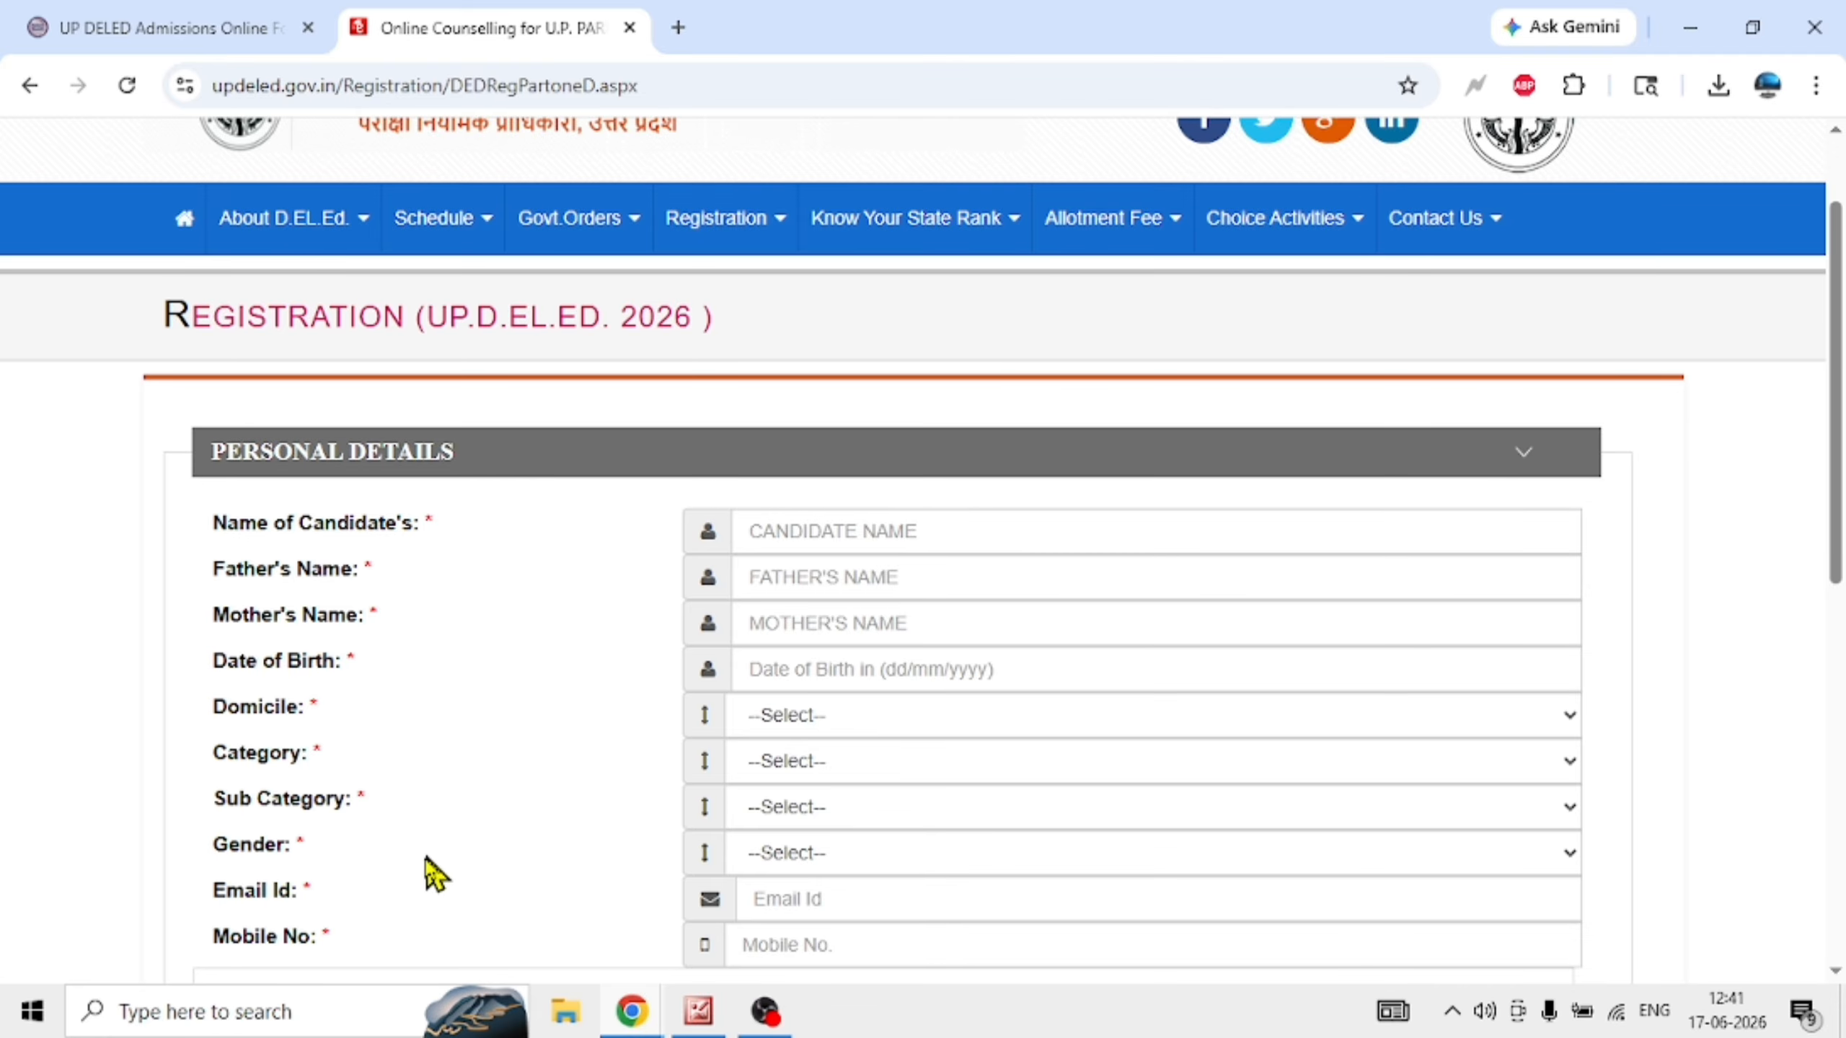
scroll(434, 872, "down", 3)
left_click(843, 313)
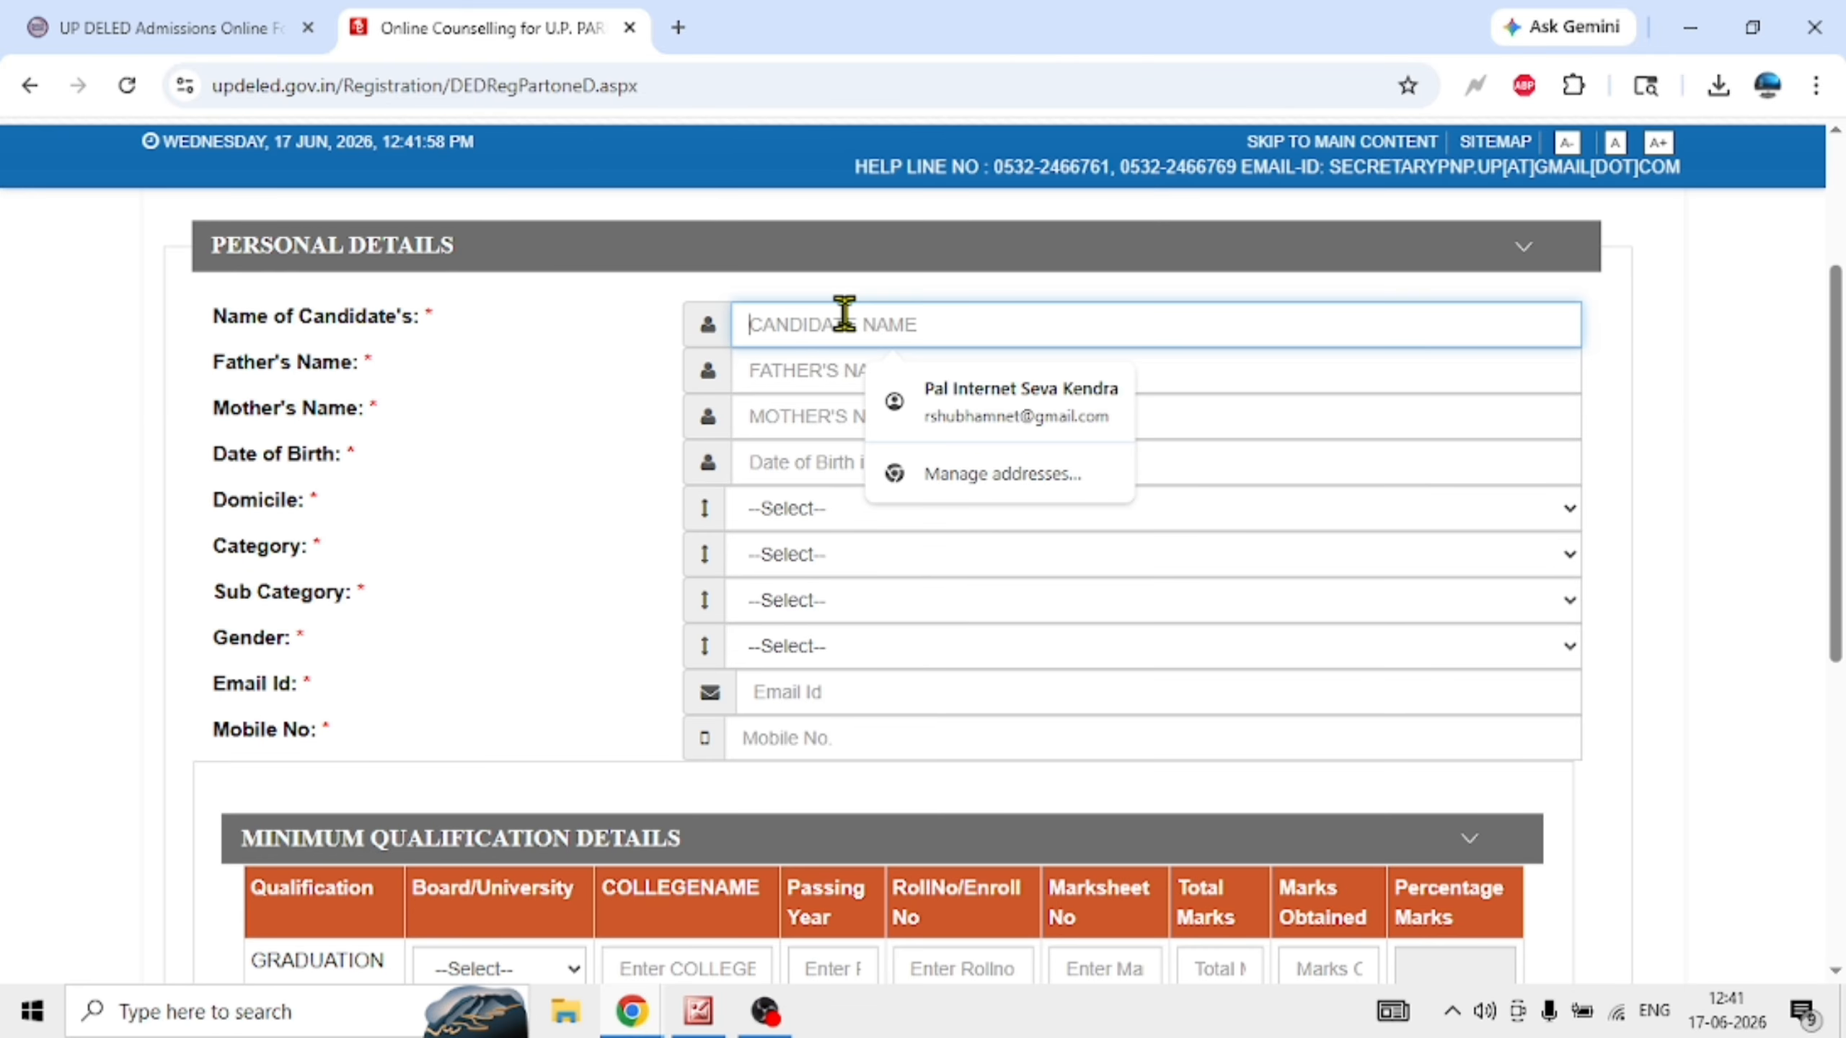
type("D")
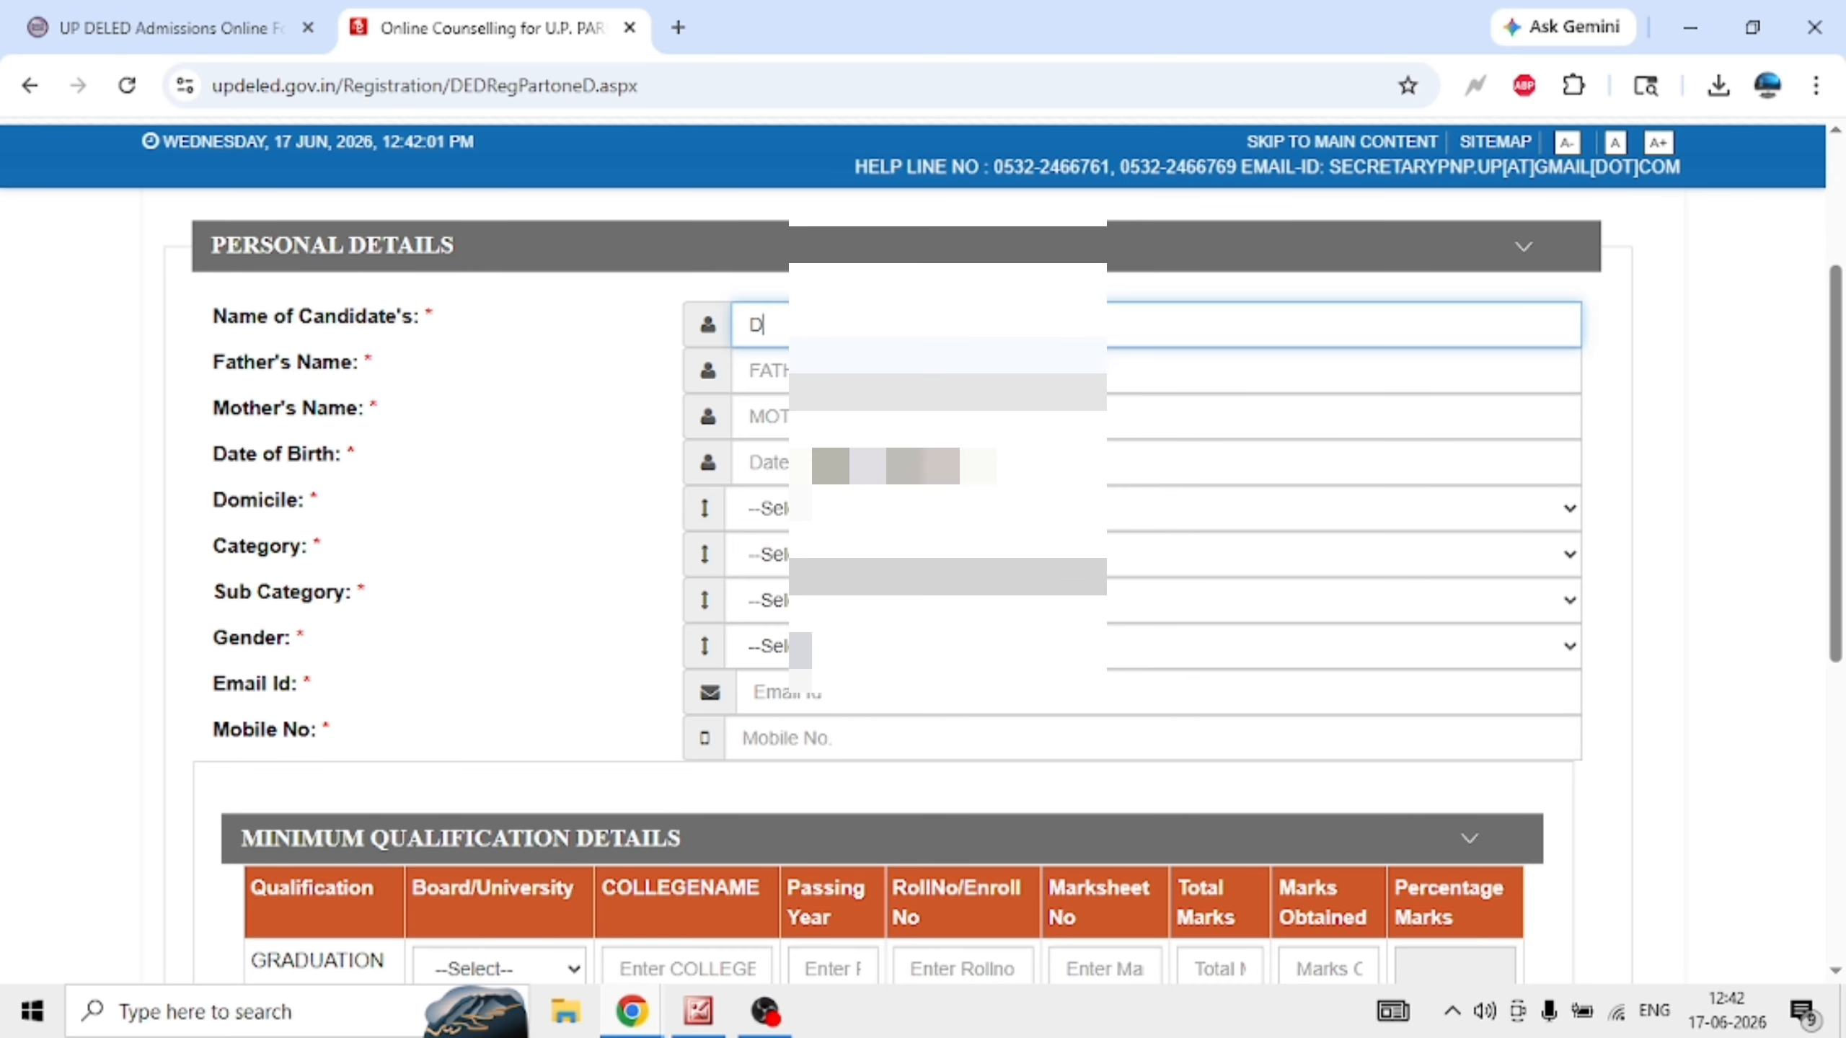
type("ILE")
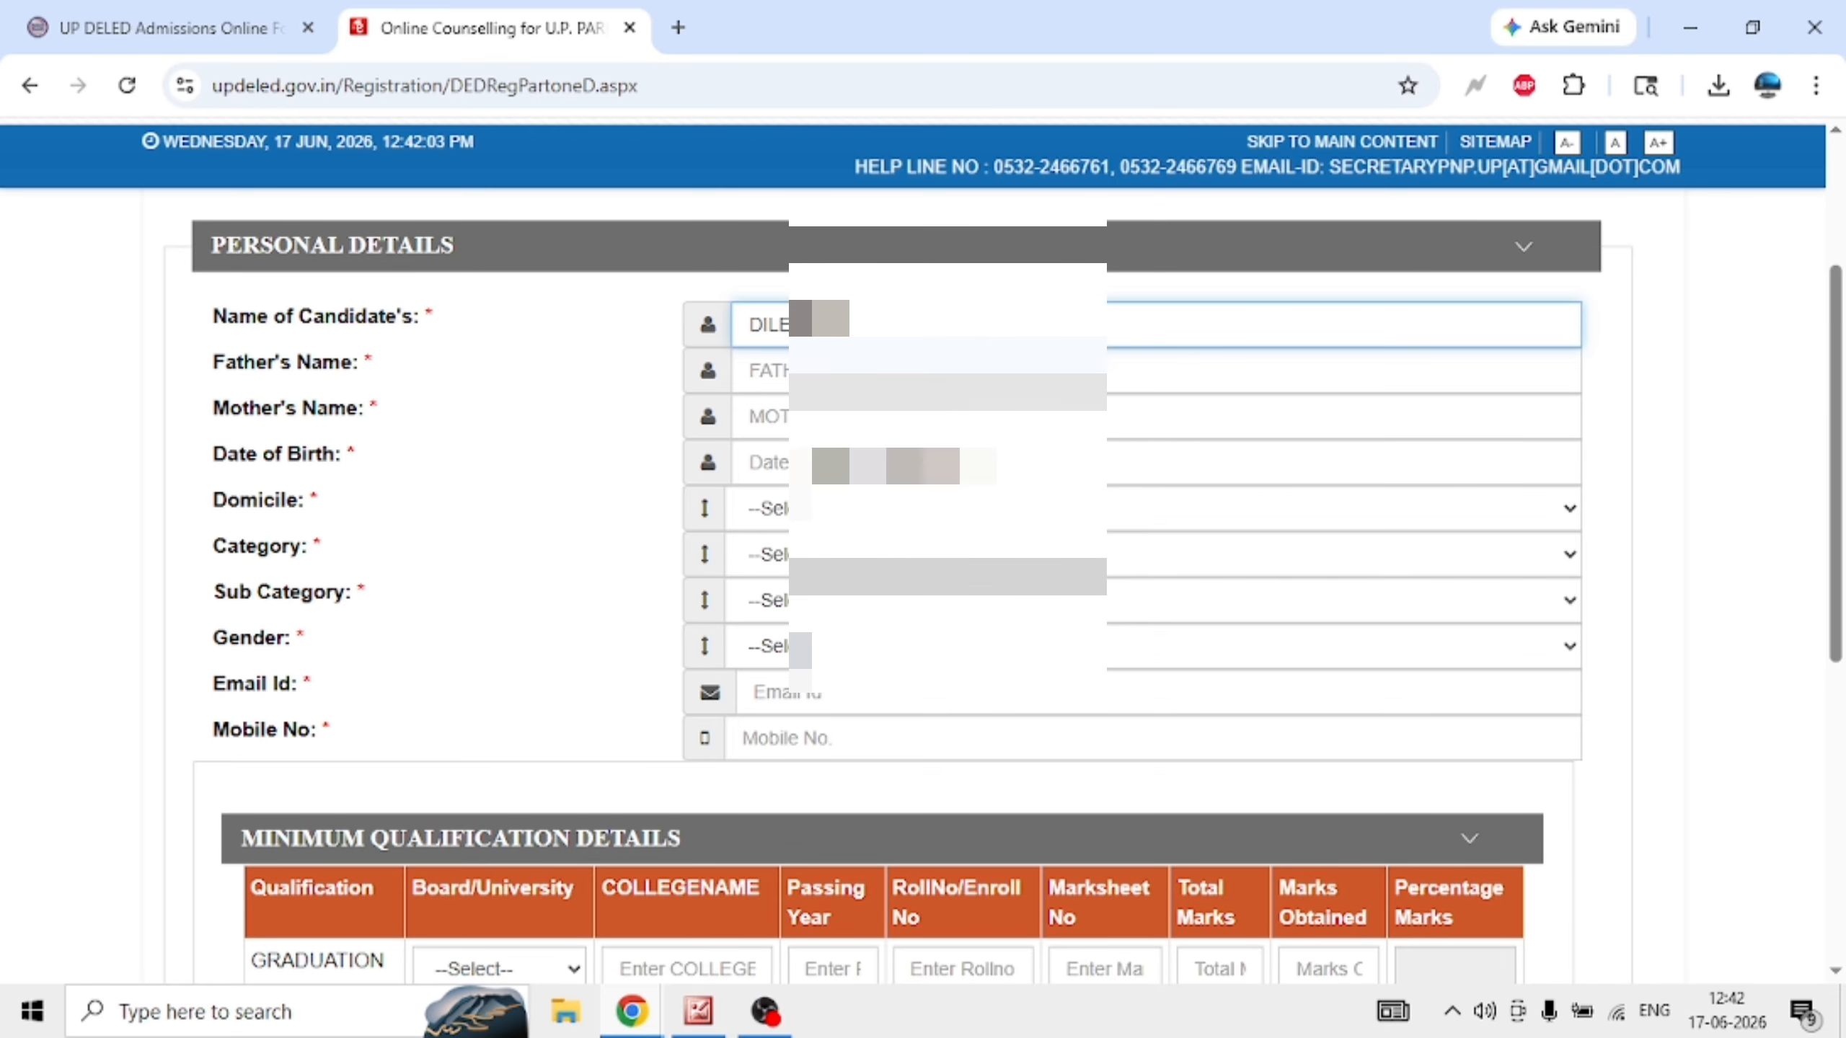
type("K")
left_click(763, 370)
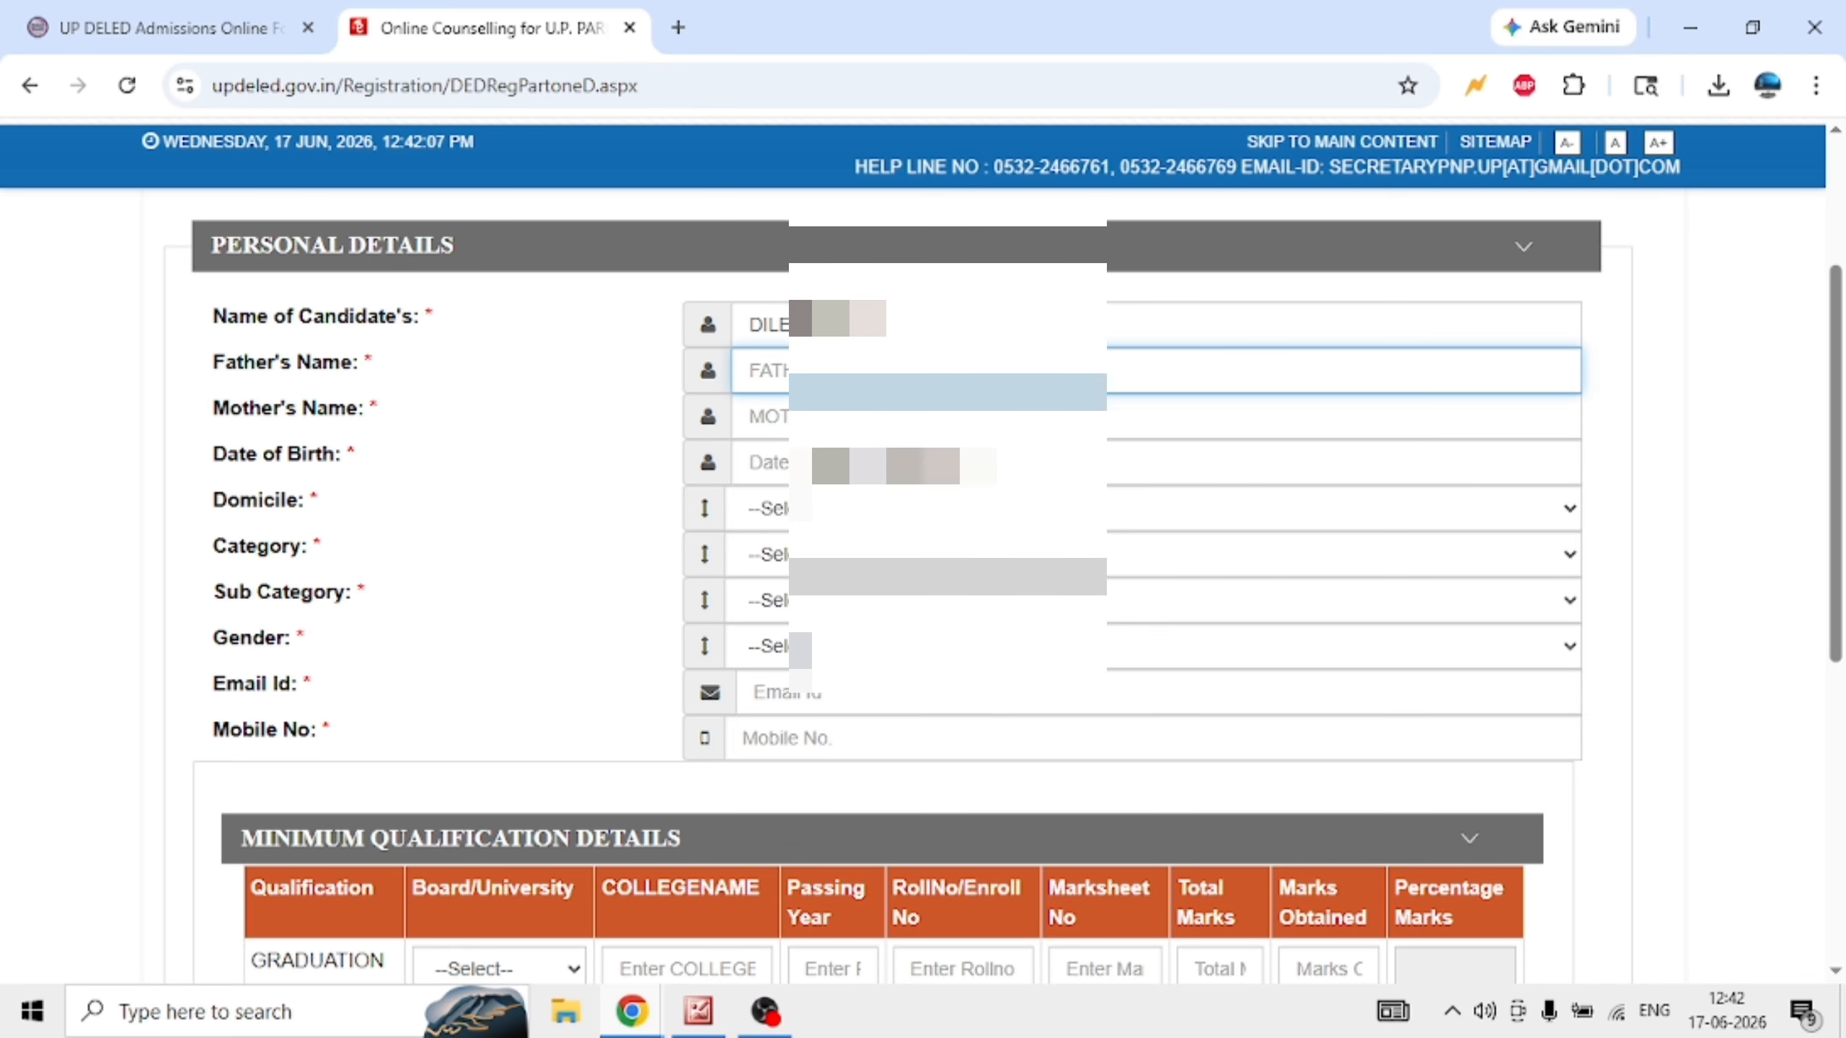
type("JAY")
key("Tab")
type("SA")
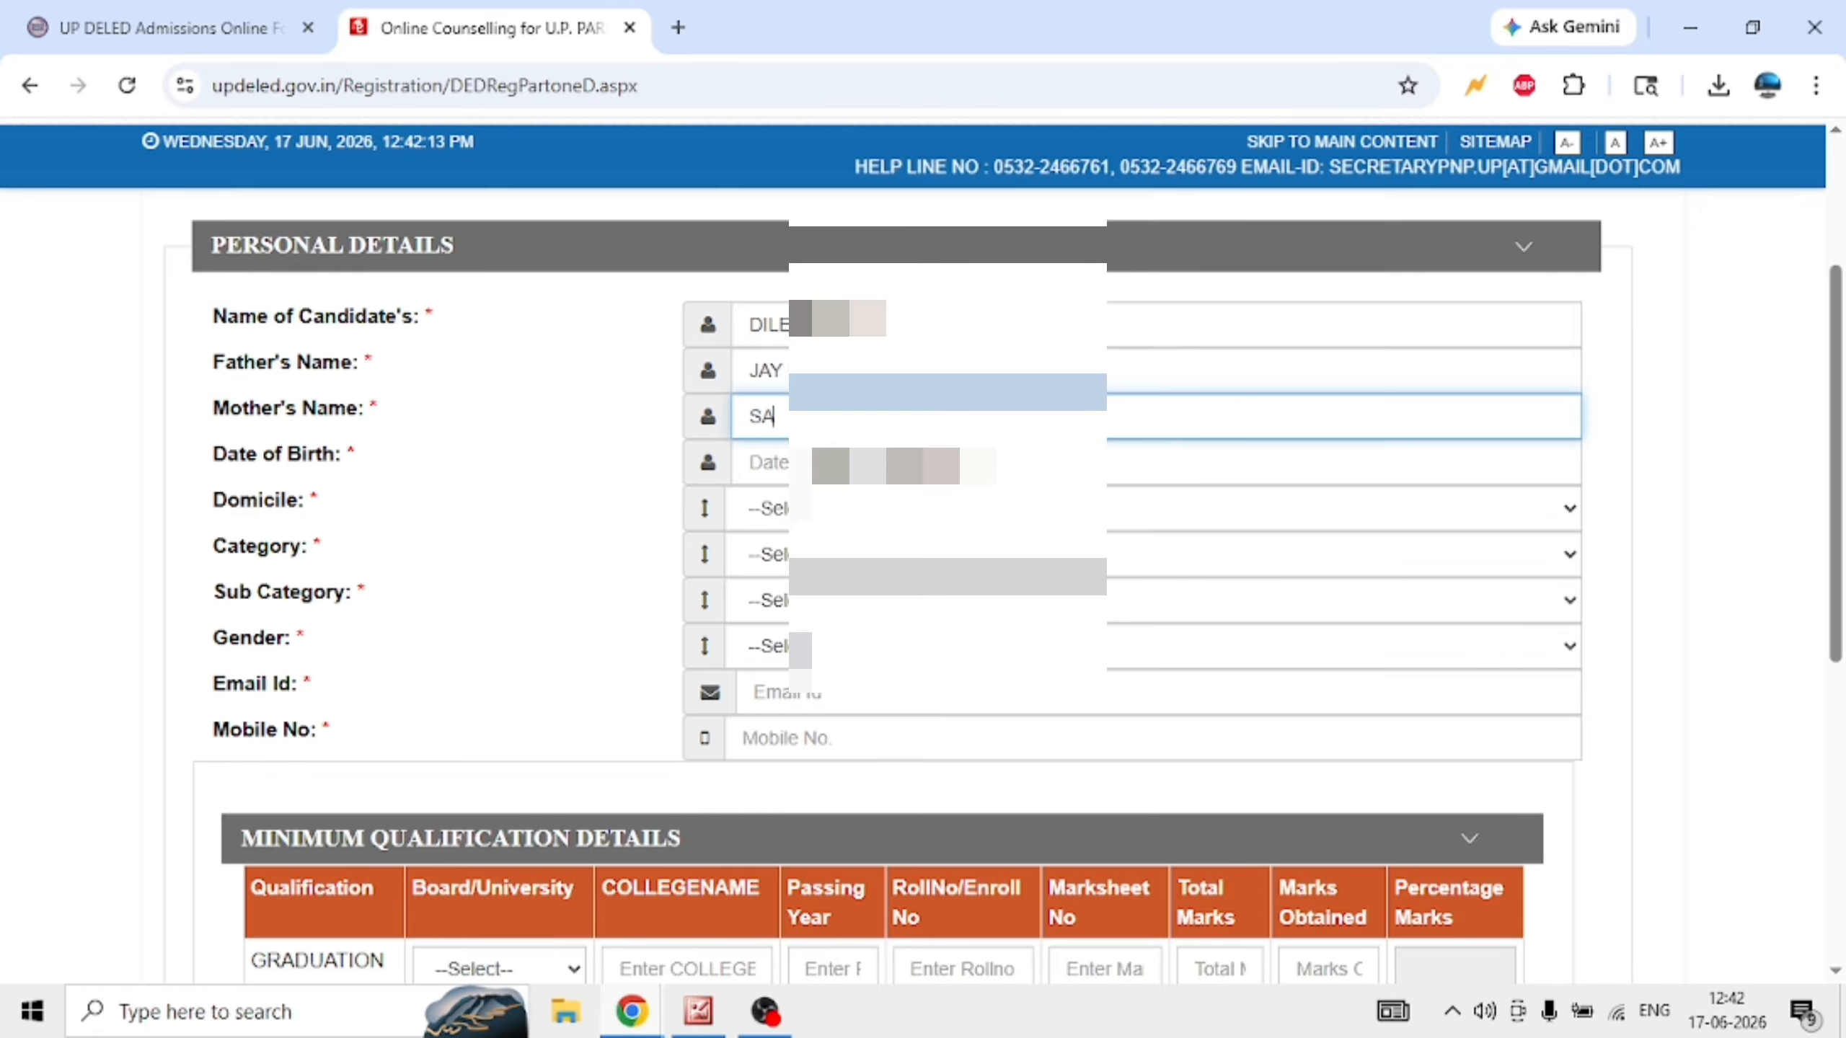
key("BackSpace")
type("HA")
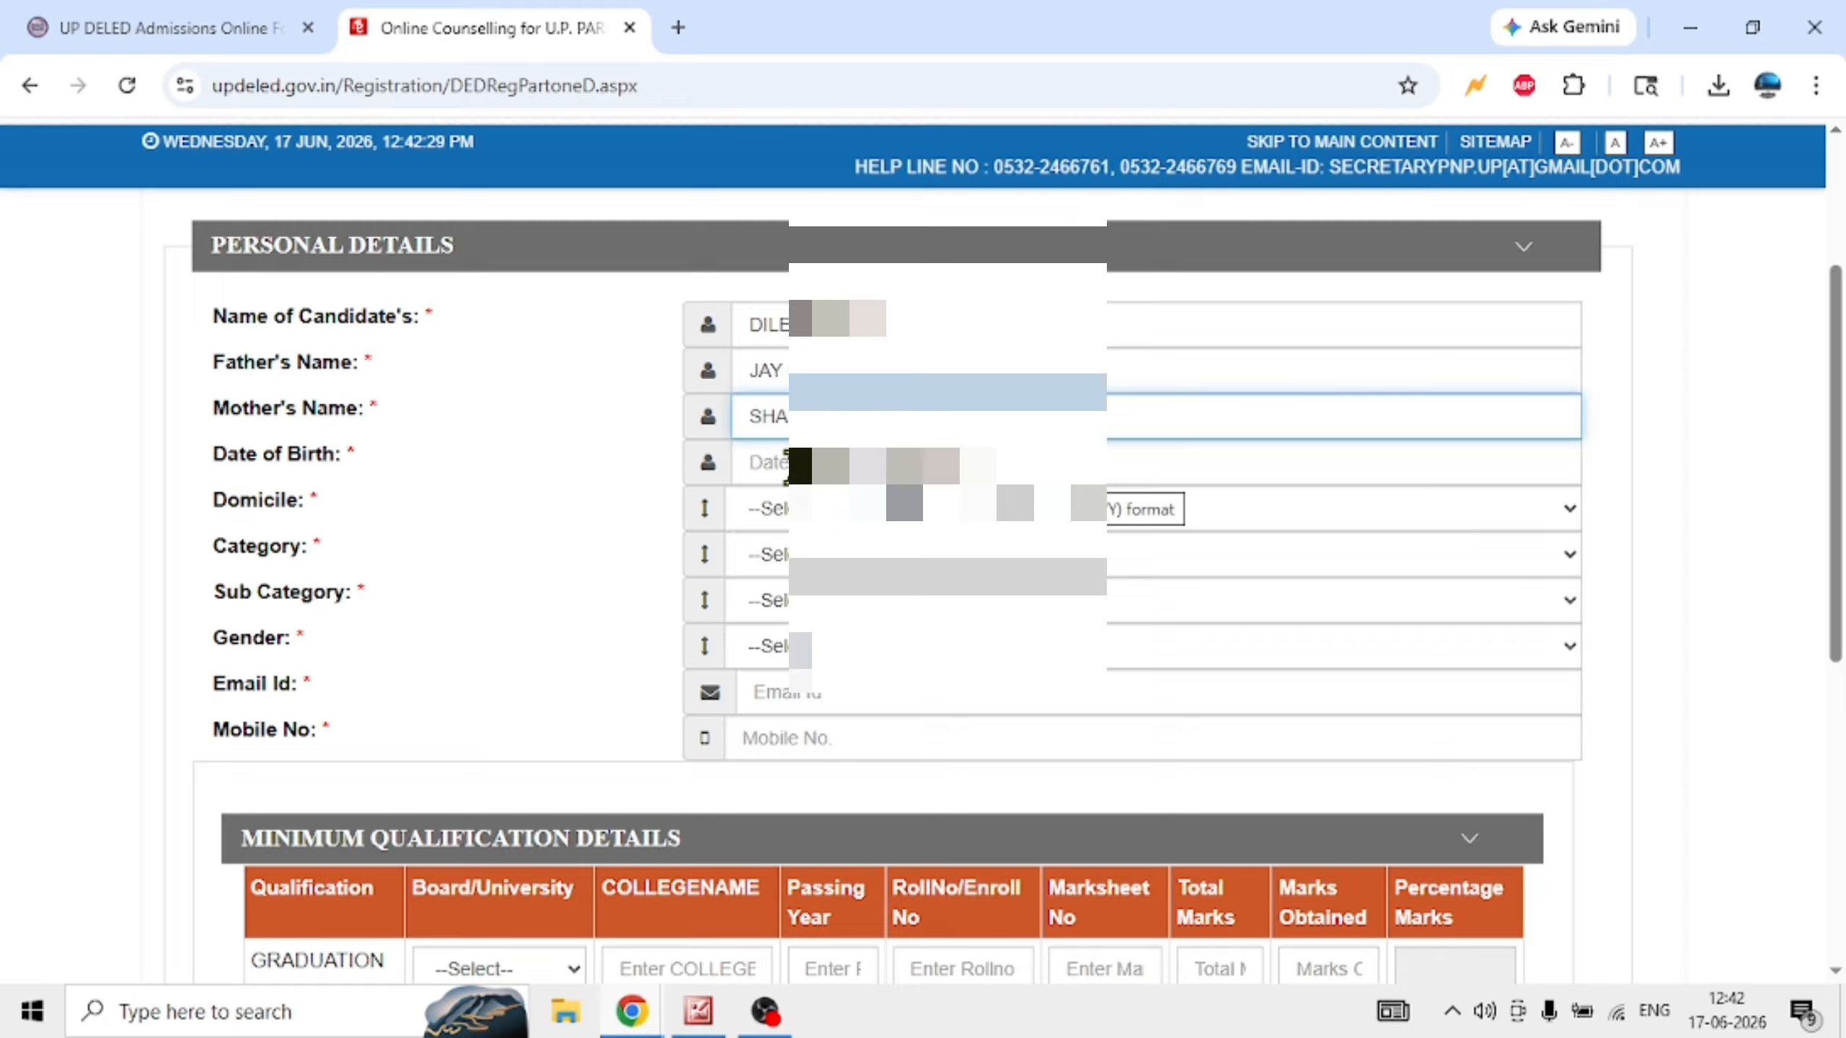
scroll(787, 465, "down", 2)
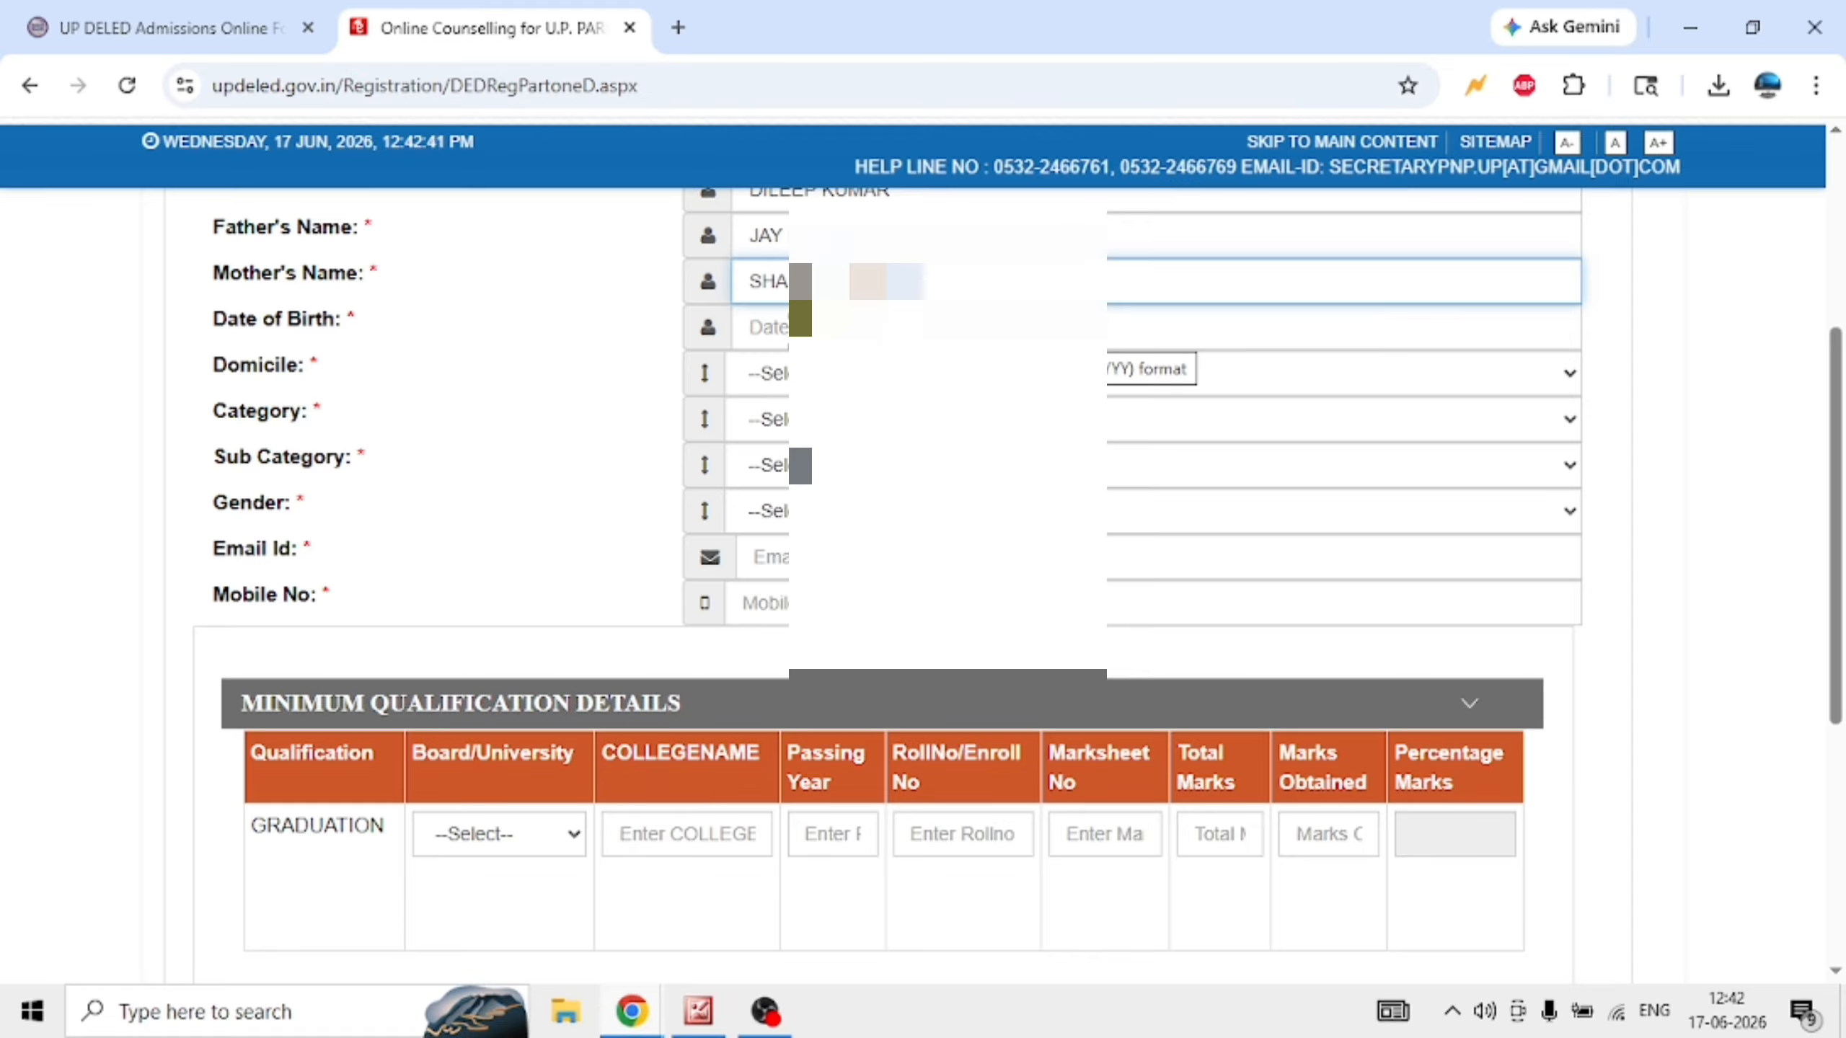
Step: Enter the date of birth and set Domicile to U.P
left_click(799, 321)
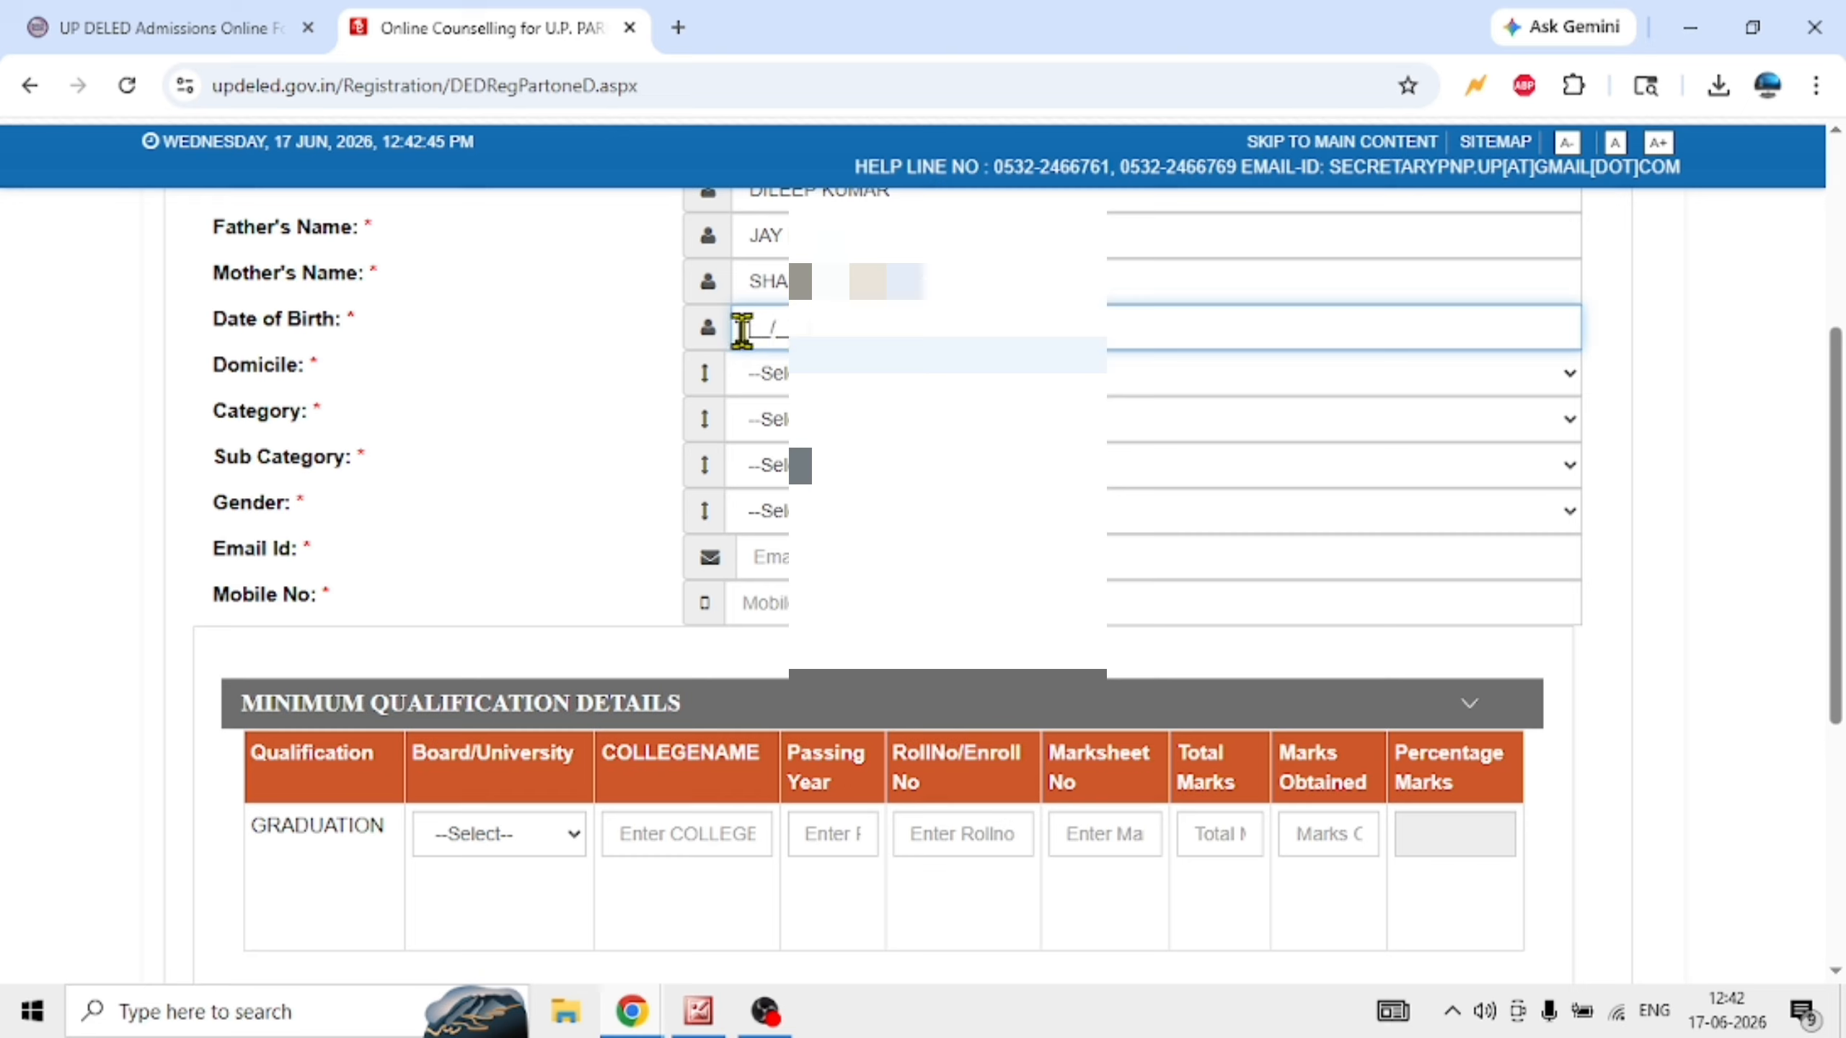
type("04/0")
left_click(904, 392)
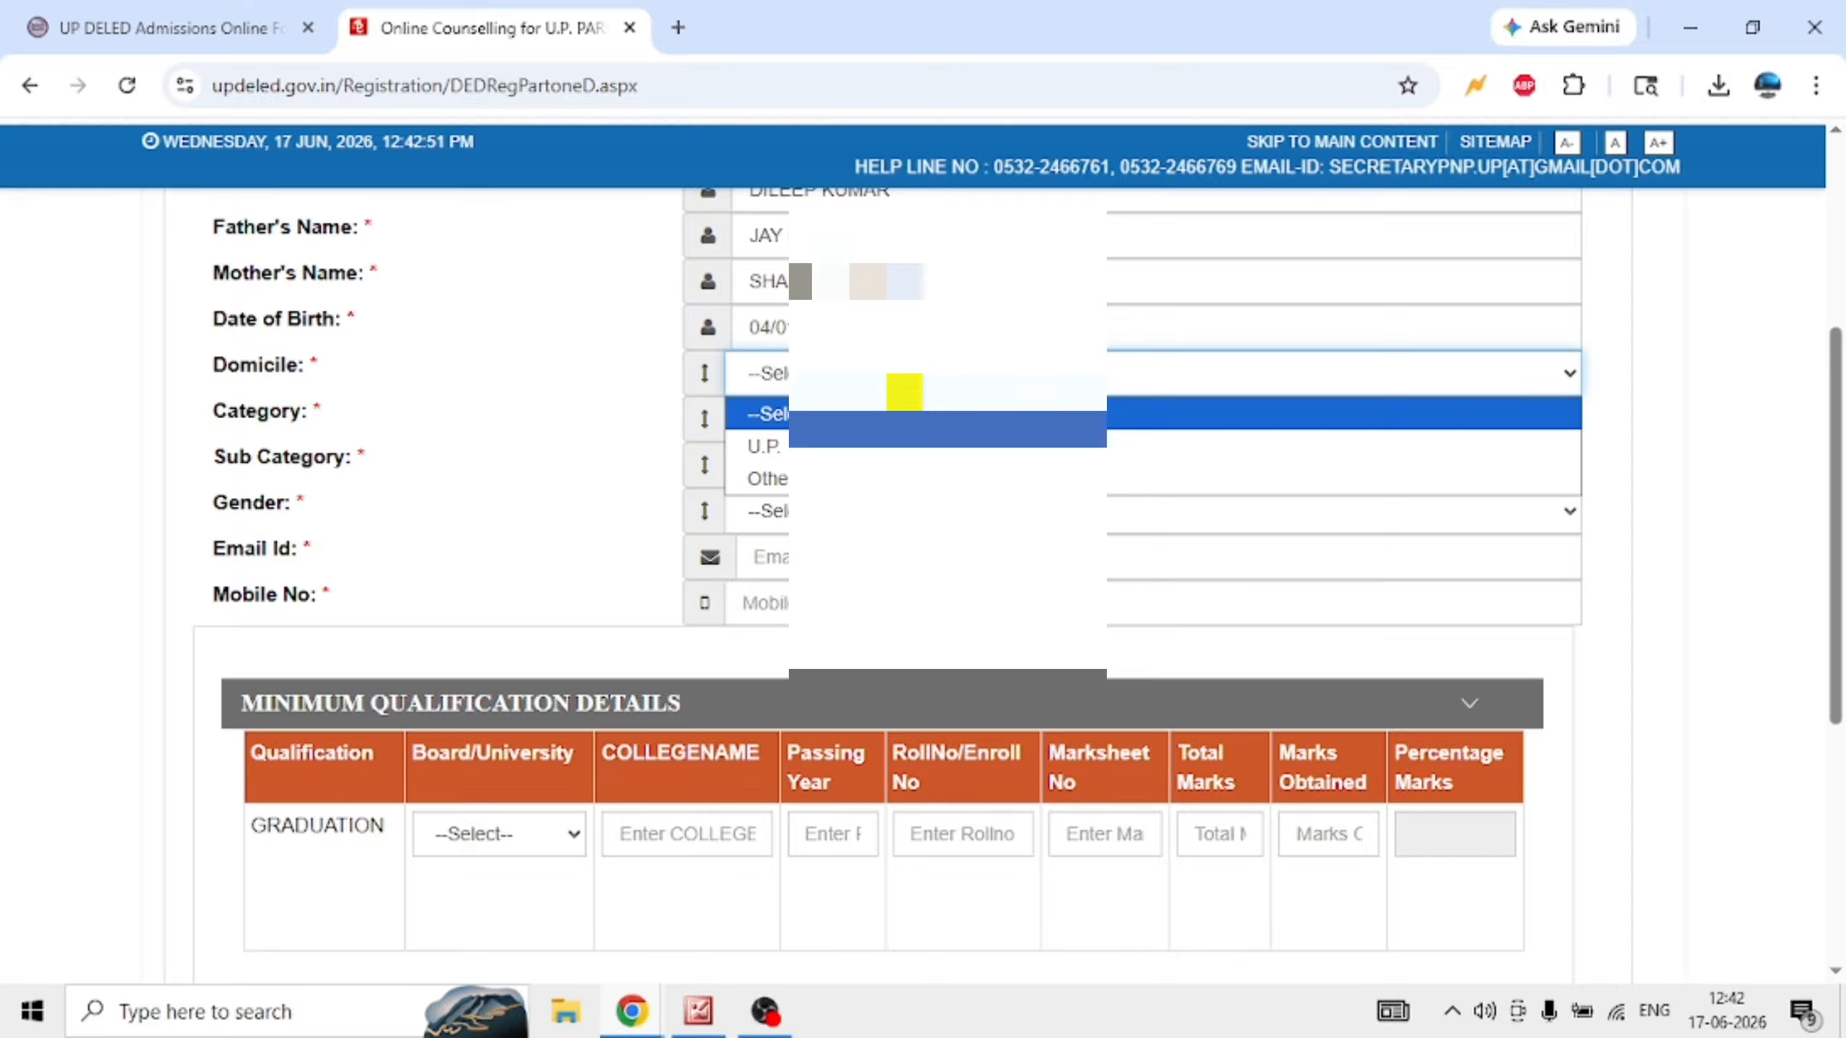
left_click(763, 446)
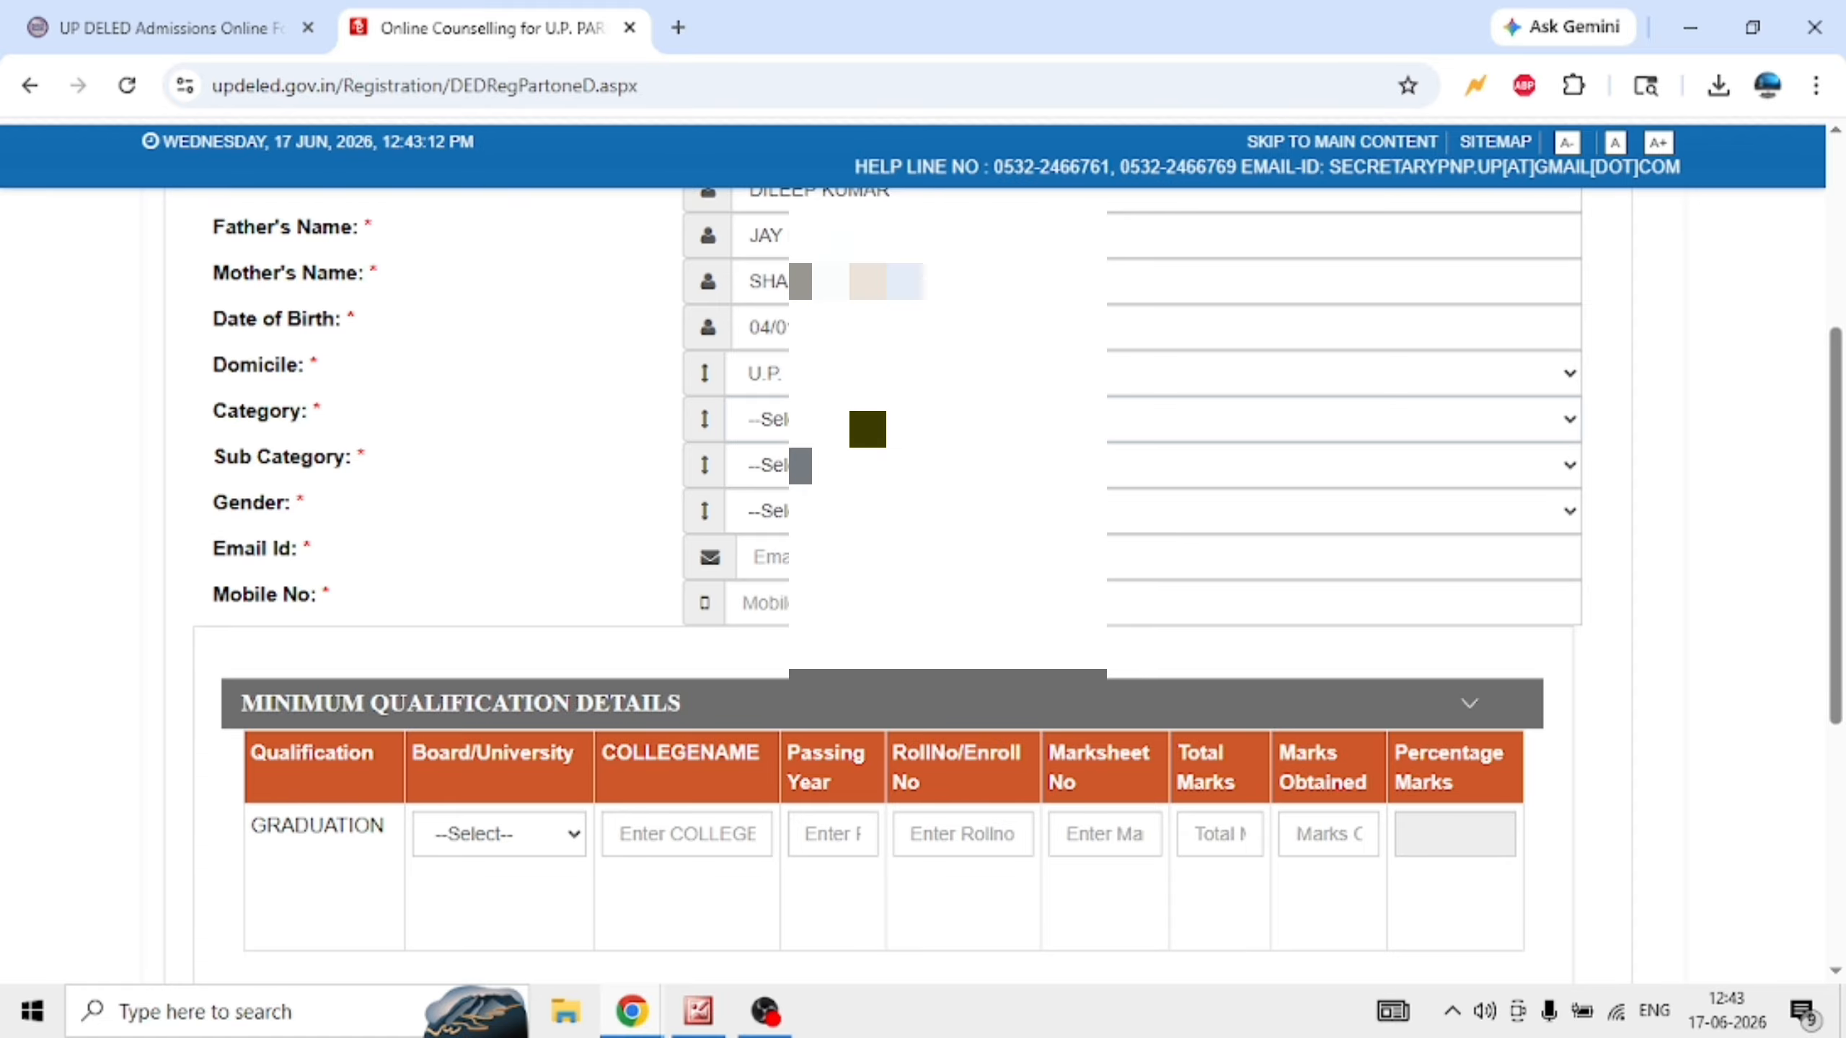
Step: Set Category to Scheduled Caste, Sub Category to N/A and Gender to MALE
left_click(867, 426)
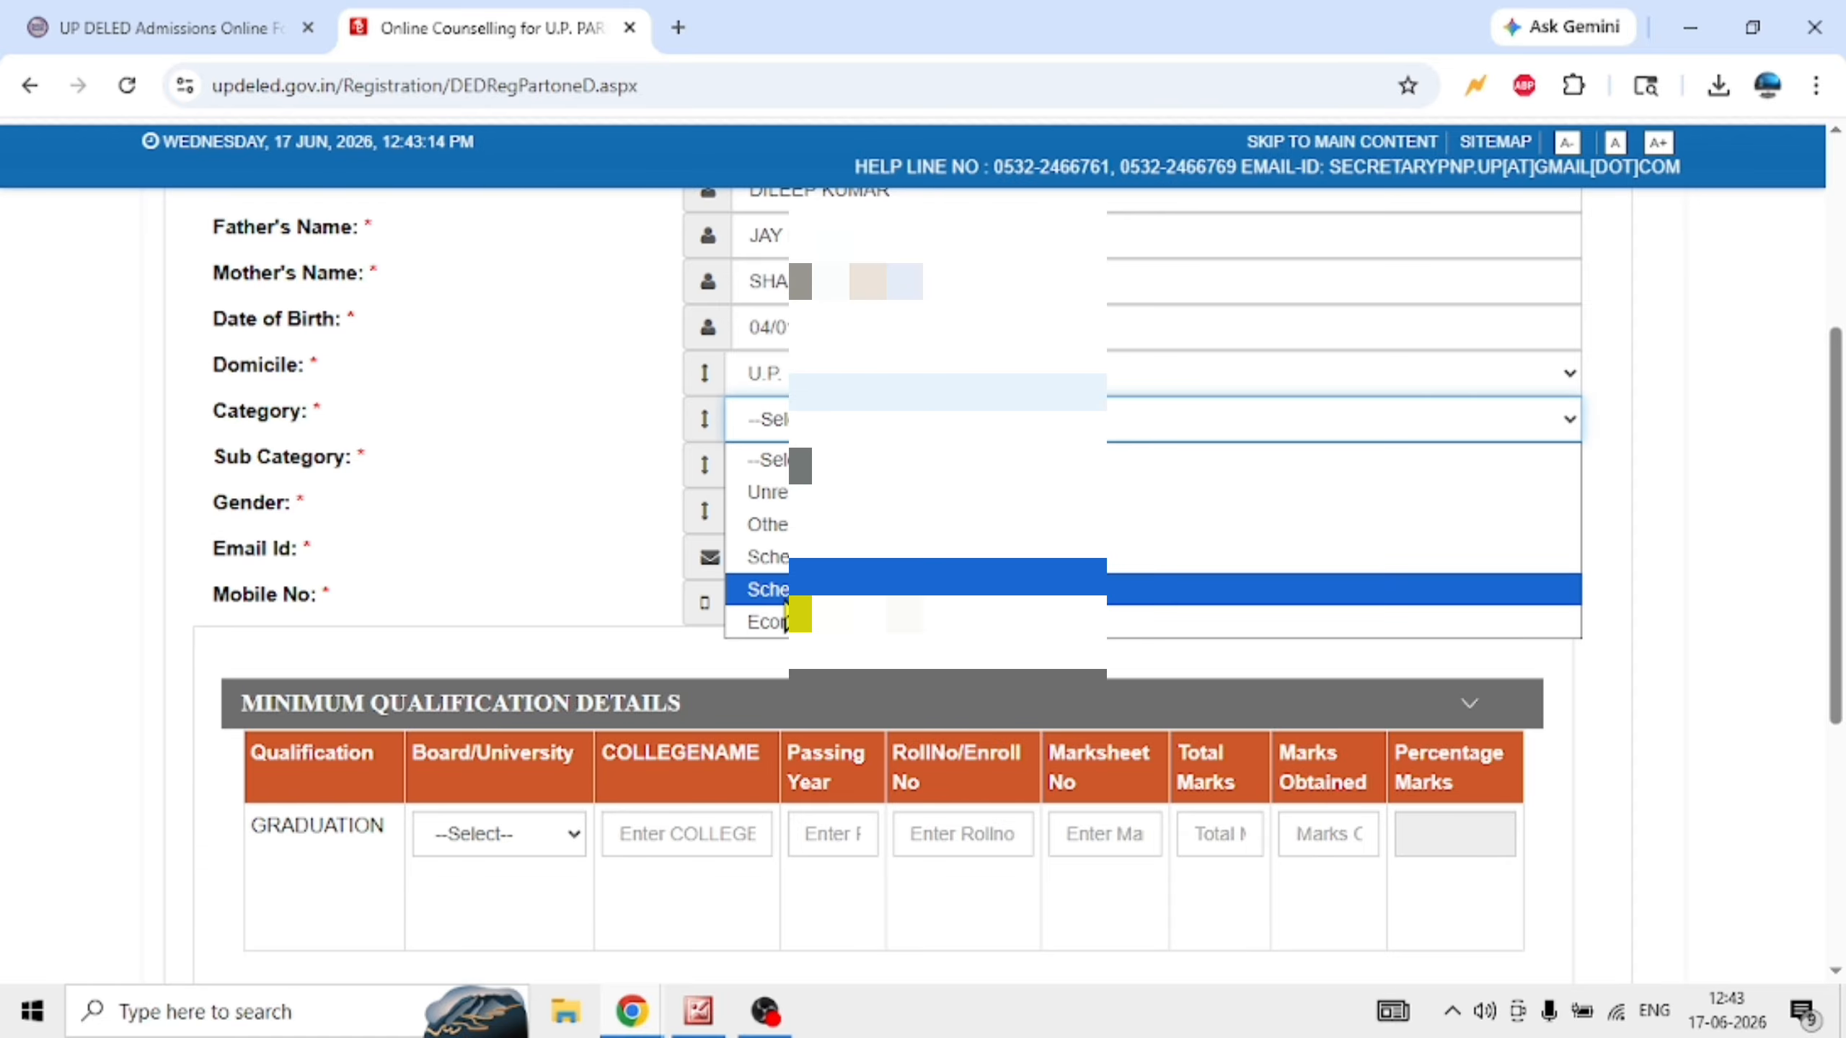
left_click(867, 578)
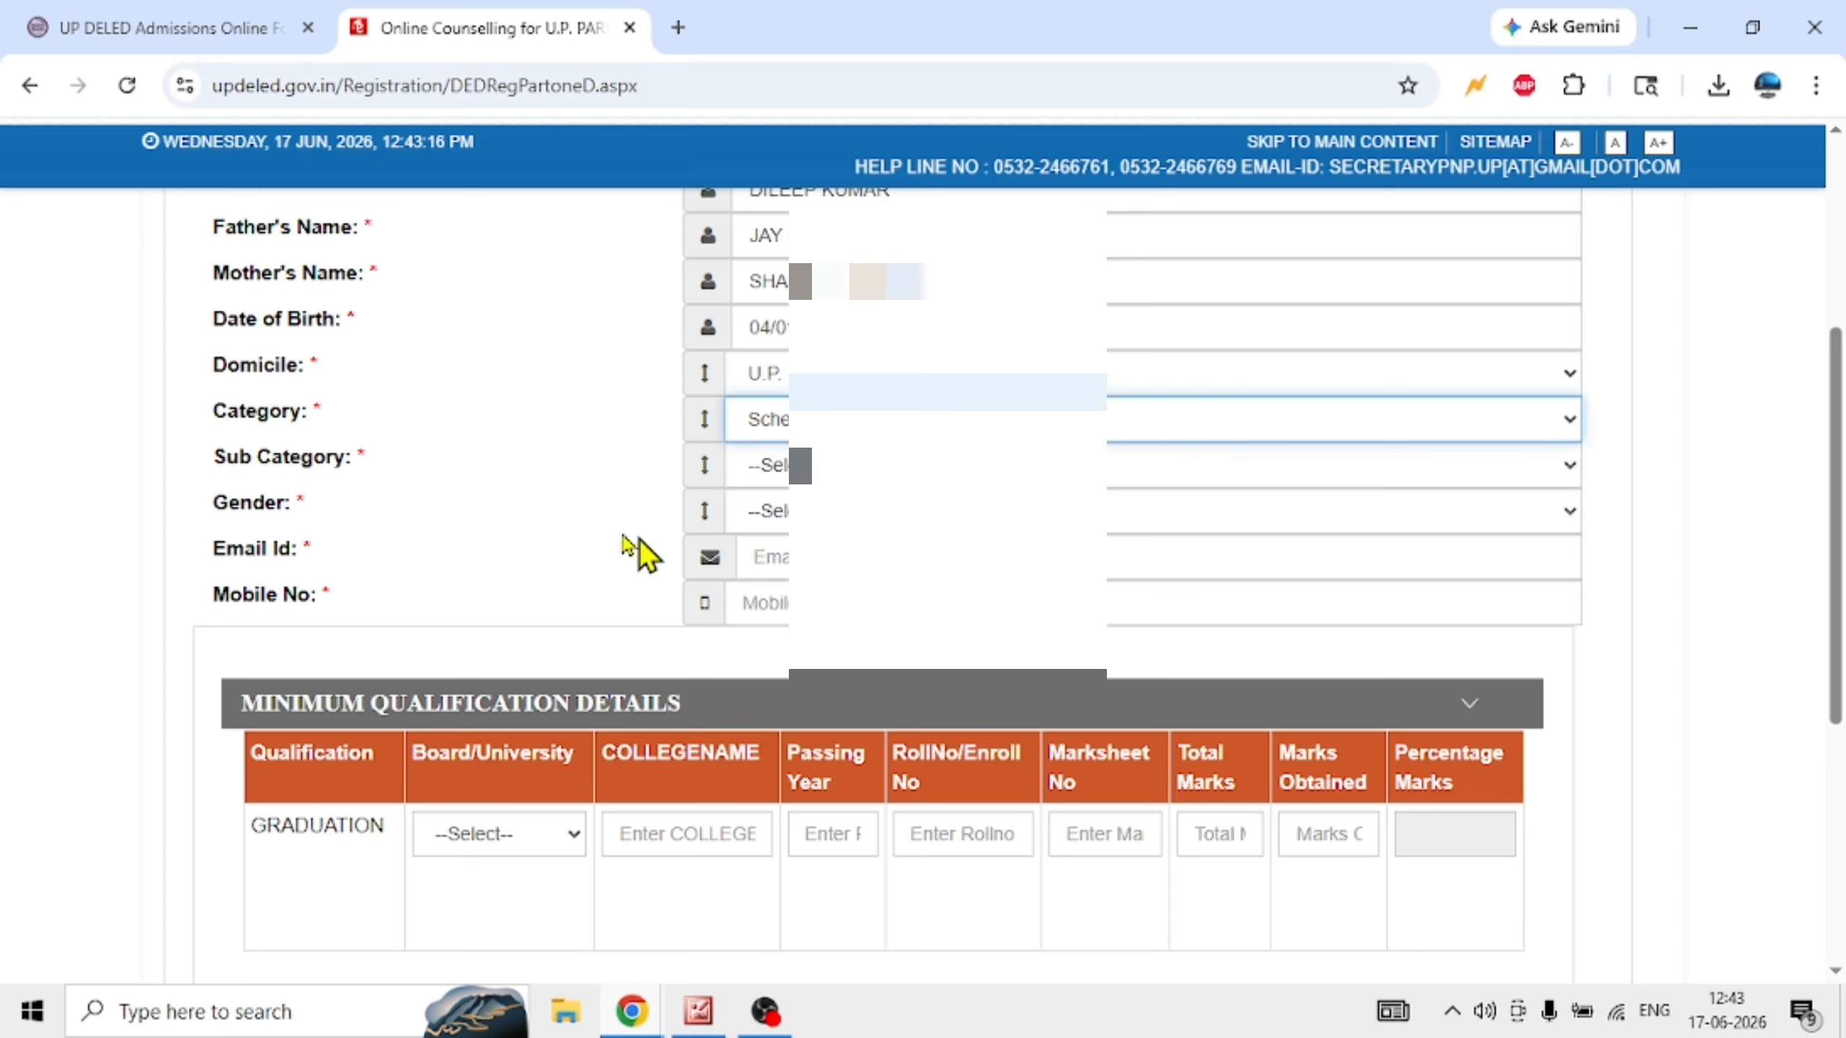
left_click(904, 465)
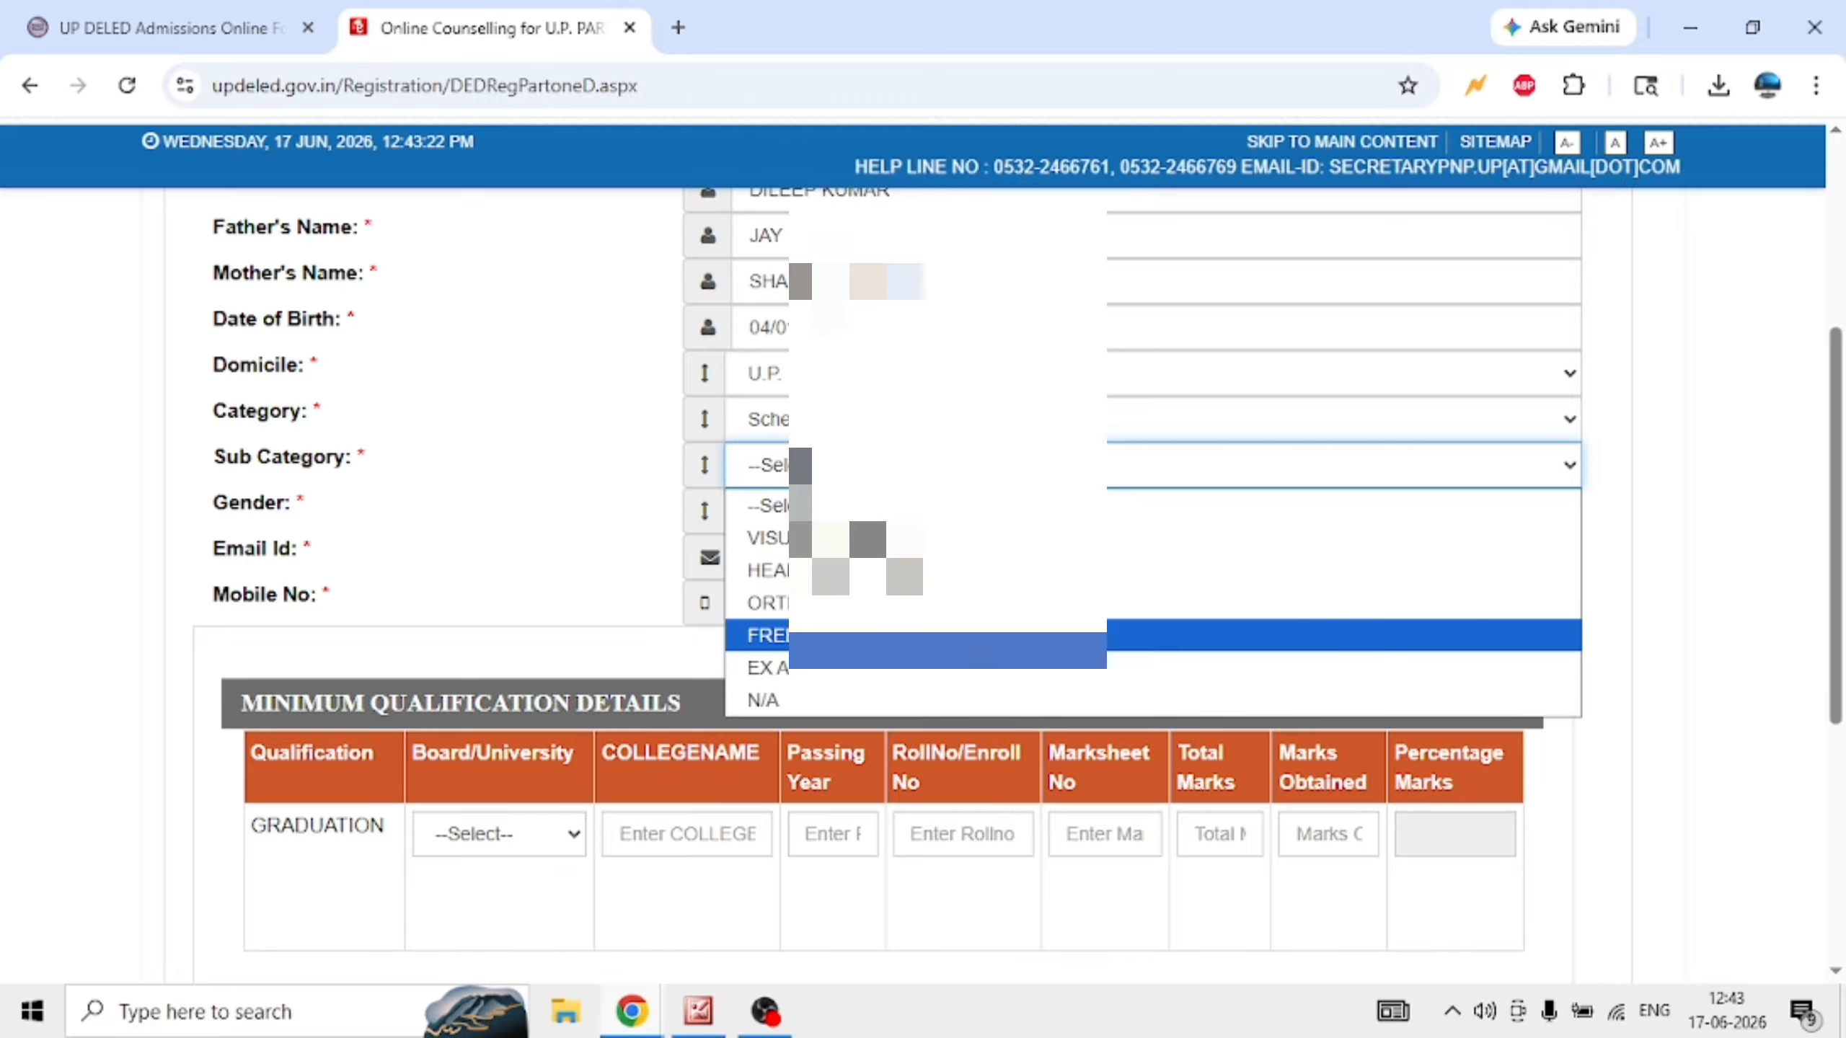
left_click(799, 702)
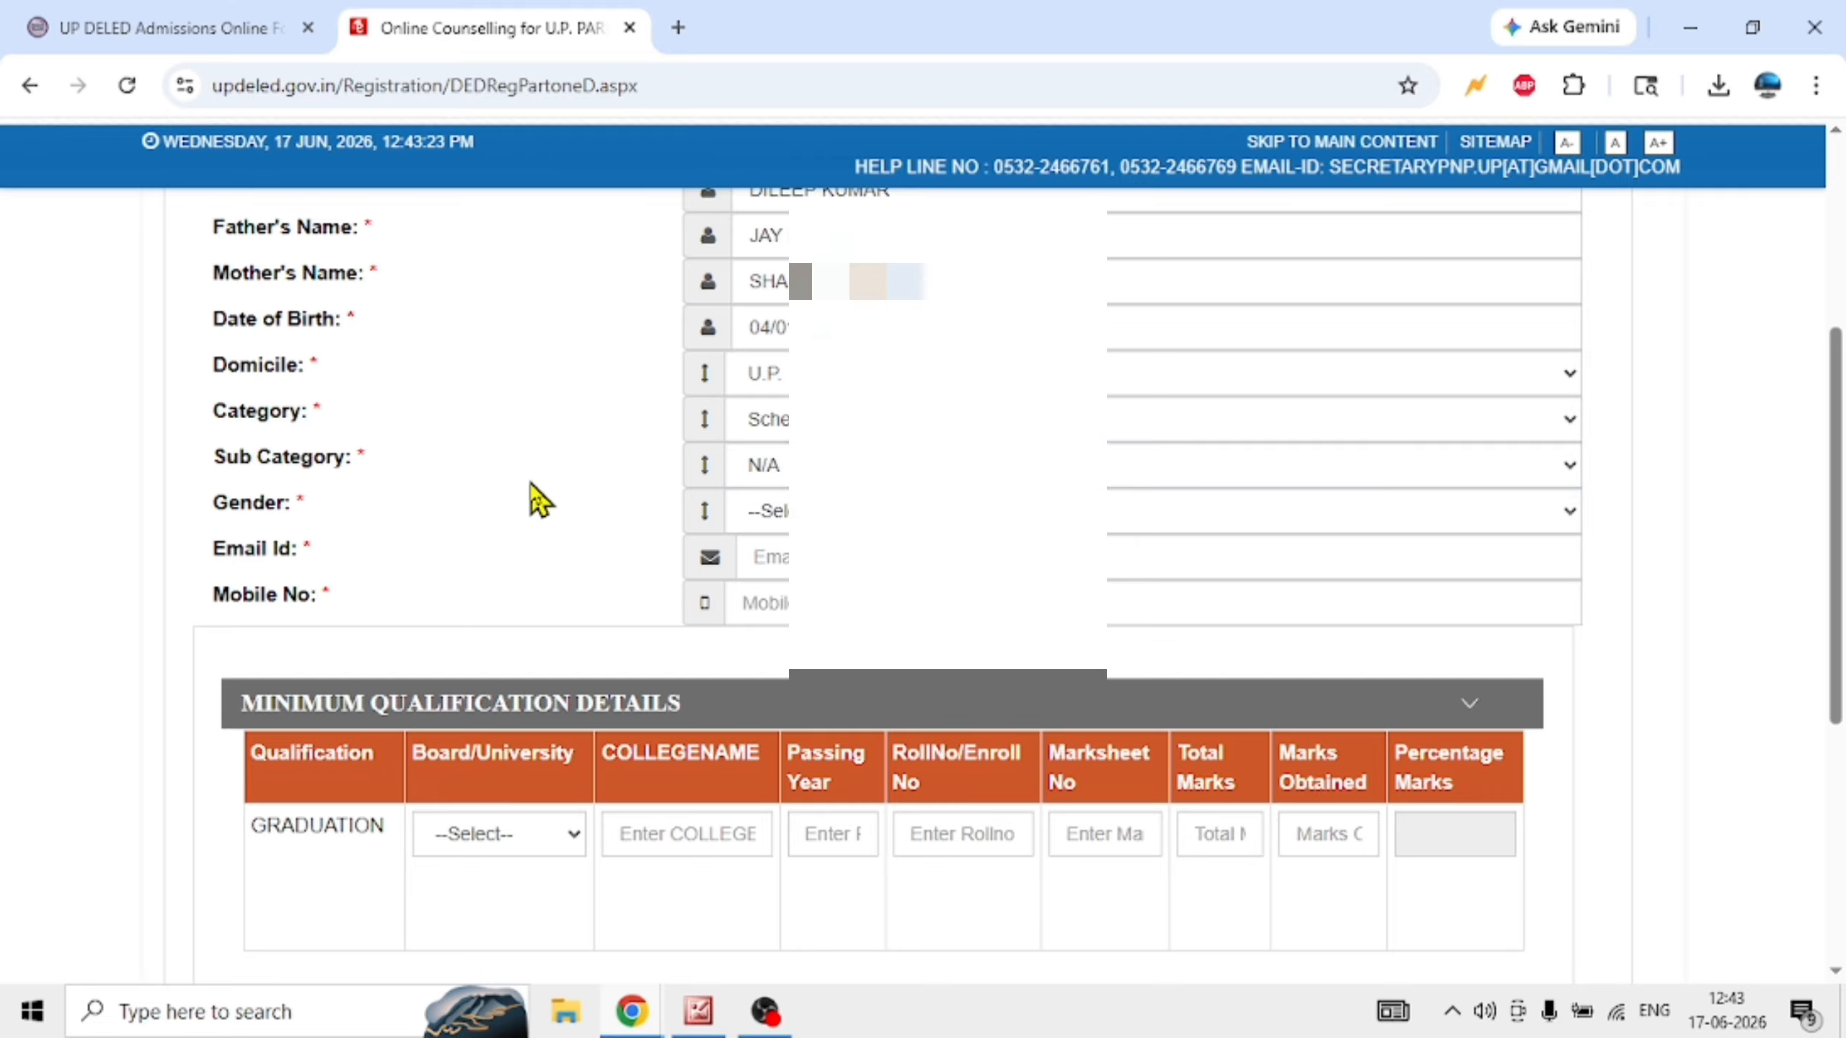
left_click(770, 511)
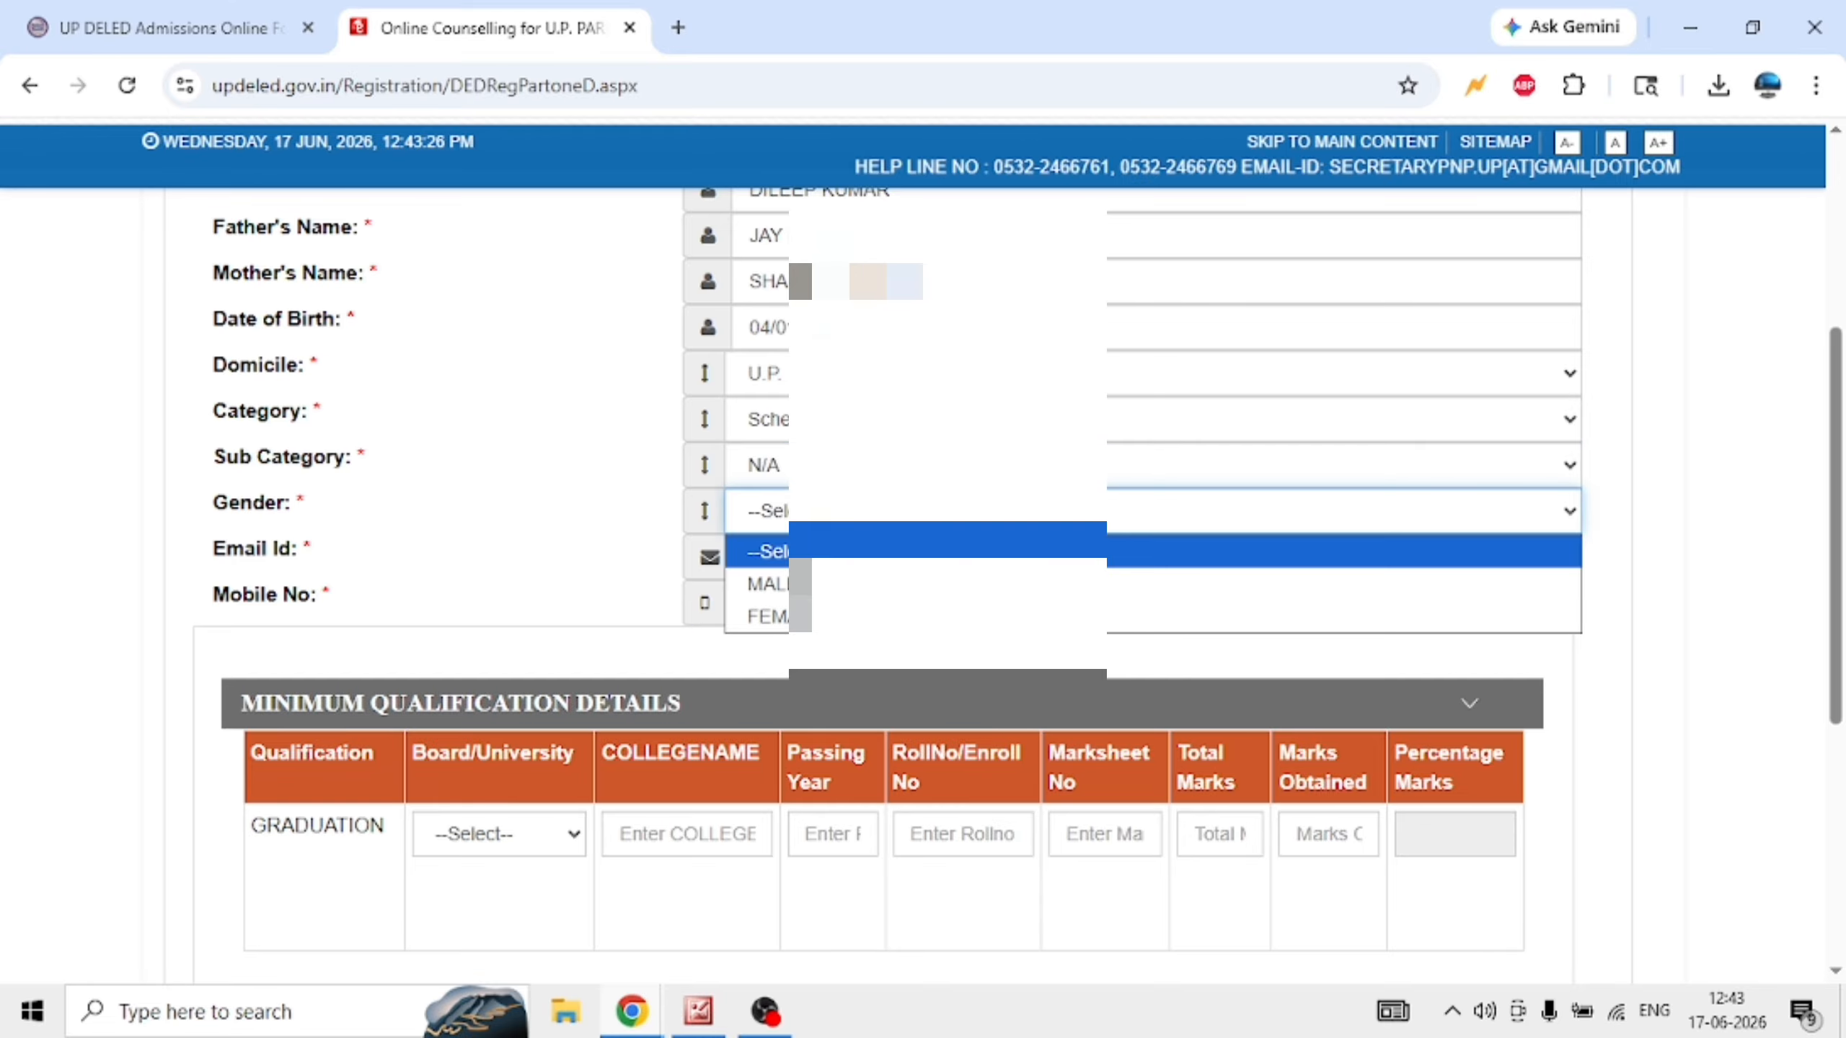
left_click(762, 584)
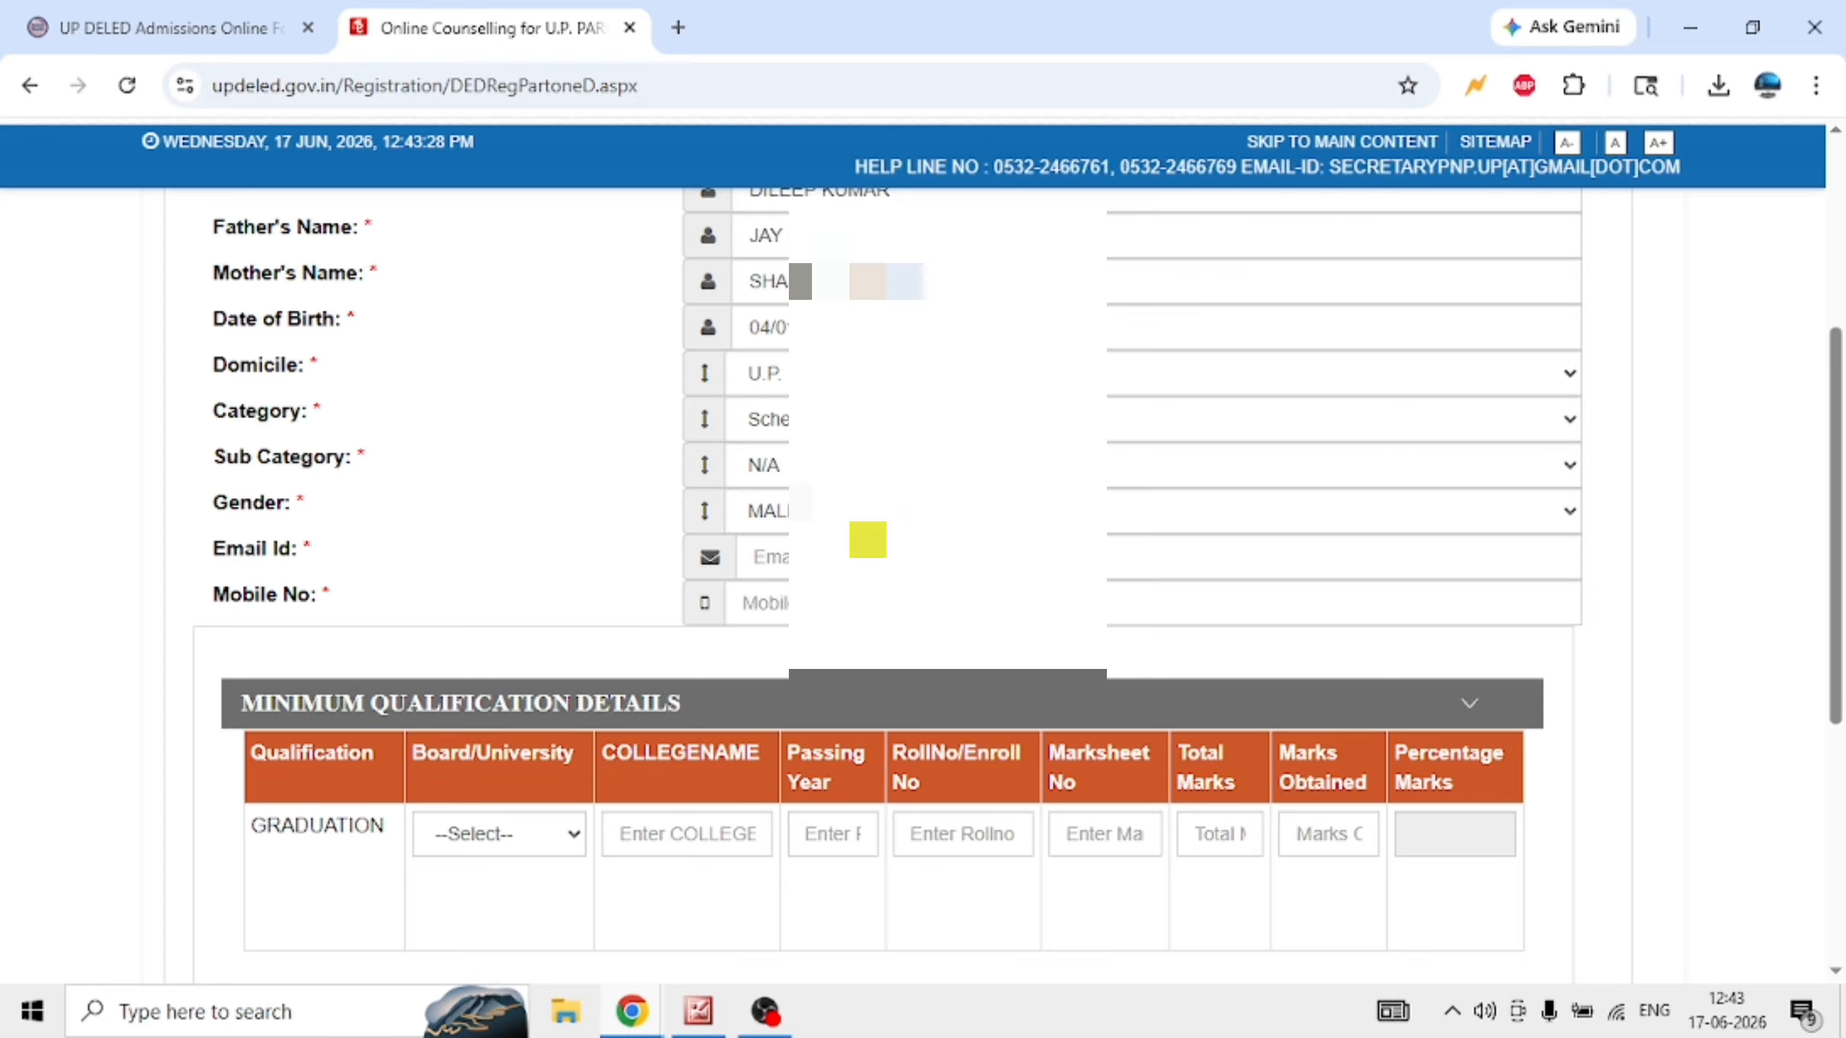
left_click(766, 564)
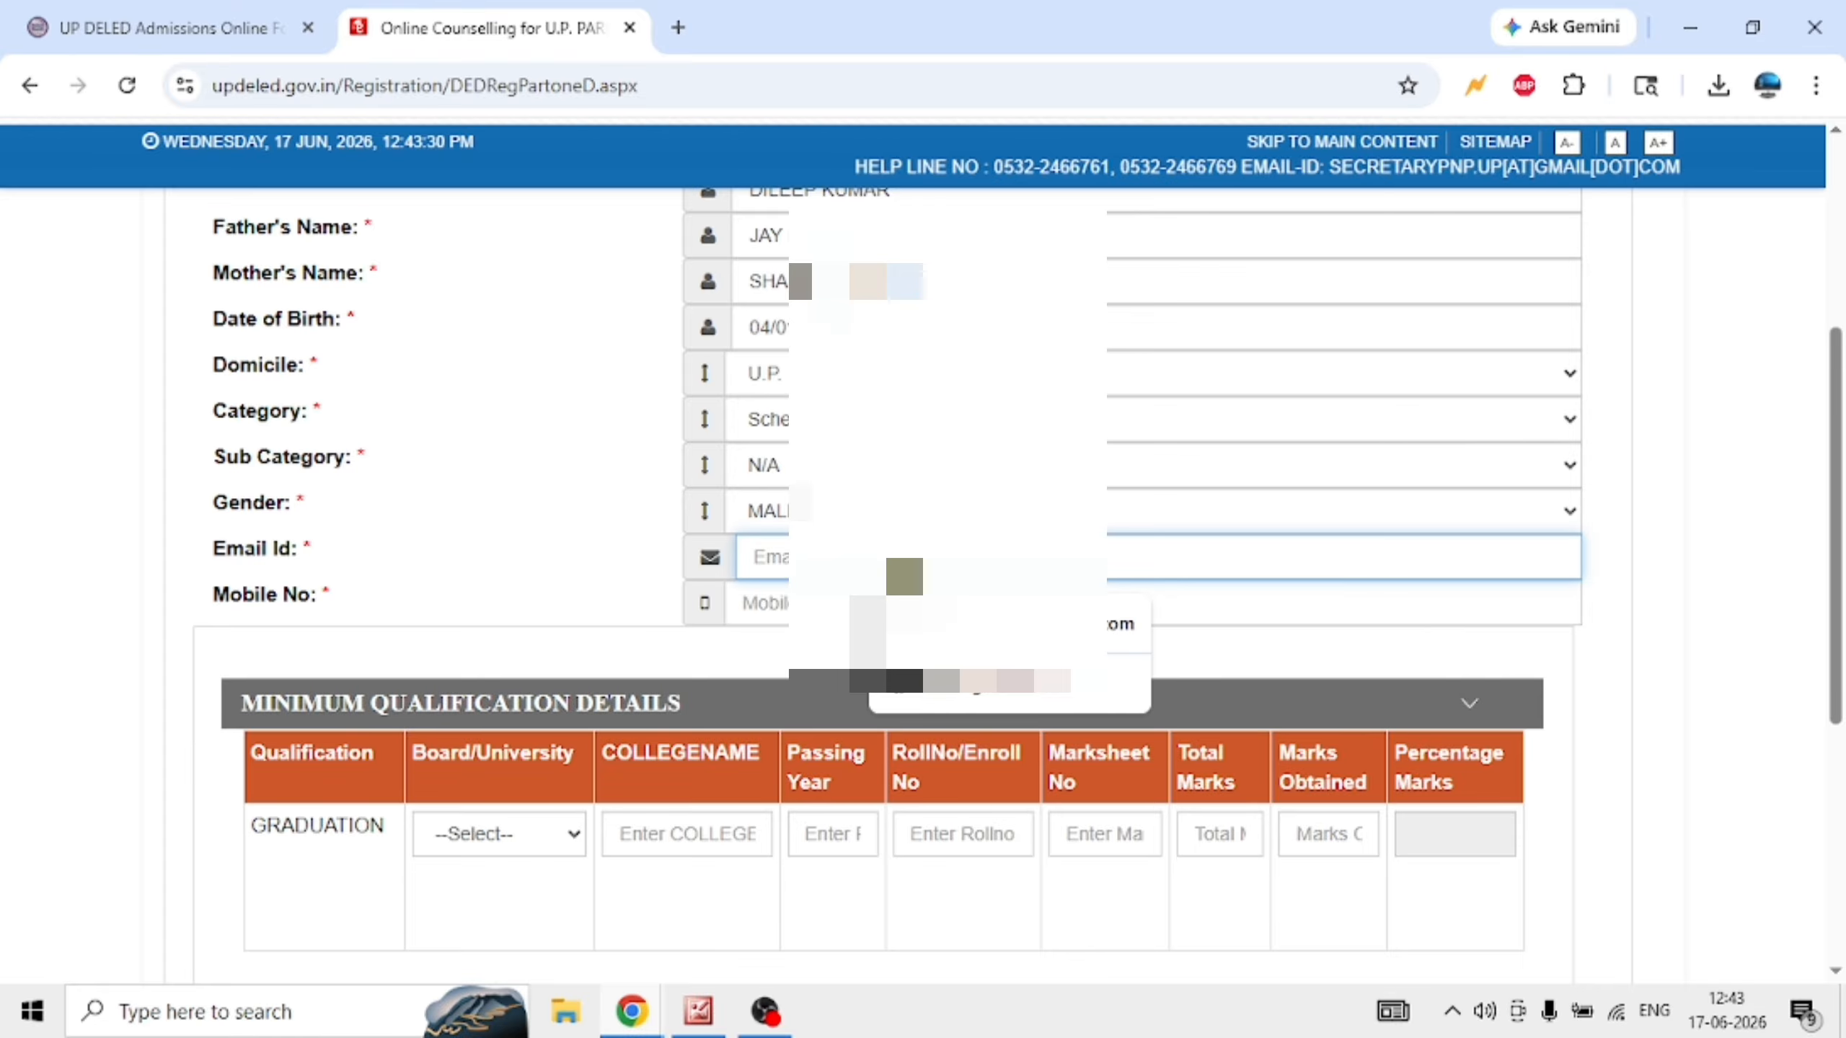
Step: Fill in the candidate's e-mail address and mobile number
type("b")
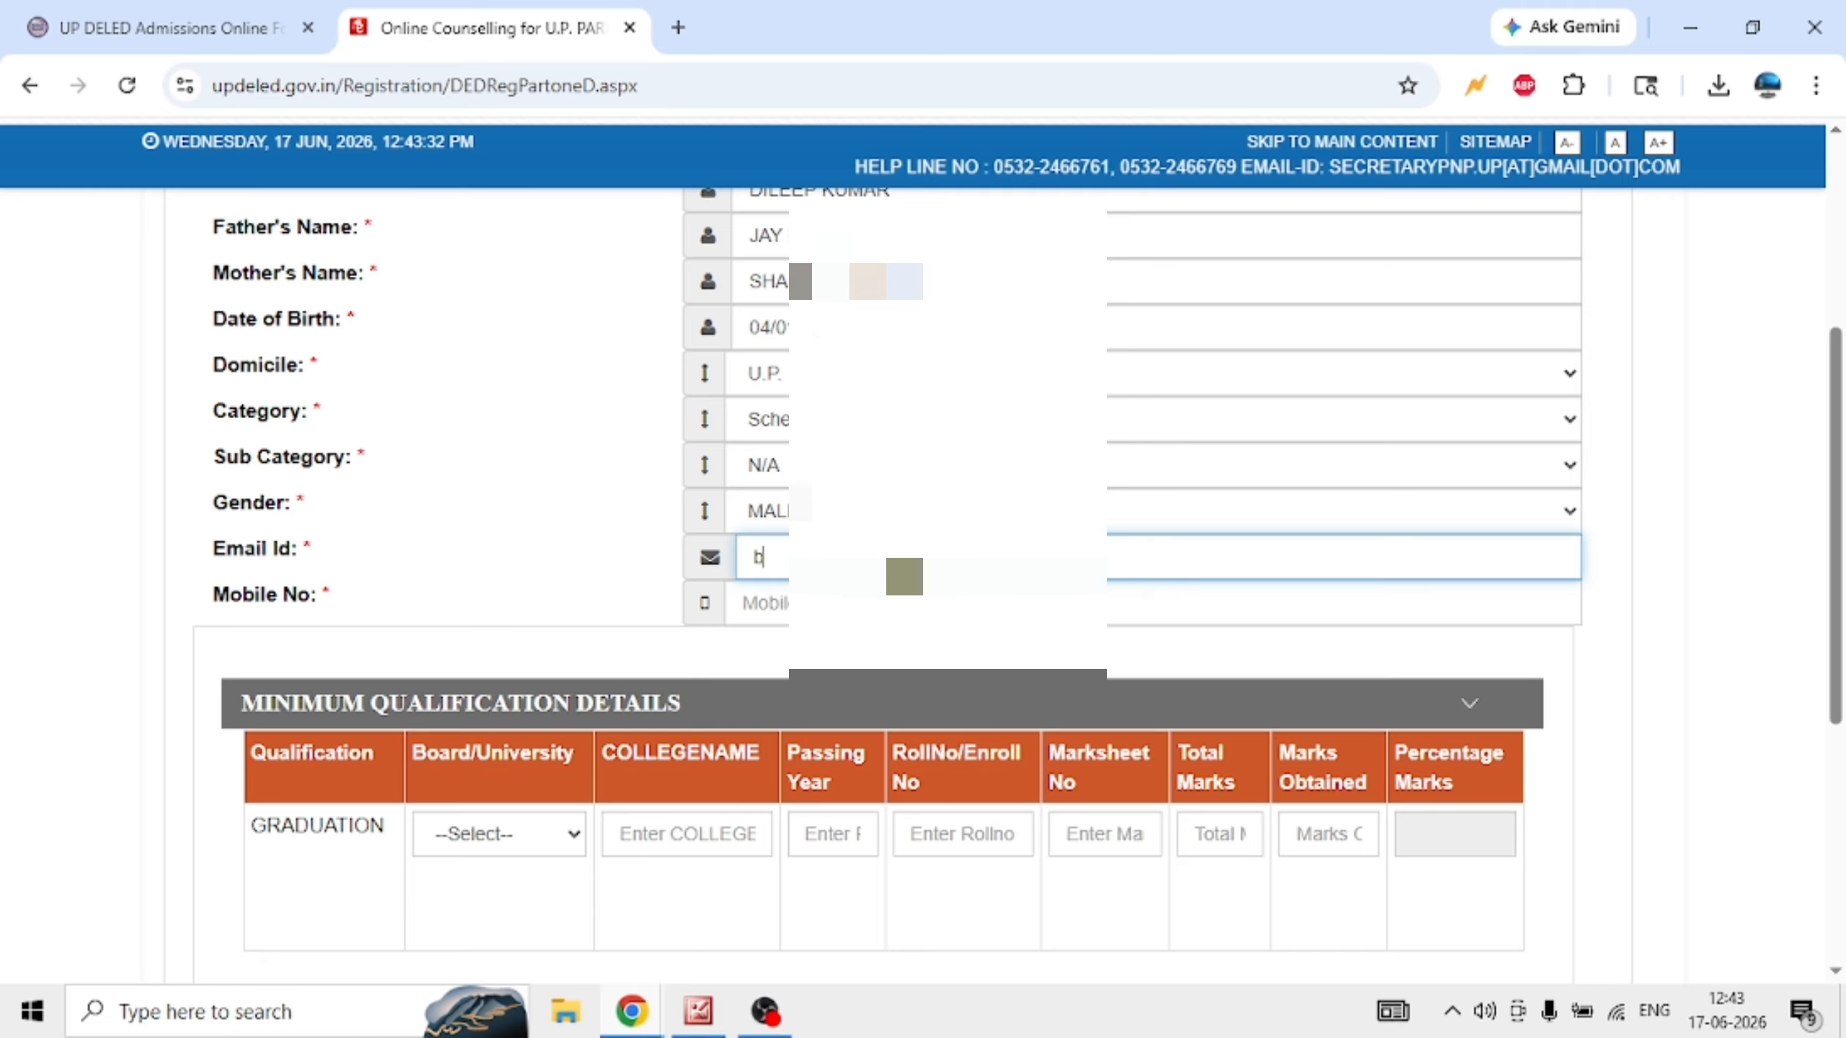
type("k")
key("BackSpace")
key("BackSpace")
type("dk47")
left_click(865, 603)
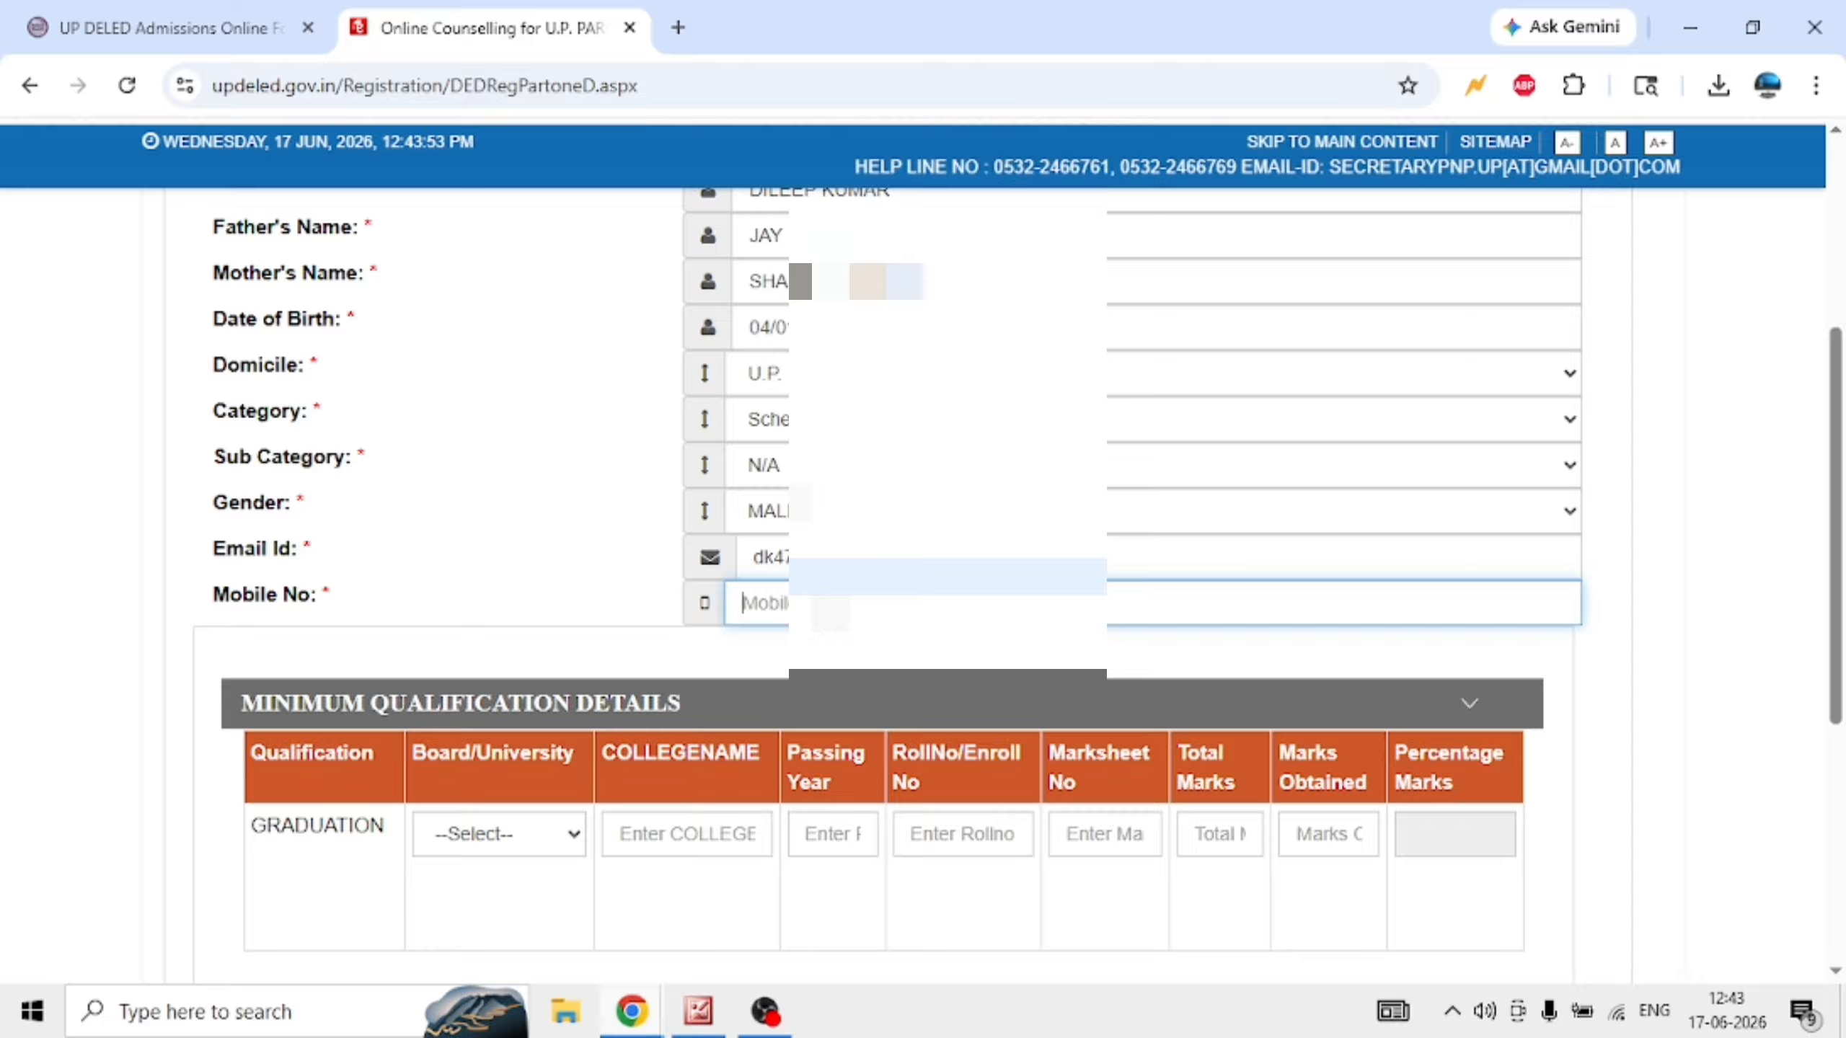
type("945320")
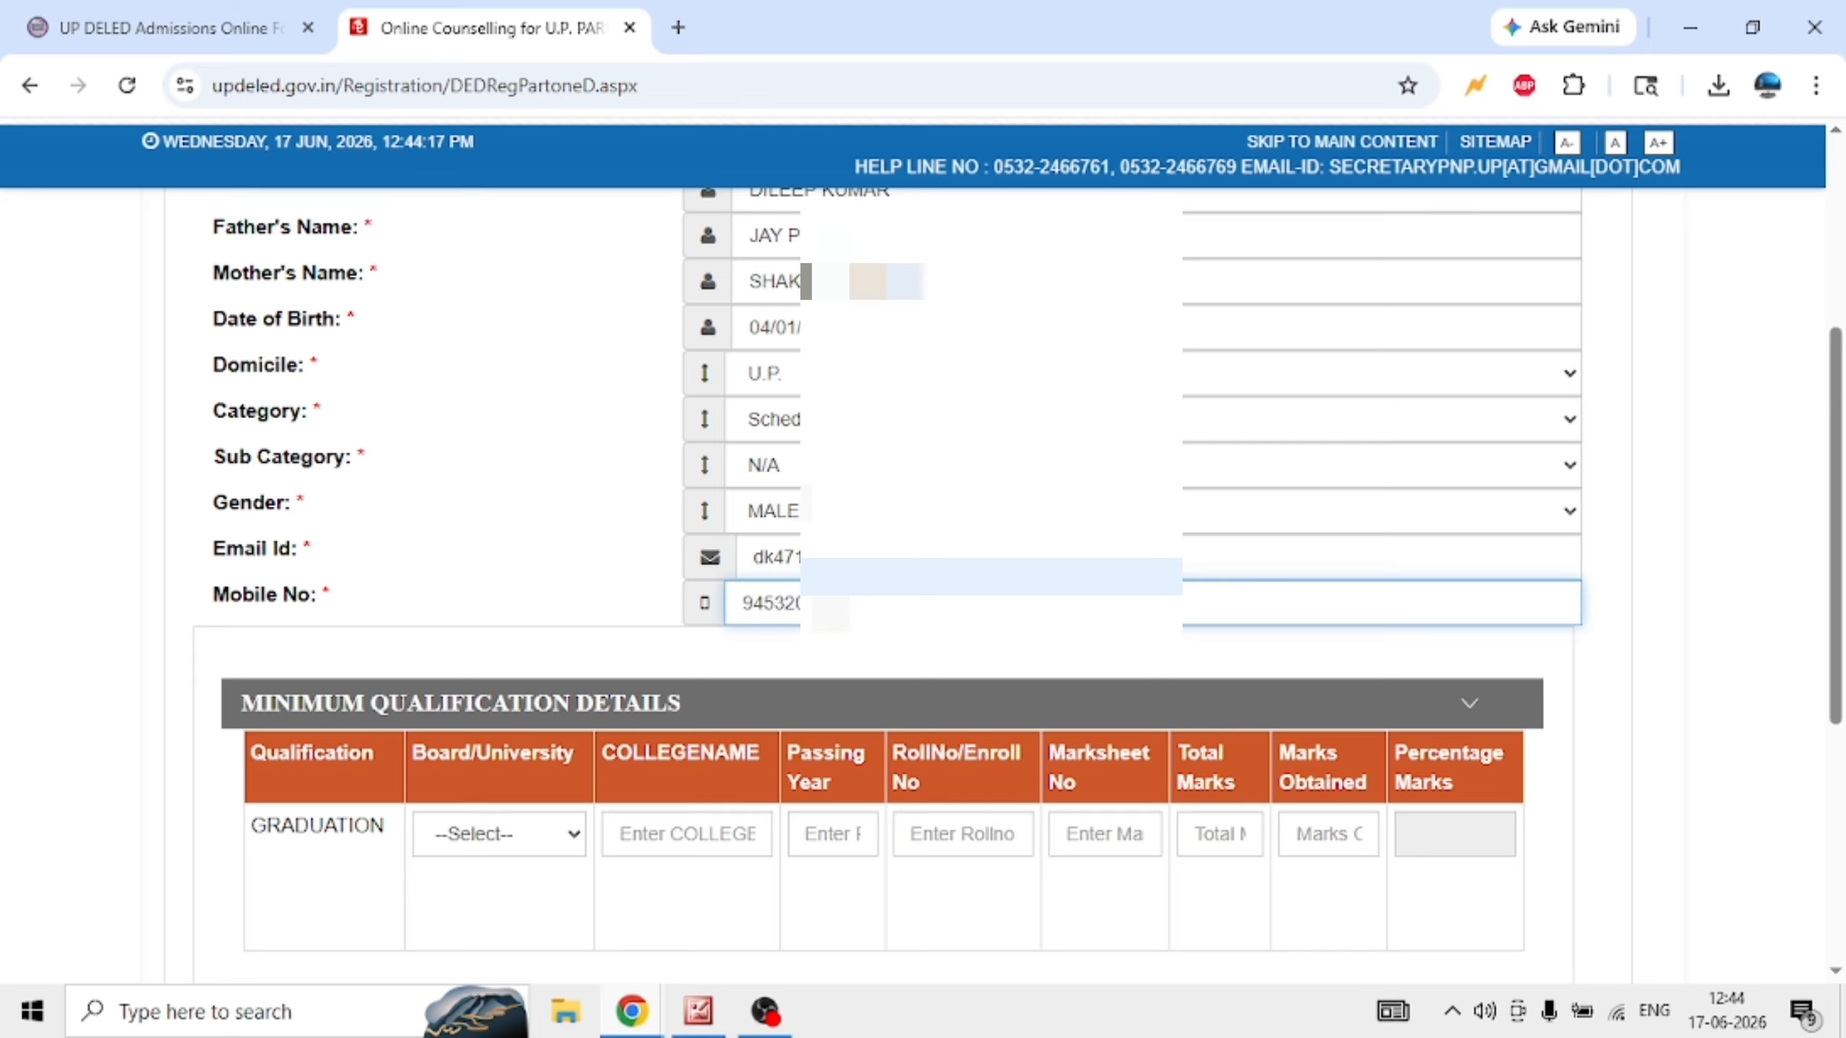
Step: Choose Mahatma Gandhi Kashi Vidyapith as the graduation Board/University
scroll(553, 829, "down", 2)
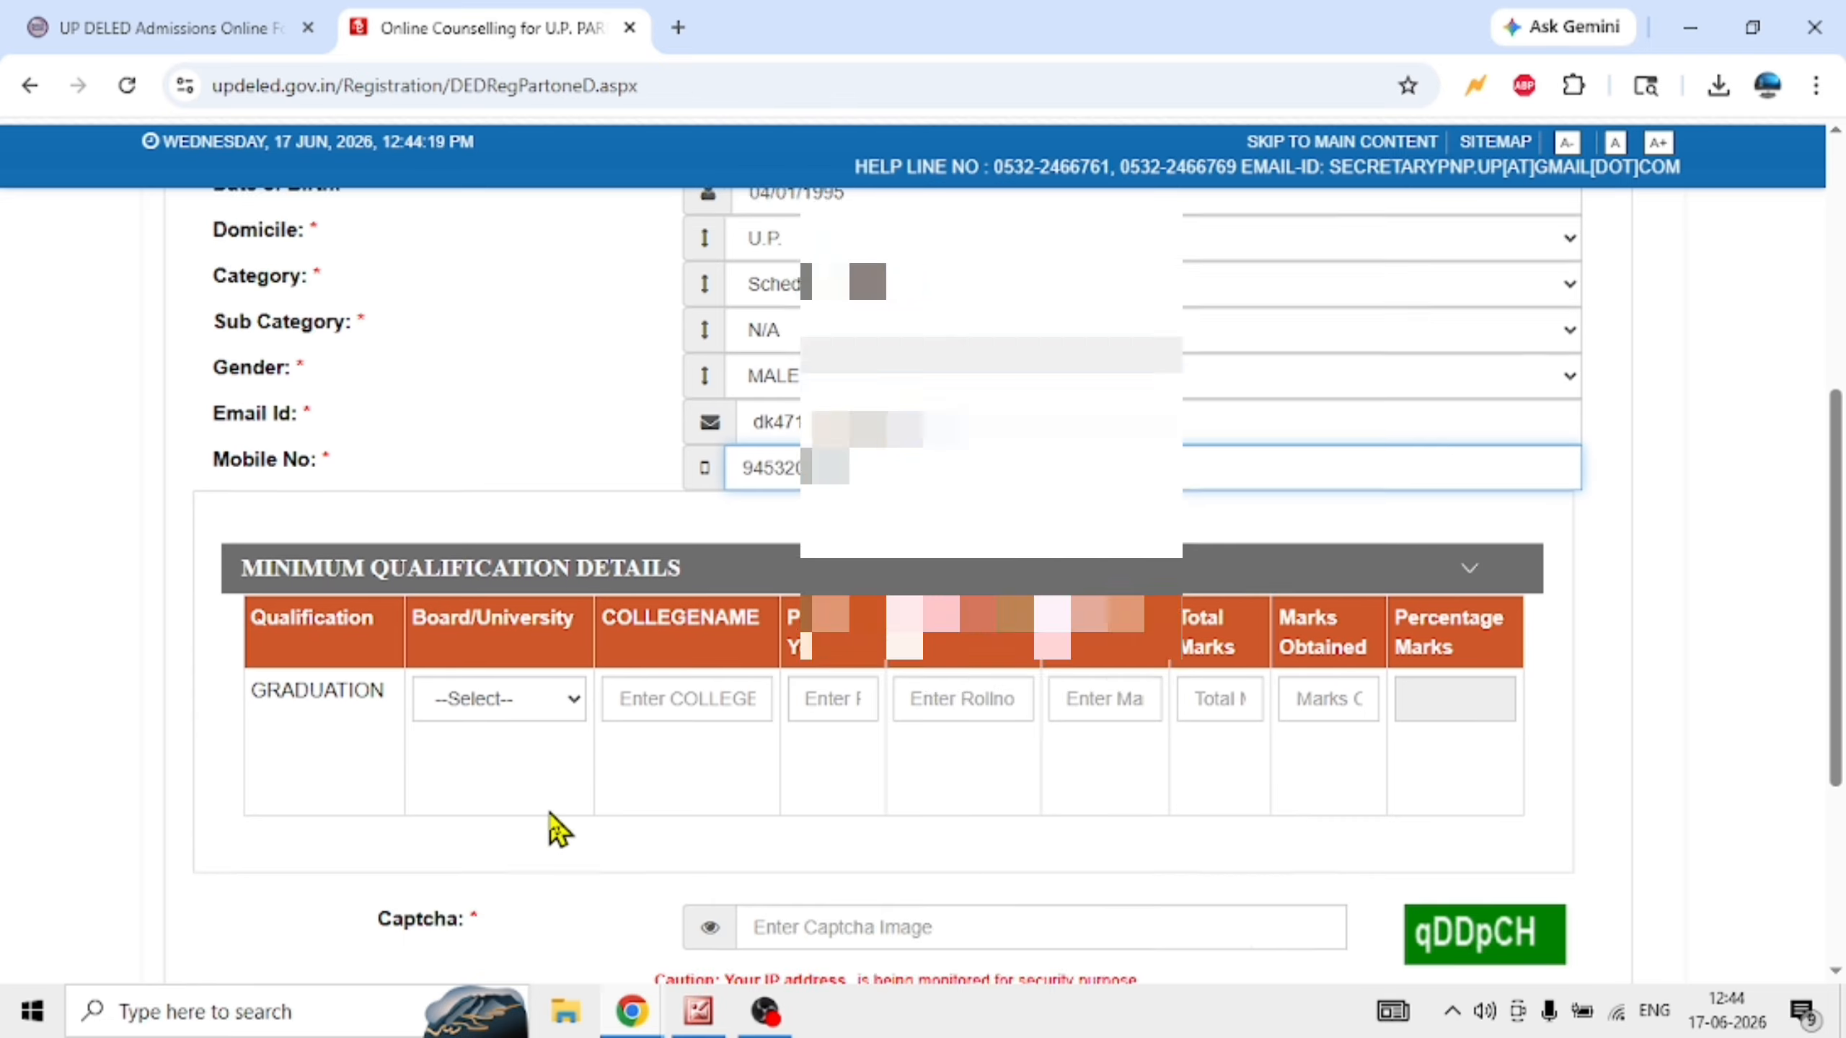
scroll(552, 829, "down", 2)
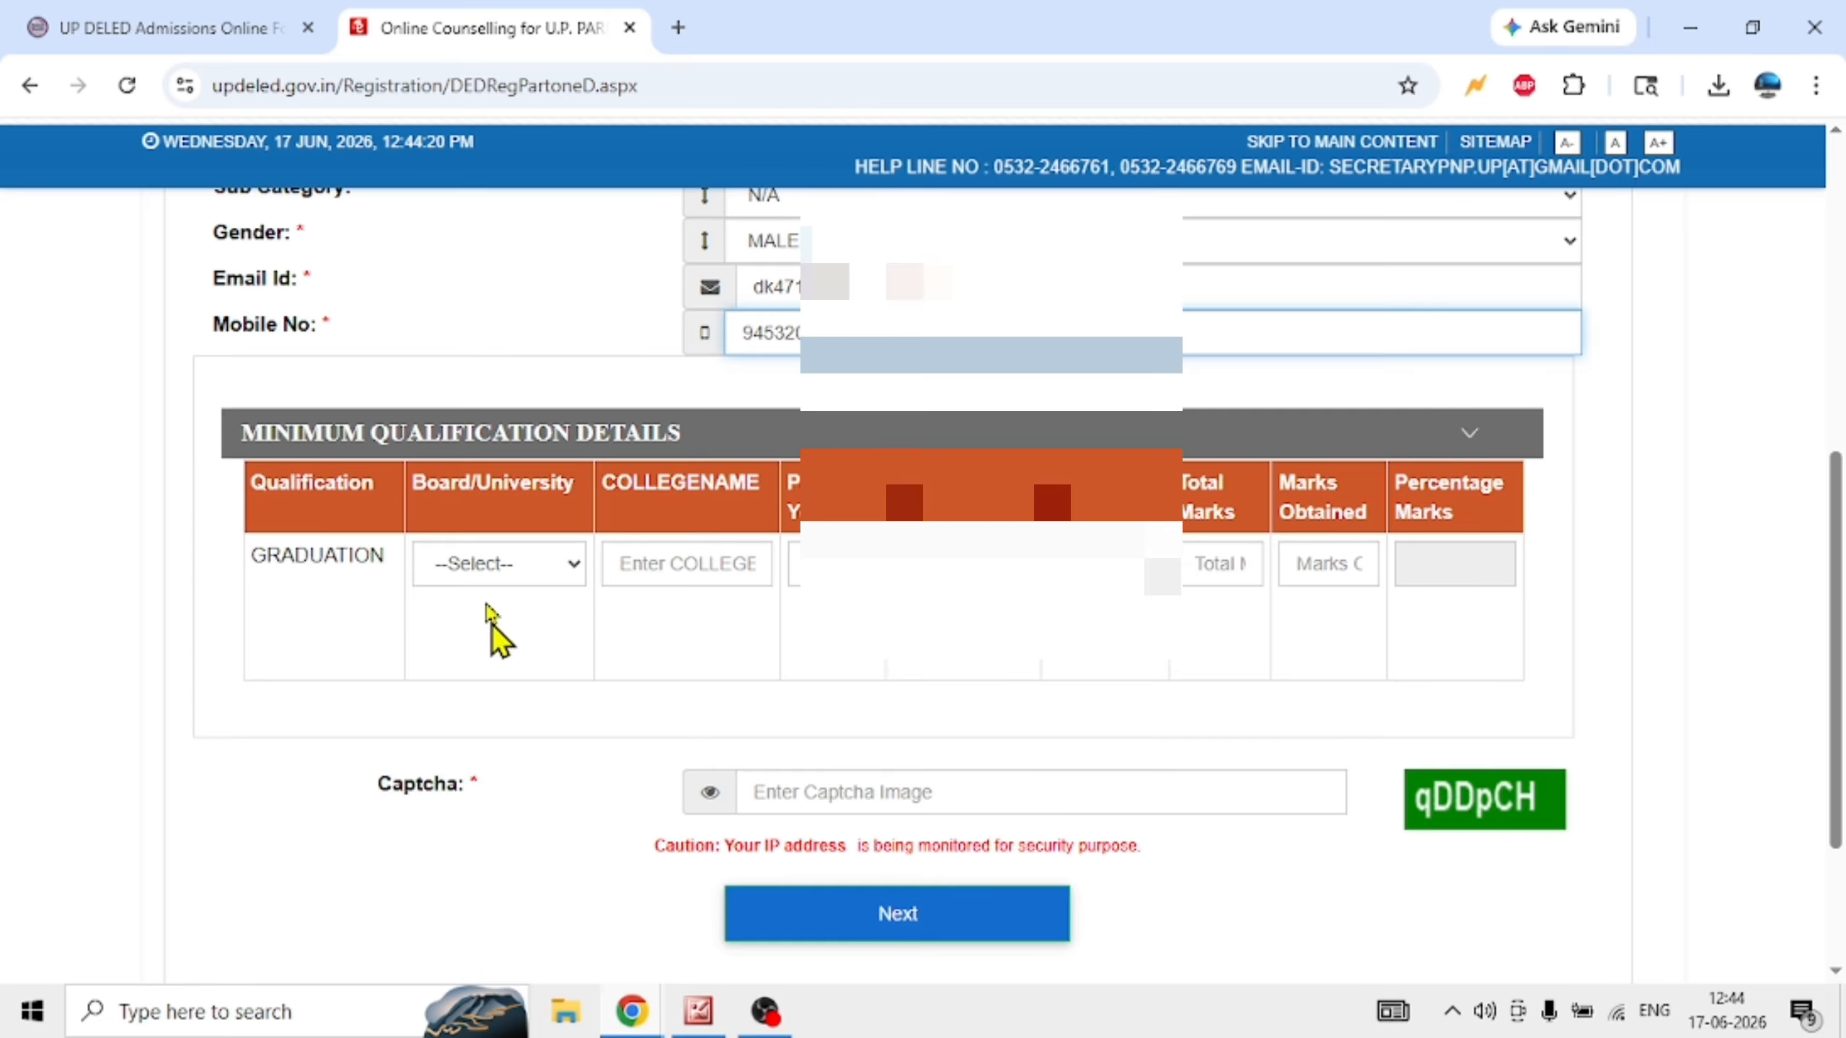
left_click(552, 574)
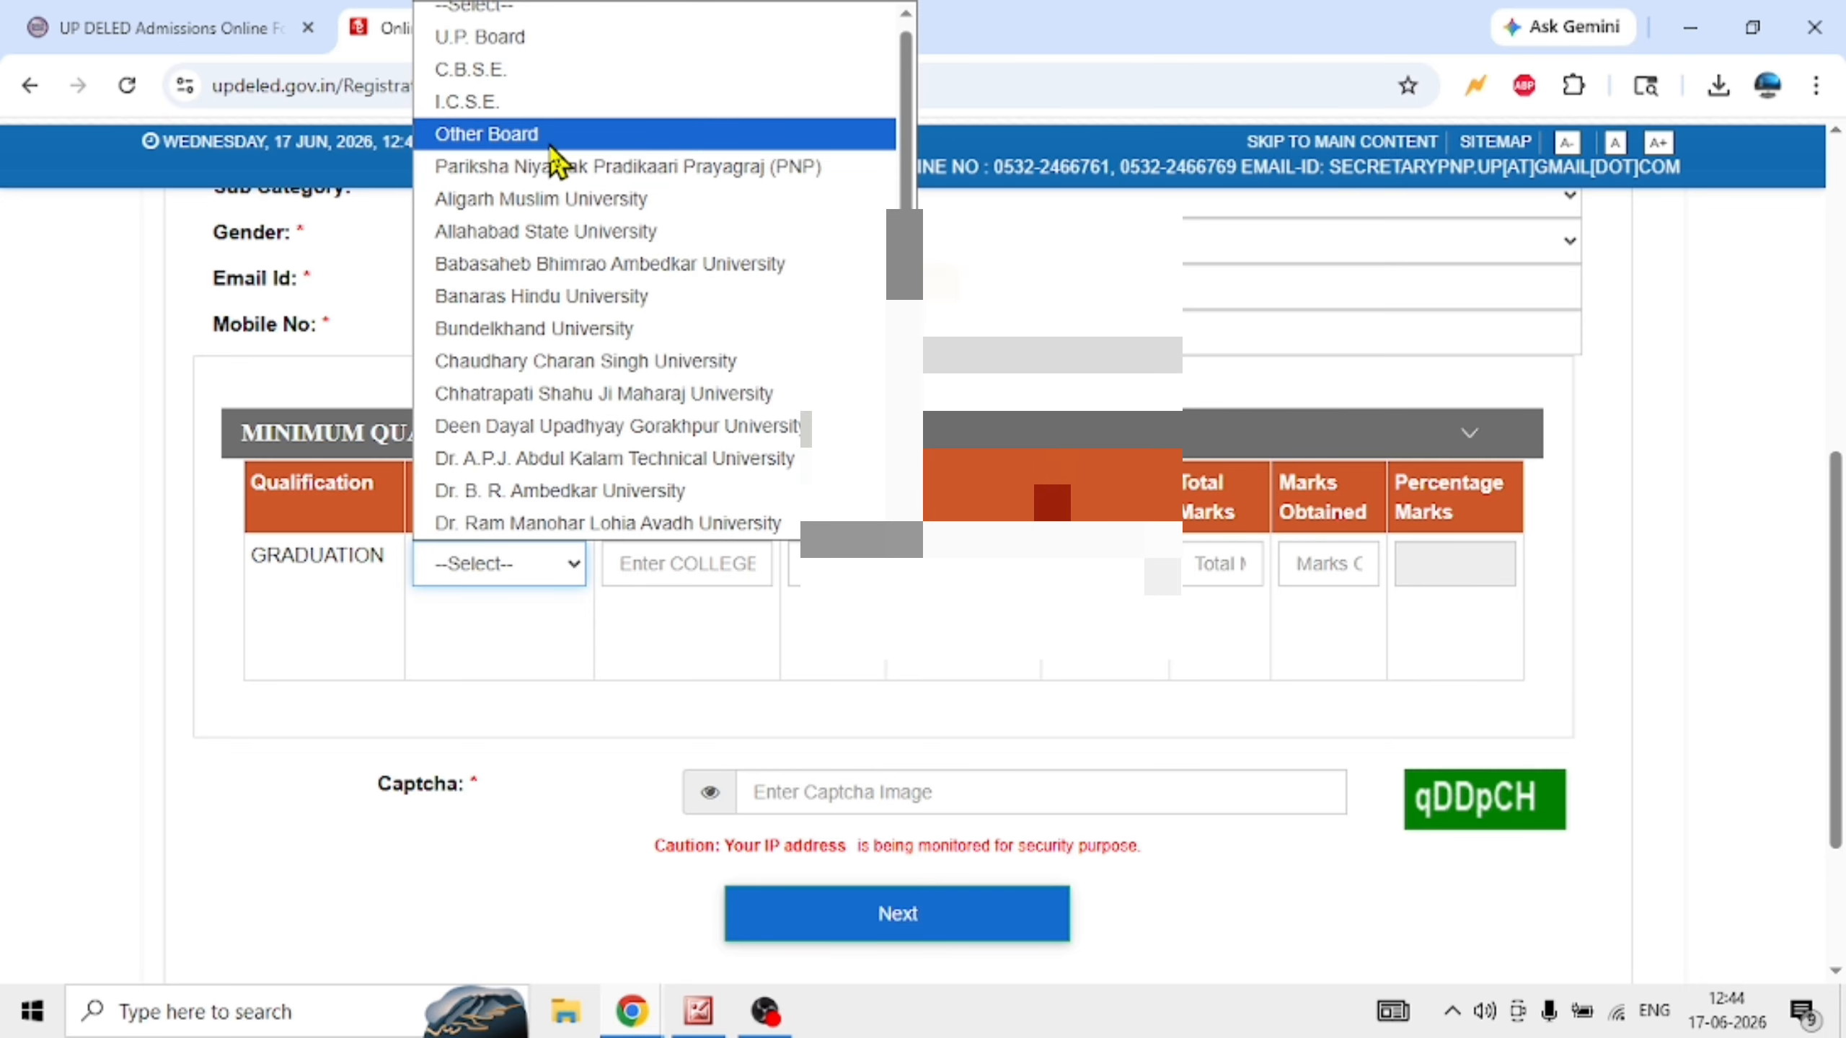
scroll(555, 436, "down", 5)
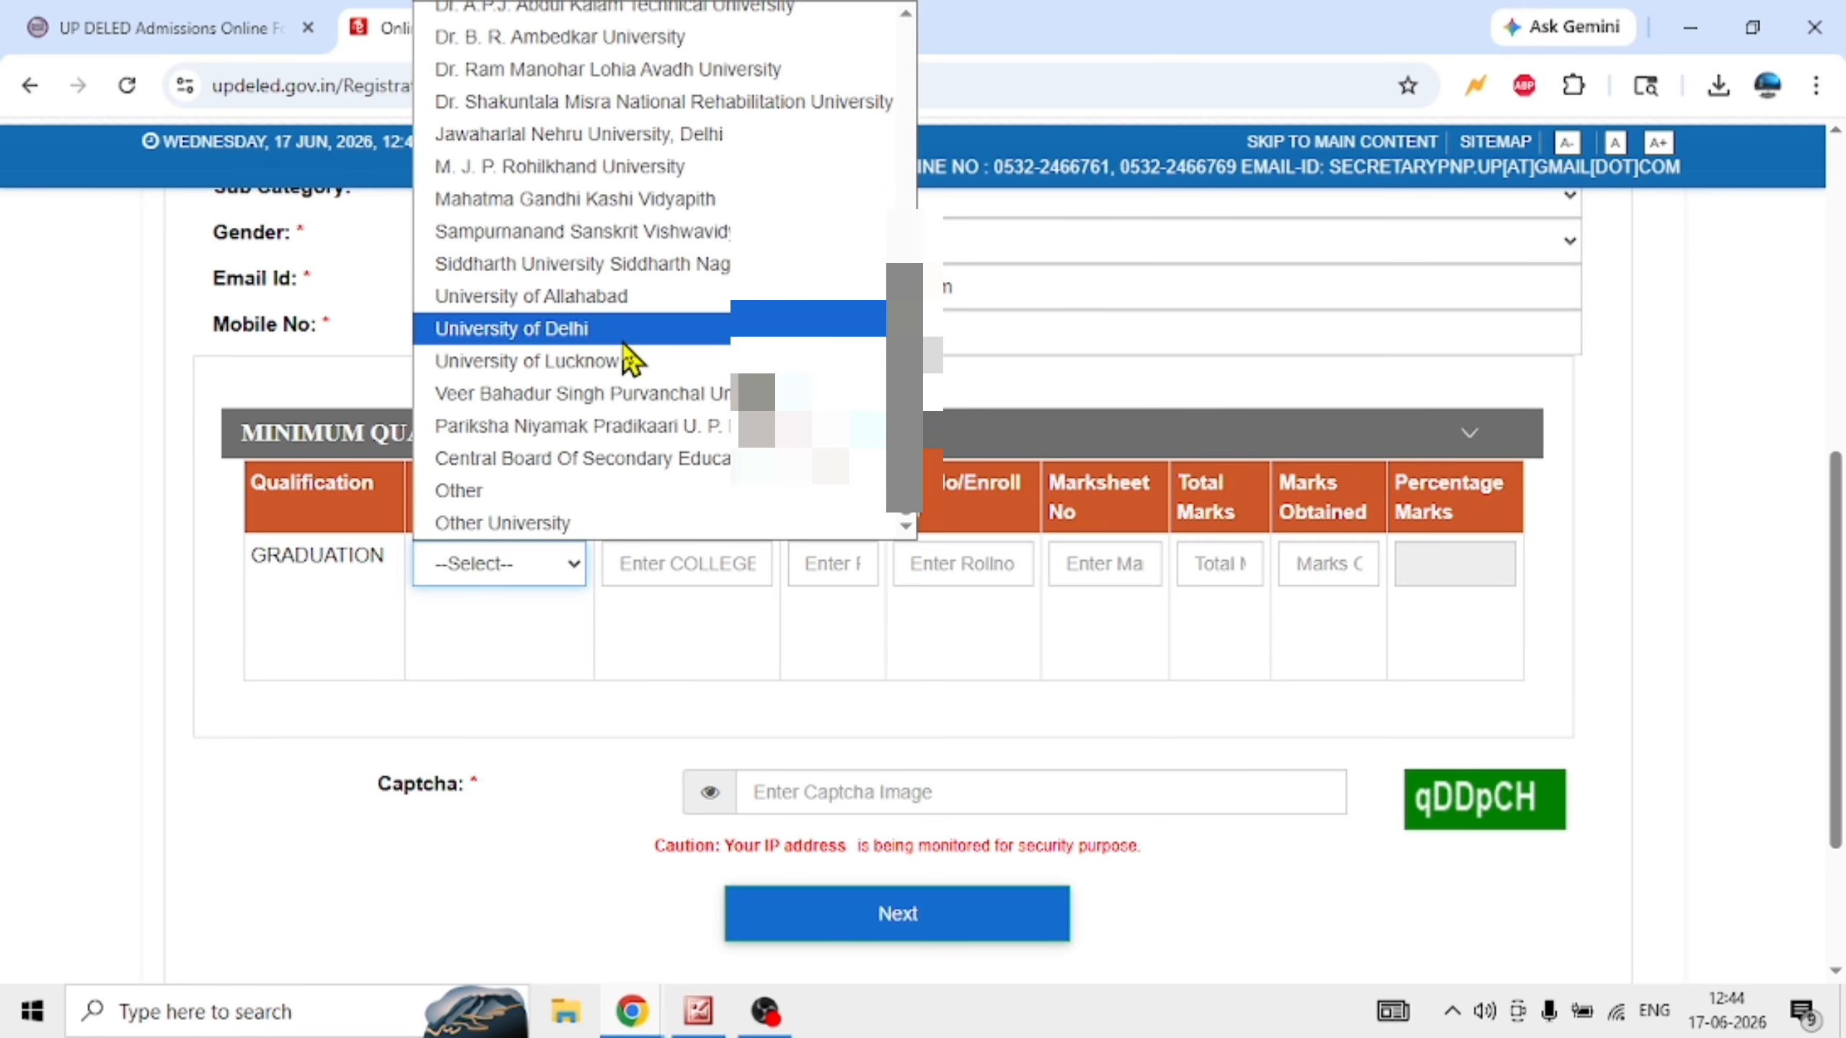
key("m")
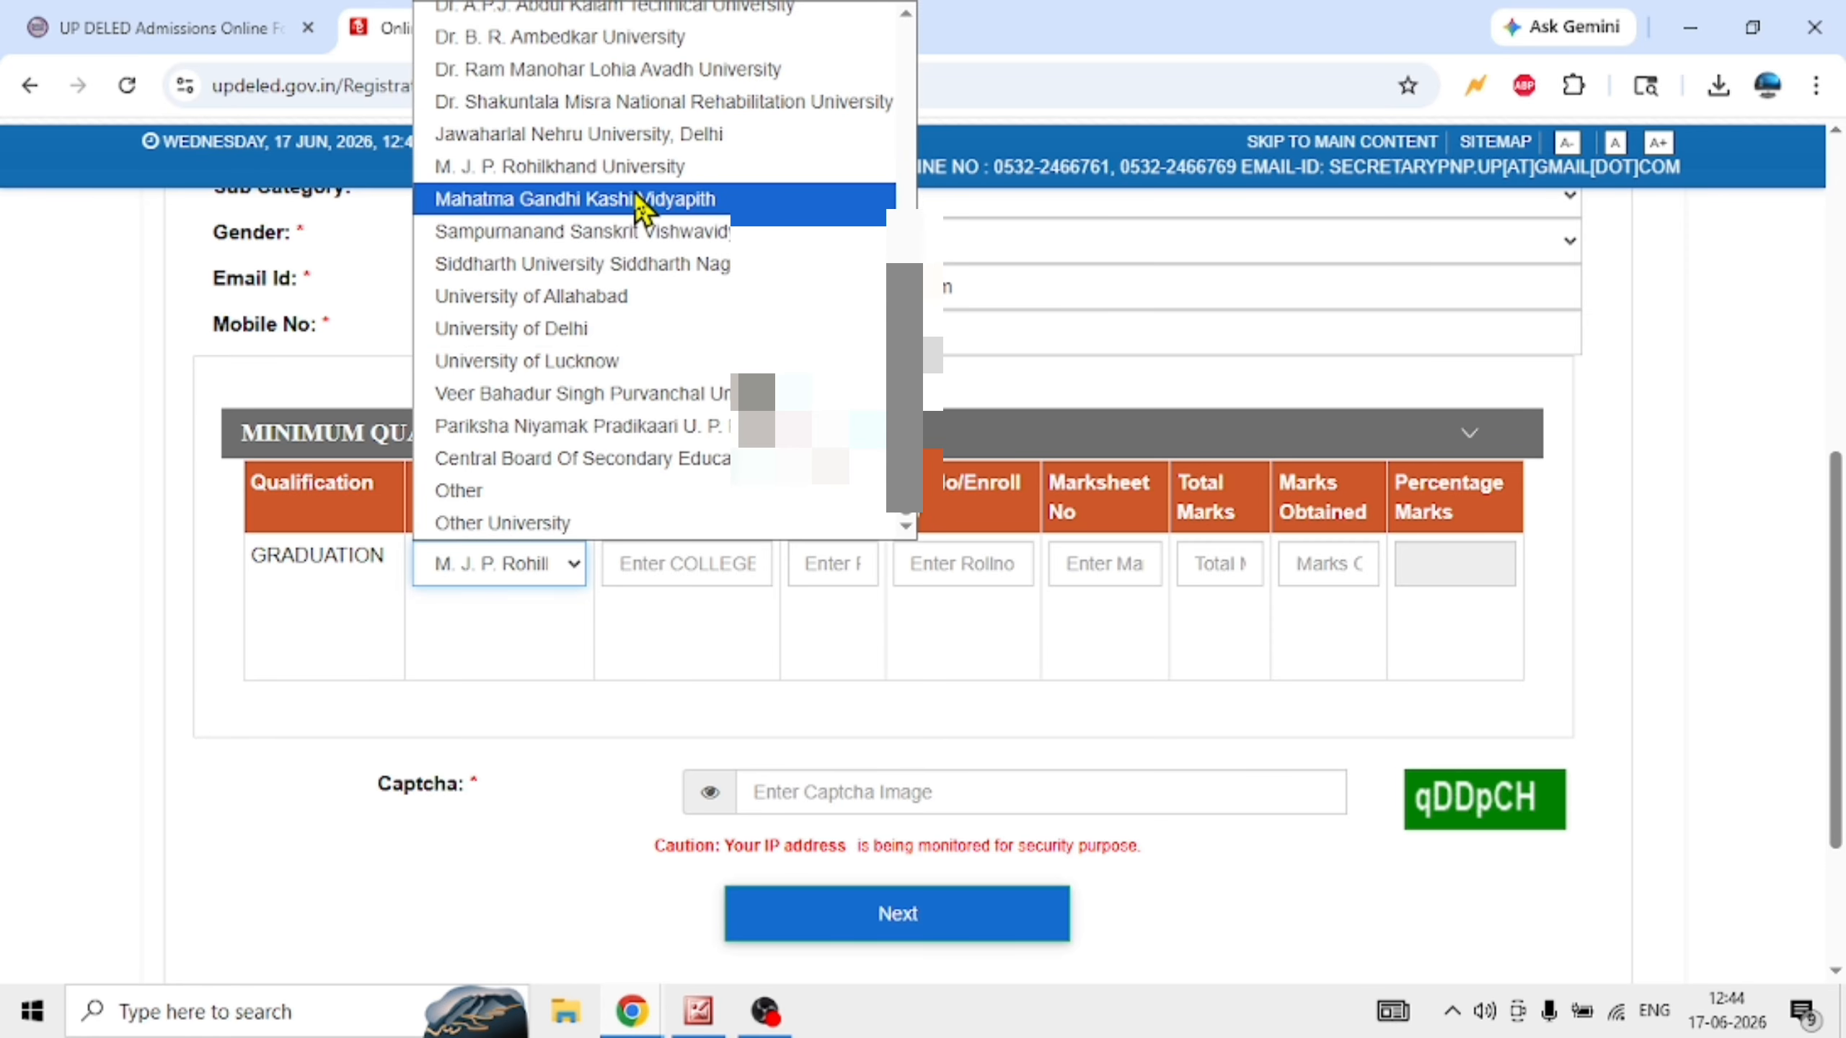
left_click(637, 198)
Step: Enter the college name 'GAURAV MAHAVIDYALAYA DEORAI SULTANIPUR VARANASI'
left_click(664, 547)
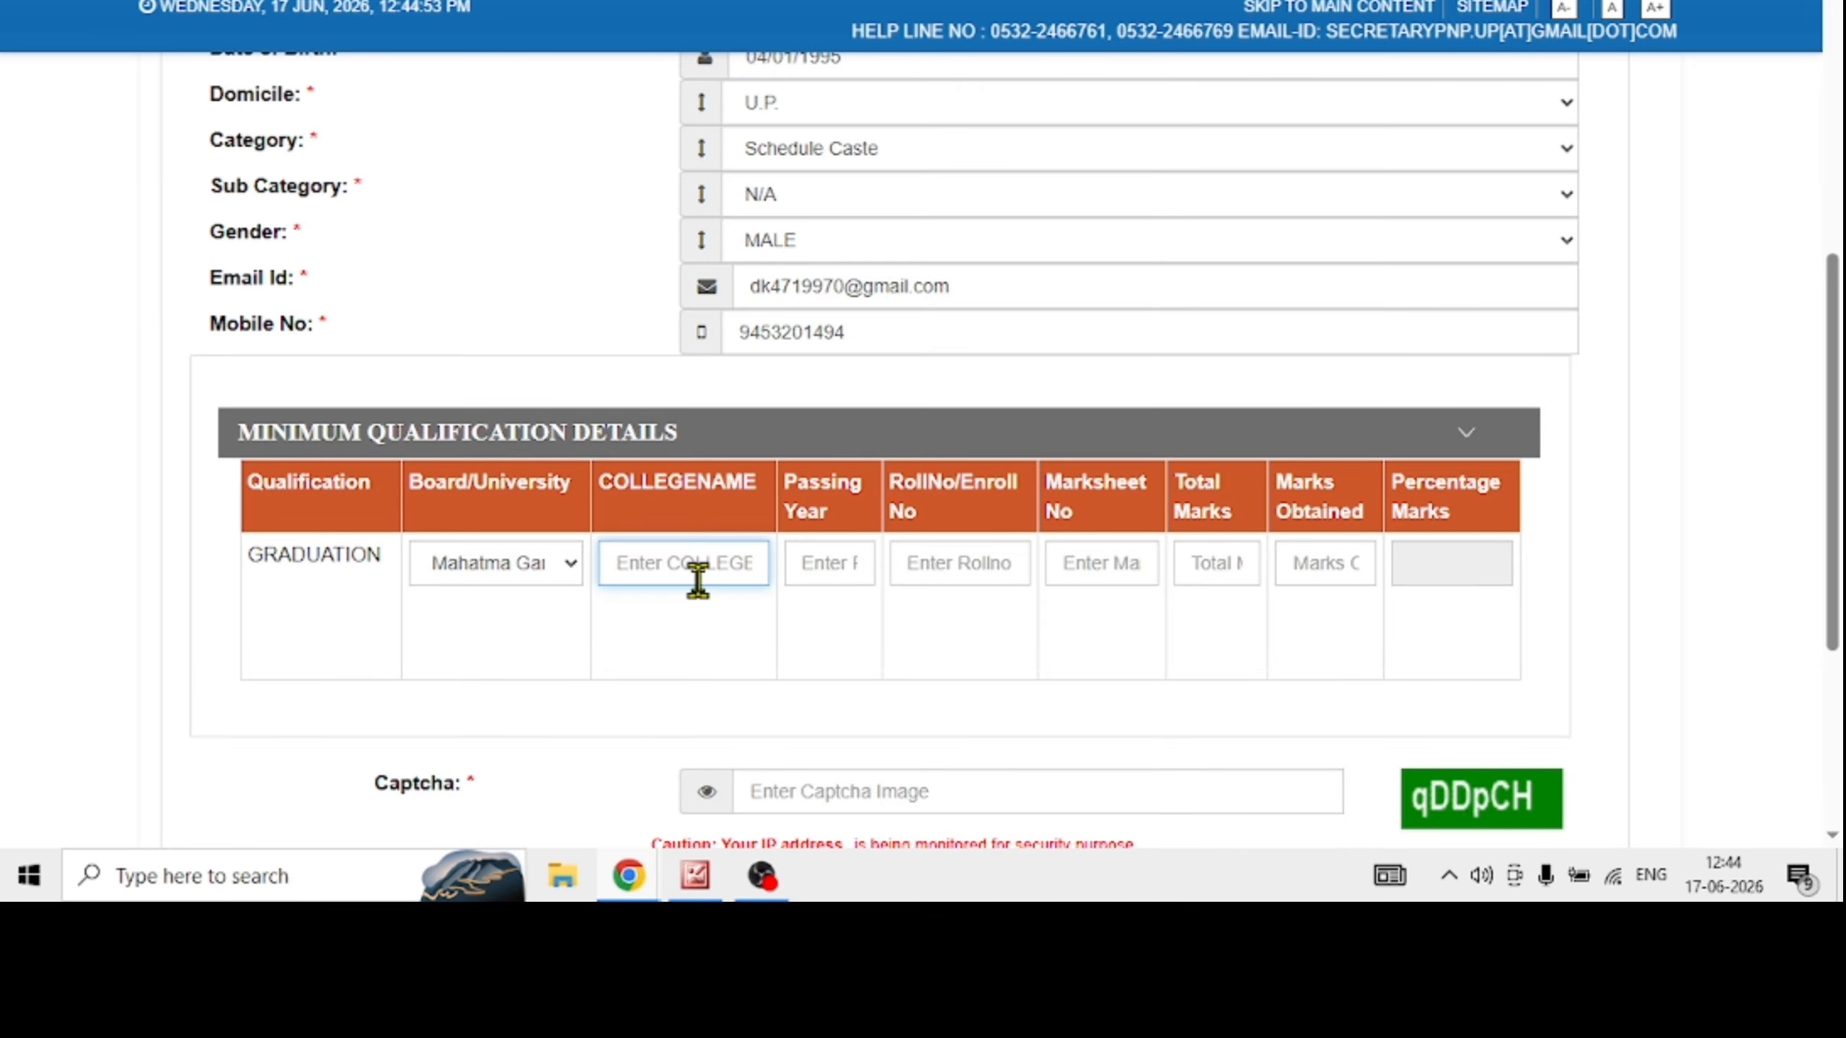
type("gau")
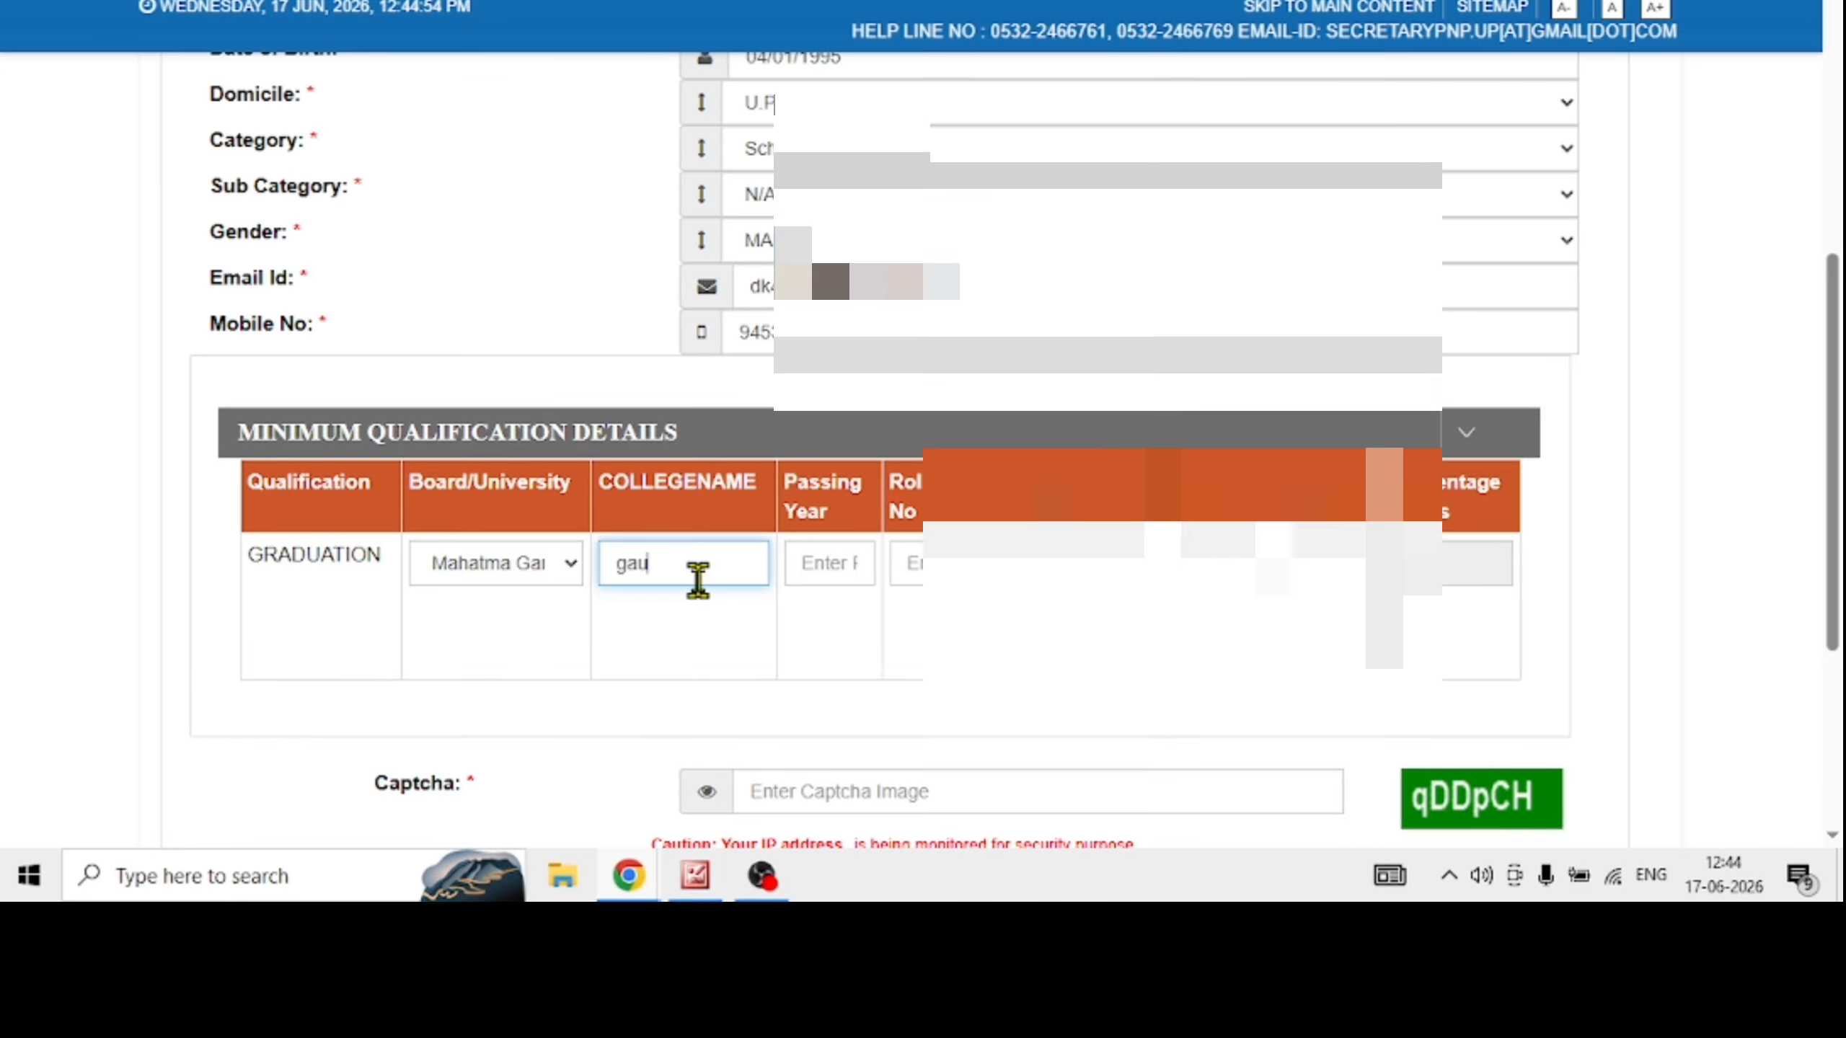
key("BackSpace")
key("BackSpace")
key("BackSpace")
type("GAURAV")
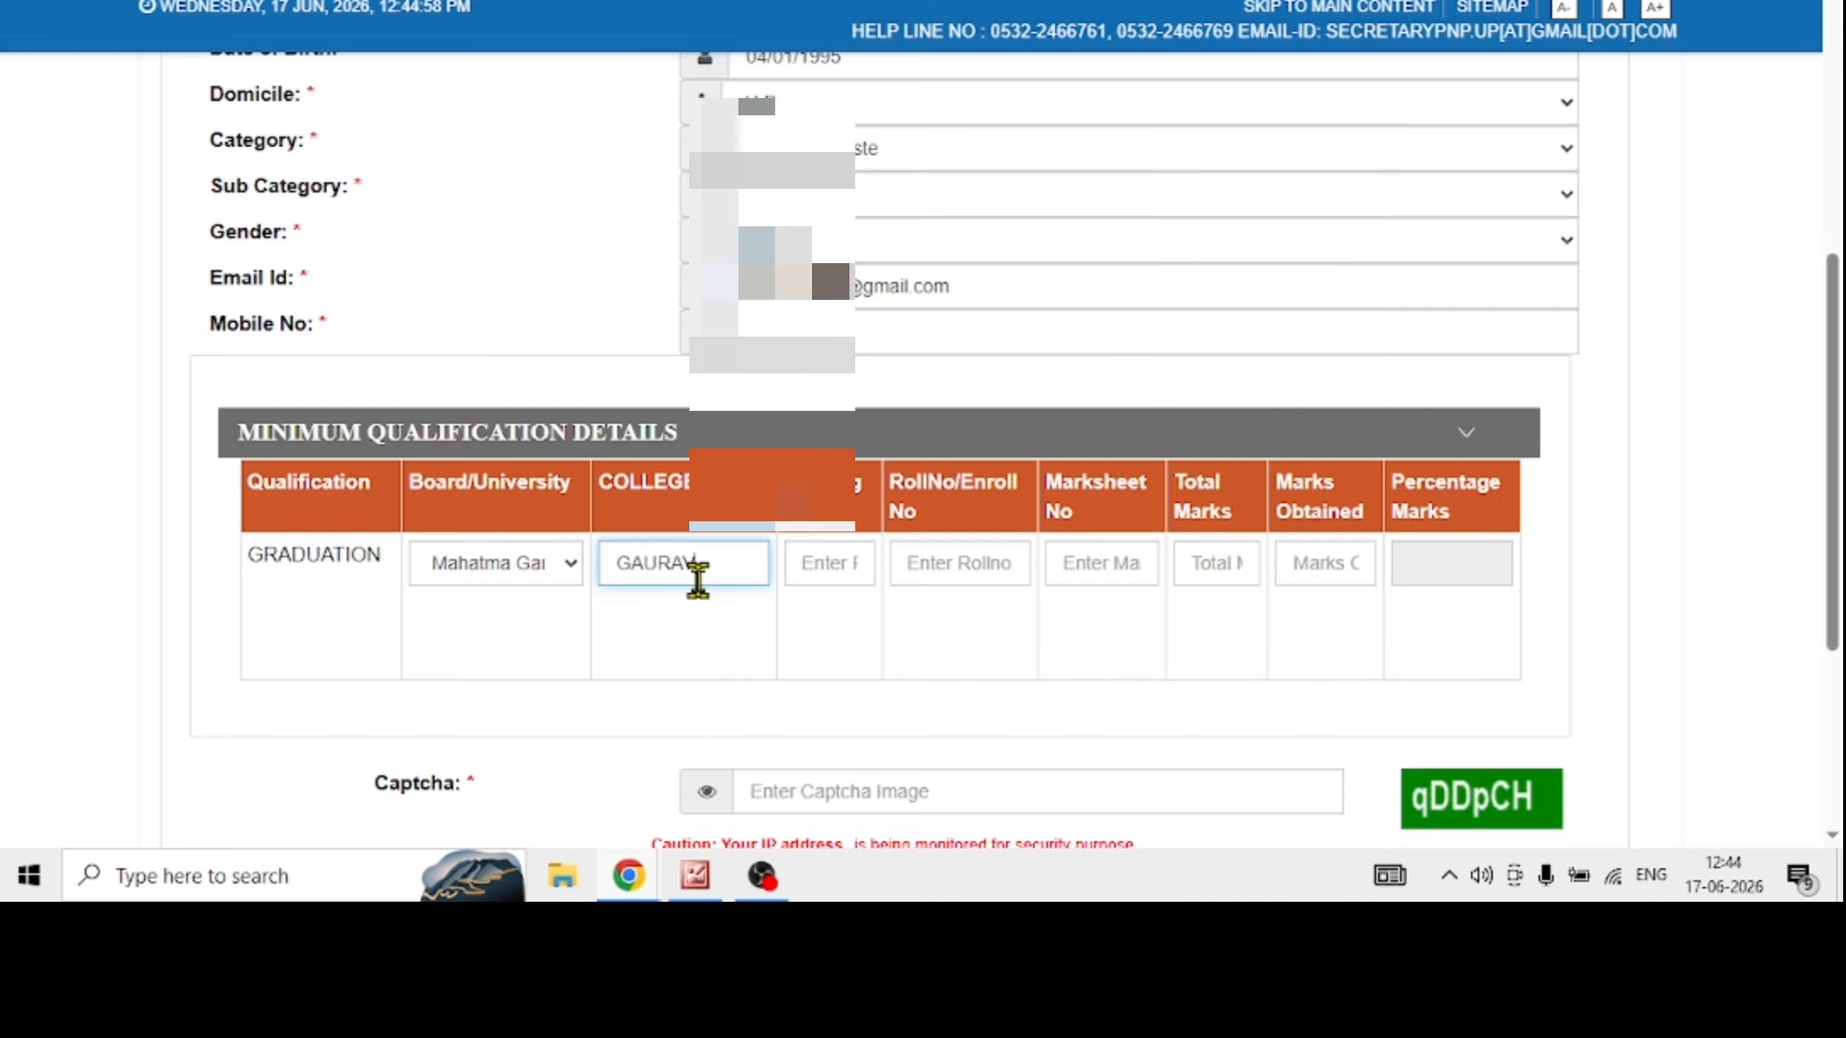
type(" MAHAVID")
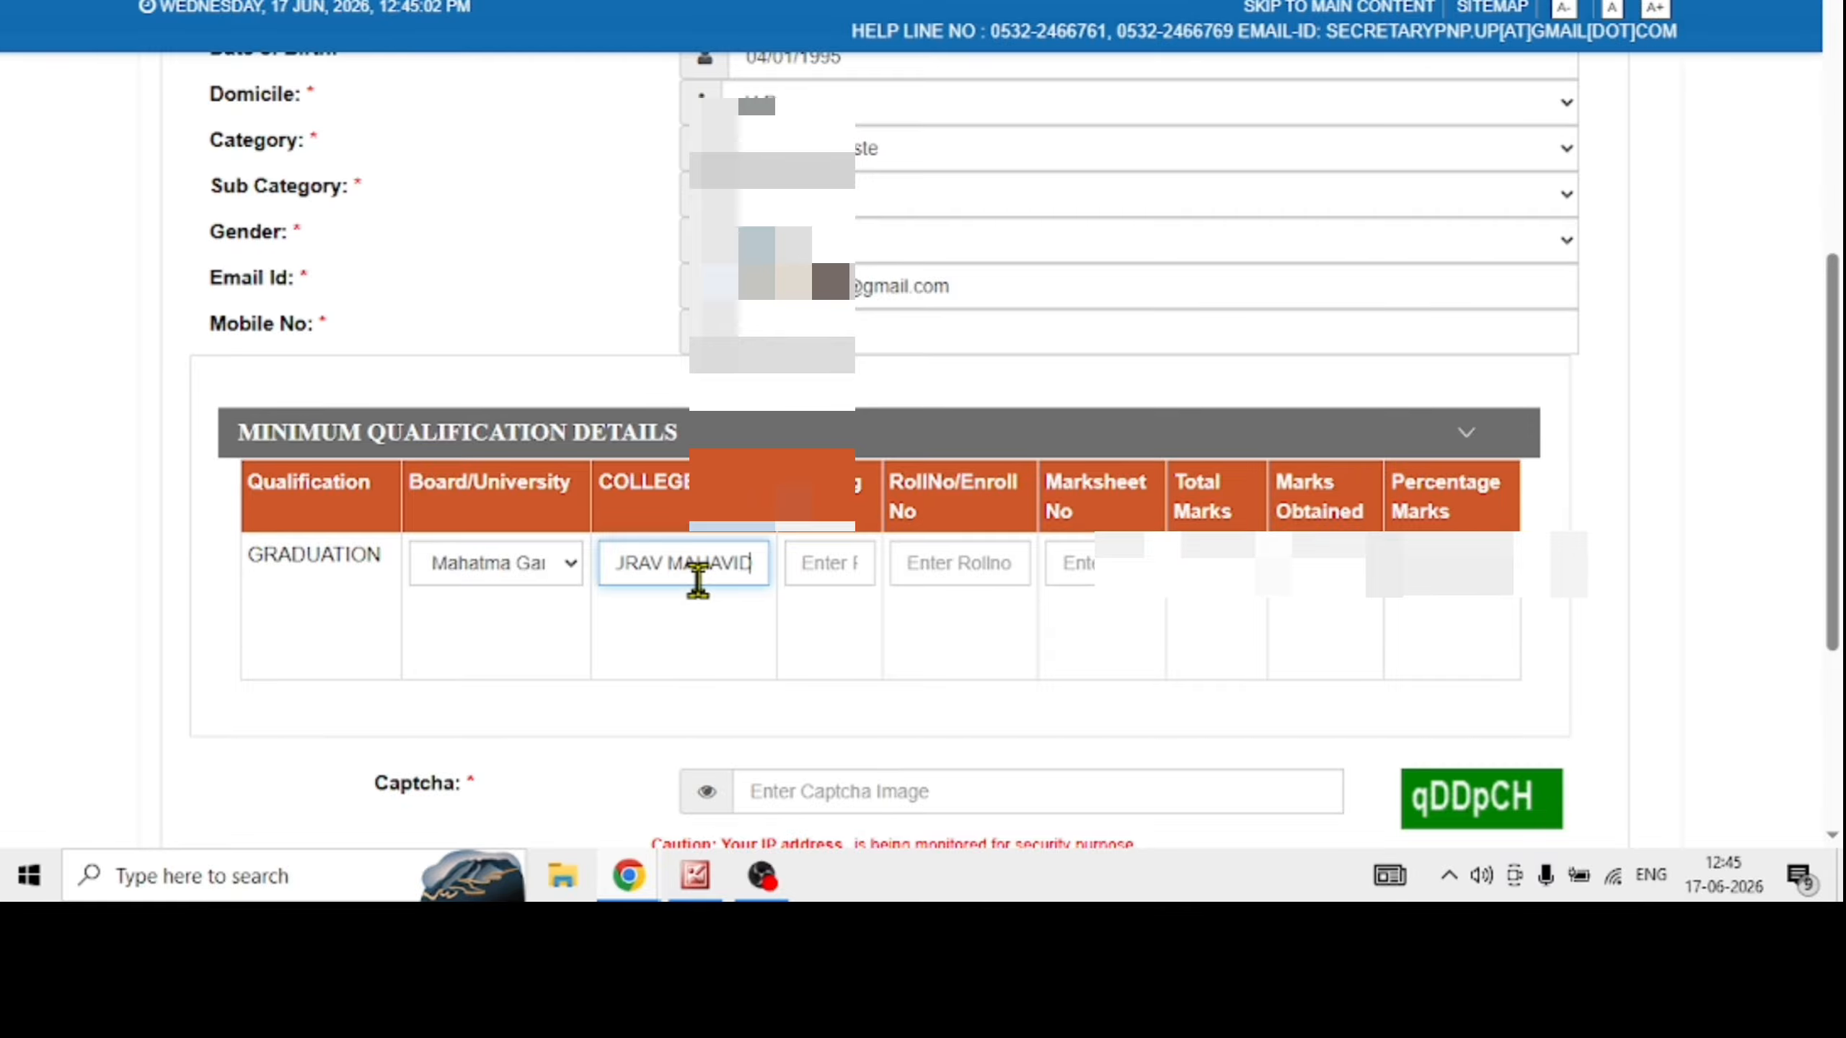
type("YALAYA")
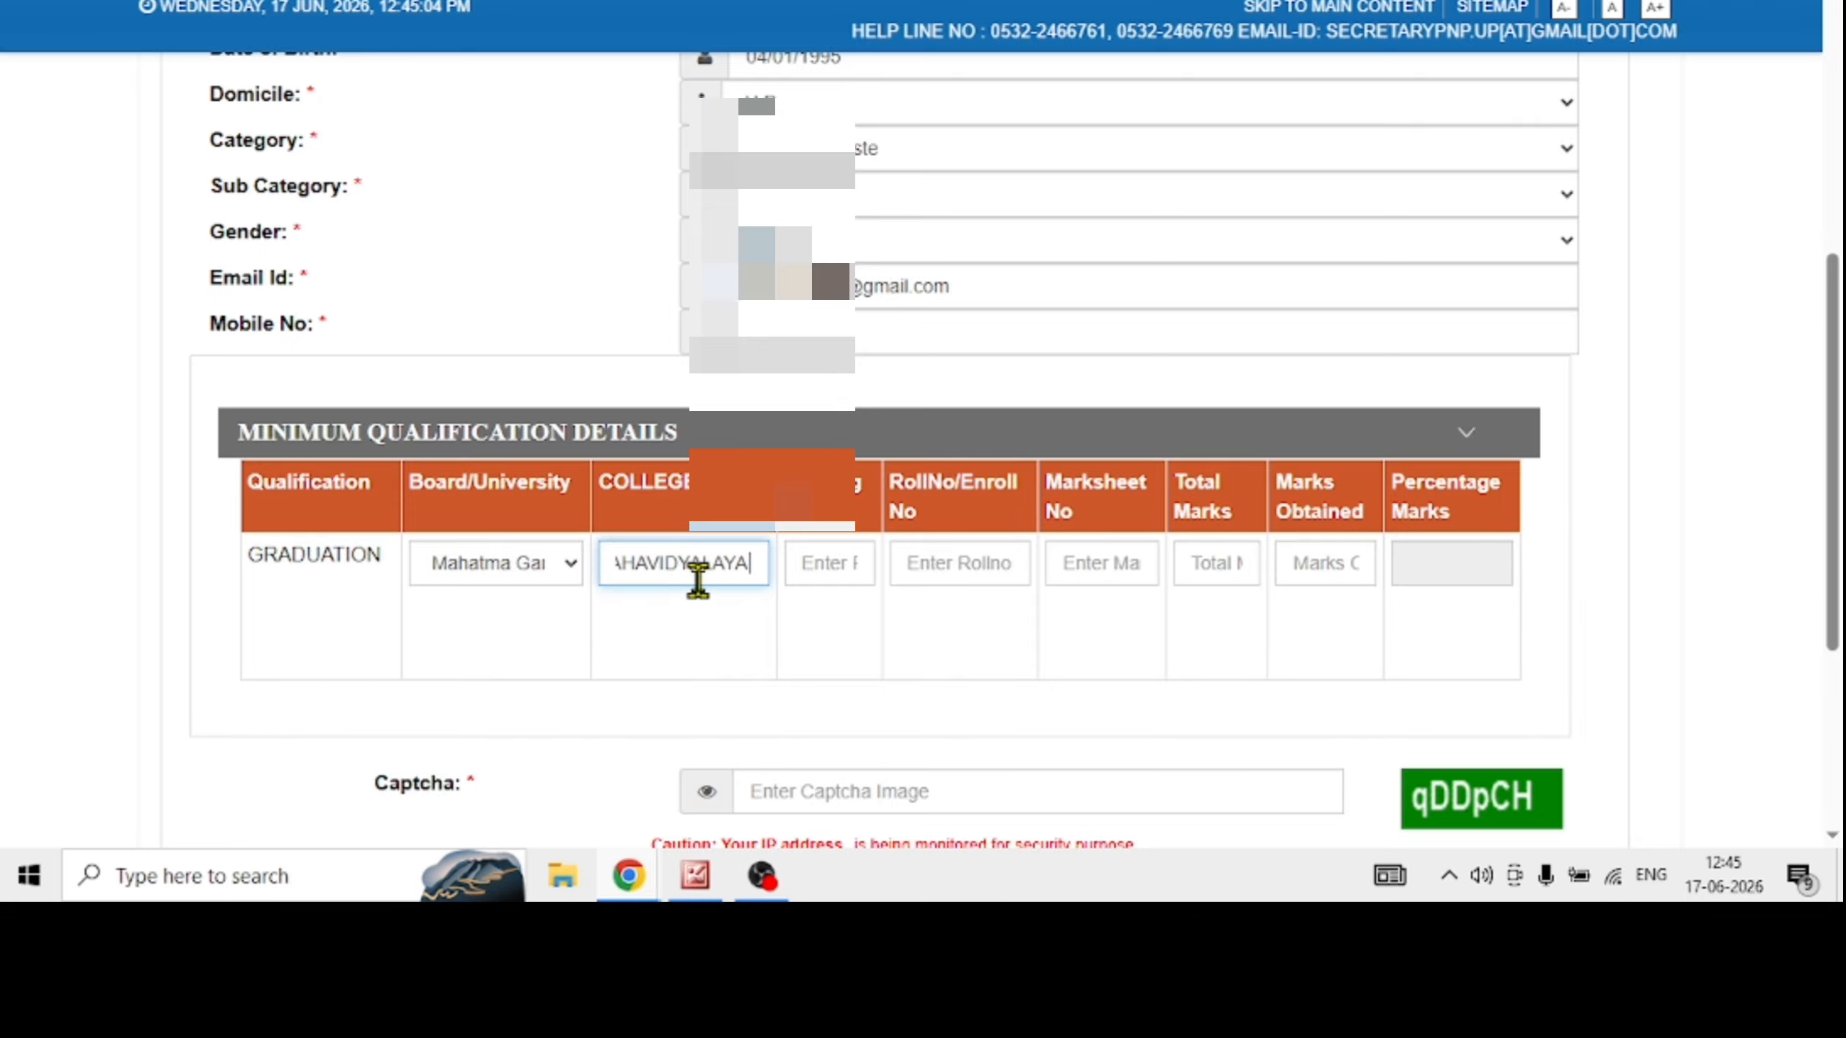
type(" DEV")
key("BackSpace")
type("ORAI")
type(" SU")
type("LTANIP")
type("UR")
type(" VARANASI")
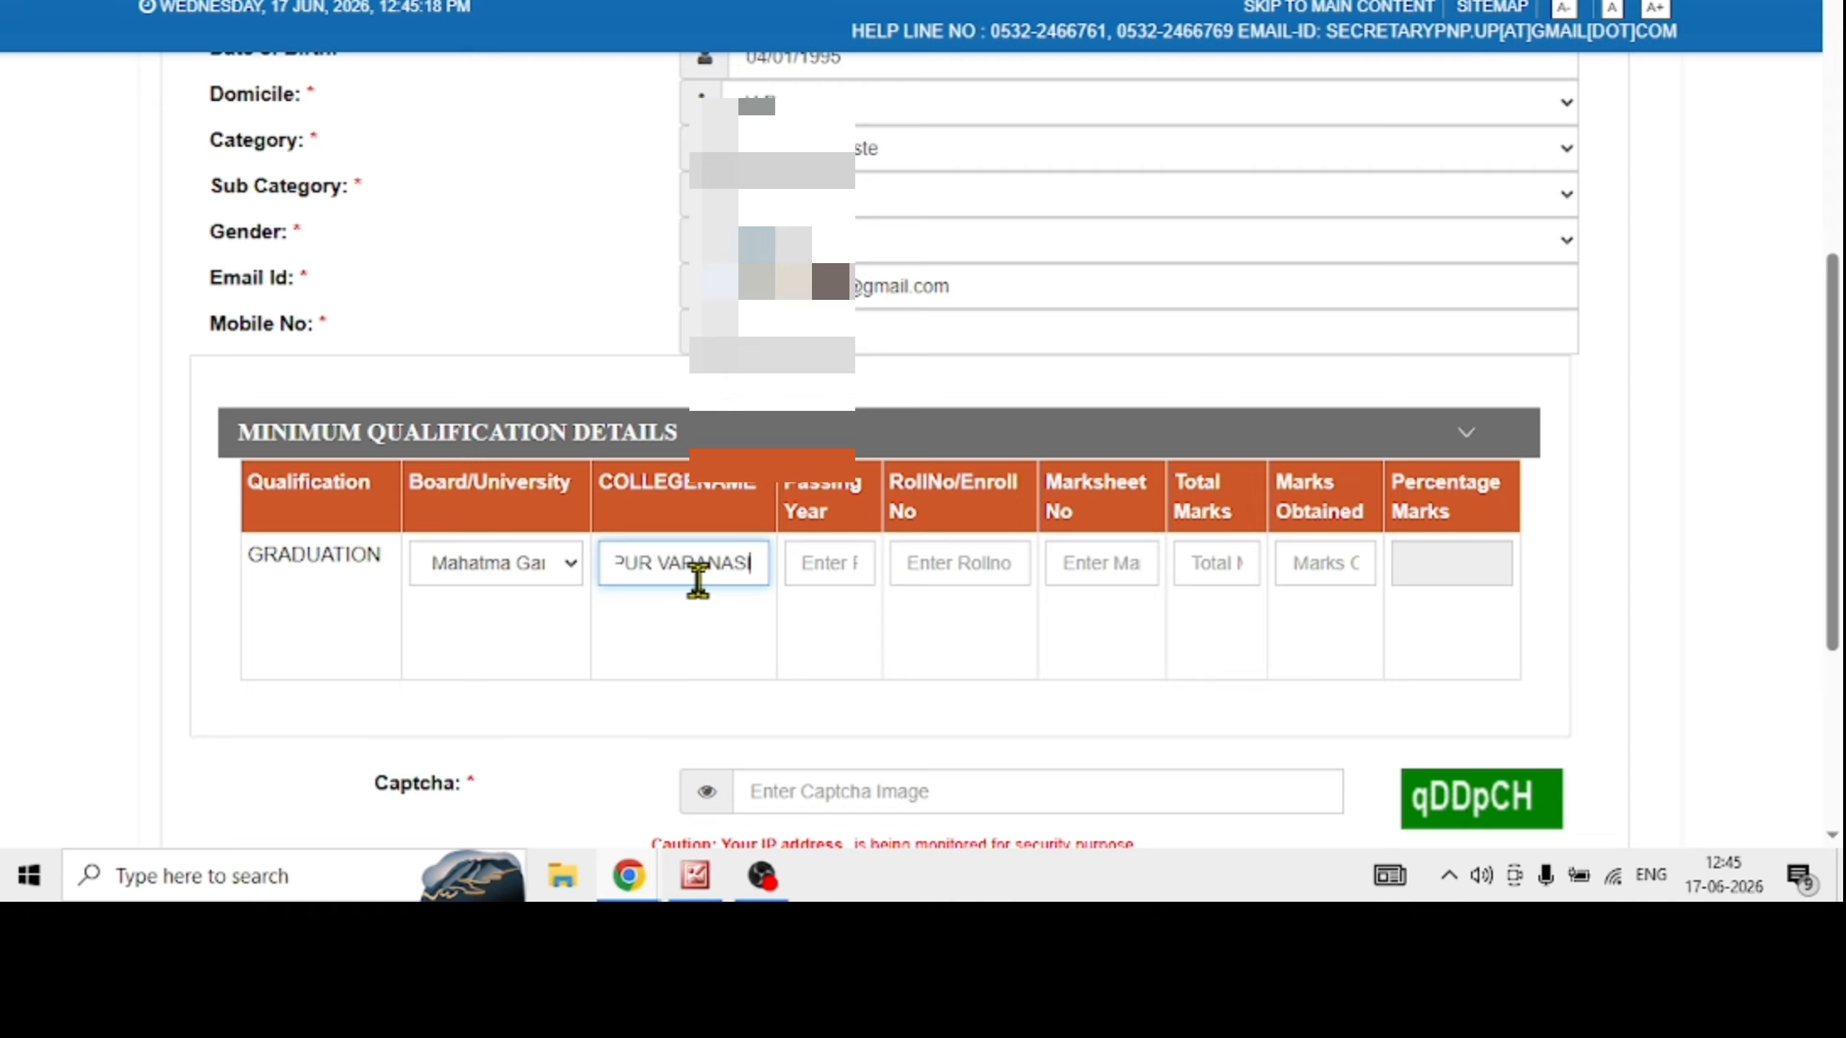
Step: Enter 2022 as the passing year and fill in the roll and marksheet numbers
left_click(845, 564)
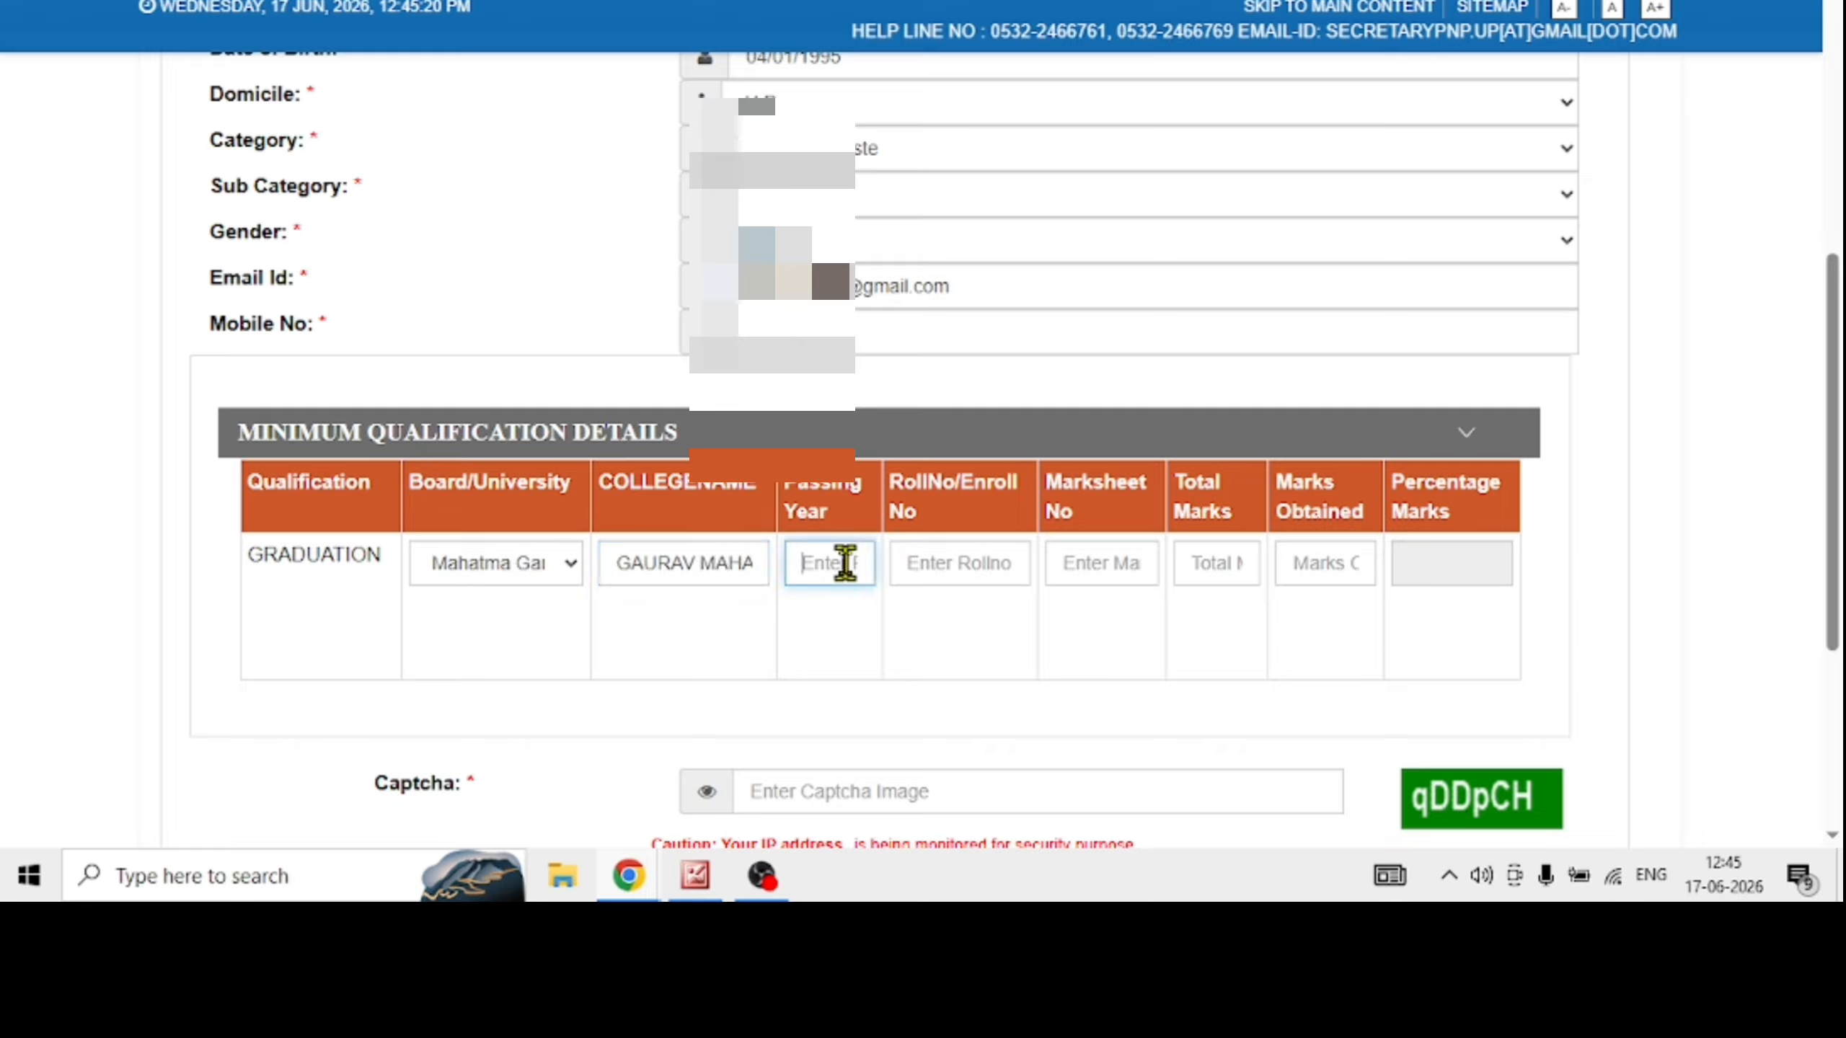
type("2022")
left_click(945, 564)
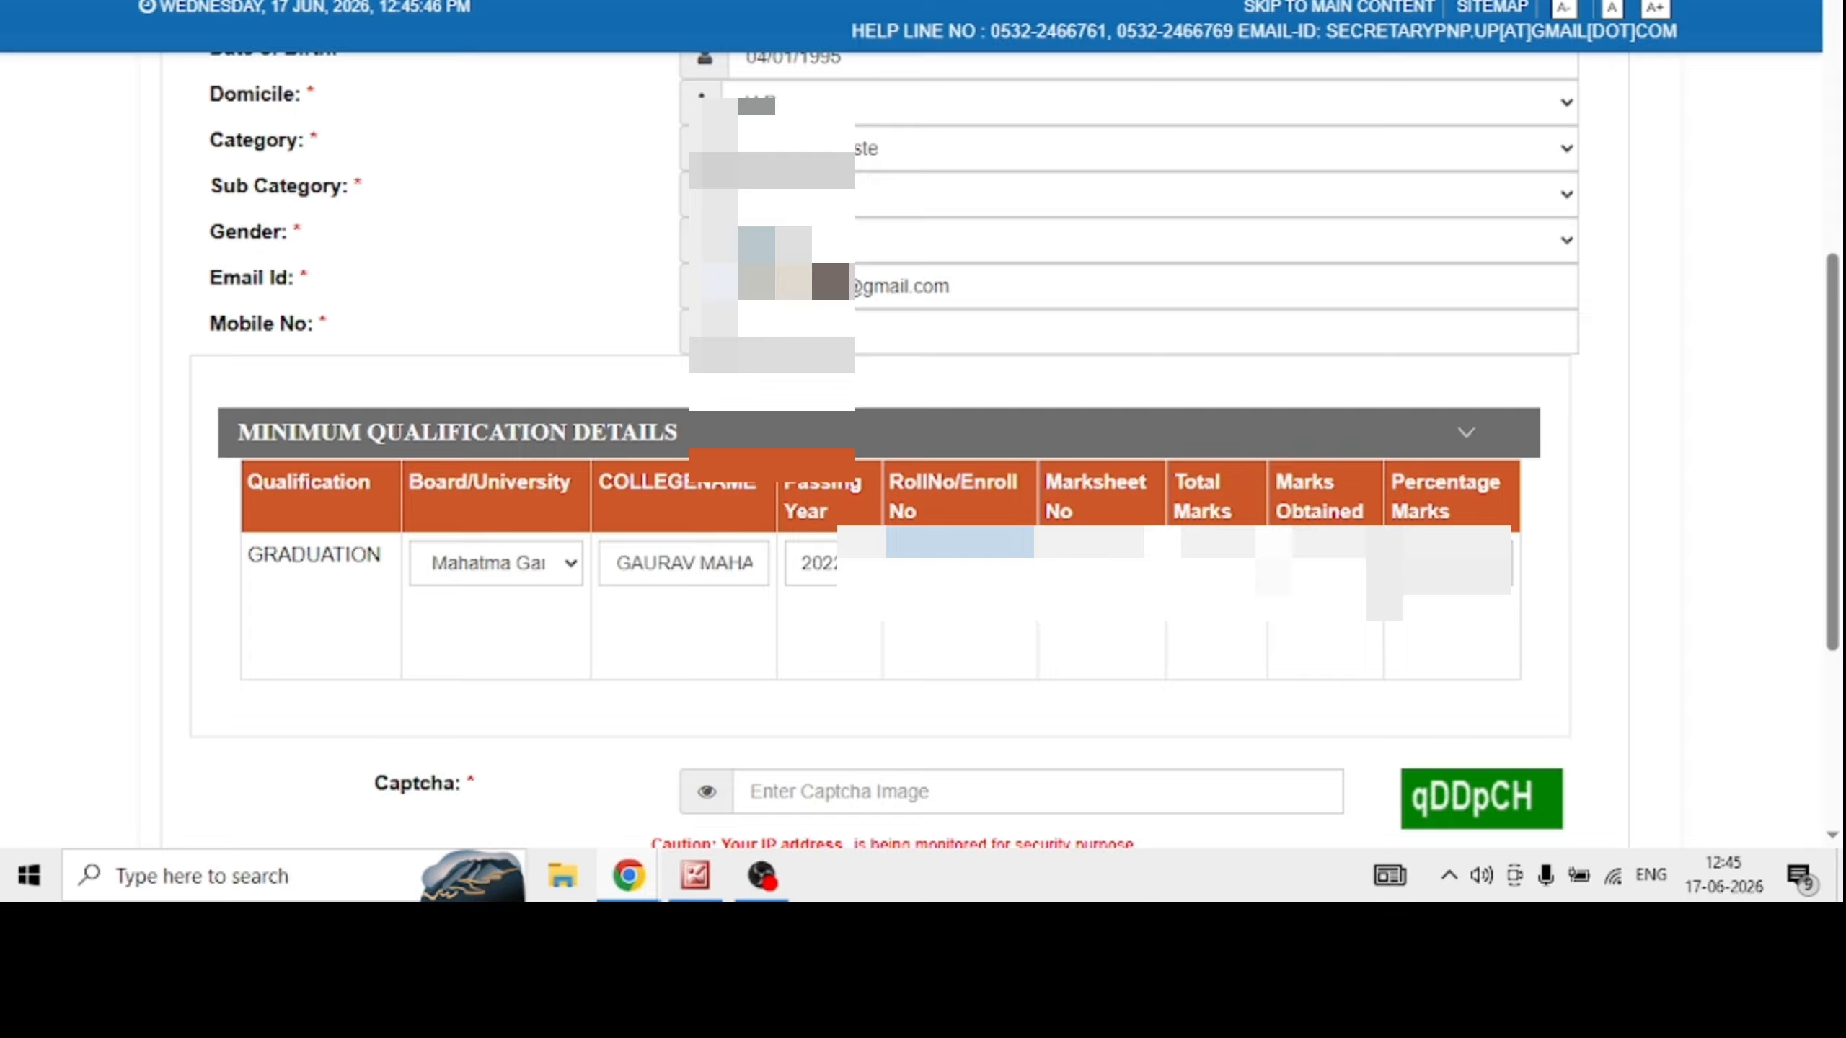
left_click(1090, 566)
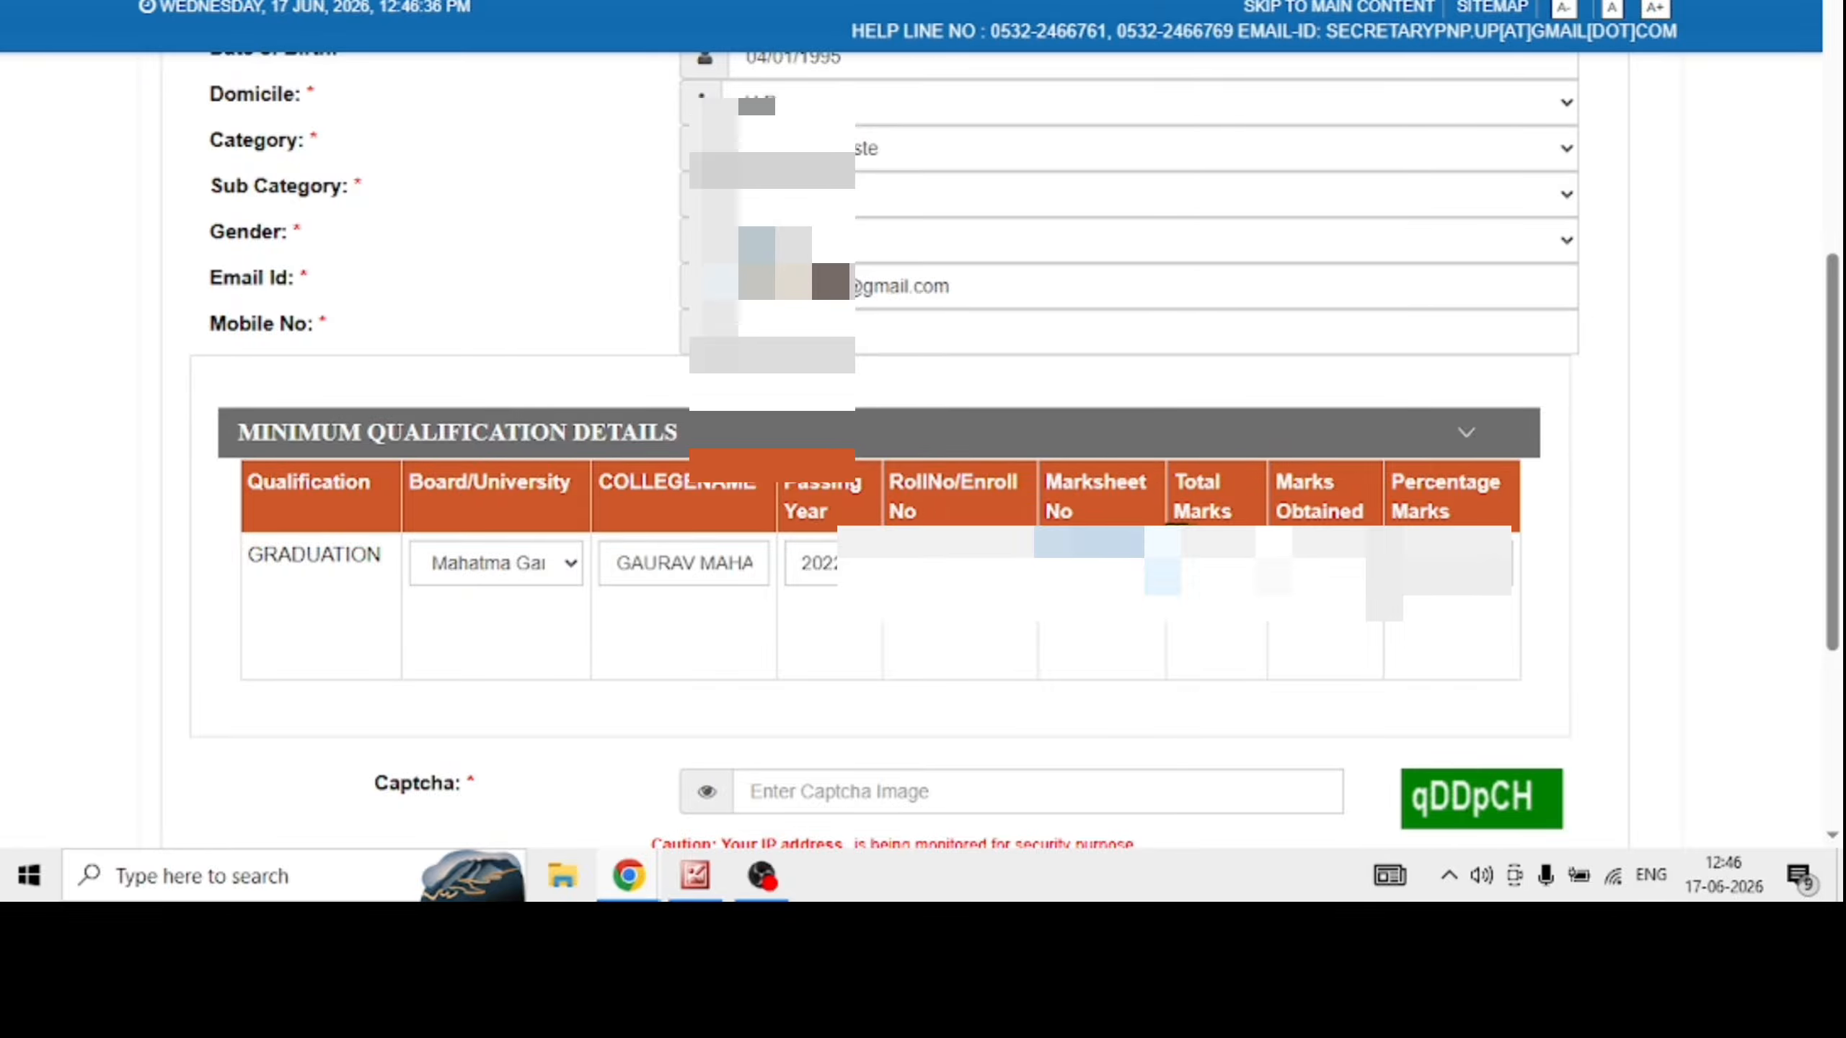
left_click(1217, 563)
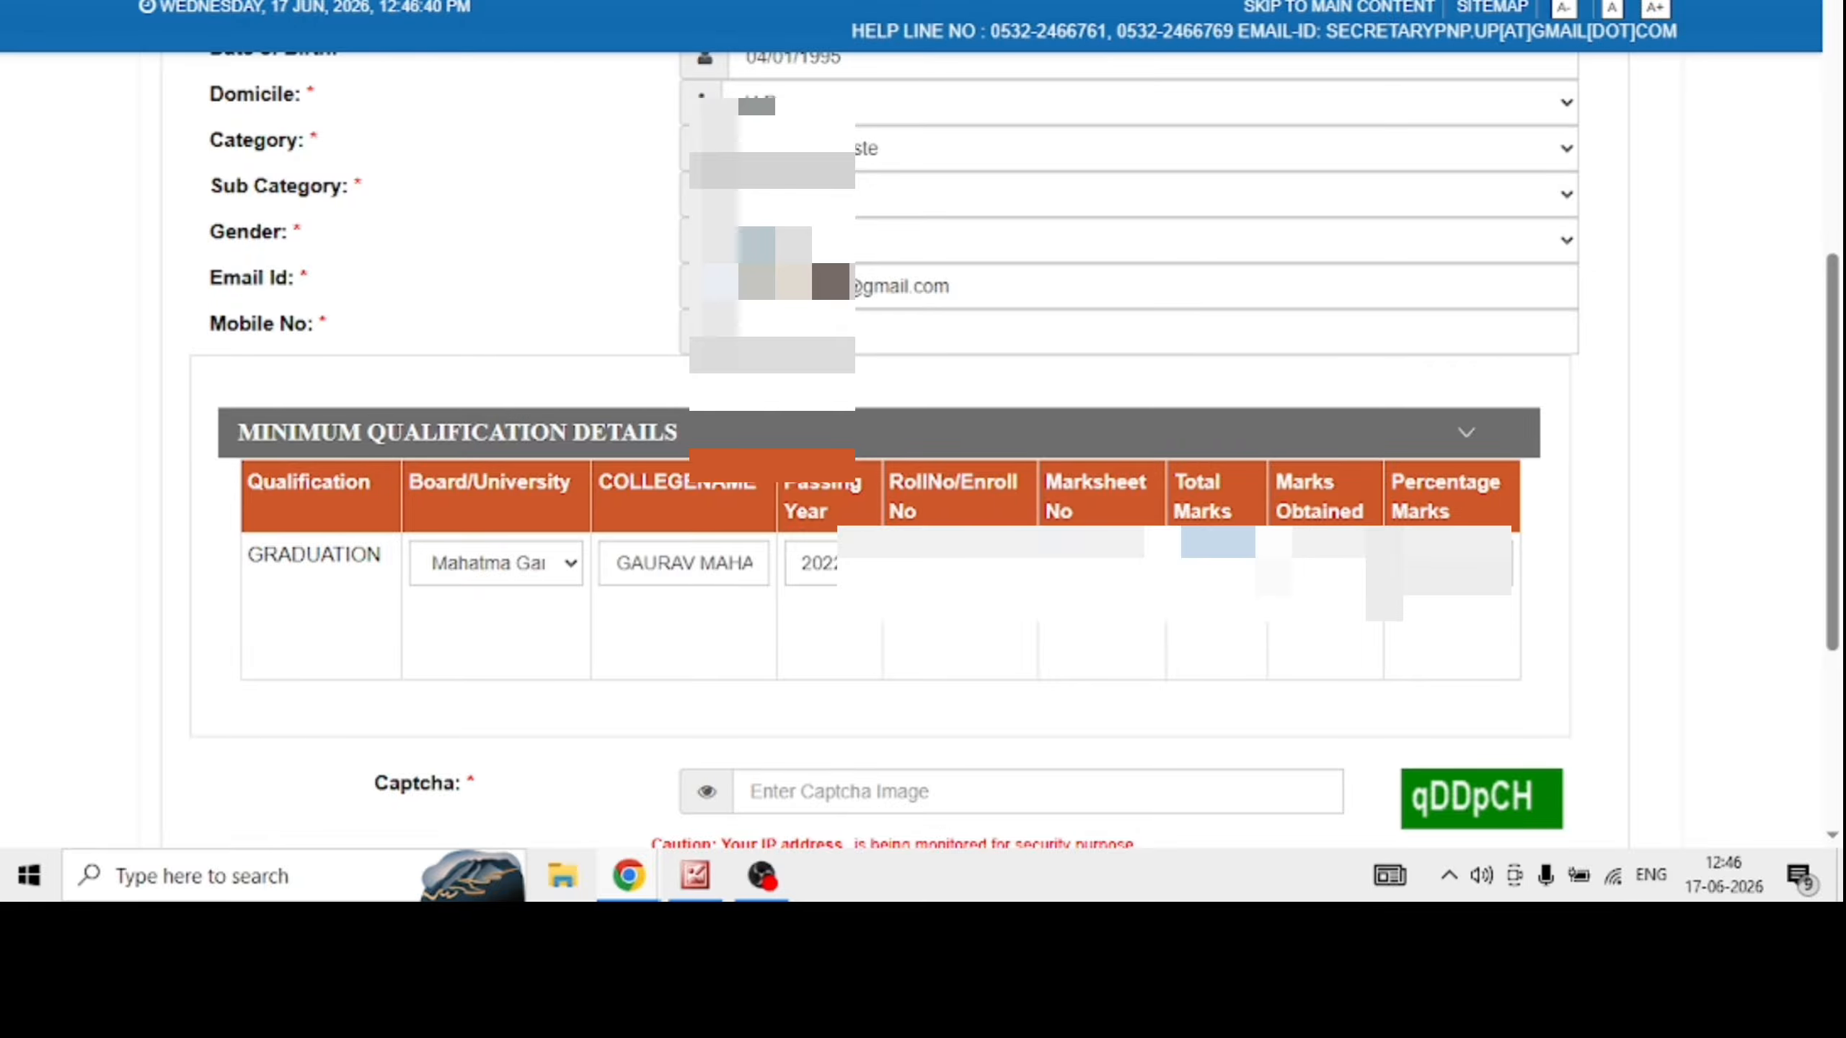
Step: Enter 1800 total and 1105 obtained marks (61.389%) and type the captcha code
left_click(1312, 567)
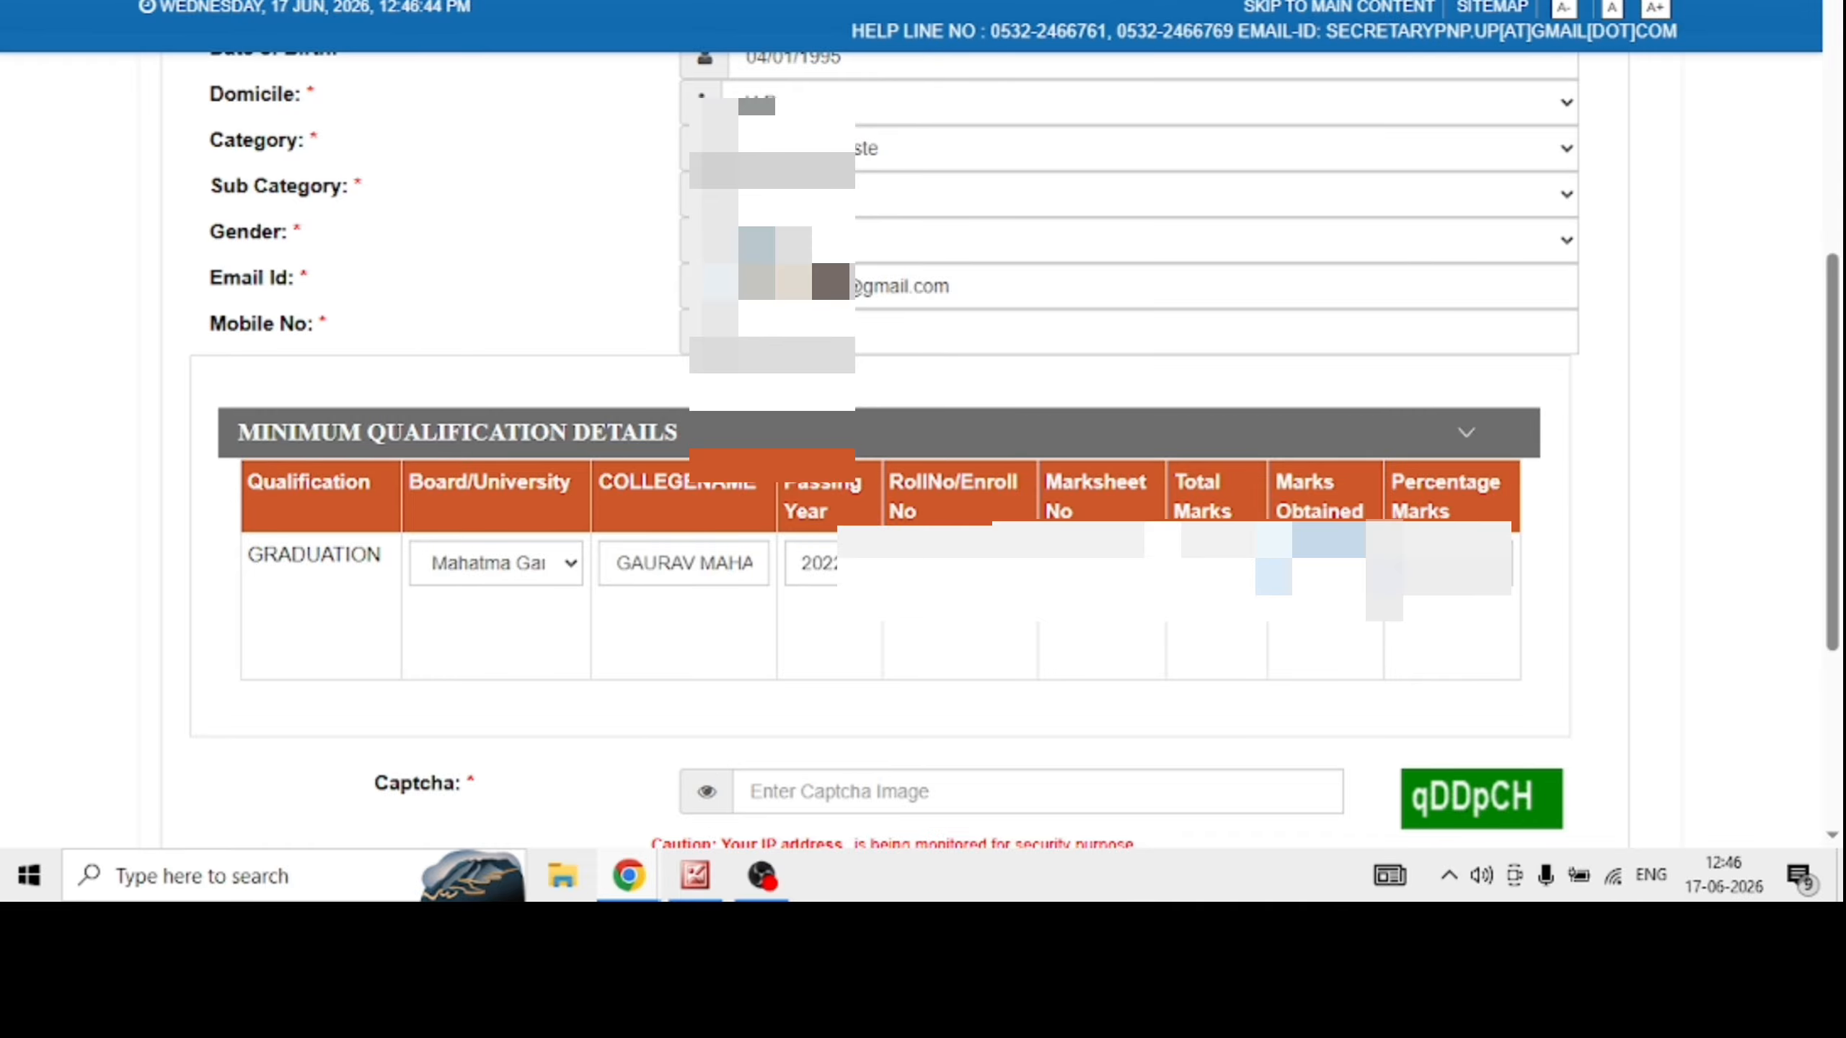
left_click(1277, 668)
scroll(943, 698, "down", 5)
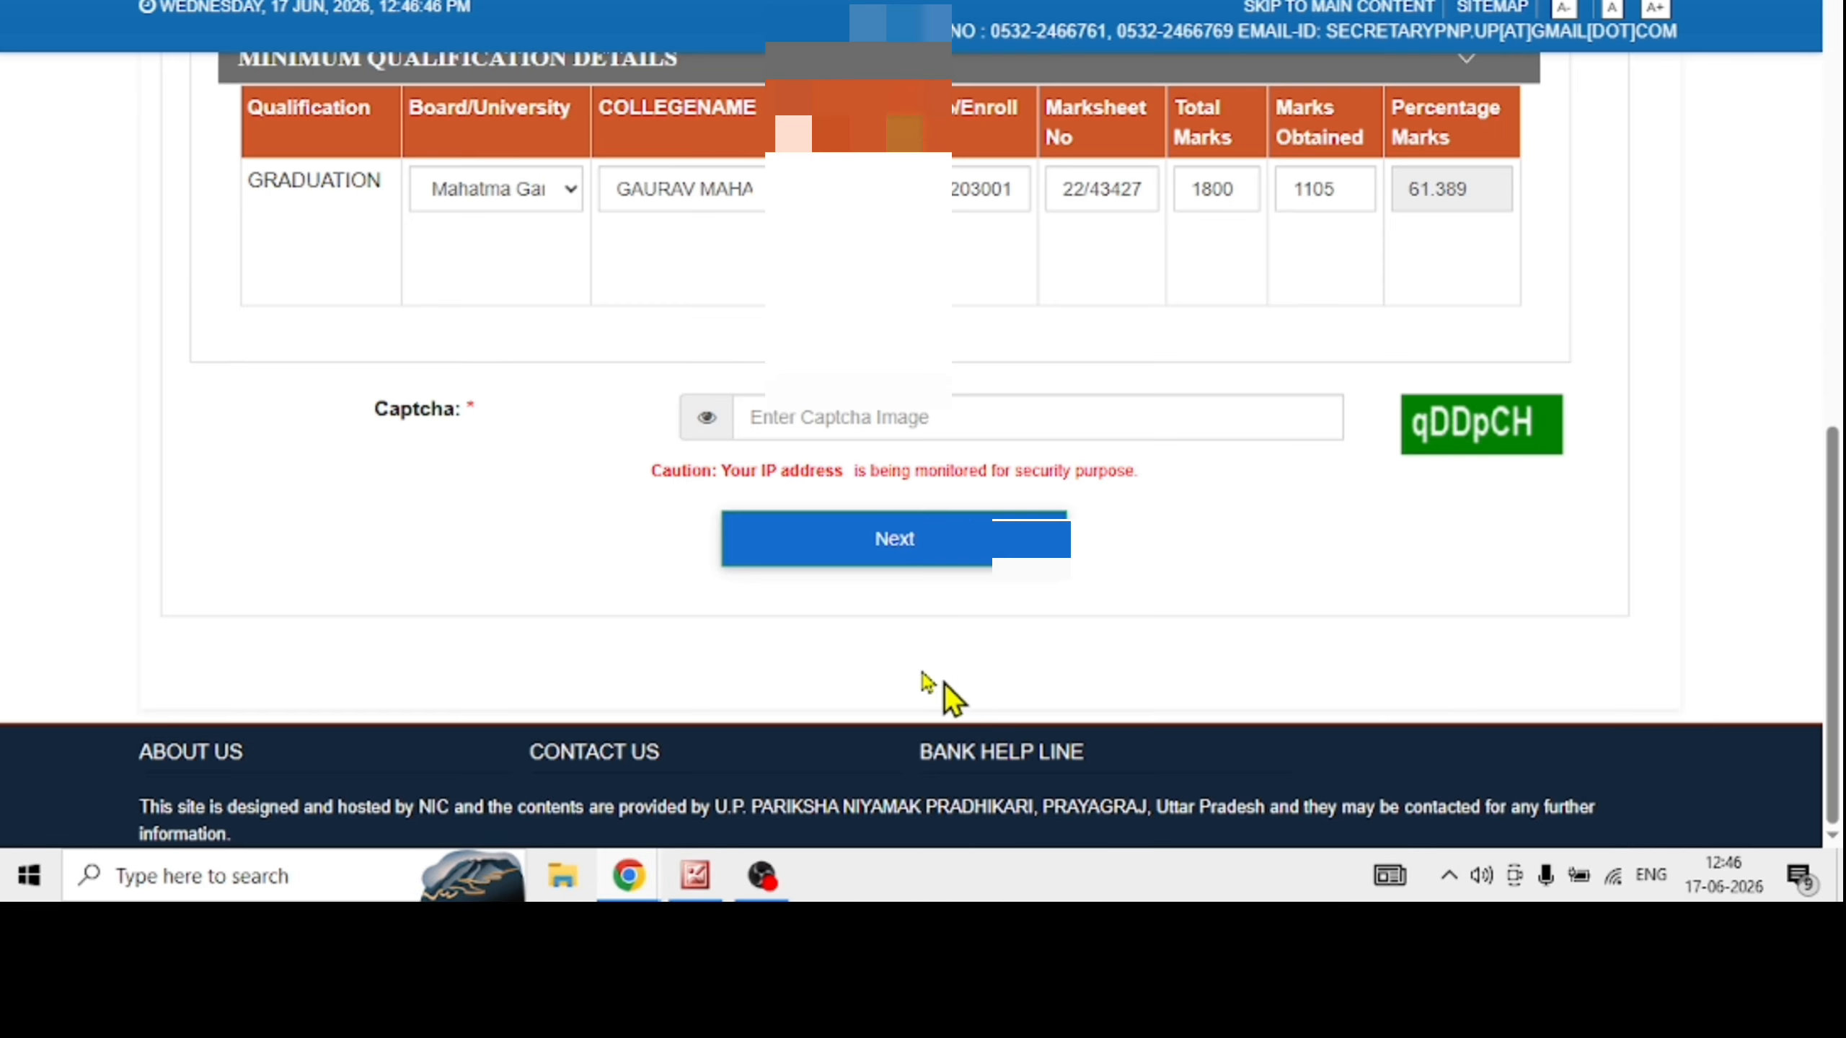
left_click(868, 417)
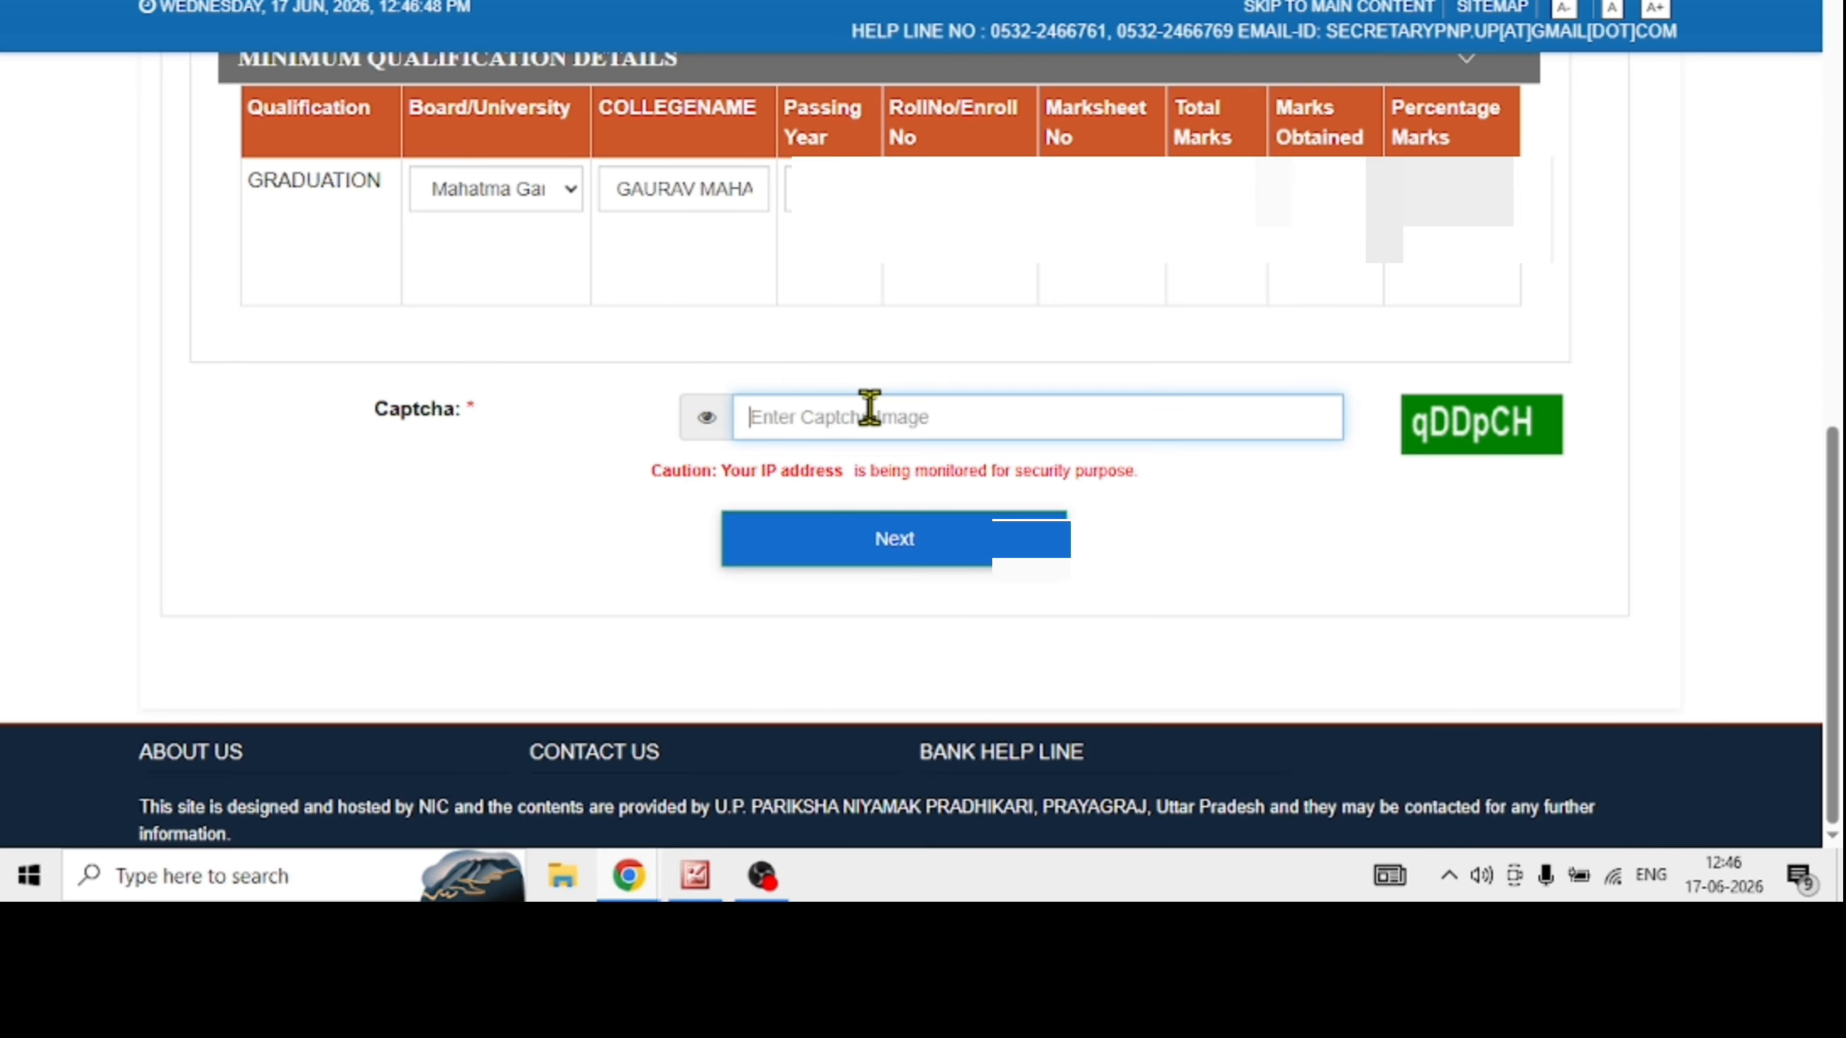
type("q")
key("BackSpace")
type("q")
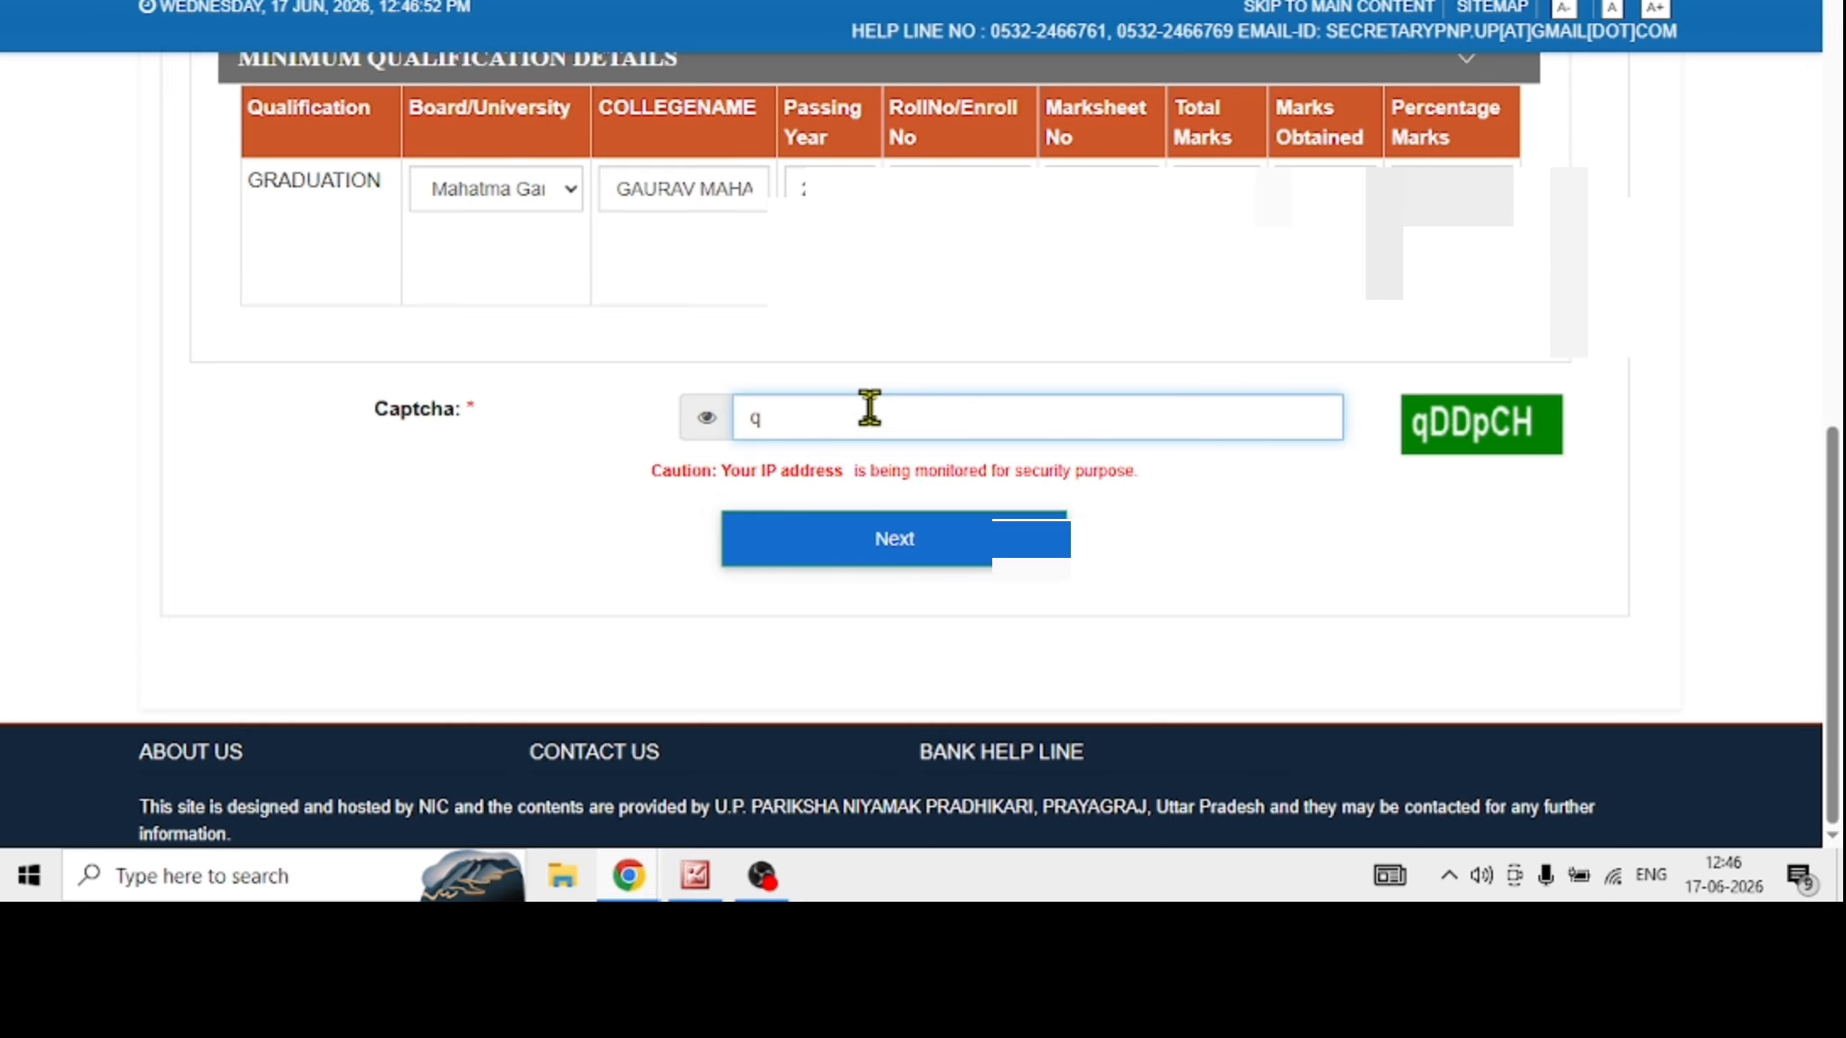
type("DDp")
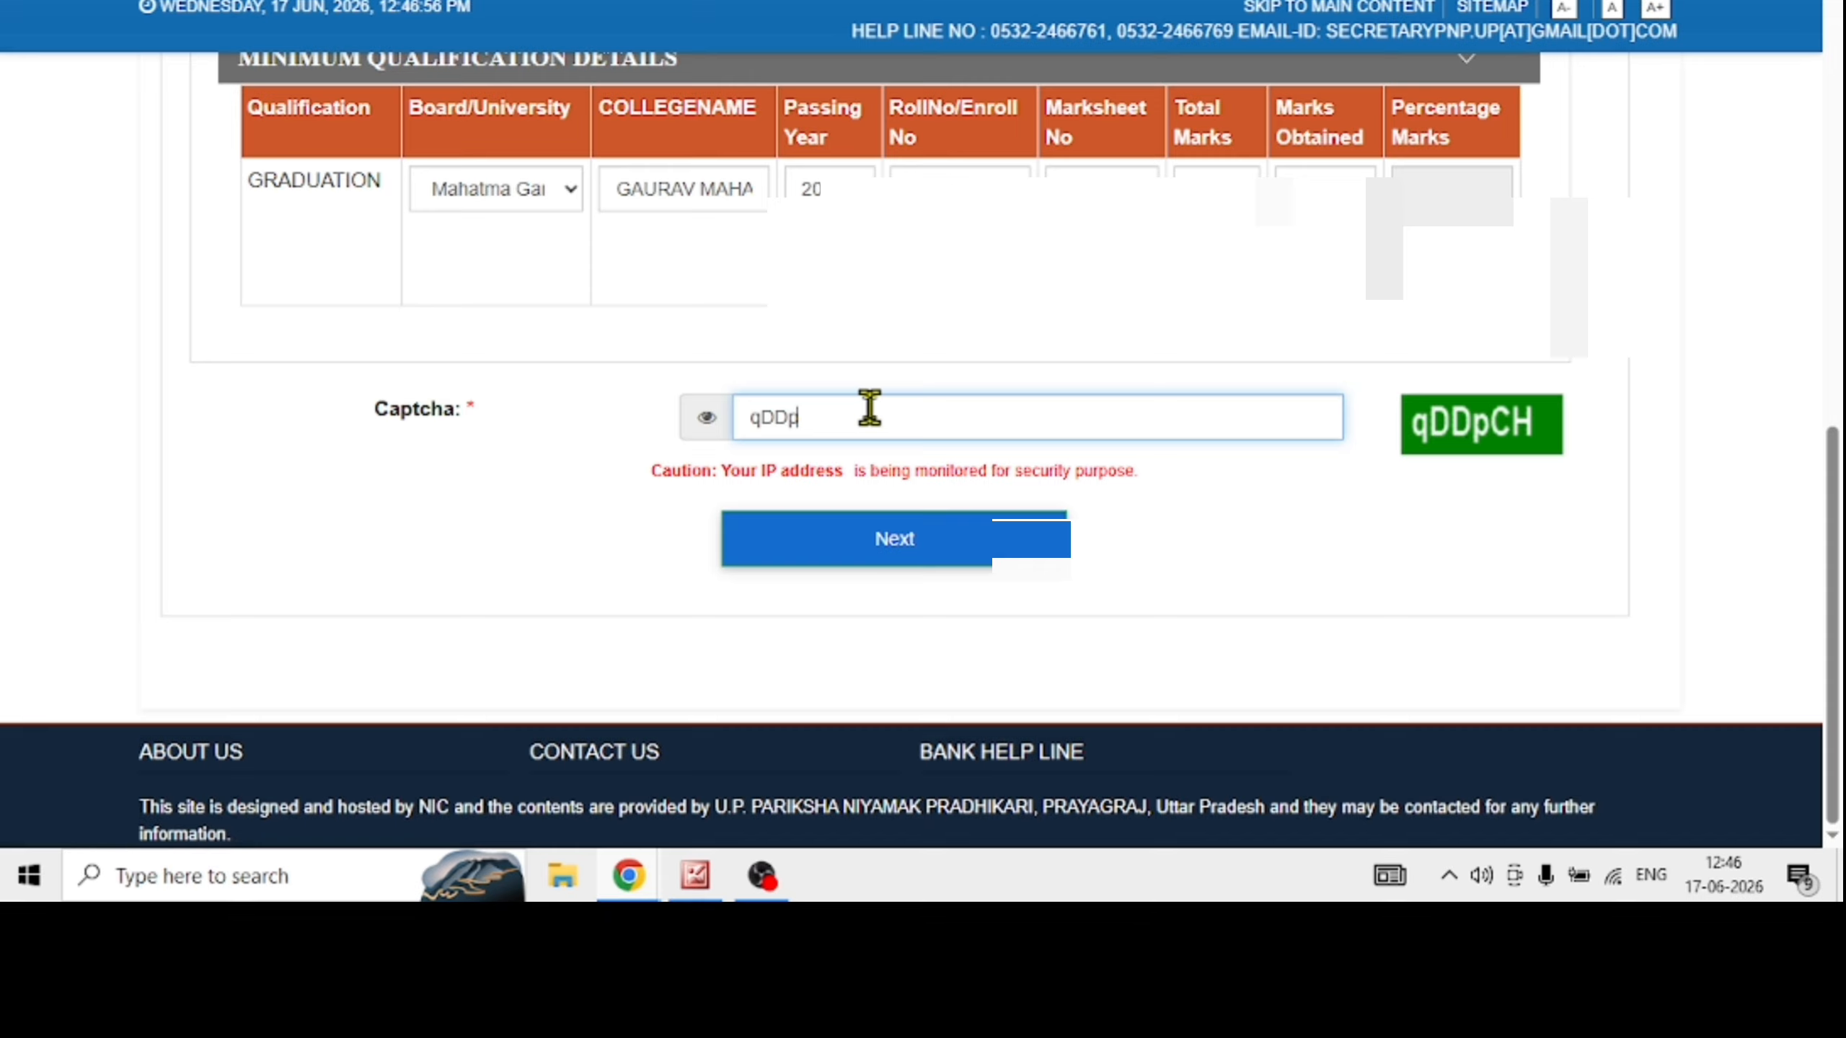
type("CH")
Step: Submit the qualification details and review the personal and graduation summary on the preview page
left_click(871, 561)
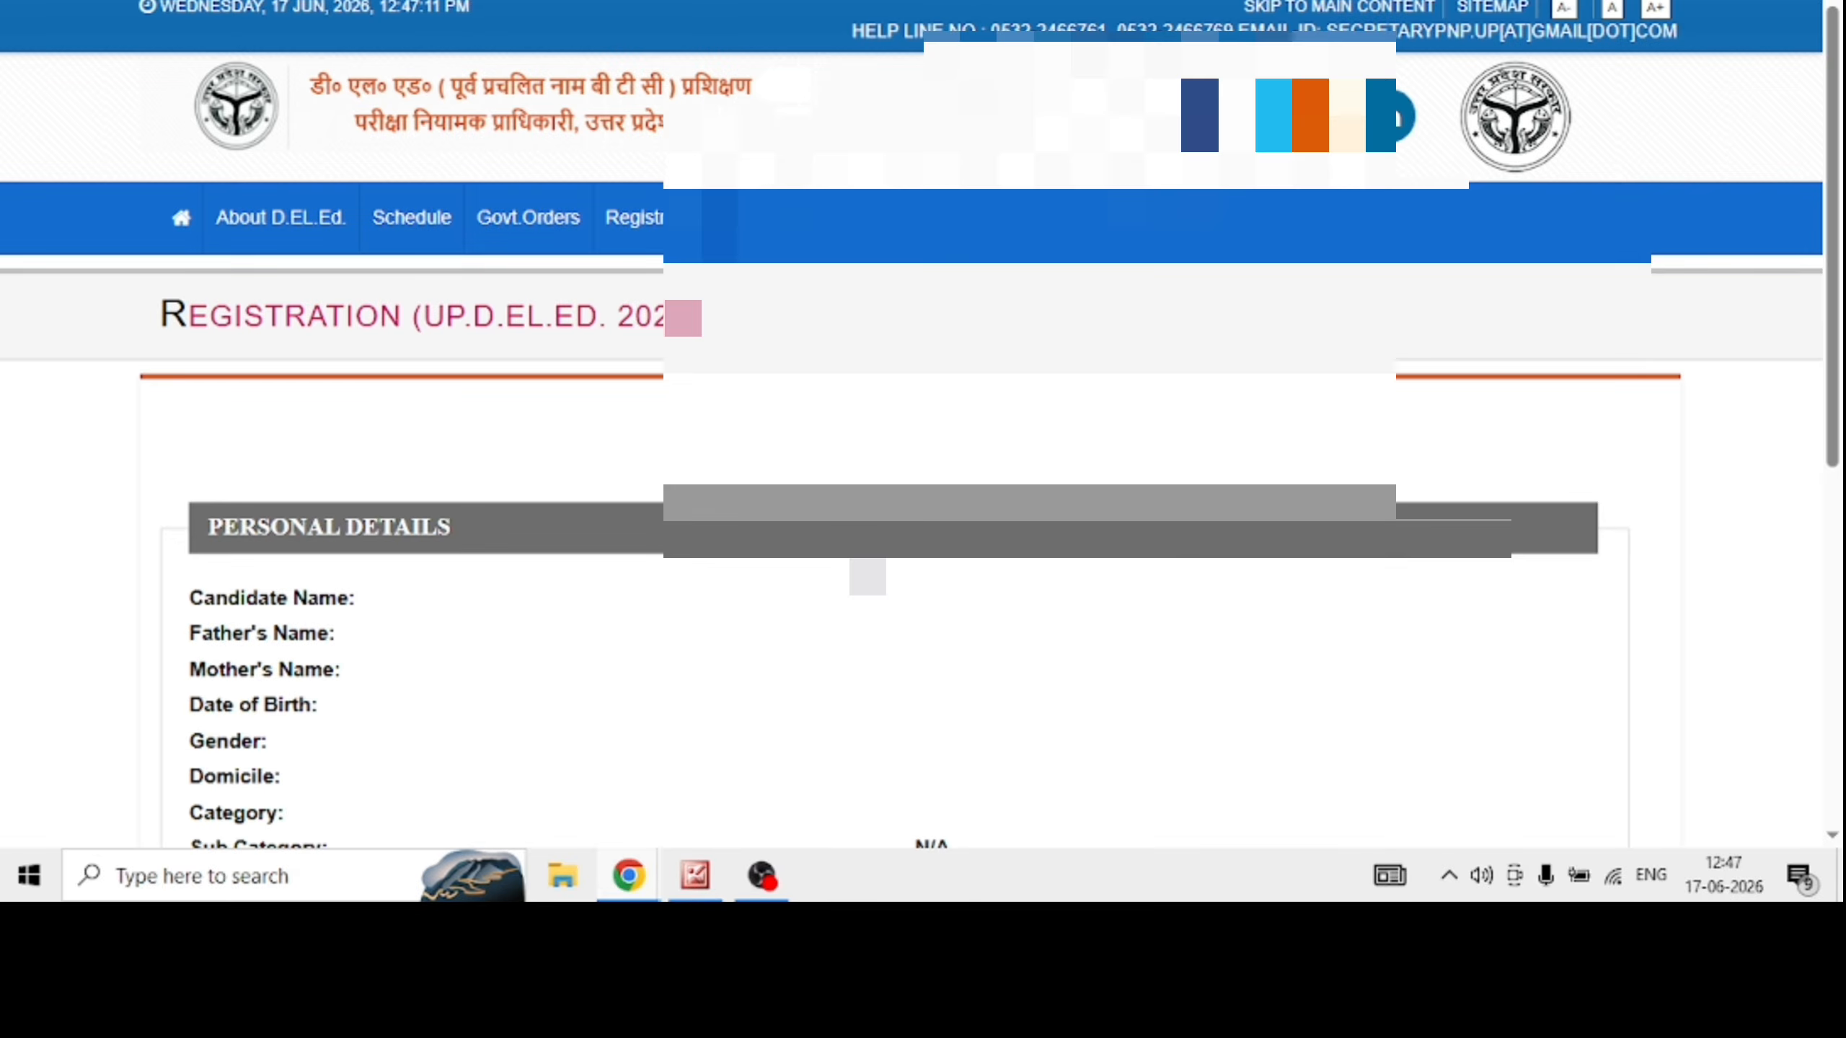
scroll(923, 436, "down", 7)
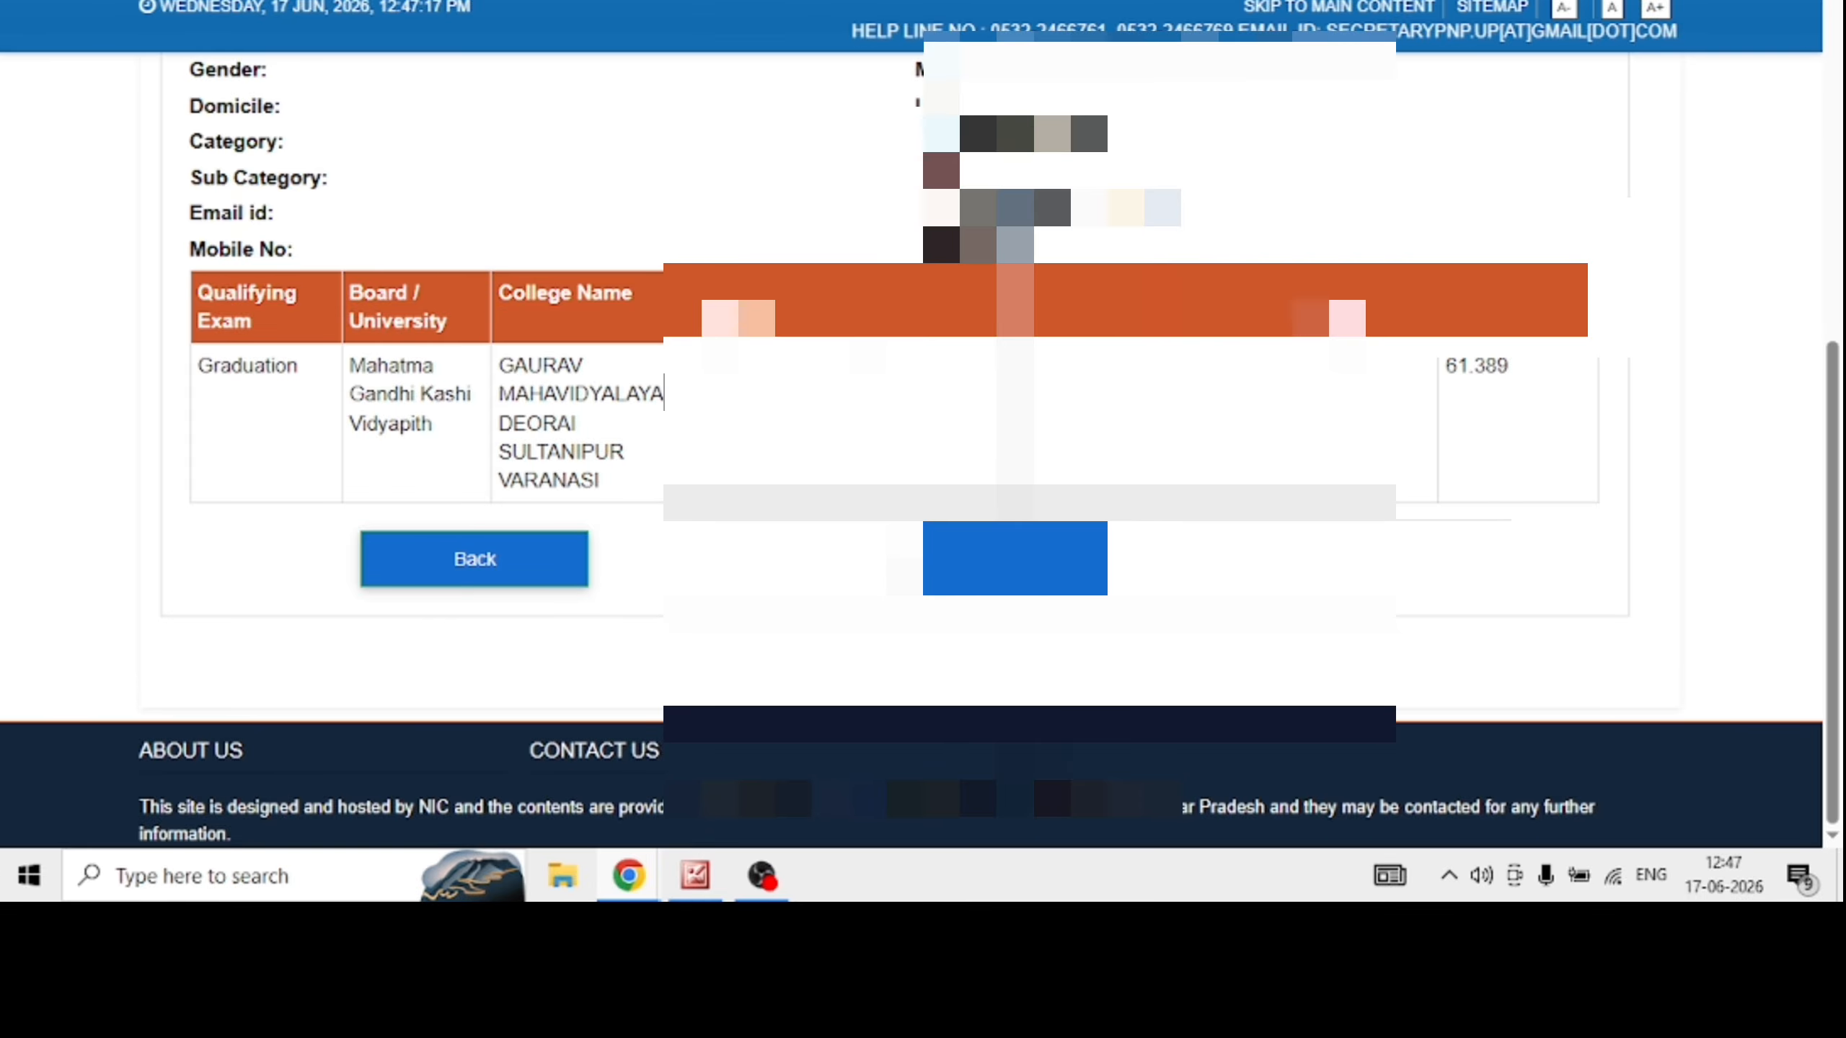
scroll(923, 436, "up", 5)
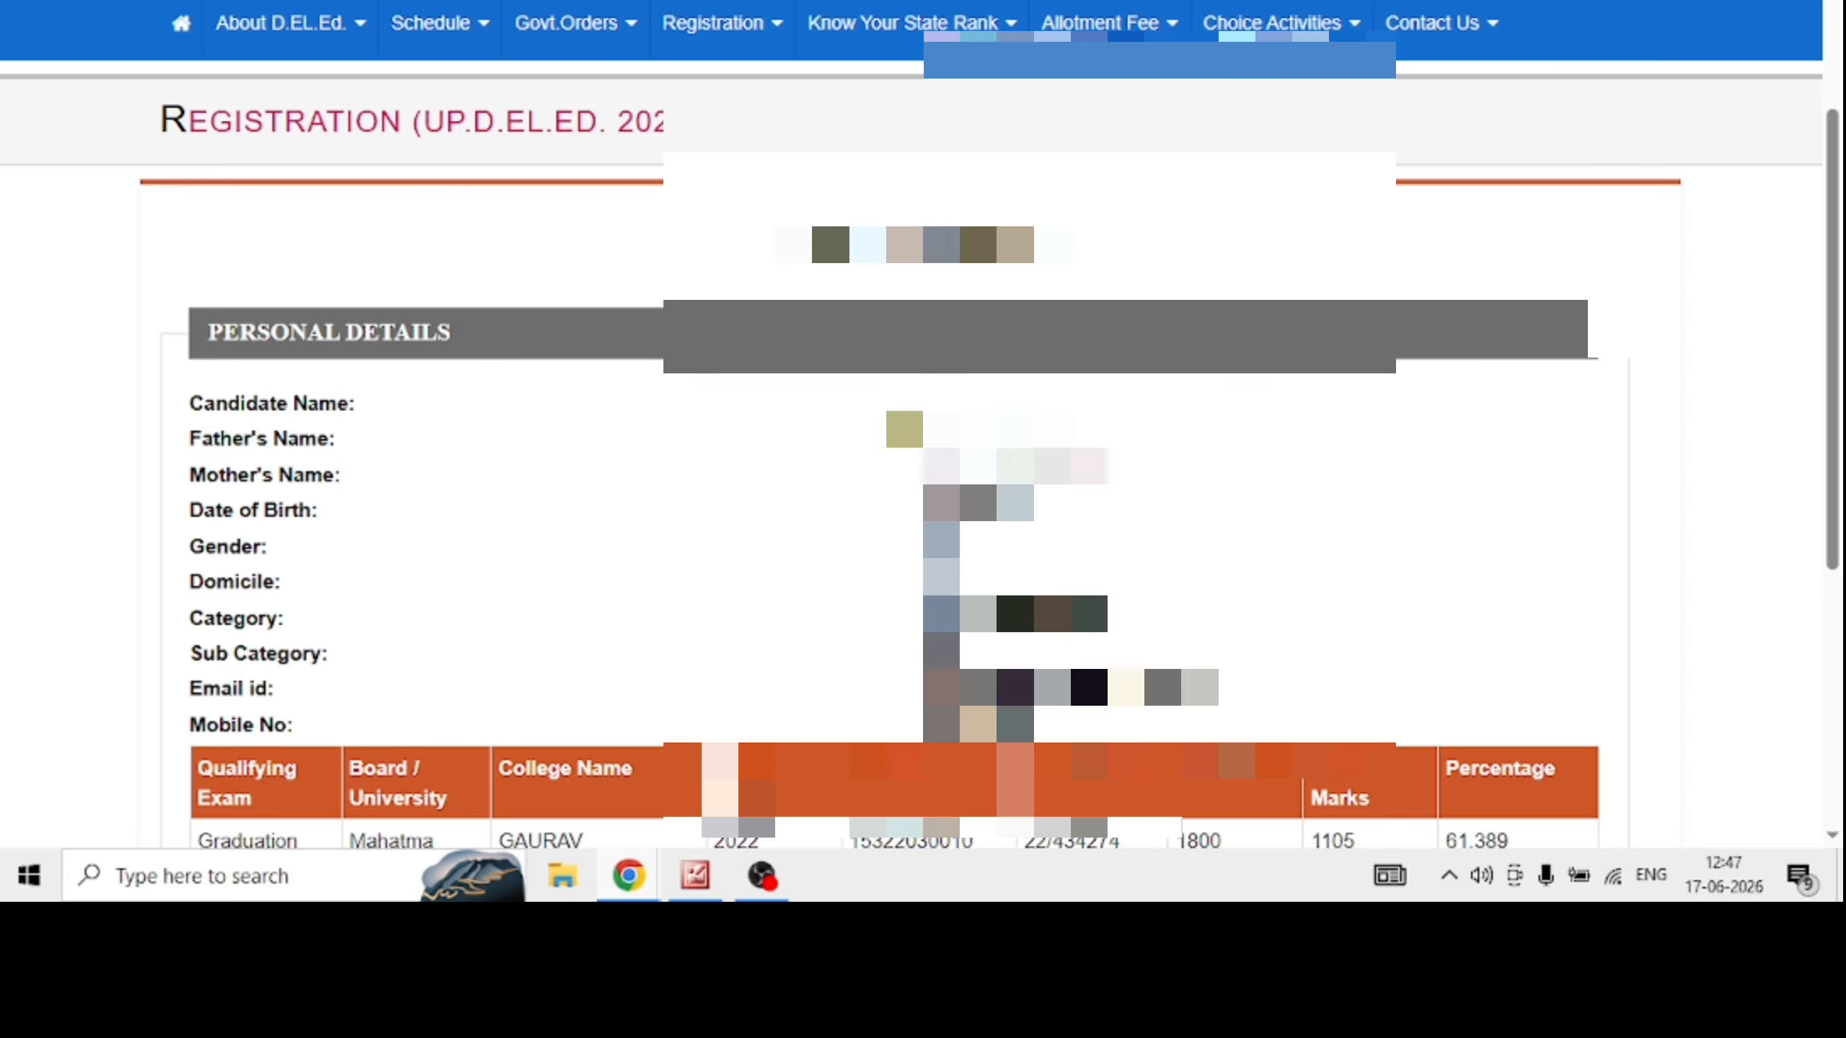
left_click_drag(904, 425, 1104, 414)
left_click(1235, 461)
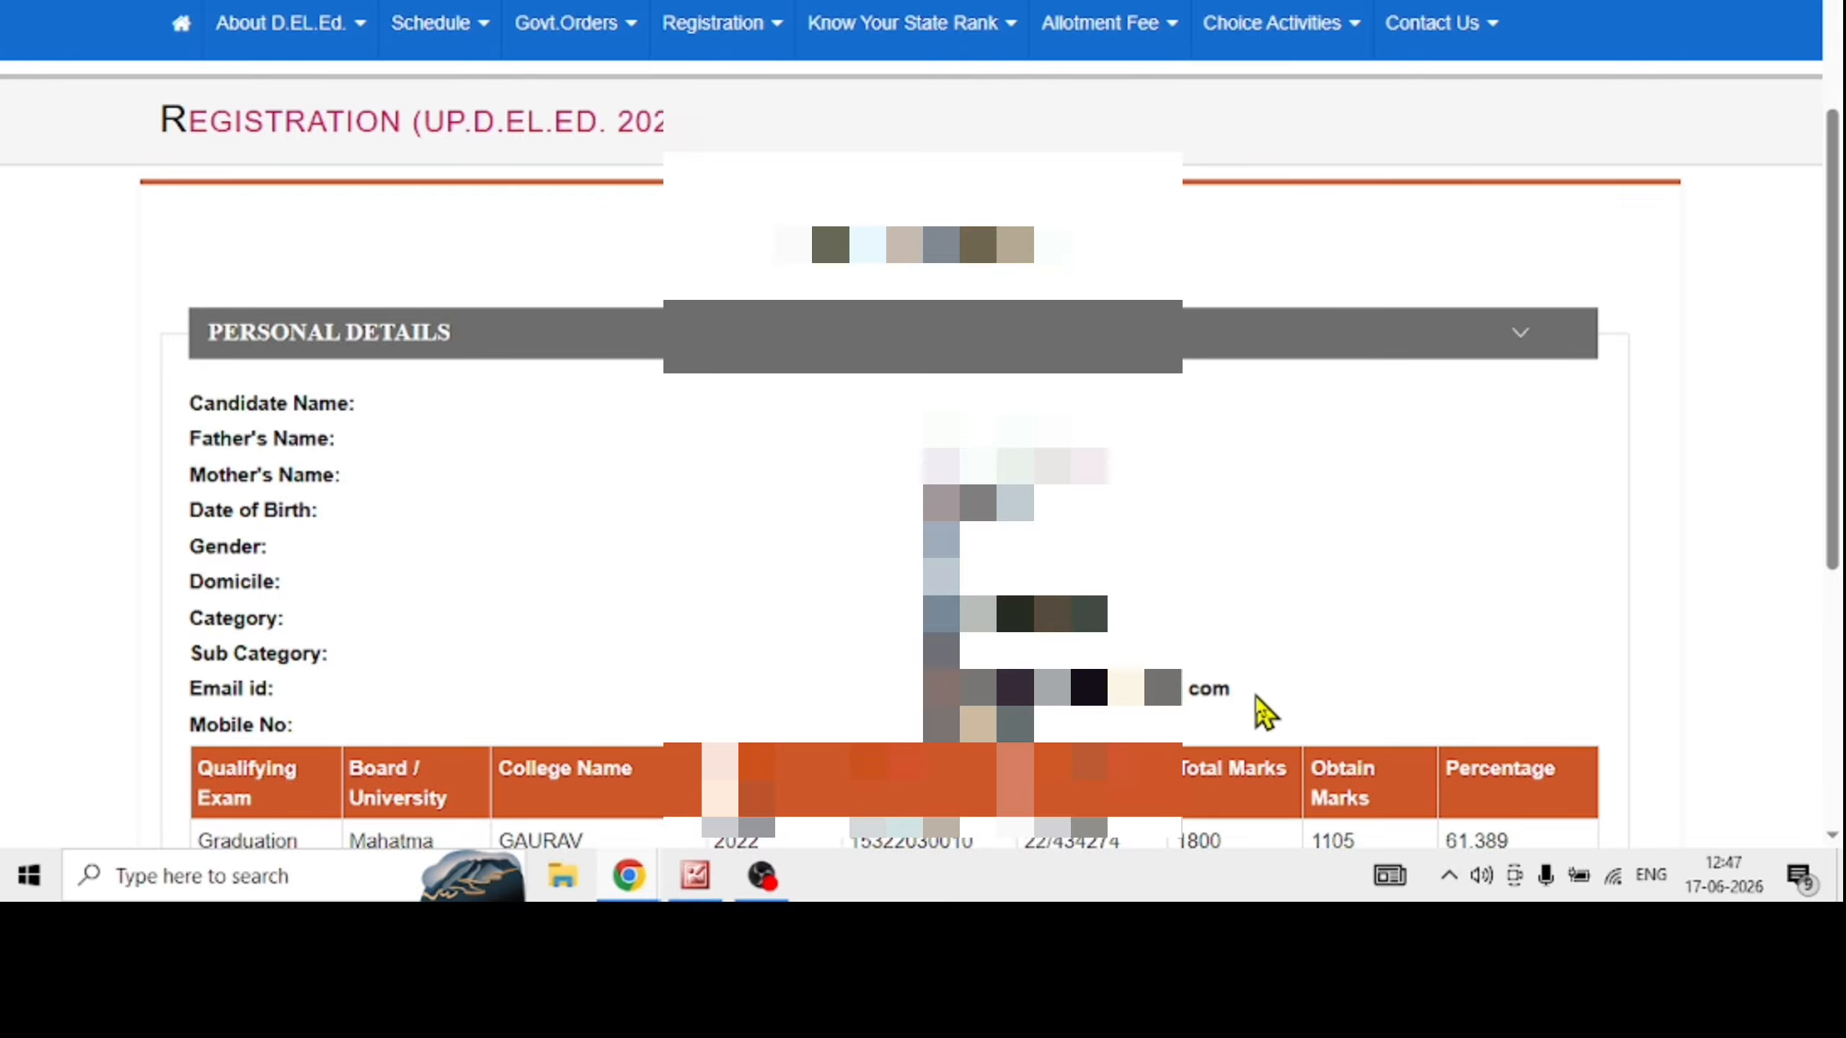
scroll(1255, 695, "down", 3)
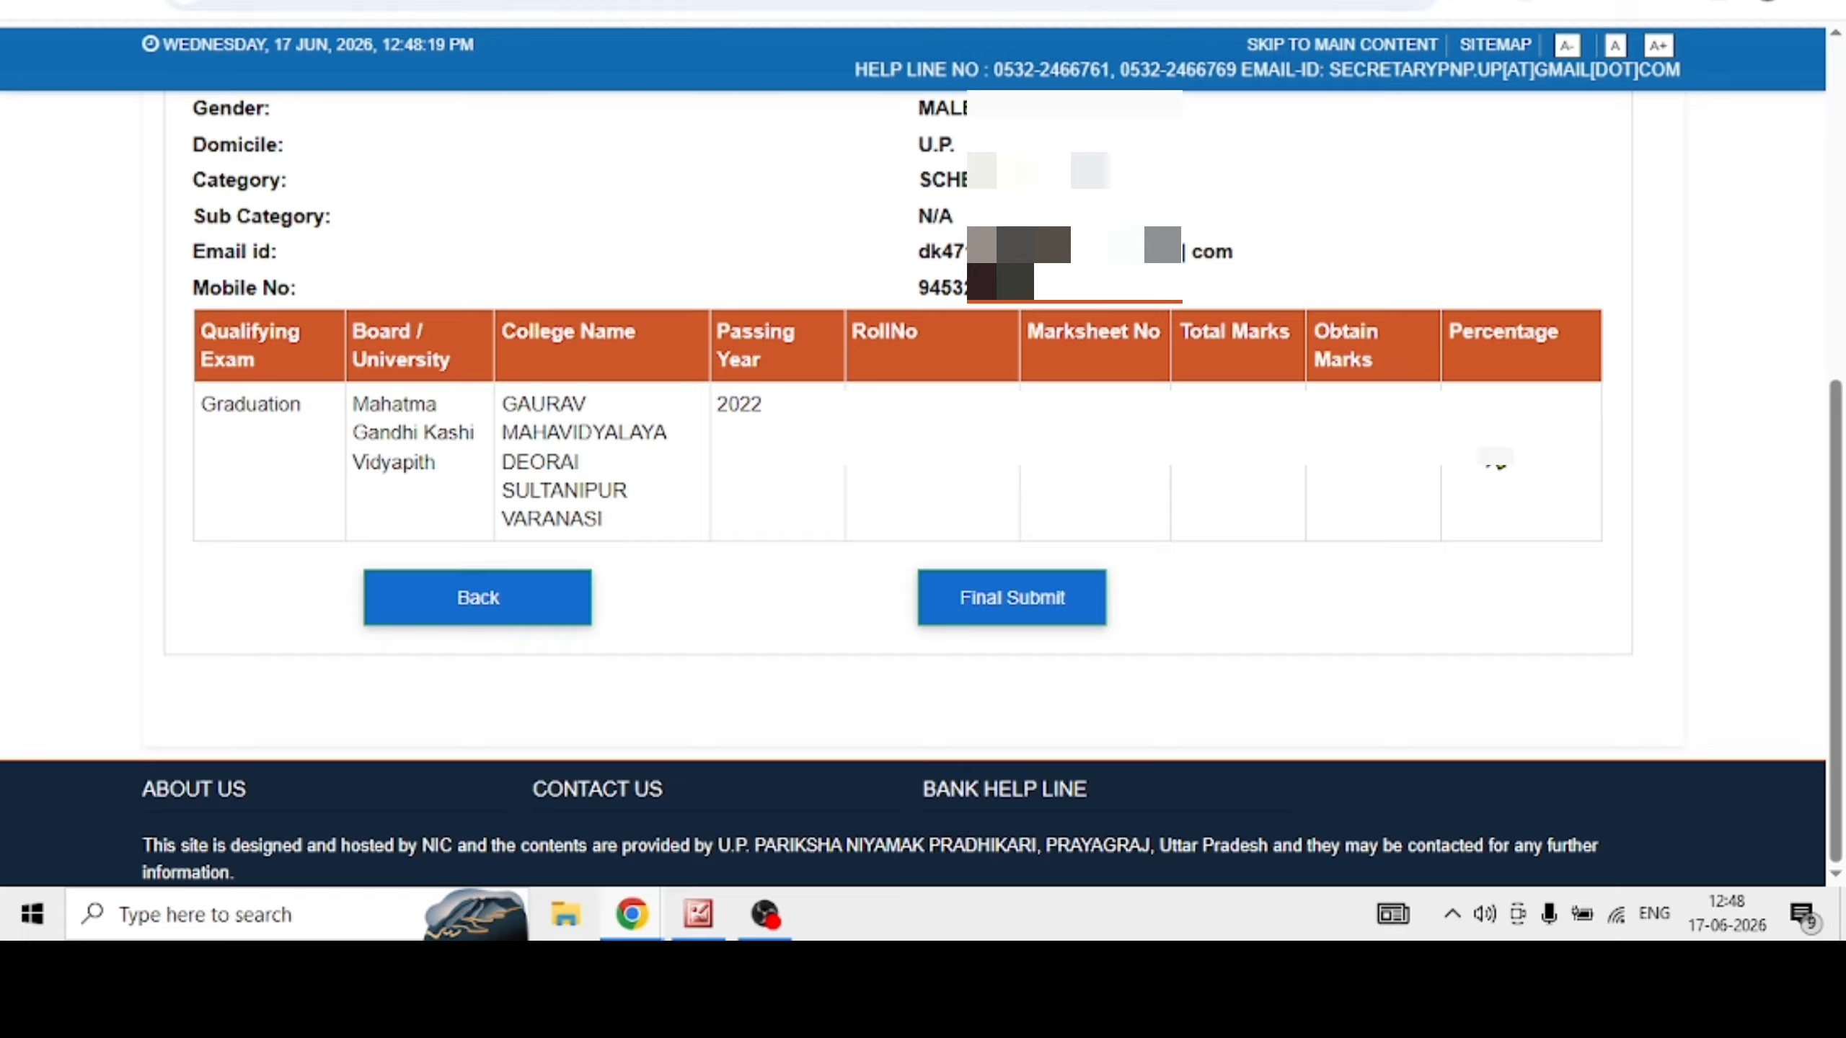
Step: Final-submit the registration form and confirm with 'Yes, please do'
left_click(1012, 602)
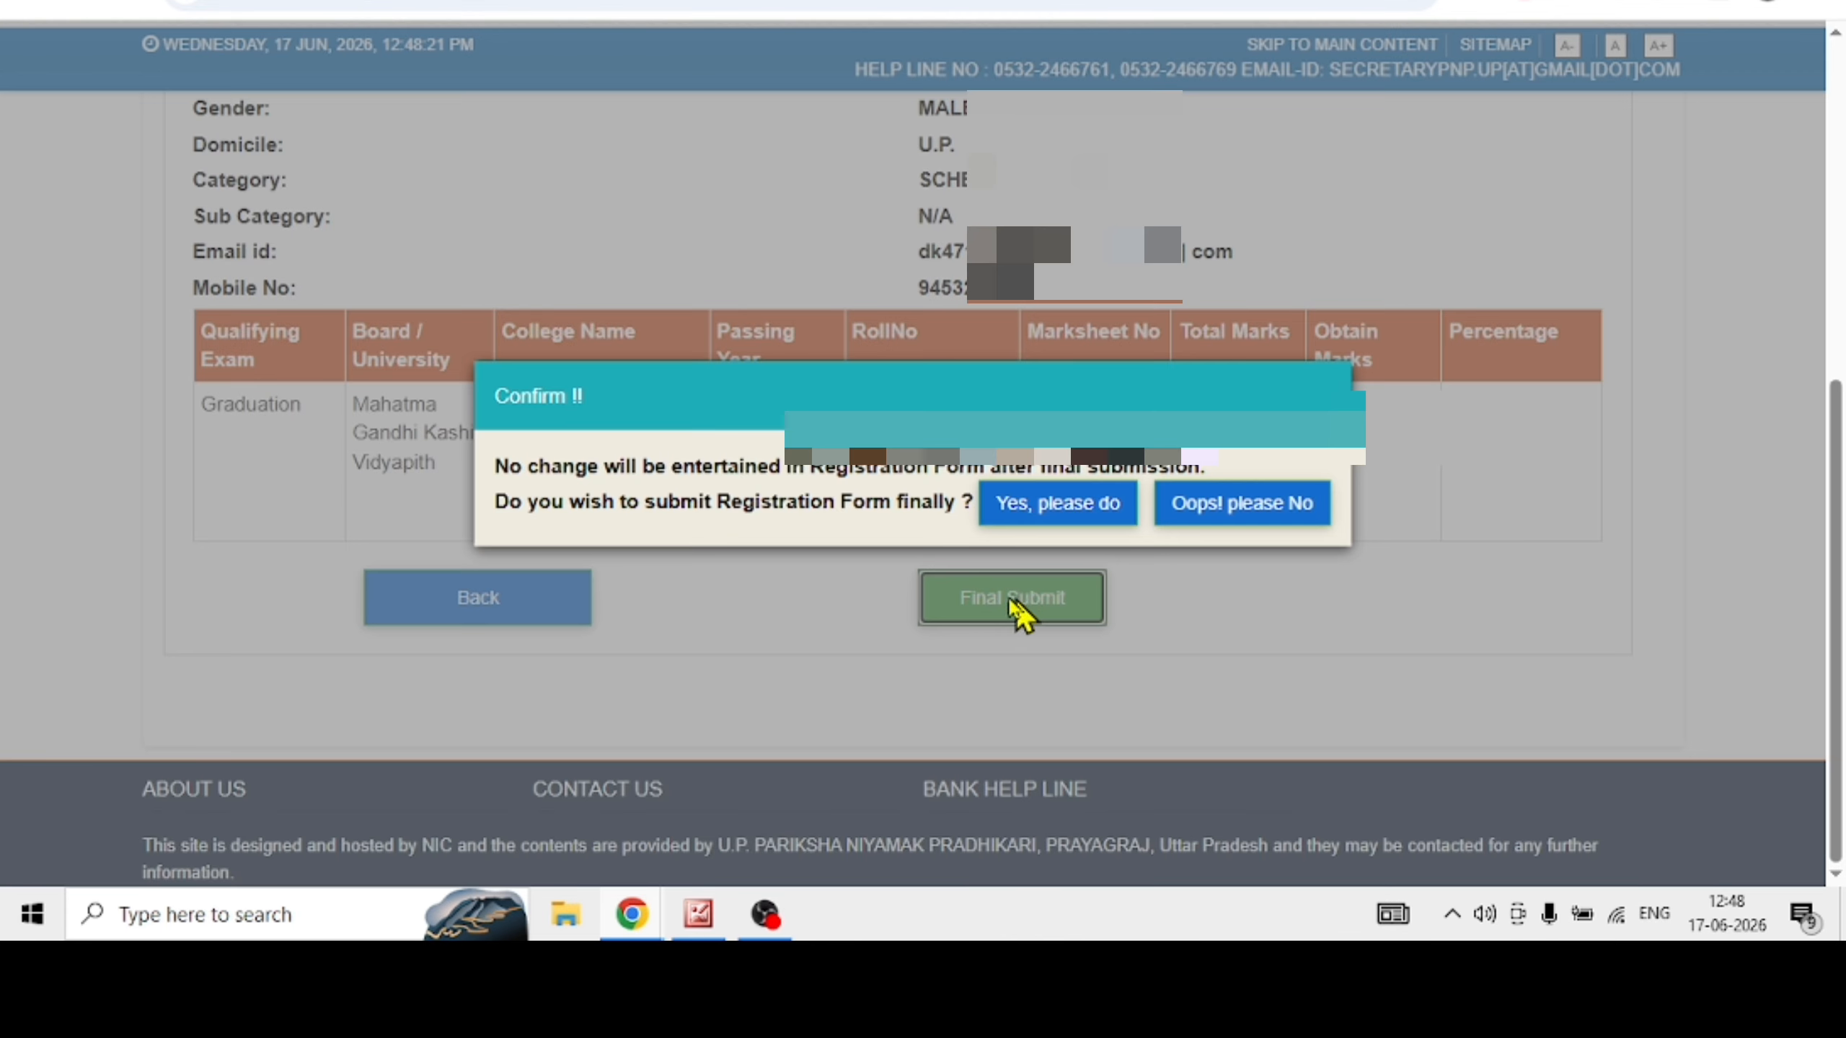
left_click(1048, 514)
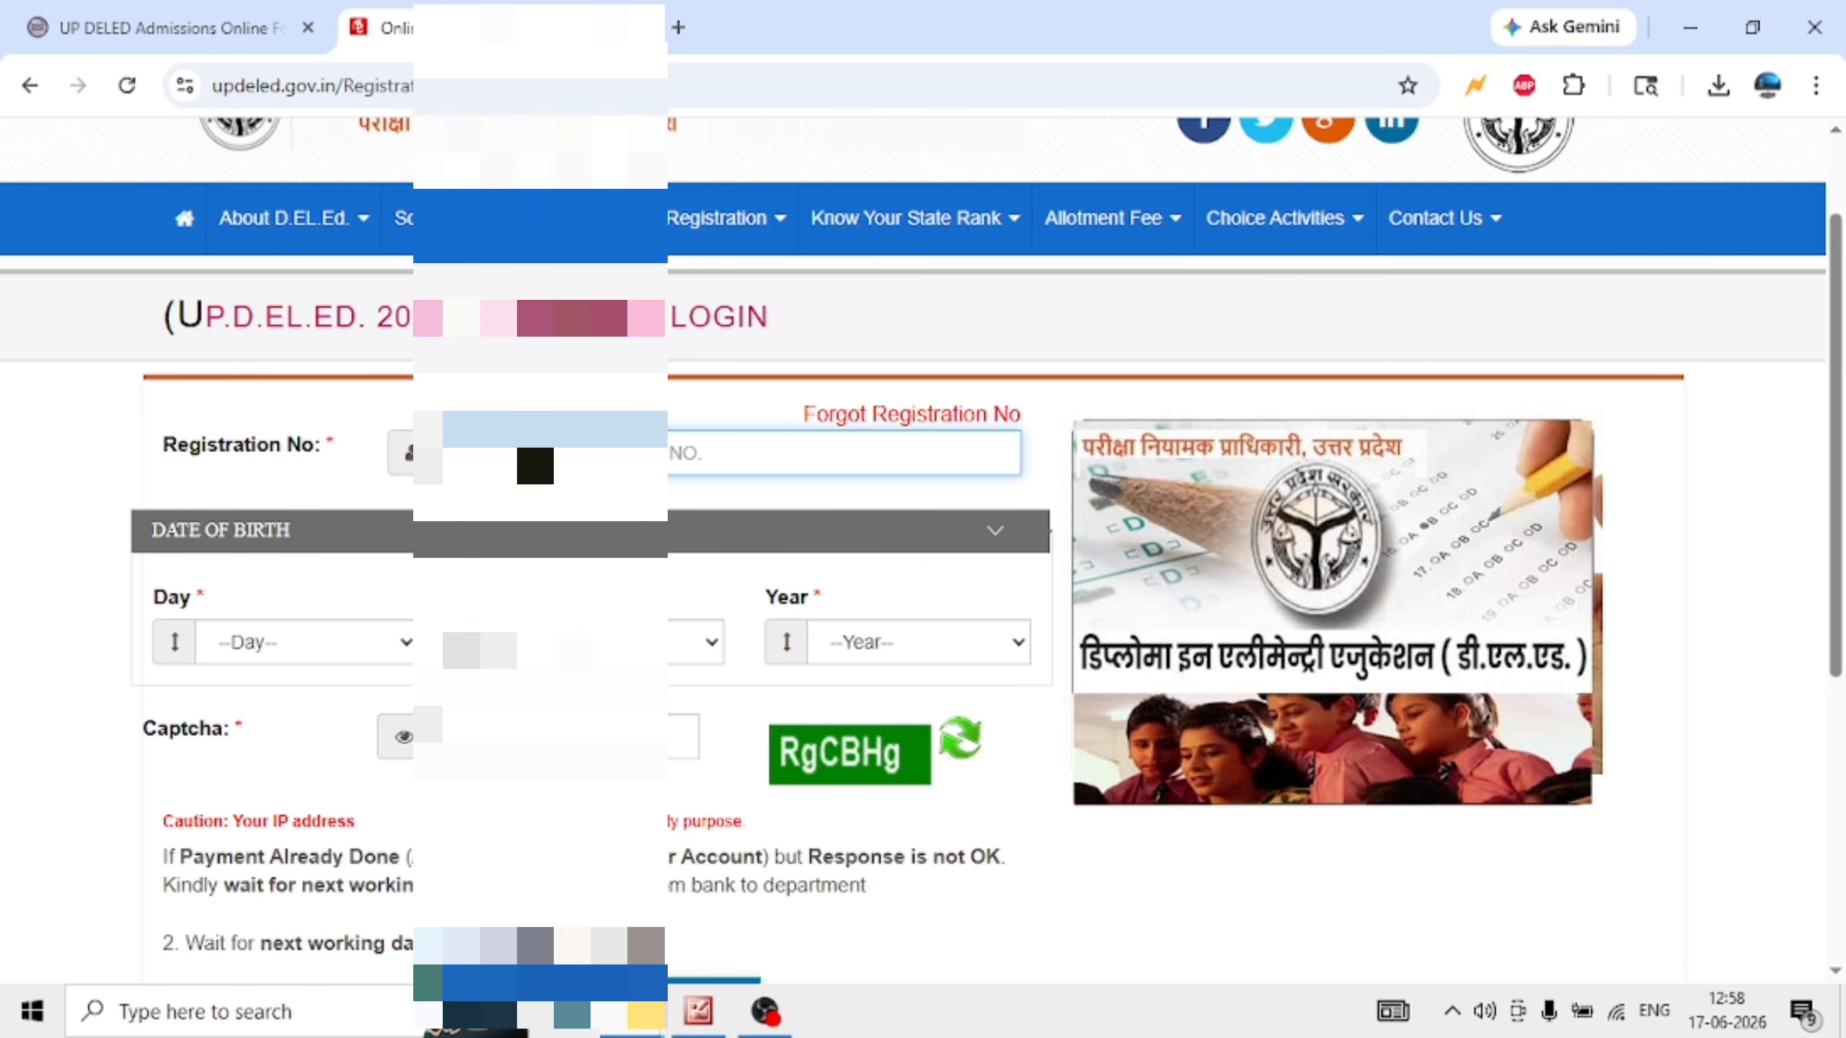
Step: Sign in with the candidate's date of birth and the captcha to reach OTP verification
type("2")
left_click(294, 643)
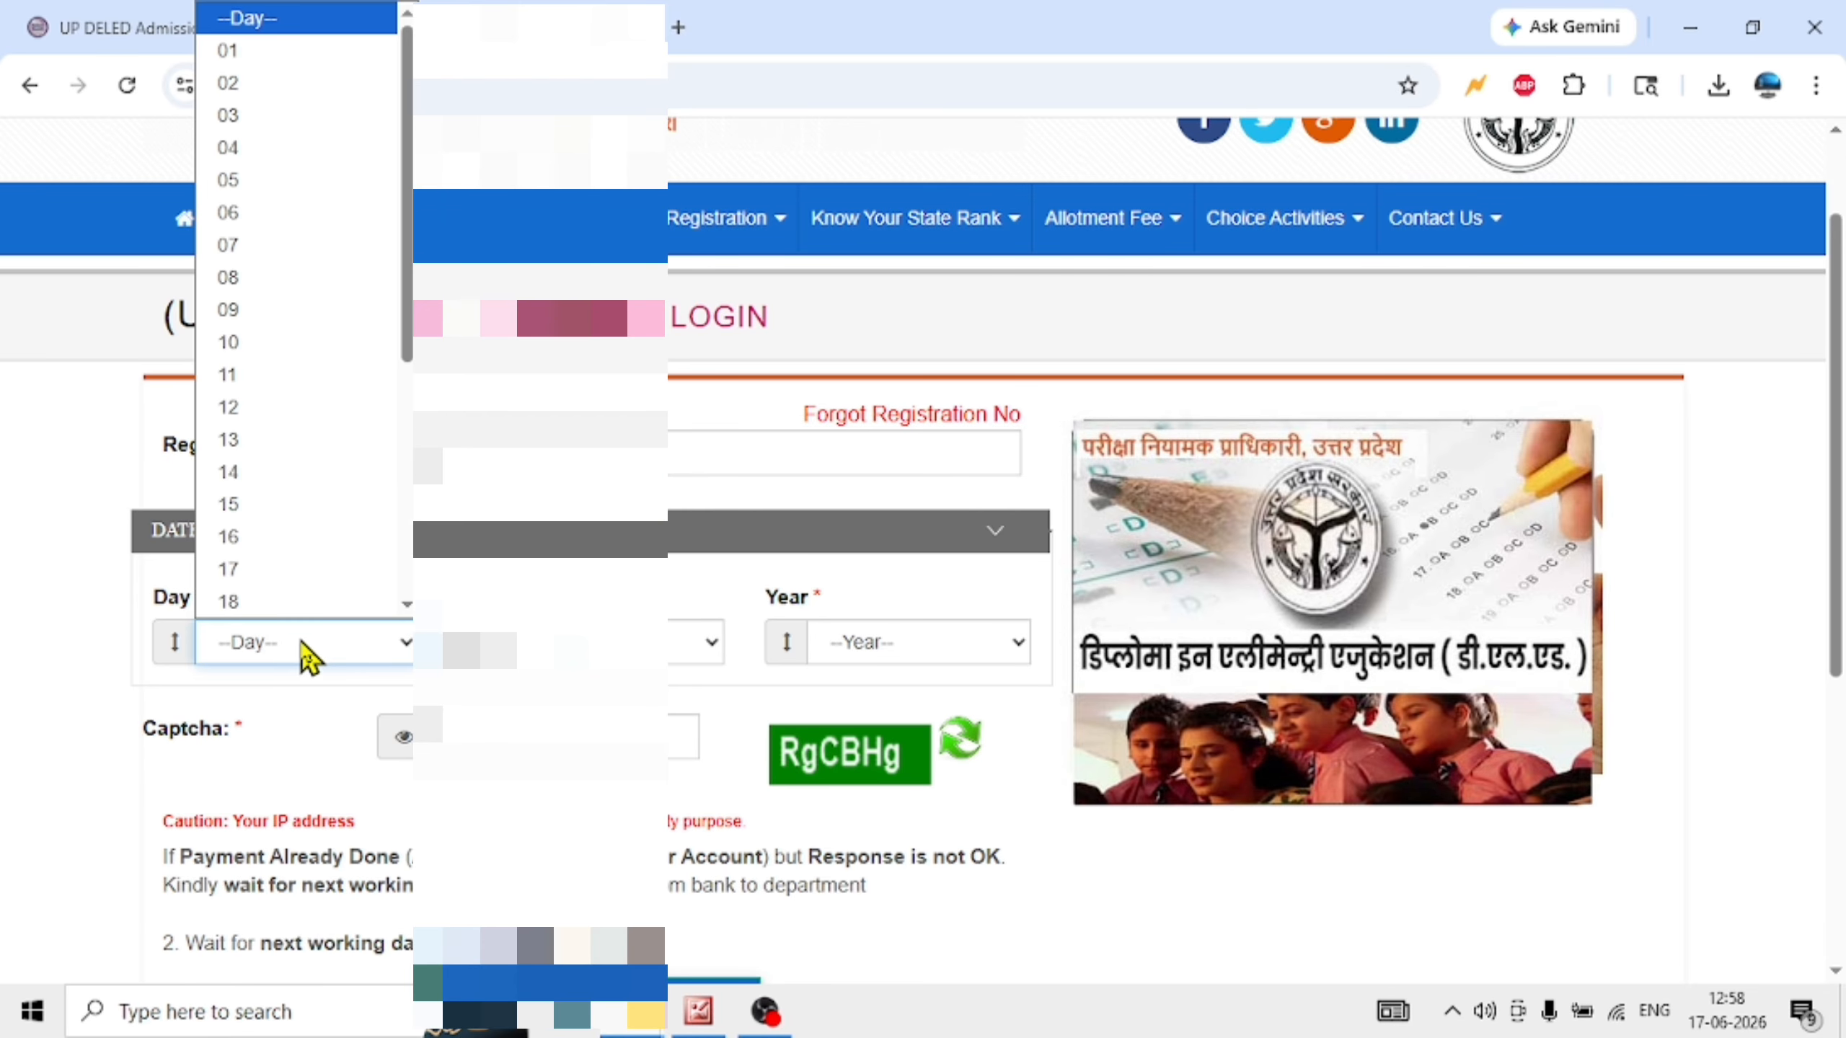
left_click(250, 148)
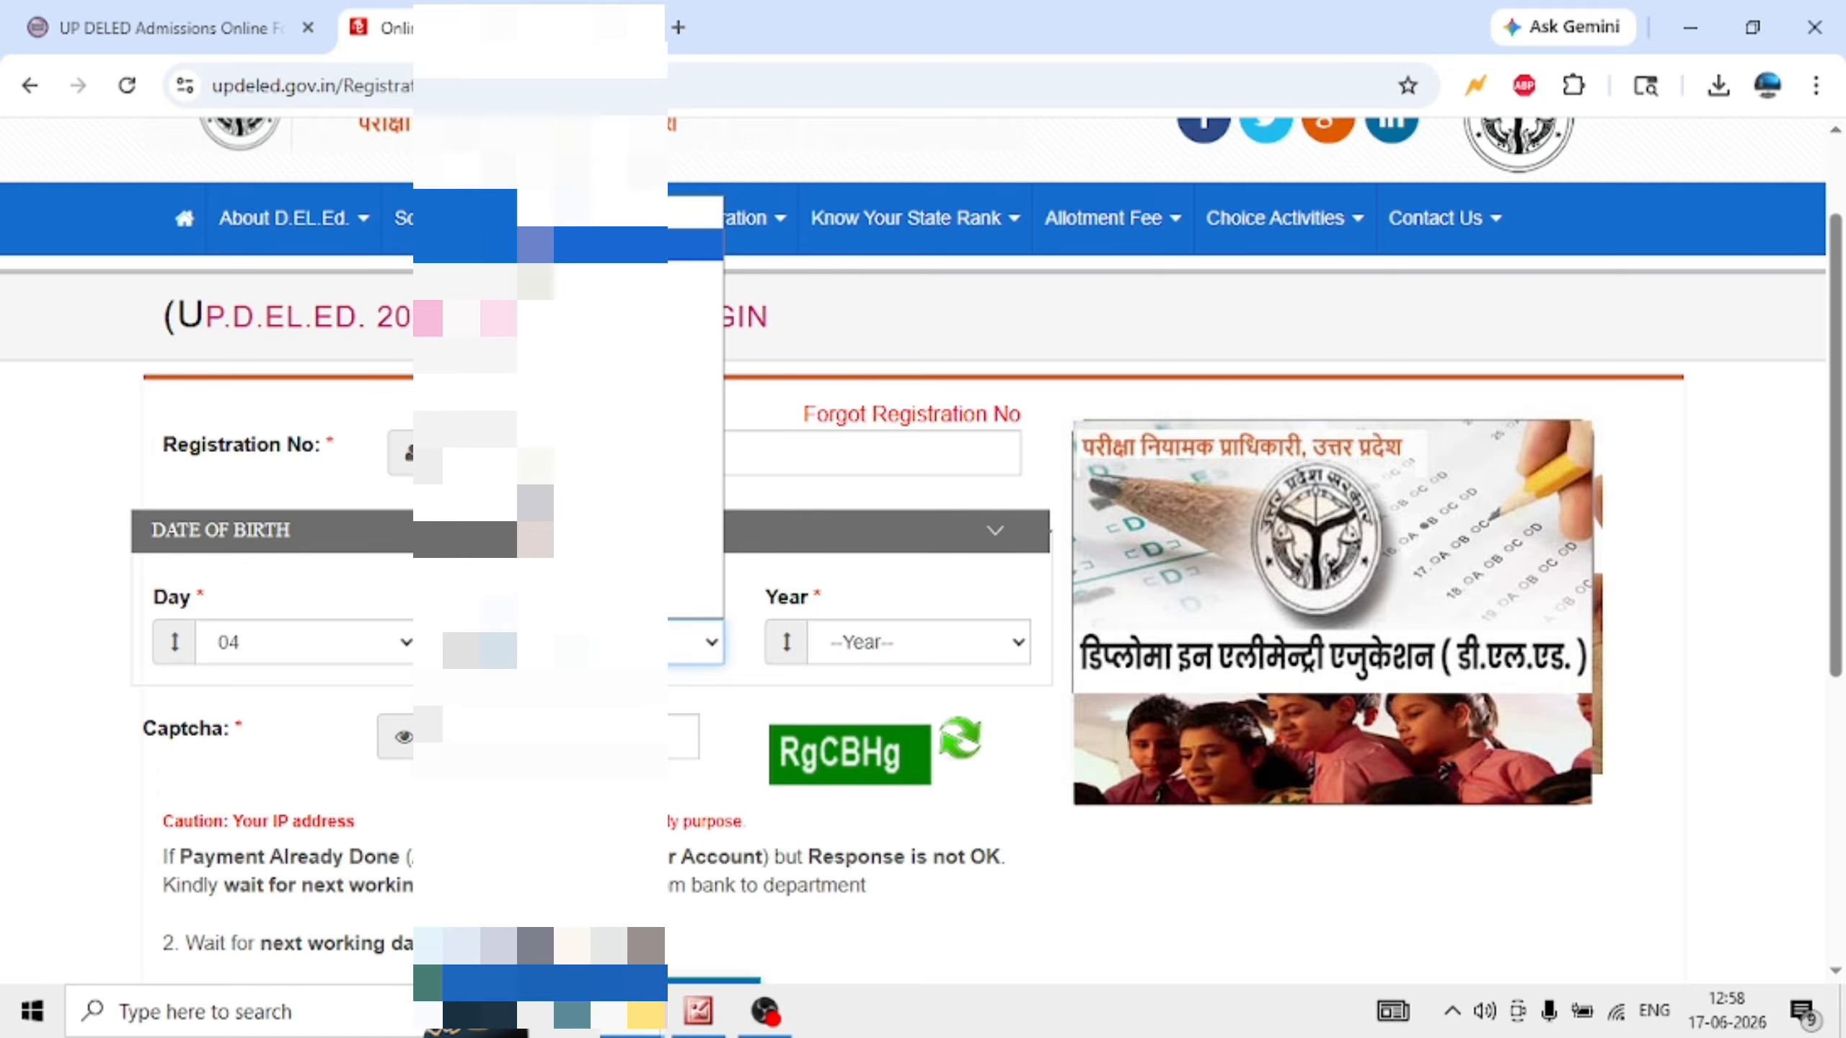
left_click(698, 245)
left_click(914, 644)
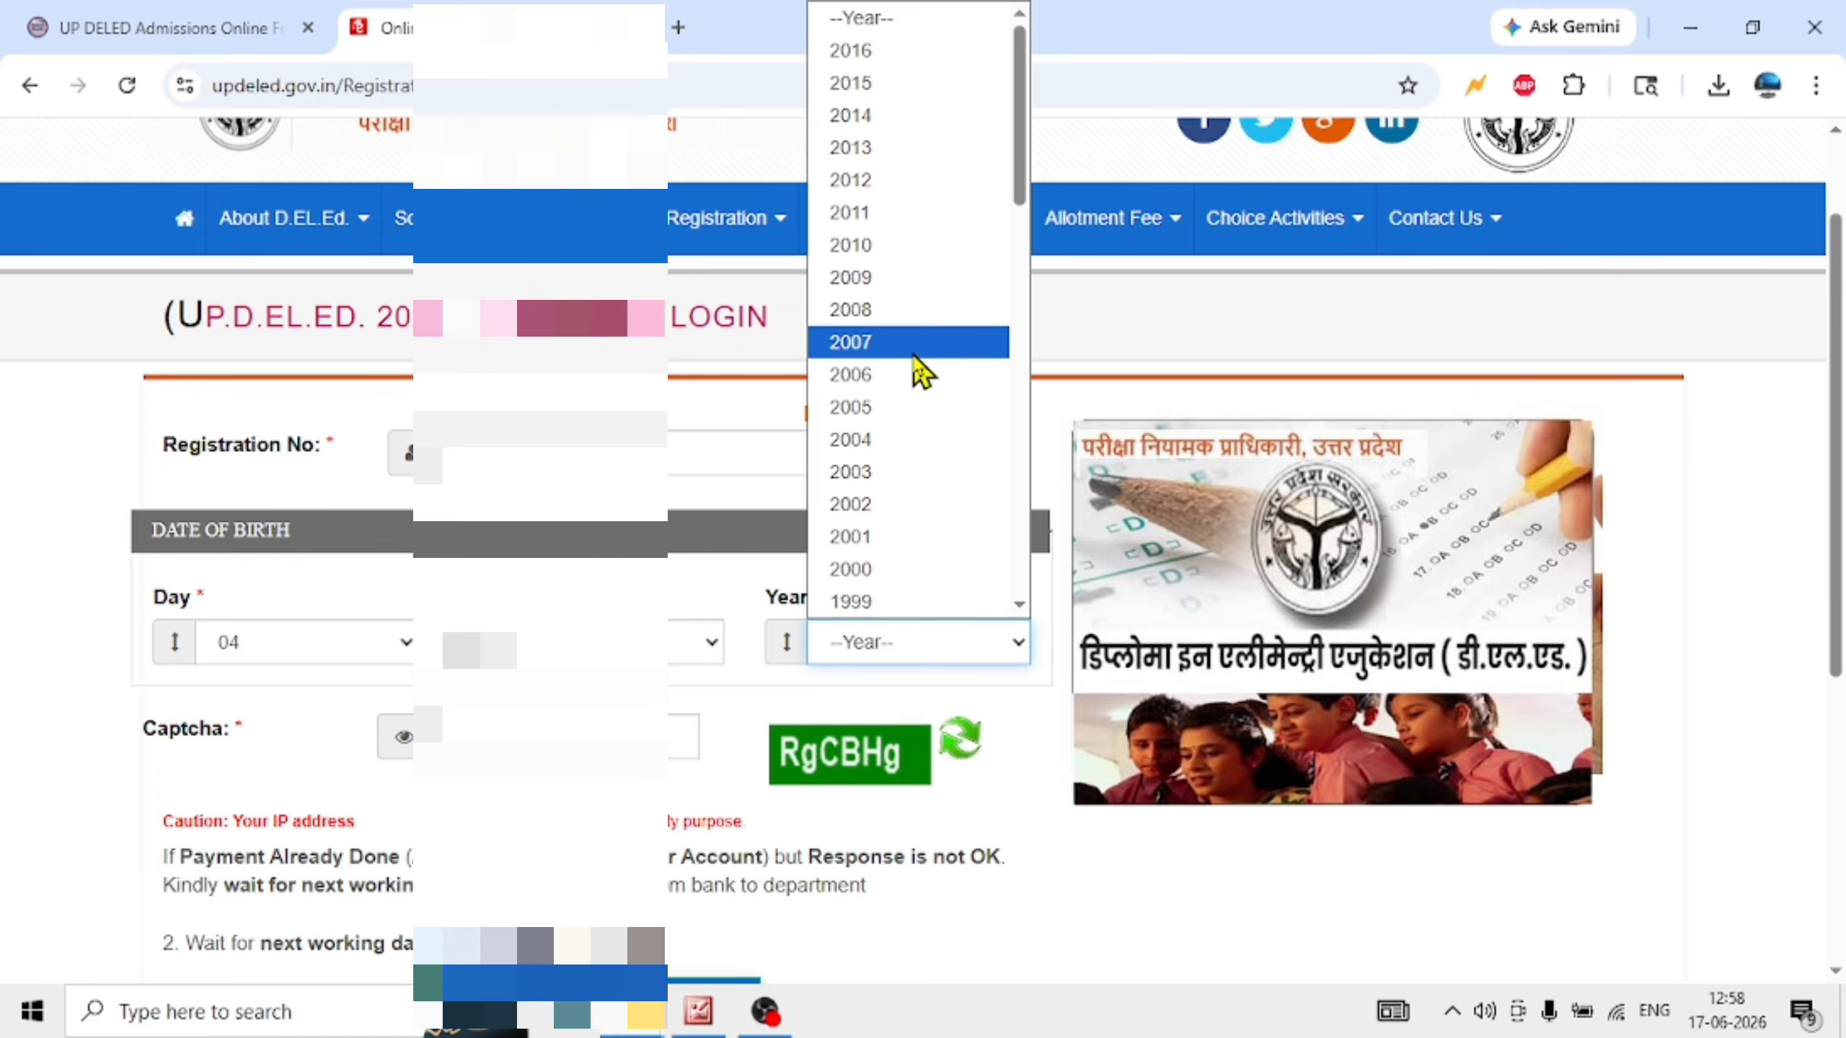
scroll(921, 377, "down", 3)
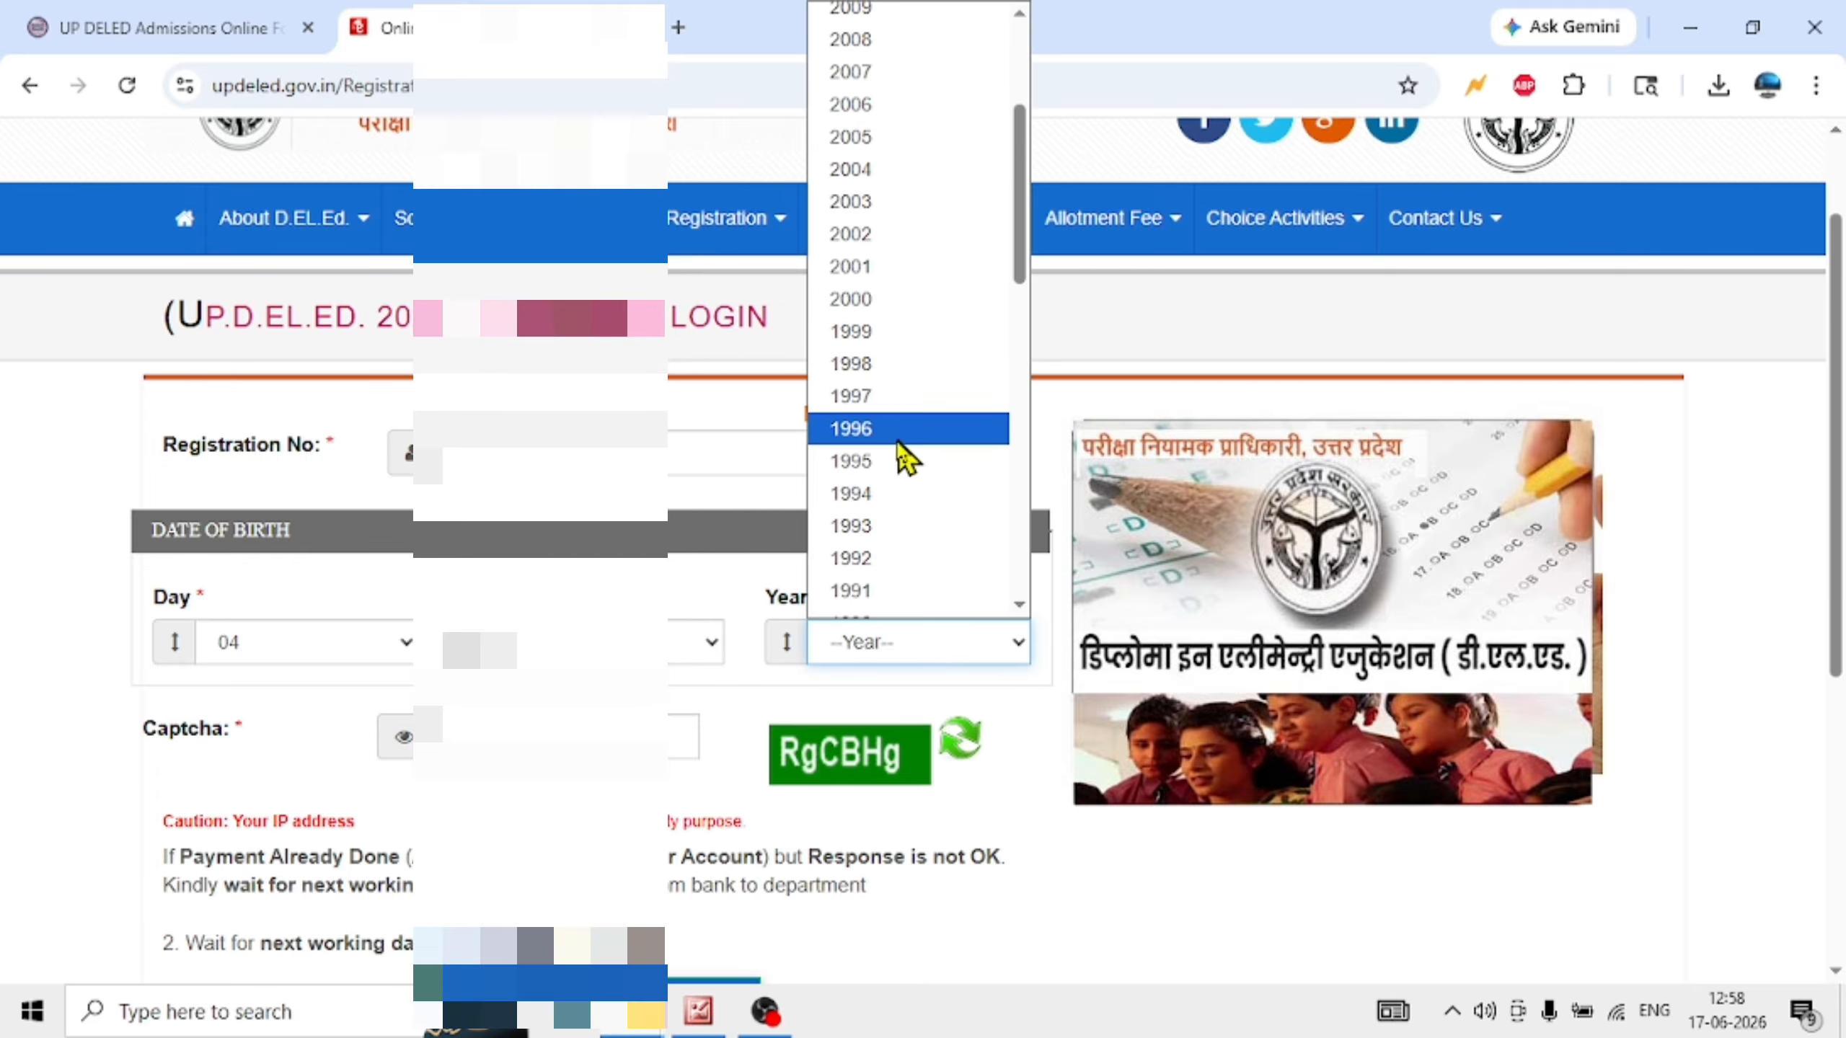
left_click(898, 465)
left_click(682, 737)
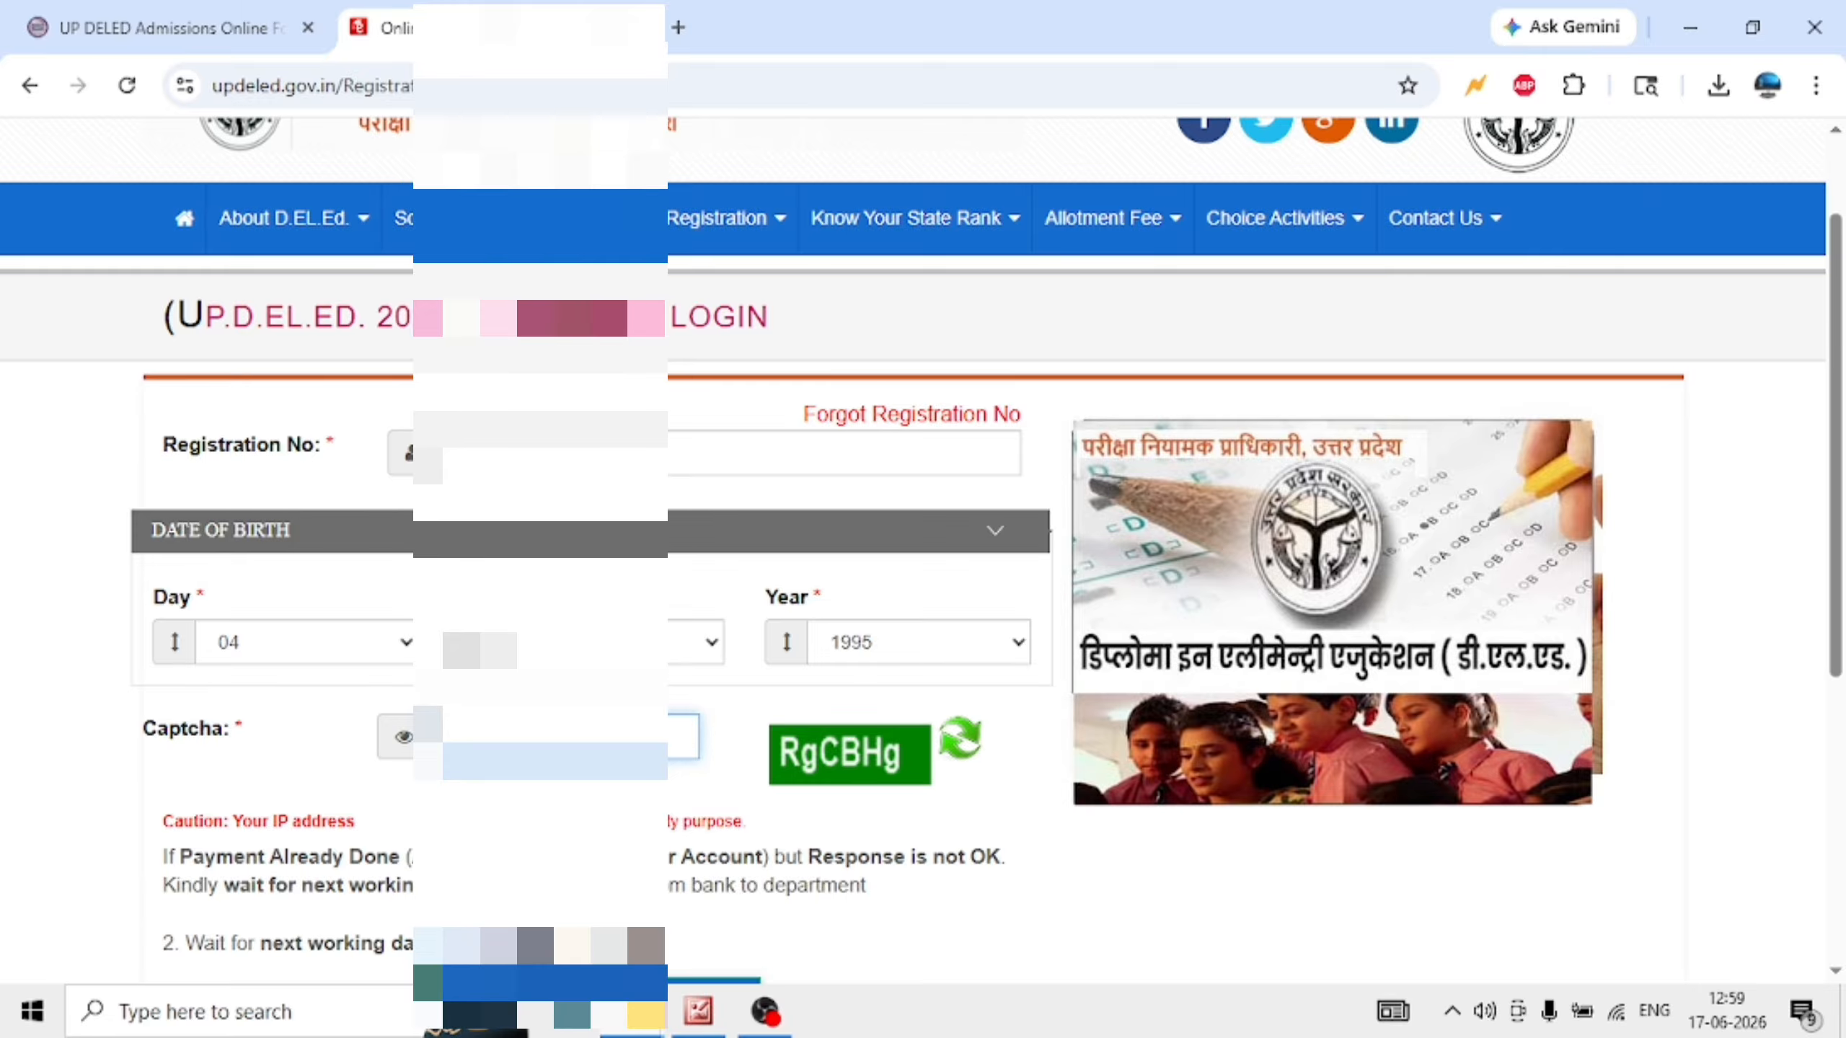
scroll(923, 545, "down", 5)
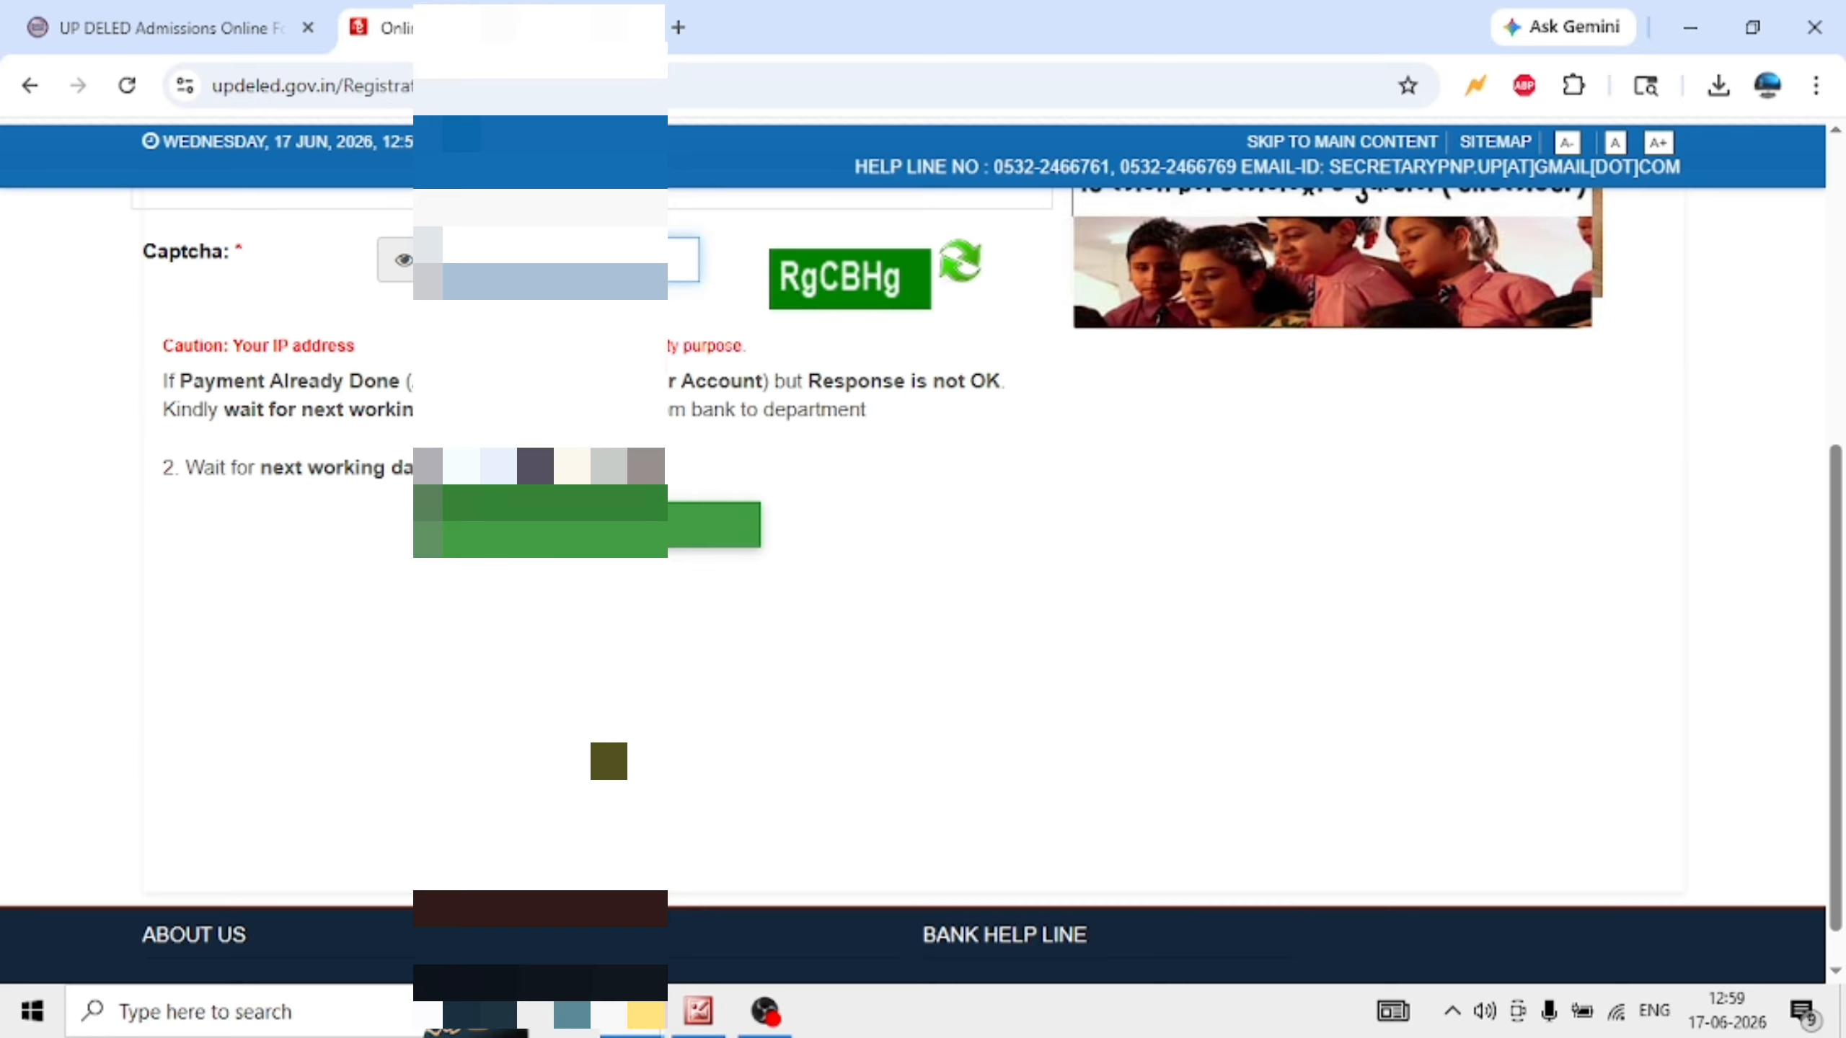
left_click(752, 534)
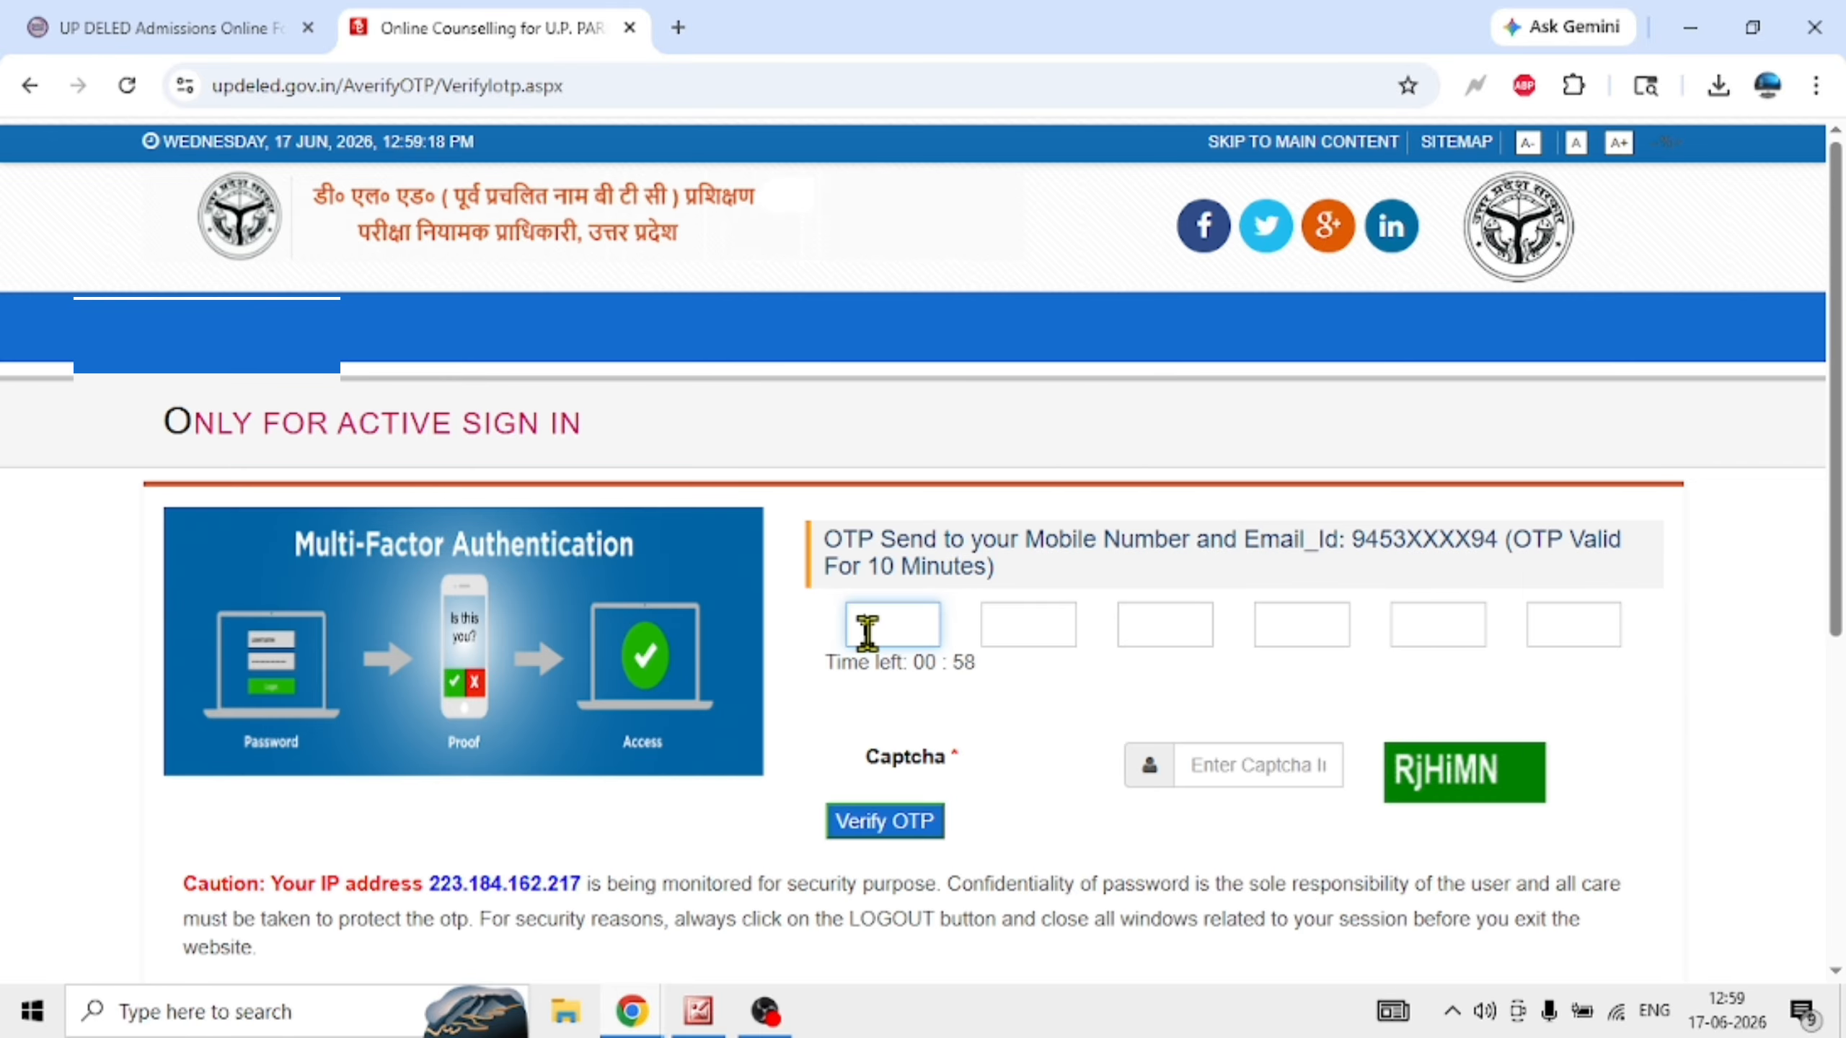
Step: Enter the six-digit OTP and captcha, then verify to open the candidate home page
key("Tab")
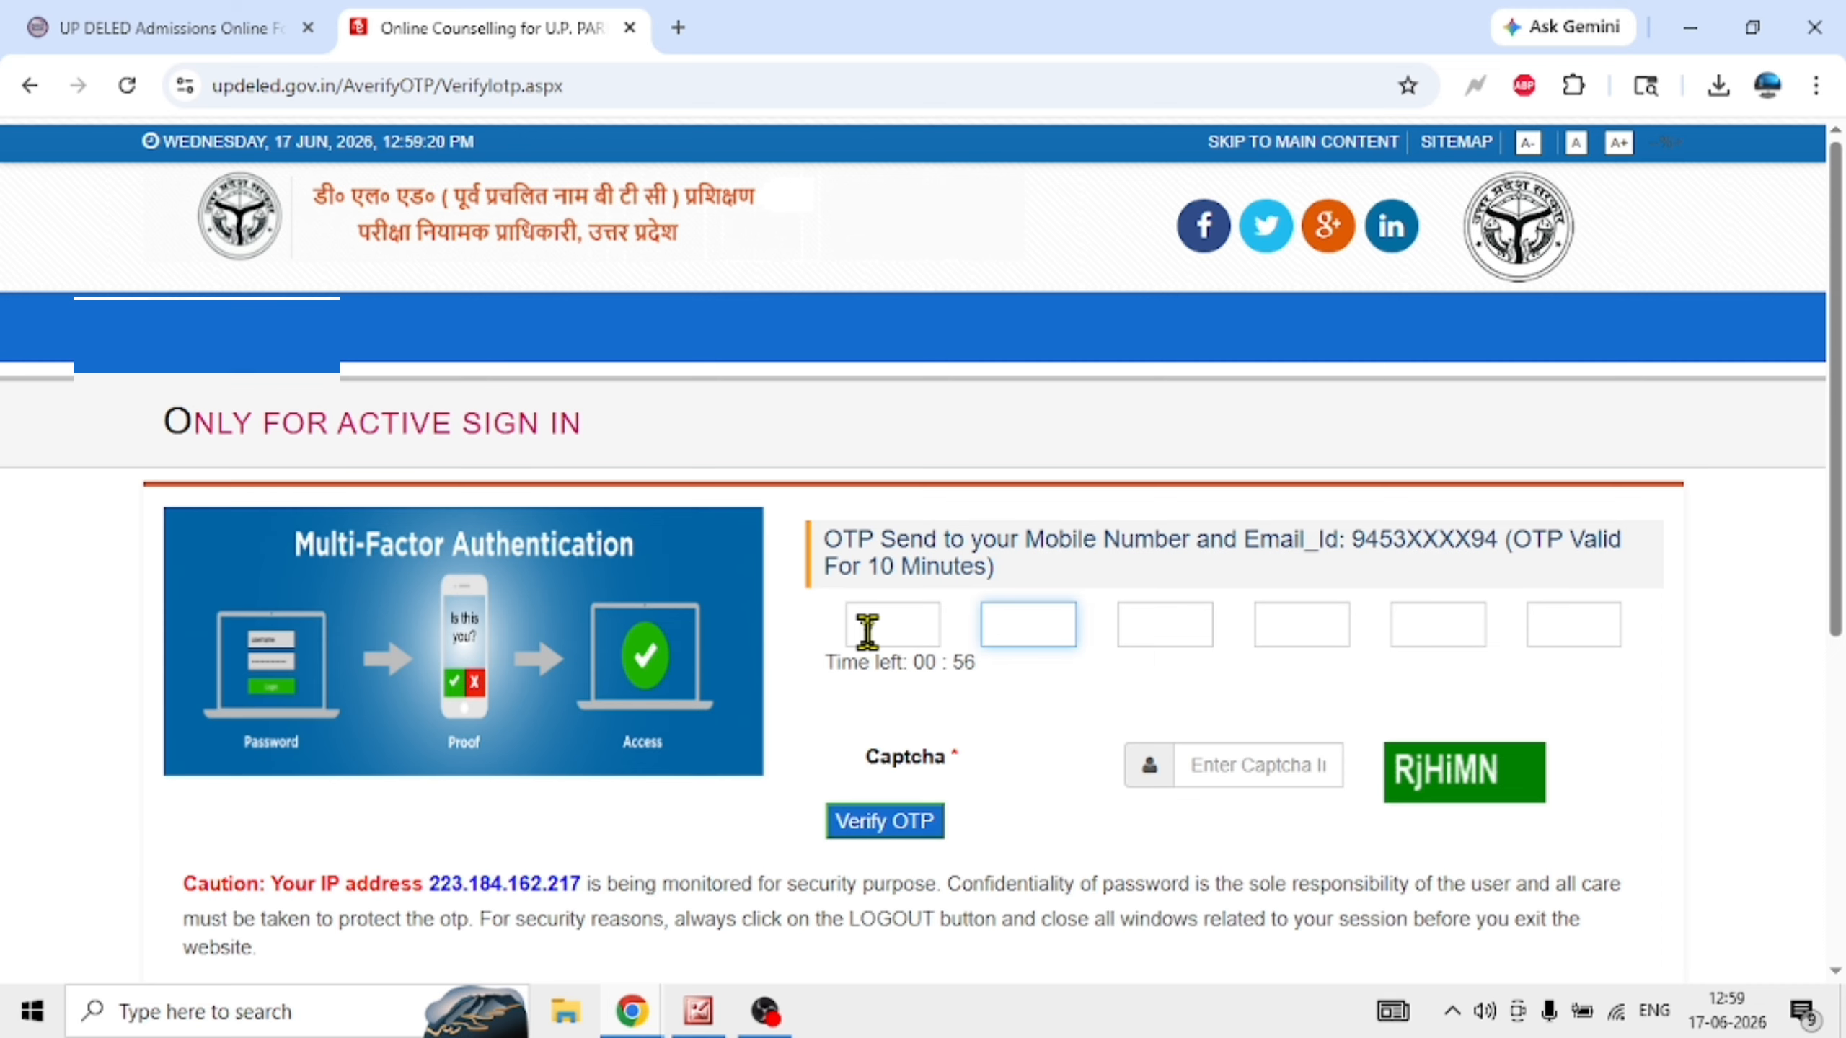
type("5")
key("Tab")
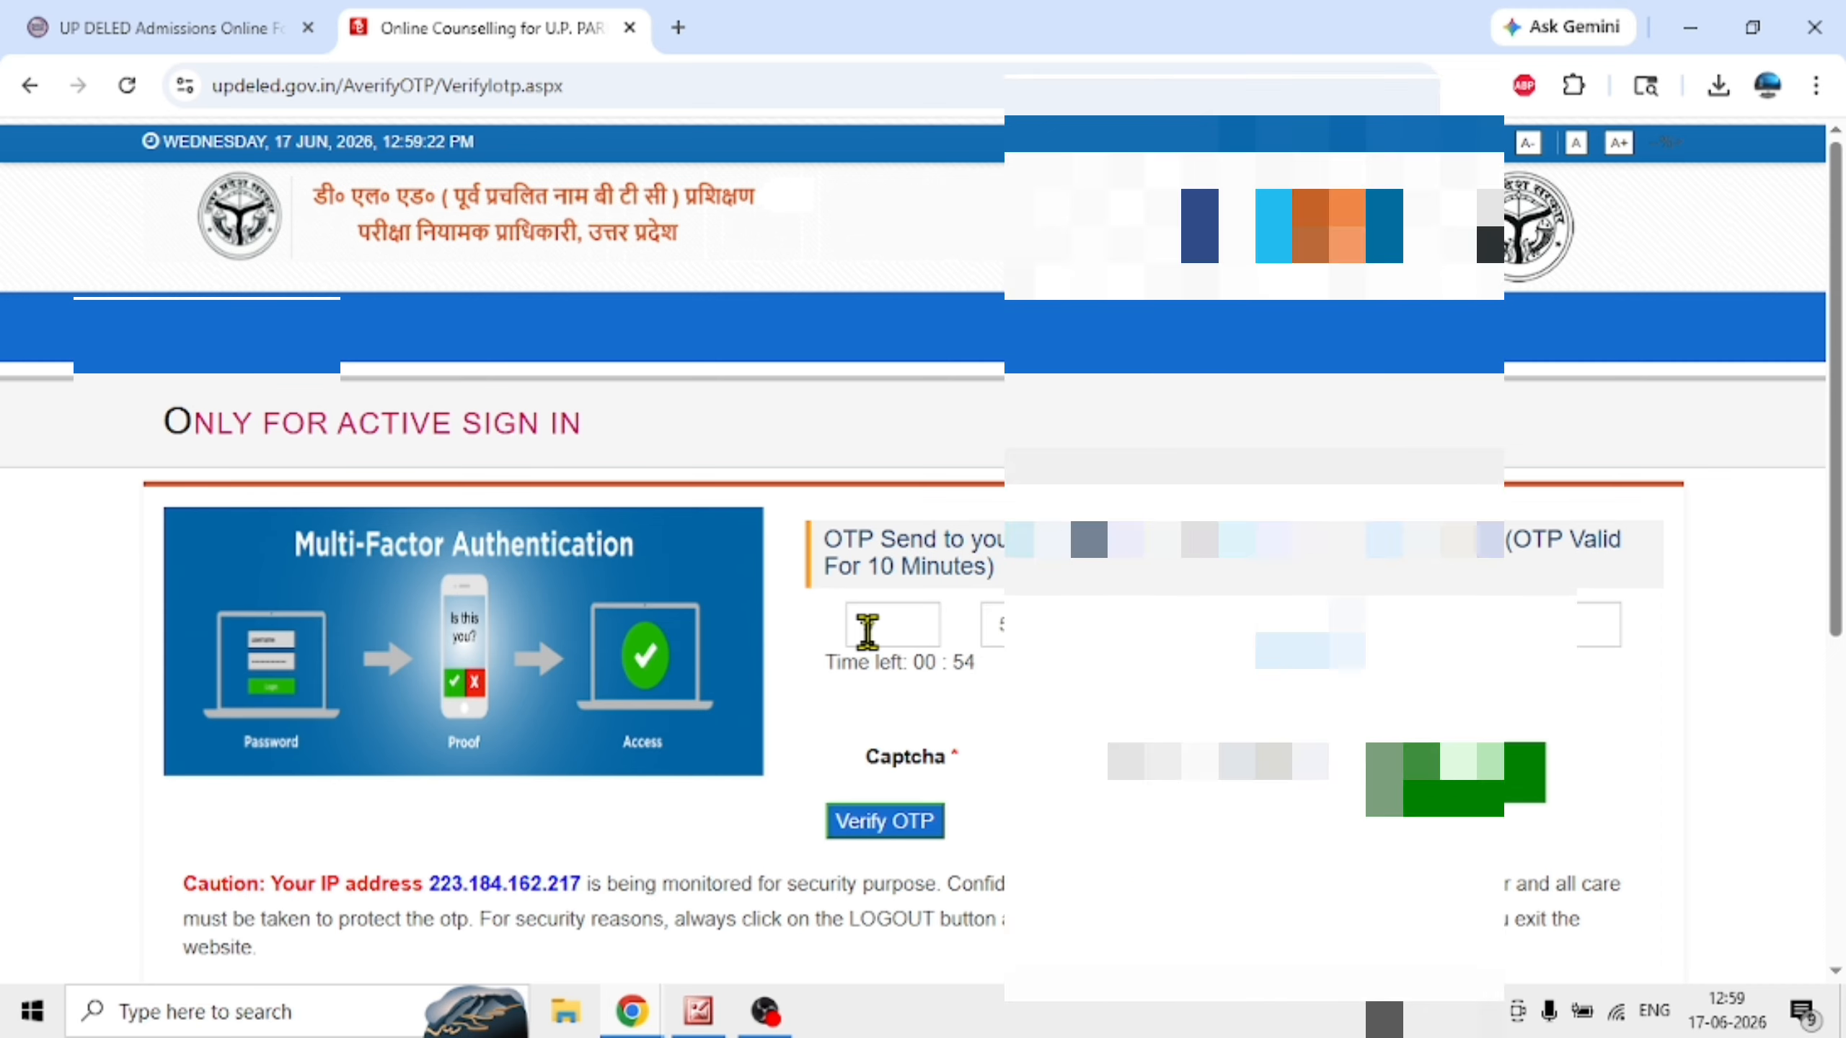
key("Tab")
key("Tab")
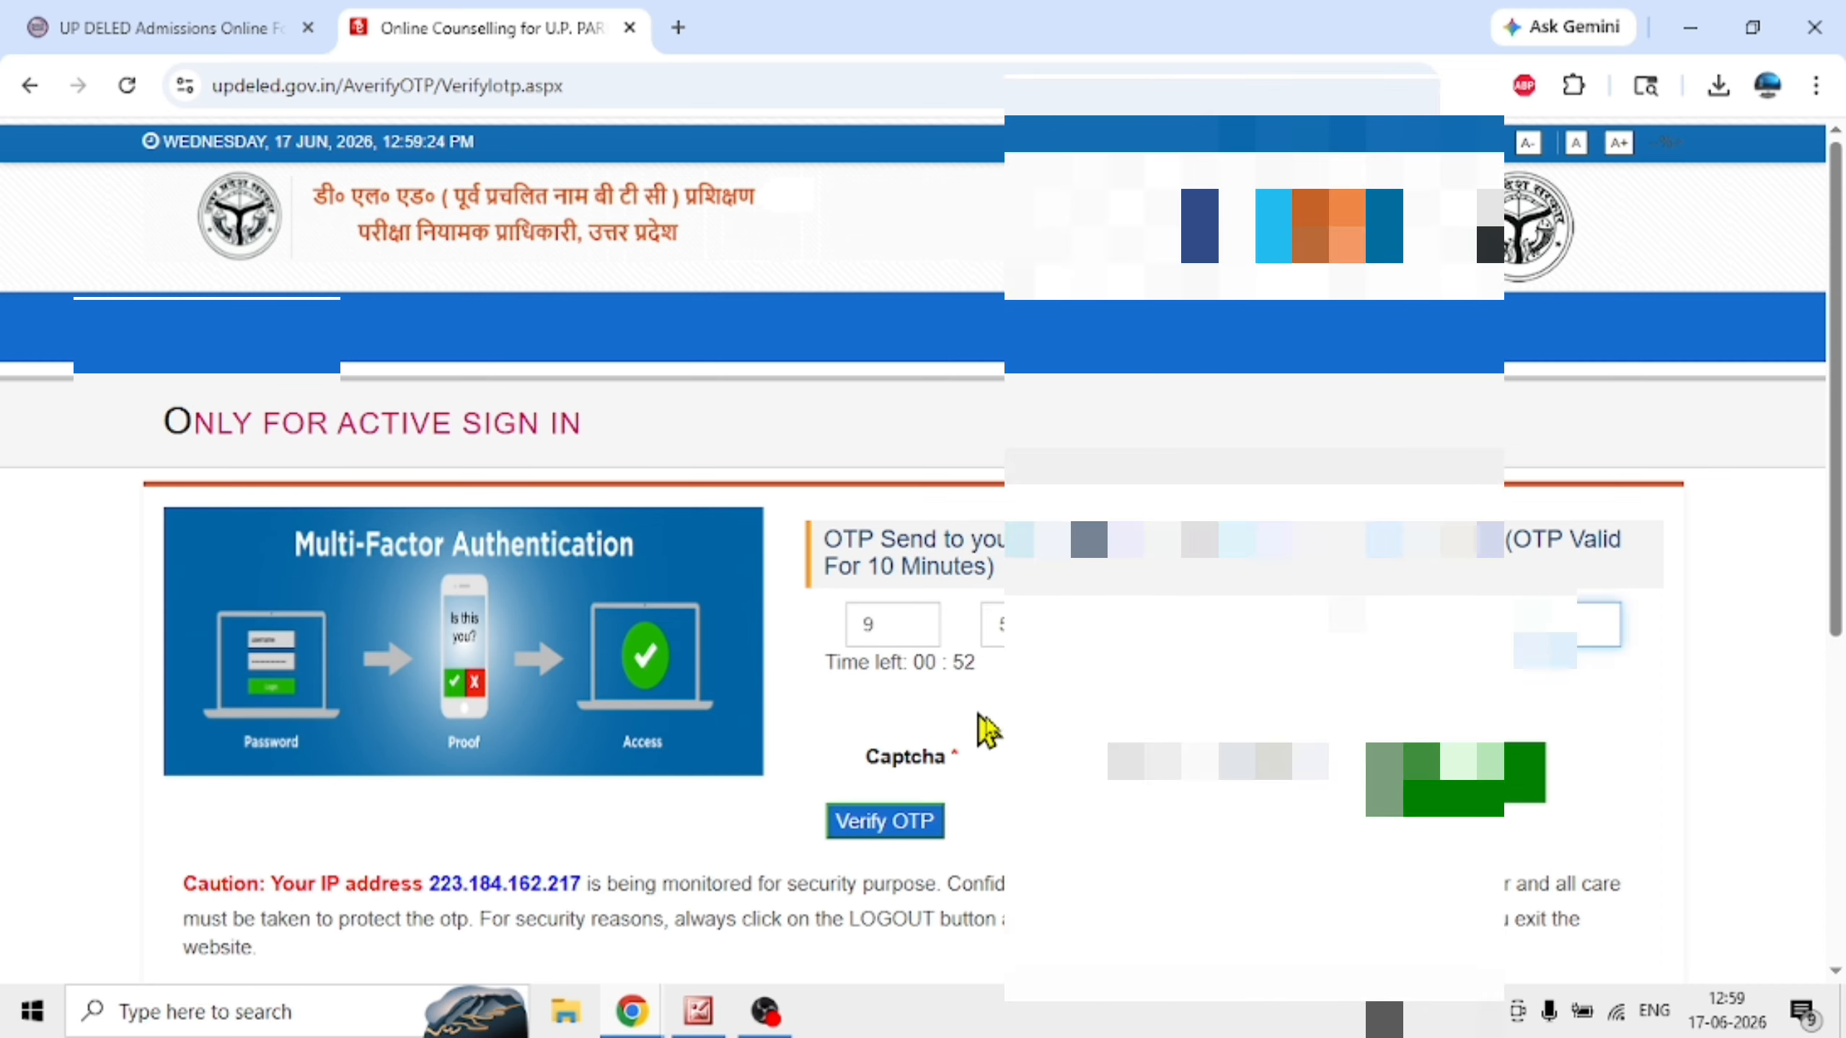
key("Tab")
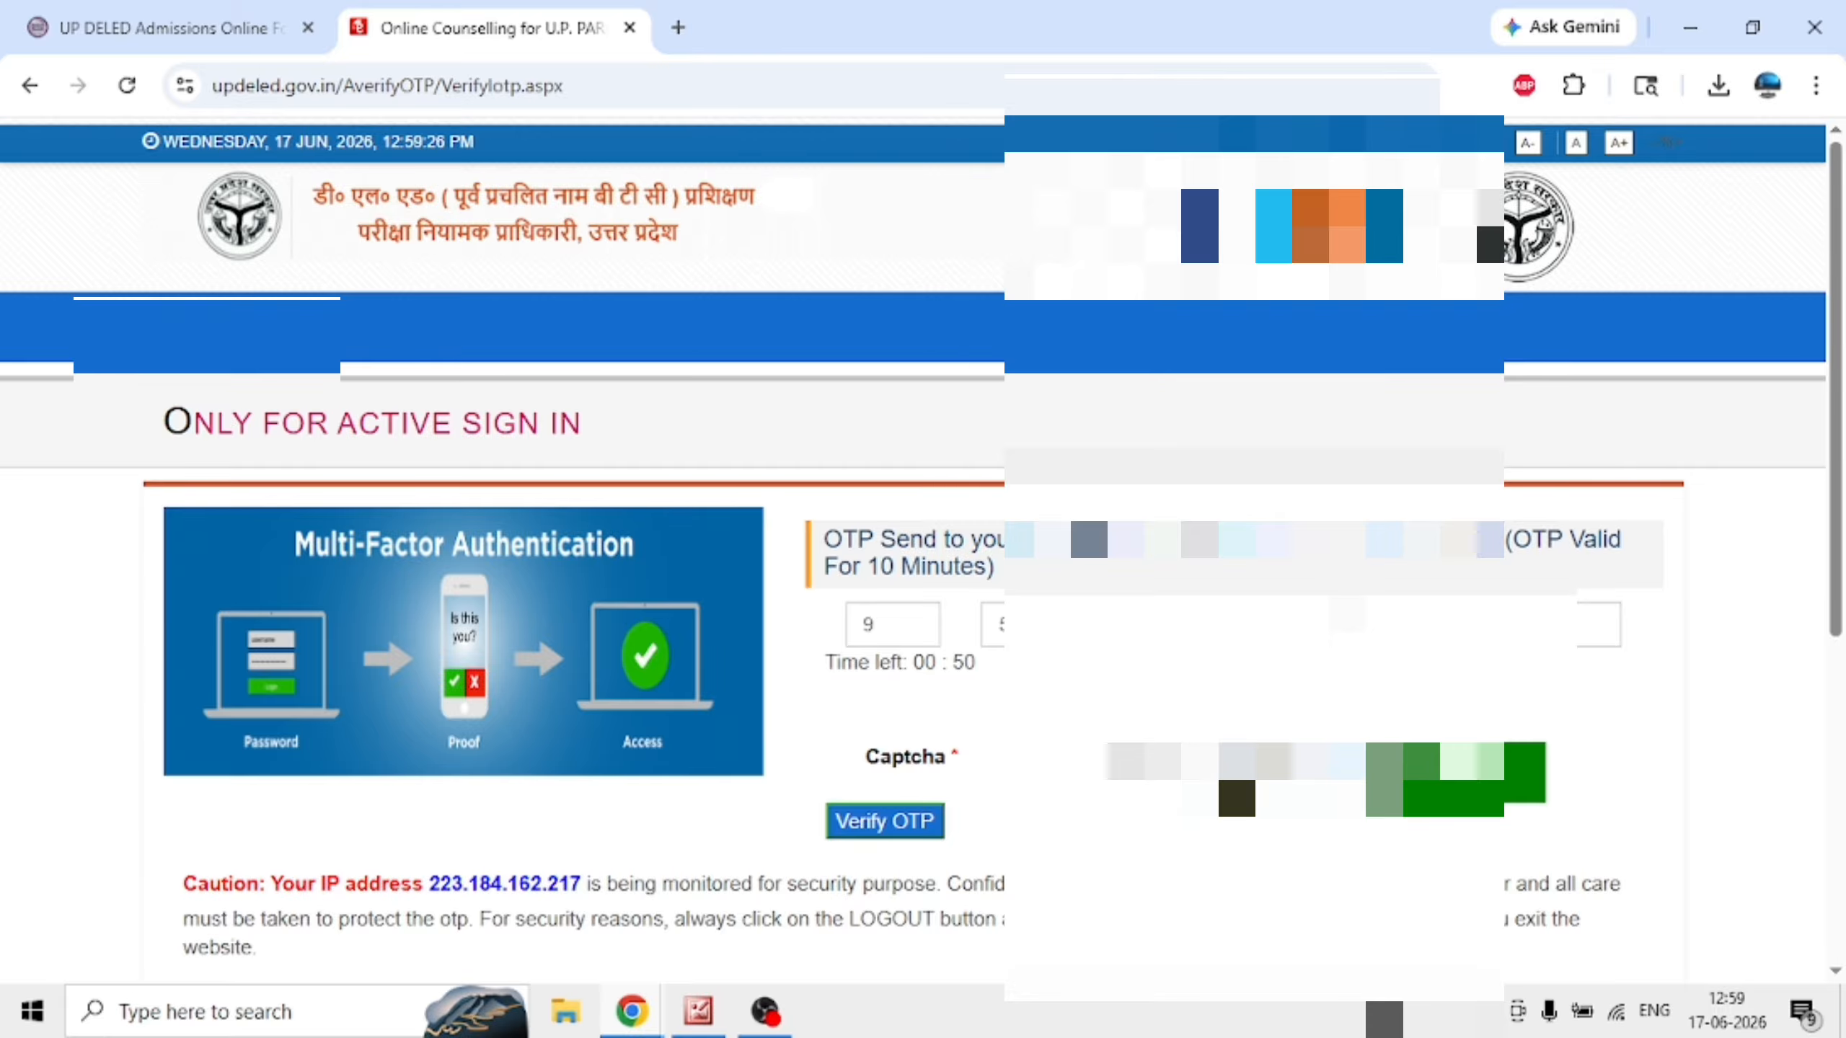
type("5")
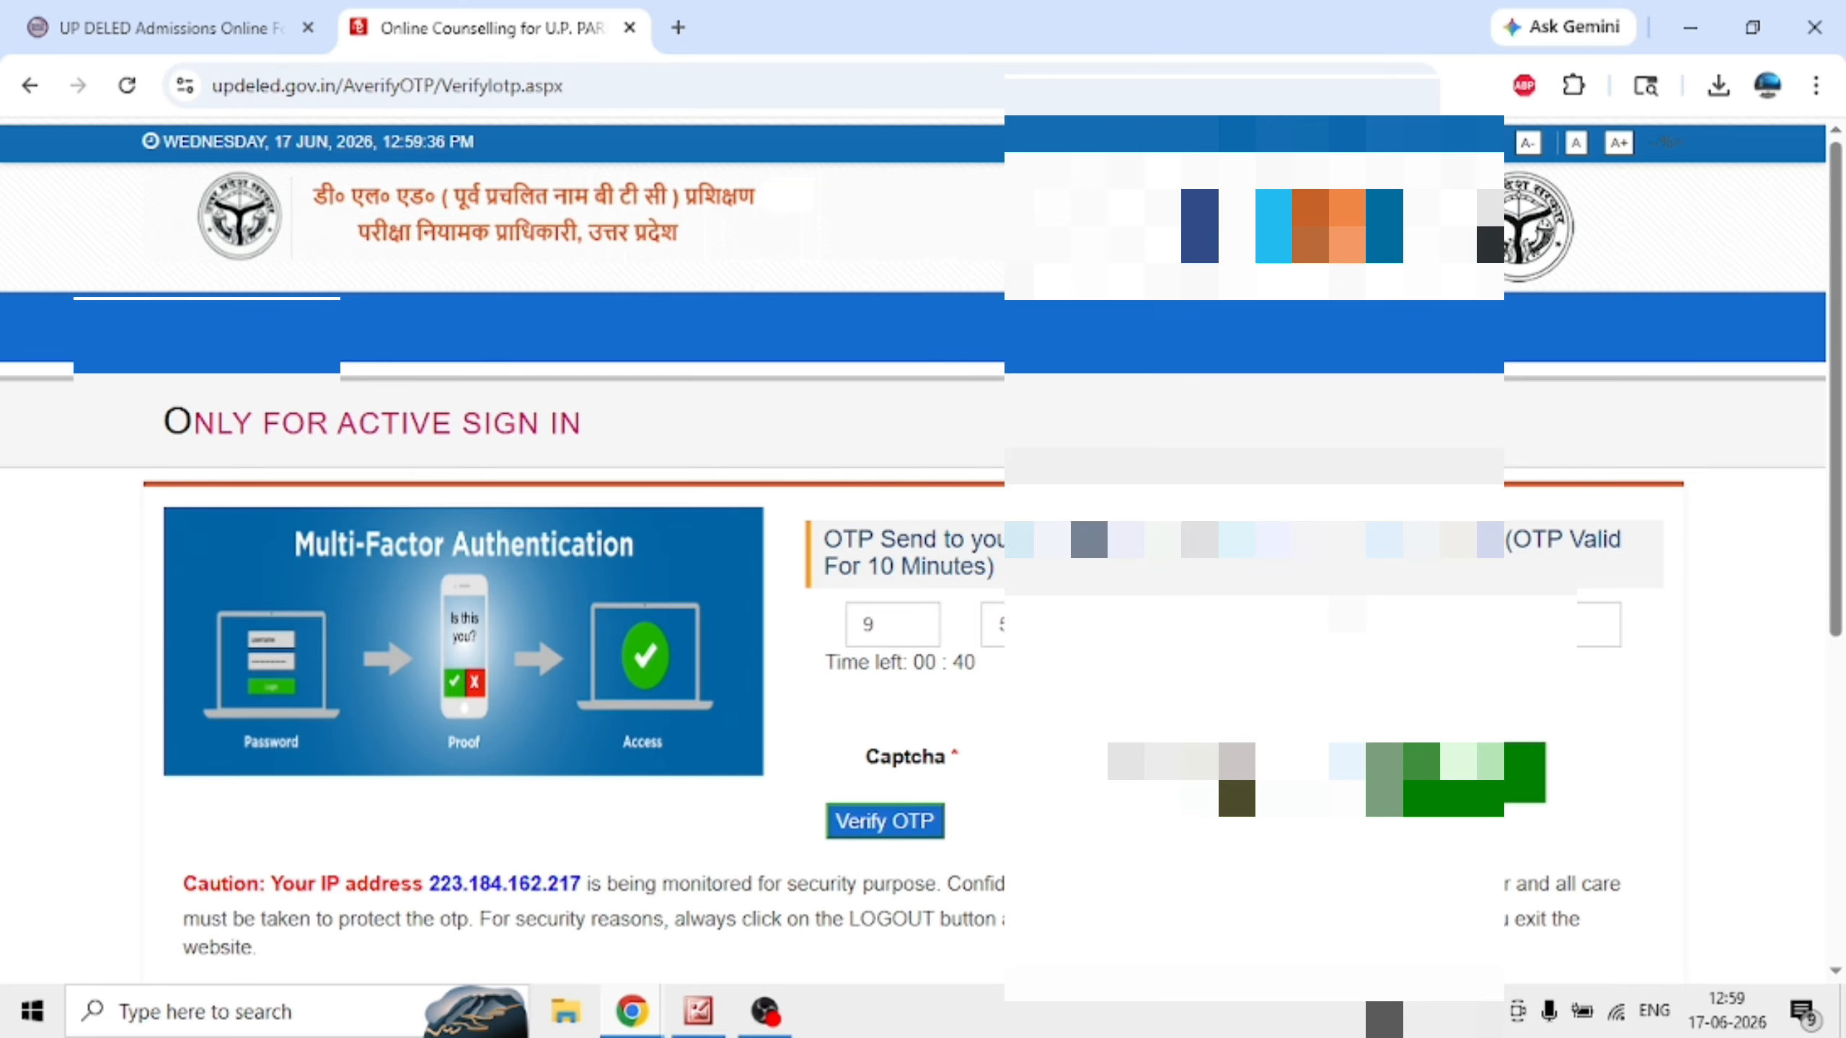
left_click(878, 821)
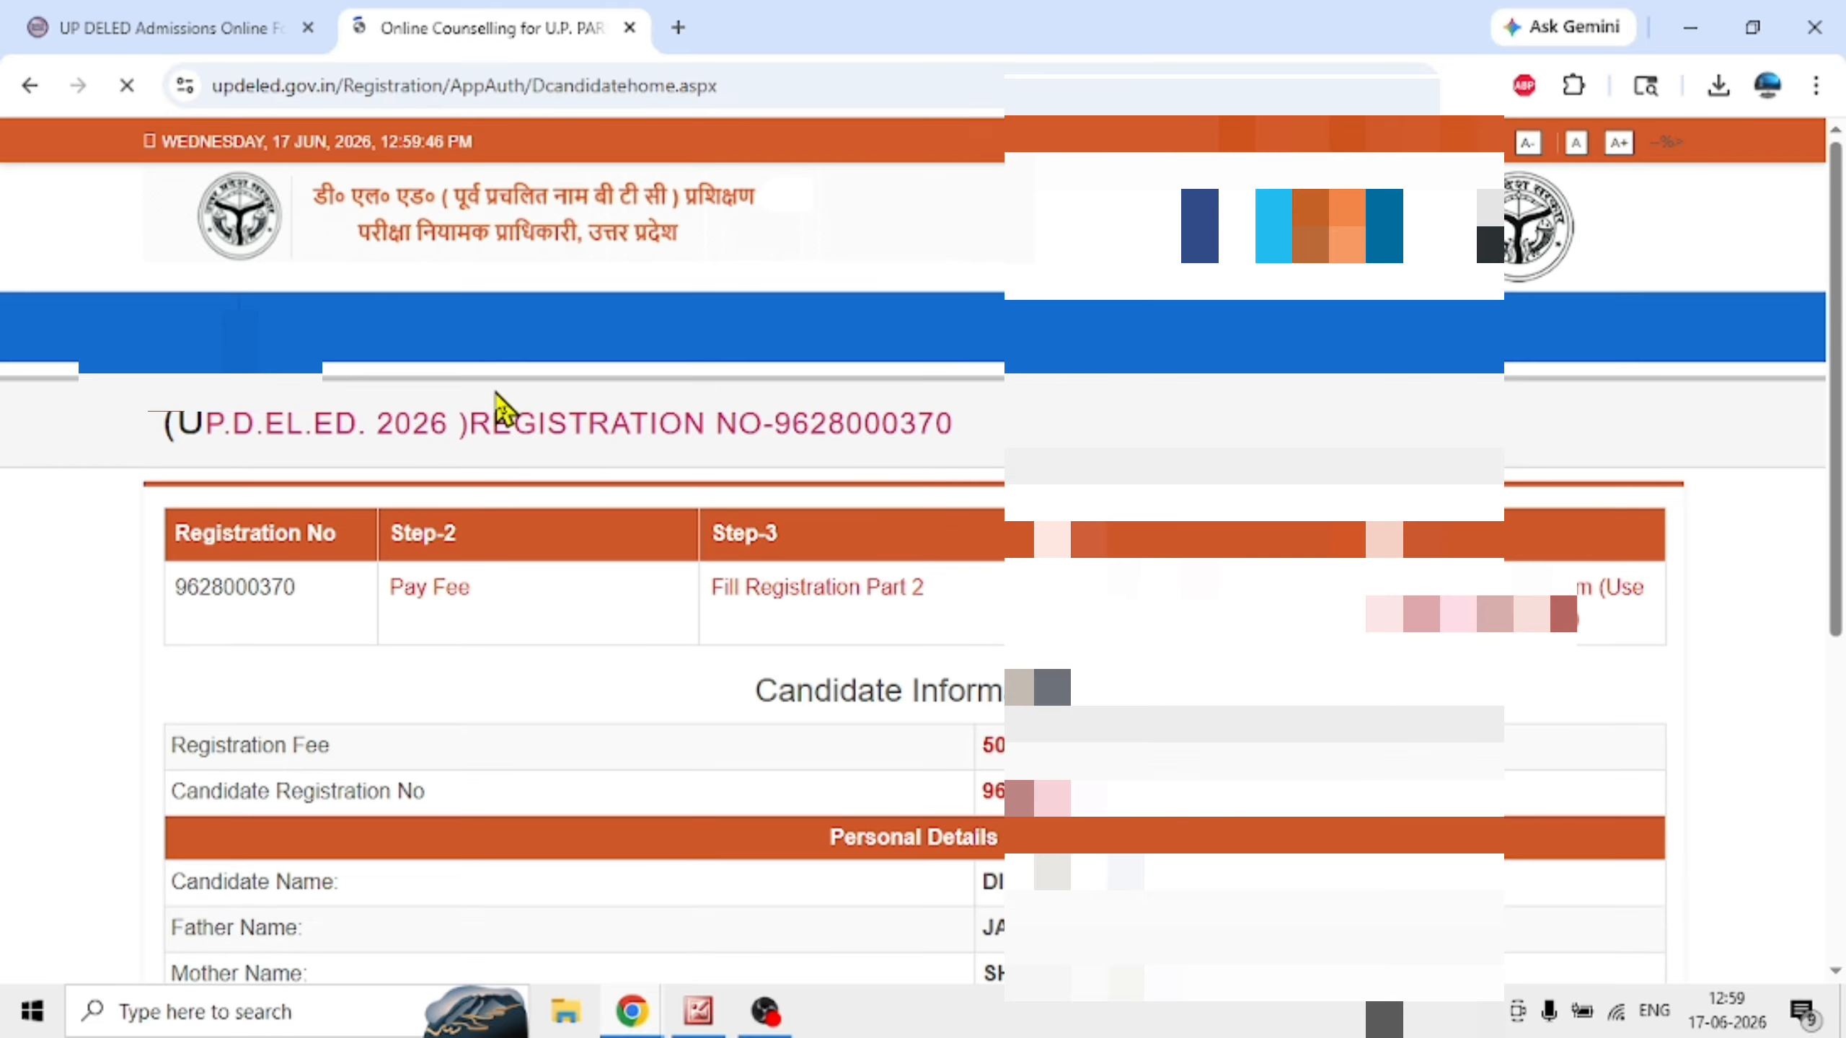
Step: Open the Step-2 Pay Fee link to reach the 500 registration fee page
scroll(523, 422, "down", 2)
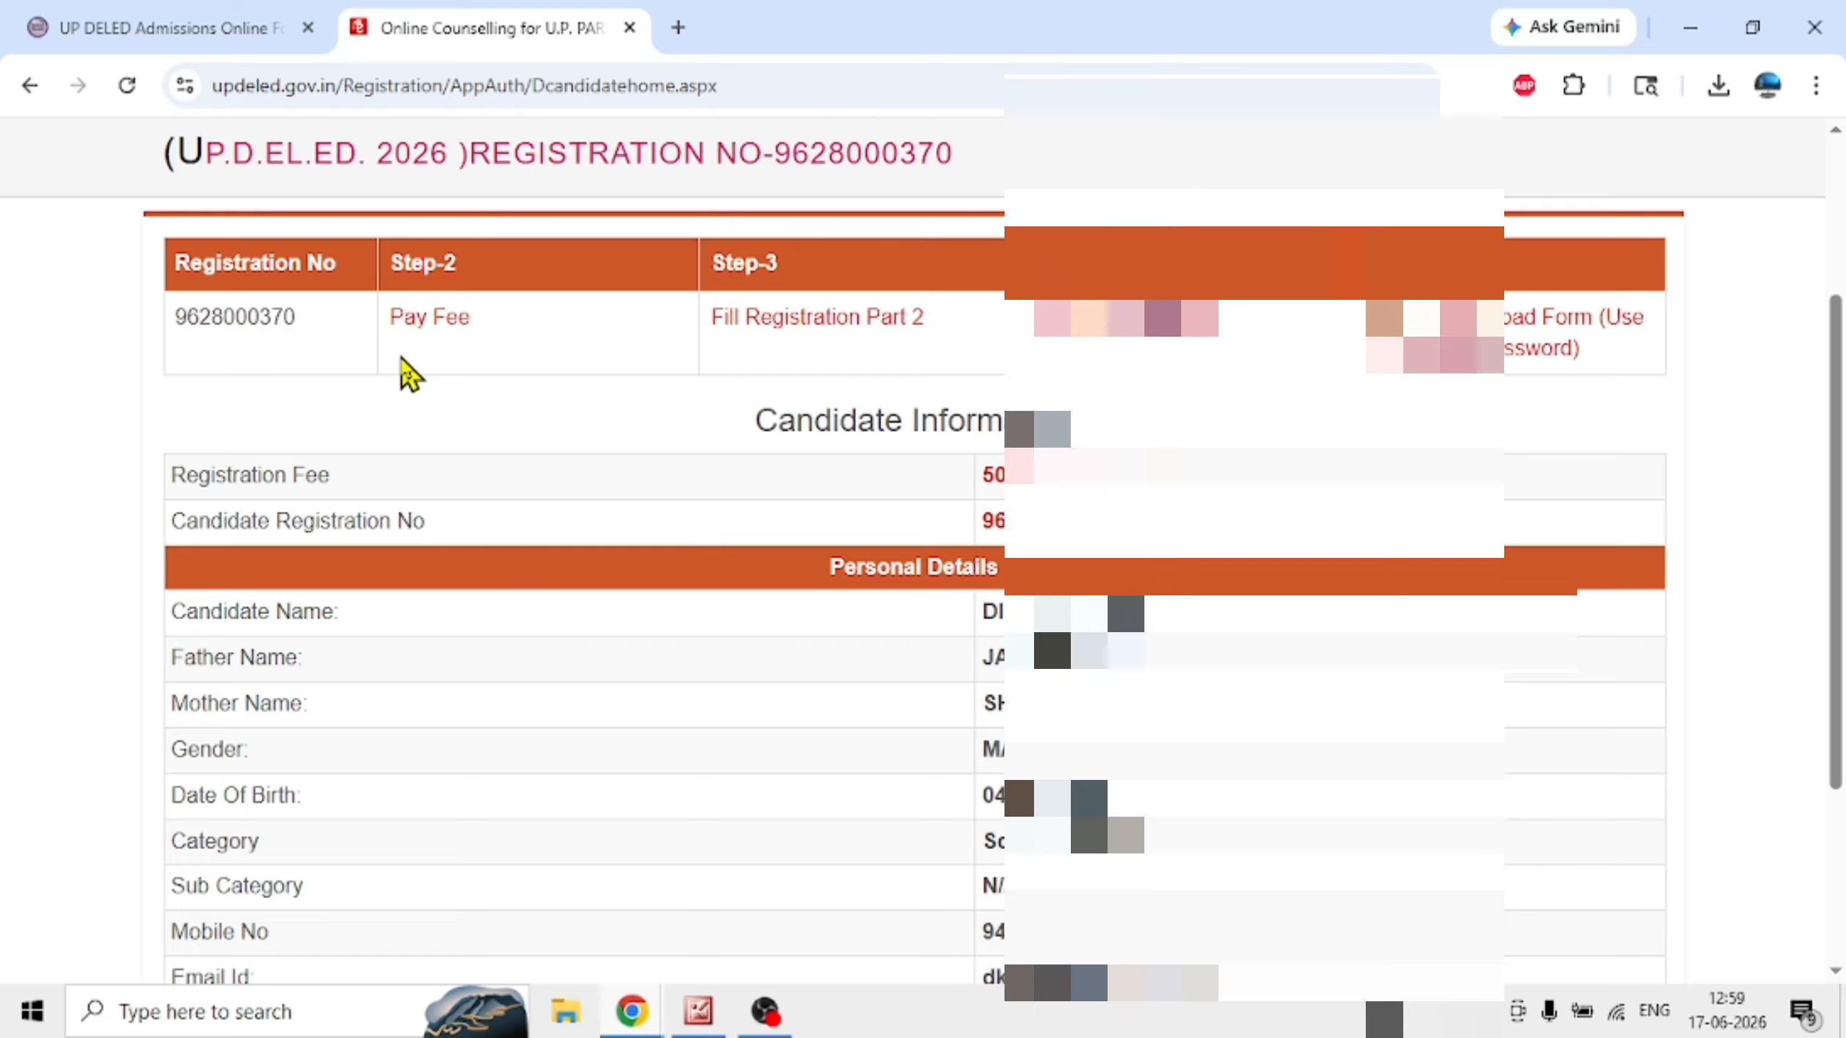
left_click(422, 322)
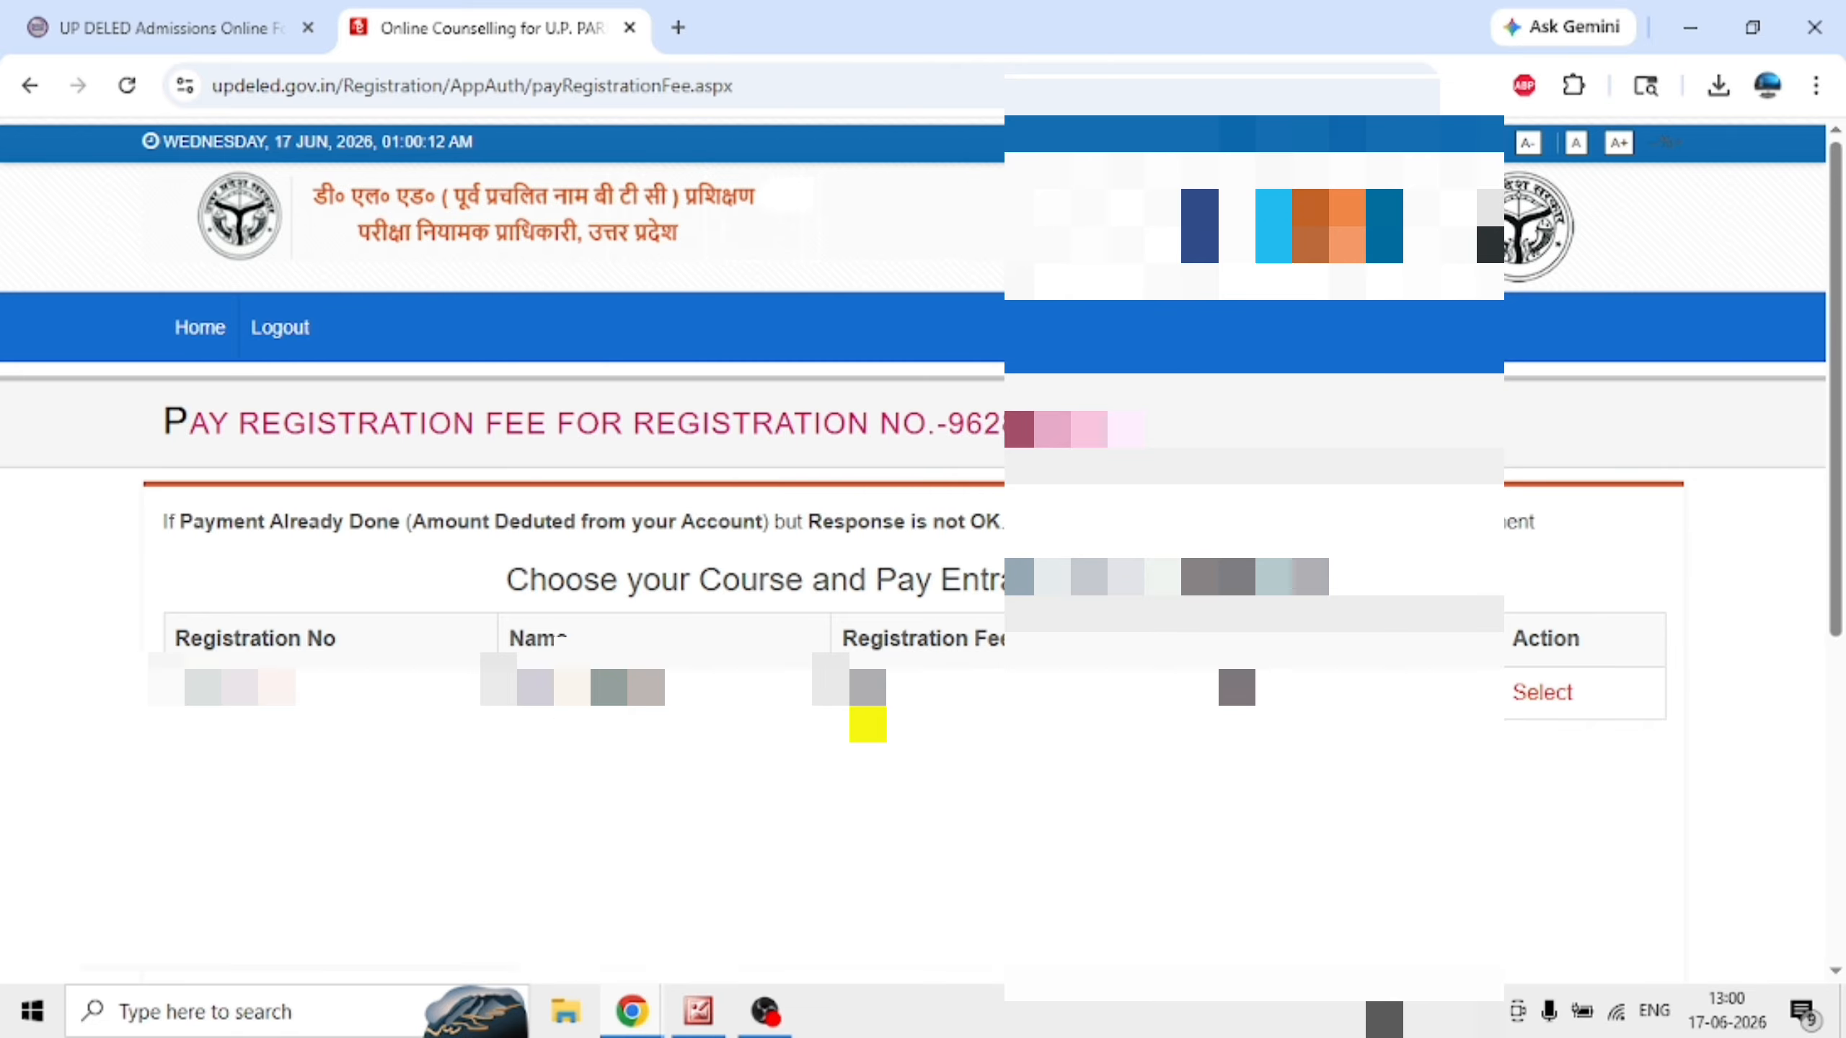
Step: Select the course, choose the Eazypay (ICICI) gateway and proceed to its Rs. 500 payment page
left_click(1542, 692)
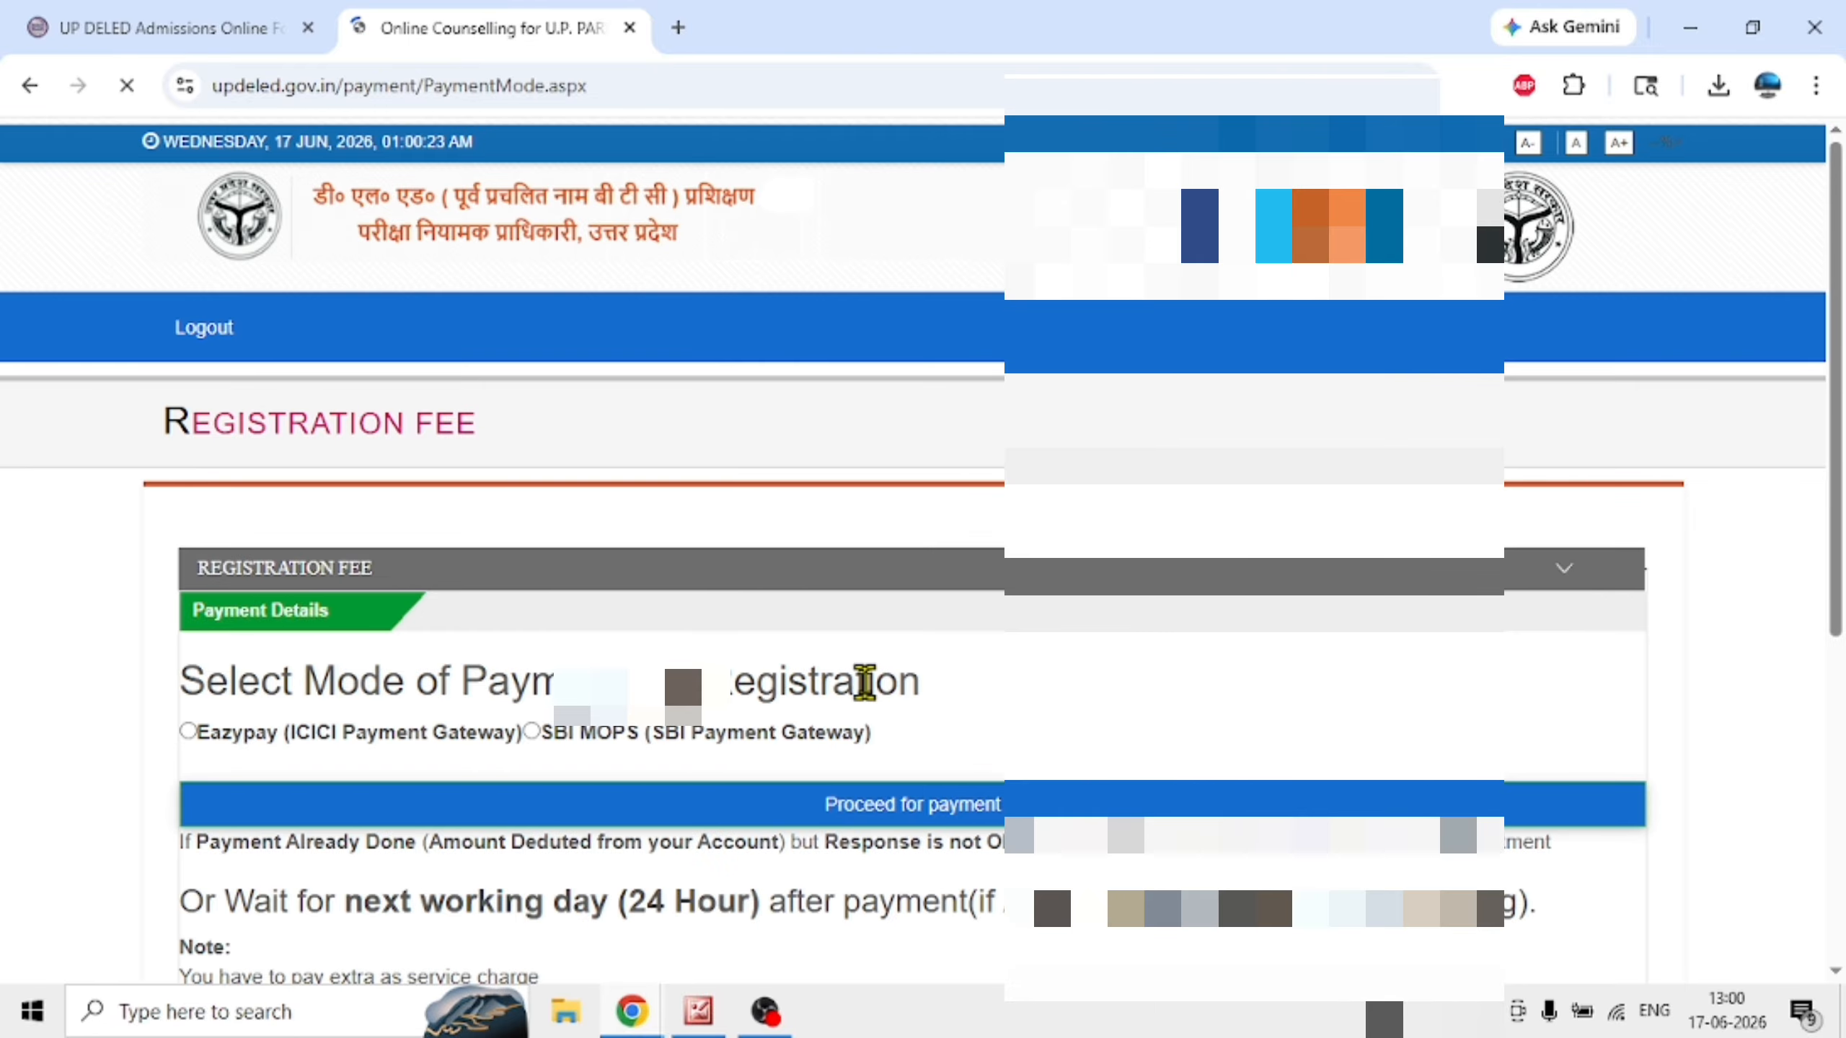
scroll(190, 605, "down", 2)
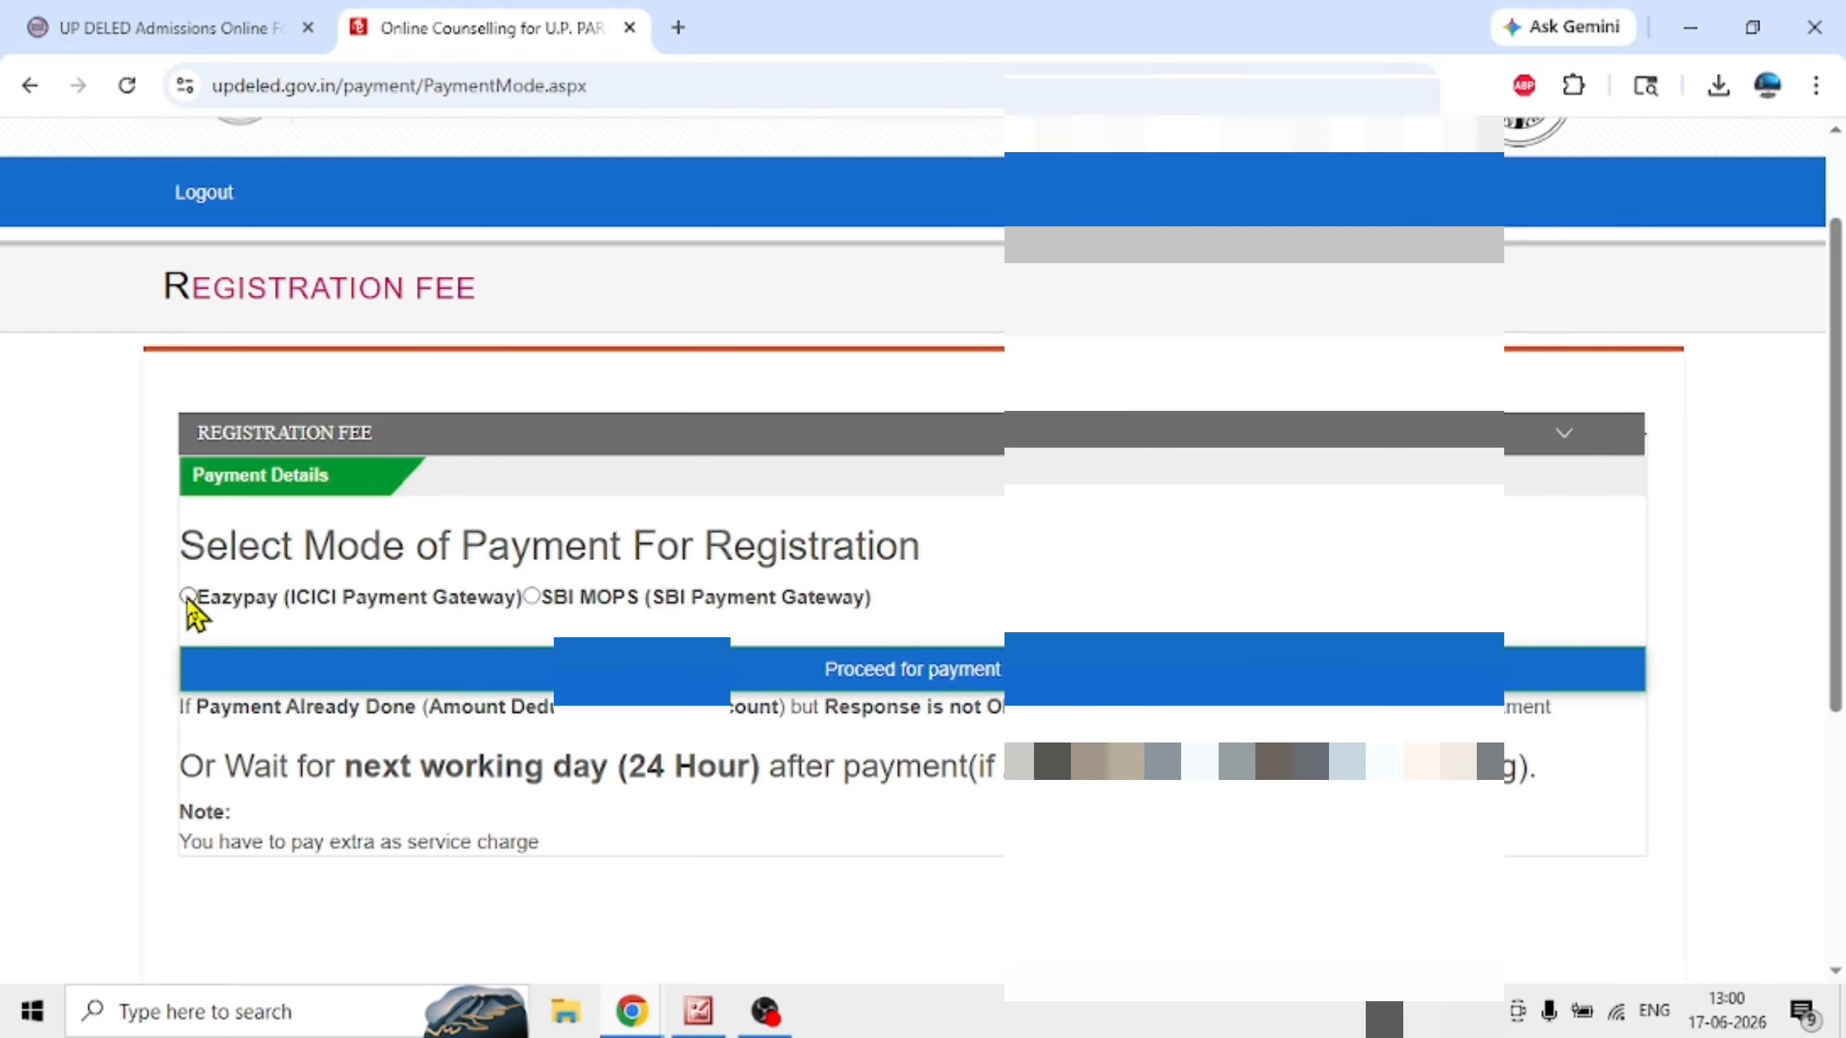
left_click(188, 596)
scroll(215, 774, "down", 4)
scroll(530, 752, "up", 2)
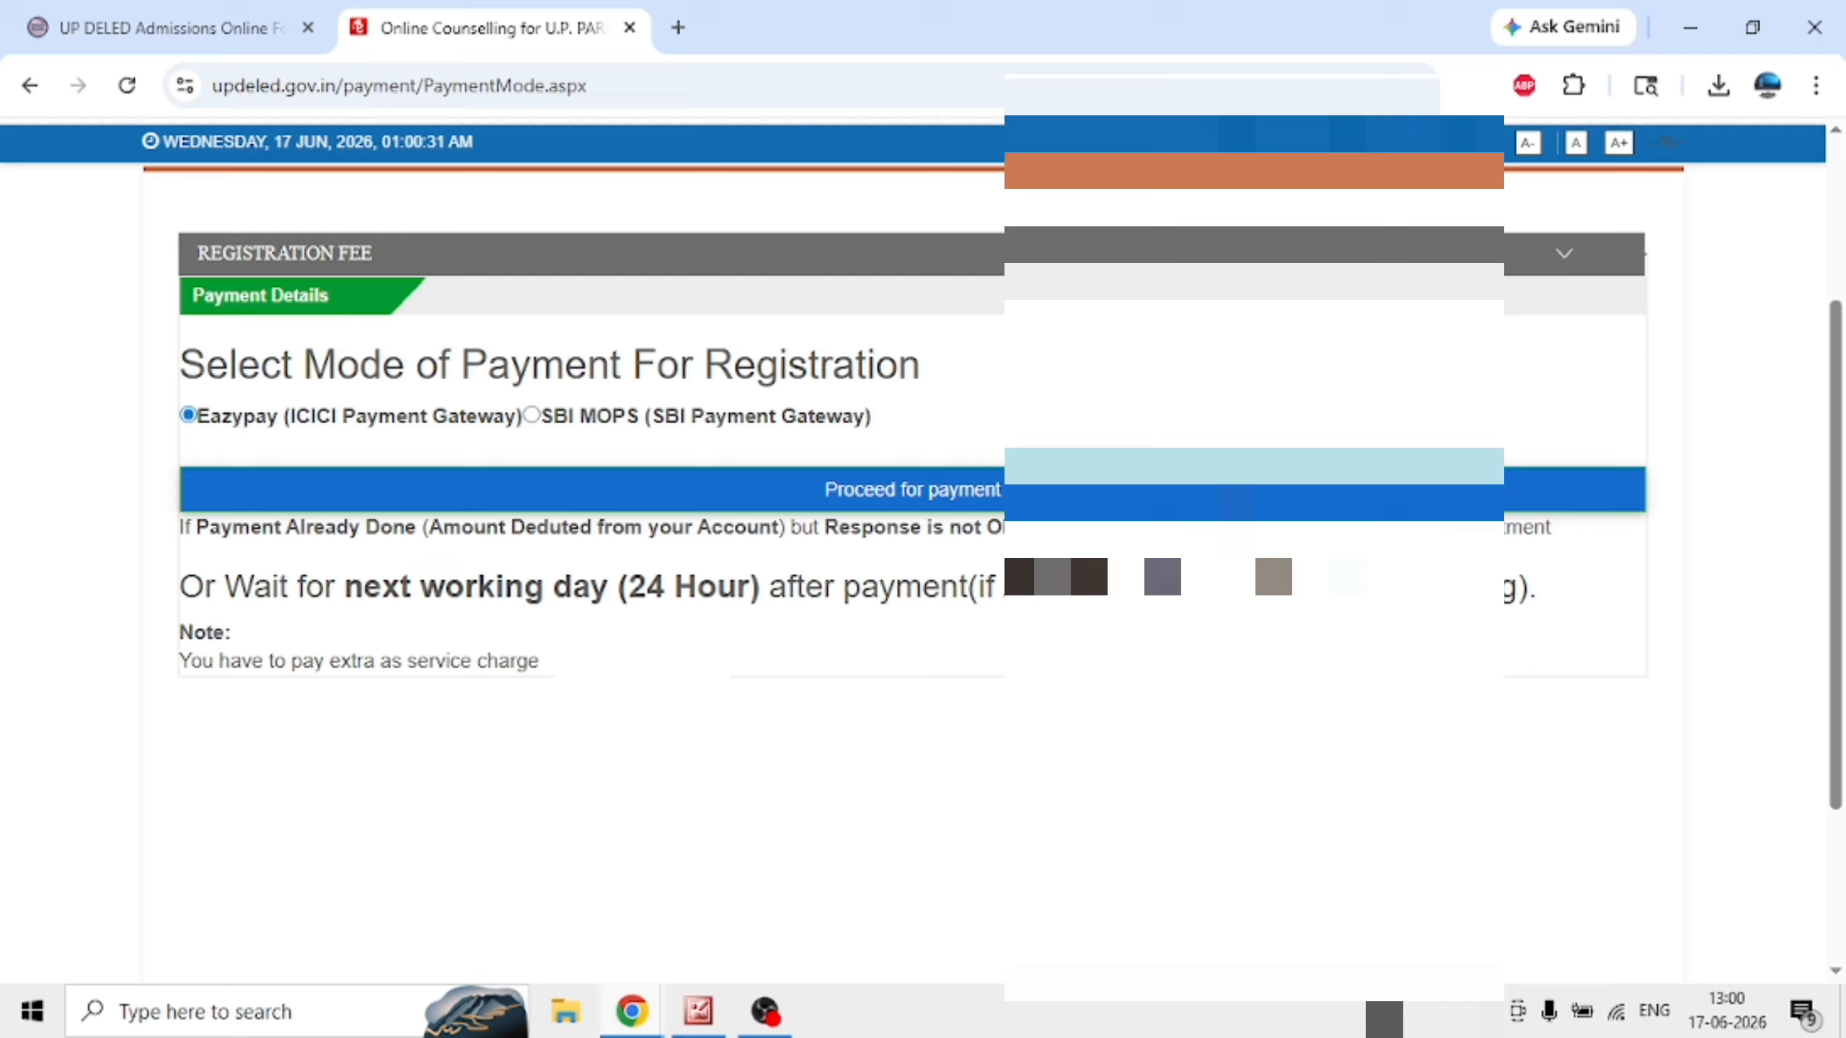
left_click(901, 506)
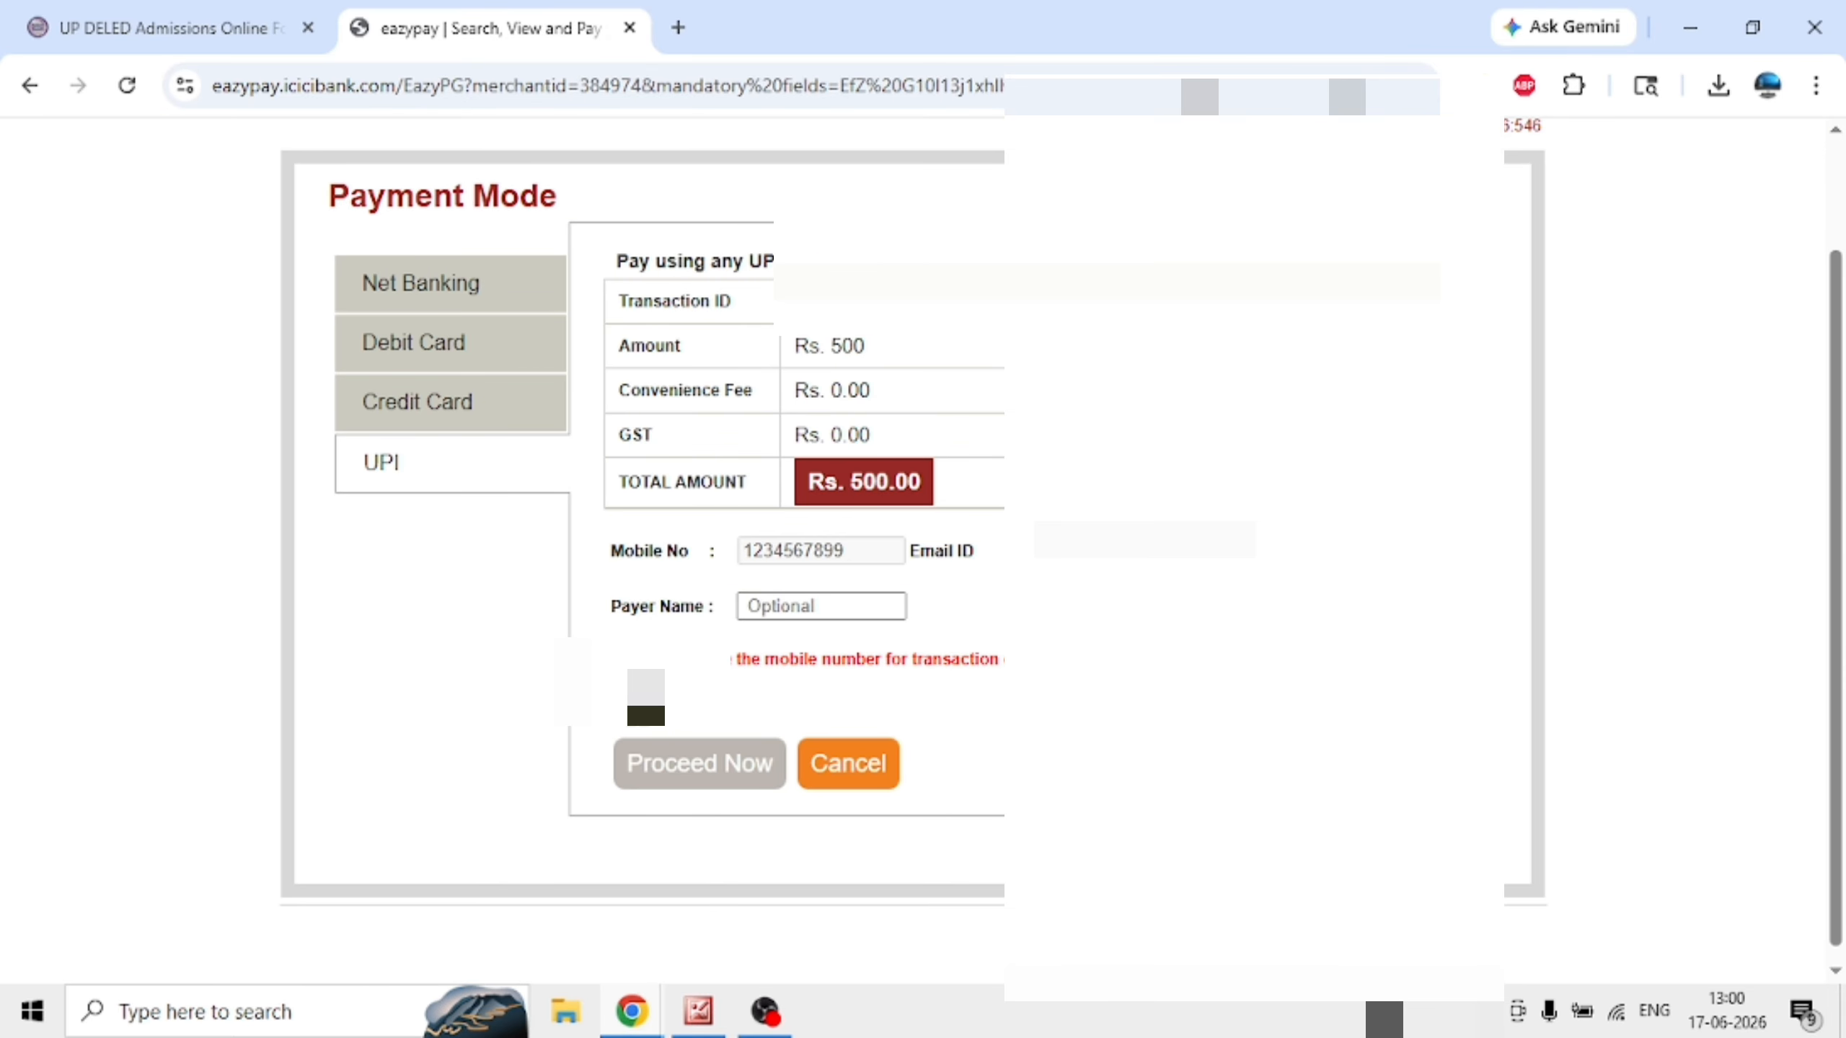
Step: Generate the UPI QR code for the ₹500 fee on the Eazypay UPI tab
left_click(699, 777)
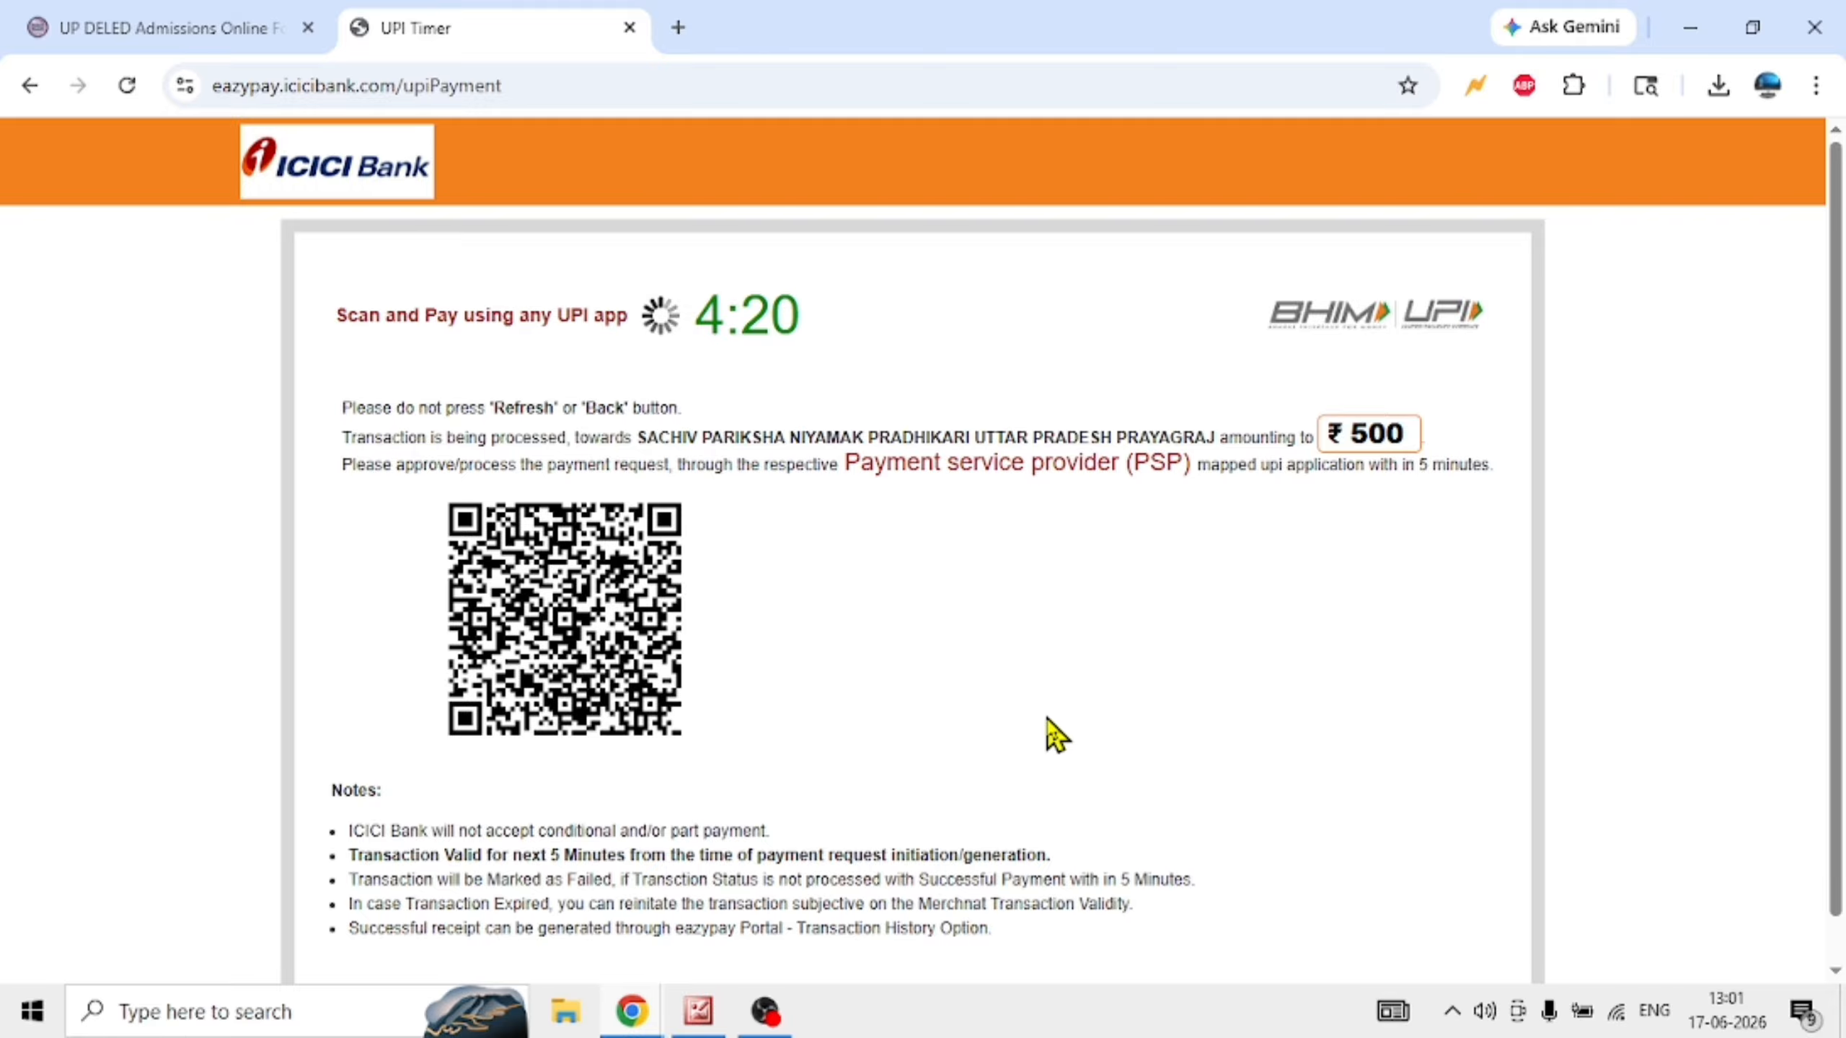
scroll(1080, 748, "down", 1)
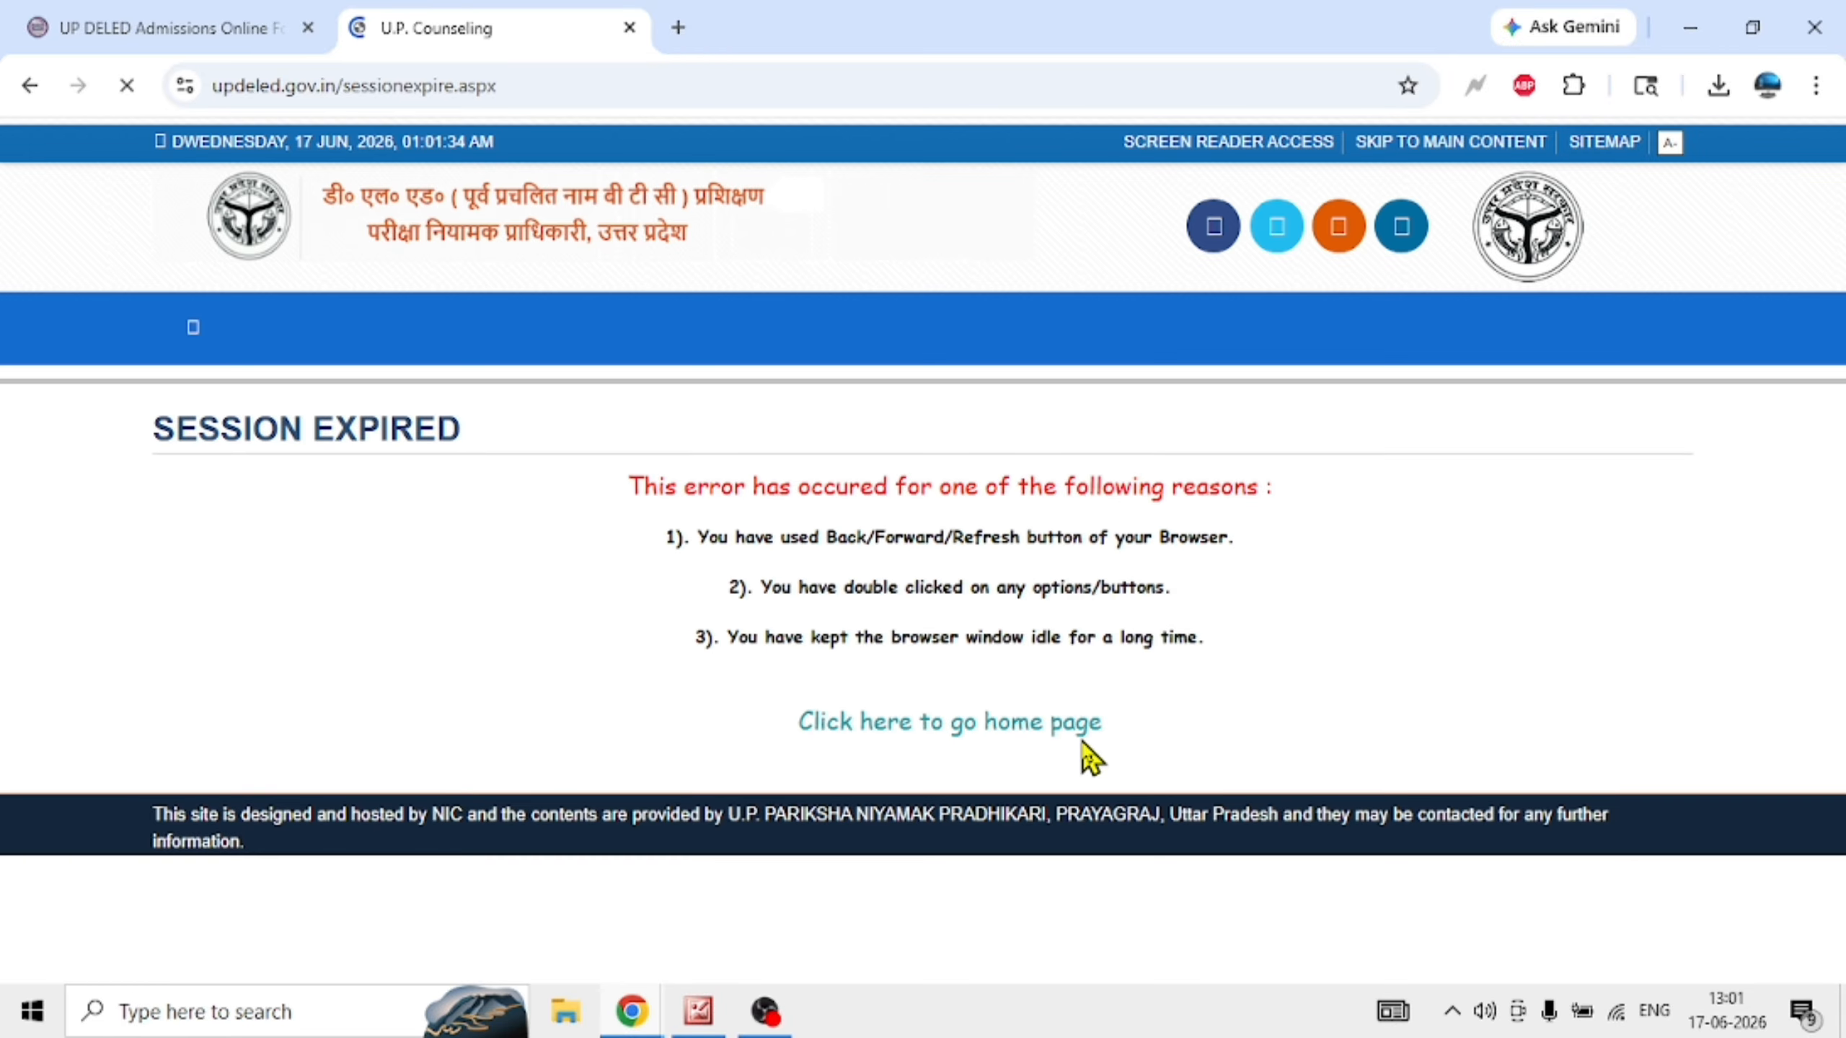
Step: Return to the portal home page and open U.P.D.EL.ED. Registered User Activities
left_click(901, 727)
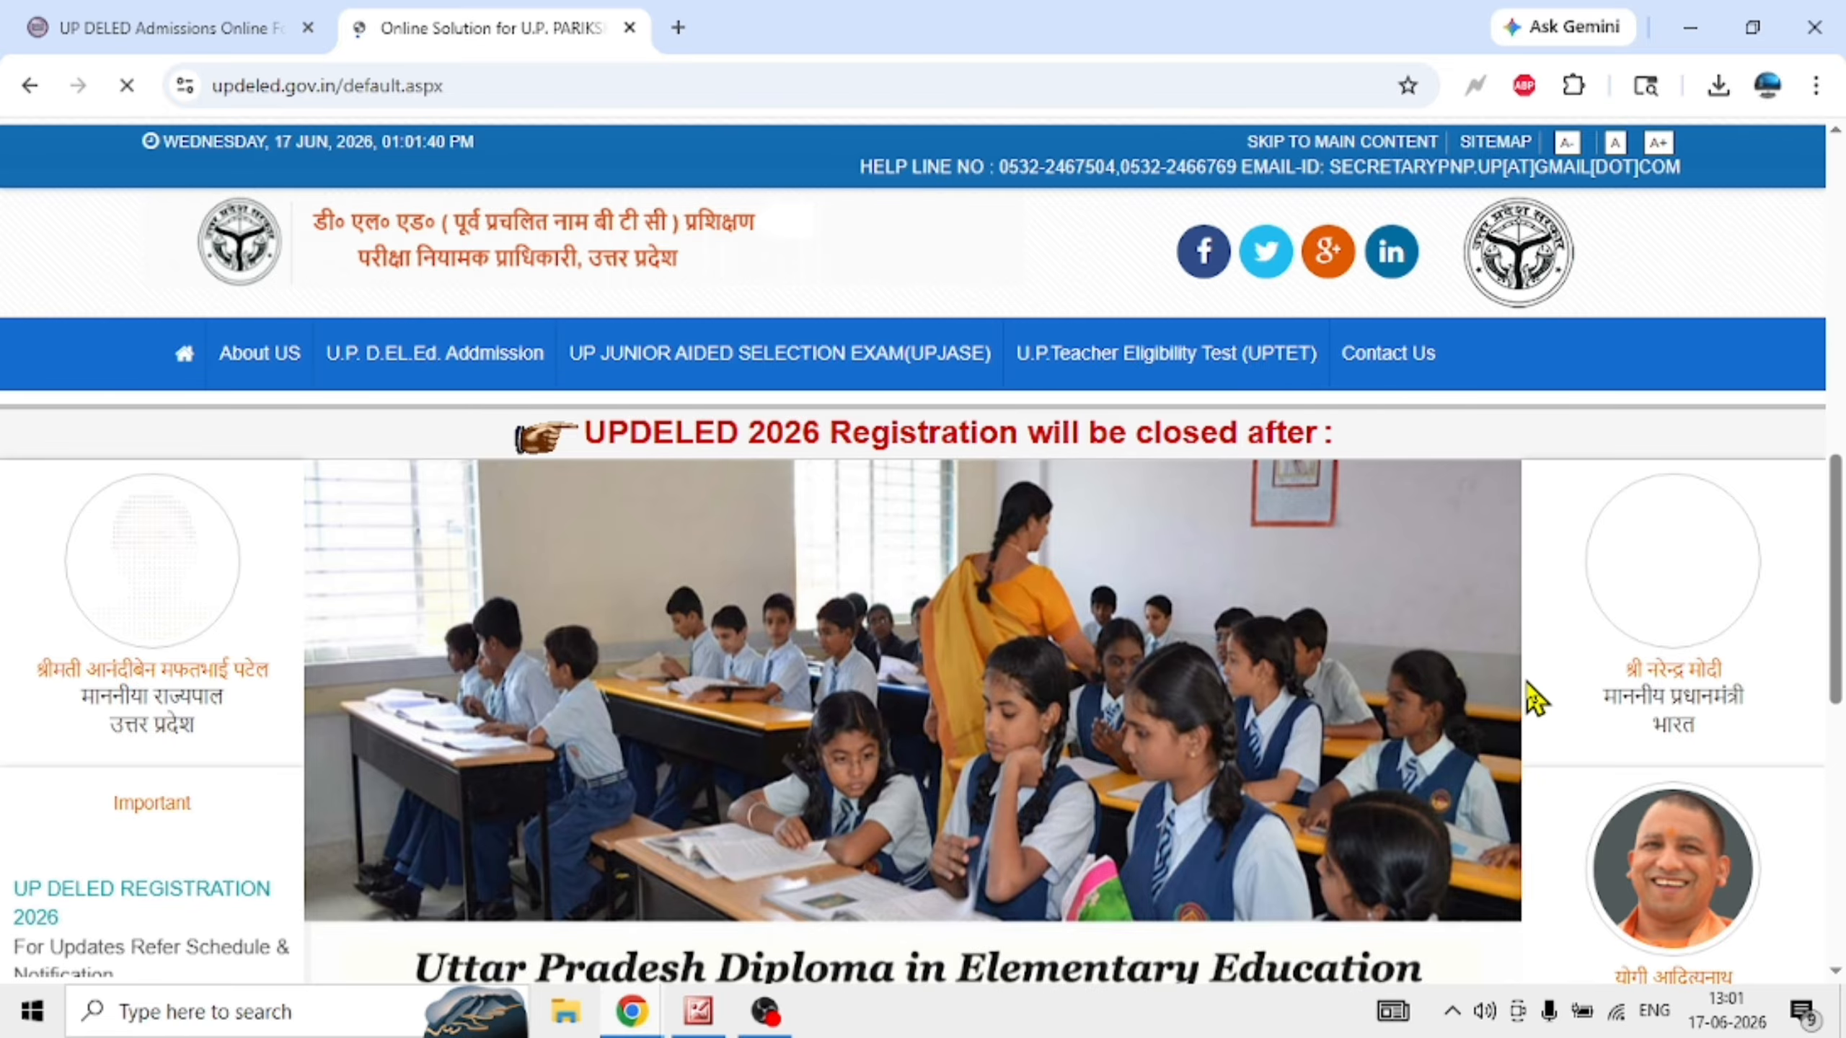
scroll(1534, 699, "down", 7)
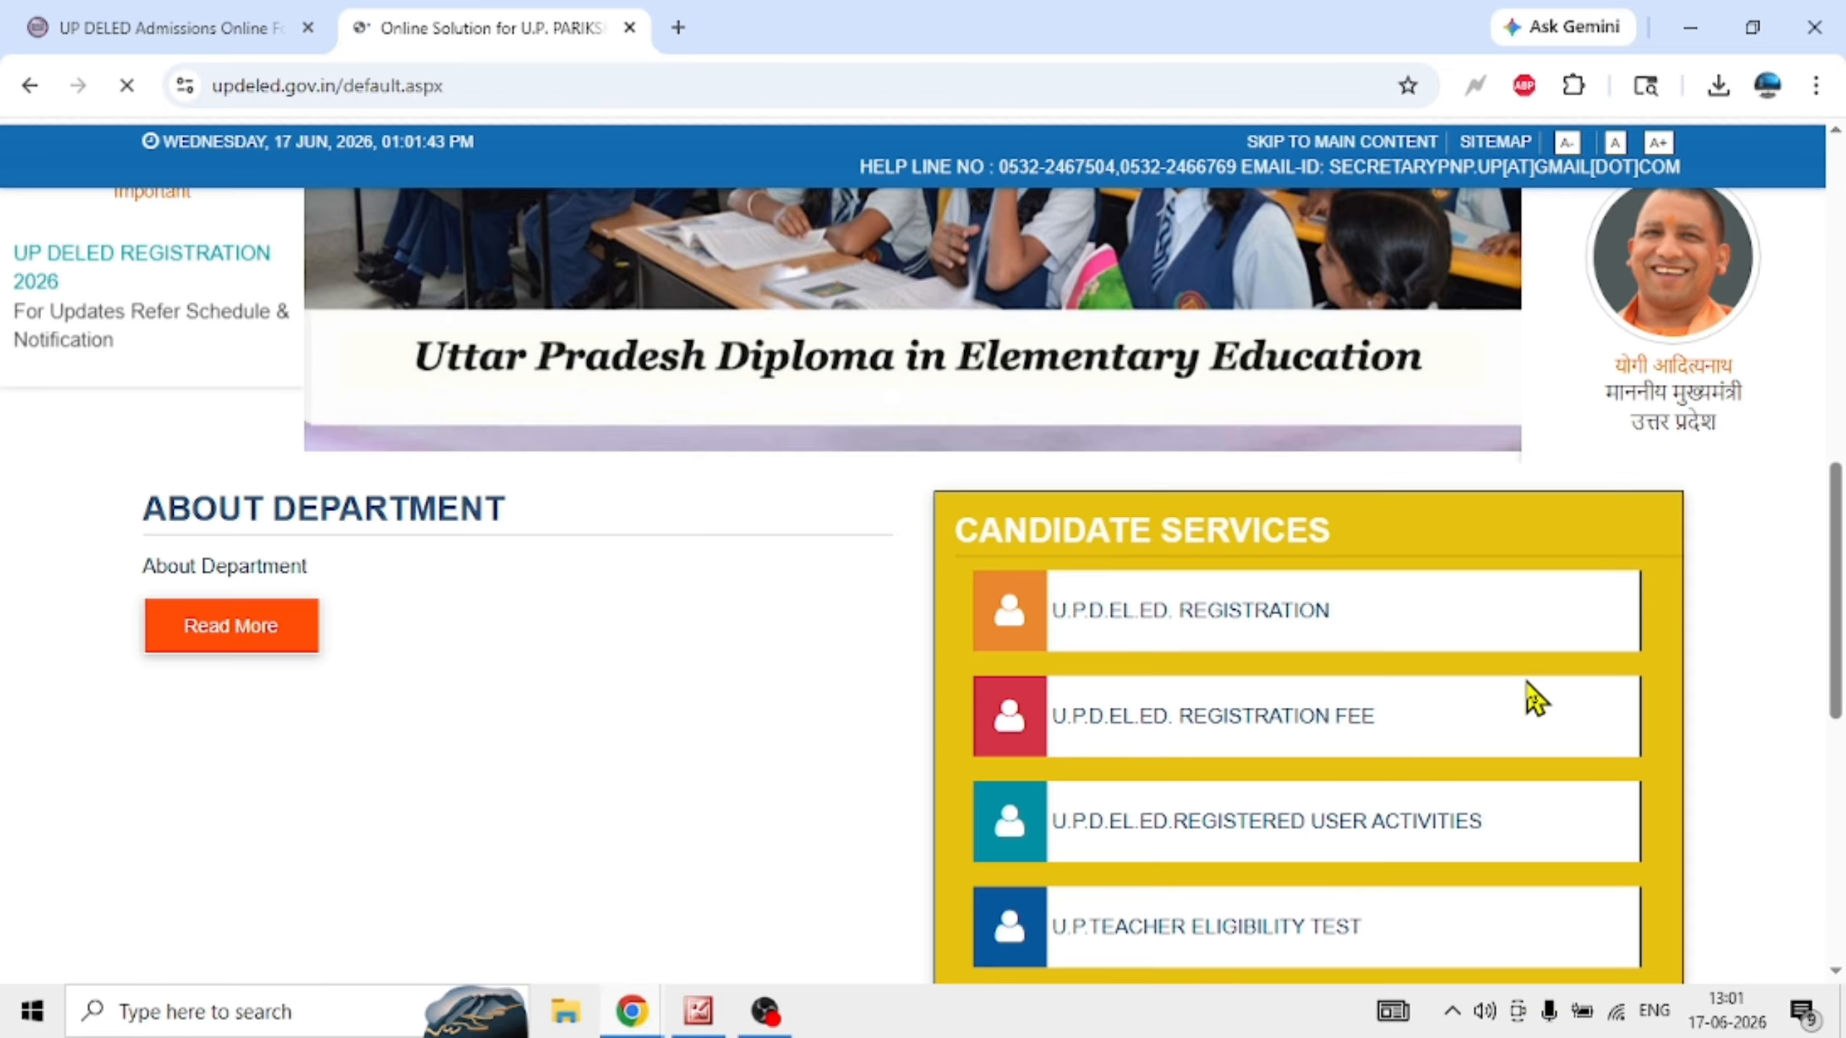
scroll(1534, 699, "down", 5)
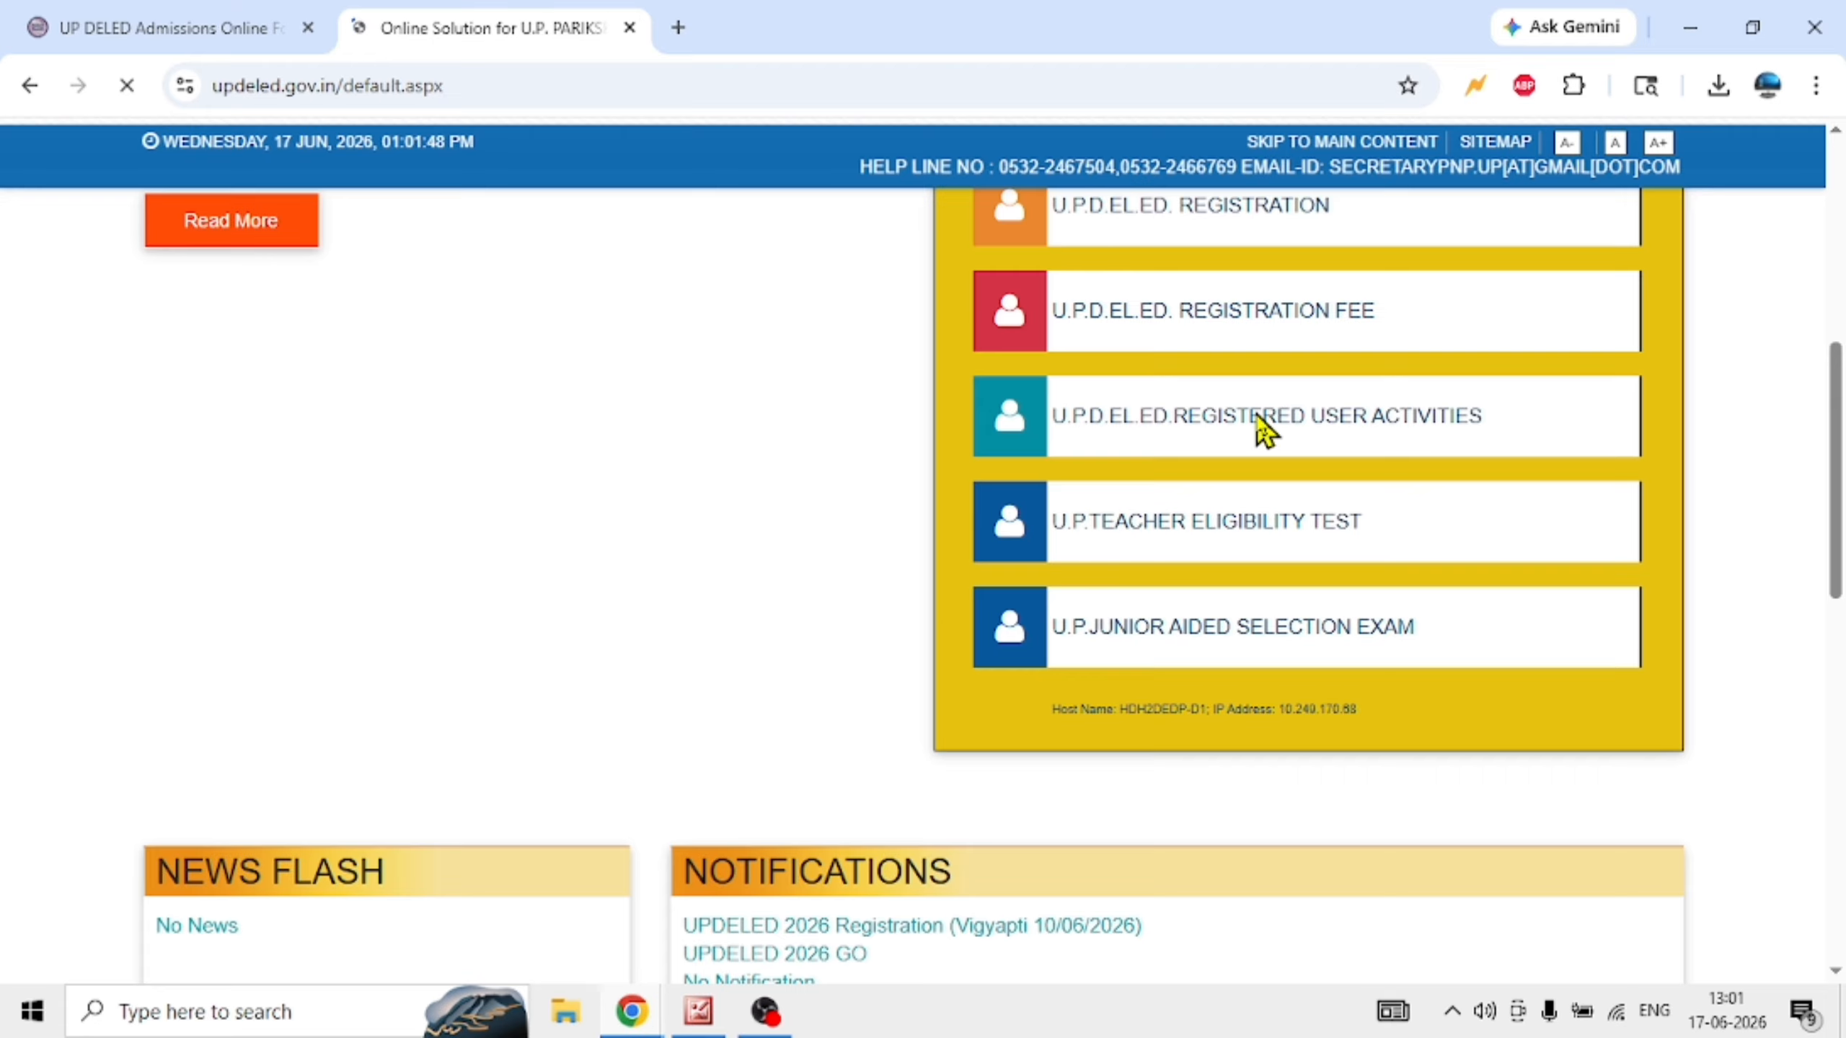
scroll(1262, 431, "up", 2)
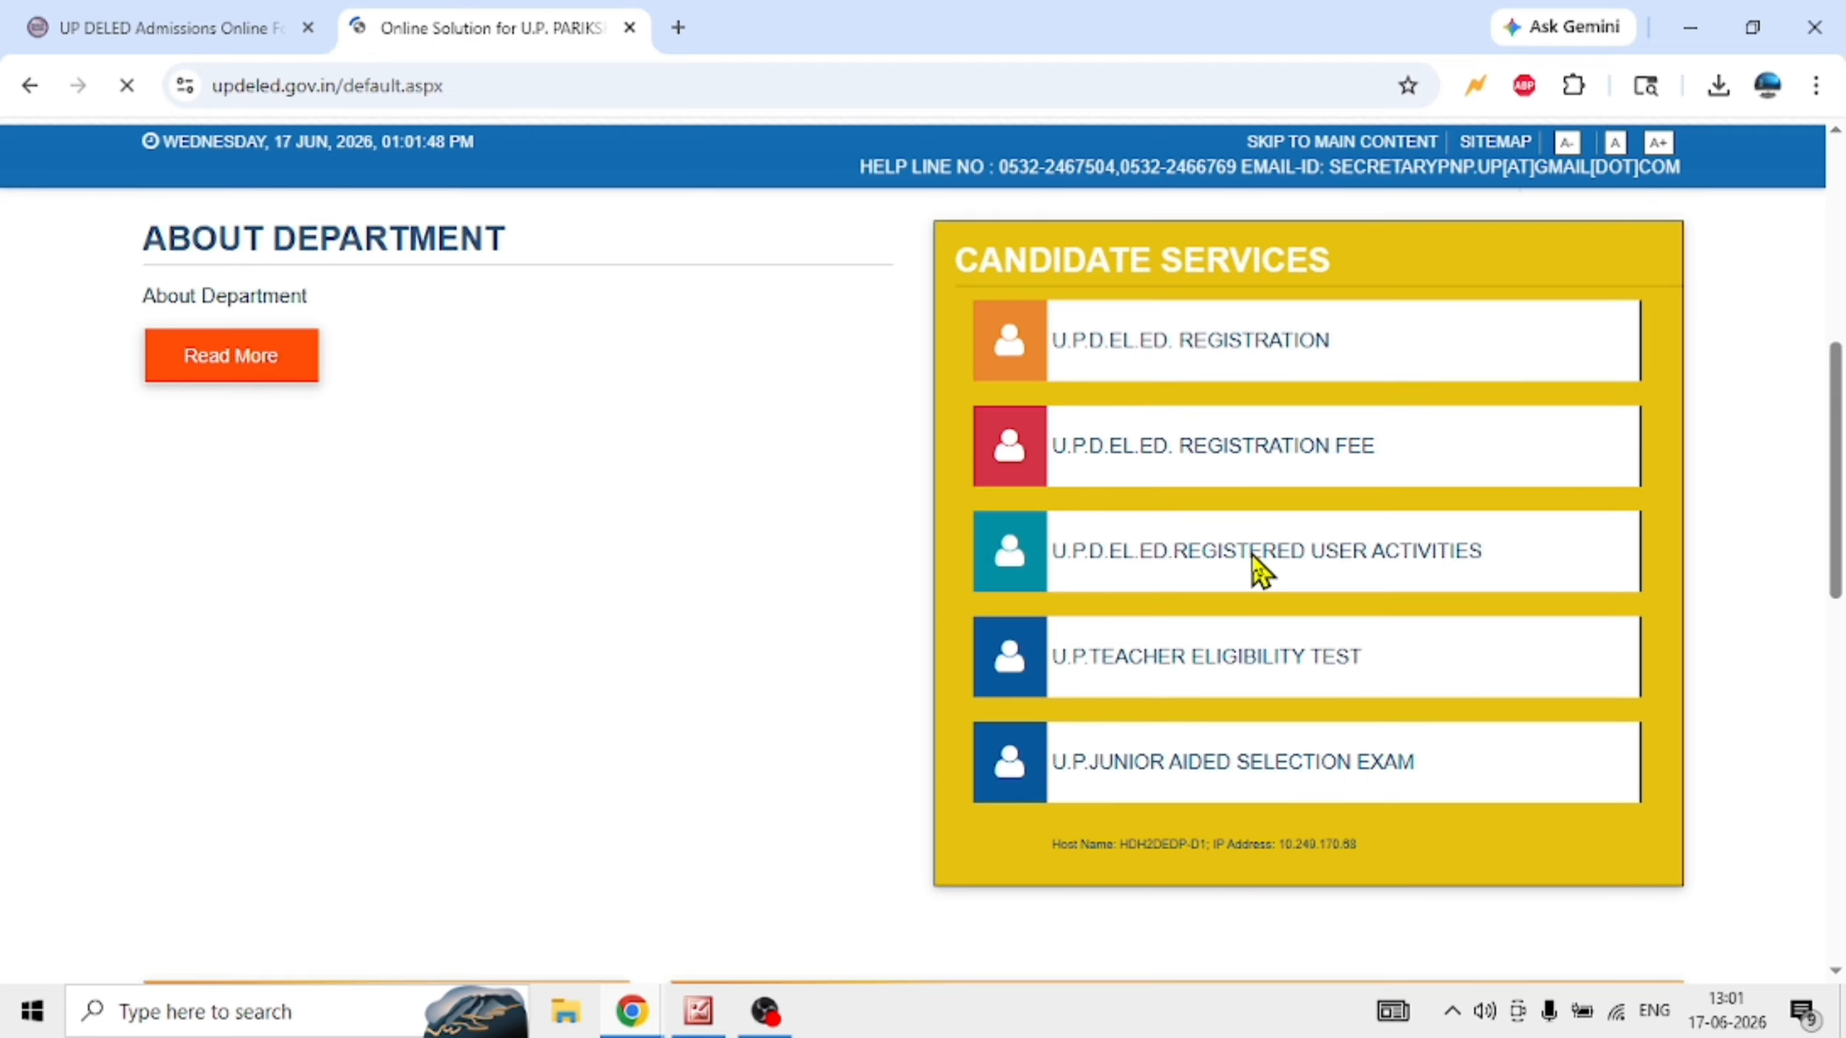
scroll(1252, 554, "up", 2)
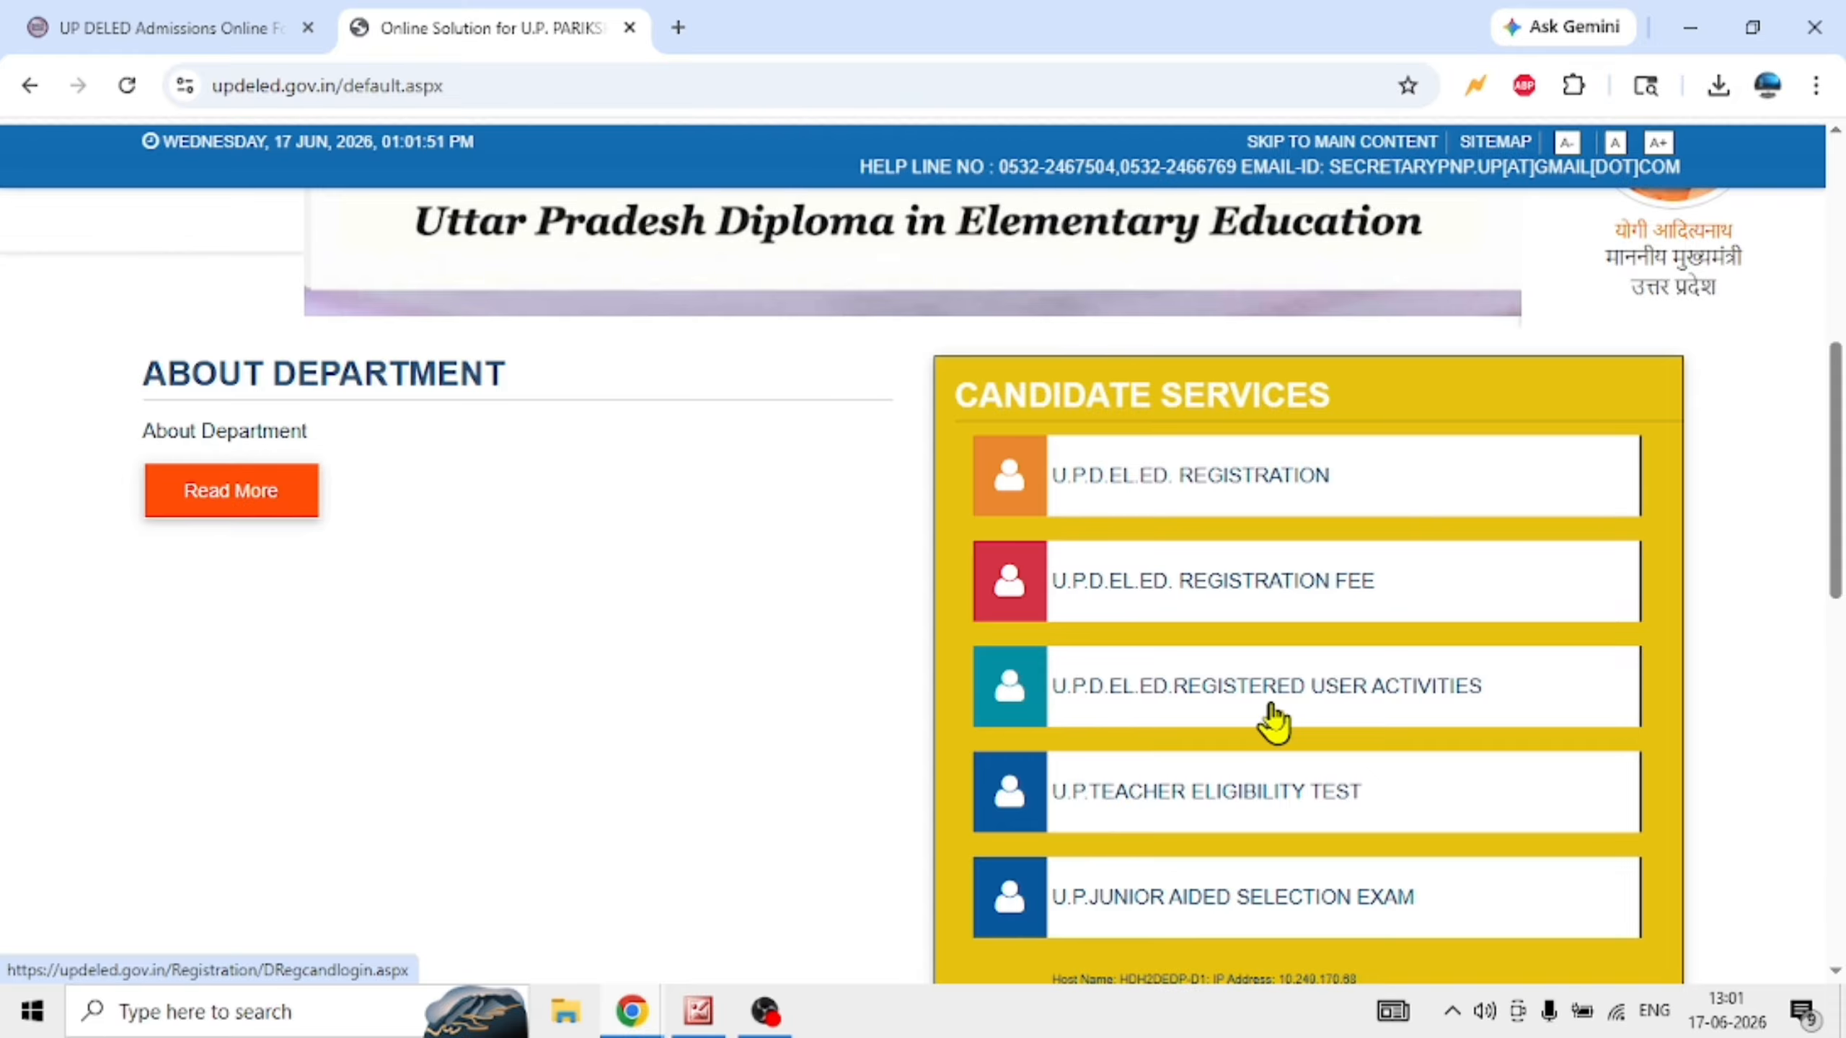
left_click(1271, 706)
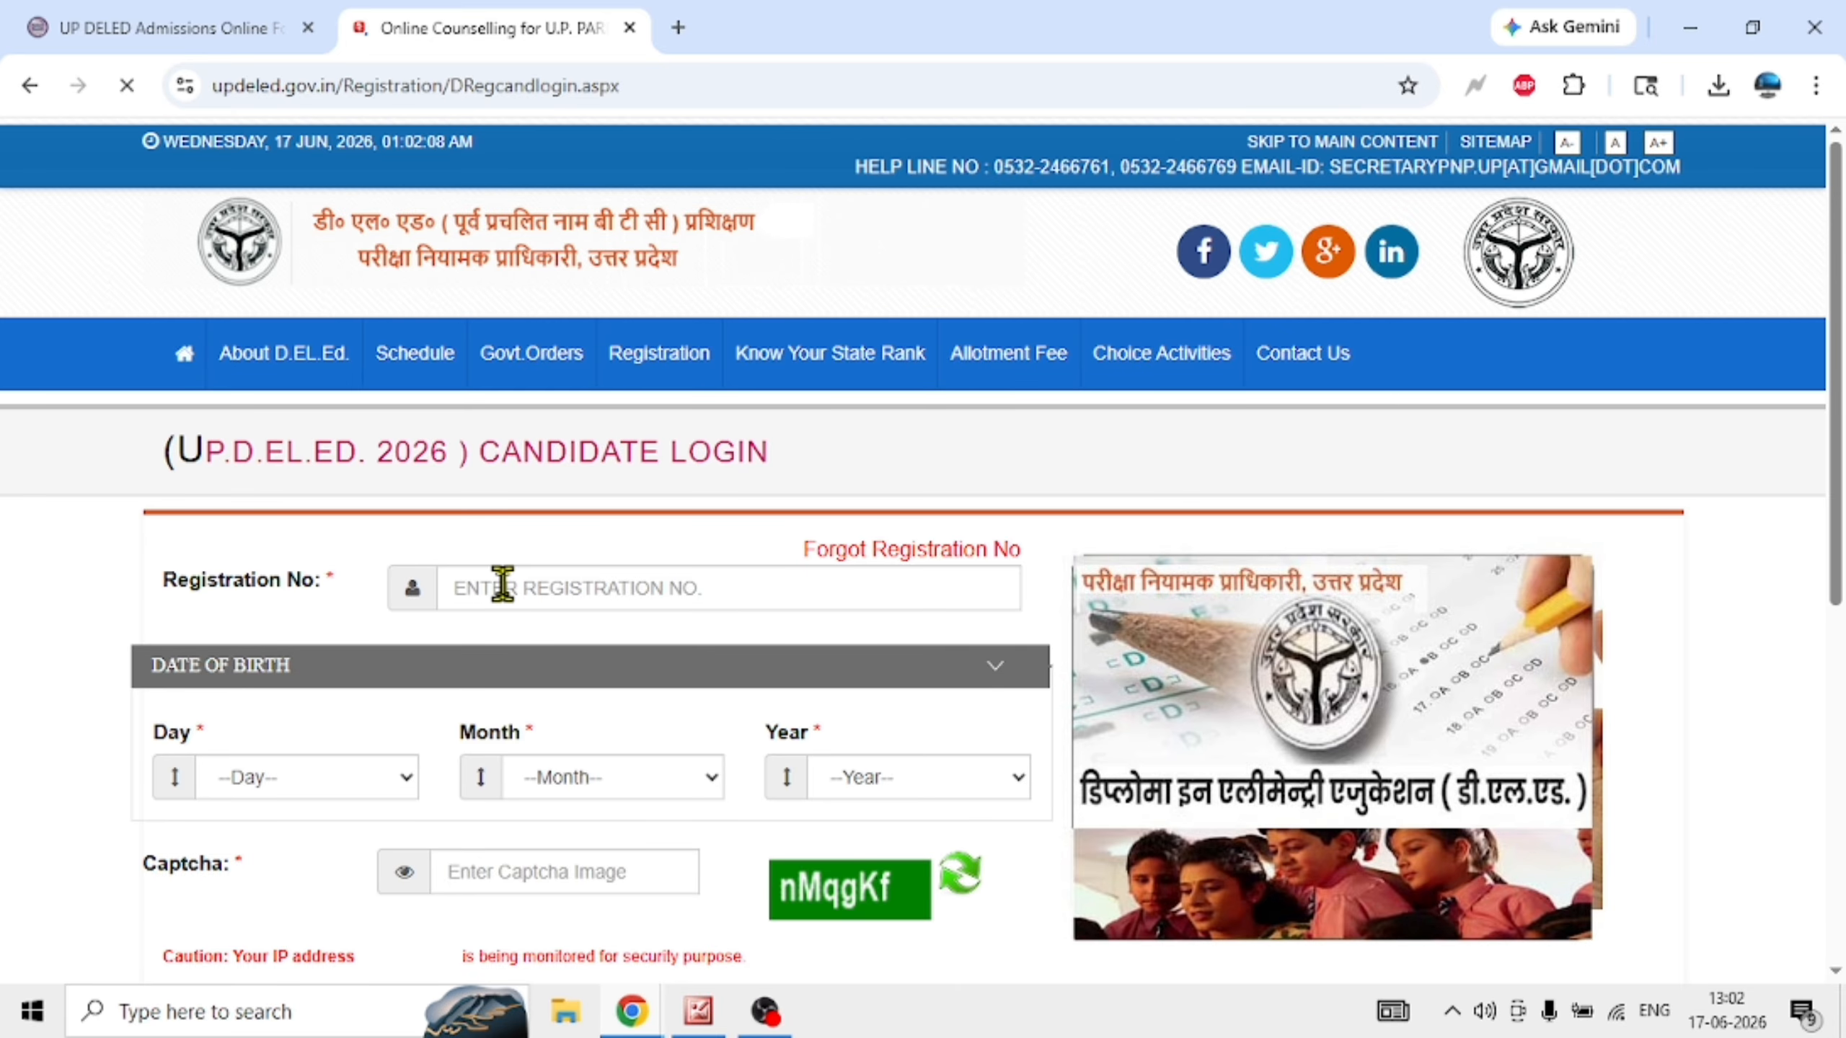
Step: Enter the candidate's registration number and pick their date of birth from the Day, Month and Year lists
left_click(501, 586)
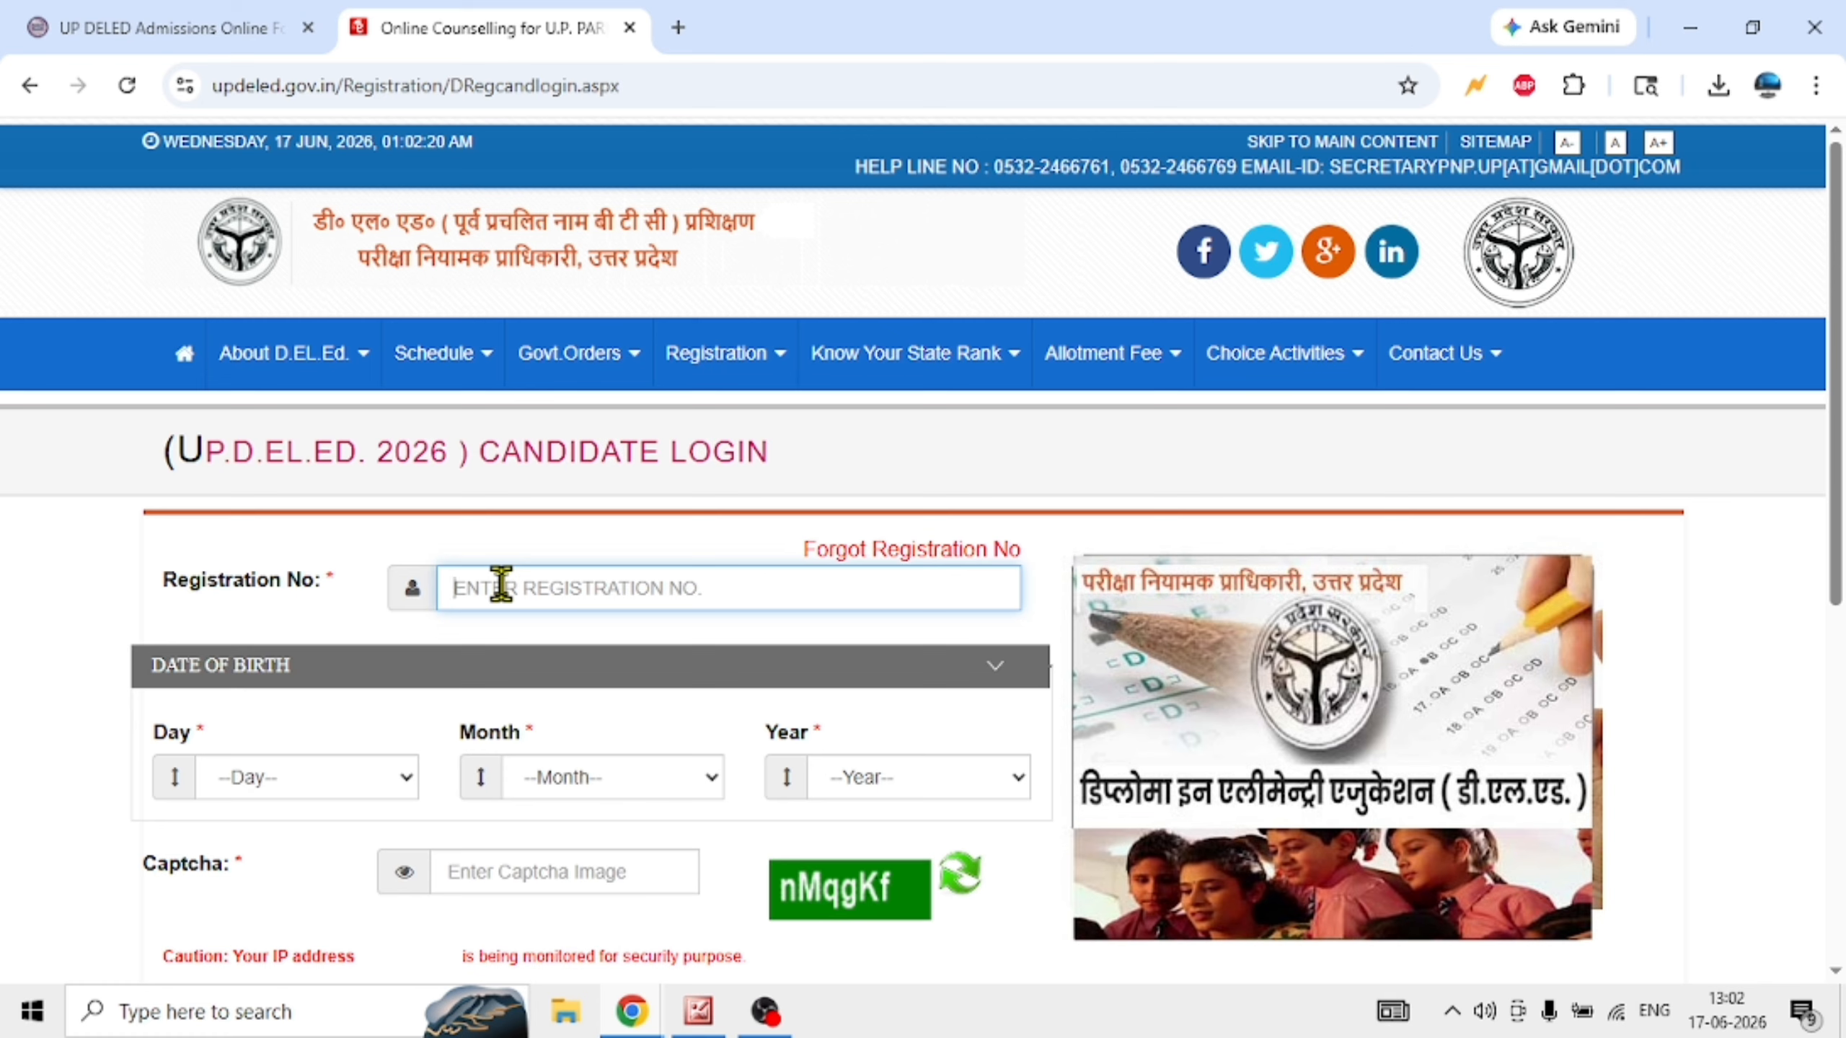
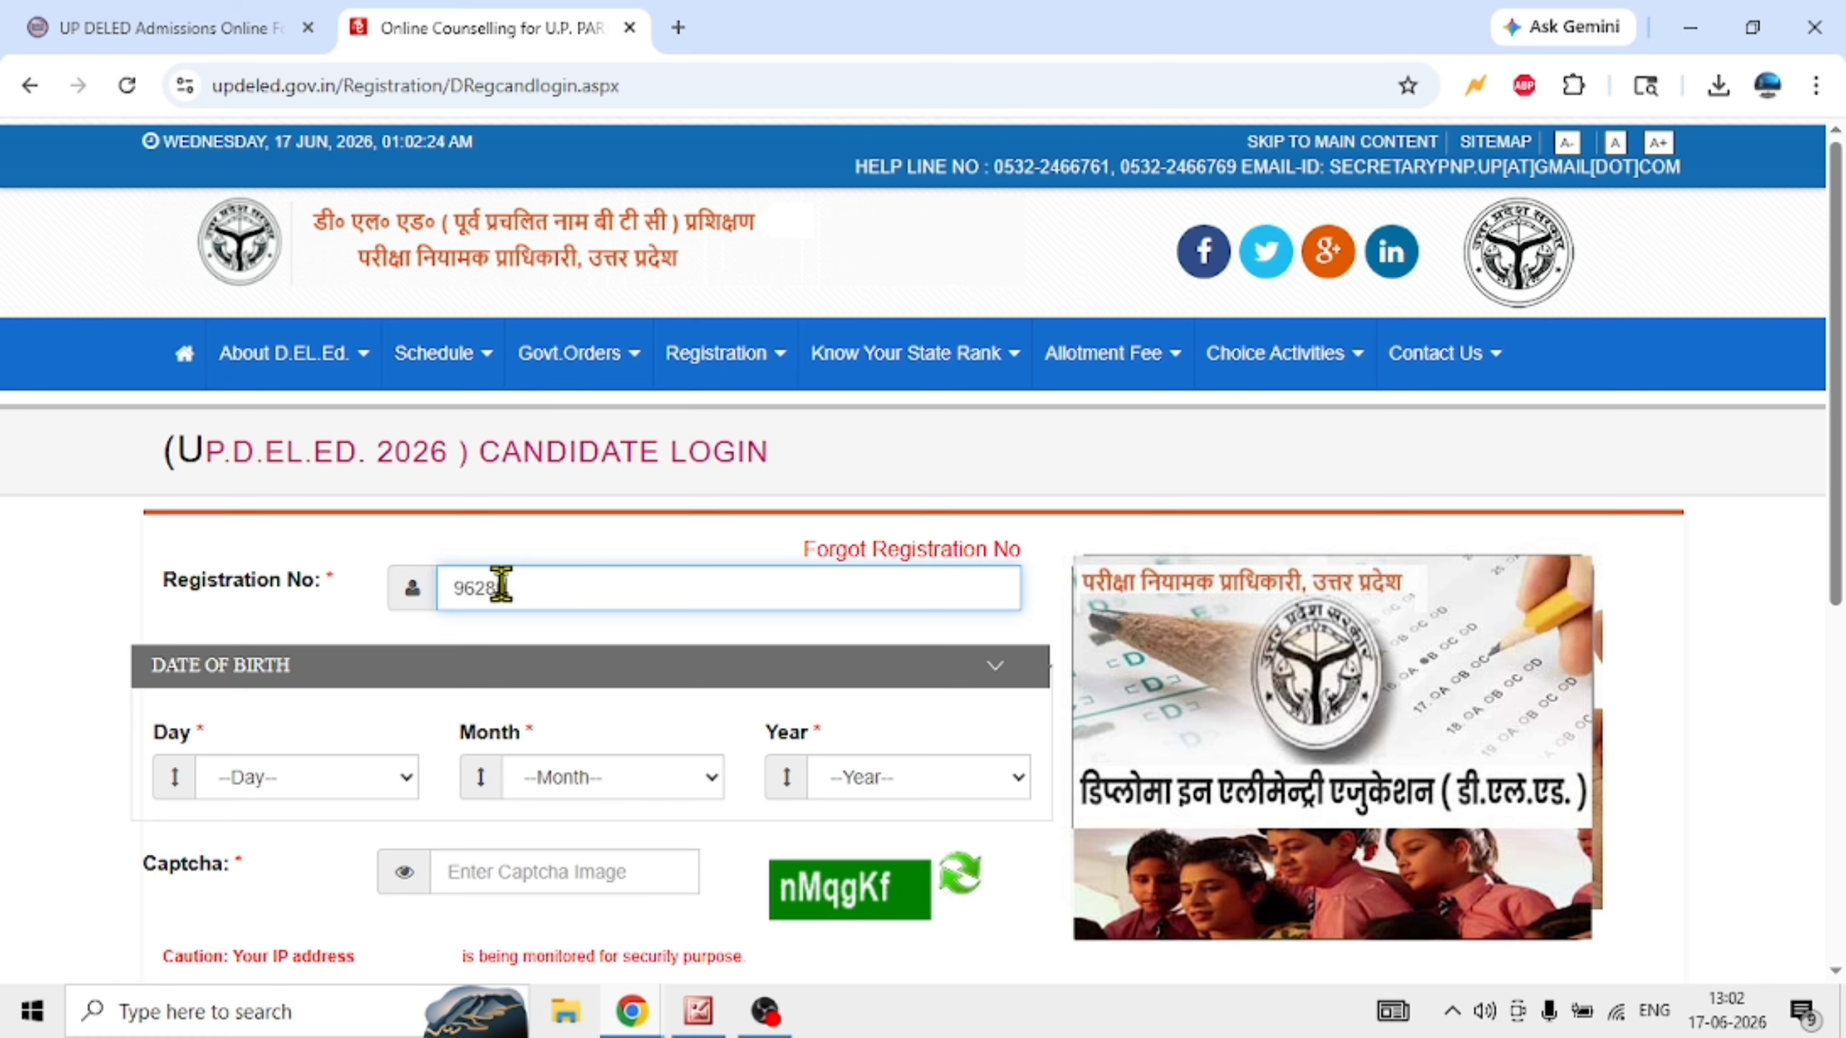
left_click(309, 777)
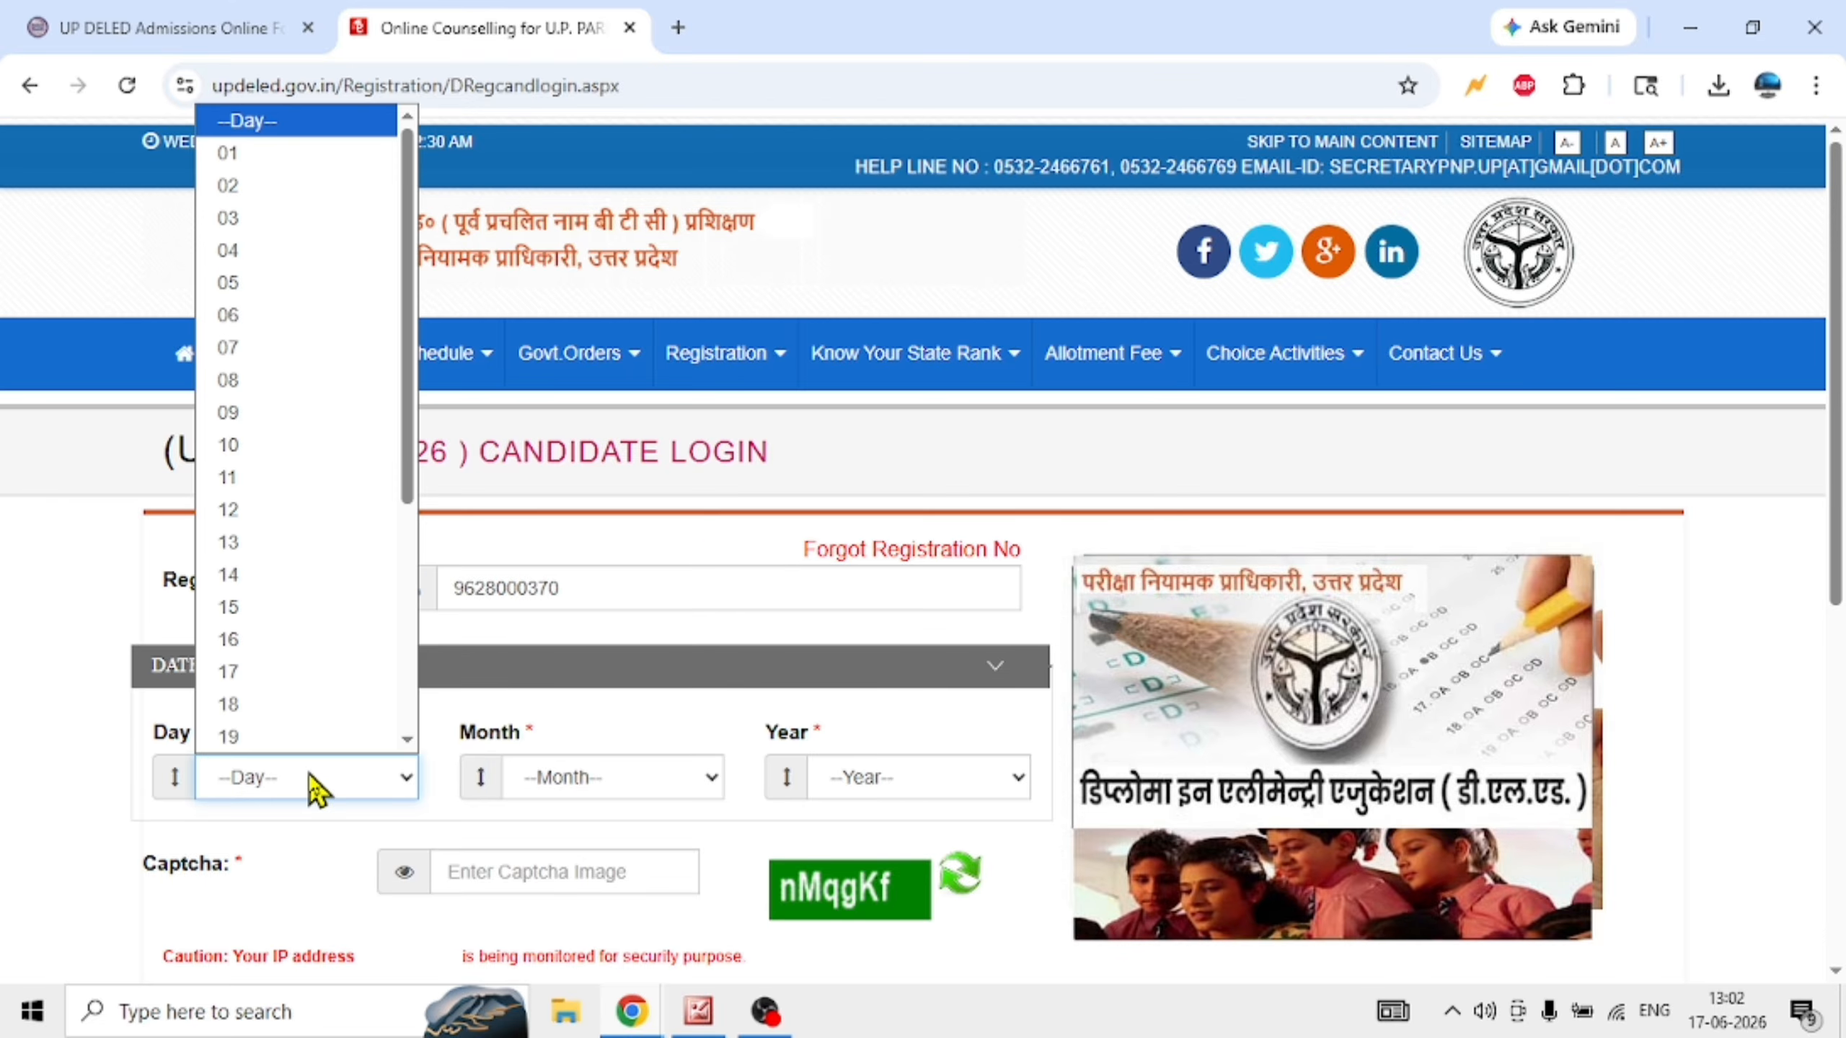
left_click(234, 252)
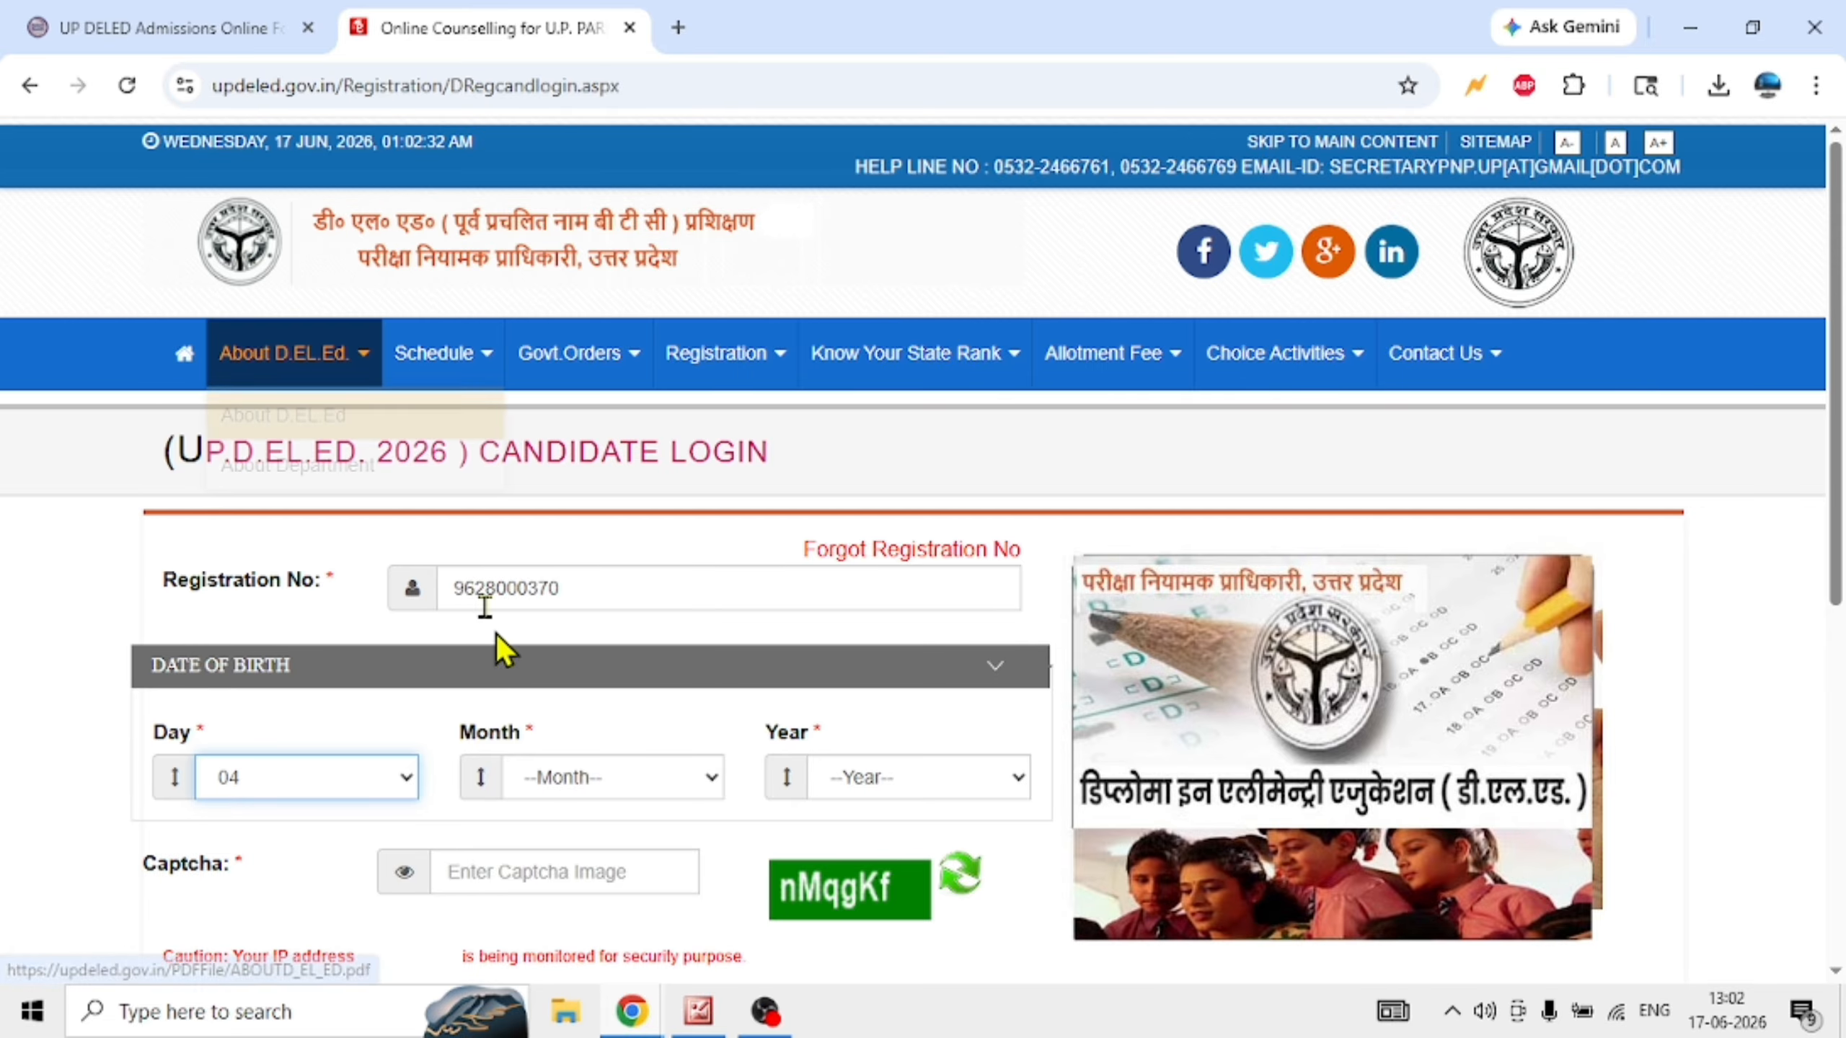
left_click(638, 792)
left_click(559, 379)
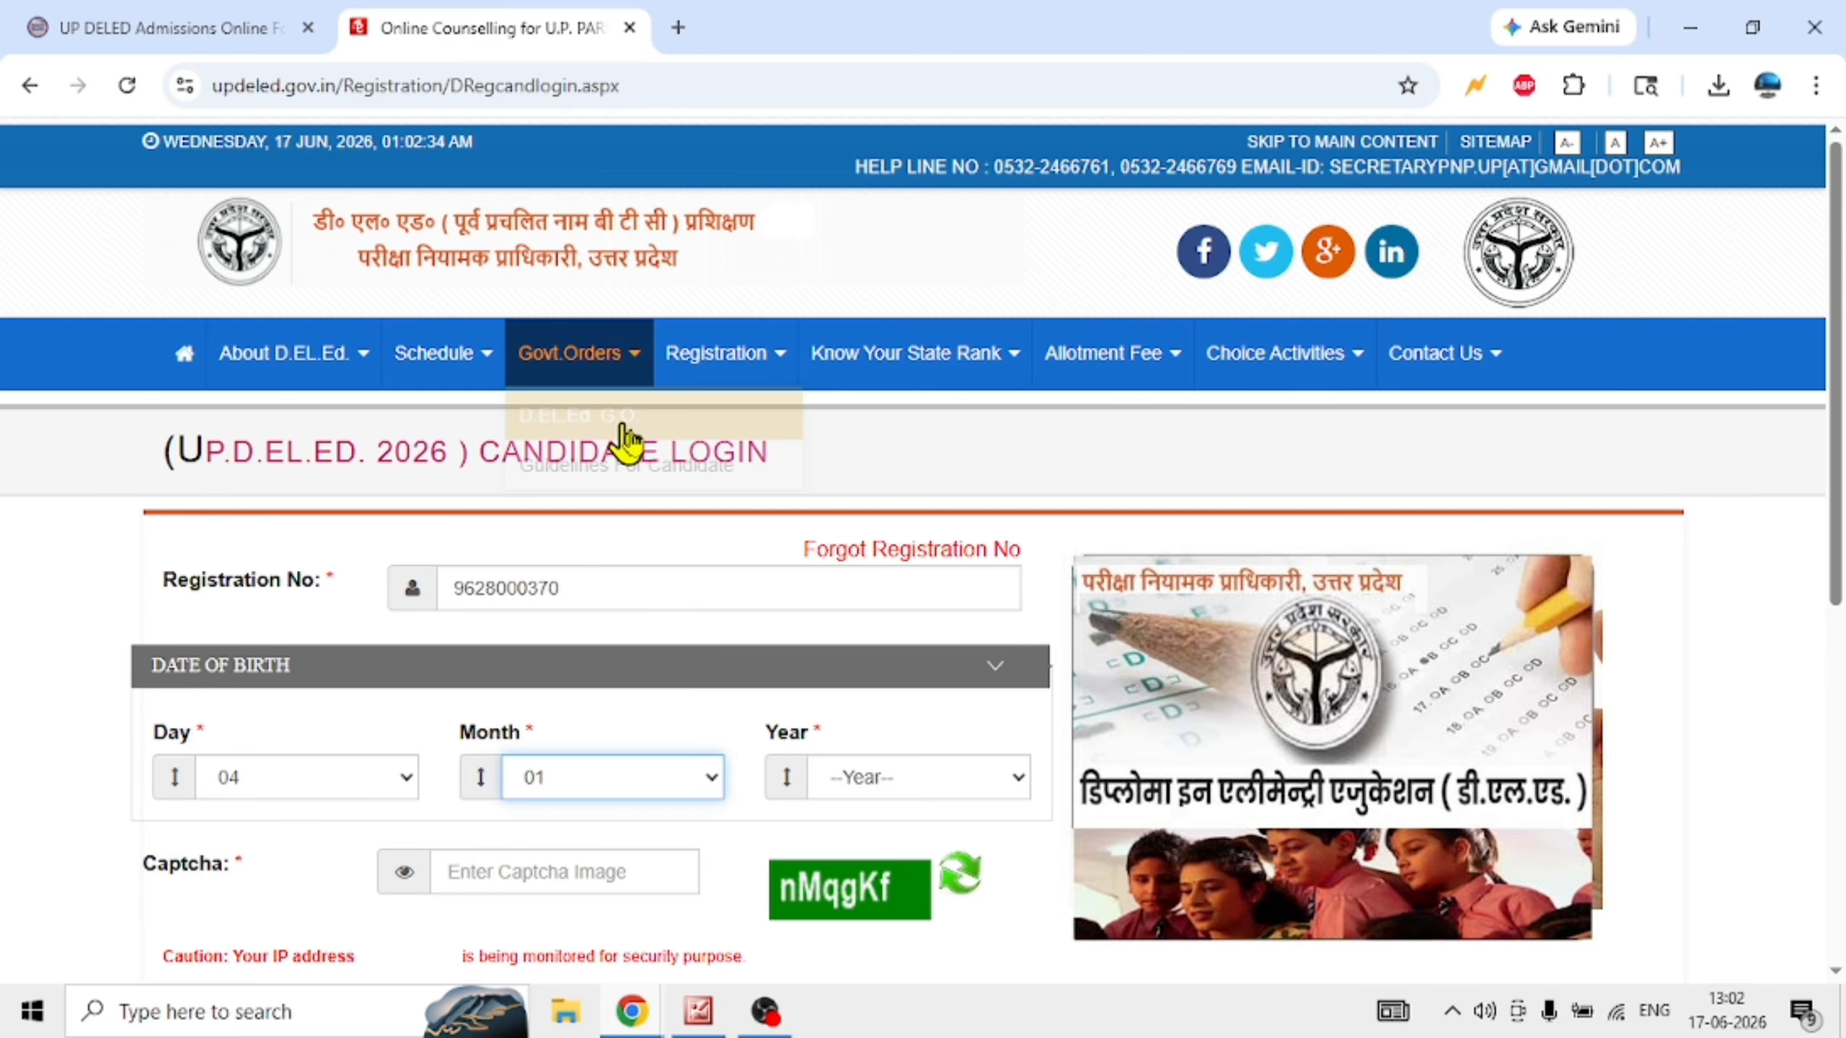
left_click(919, 777)
scroll(973, 509, "down", 3)
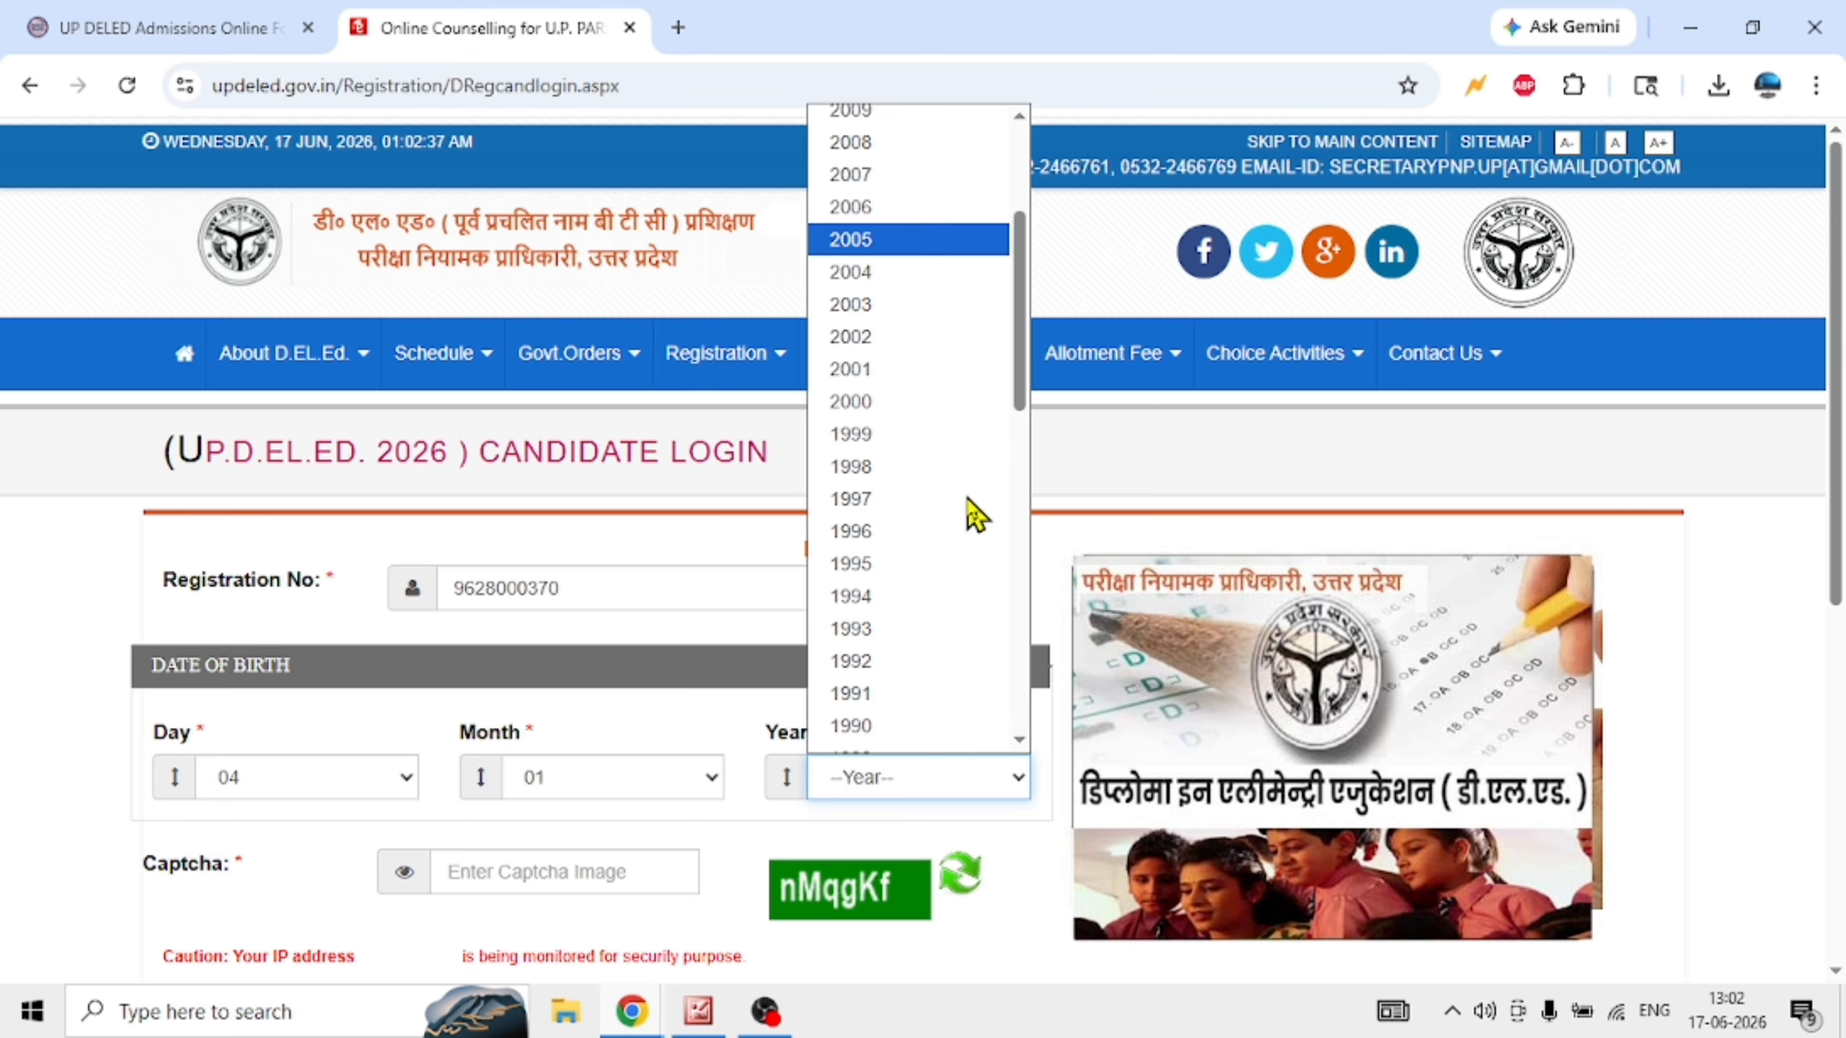
left_click(902, 563)
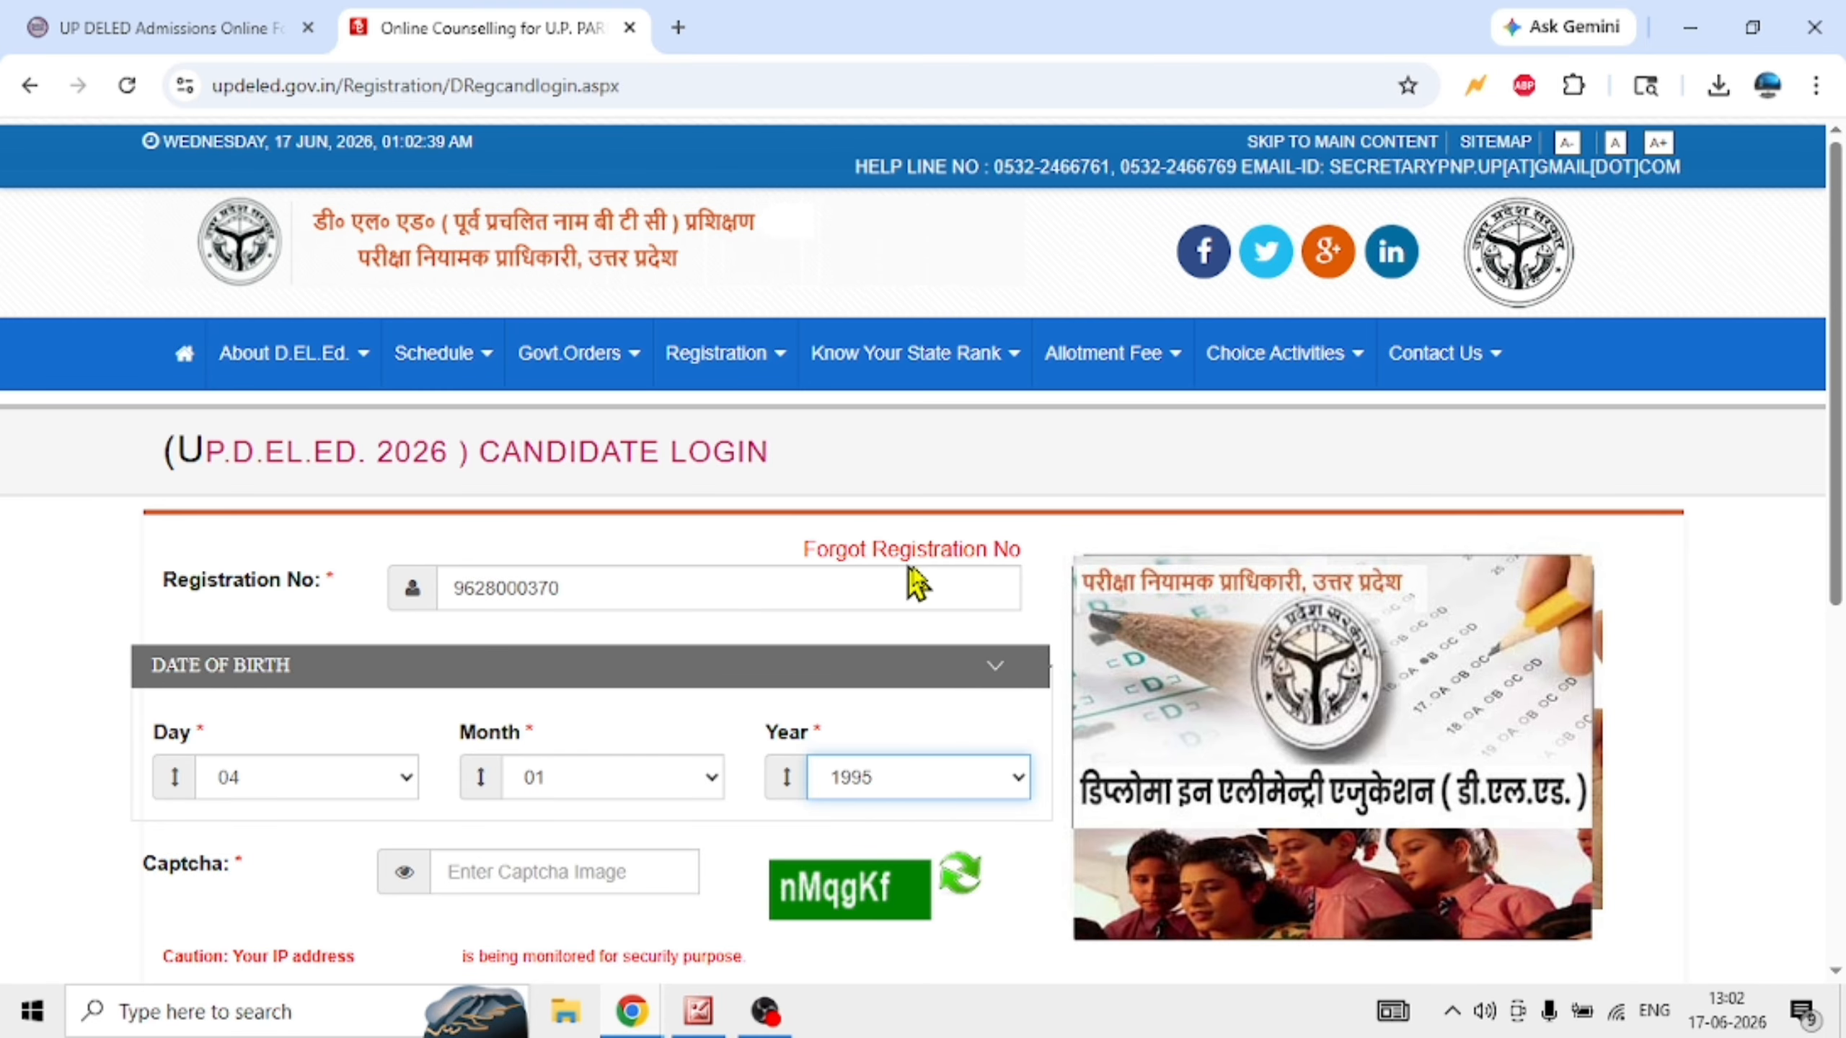
Step: Type the login captcha, correcting mistyped characters
scroll(901, 618, "down", 3)
left_click(520, 536)
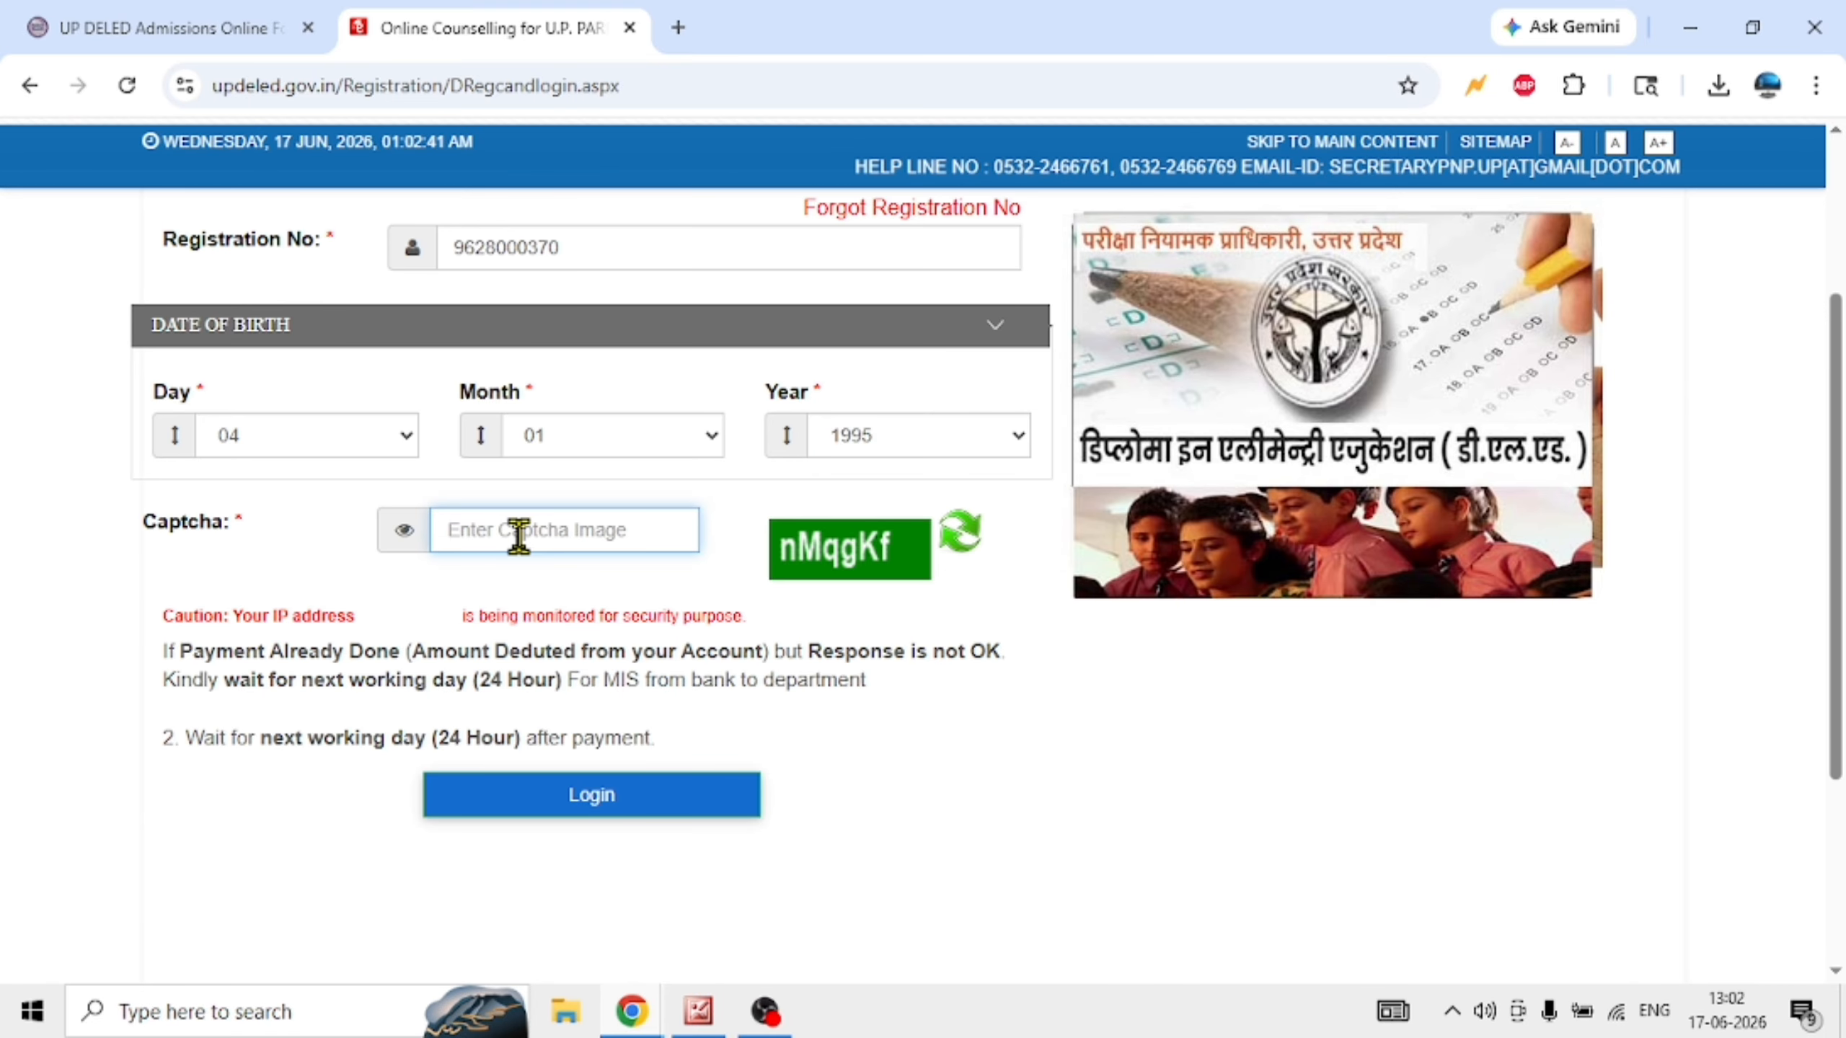
type("N")
key("BackSpace")
type("n")
type("Mq")
type("g")
key("BackSpace")
type("qg")
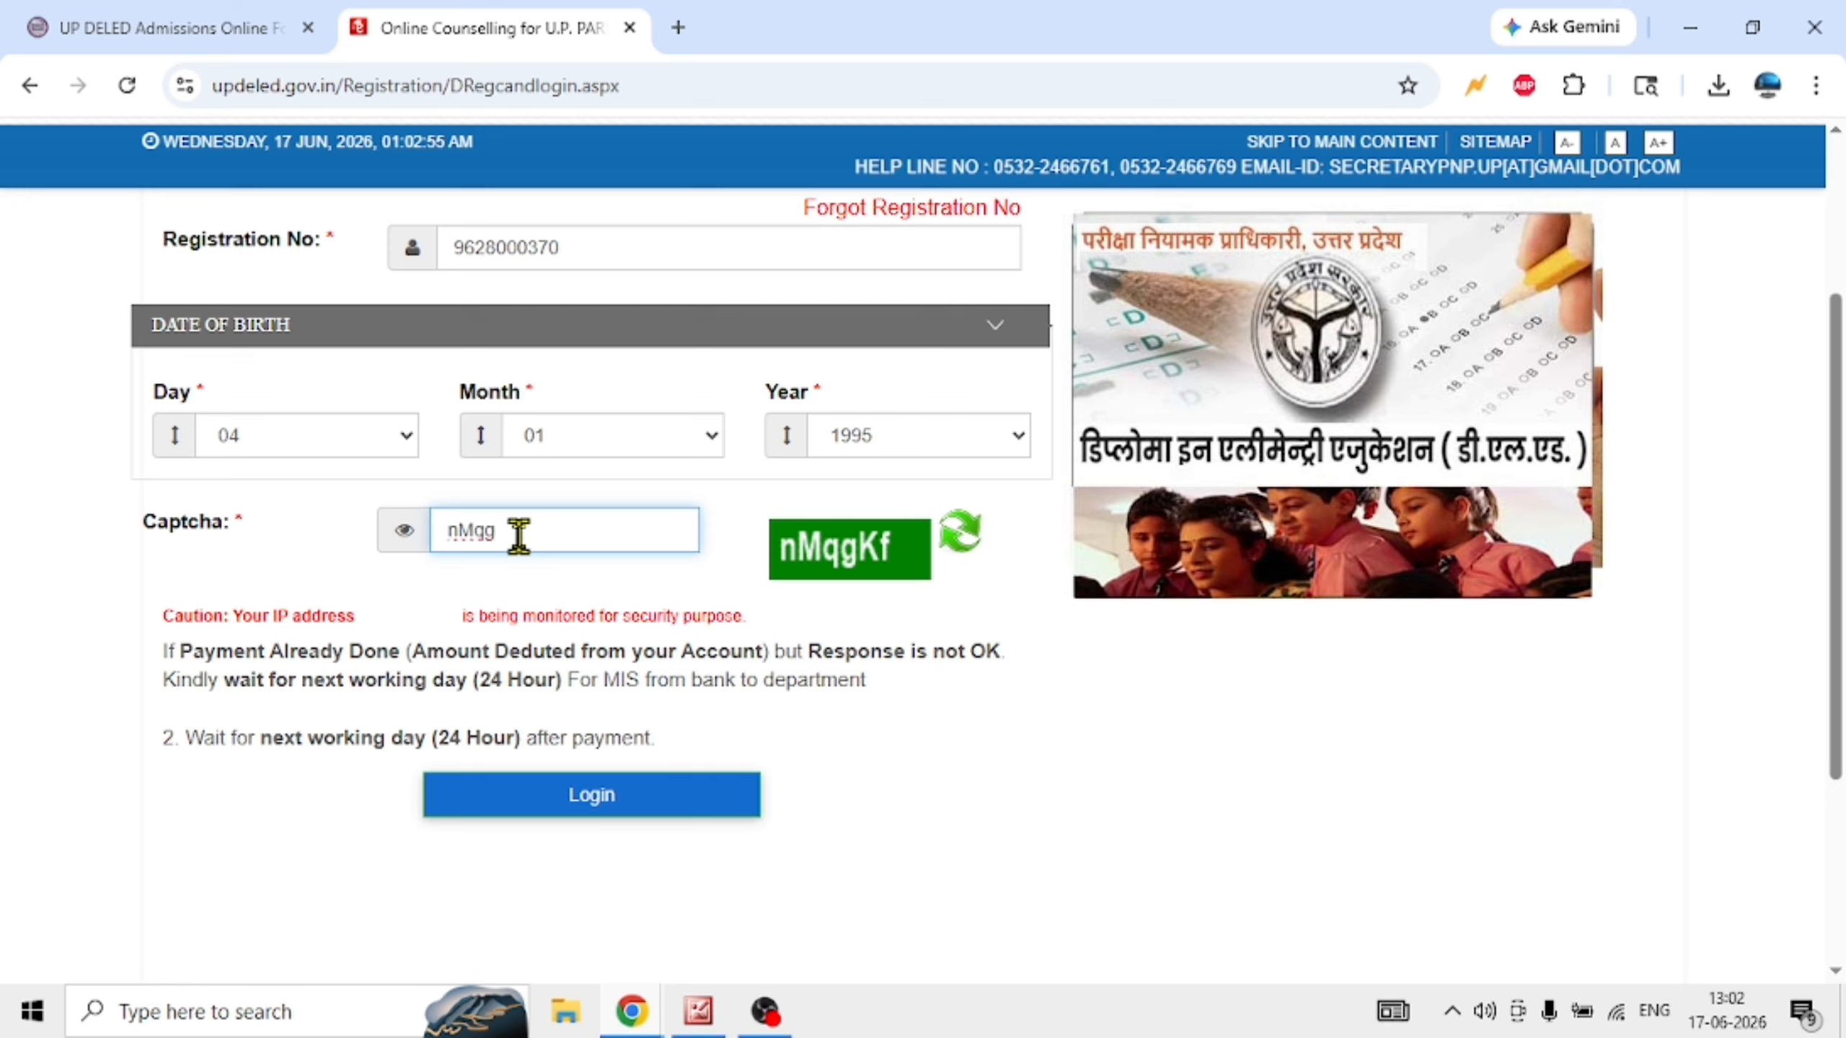
type("Kf")
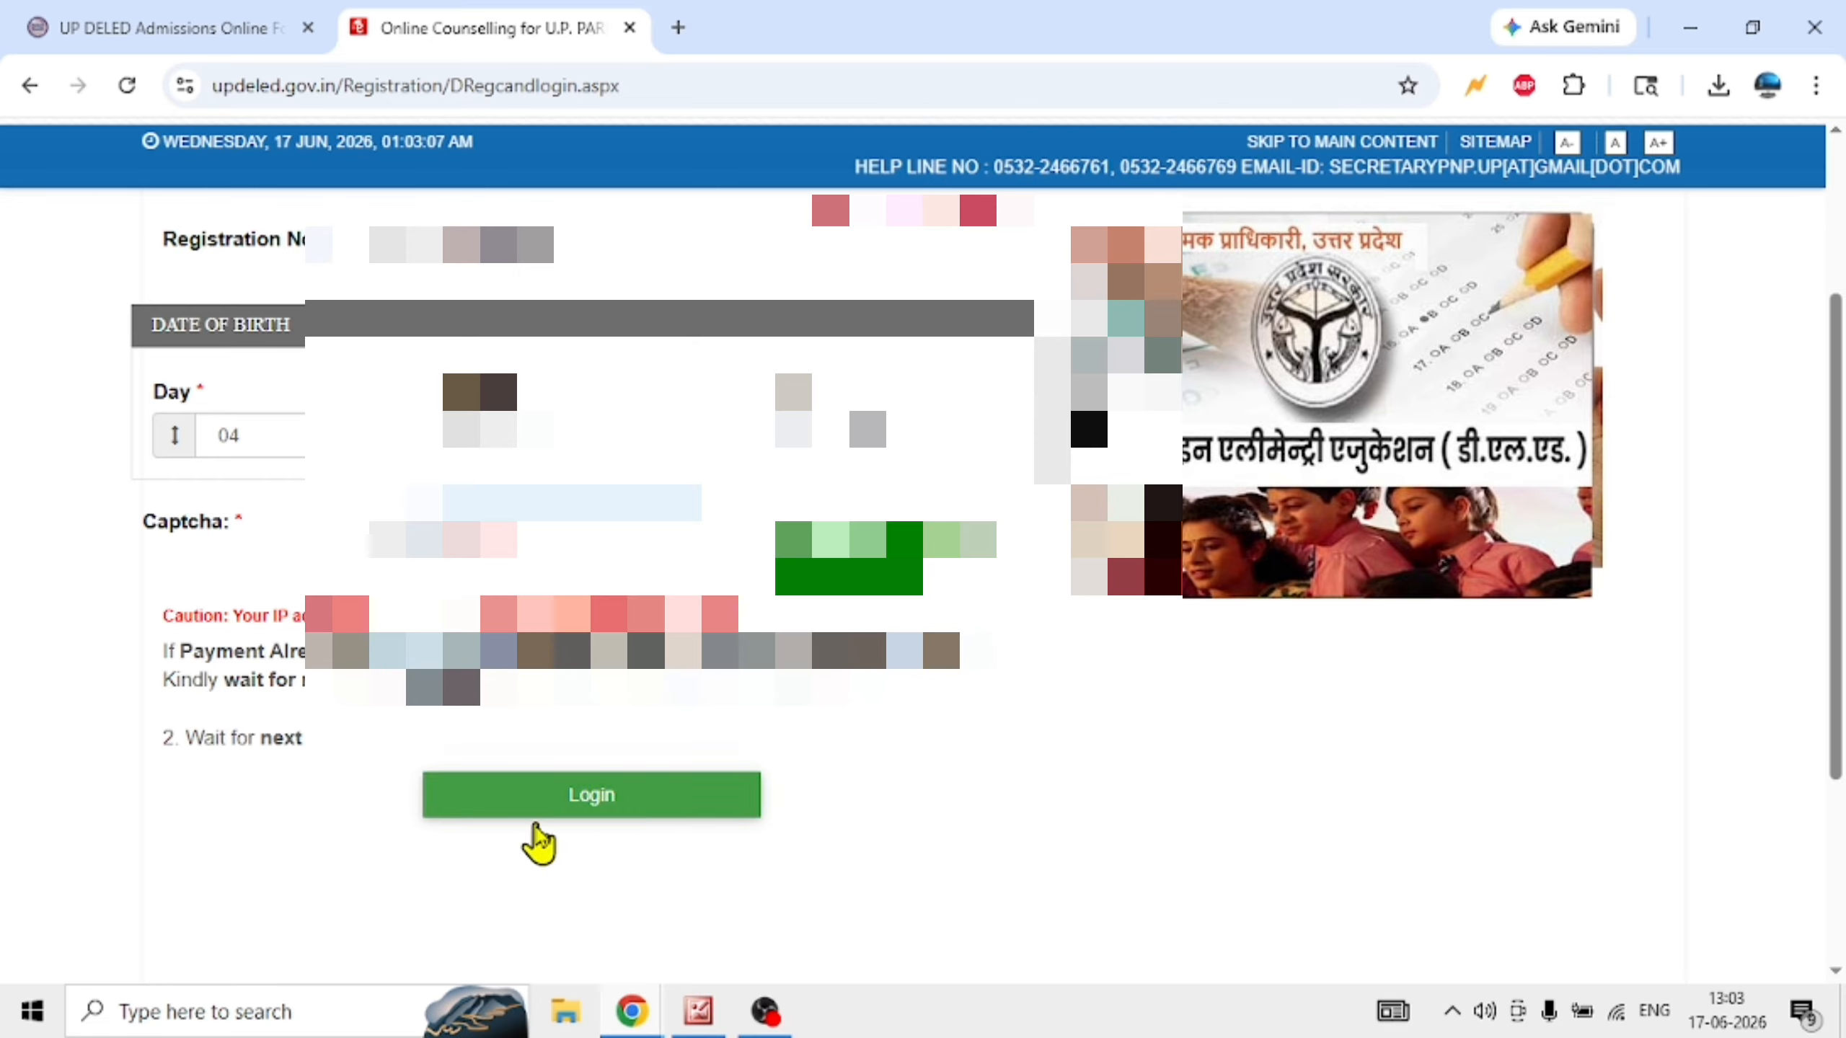
Step: Log in, then enter the remaining OTP digits and the captcha and verify the OTP
left_click(592, 800)
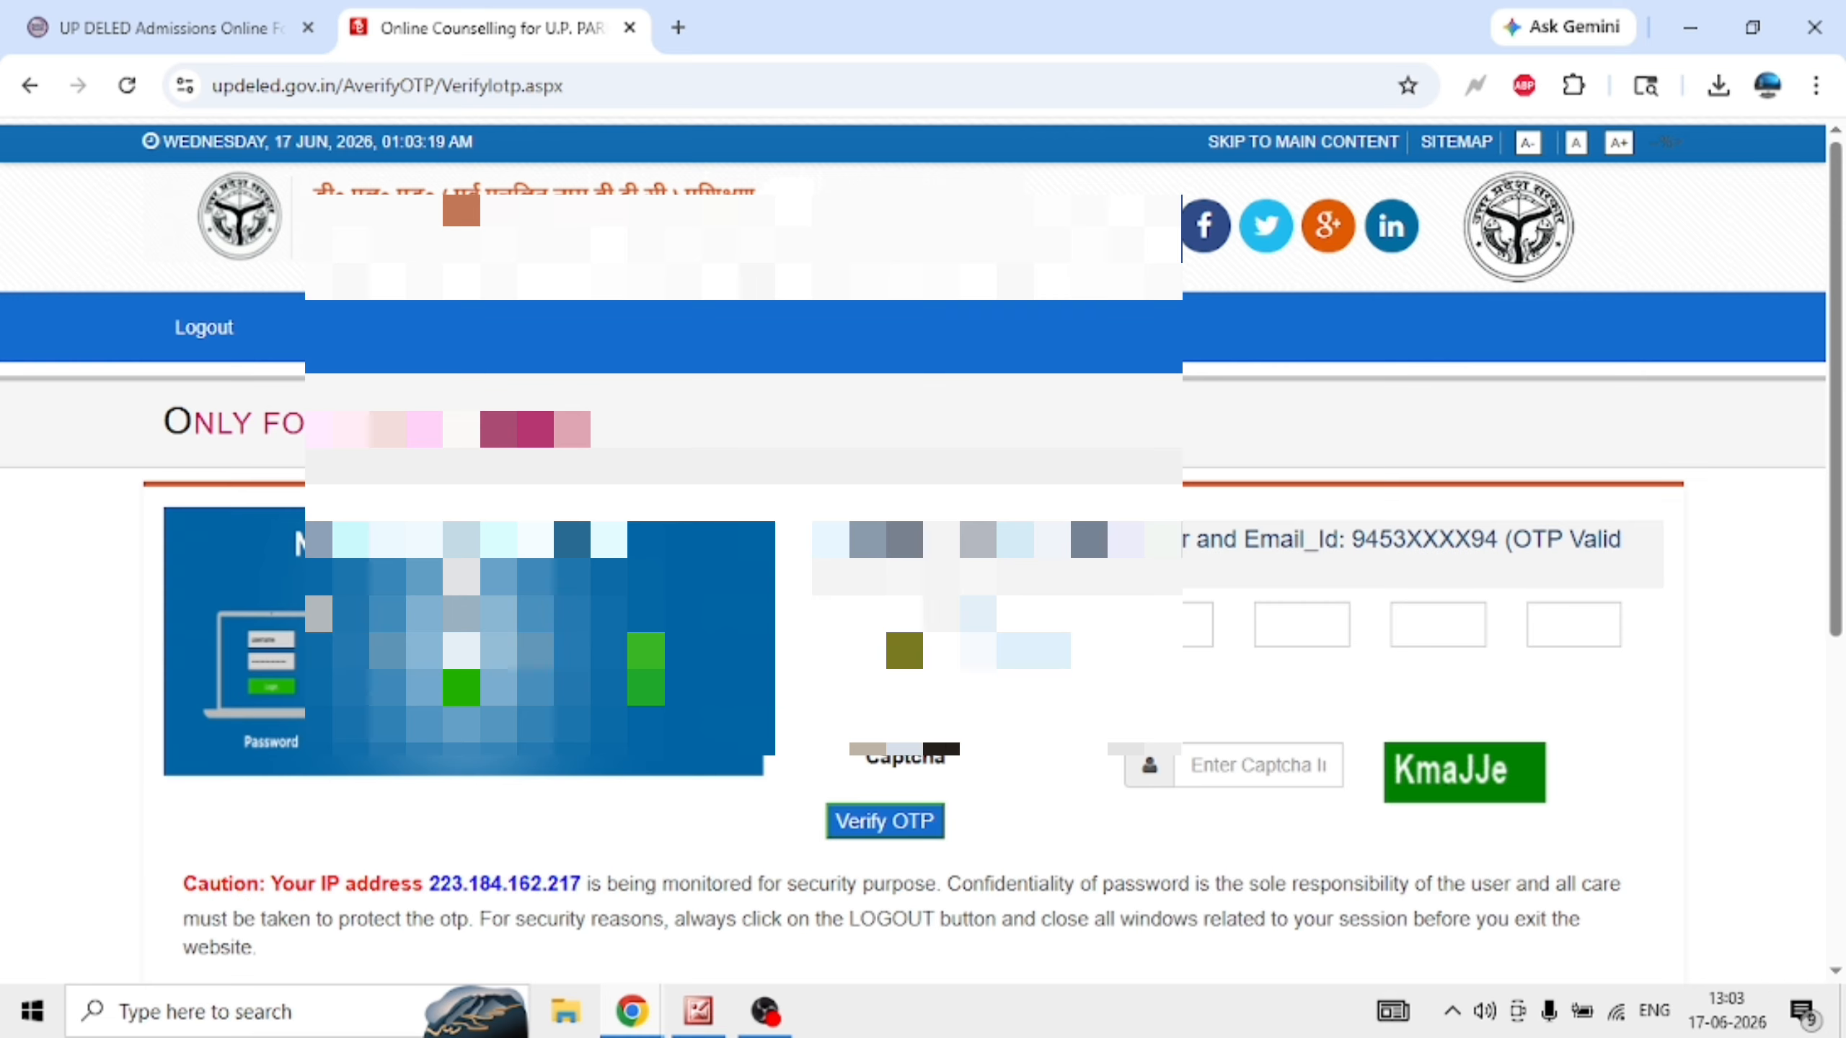
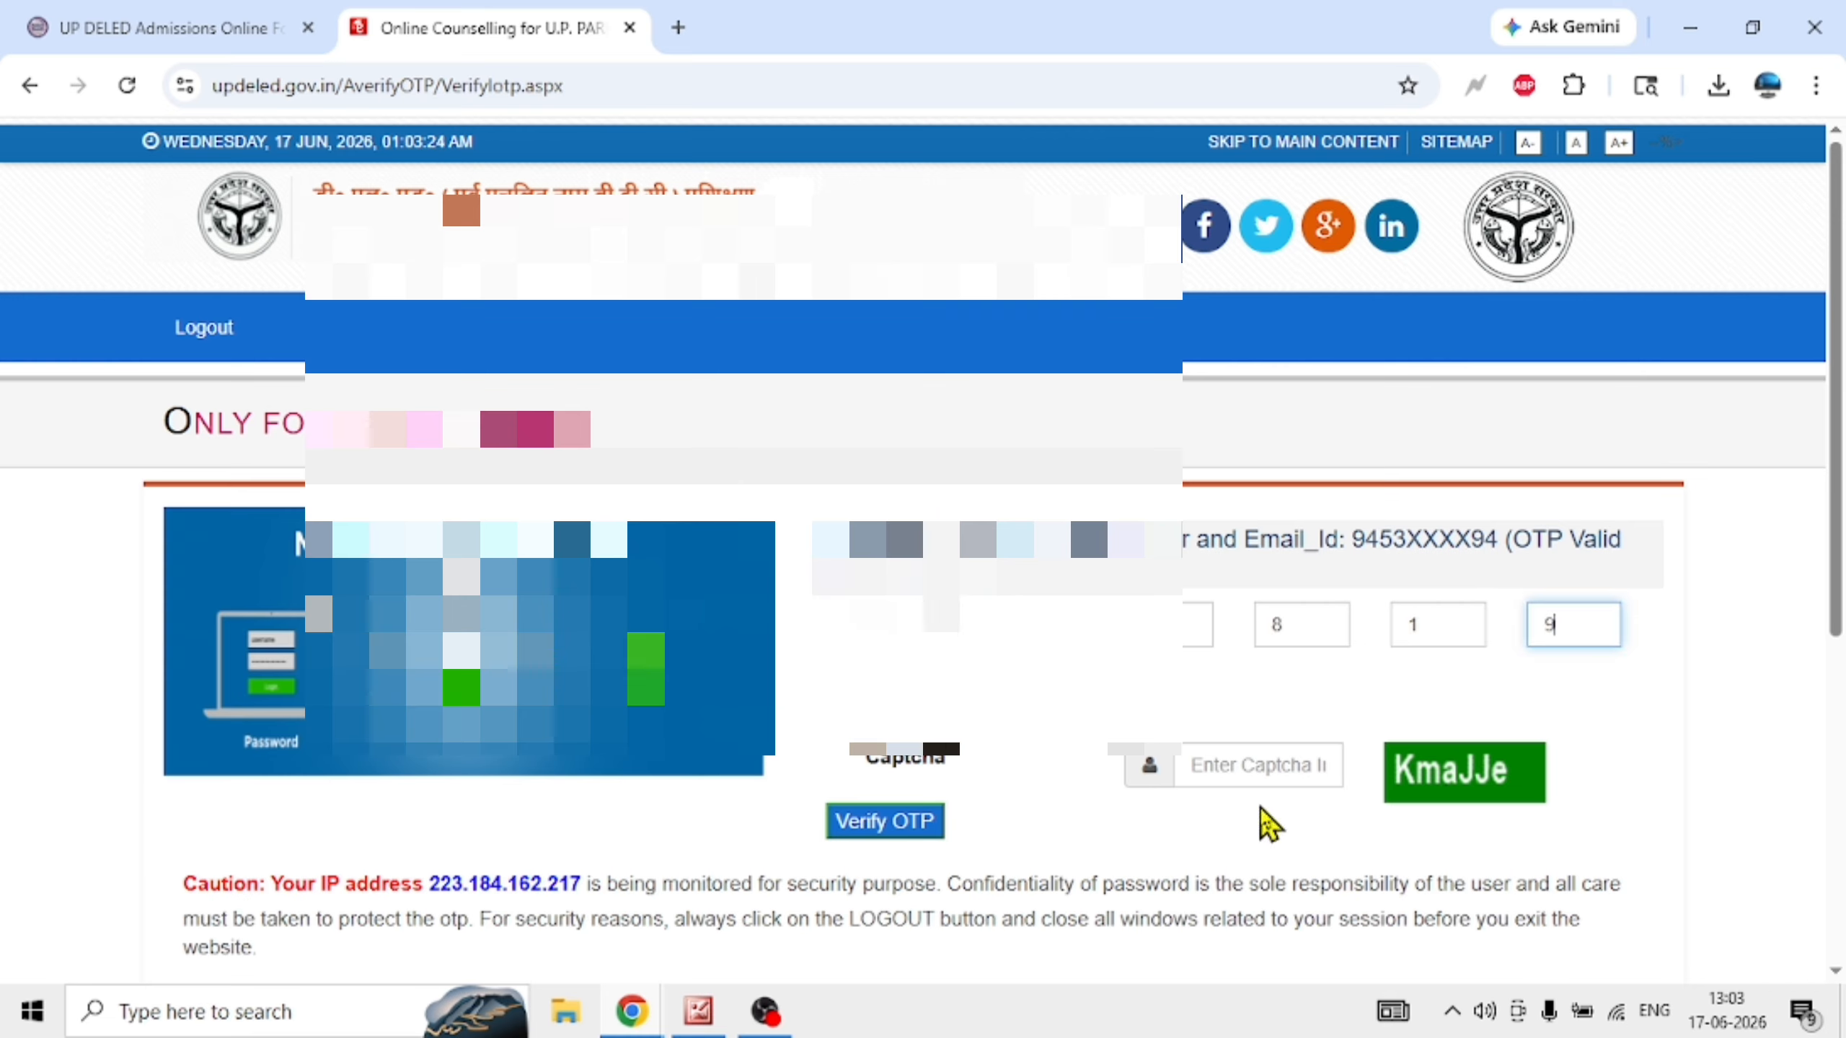
left_click(1246, 775)
type("K")
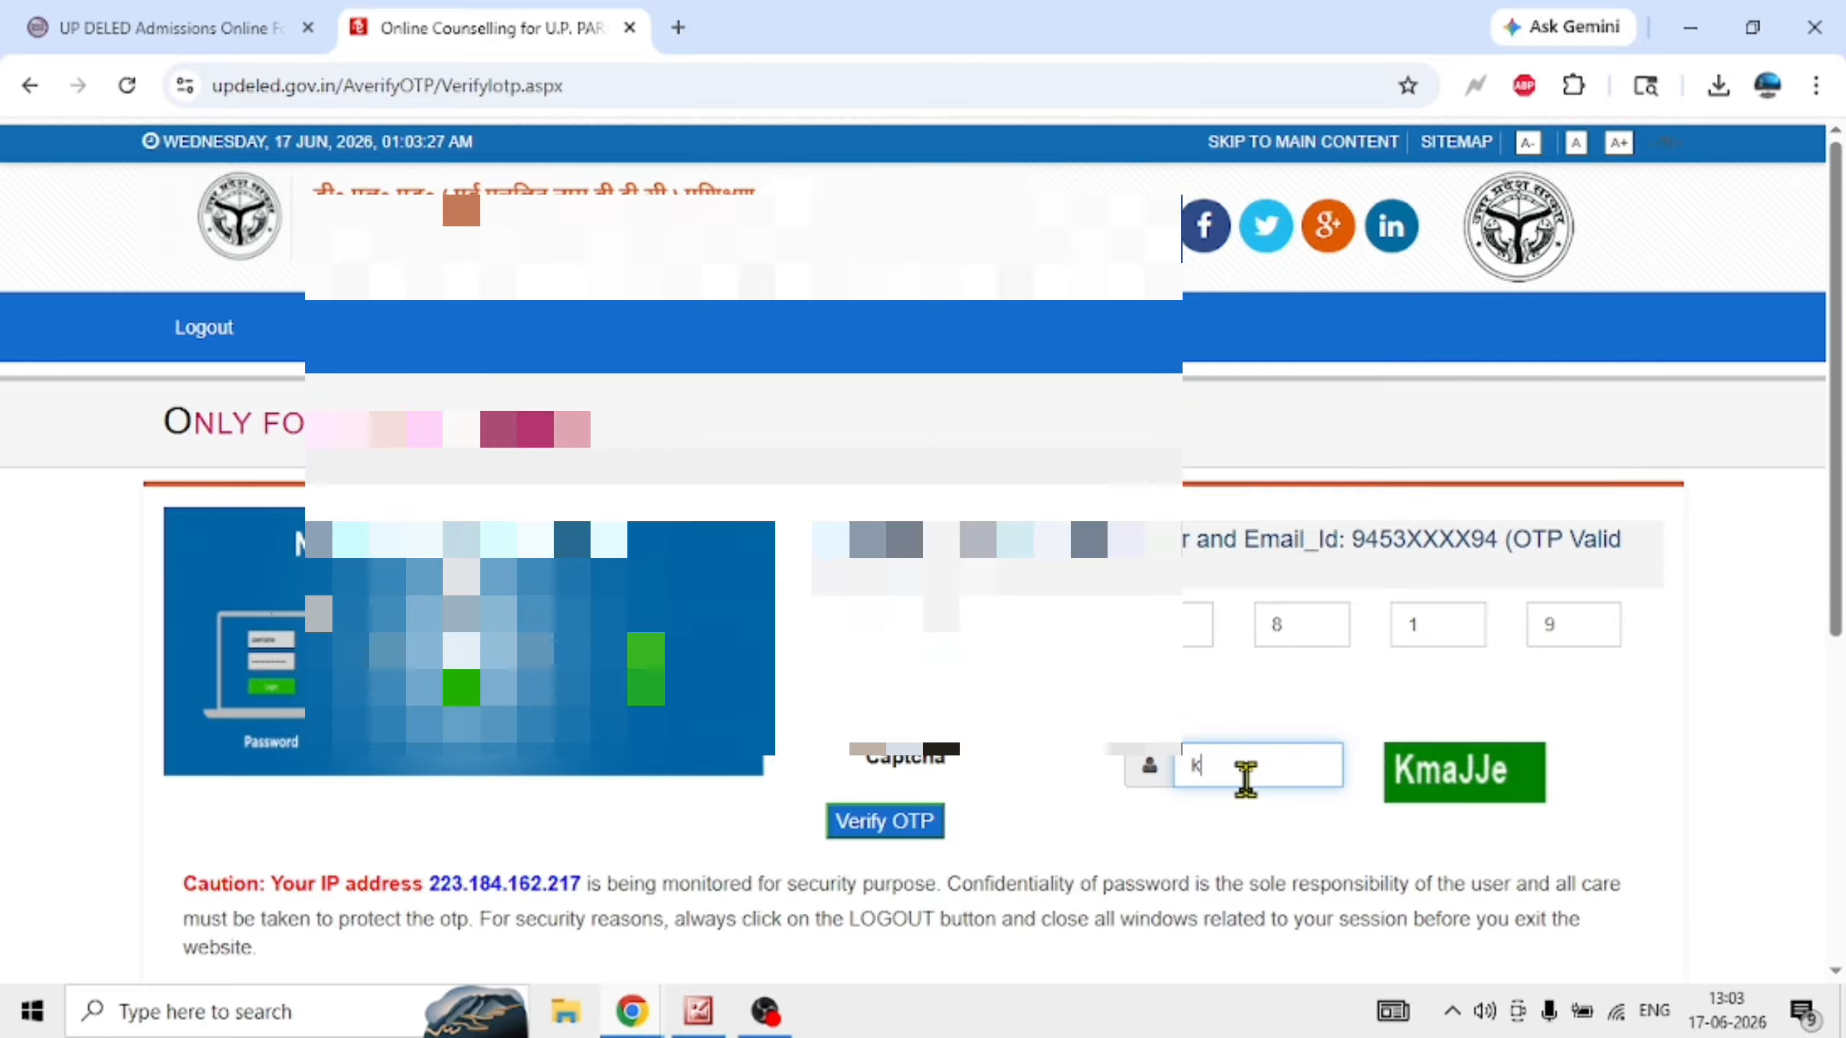
key("BackSpace")
type("KMA")
key("BackSpace")
key("BackSpace")
key("BackSpace")
type("KmaJJe")
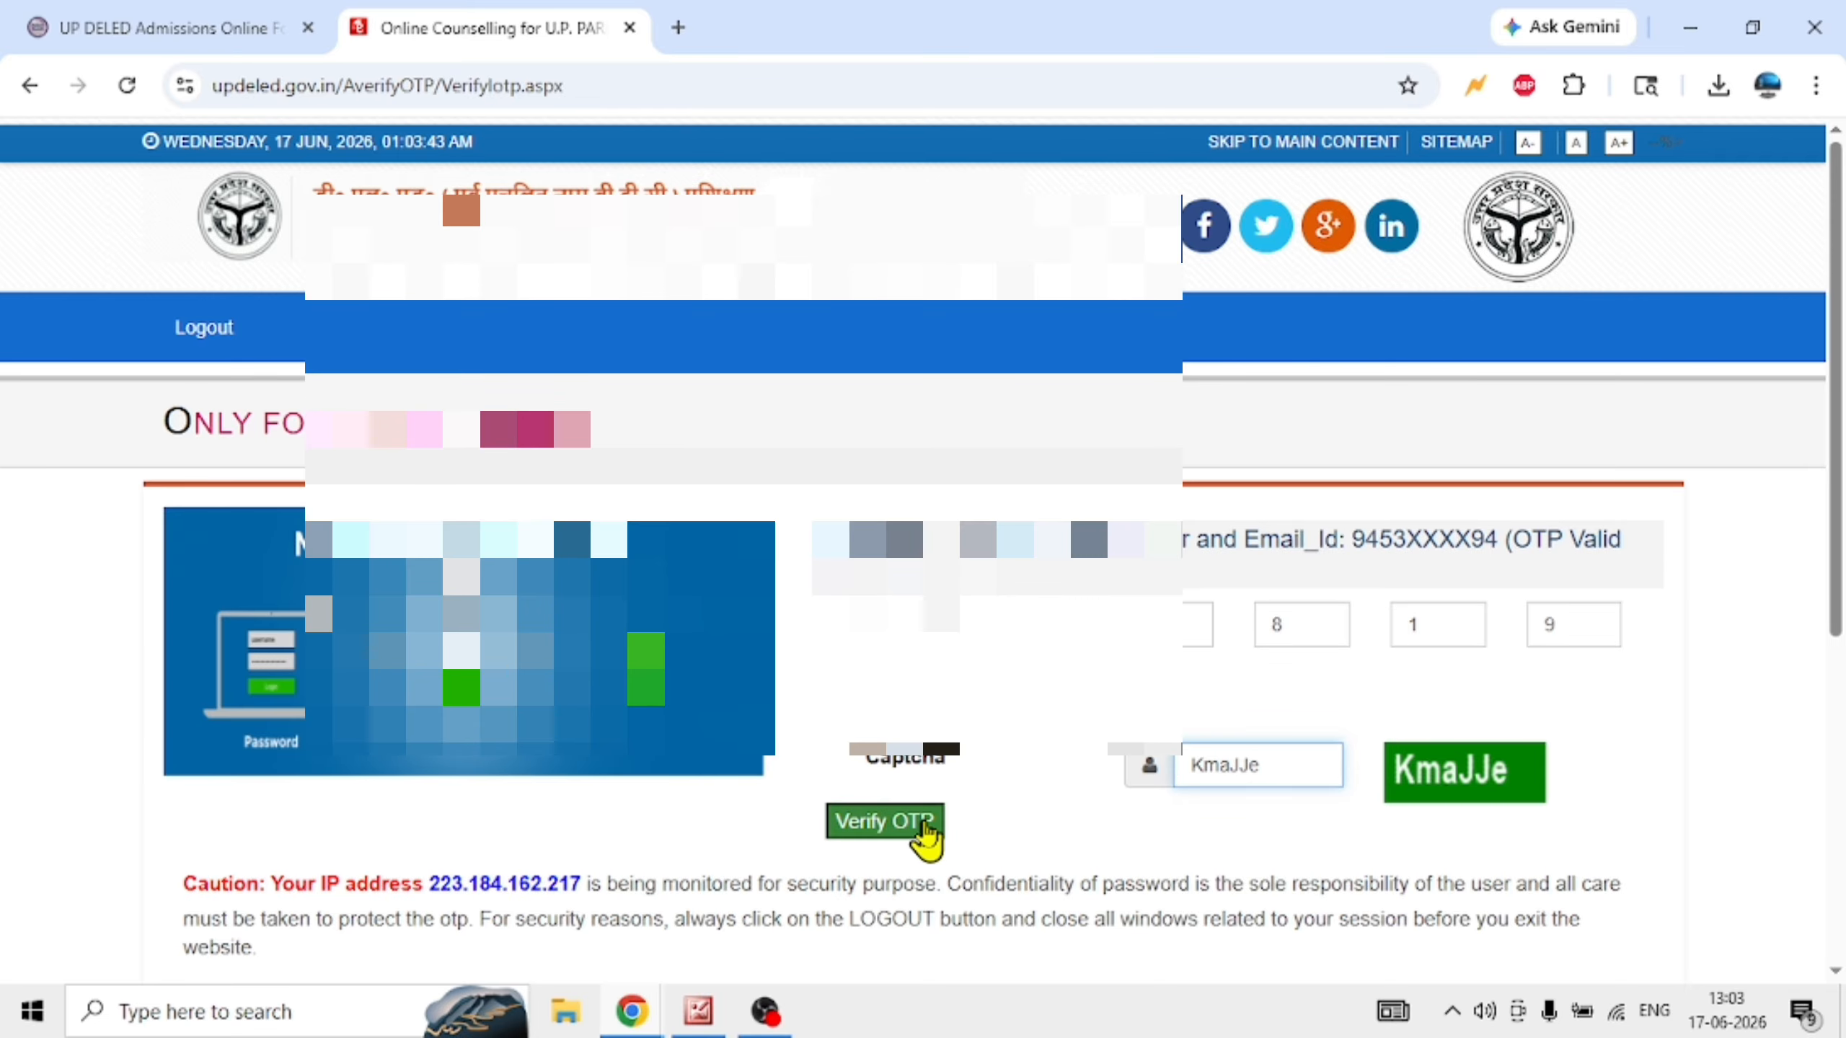
left_click(923, 828)
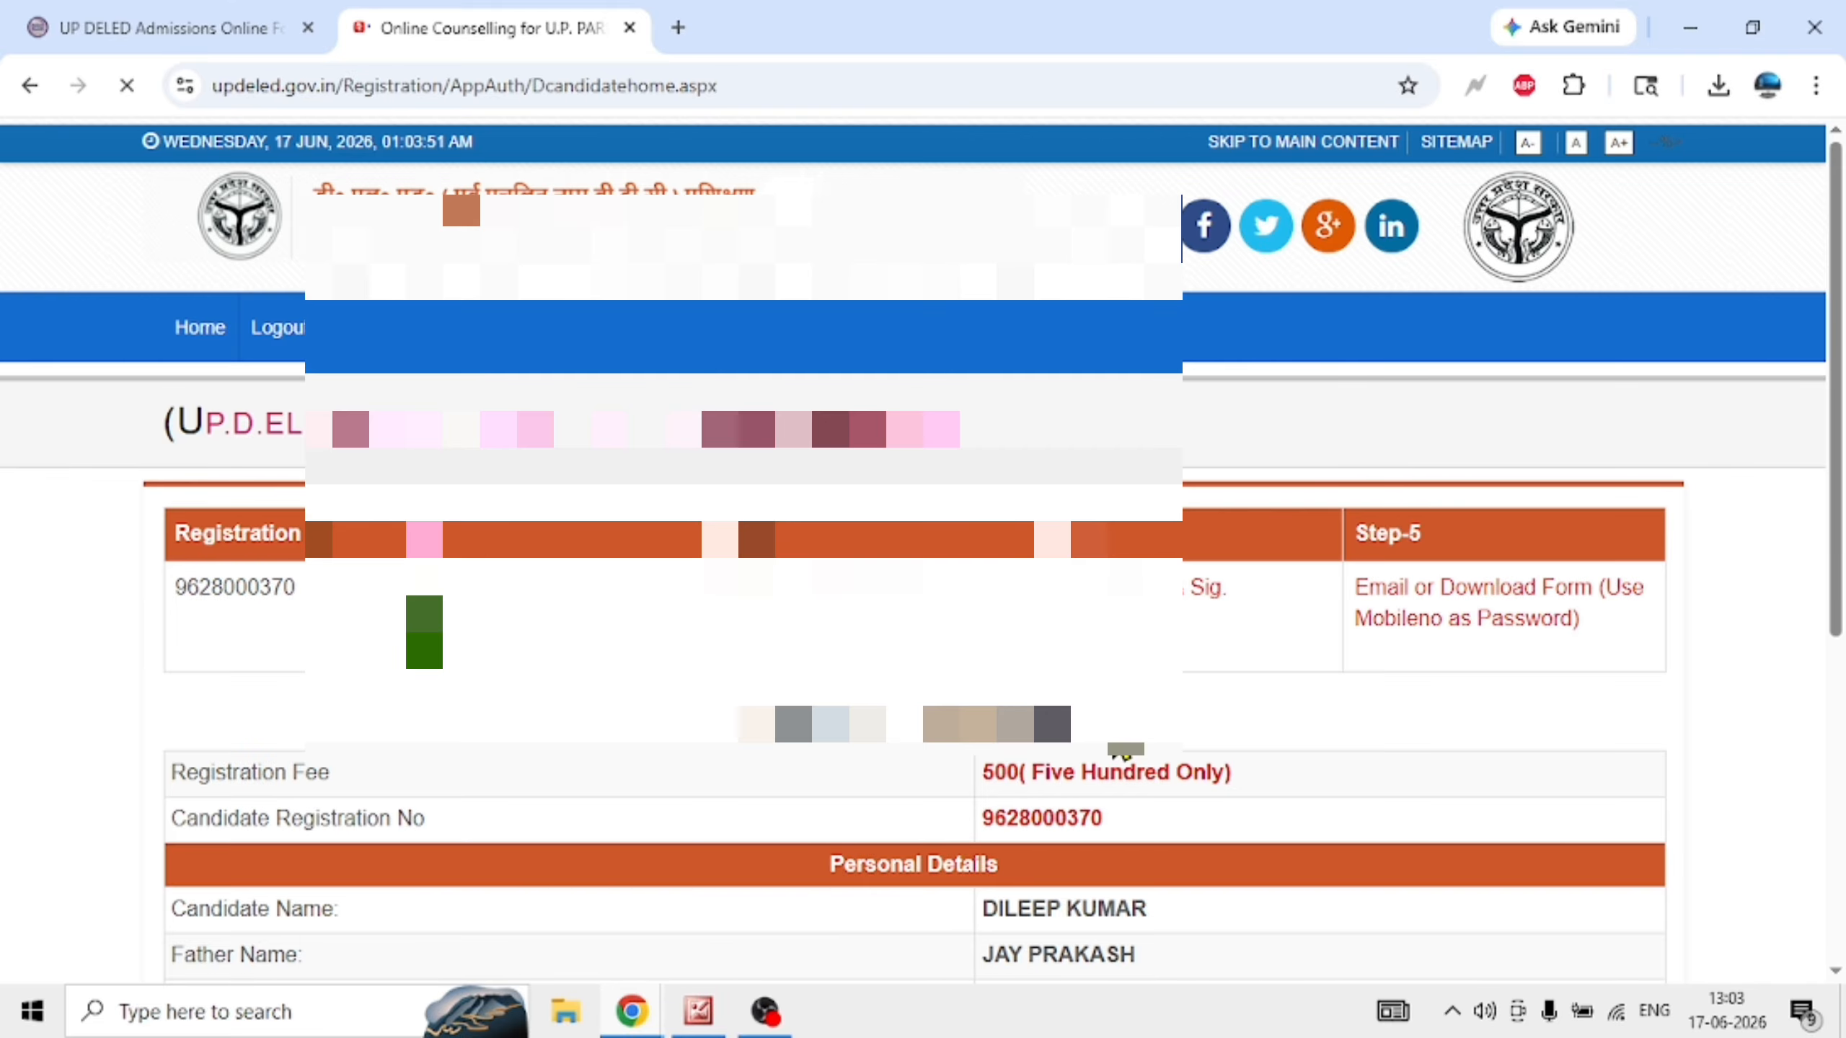
Step: Open the registration part-two form and scroll to its Educational Details section
scroll(1123, 747, "down", 4)
scroll(1015, 688, "up", 2)
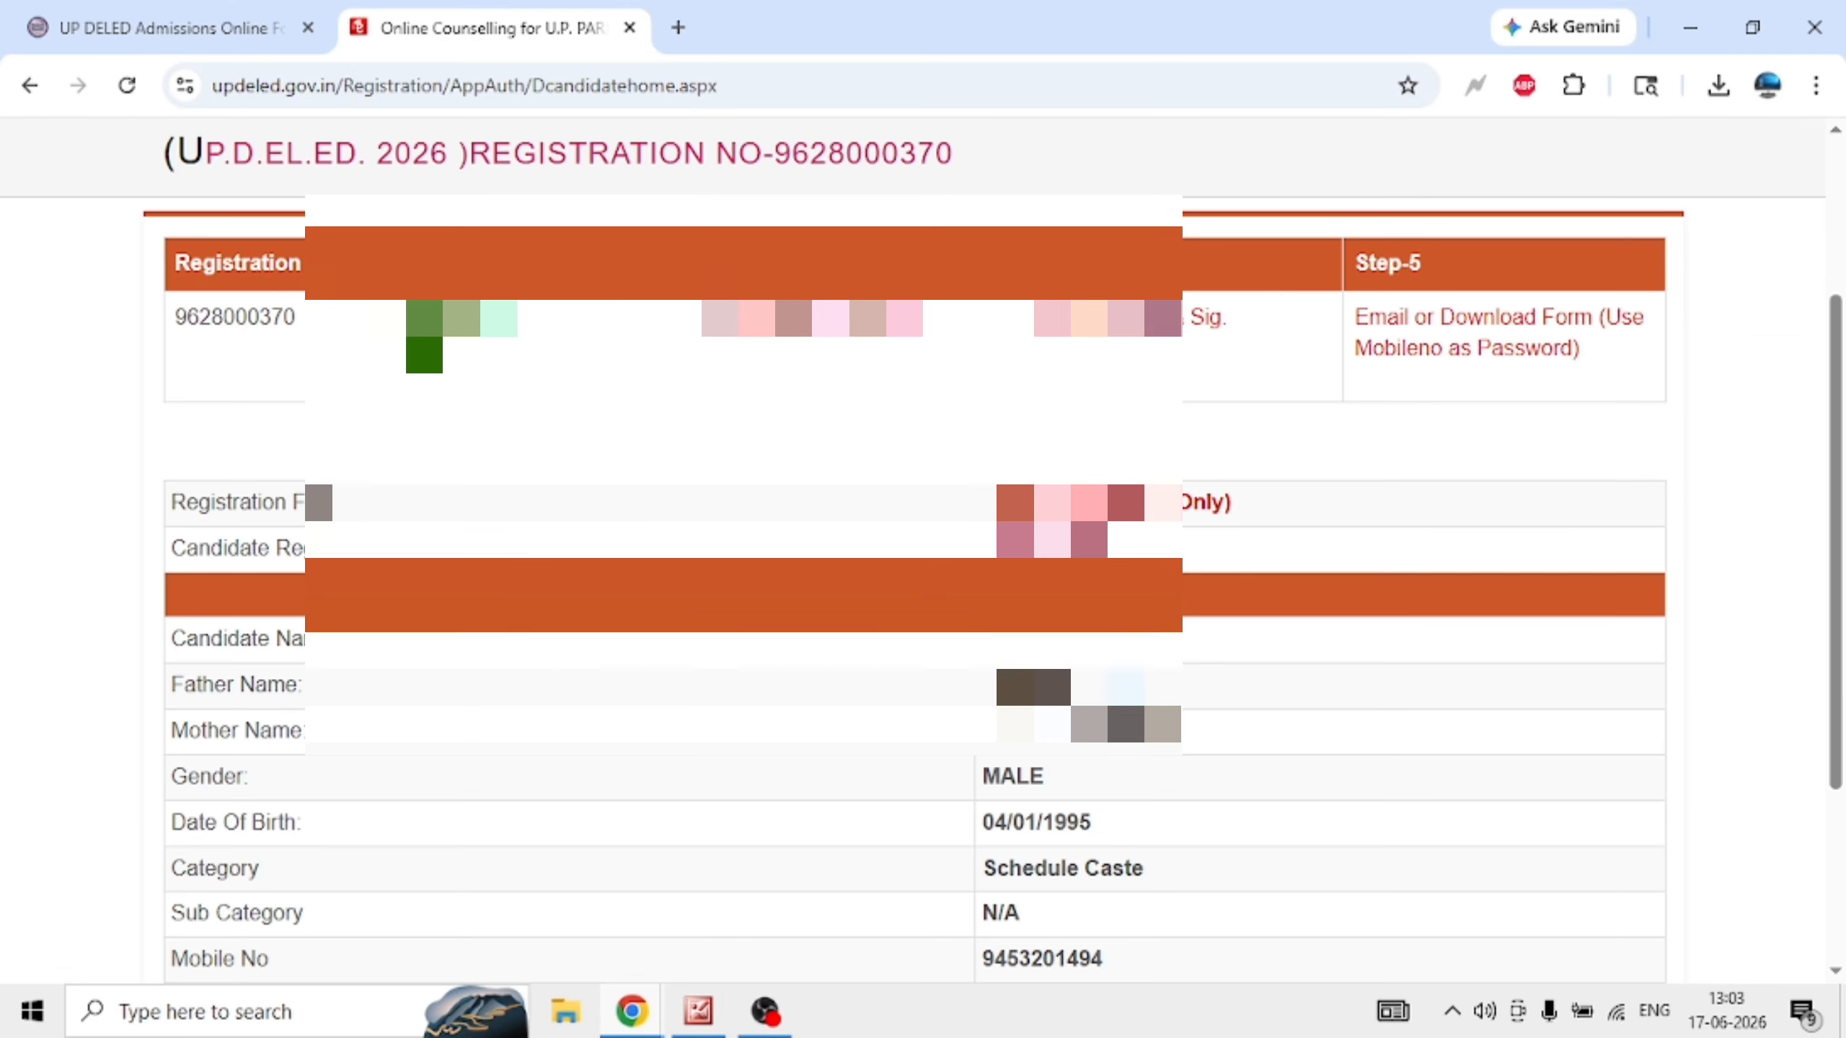
left_click(831, 318)
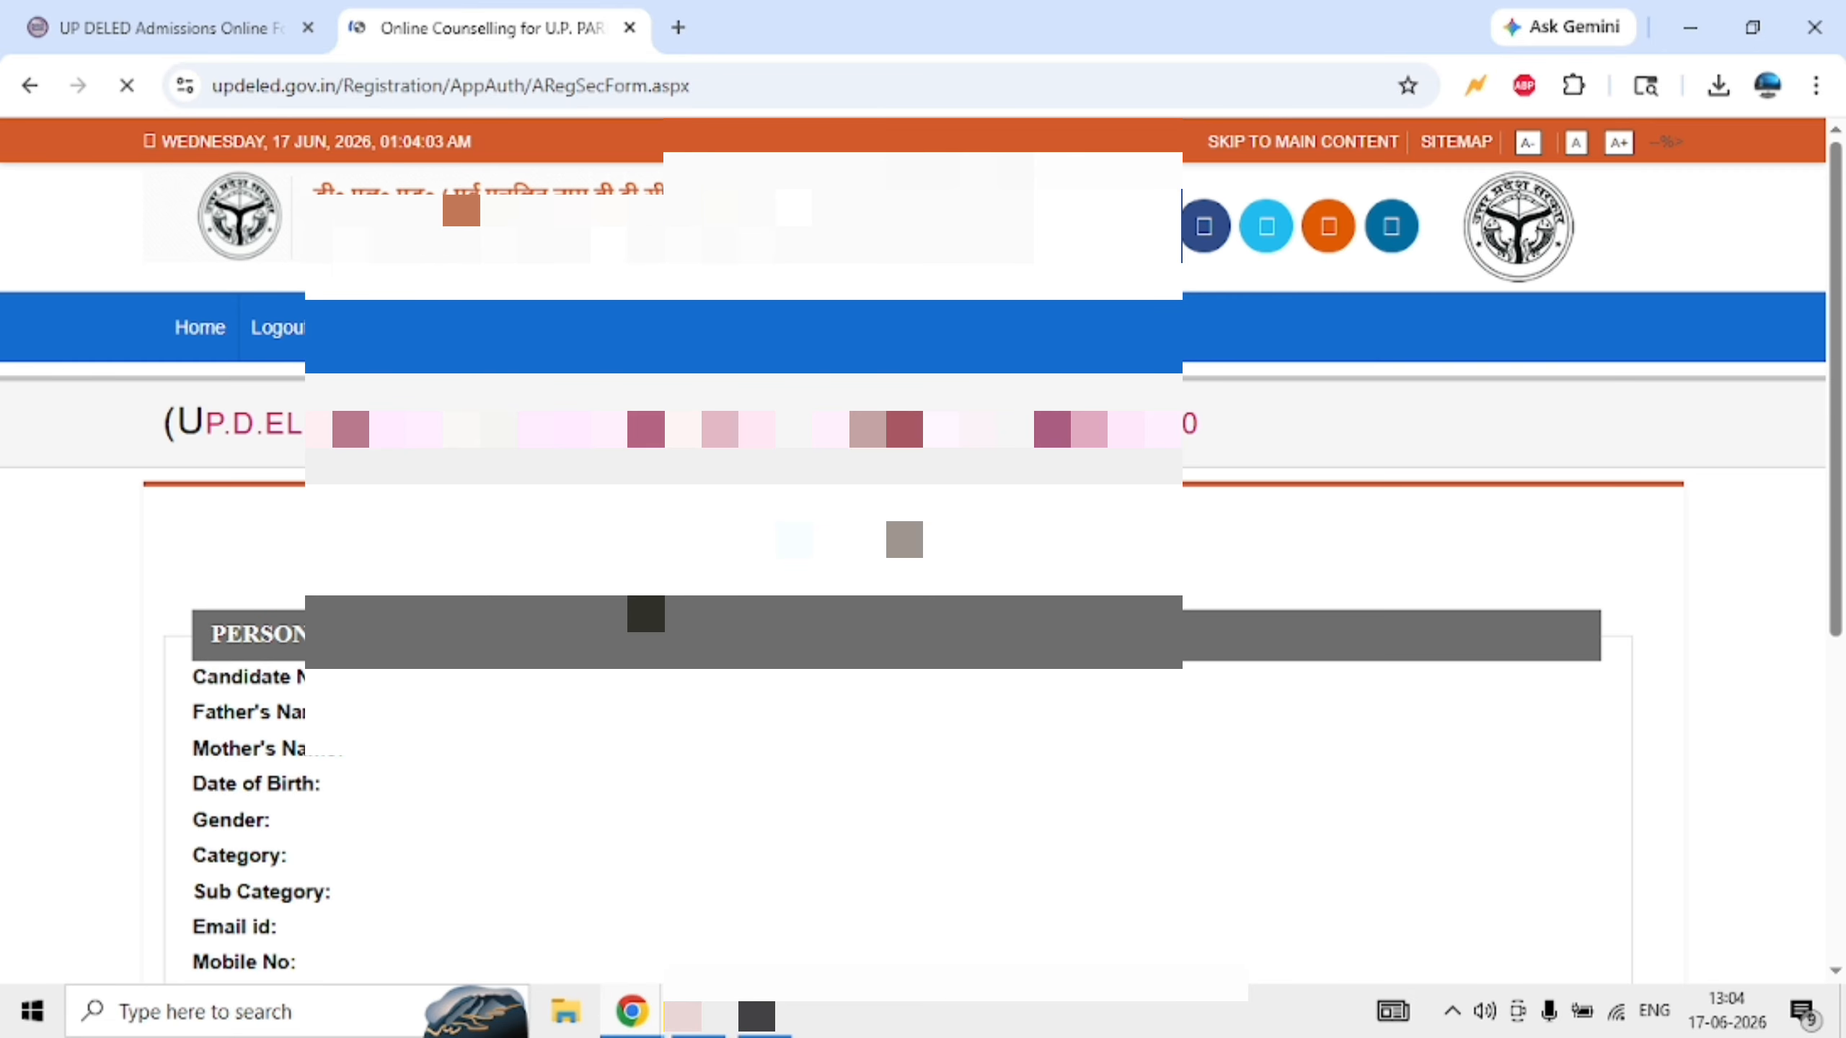
scroll(900, 730, "down", 4)
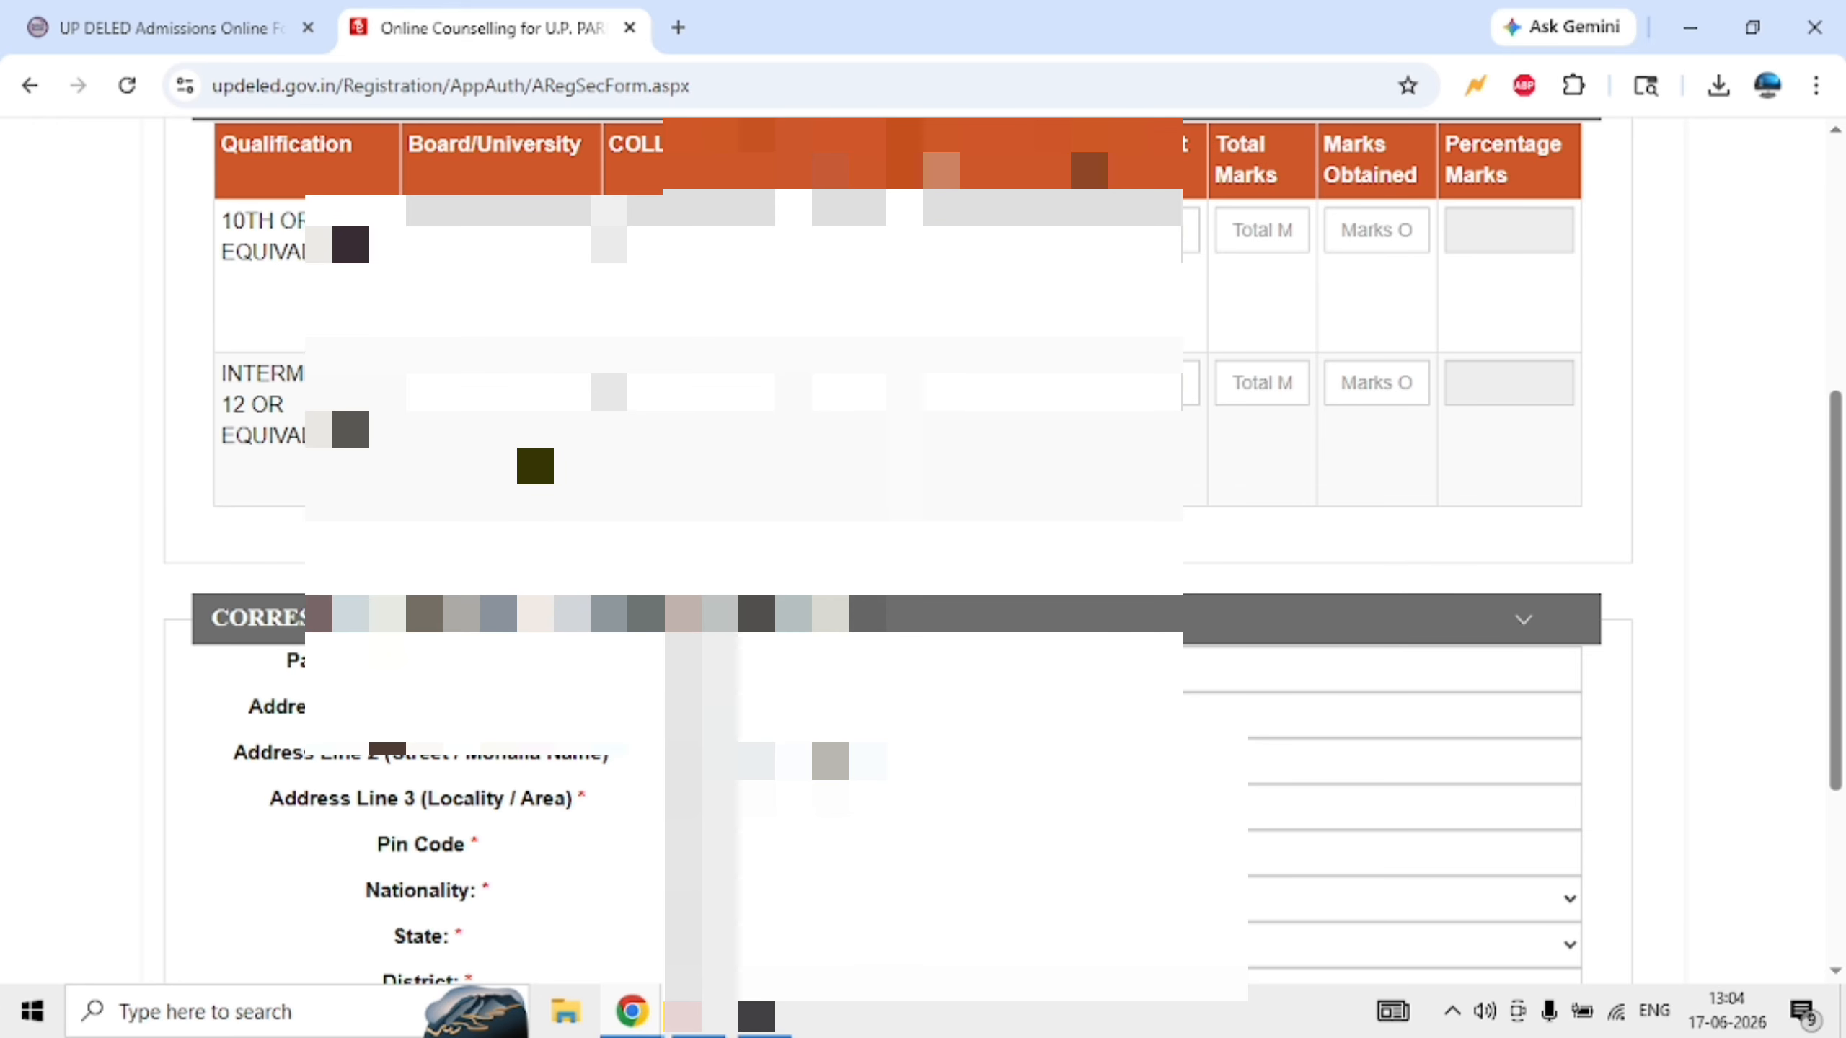
scroll(535, 465, "up", 1)
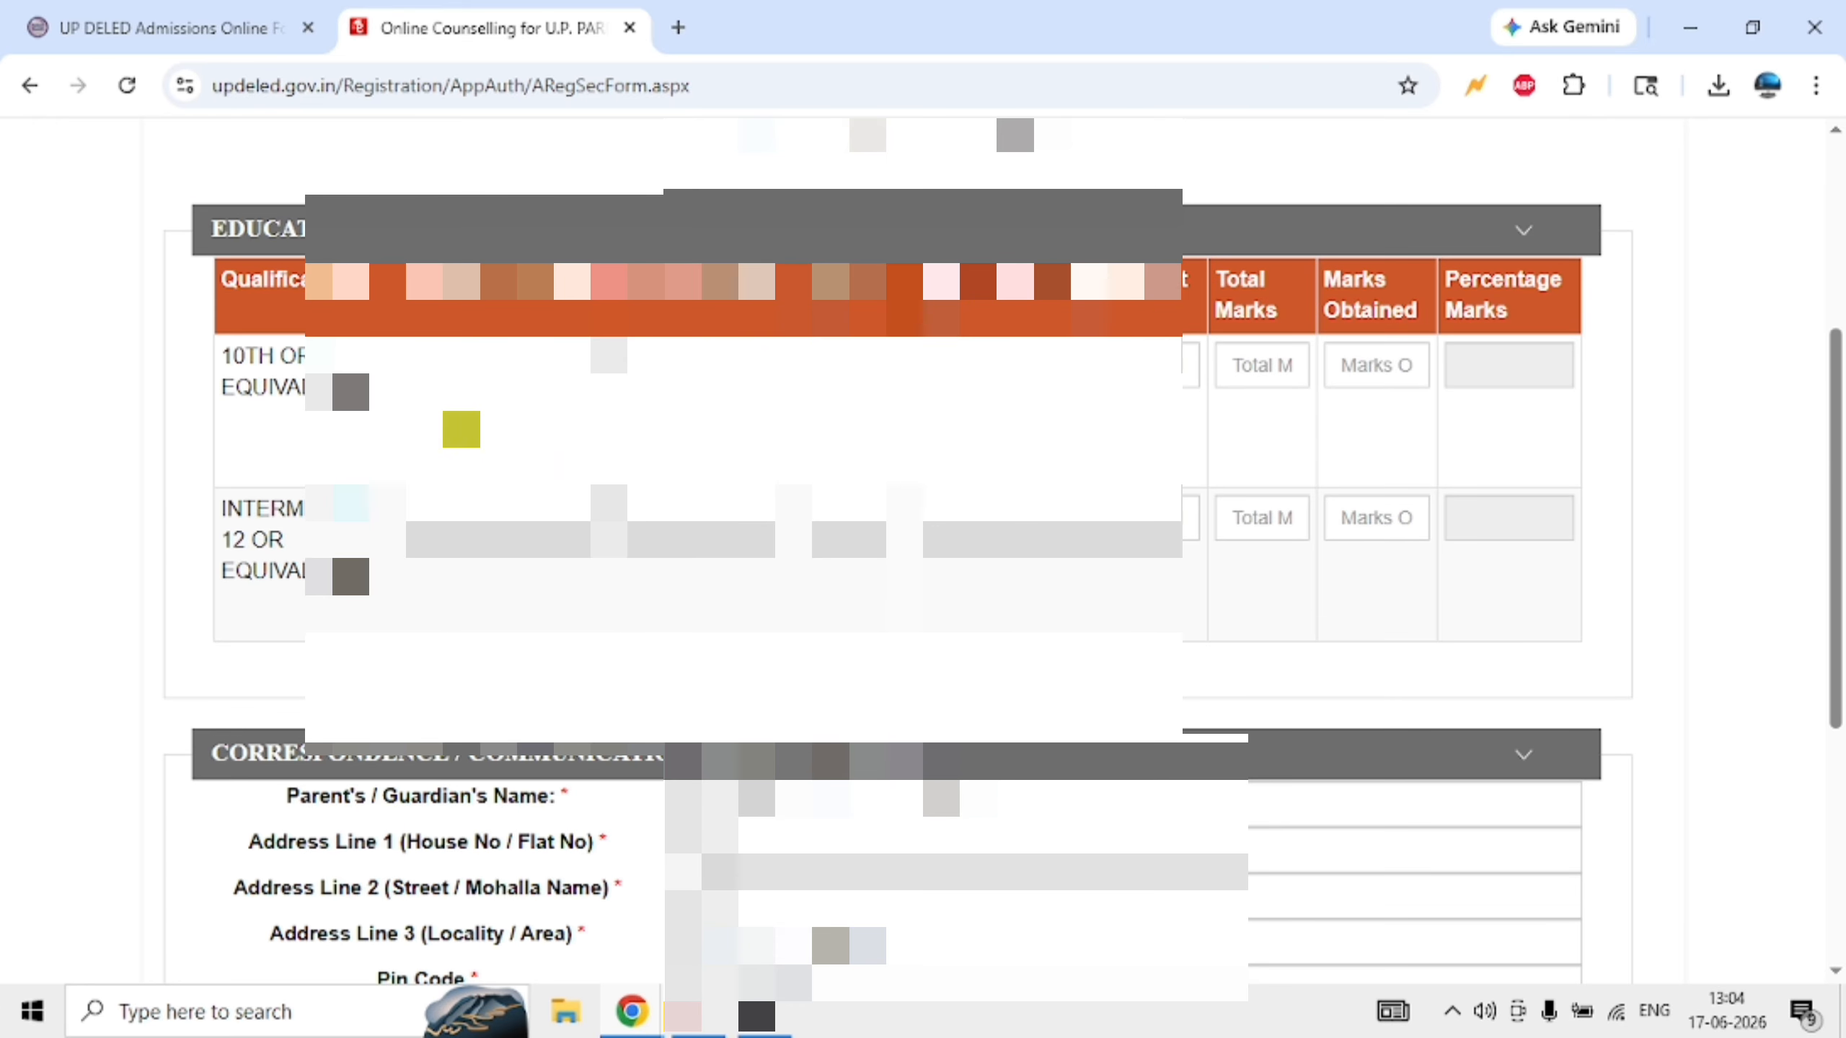
Step: Choose U.P. Board for the 10th row and fill in its other detail fields
left_click(535, 393)
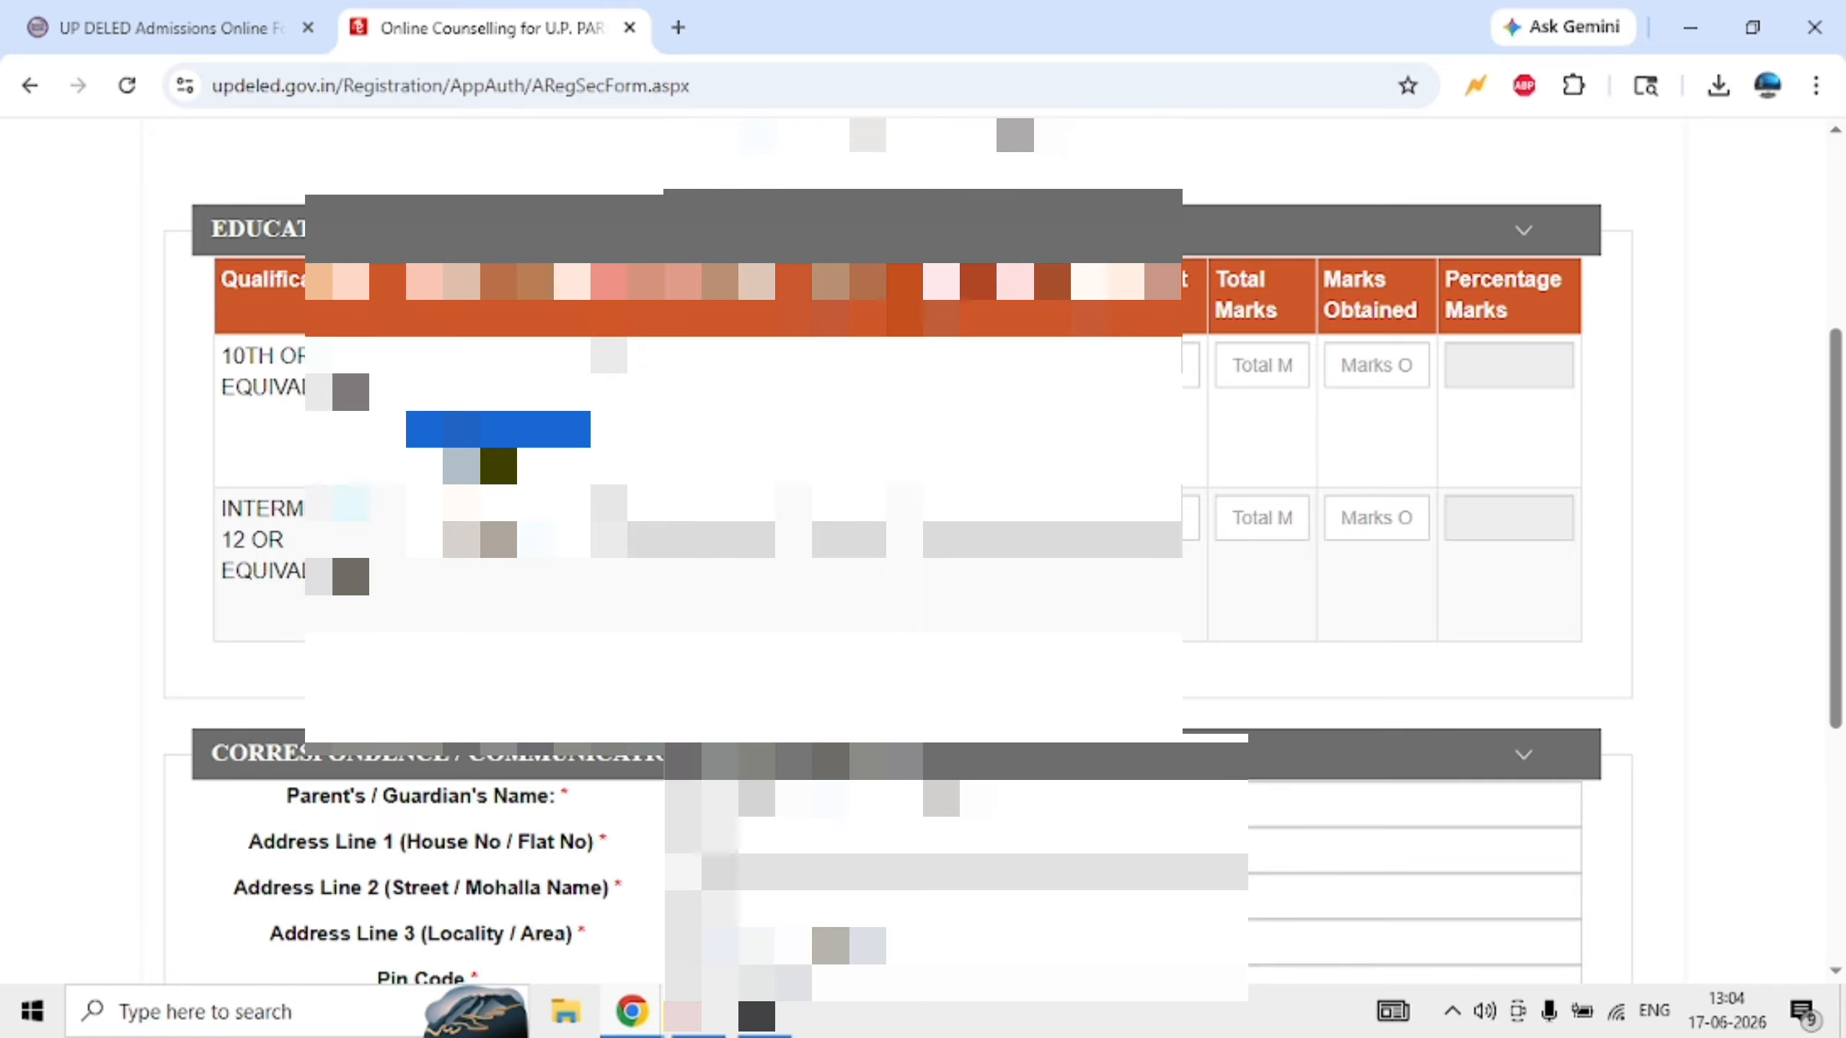
left_click(462, 465)
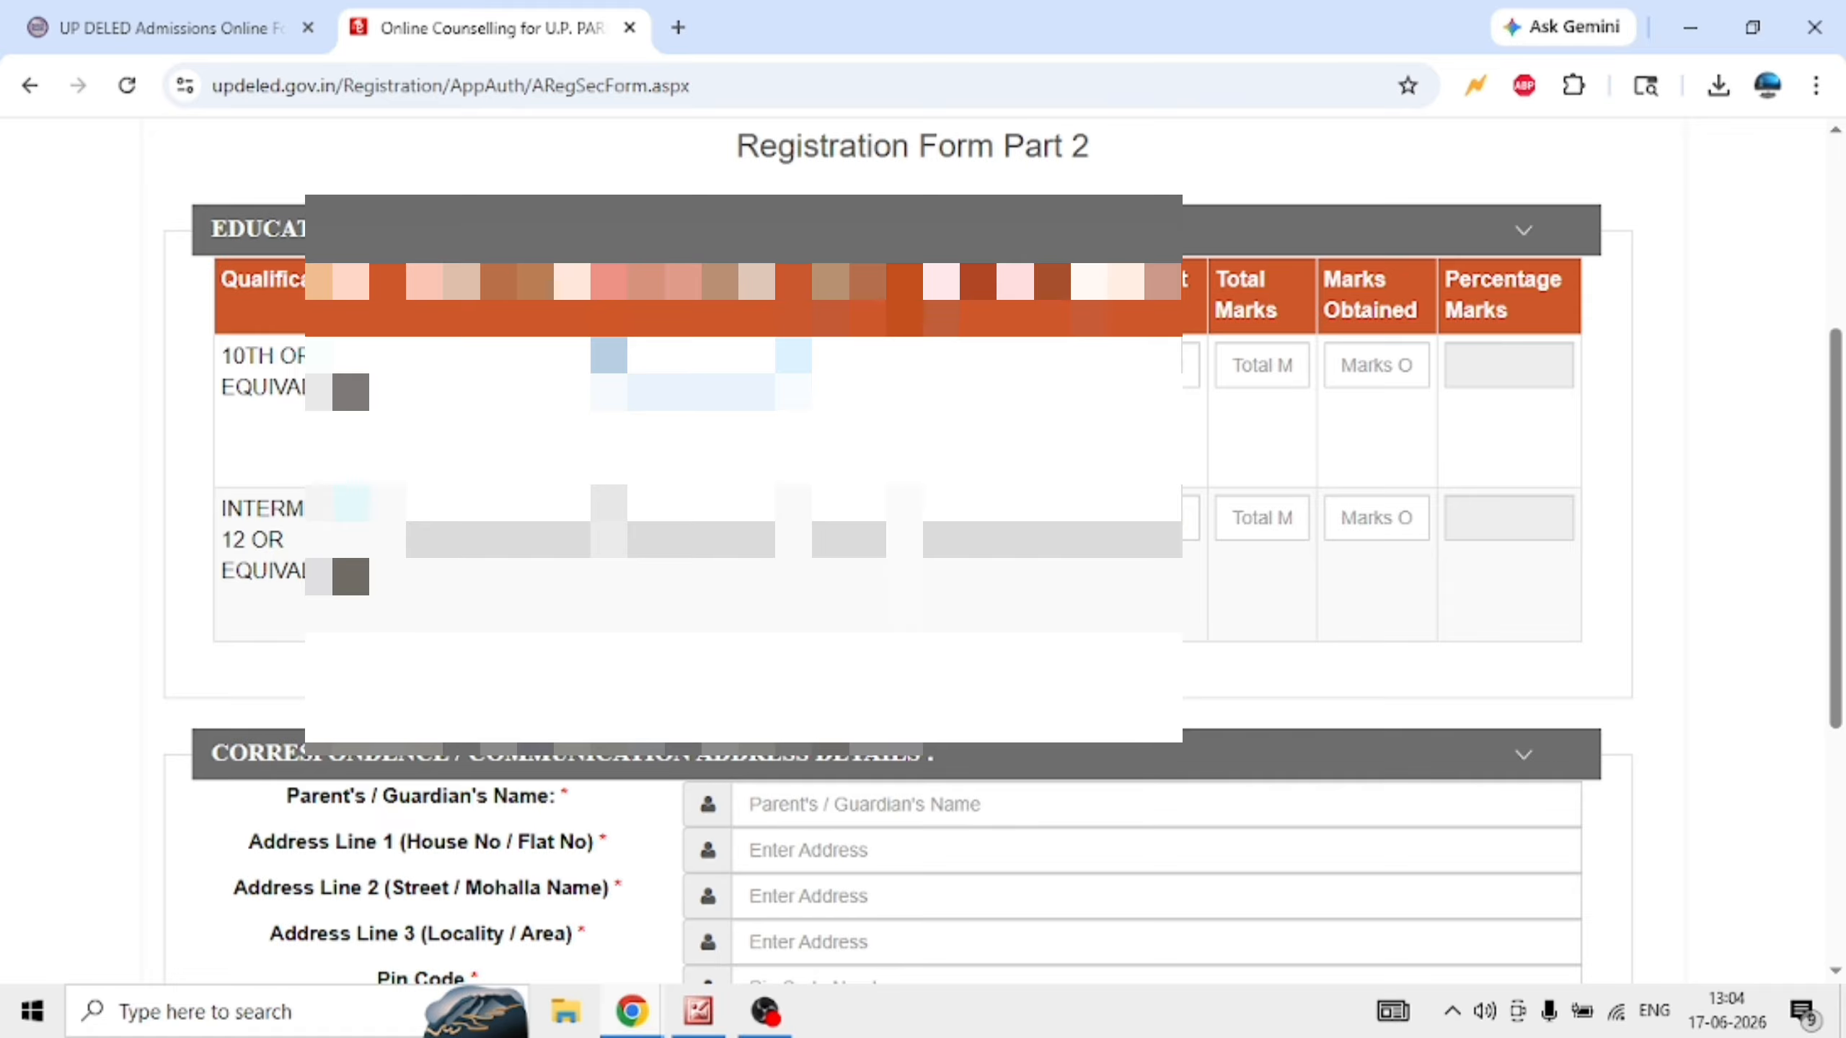
left_click(866, 365)
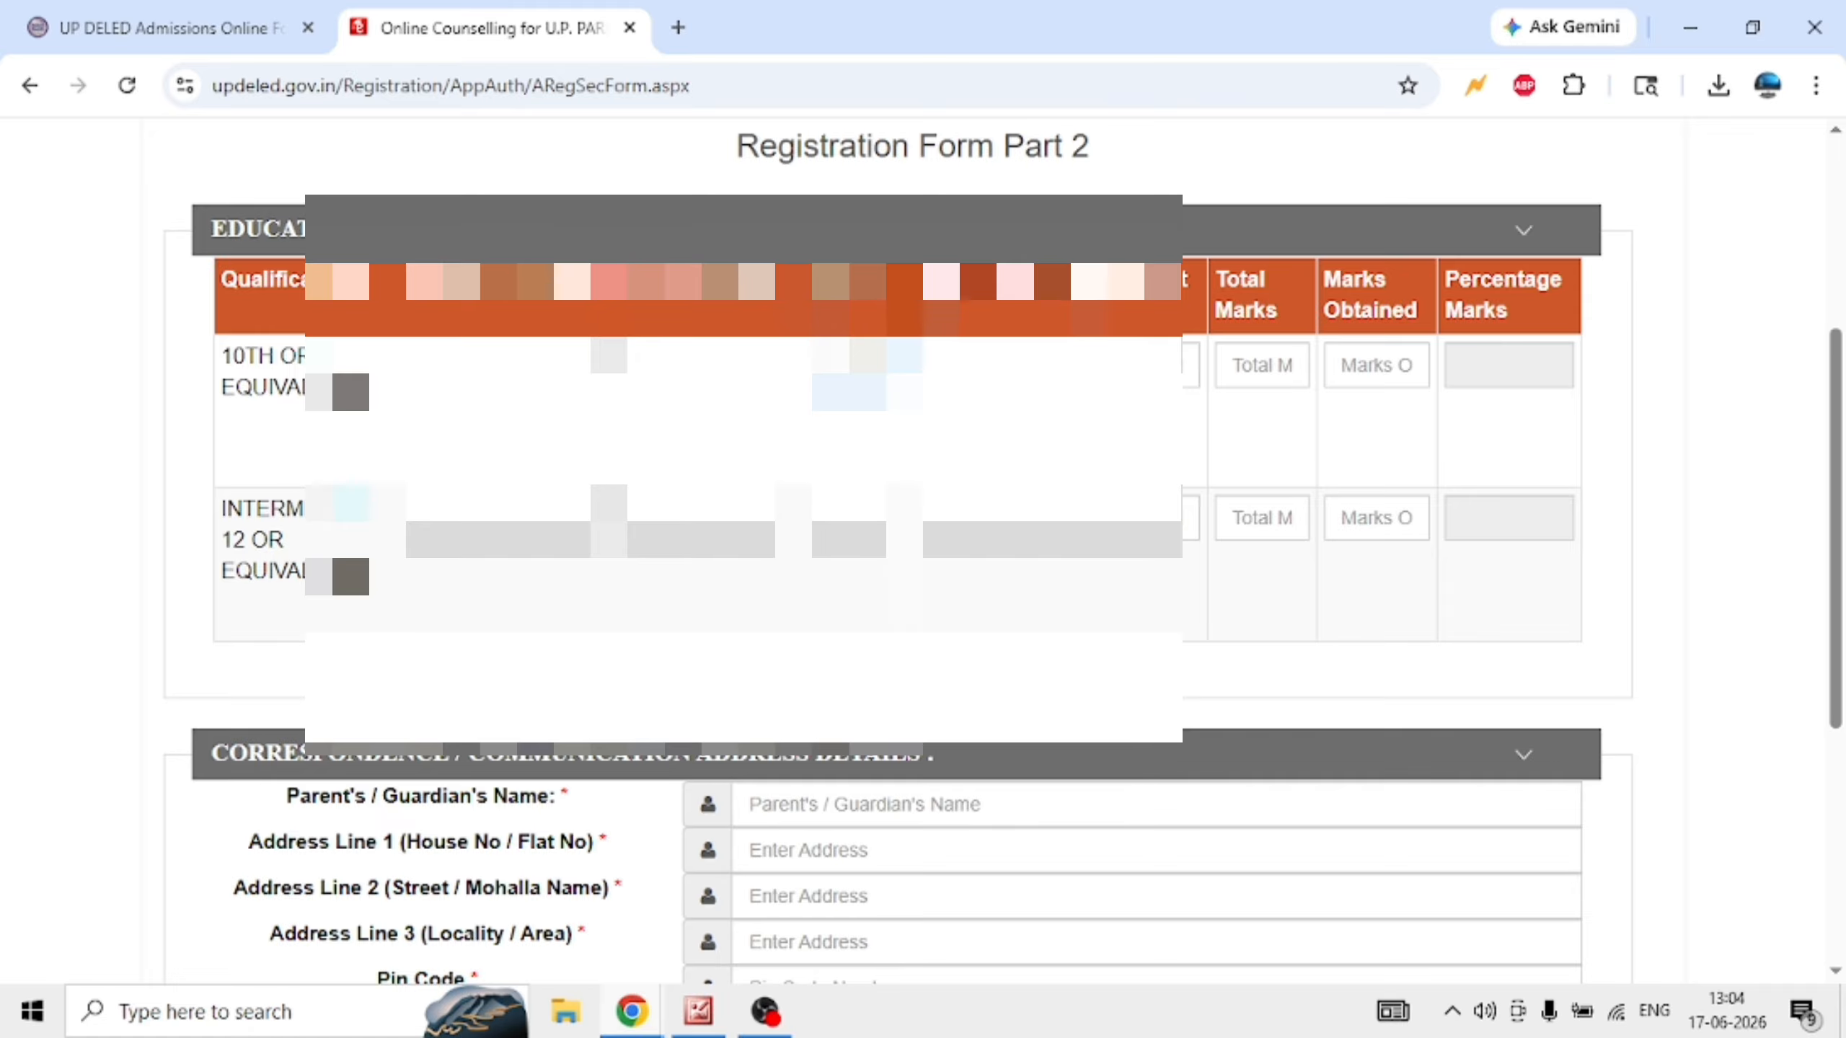
left_click(1014, 360)
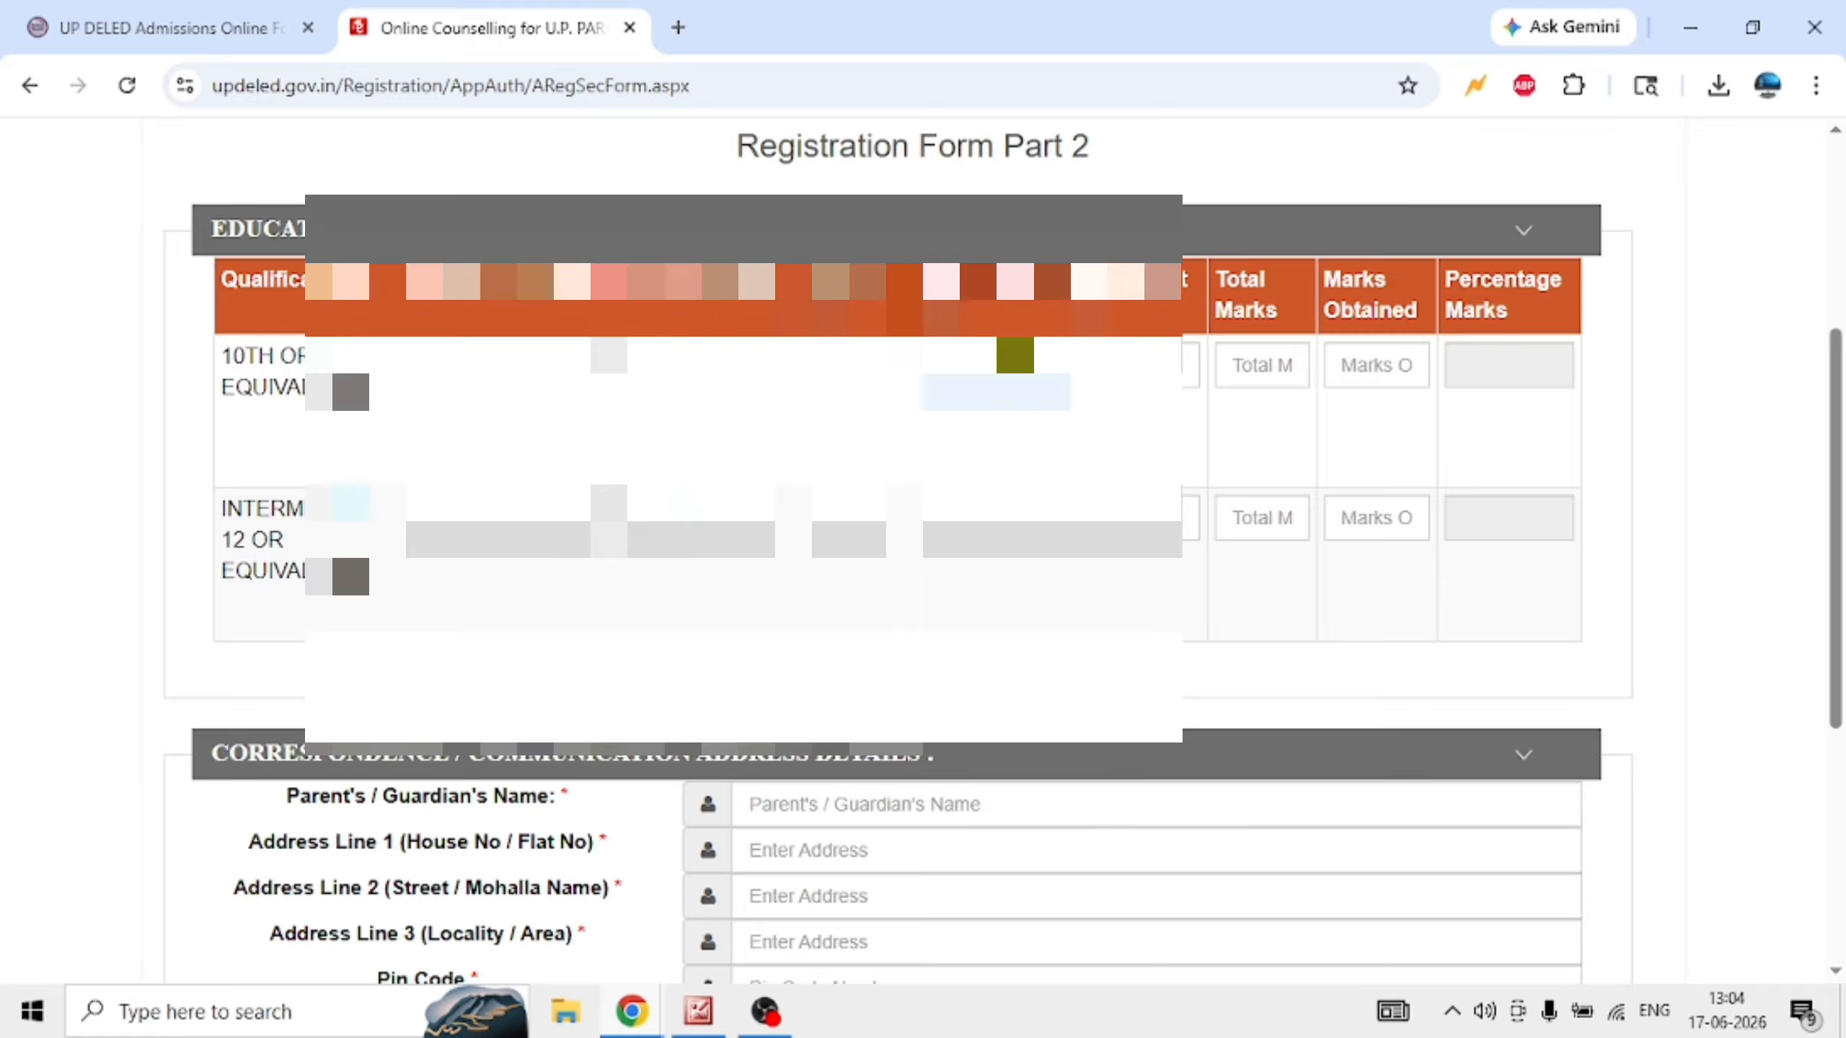
left_click(1126, 393)
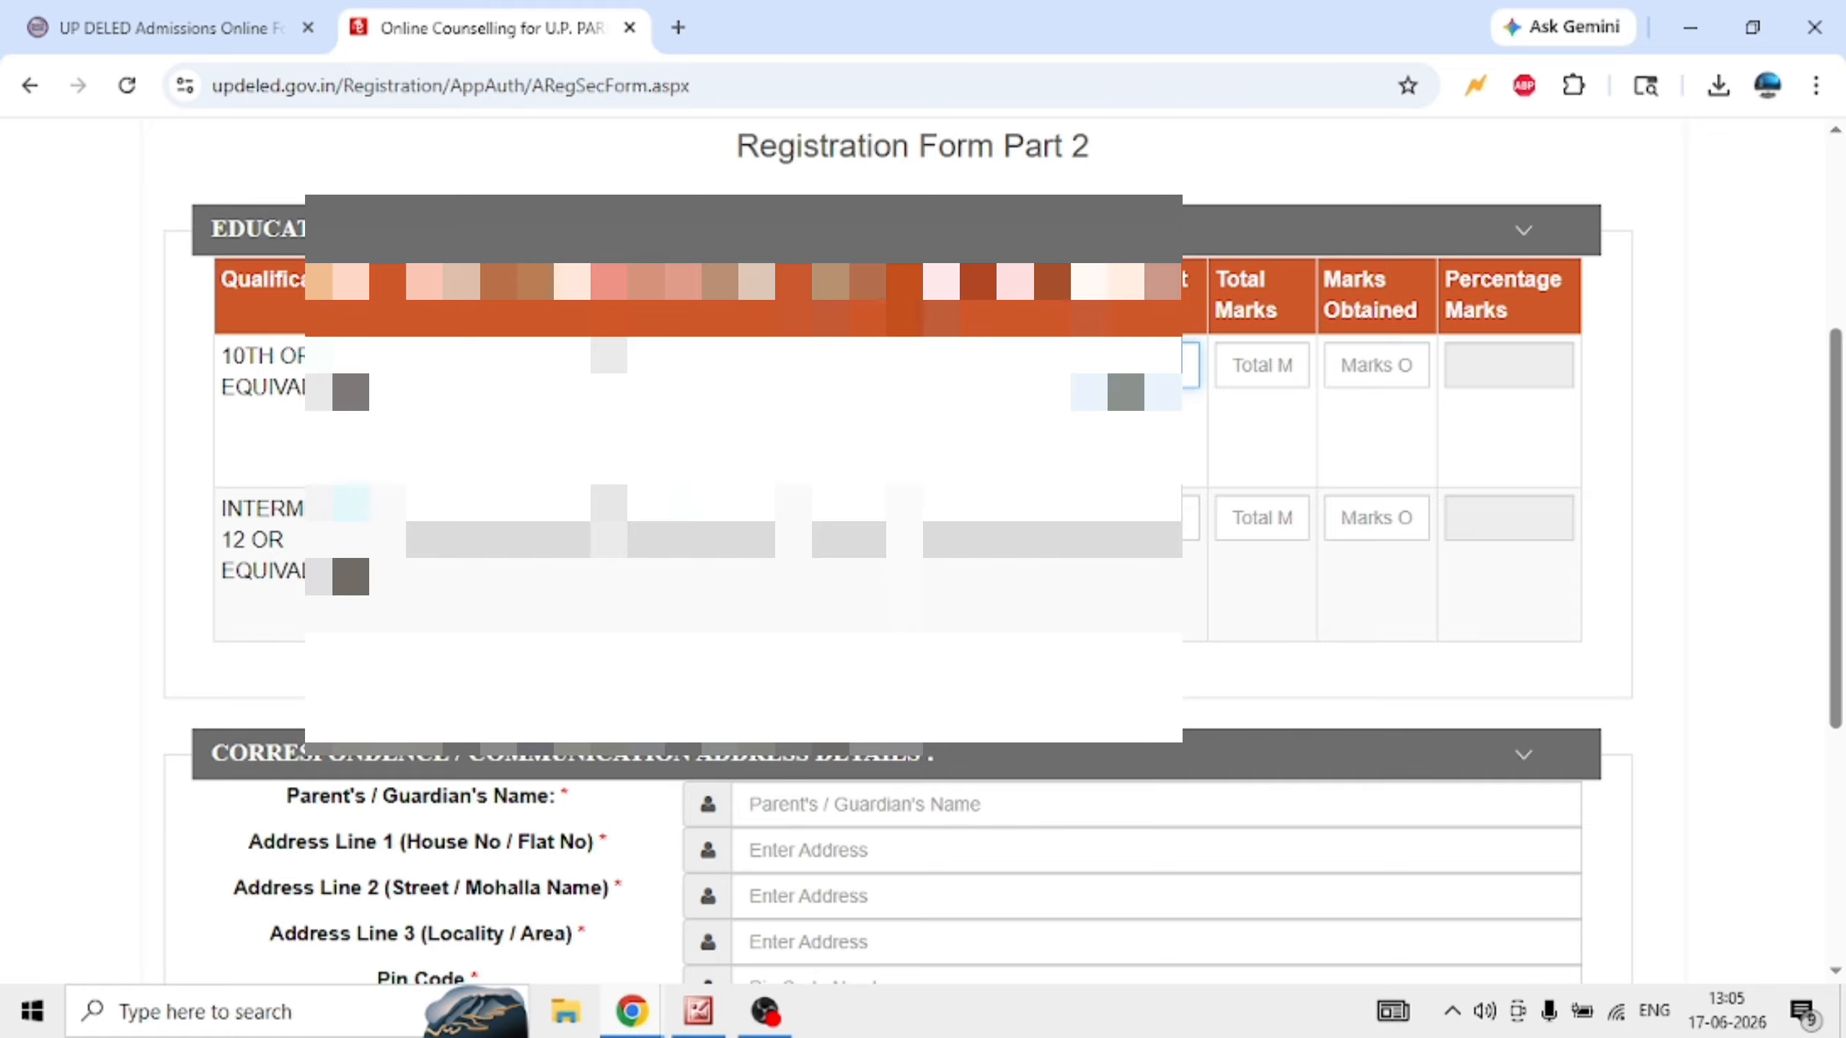
Step: Enter 600 total and 272 obtained marks for 10th, giving 45.333 percent
left_click(1250, 364)
type("600")
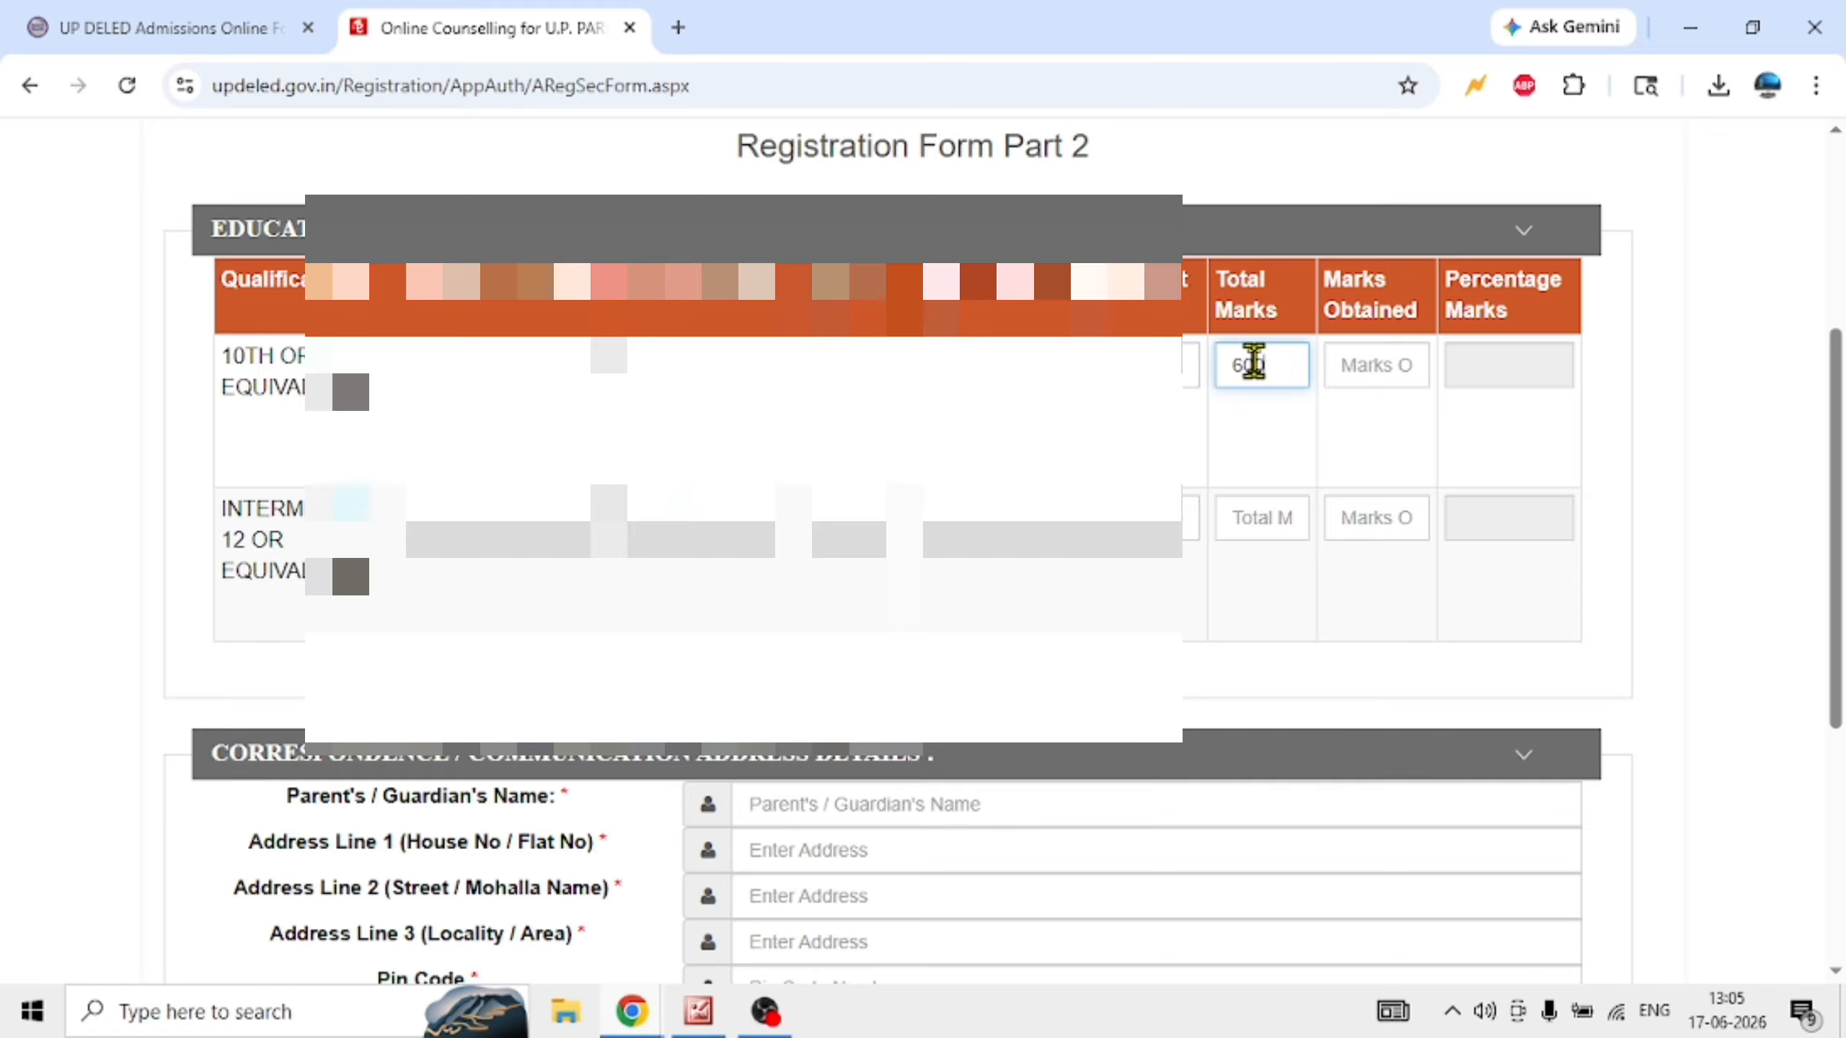
left_click(1279, 429)
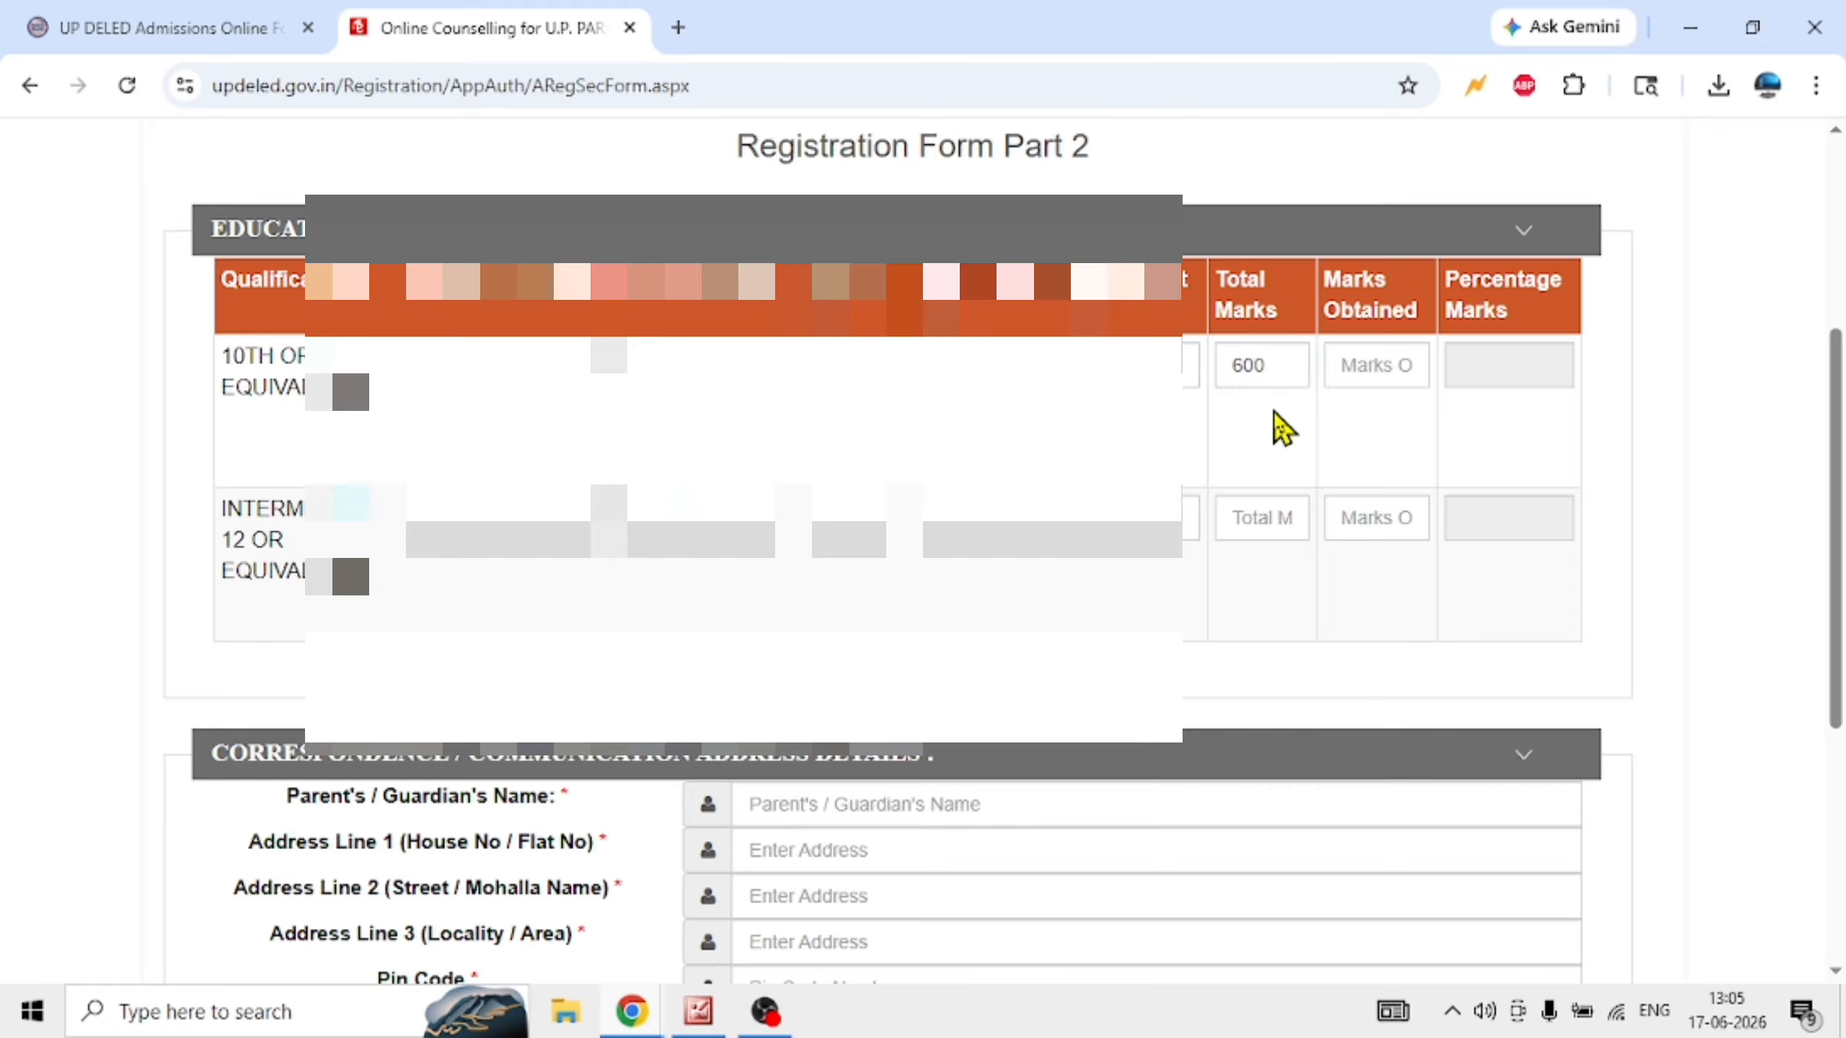
left_click(1372, 352)
type("27")
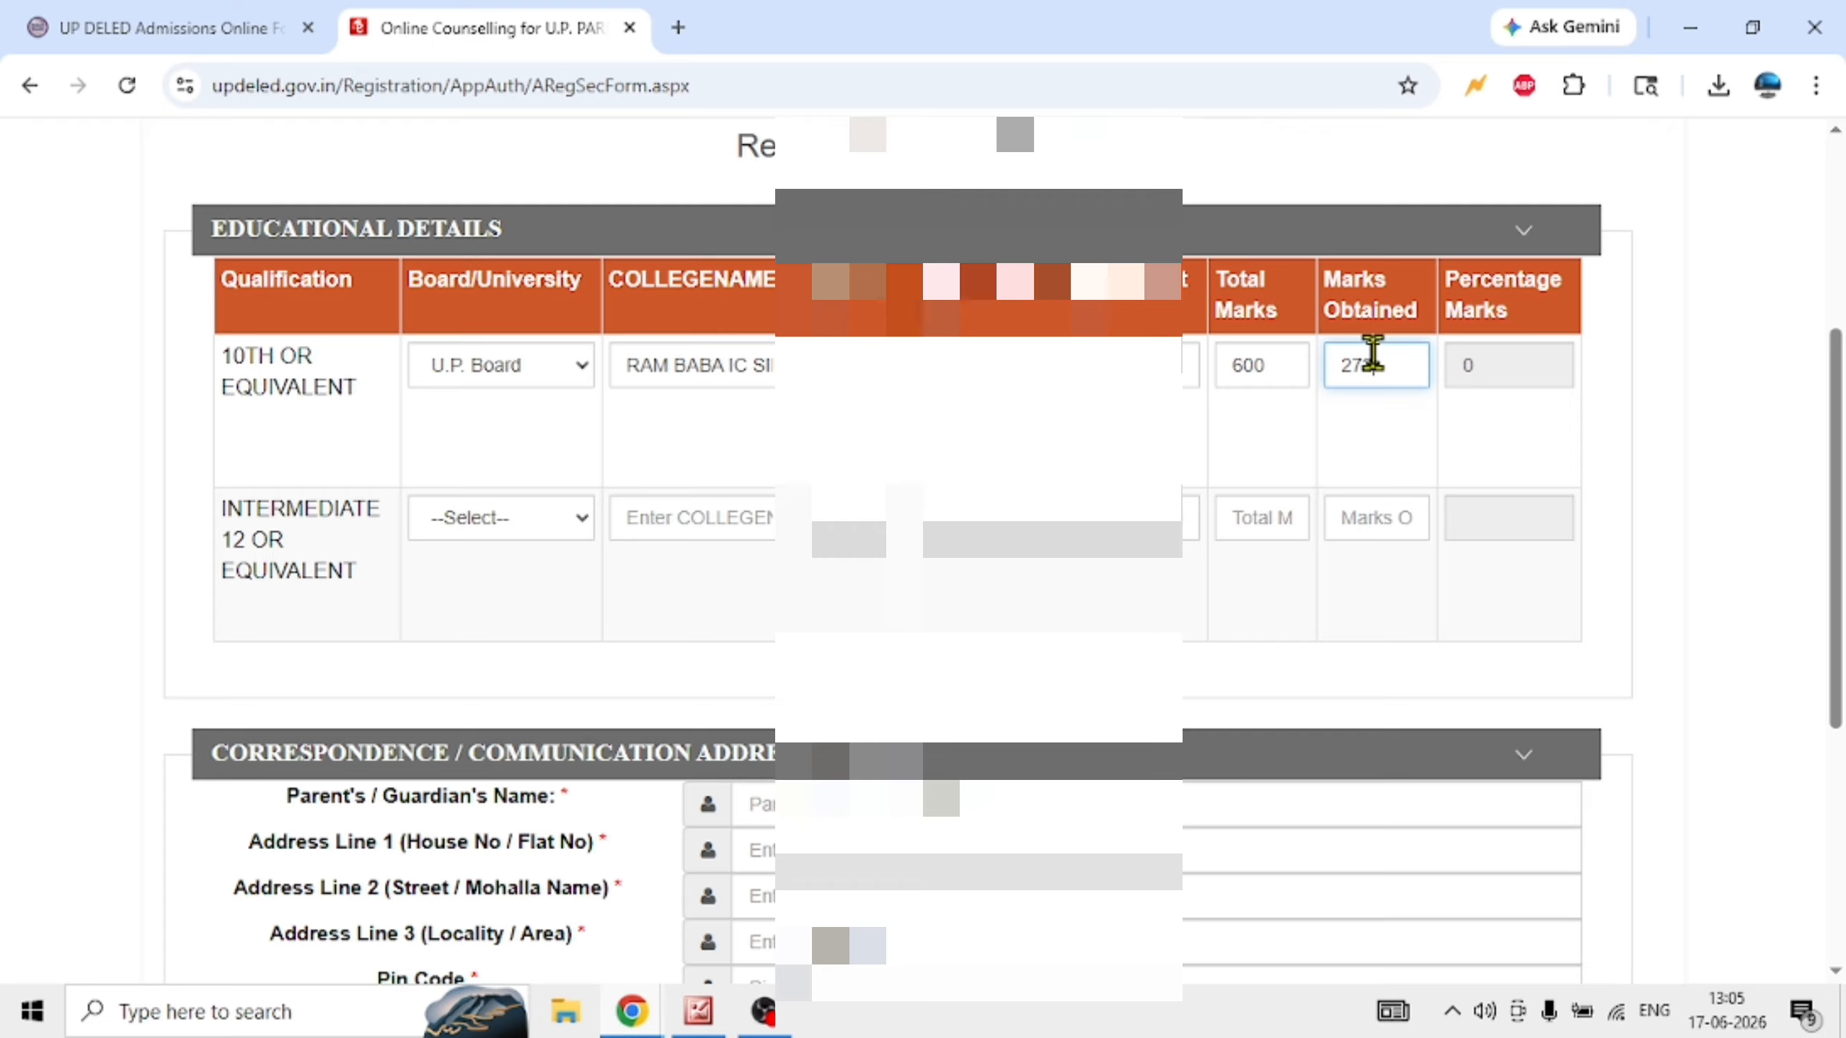
type("2")
left_click(1272, 441)
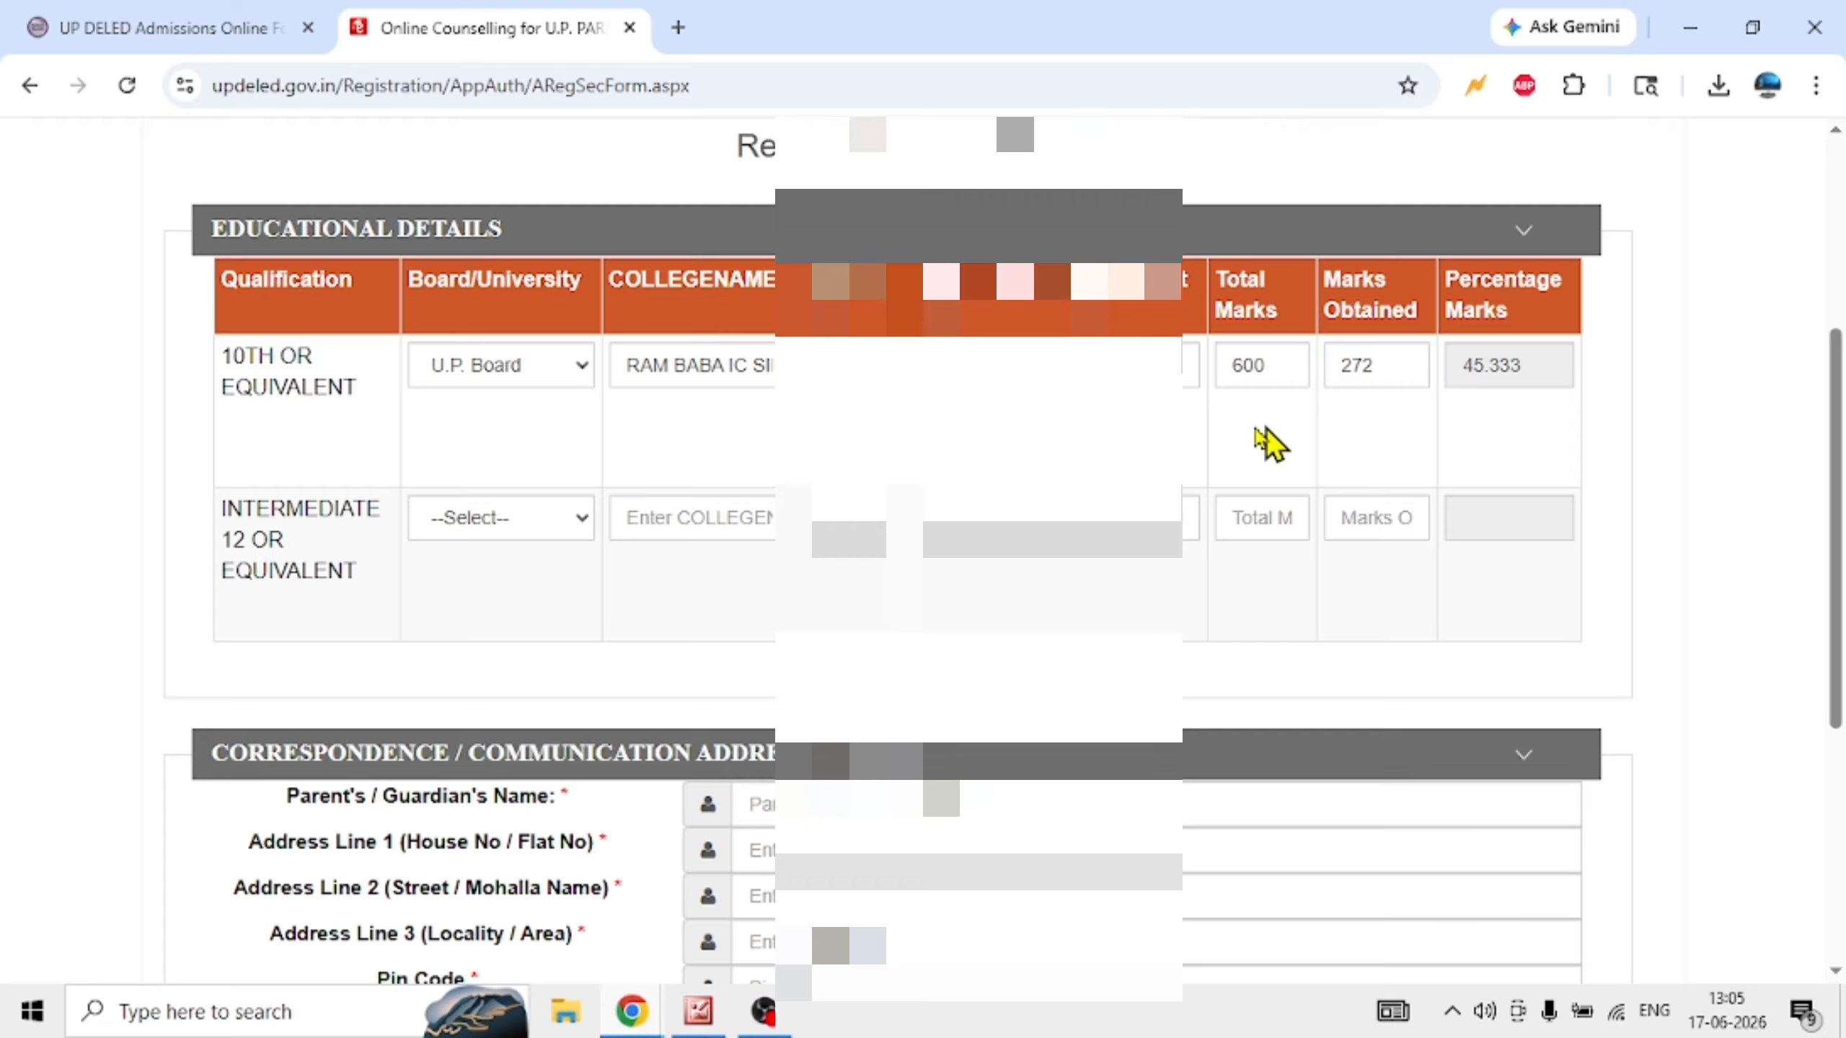
Step: Set the Intermediate row's board to U.P. Board
left_click(531, 518)
left_click(486, 590)
left_click(745, 528)
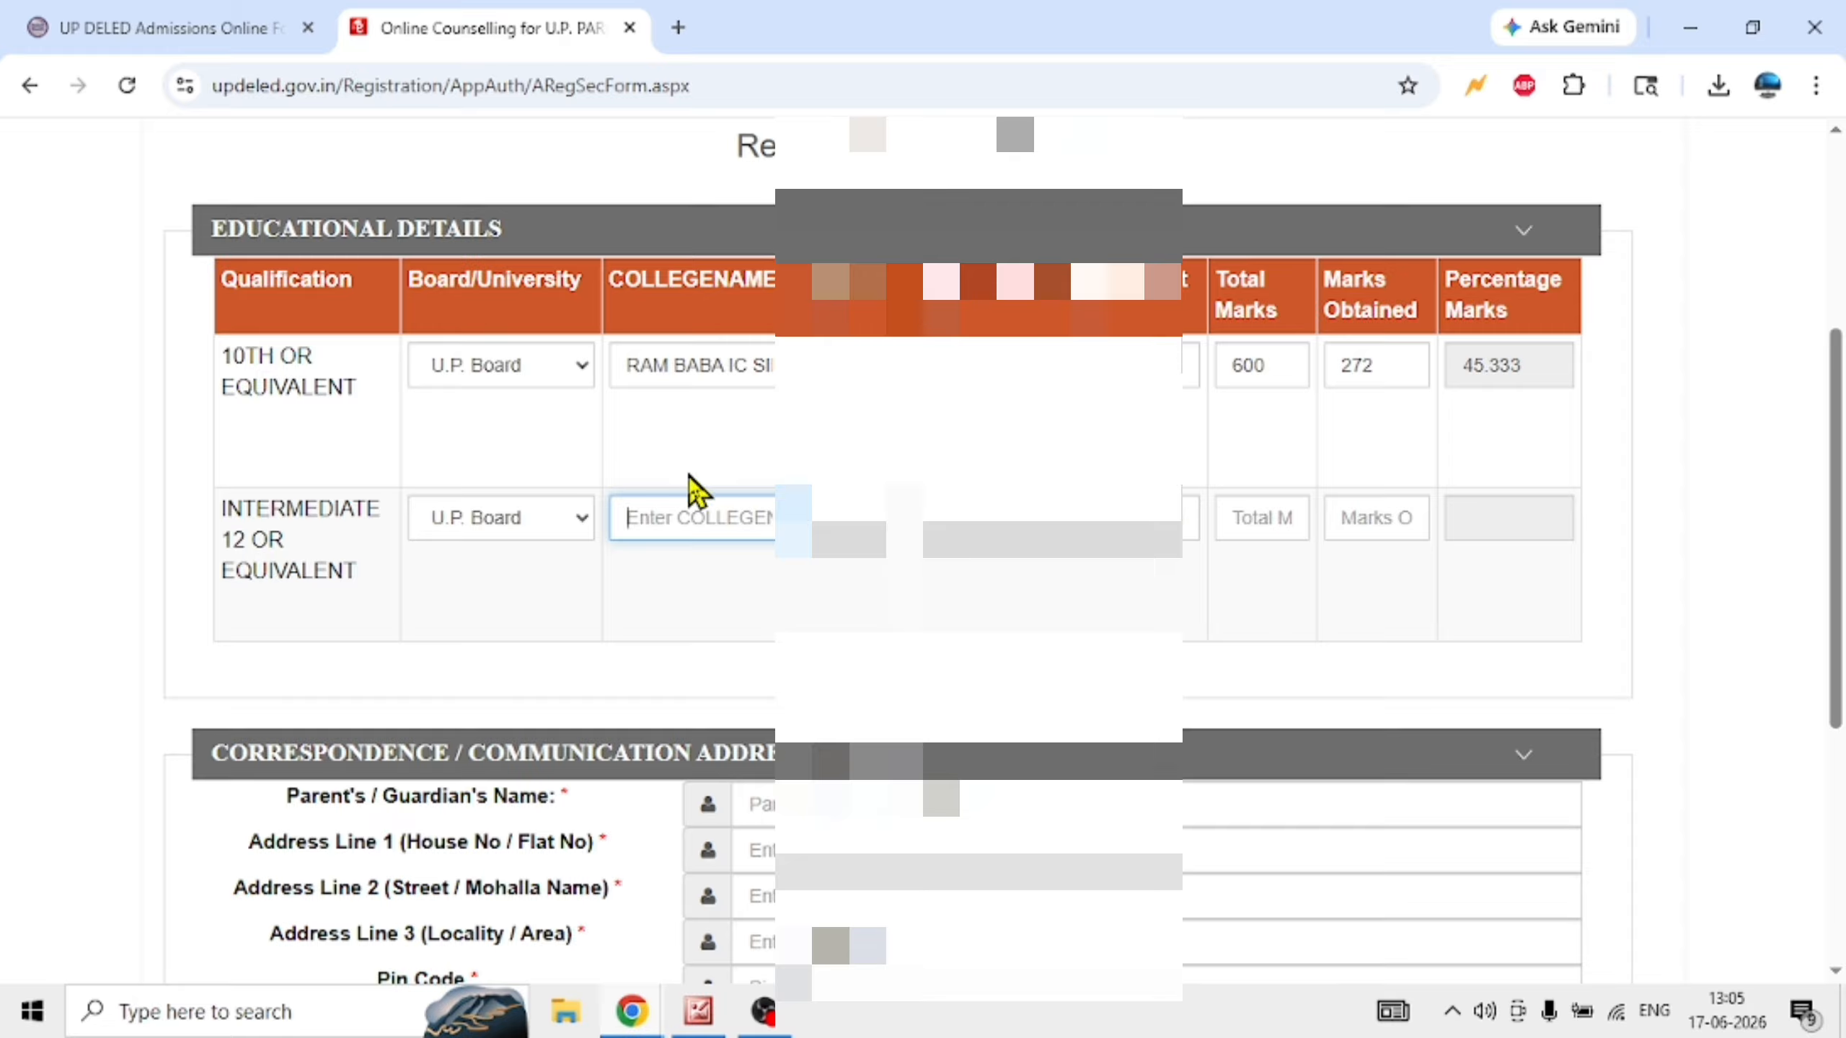
Step: Type the Intermediate college name into its field
type("P")
type("UBLIC INTER COLL")
type("EGE")
key("BackSpace")
key("BackSpace")
key("BackSpace")
key("BackSpace")
key("BackSpace")
key("BackSpace")
key("BackSpace")
key("BackSpace")
key("BackSpace")
key("BackSpace")
type("KERAKAT J")
key("BackSpace")
left_click(865, 519)
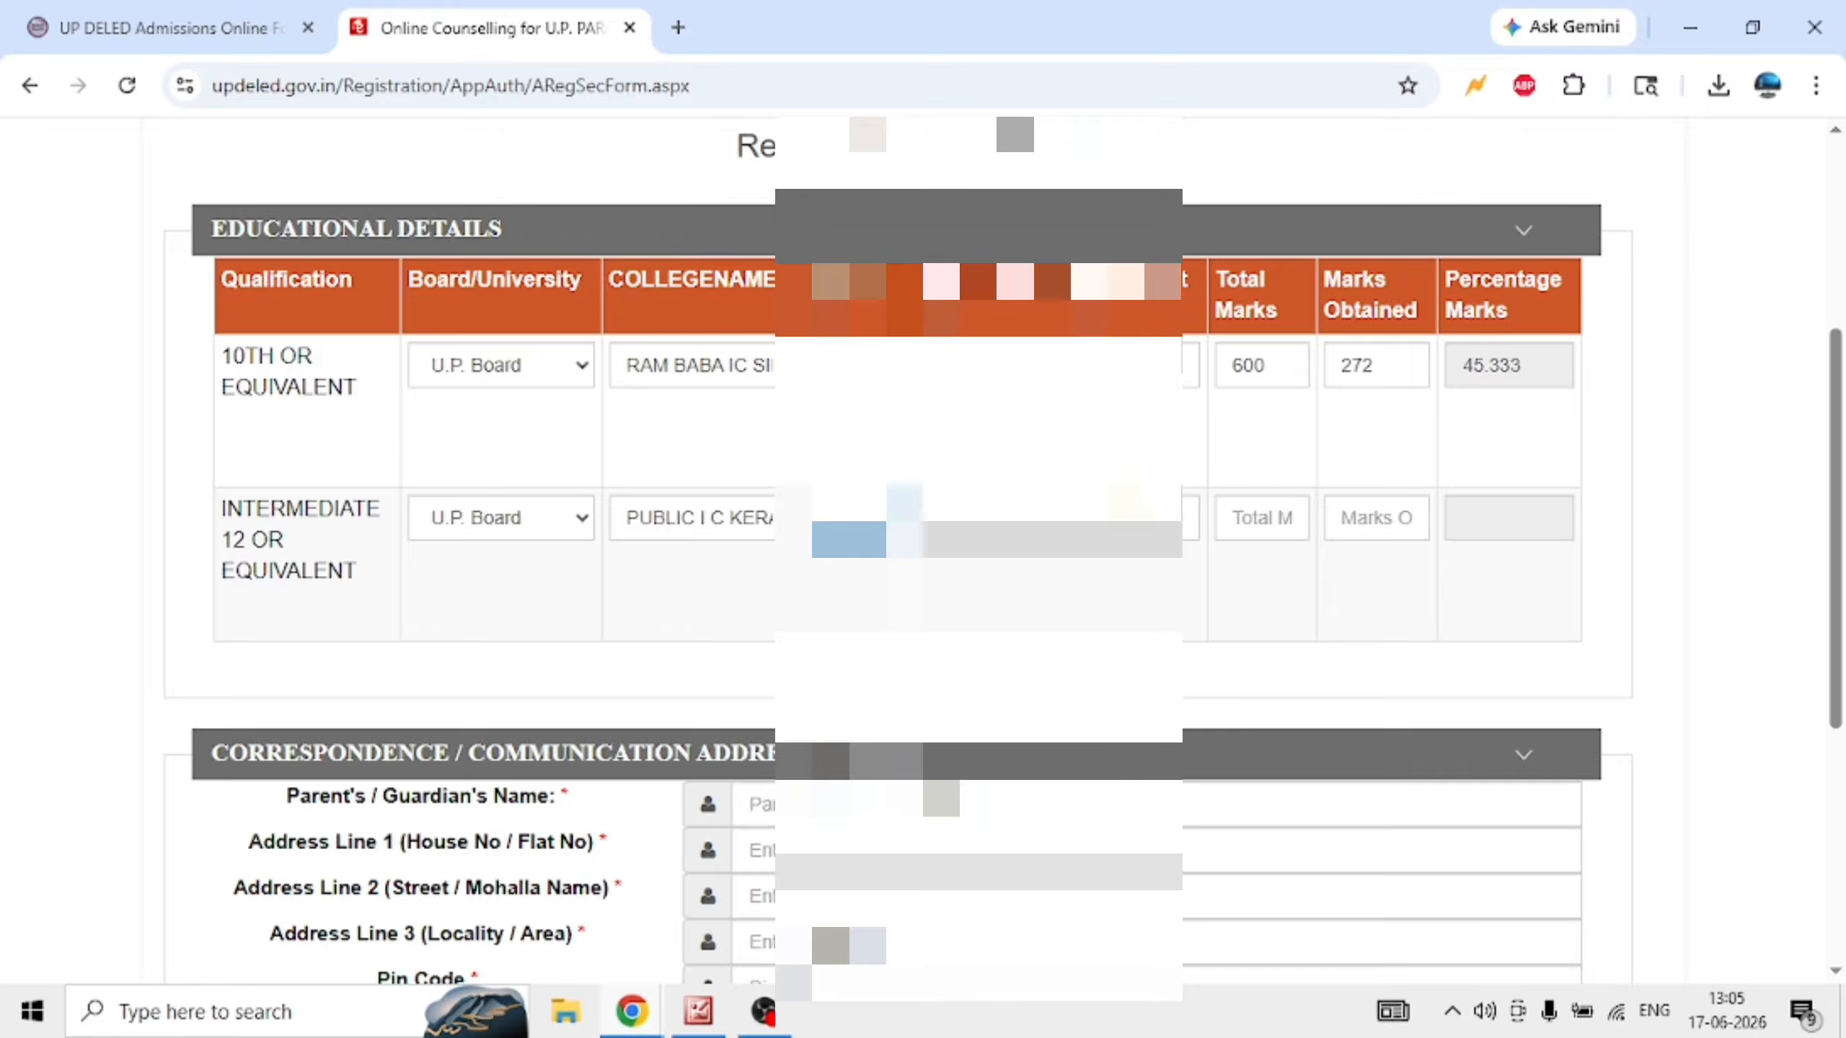
key("Tab")
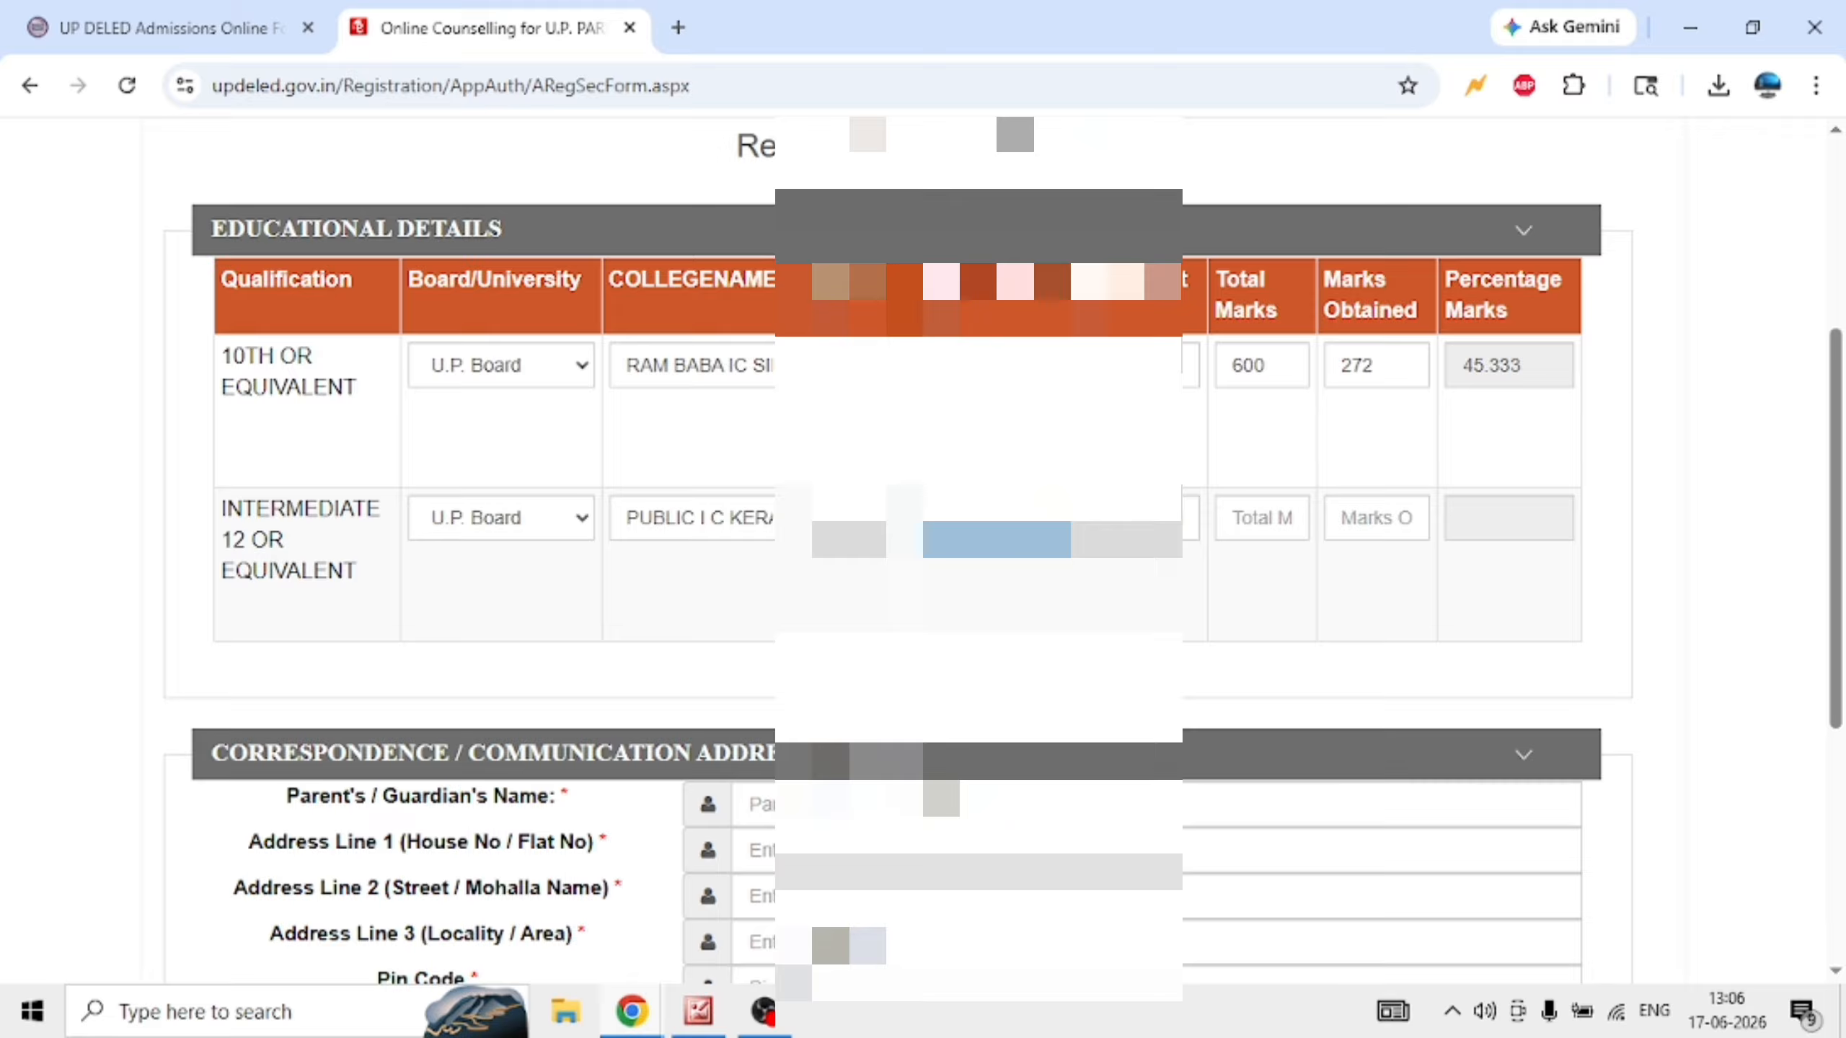
Step: Correct the spelling and town name in the Intermediate college name
triple_click(622, 519)
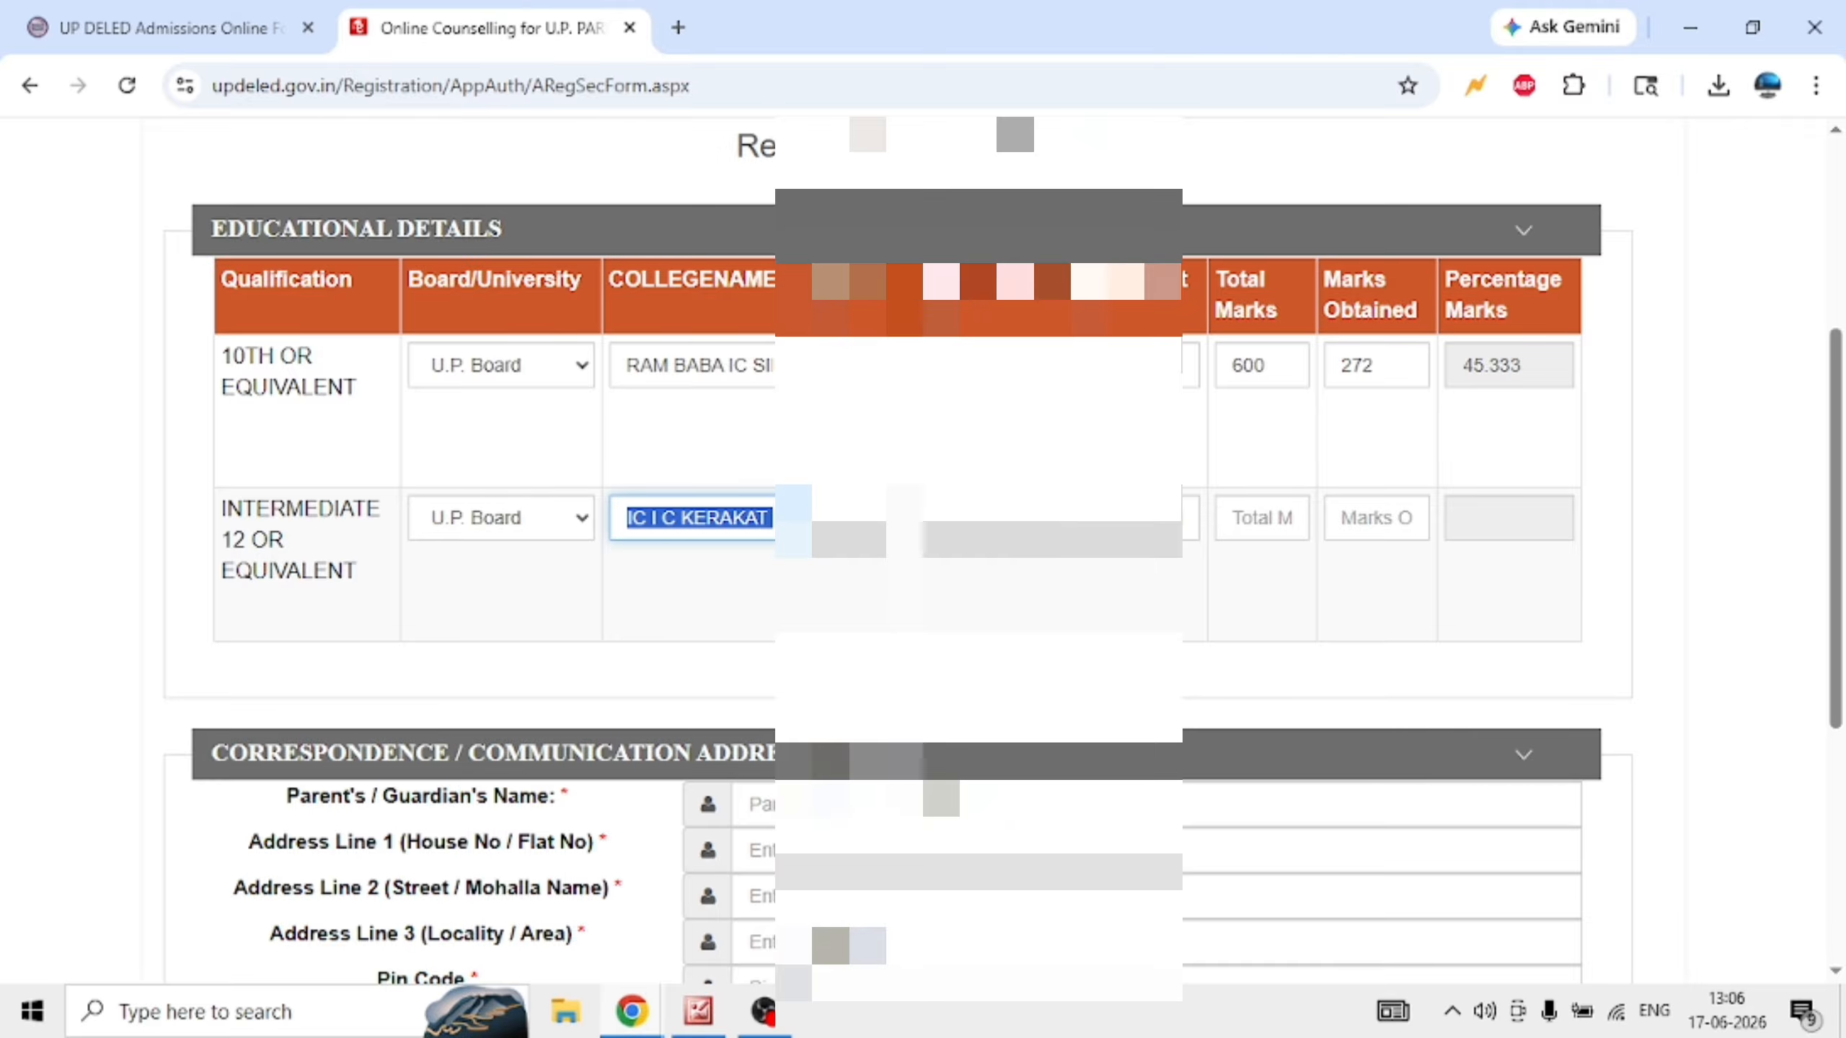
left_click(770, 517)
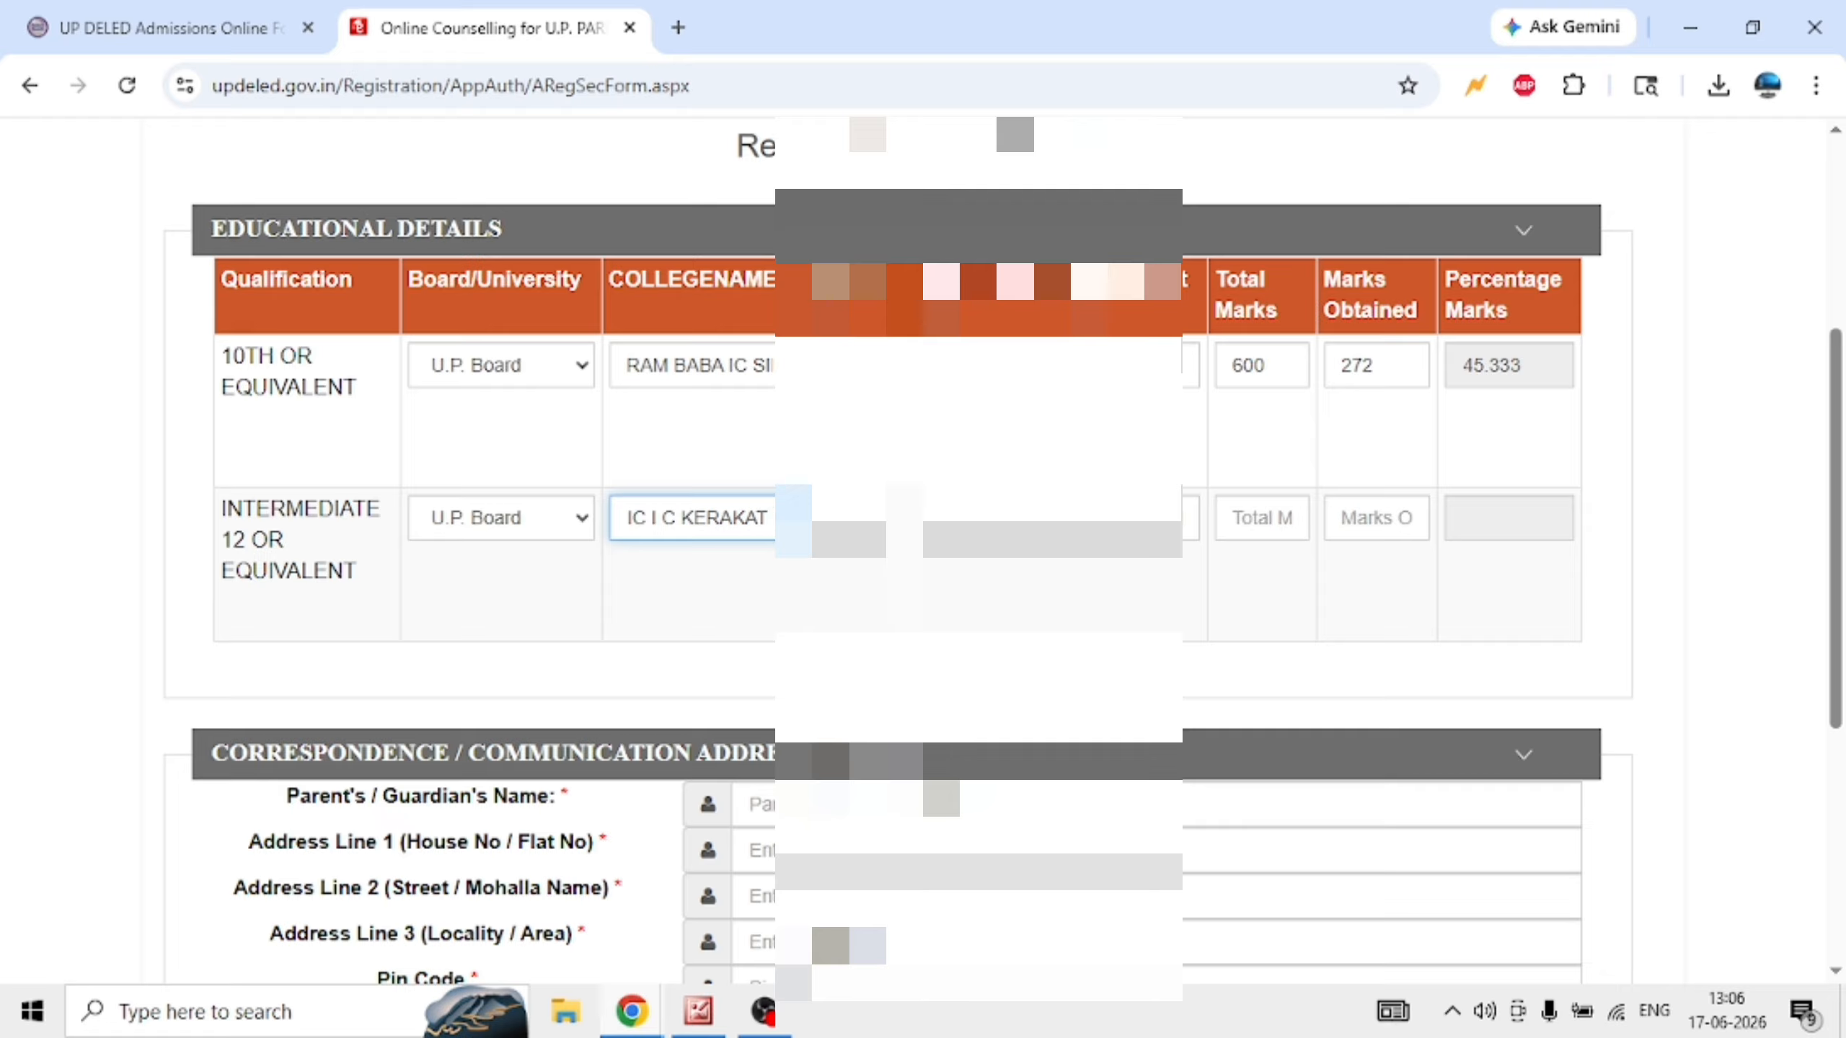
key("Home")
type("PUBL")
key("End")
key("BackSpace")
key("BackSpace")
key("BackSpace")
key("BackSpace")
key("BackSpace")
key("BackSpace")
key("BackSpace")
type("JAUNPUR")
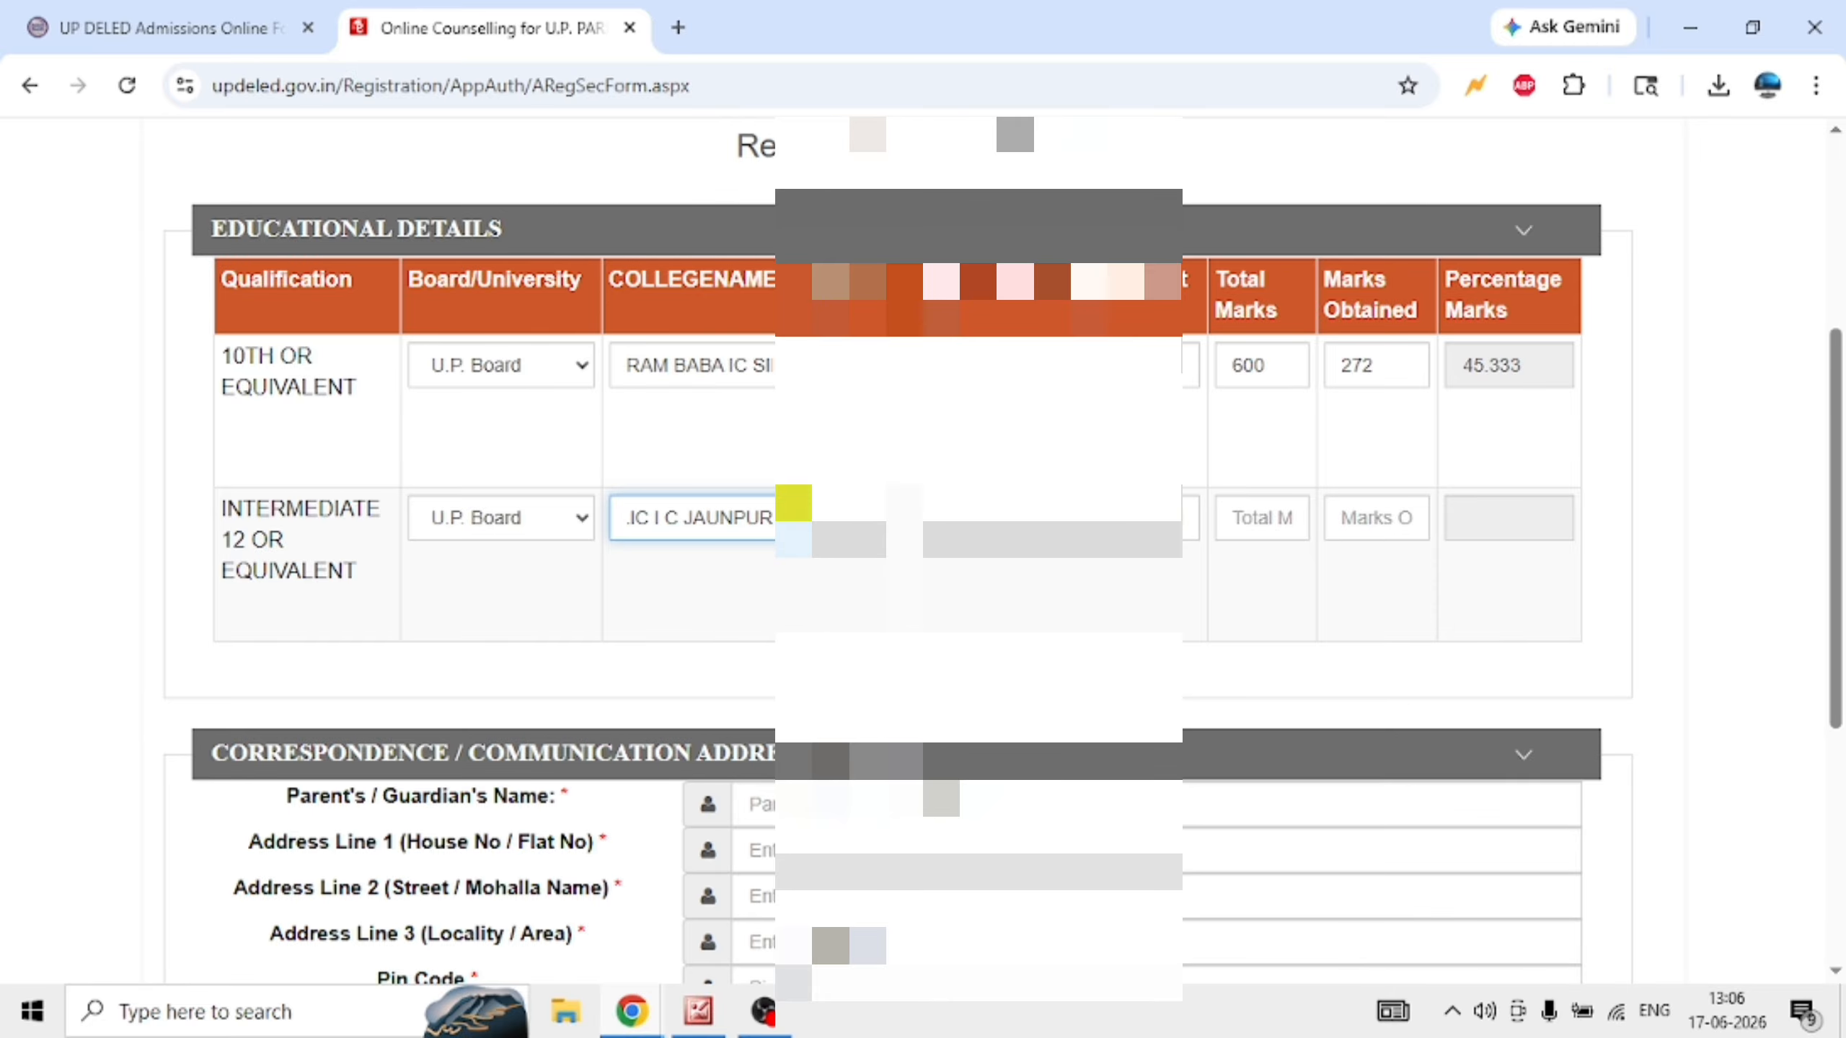
left_click(904, 614)
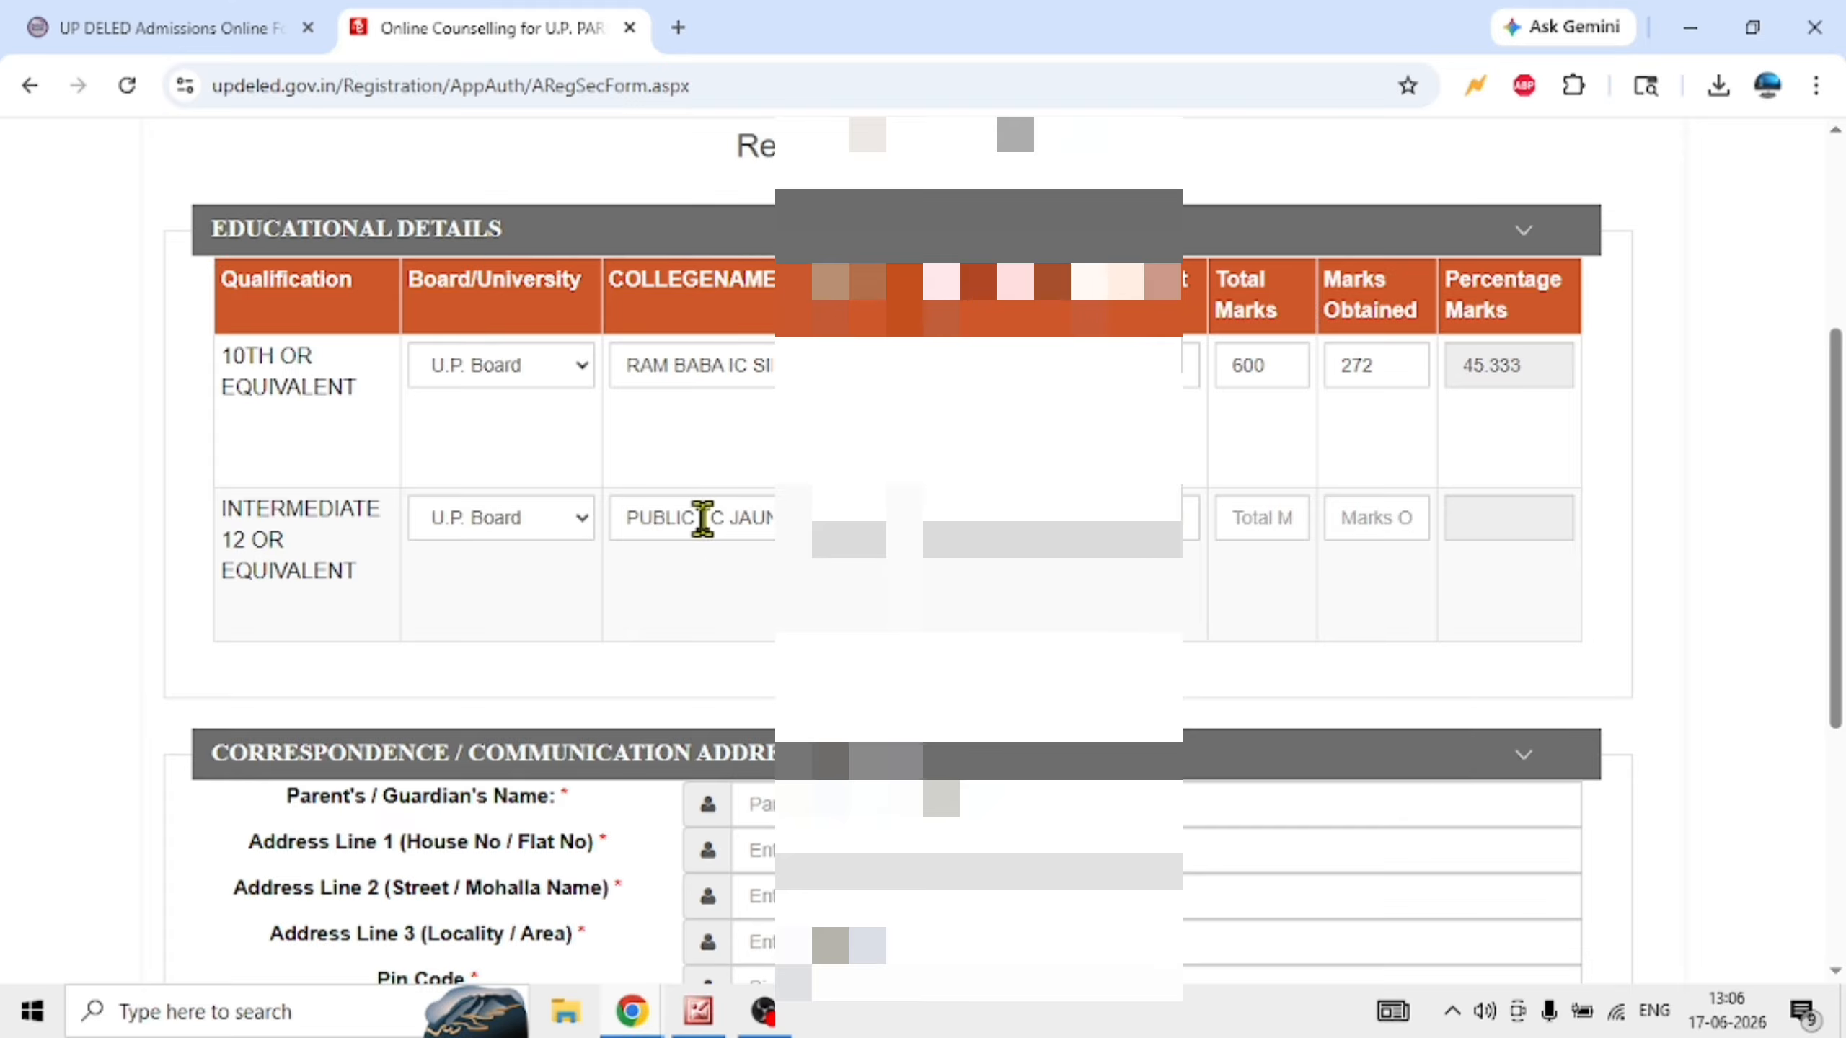
left_click_drag(729, 519, 768, 522)
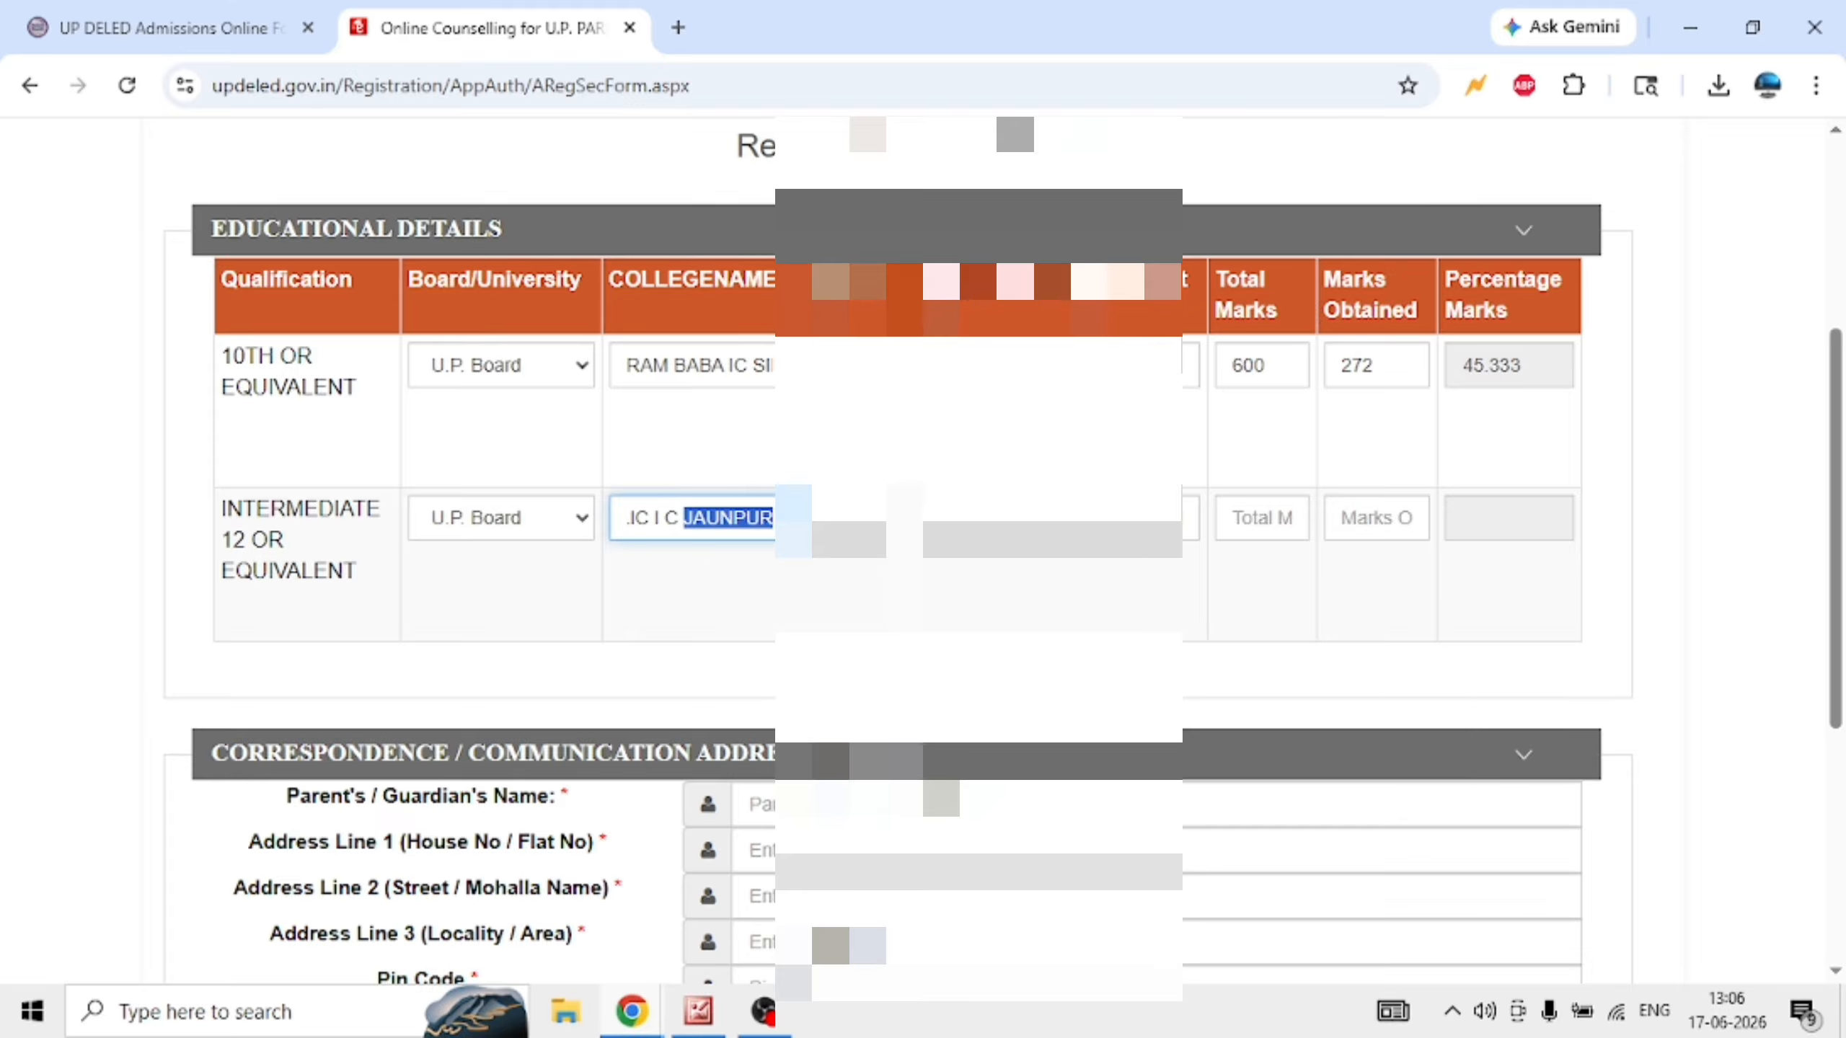
left_click(772, 515)
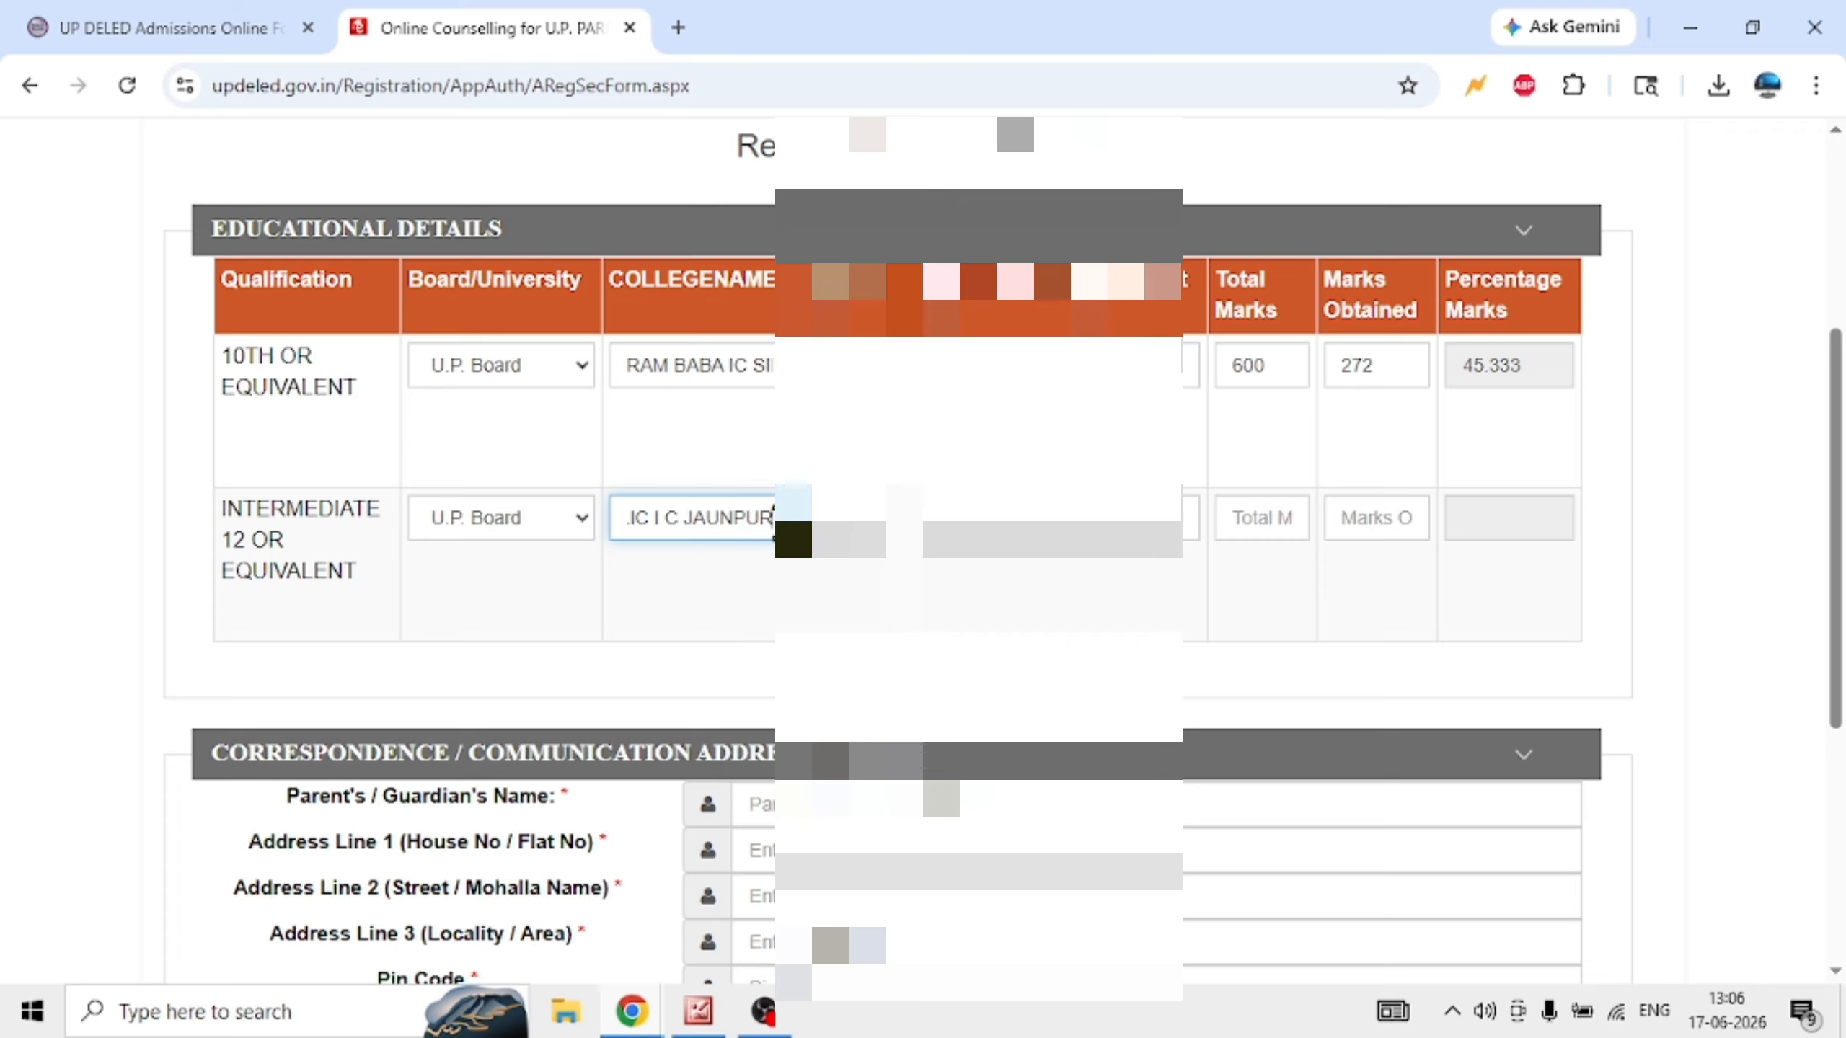
key("BackSpace")
key("BackSpace")
key("BackSpace")
key("BackSpace")
key("BackSpace")
key("BackSpace")
key("BackSpace")
type("KERAKAT")
Step: Enter 500 total and 259 obtained marks for Intermediate, giving 51.8 percent
left_click(978, 518)
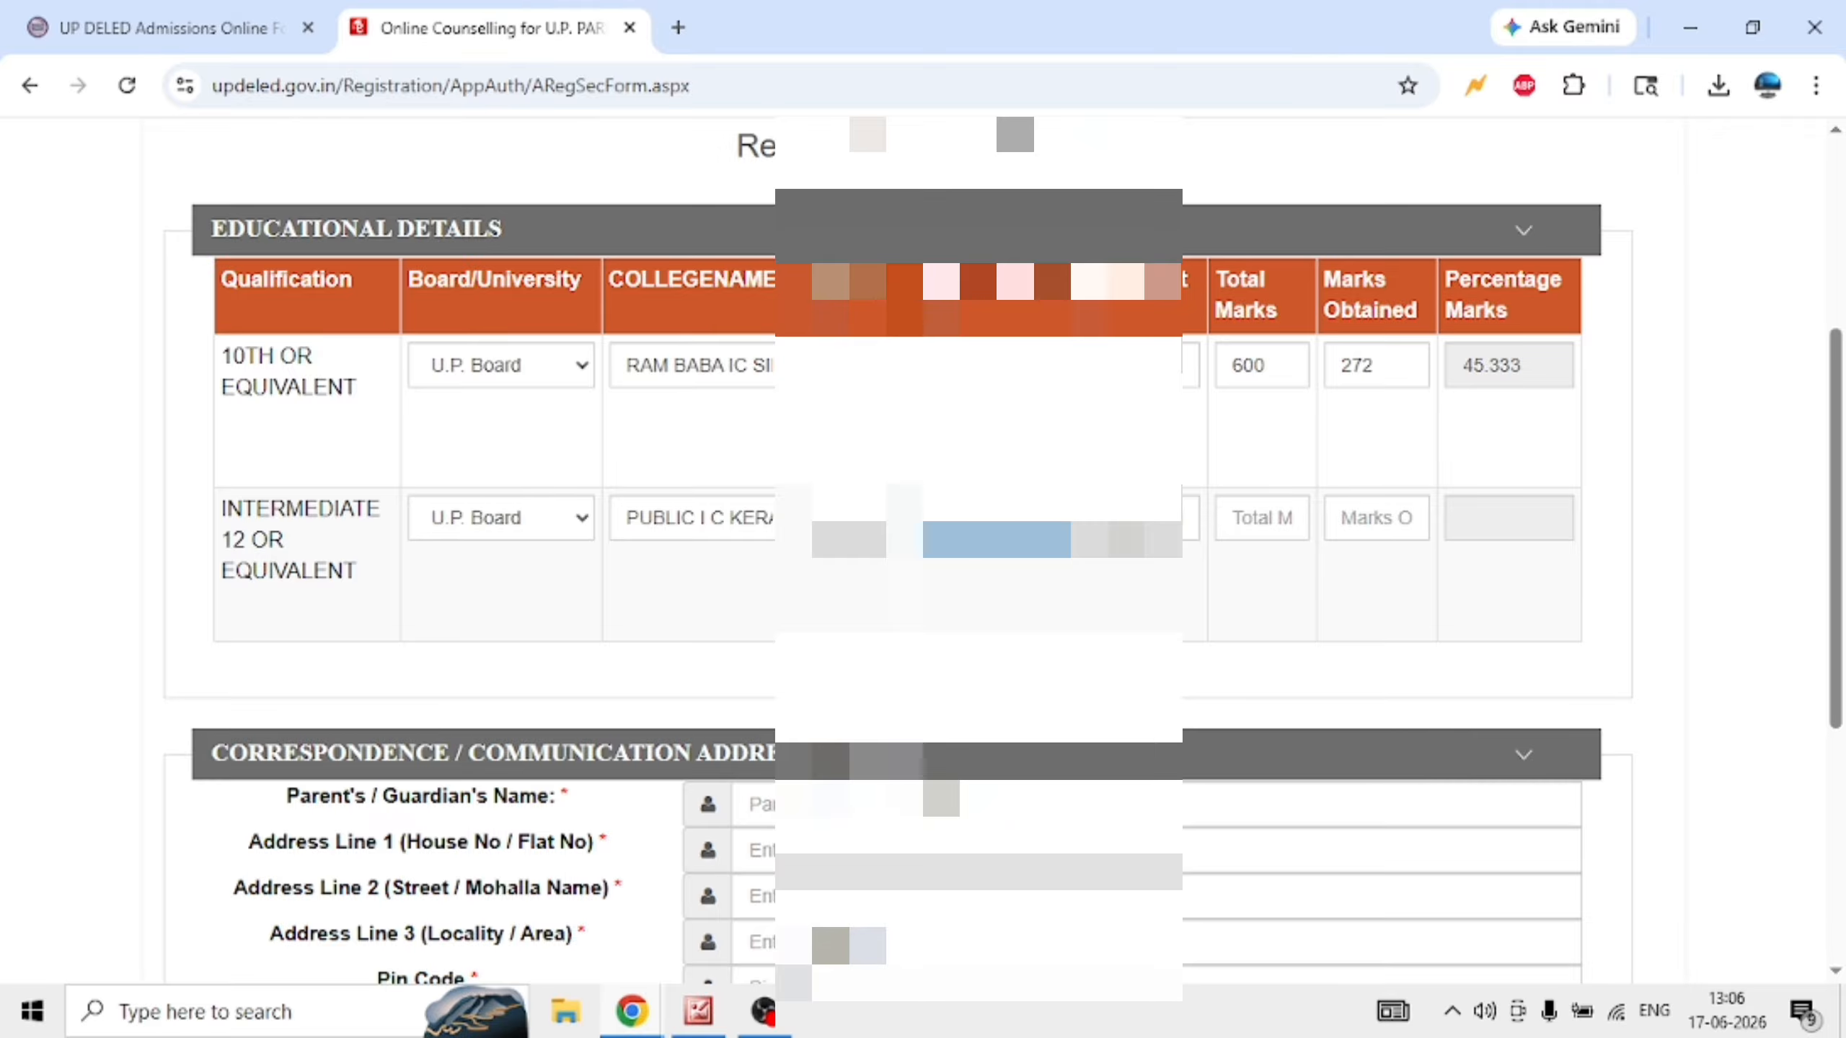
left_click(1127, 538)
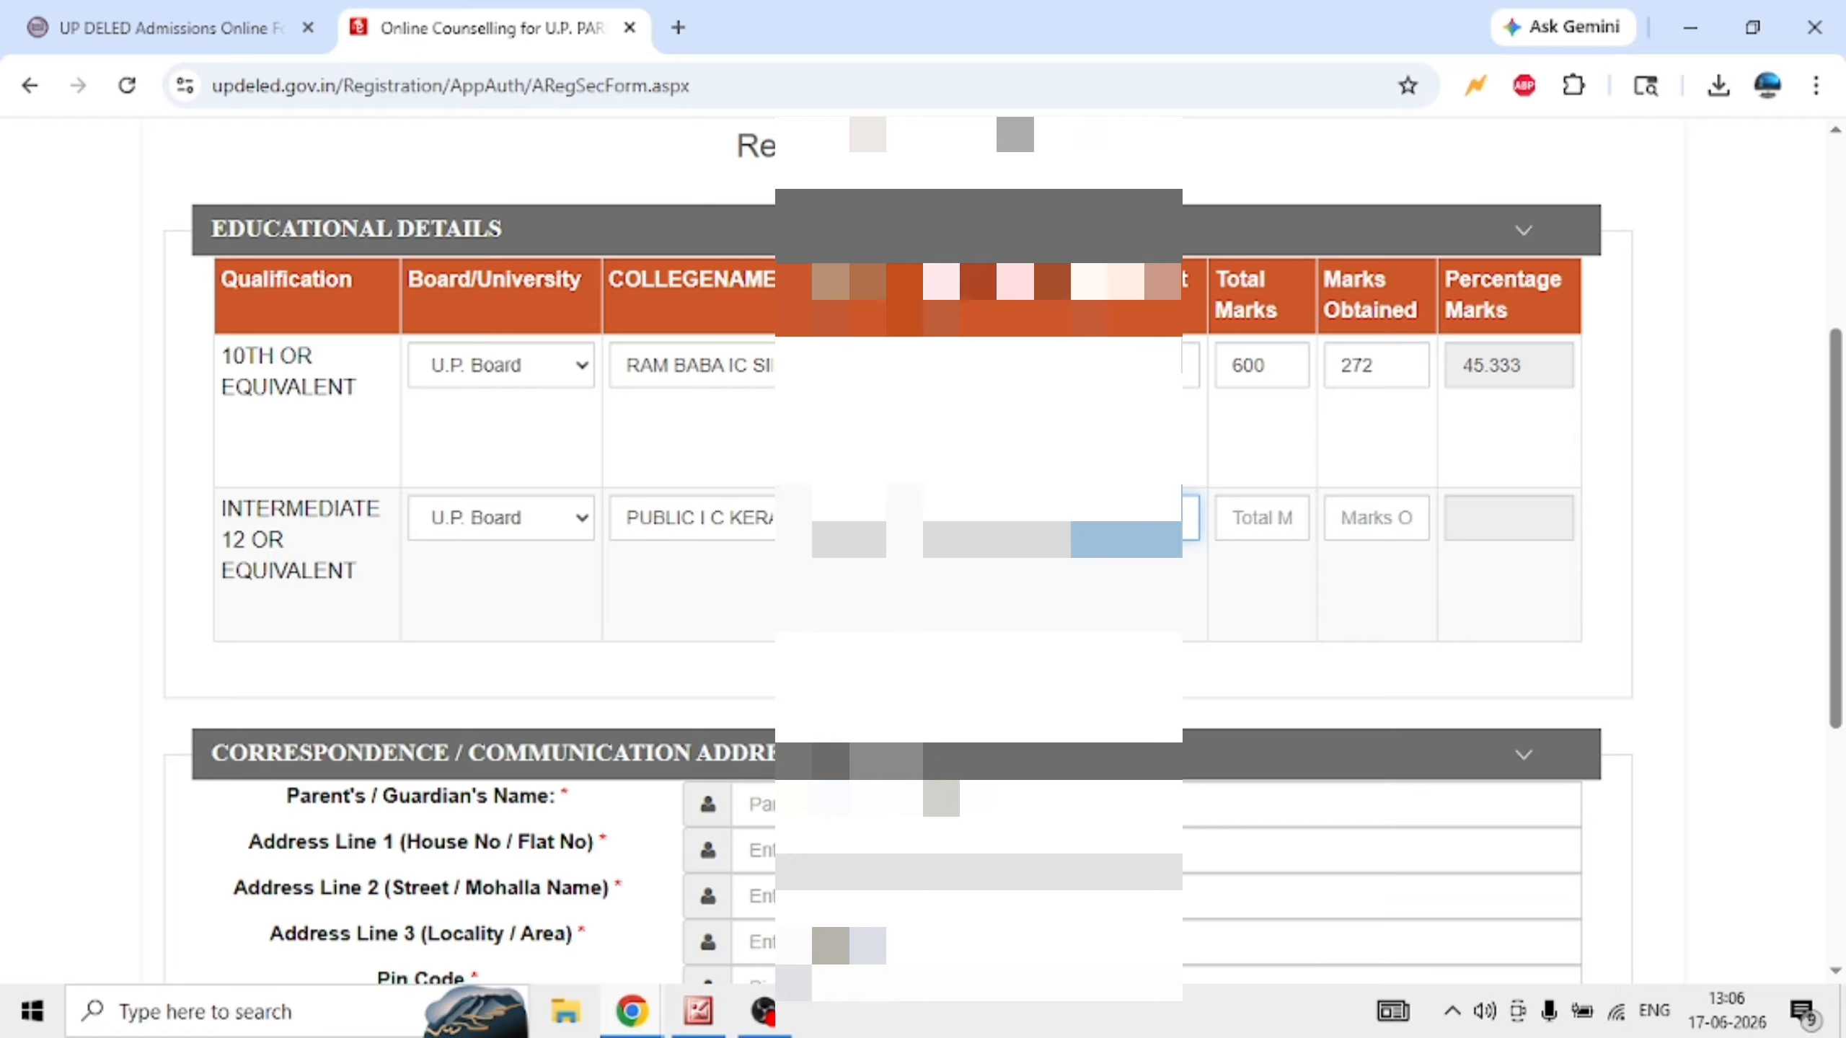
left_click(1274, 532)
type("500")
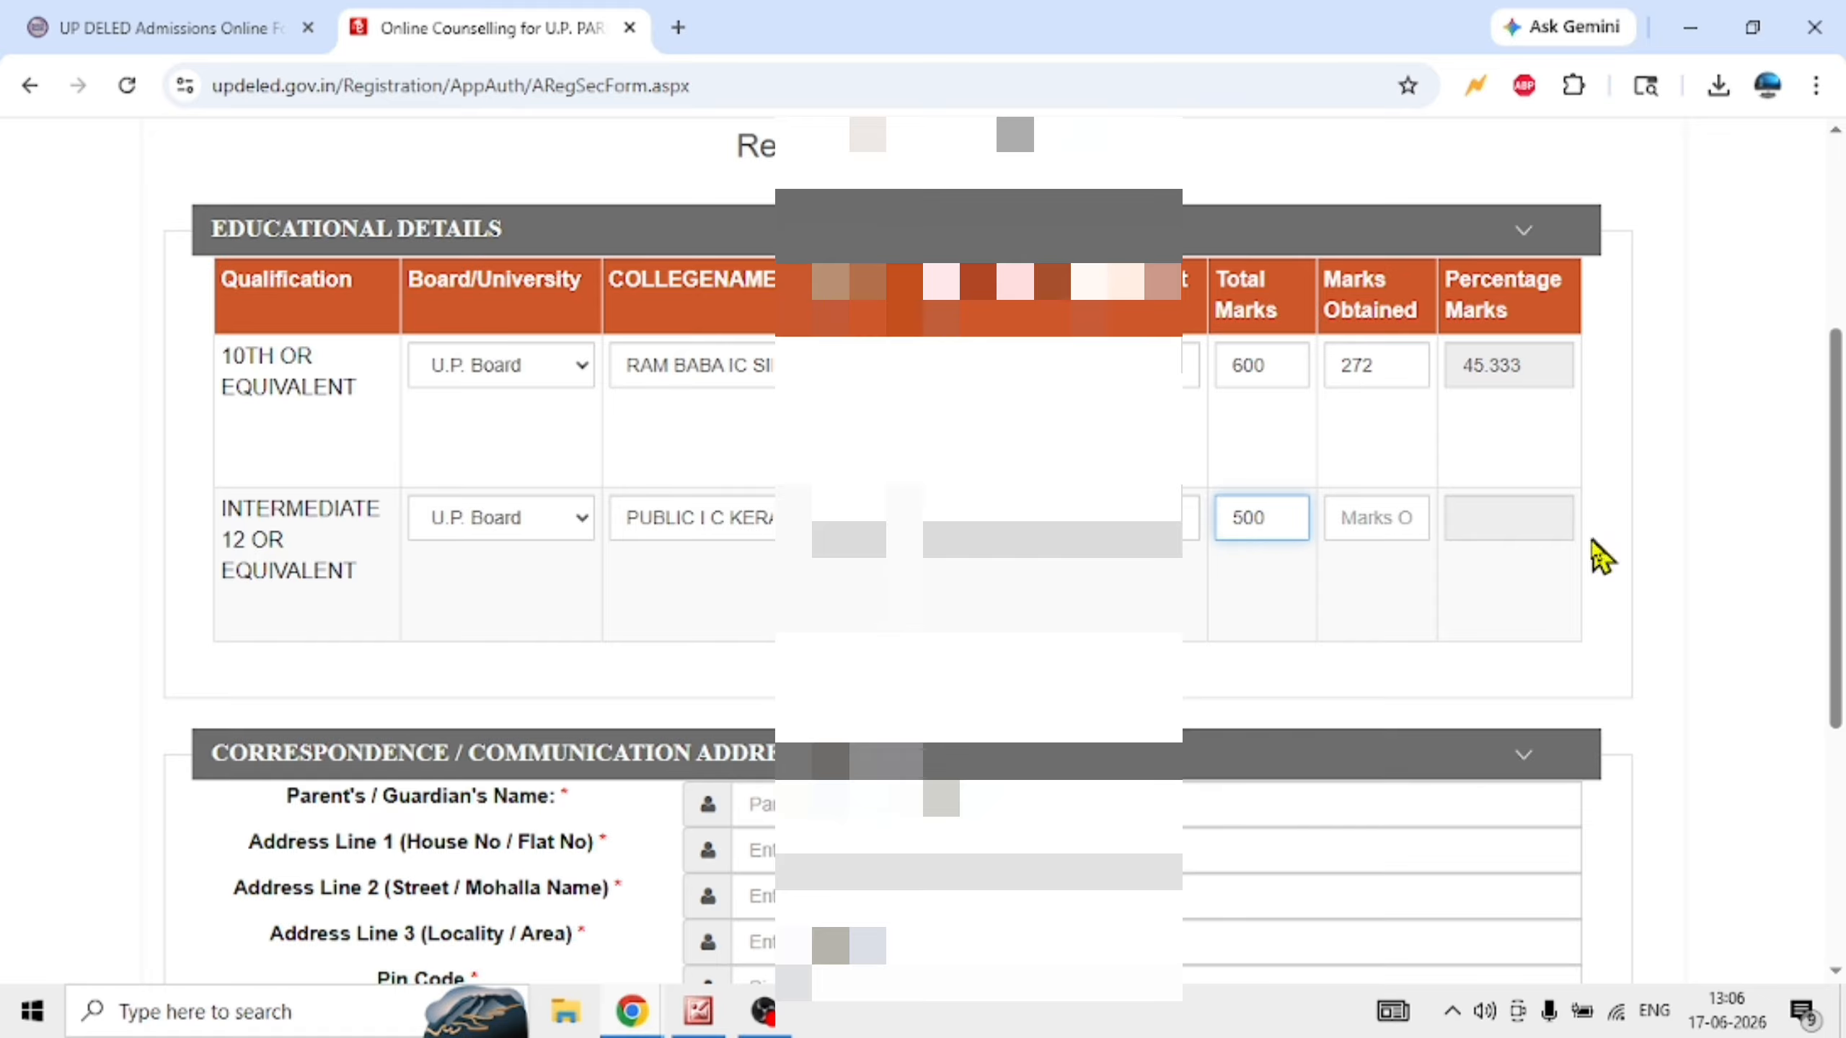
left_click(1369, 526)
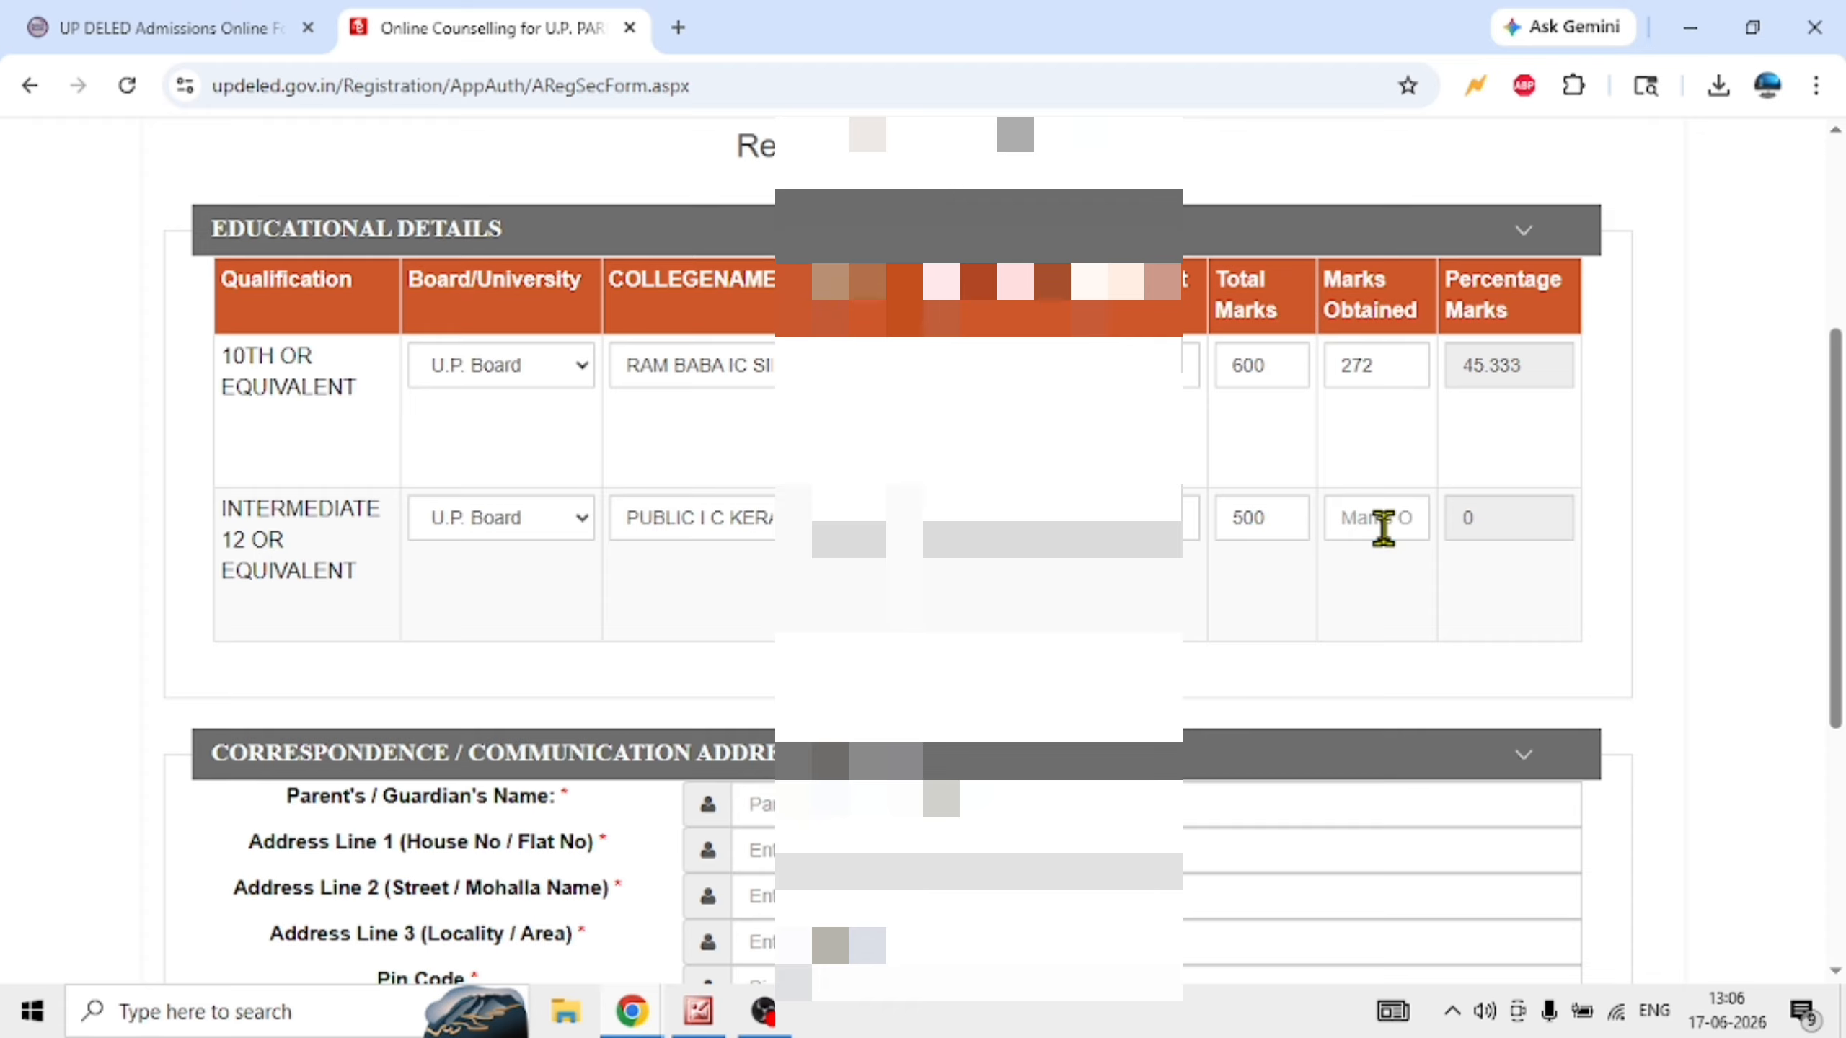
left_click(1383, 529)
type("259")
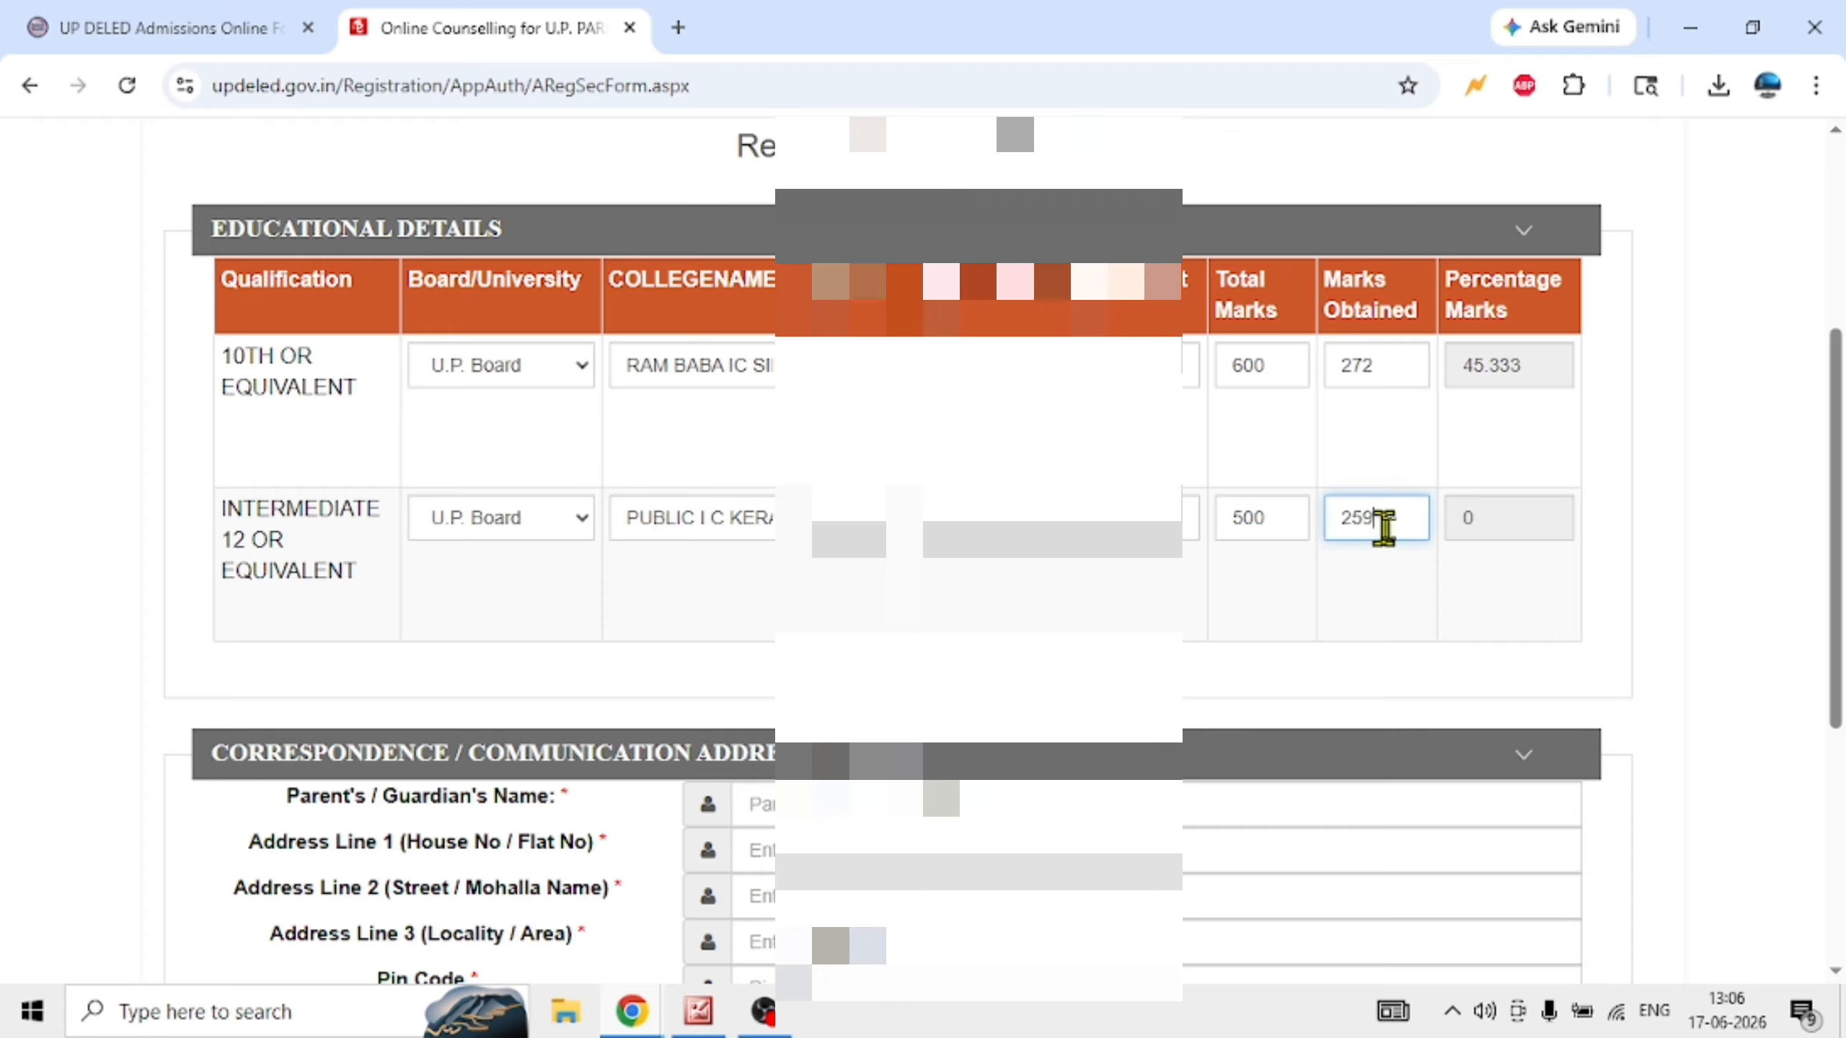
left_click(1330, 654)
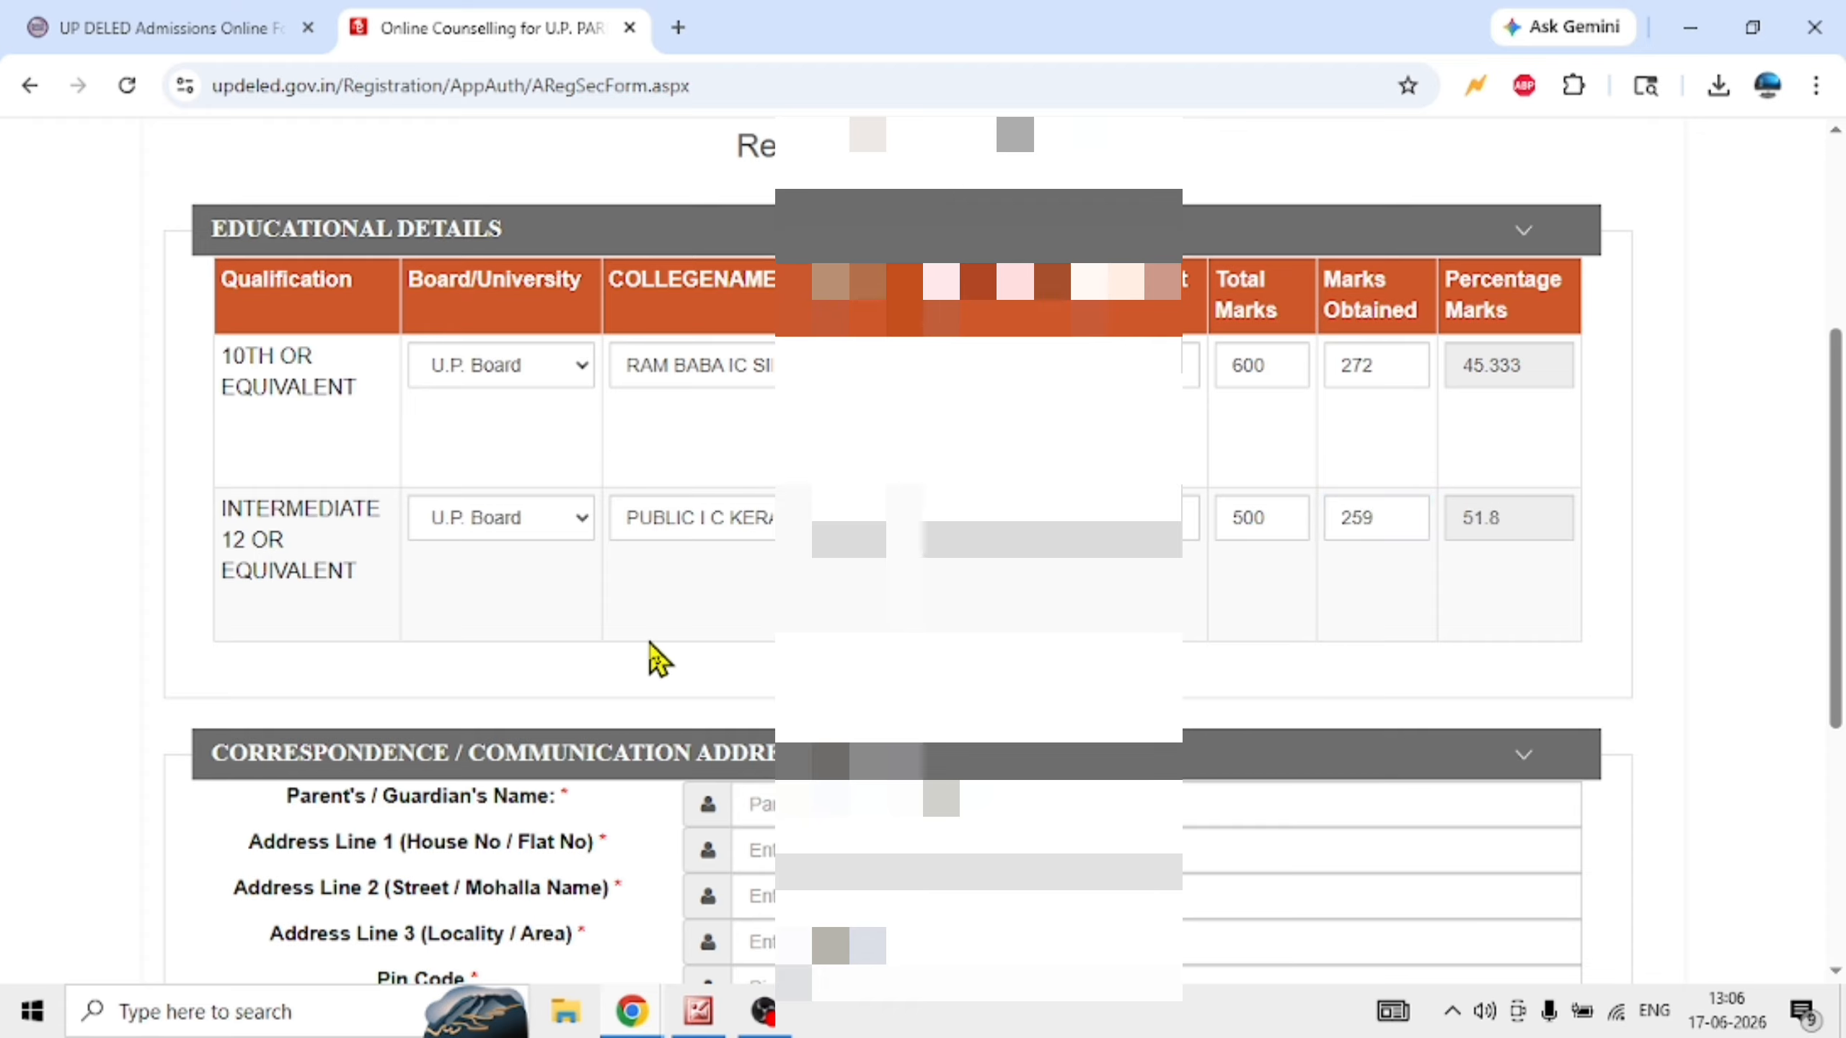
Step: Enter the parent's or guardian's name and the three correspondence address lines
scroll(647, 659, "down", 5)
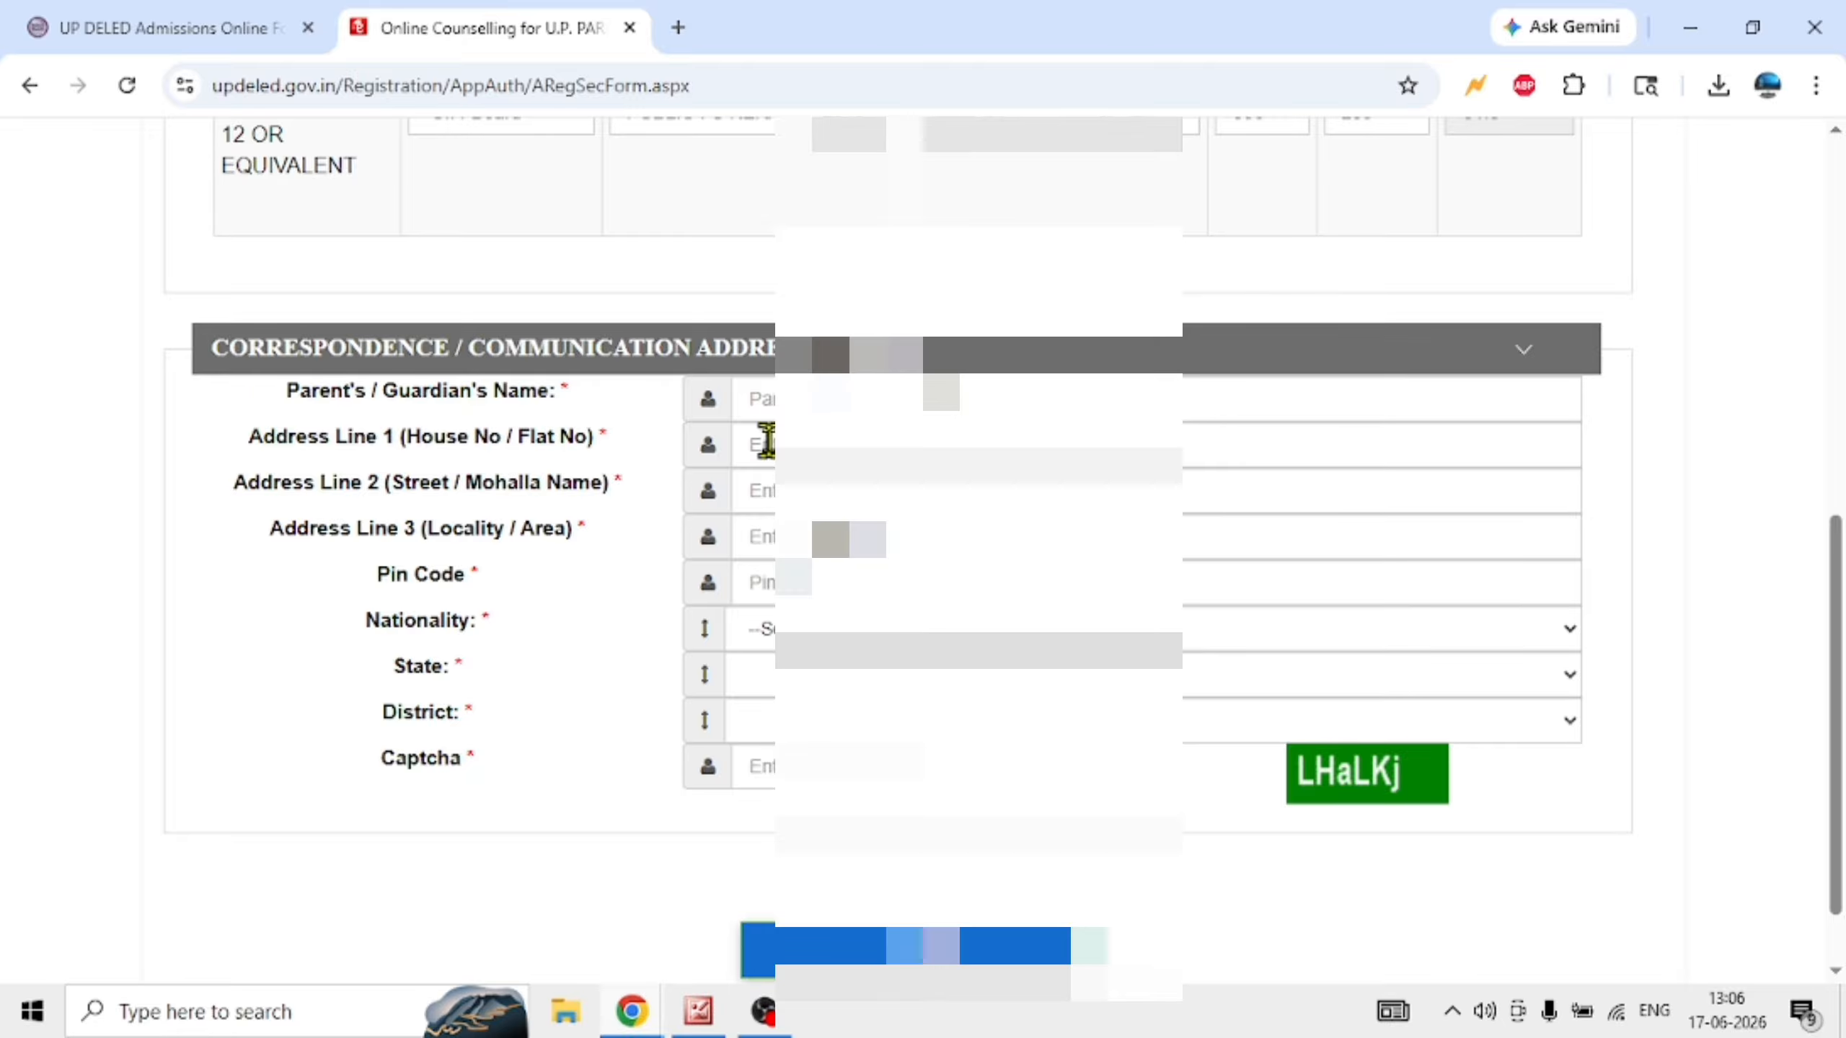
left_click(865, 397)
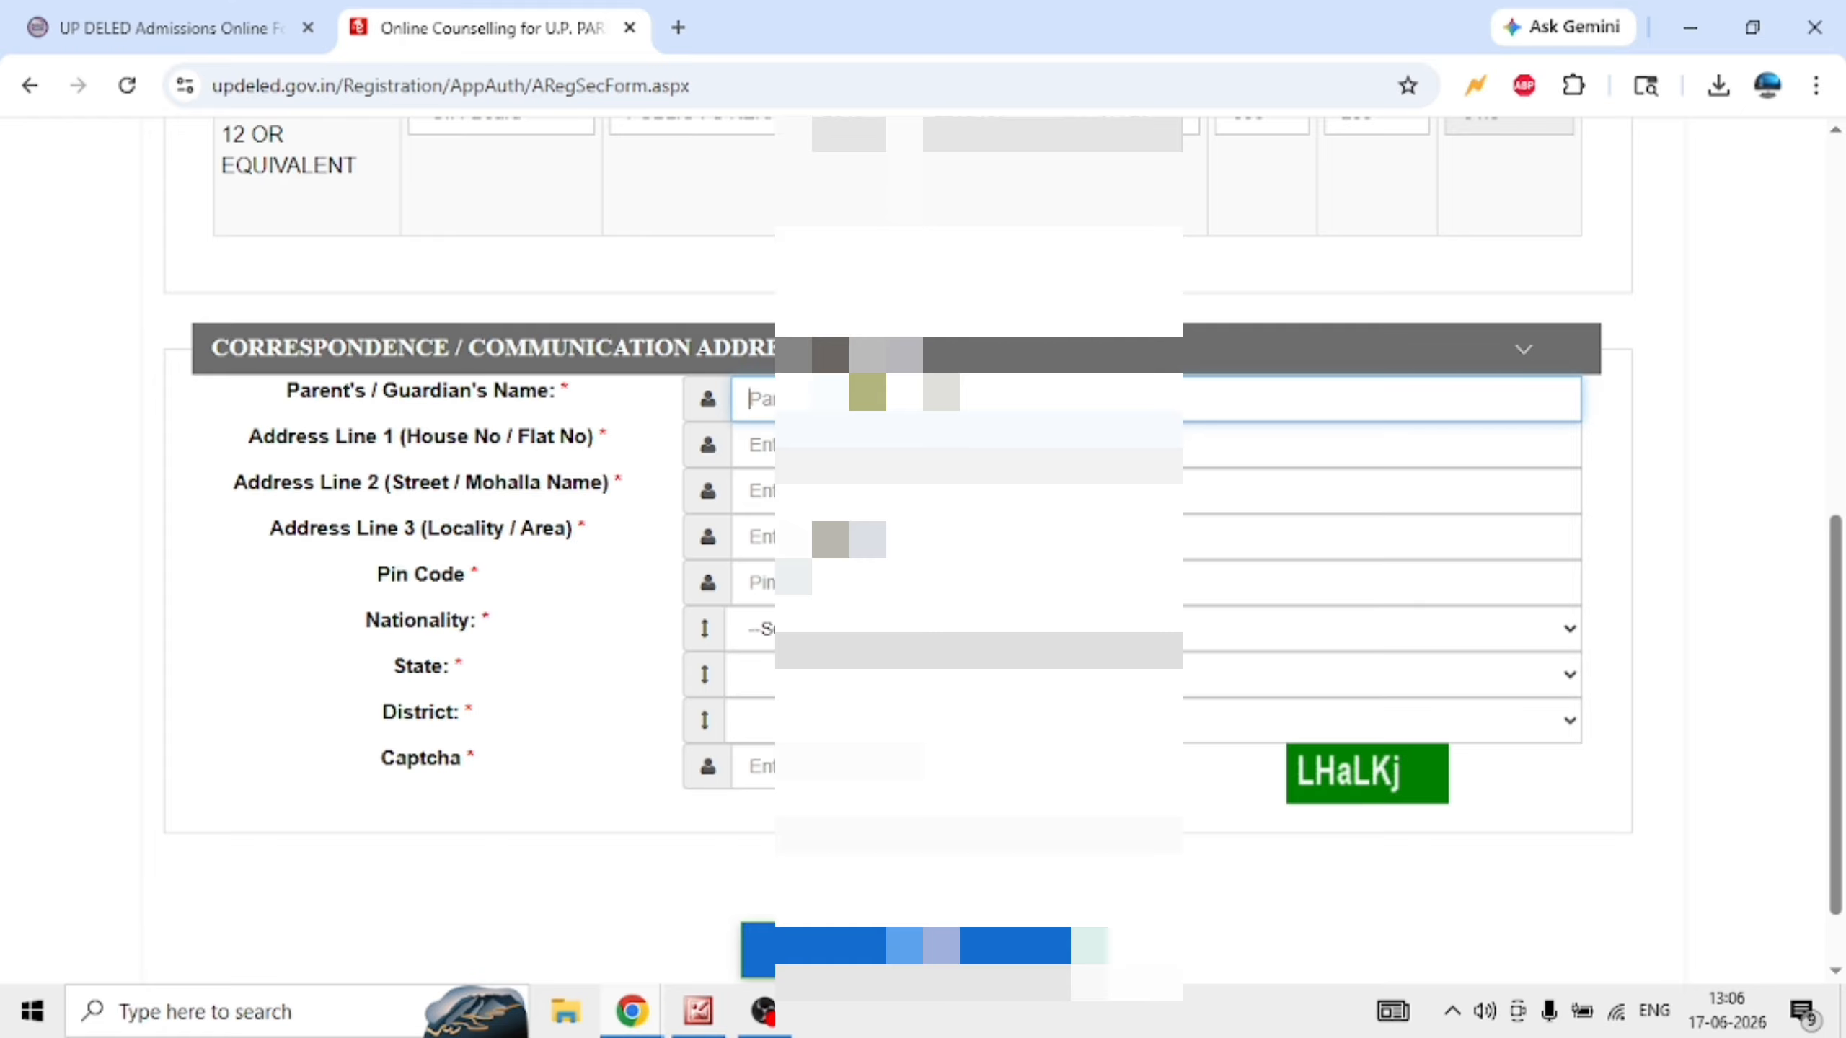
type("JAY")
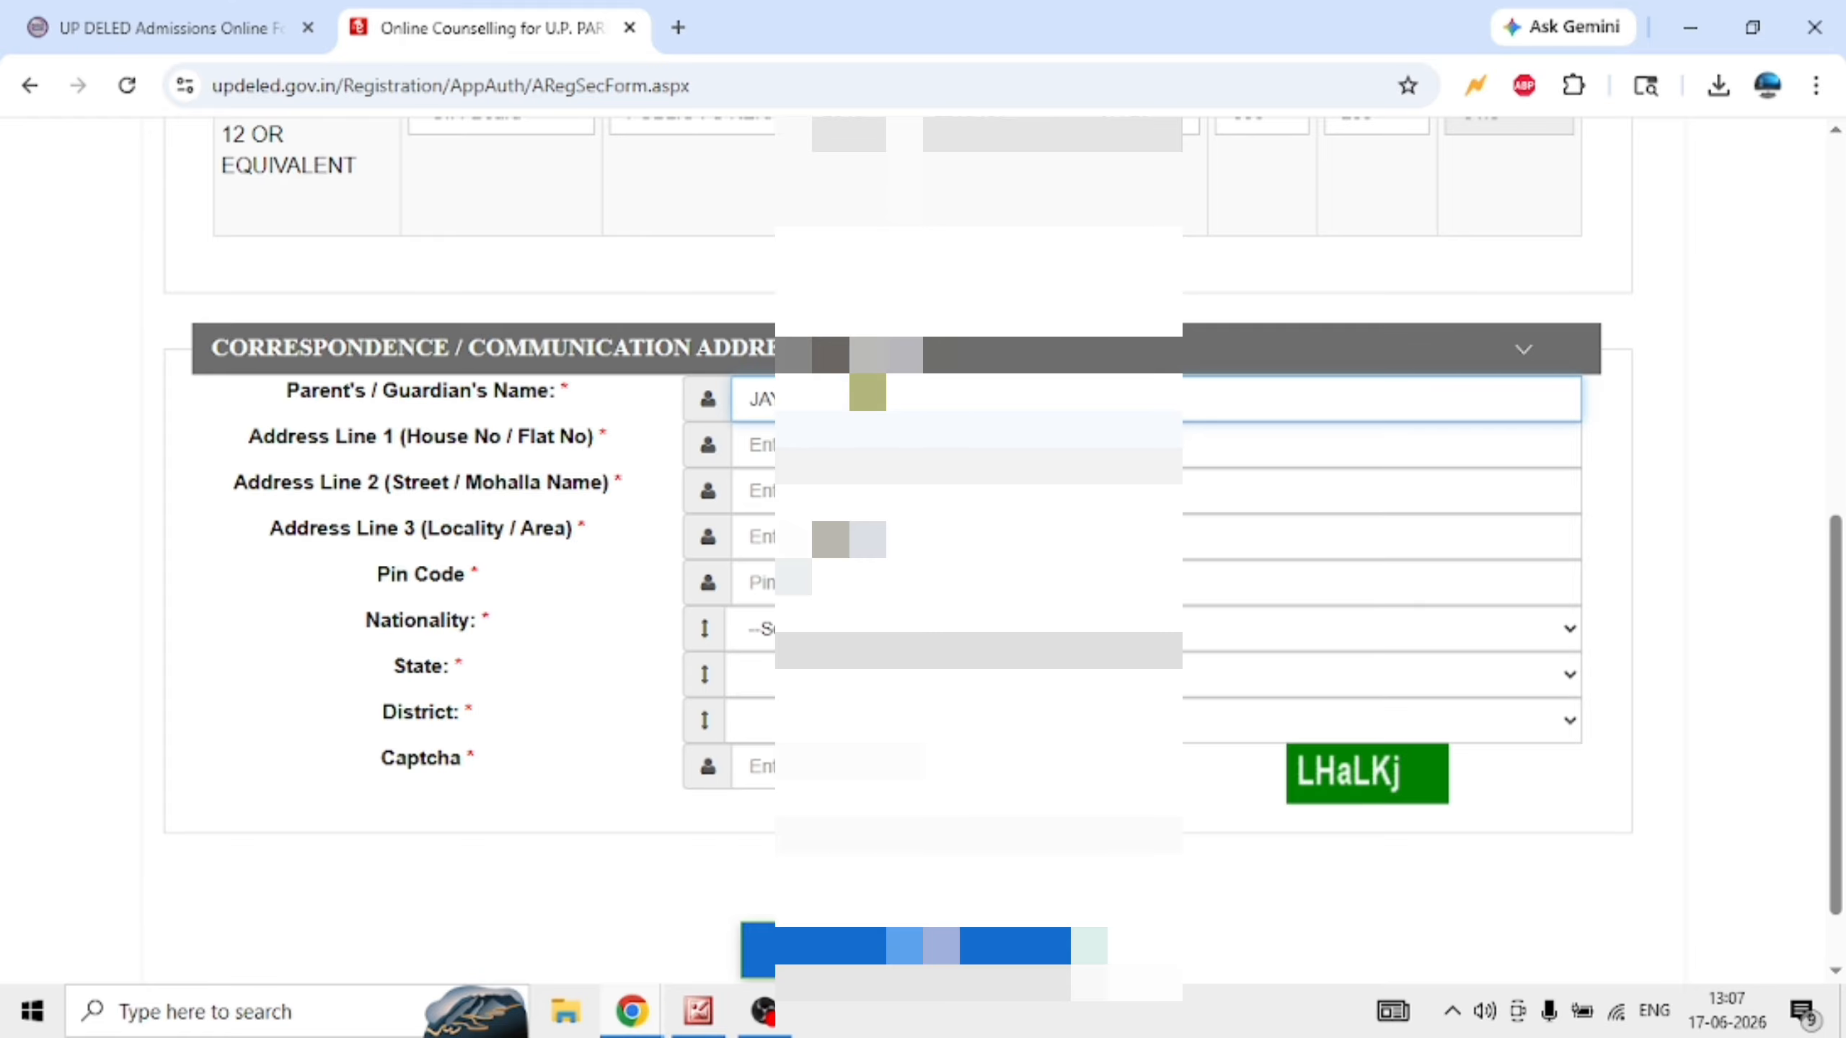
type("...")
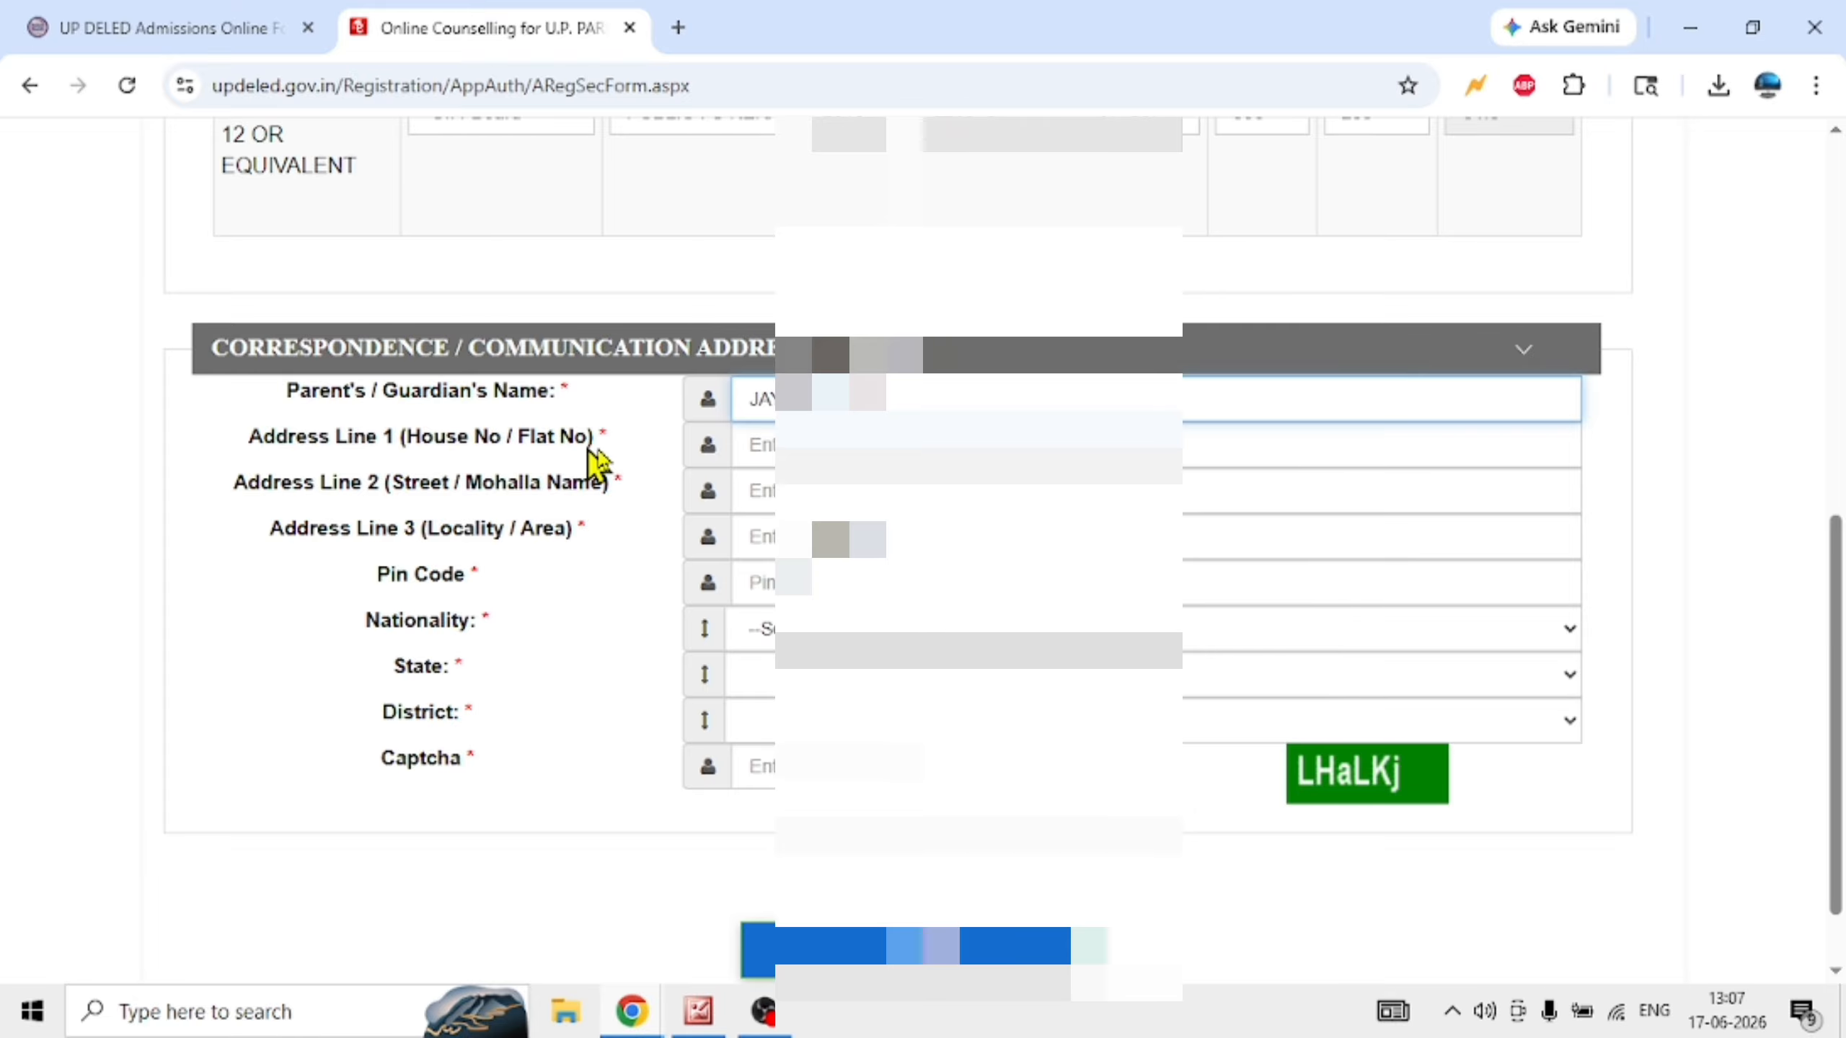
left_click(763, 445)
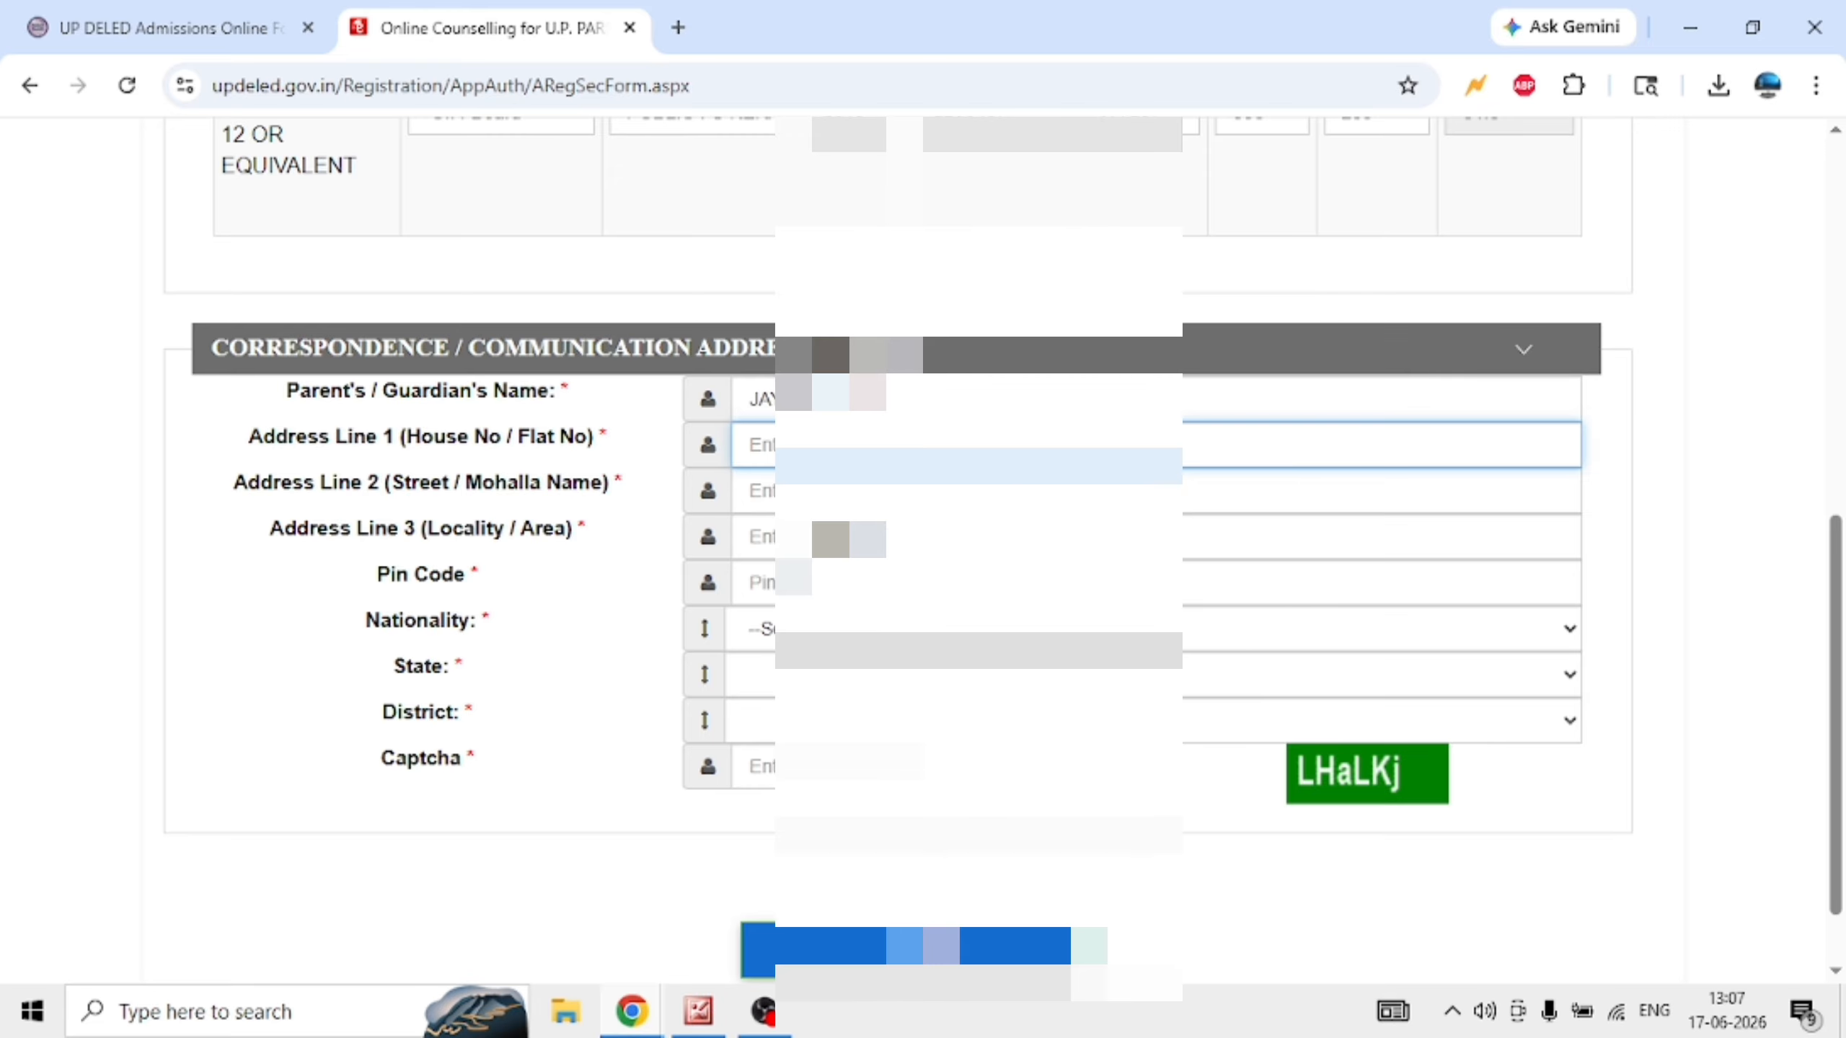
type("SIN")
left_click(760, 491)
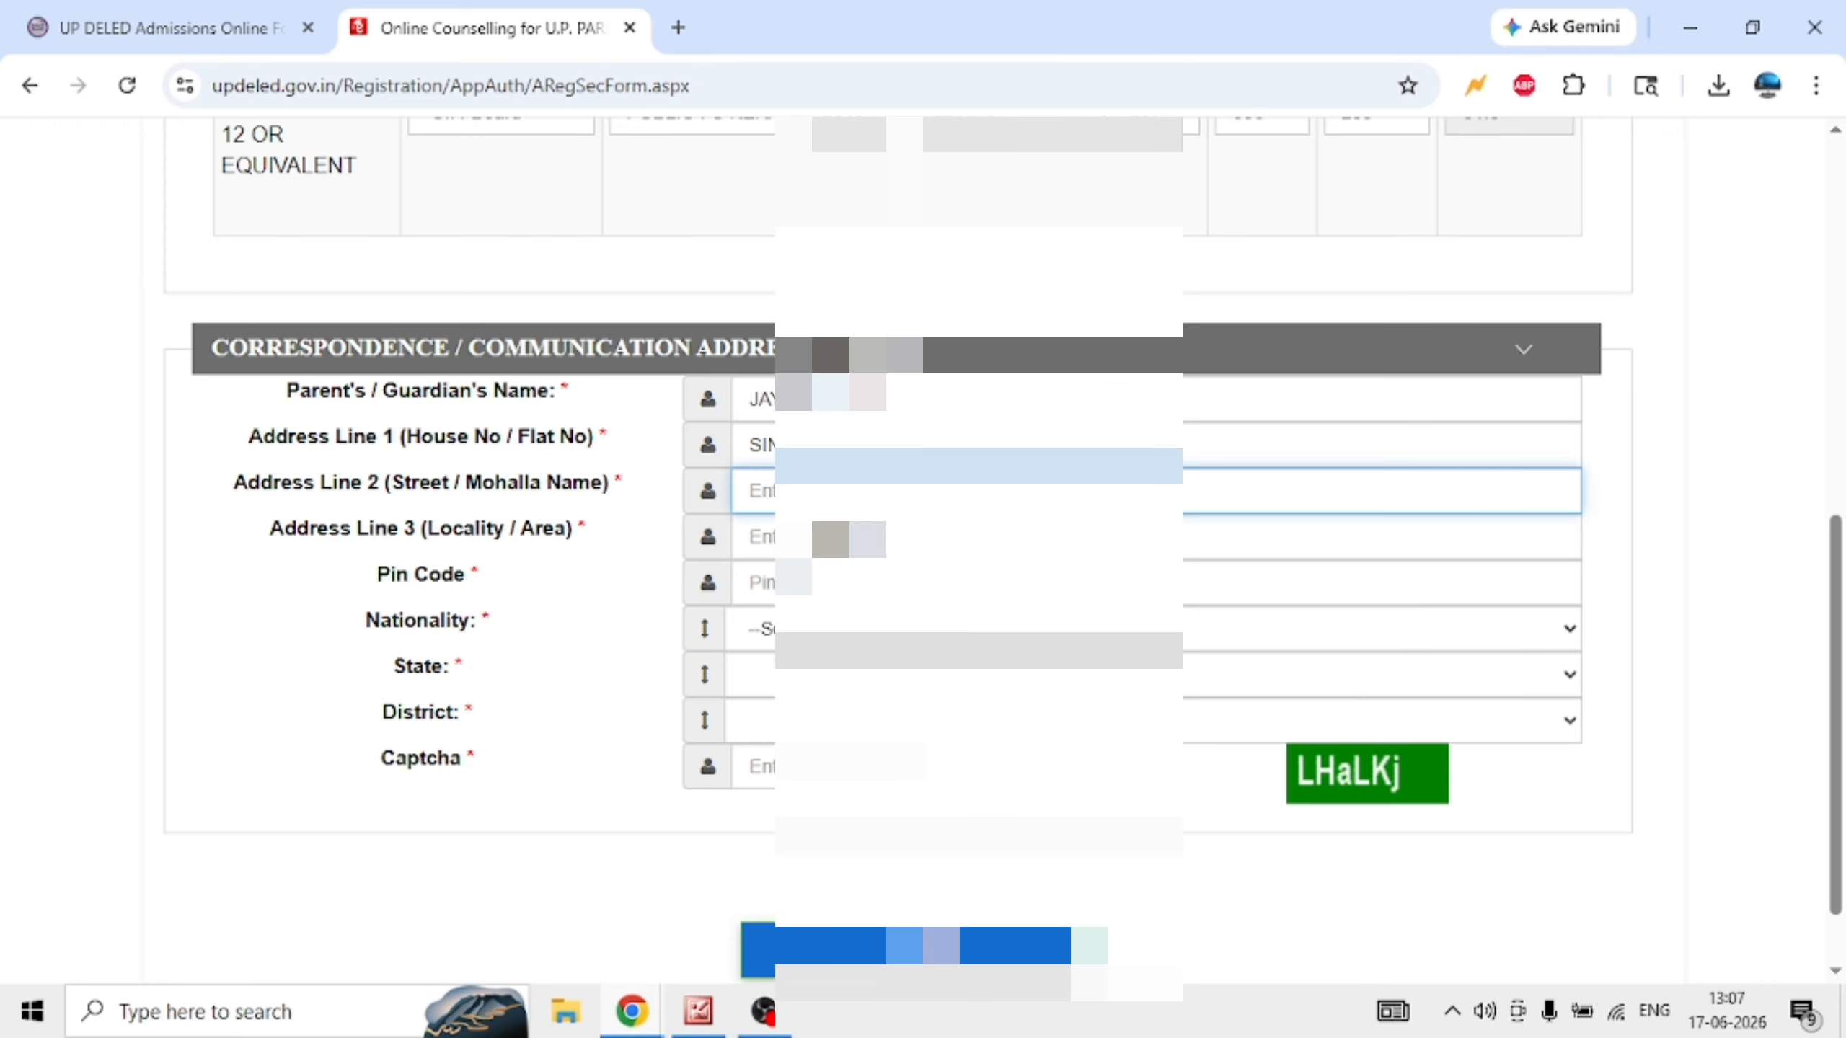
type("SIN")
left_click(1013, 536)
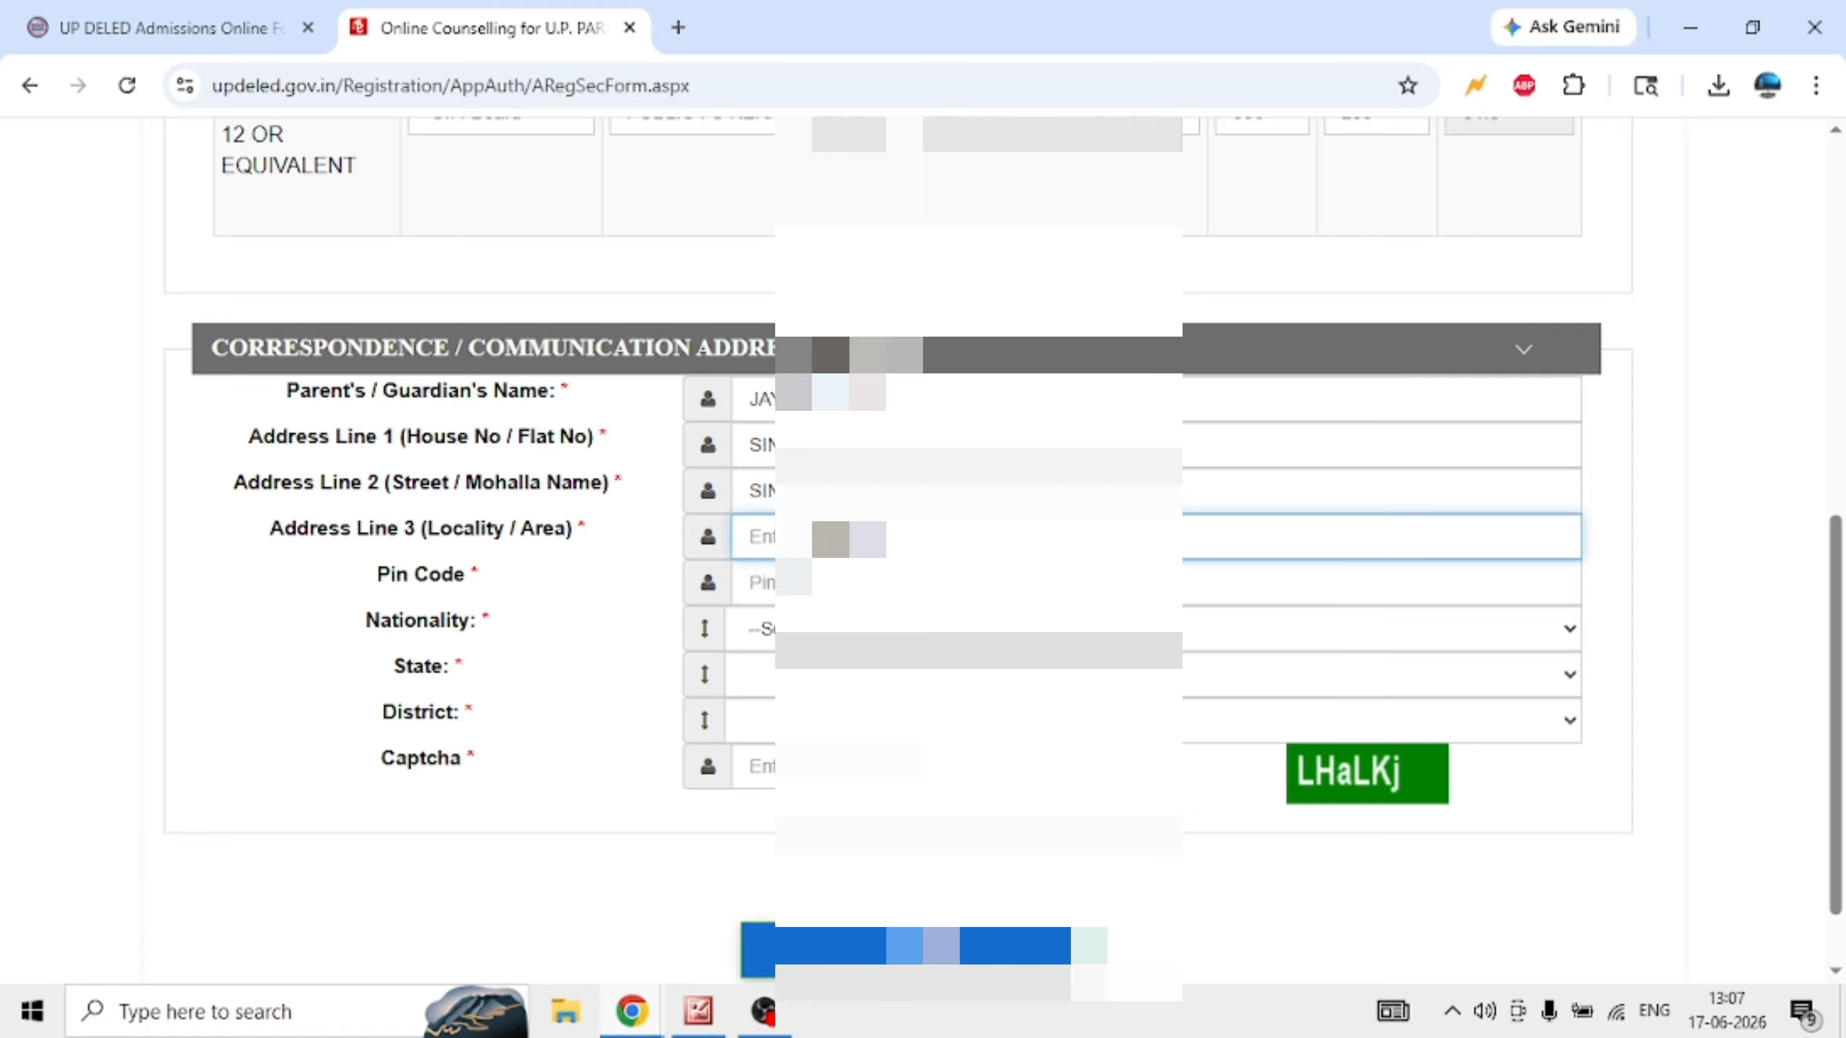
type("PIN")
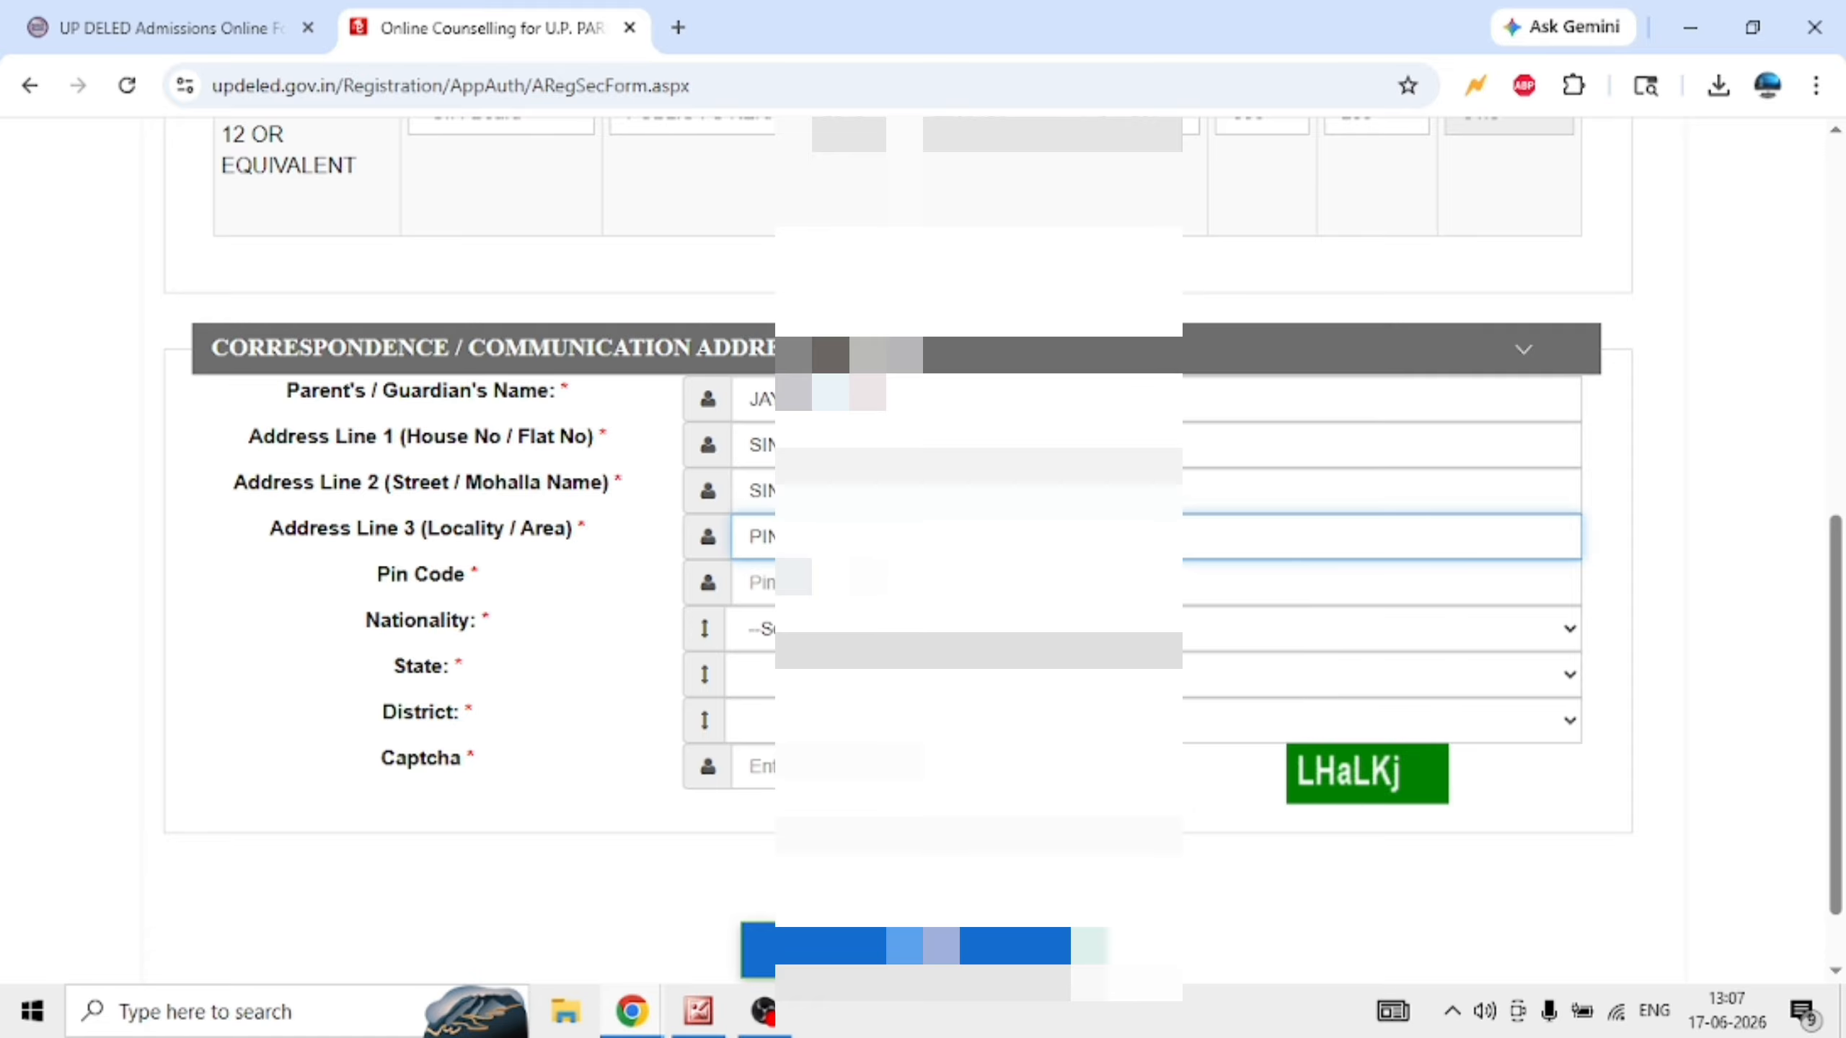
type("D")
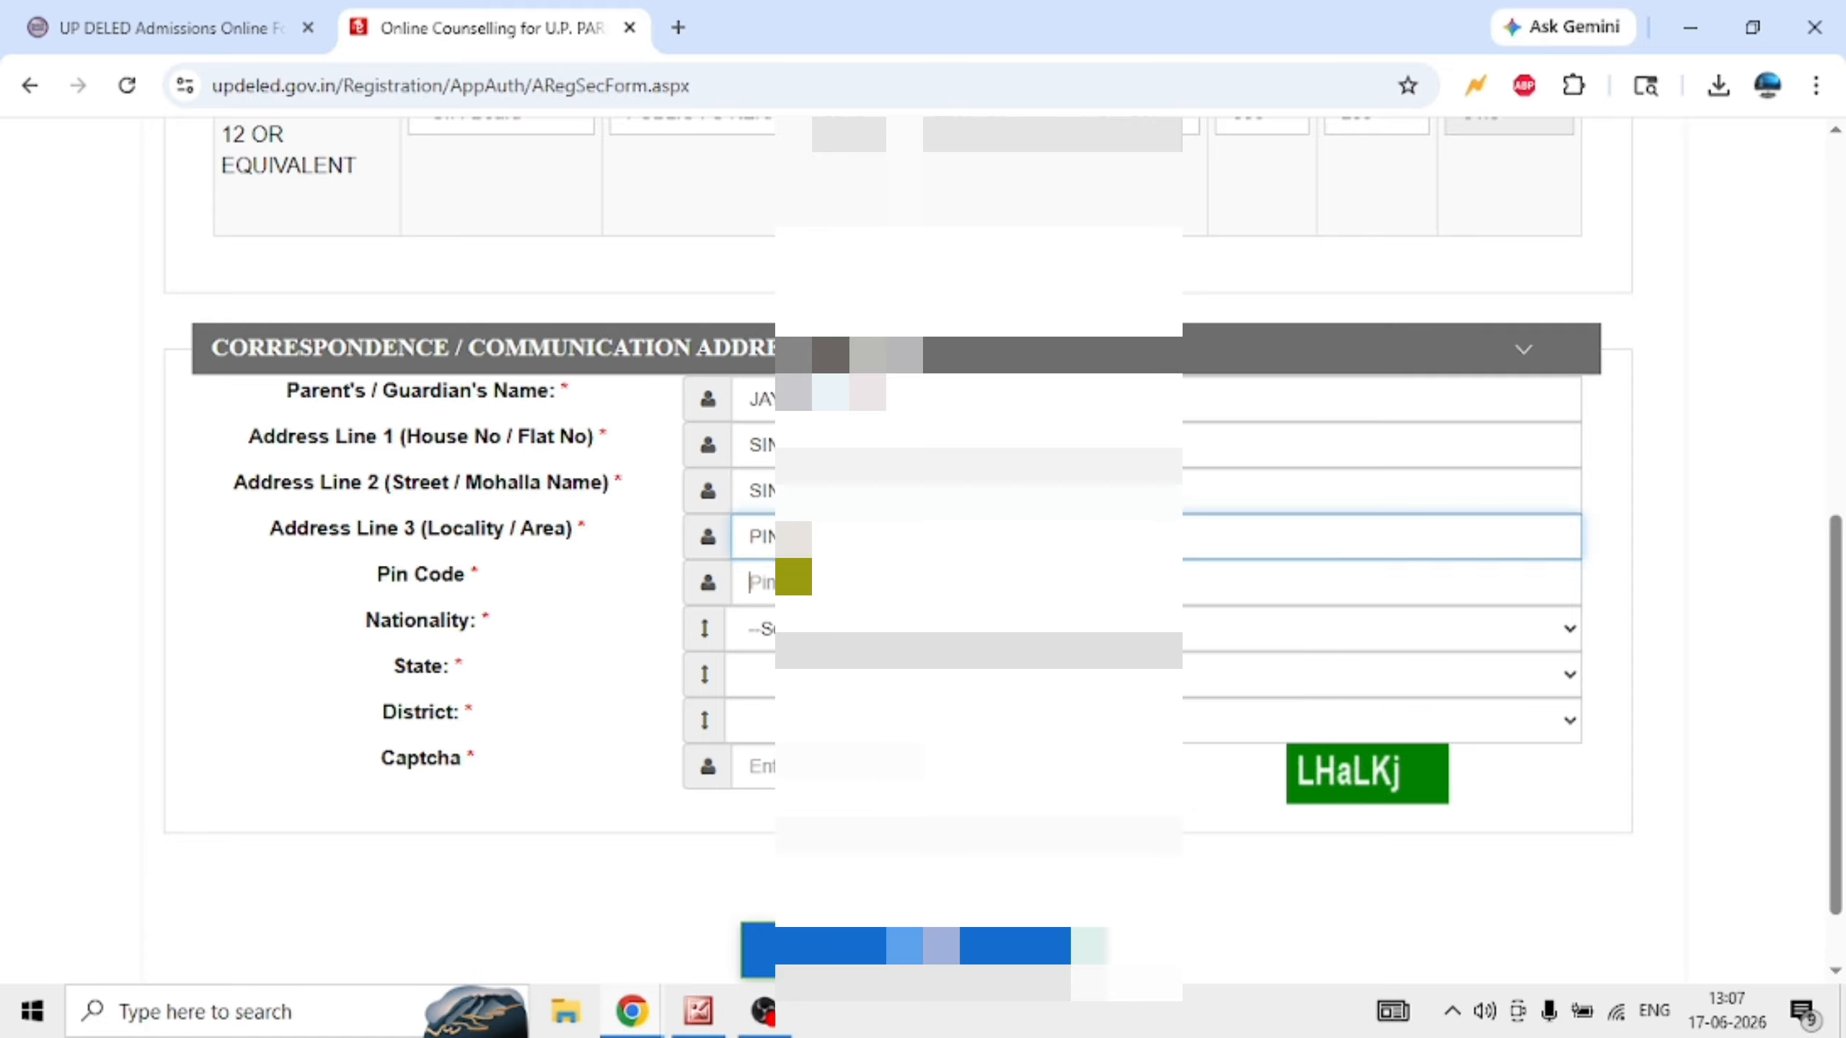
left_click(794, 579)
Step: Enter the pin code and choose India, Uttar Pradesh and the home district
type("221")
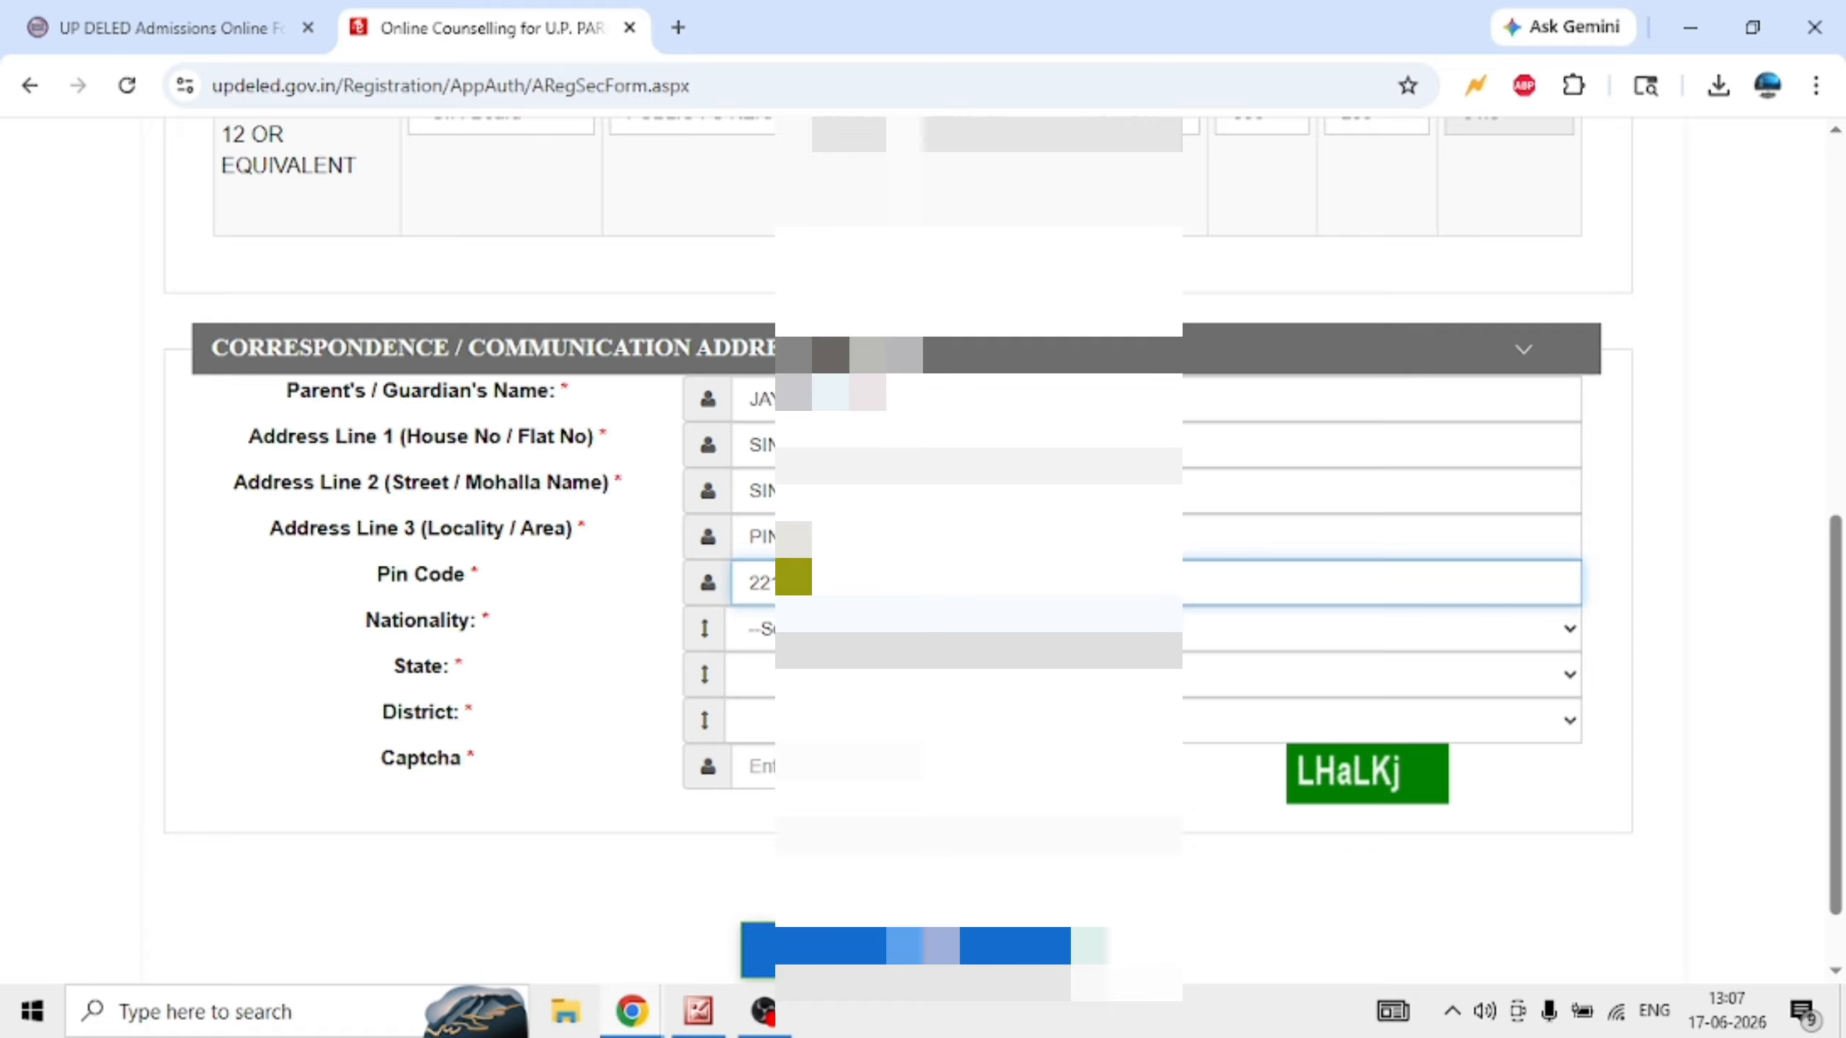
left_click(794, 628)
left_click(829, 690)
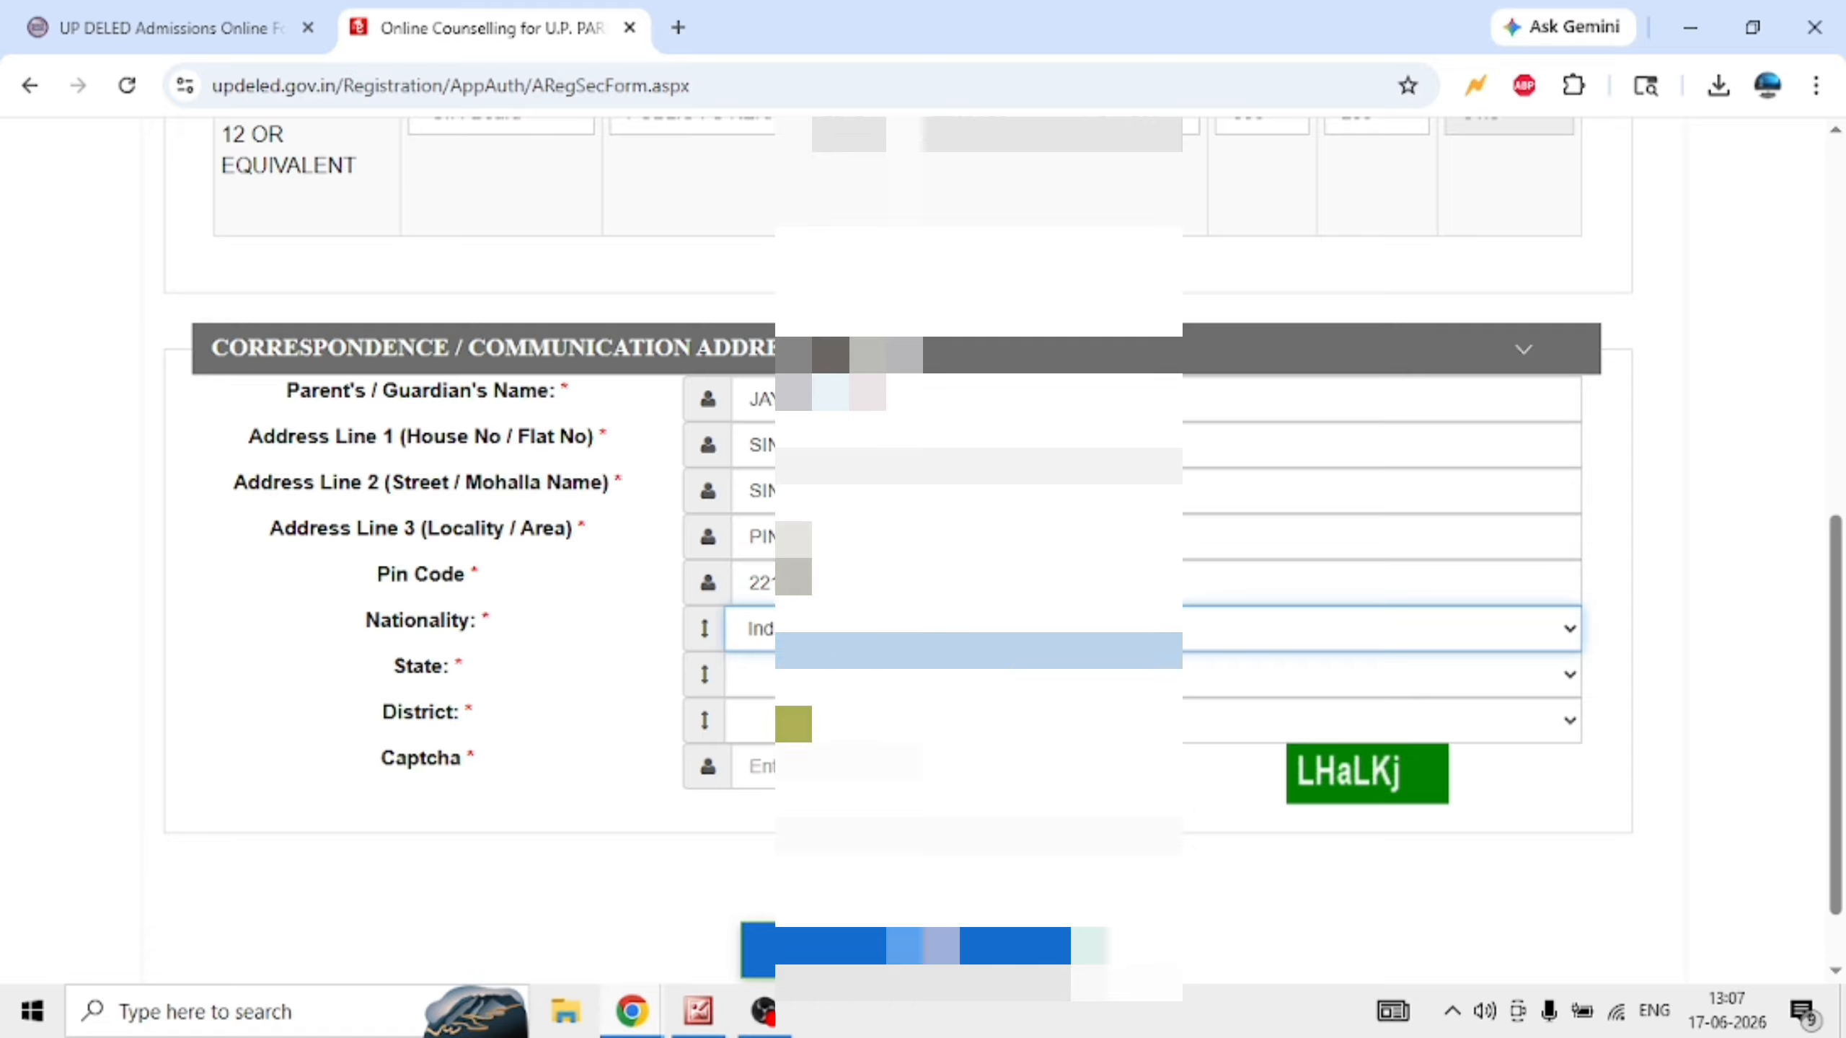
left_click(831, 684)
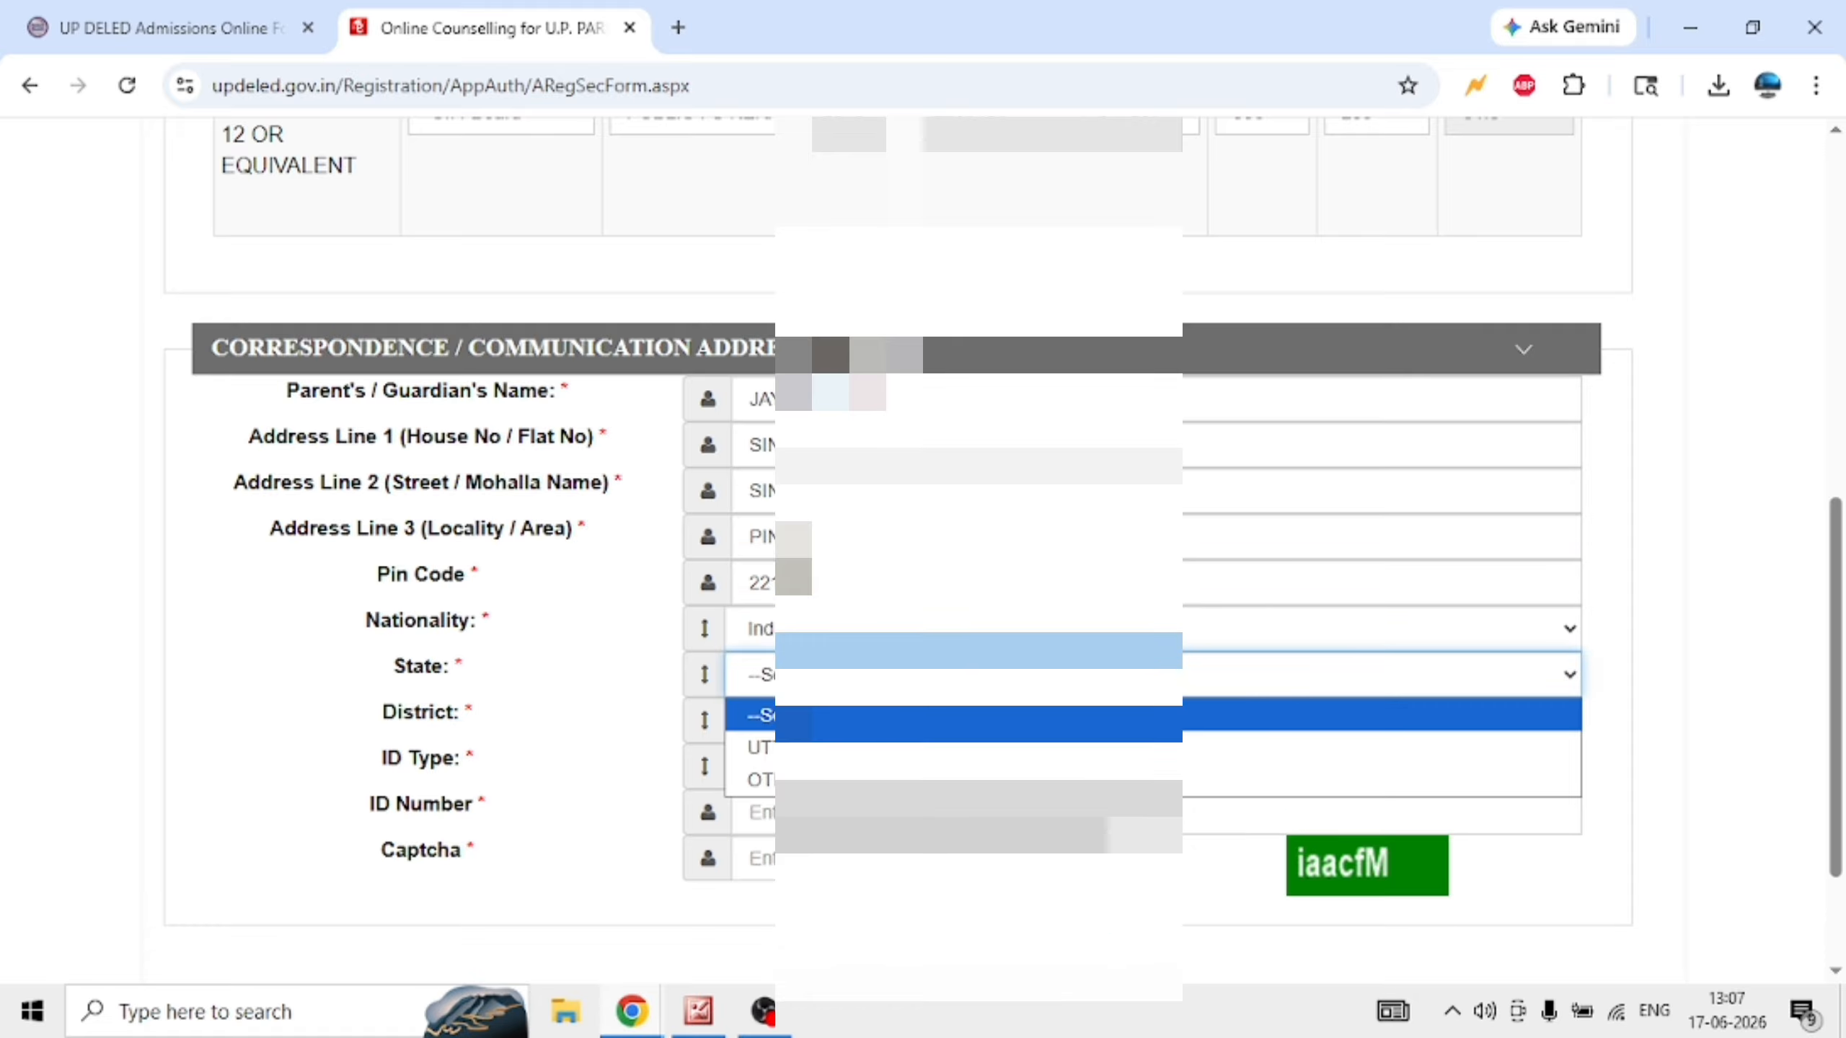
left_click(829, 748)
left_click(829, 720)
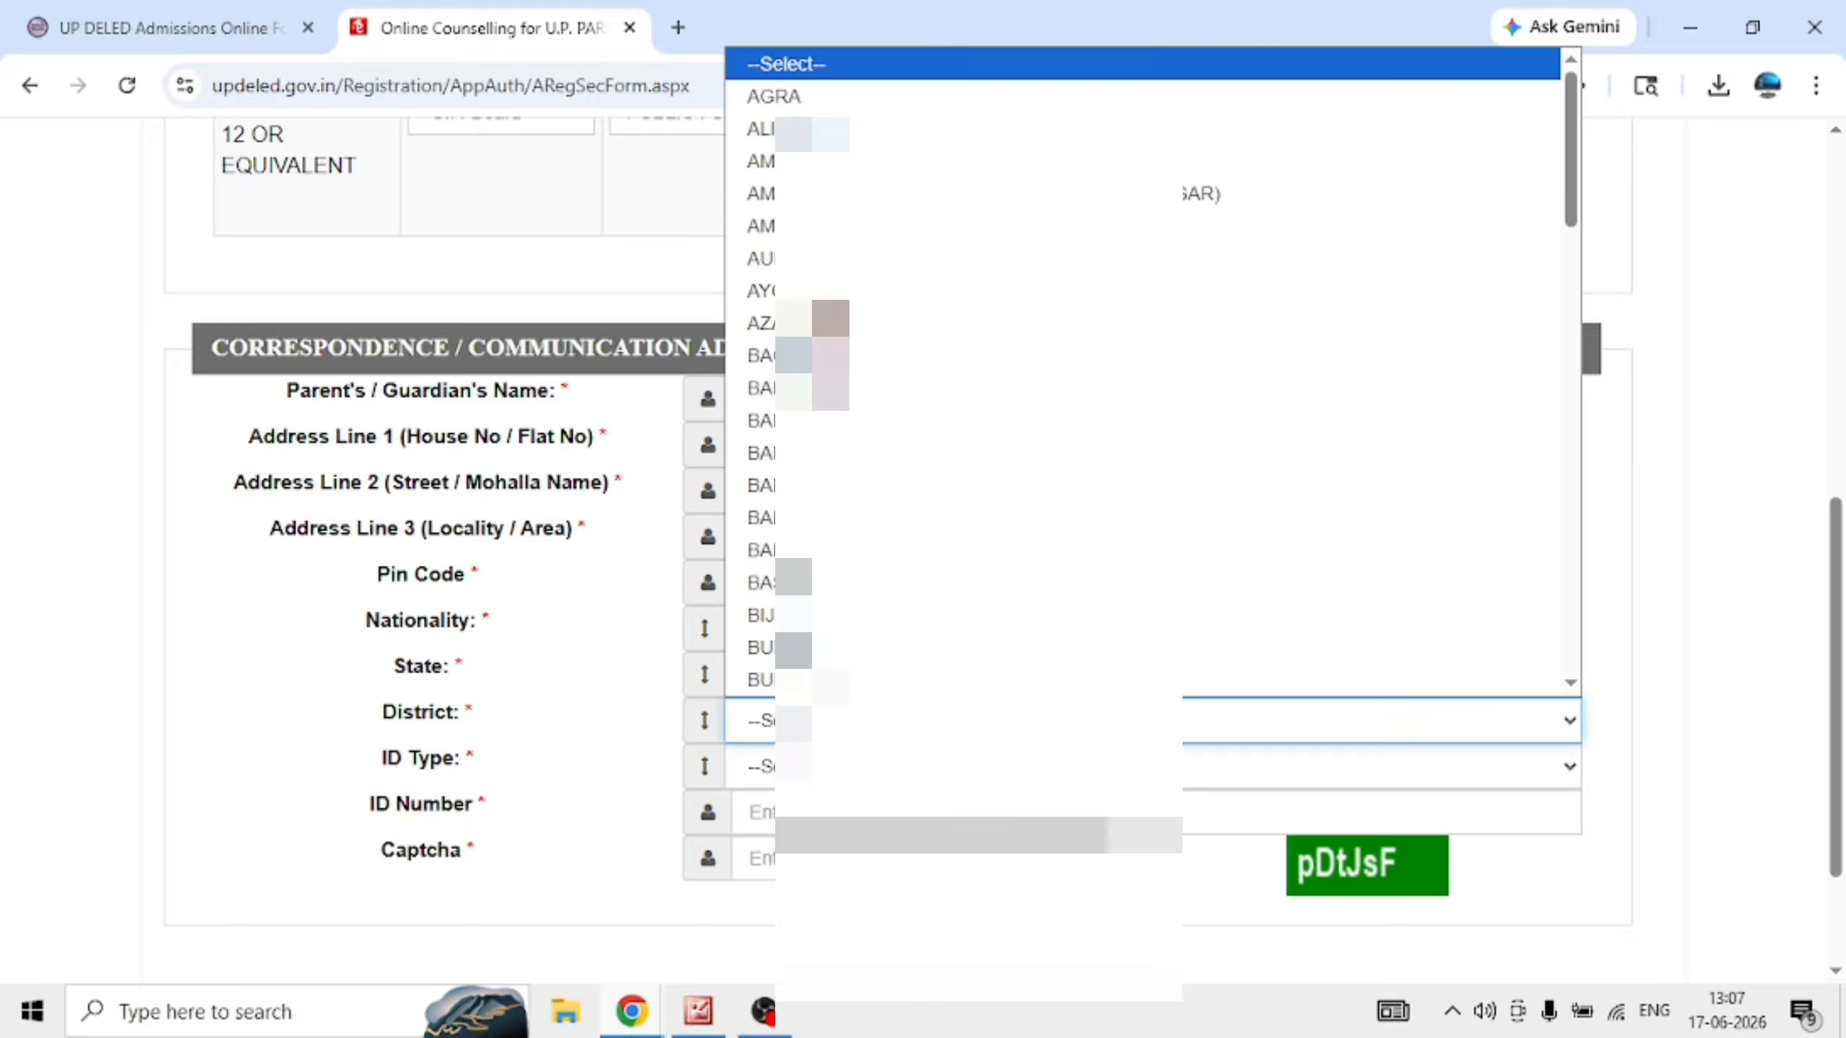
key("v")
key("Return")
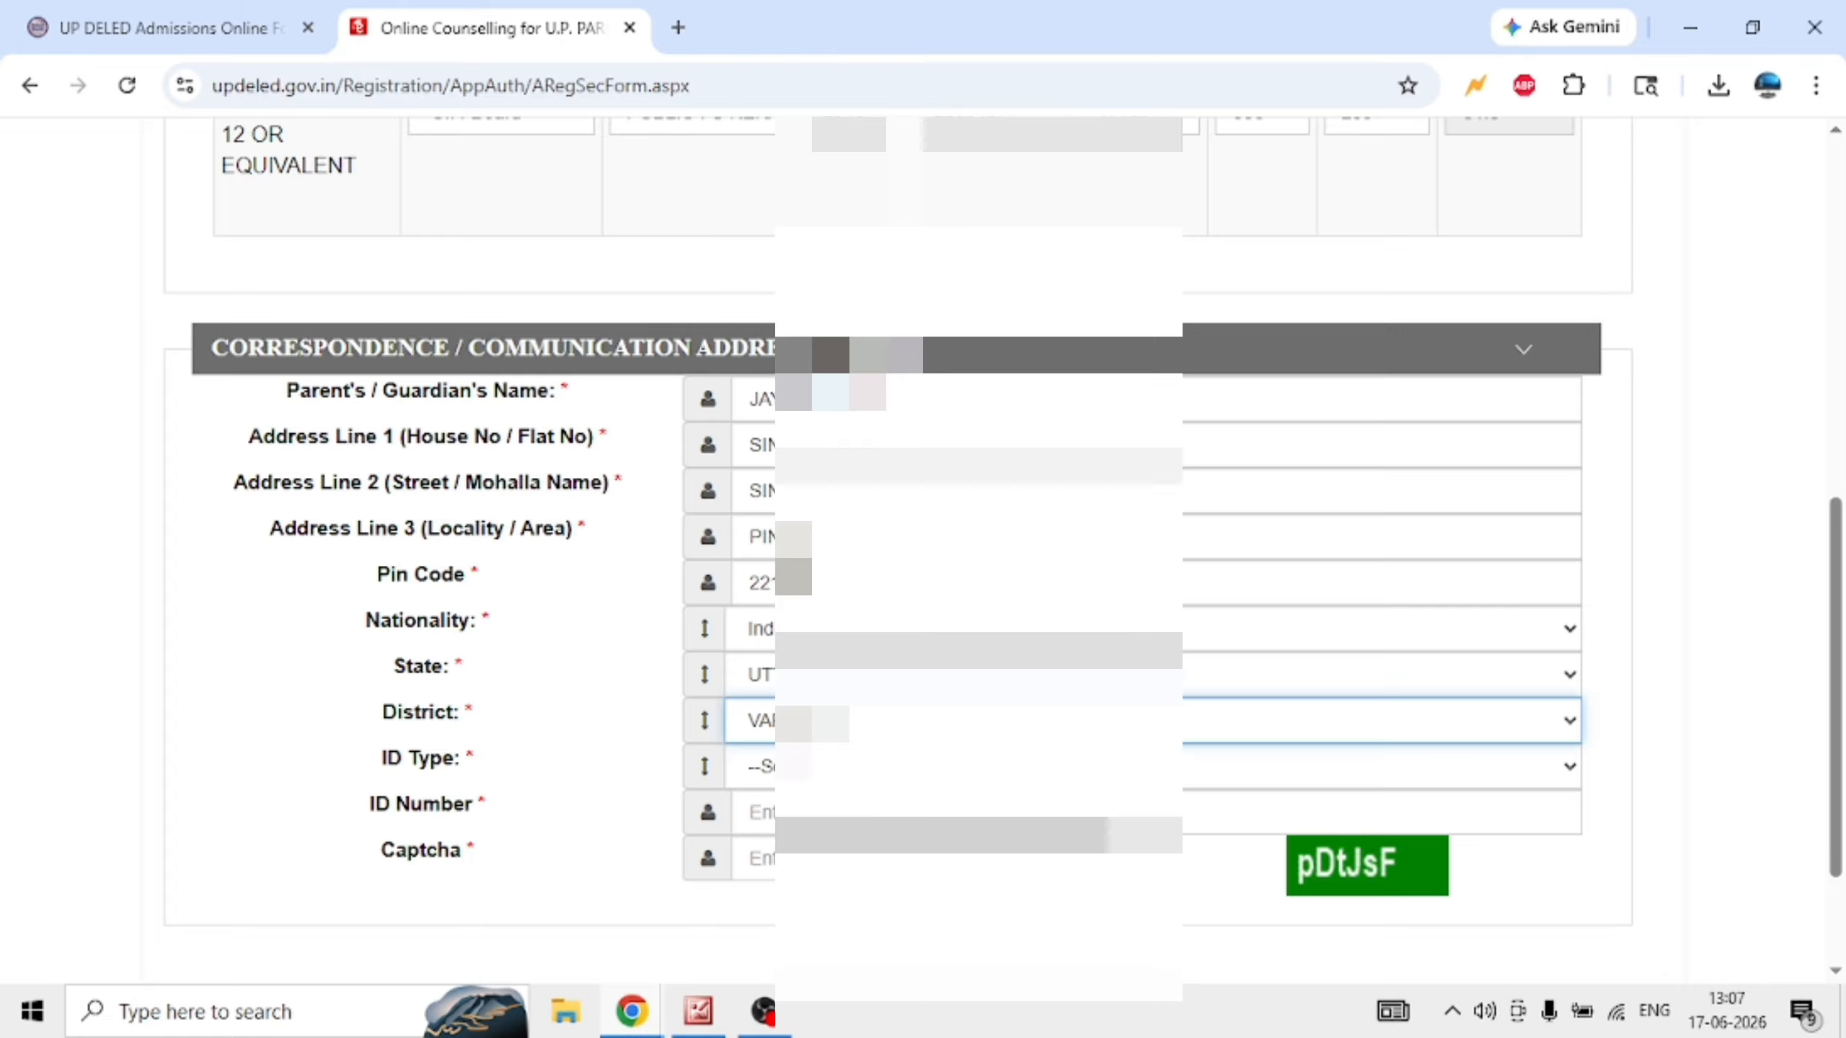
Step: Set the ID type to PAN
left_click(830, 767)
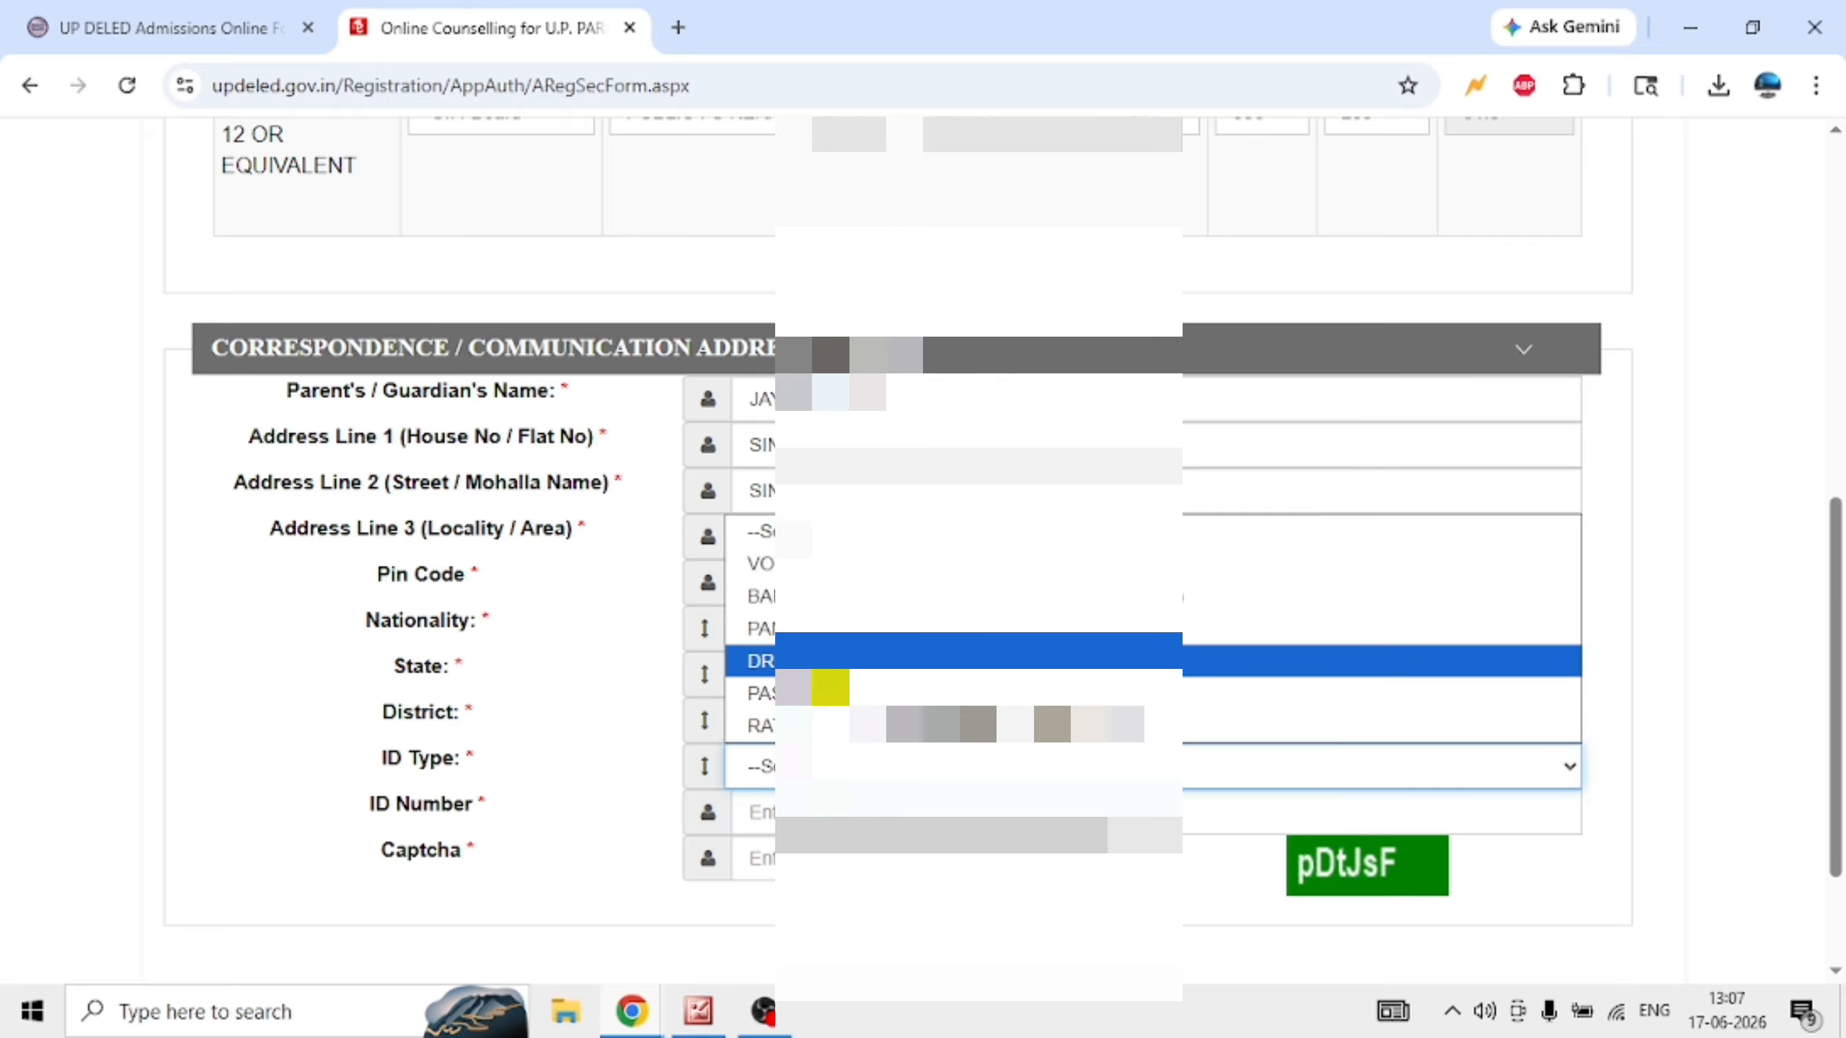
left_click(759, 628)
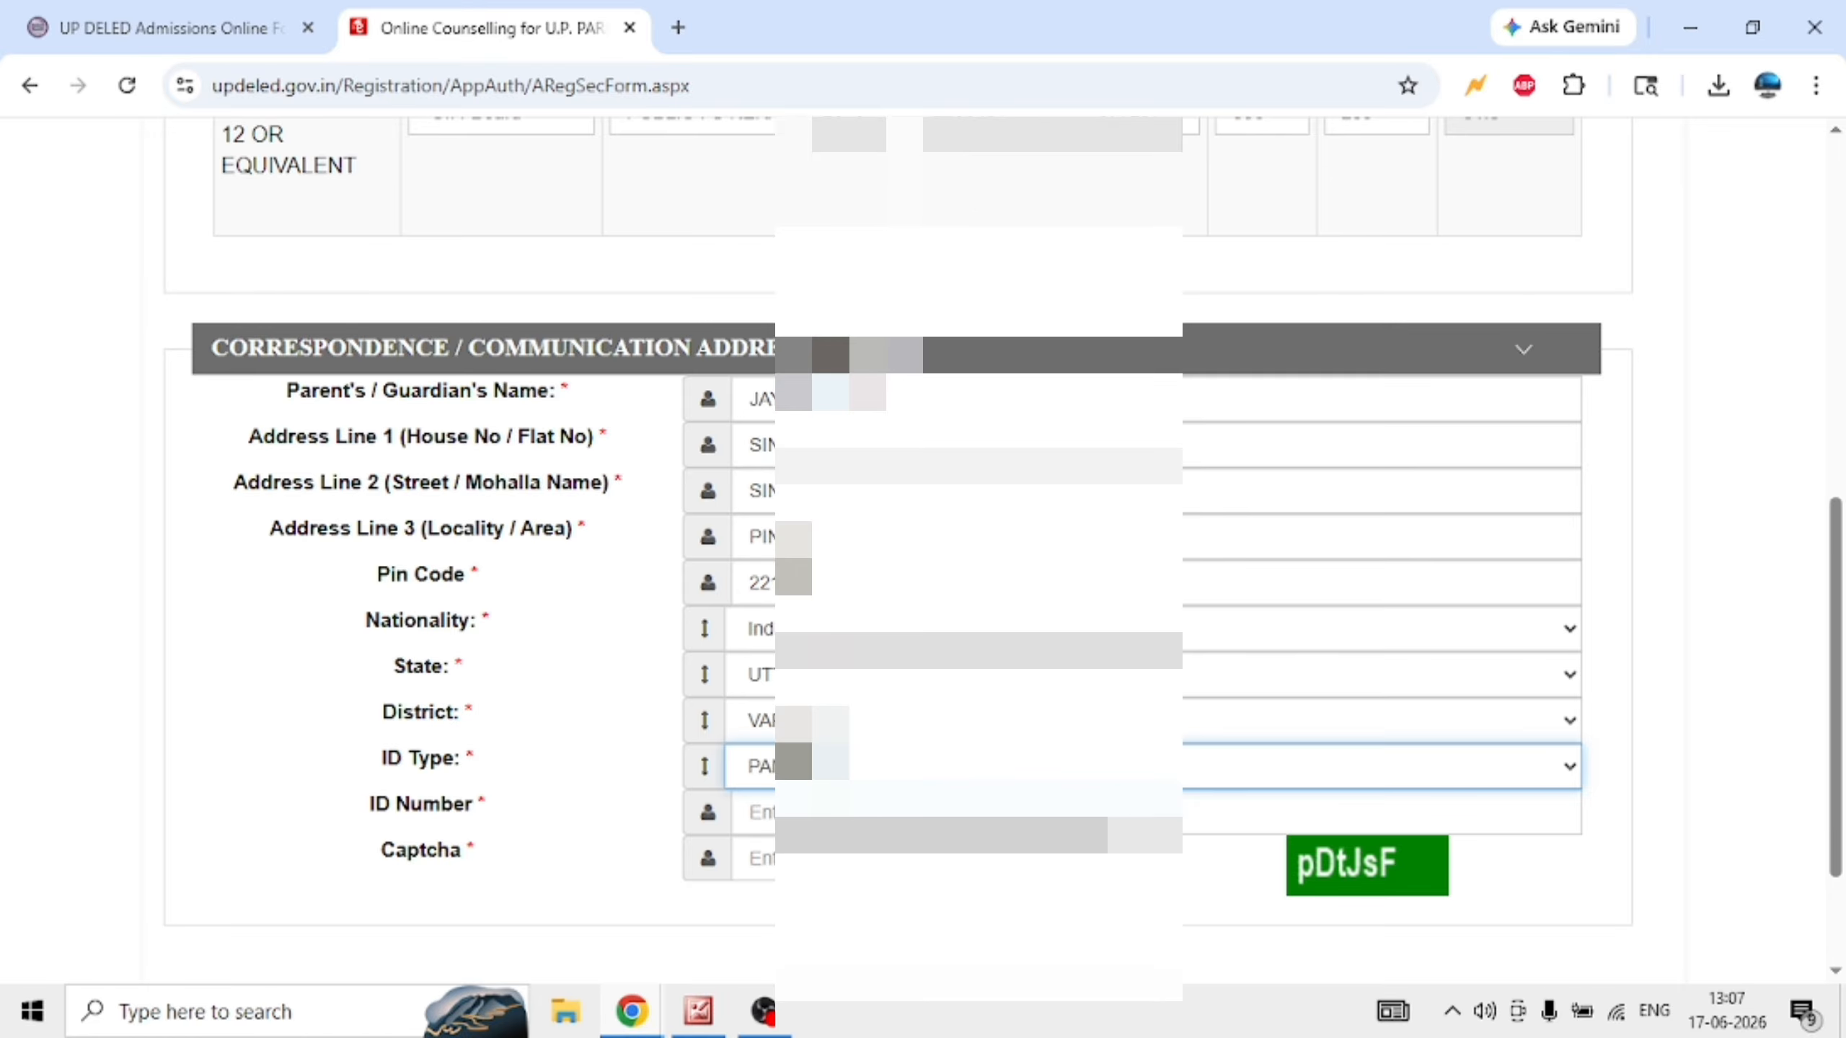
scroll(831, 727, "down", 1)
left_click(831, 723)
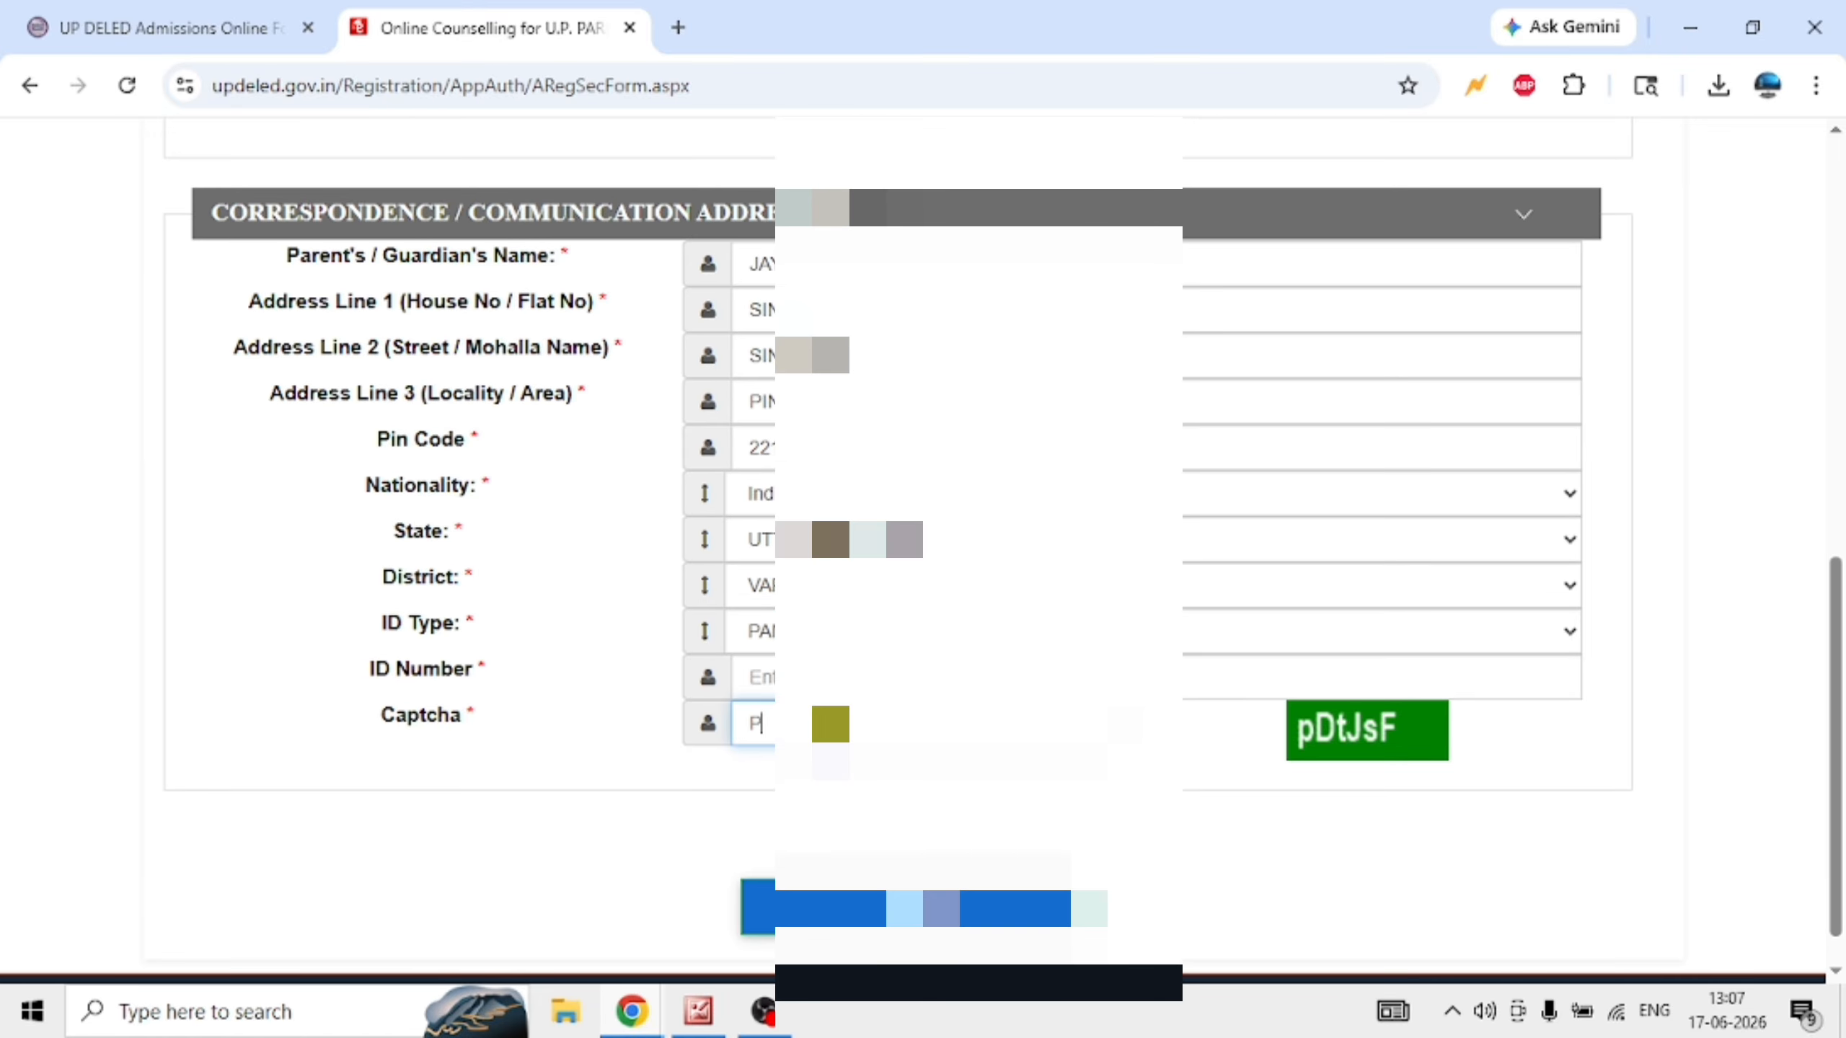
Step: Fill in the PAN ID number and type the captcha code, fixing a mistyped character
type("p")
left_click(793, 684)
type("E")
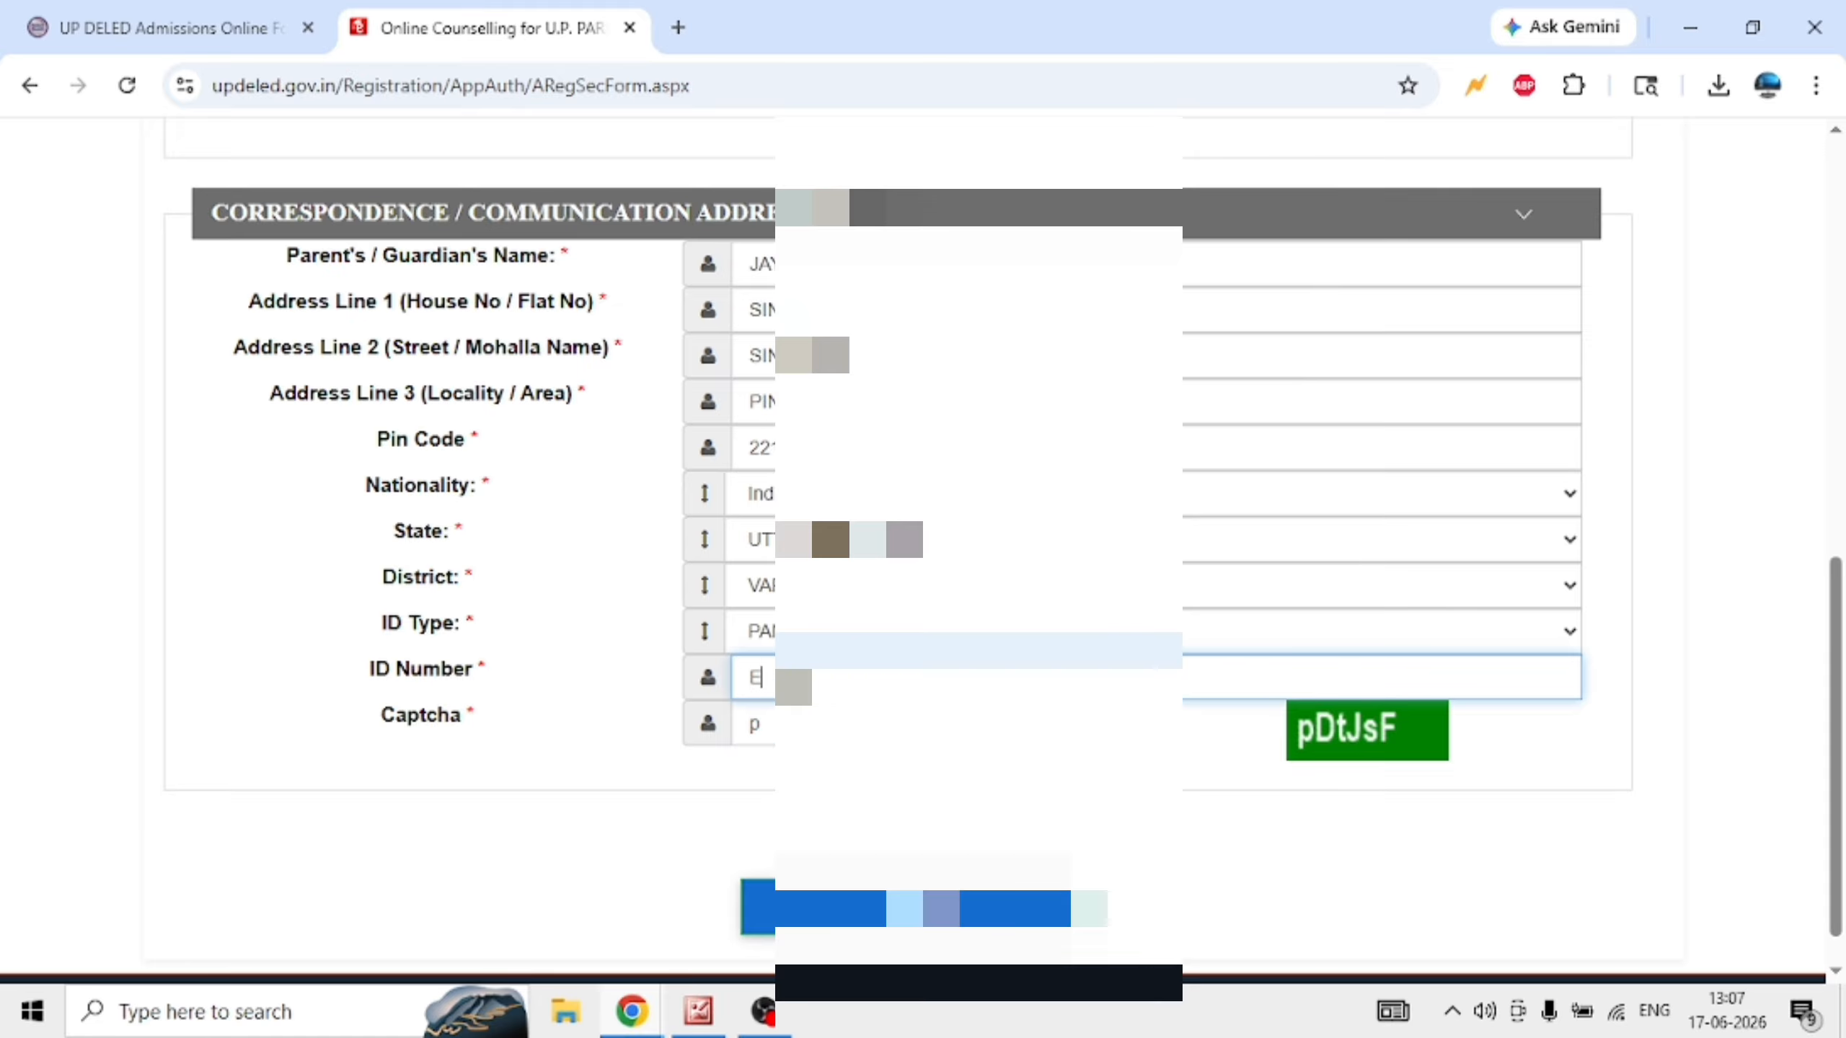
type("T")
left_click(868, 724)
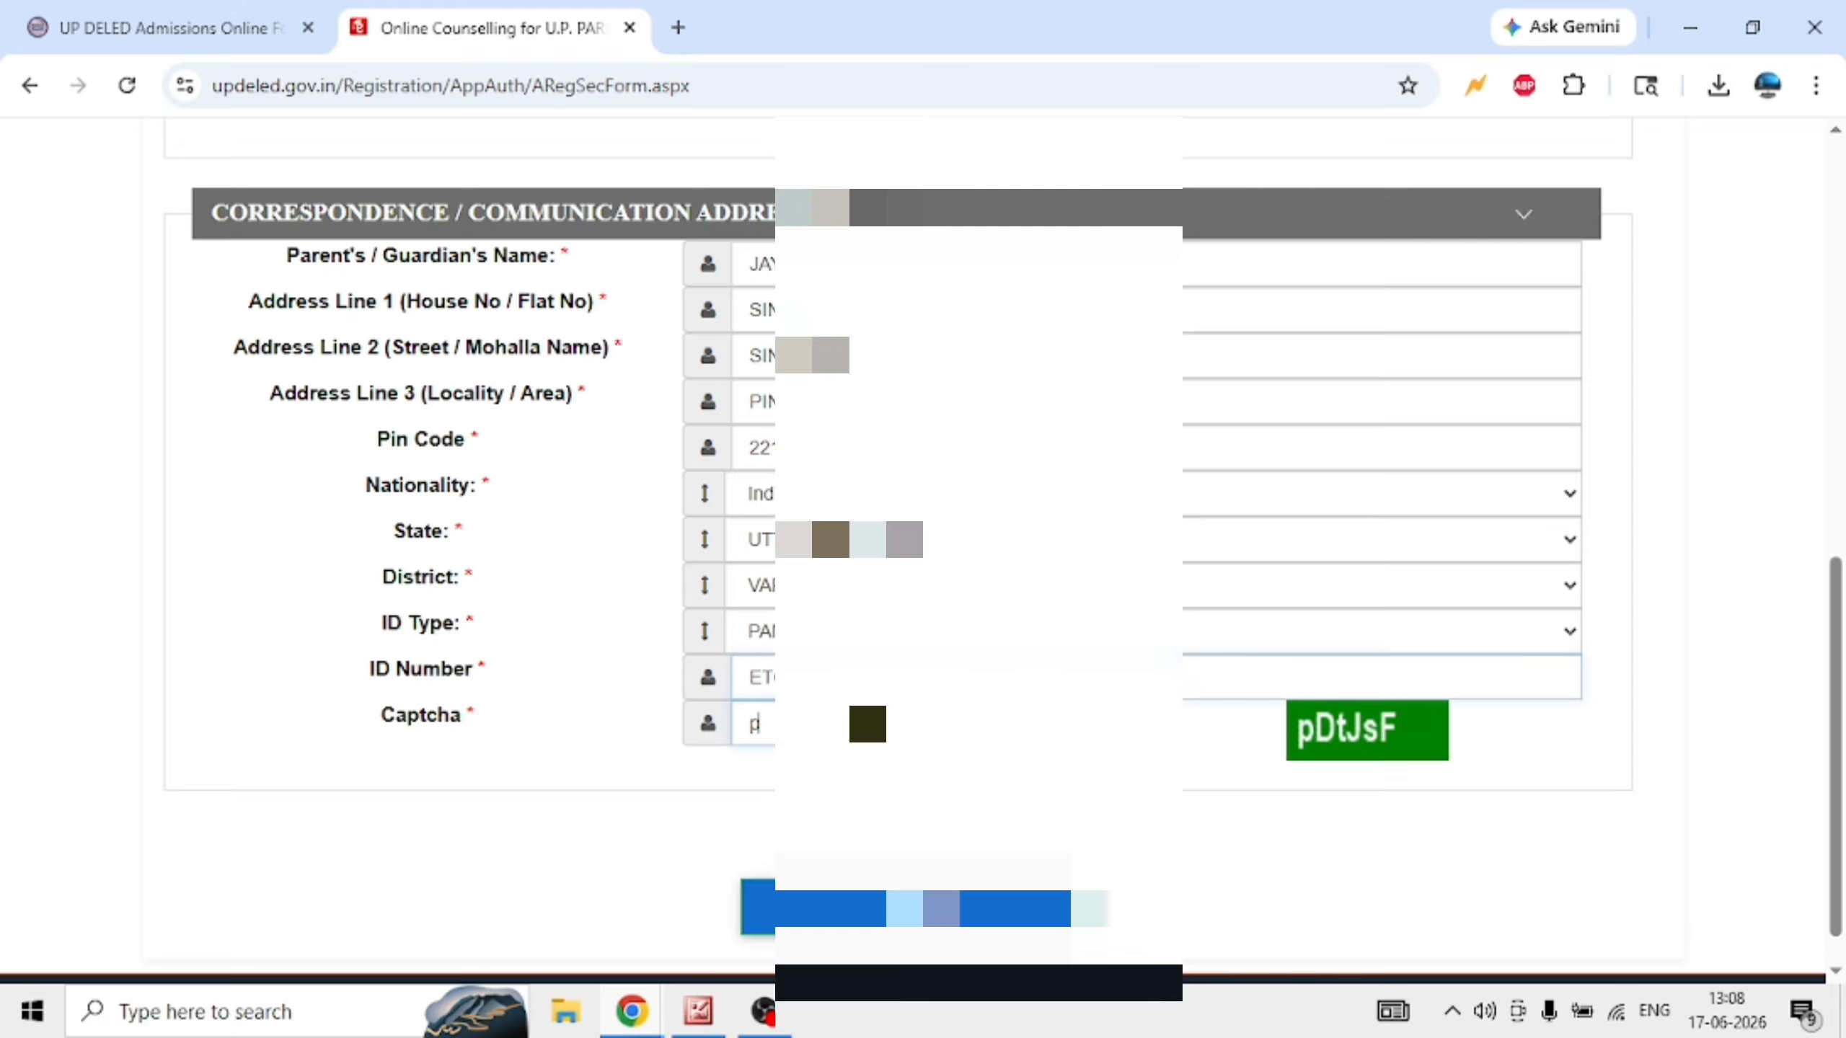
type("D")
key("BackSpace")
type("Dt")
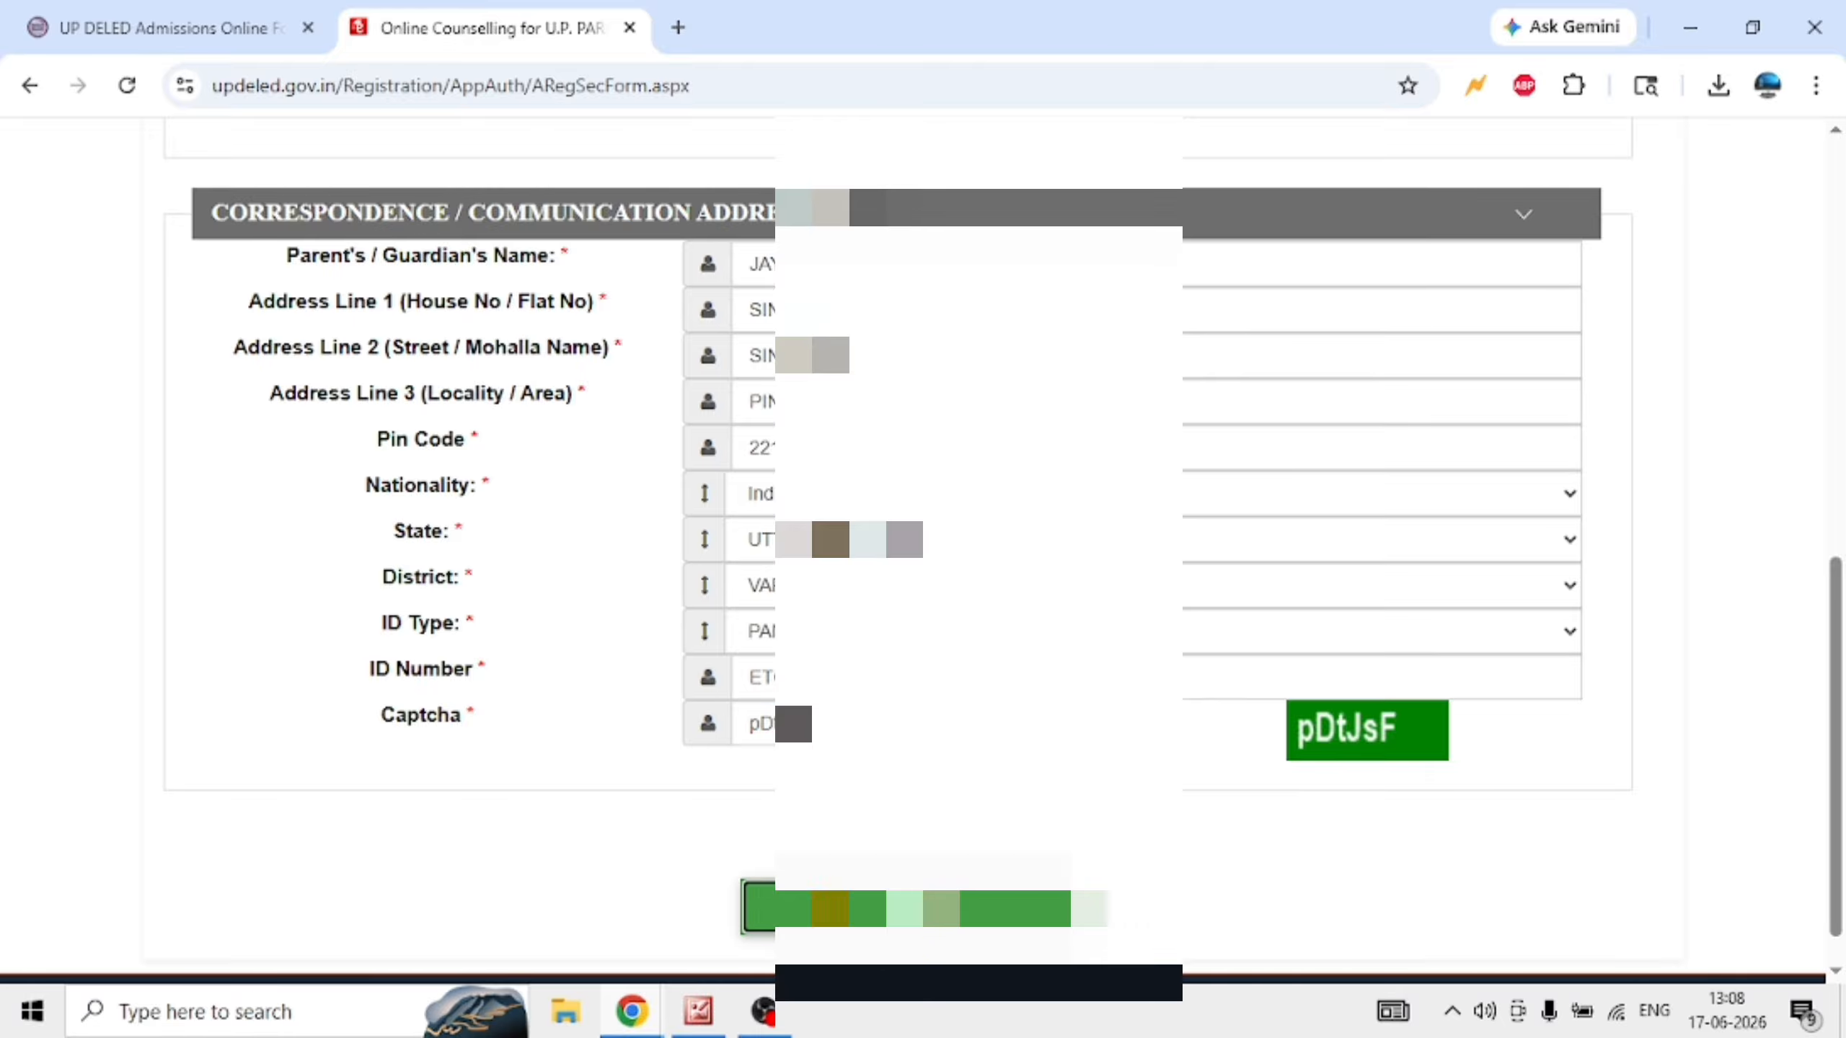
Step: Submit the correspondence details and review the preview, checking the candidate's and father's names
left_click(830, 909)
scroll(865, 687, "up", 5)
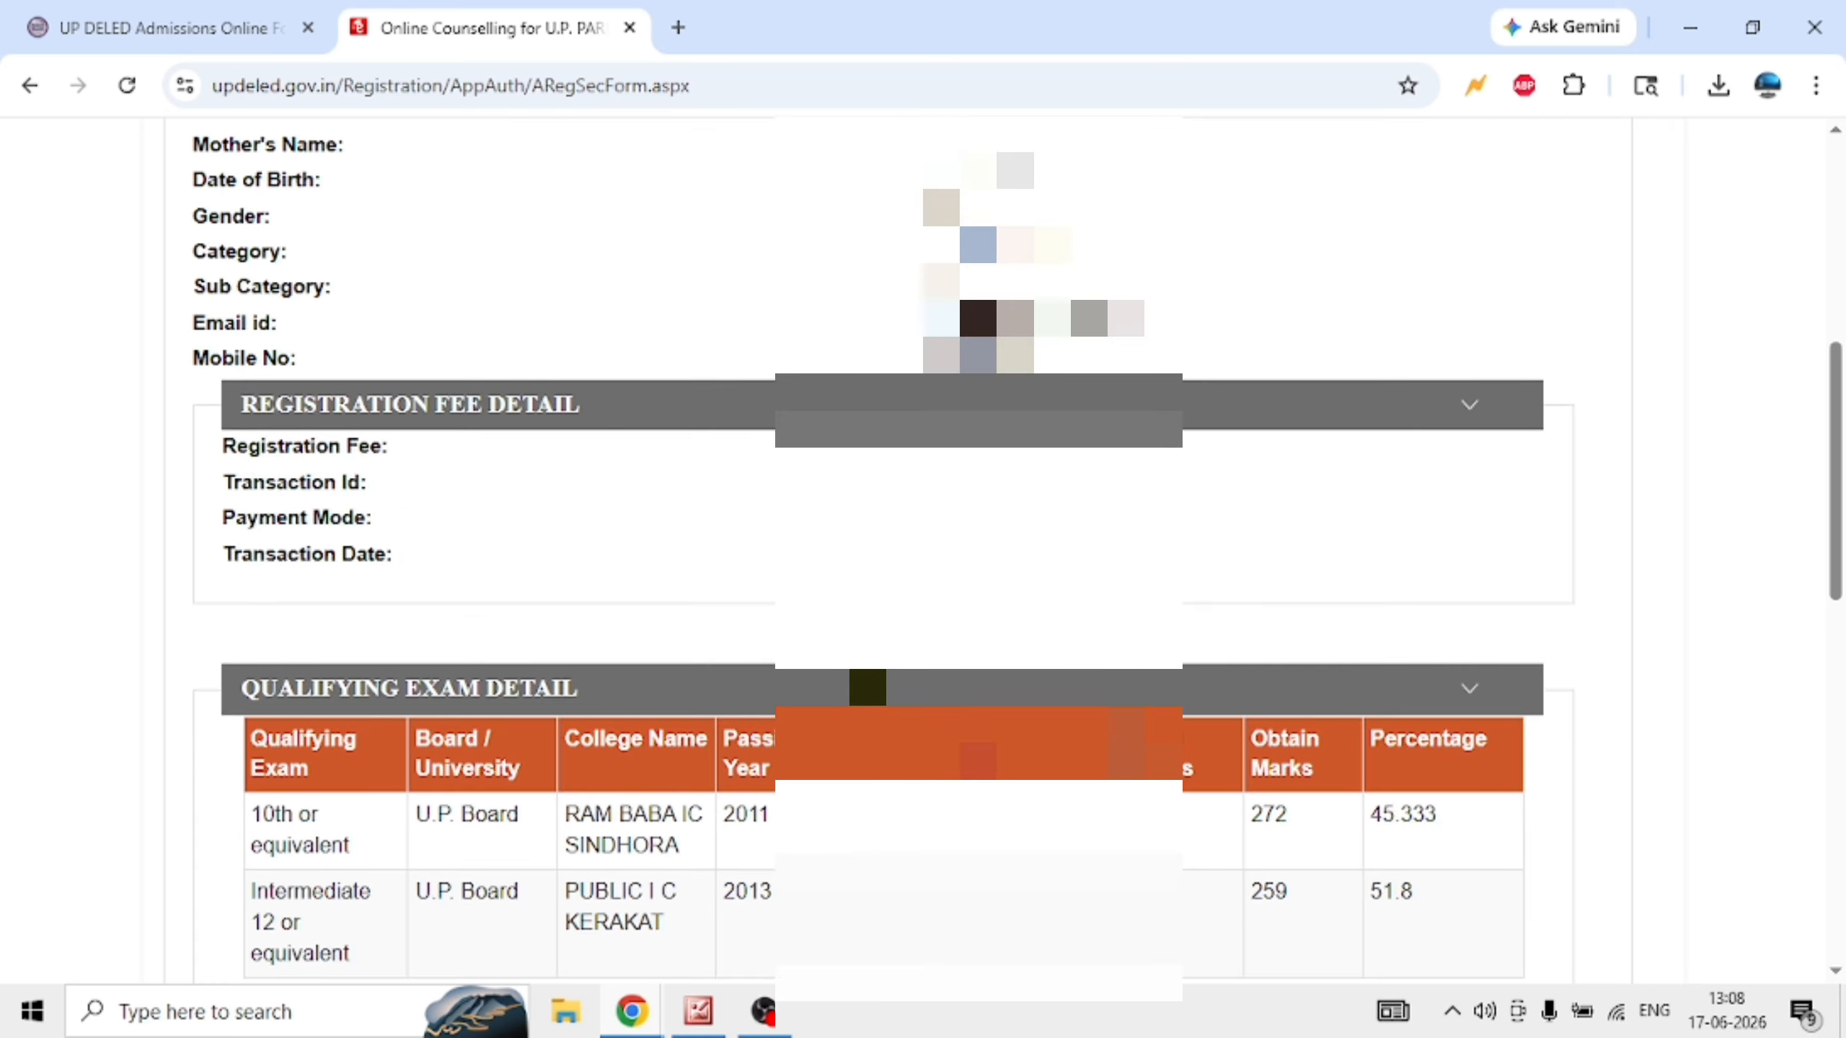
scroll(1228, 552, "down", 2)
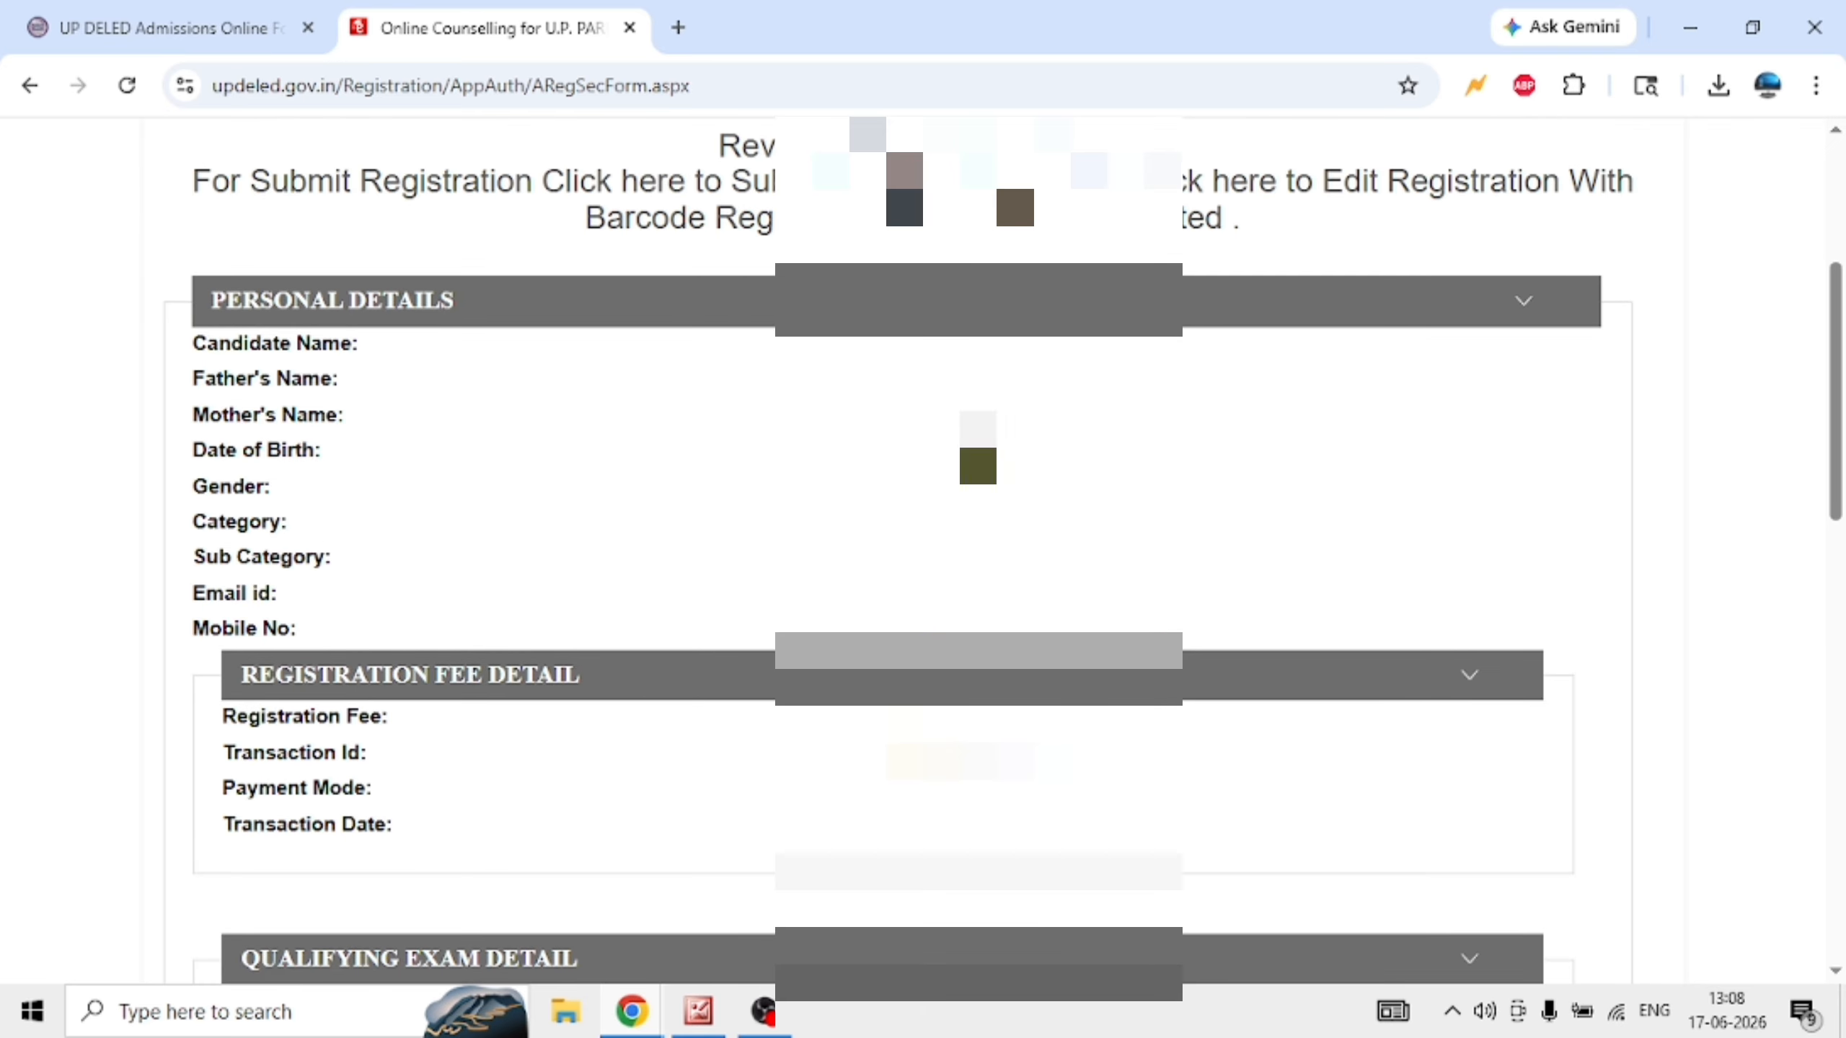
left_click_drag(917, 346, 1067, 350)
left_click_drag(919, 380, 1085, 385)
left_click(904, 463)
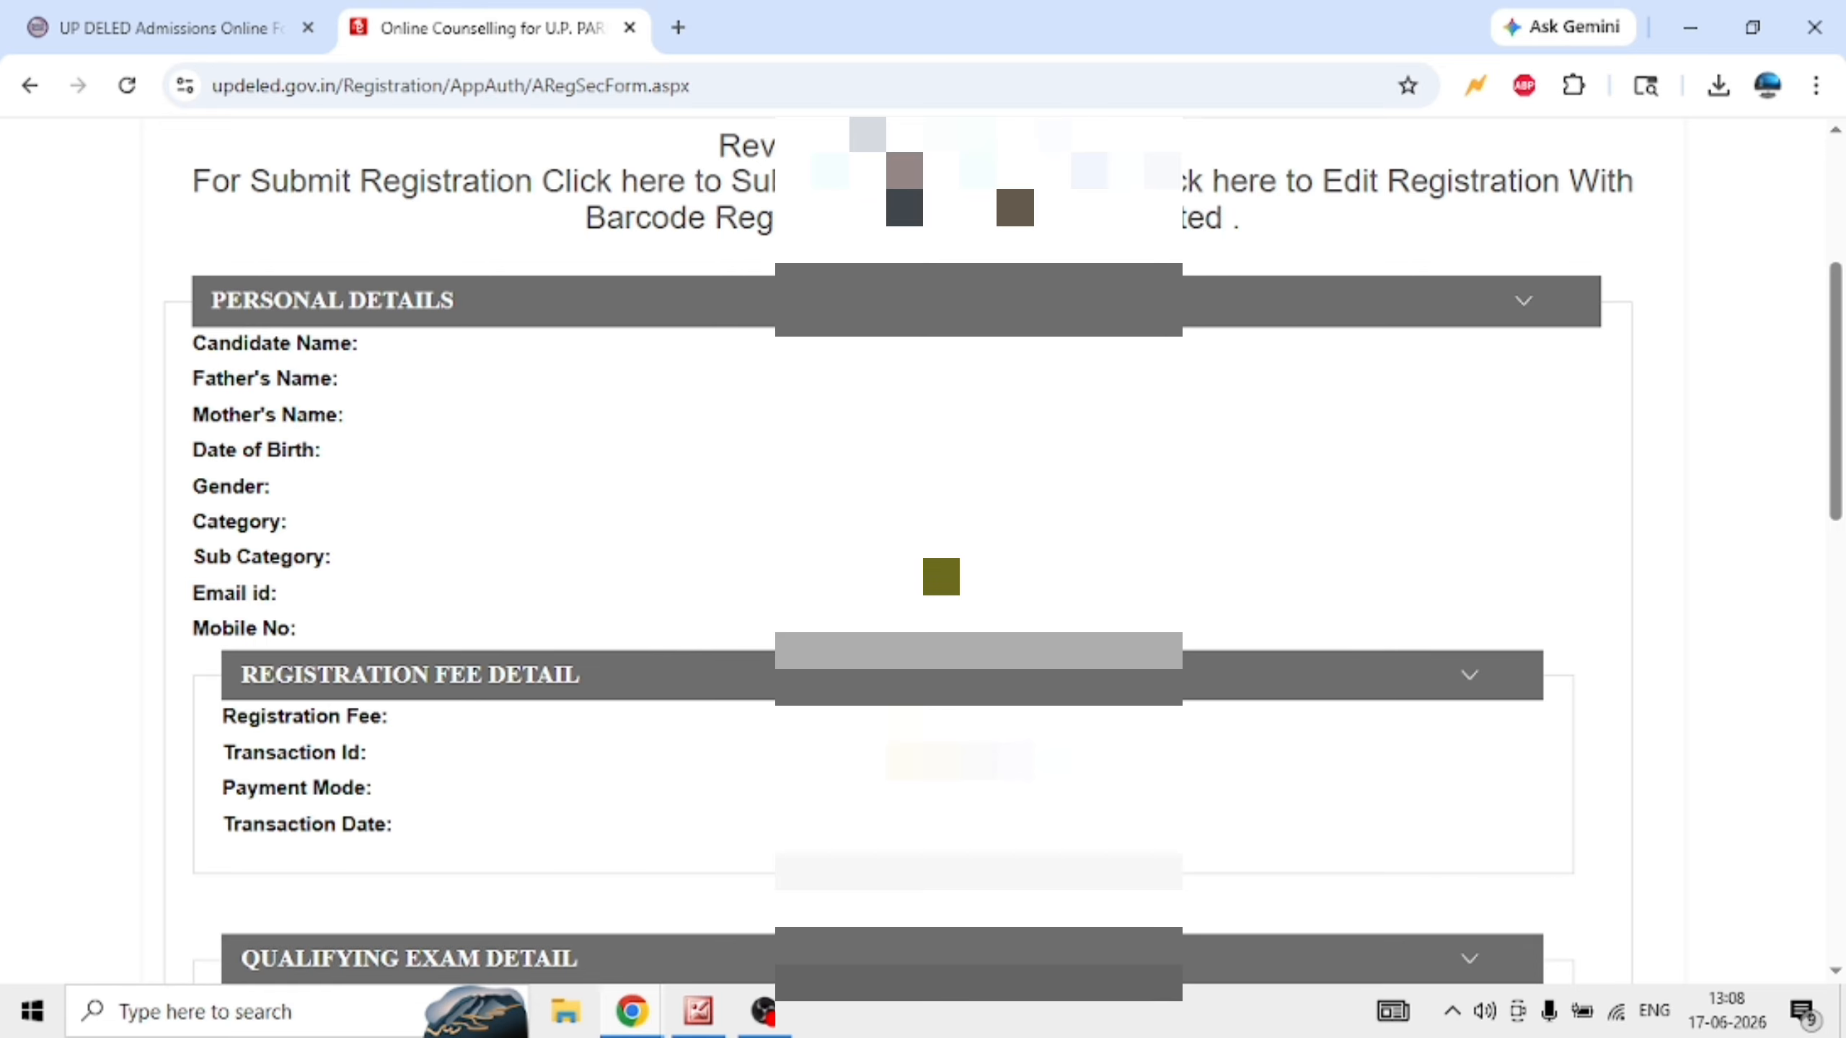
scroll(942, 800, "down", 4)
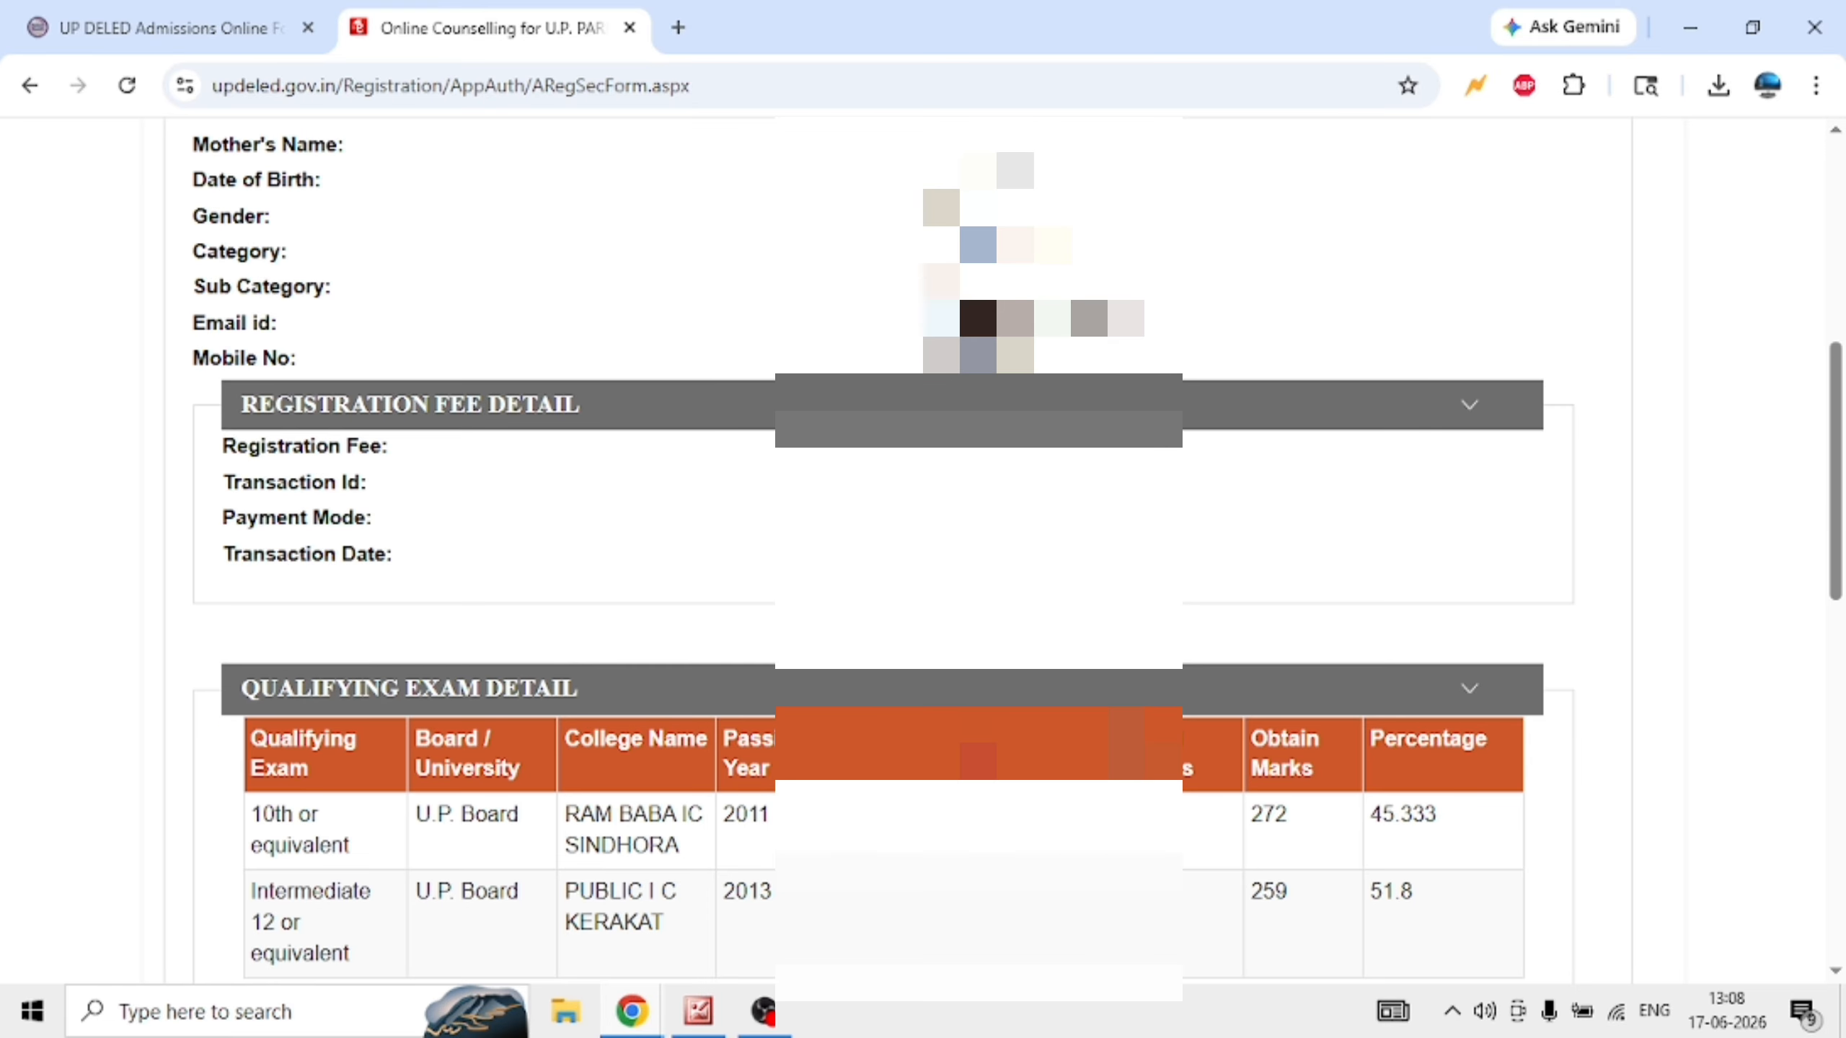
scroll(1126, 577, "down", 5)
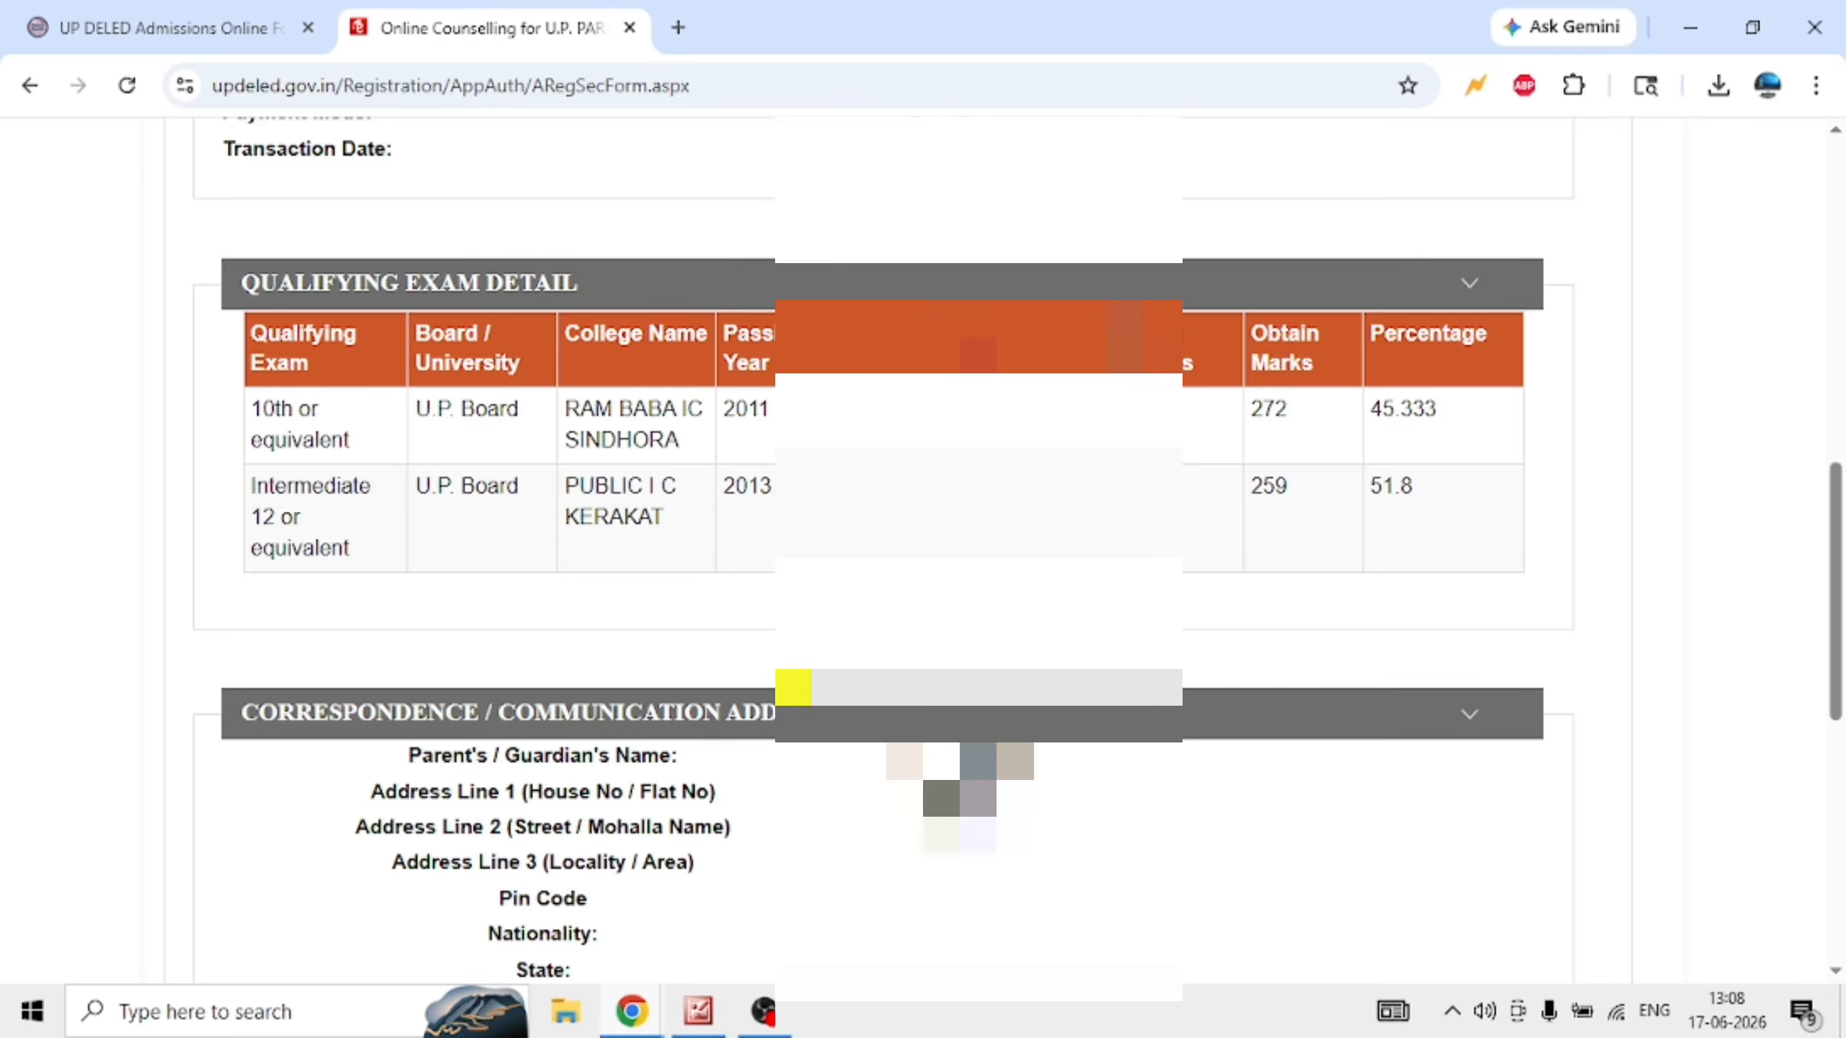
scroll(884, 559, "down", 3)
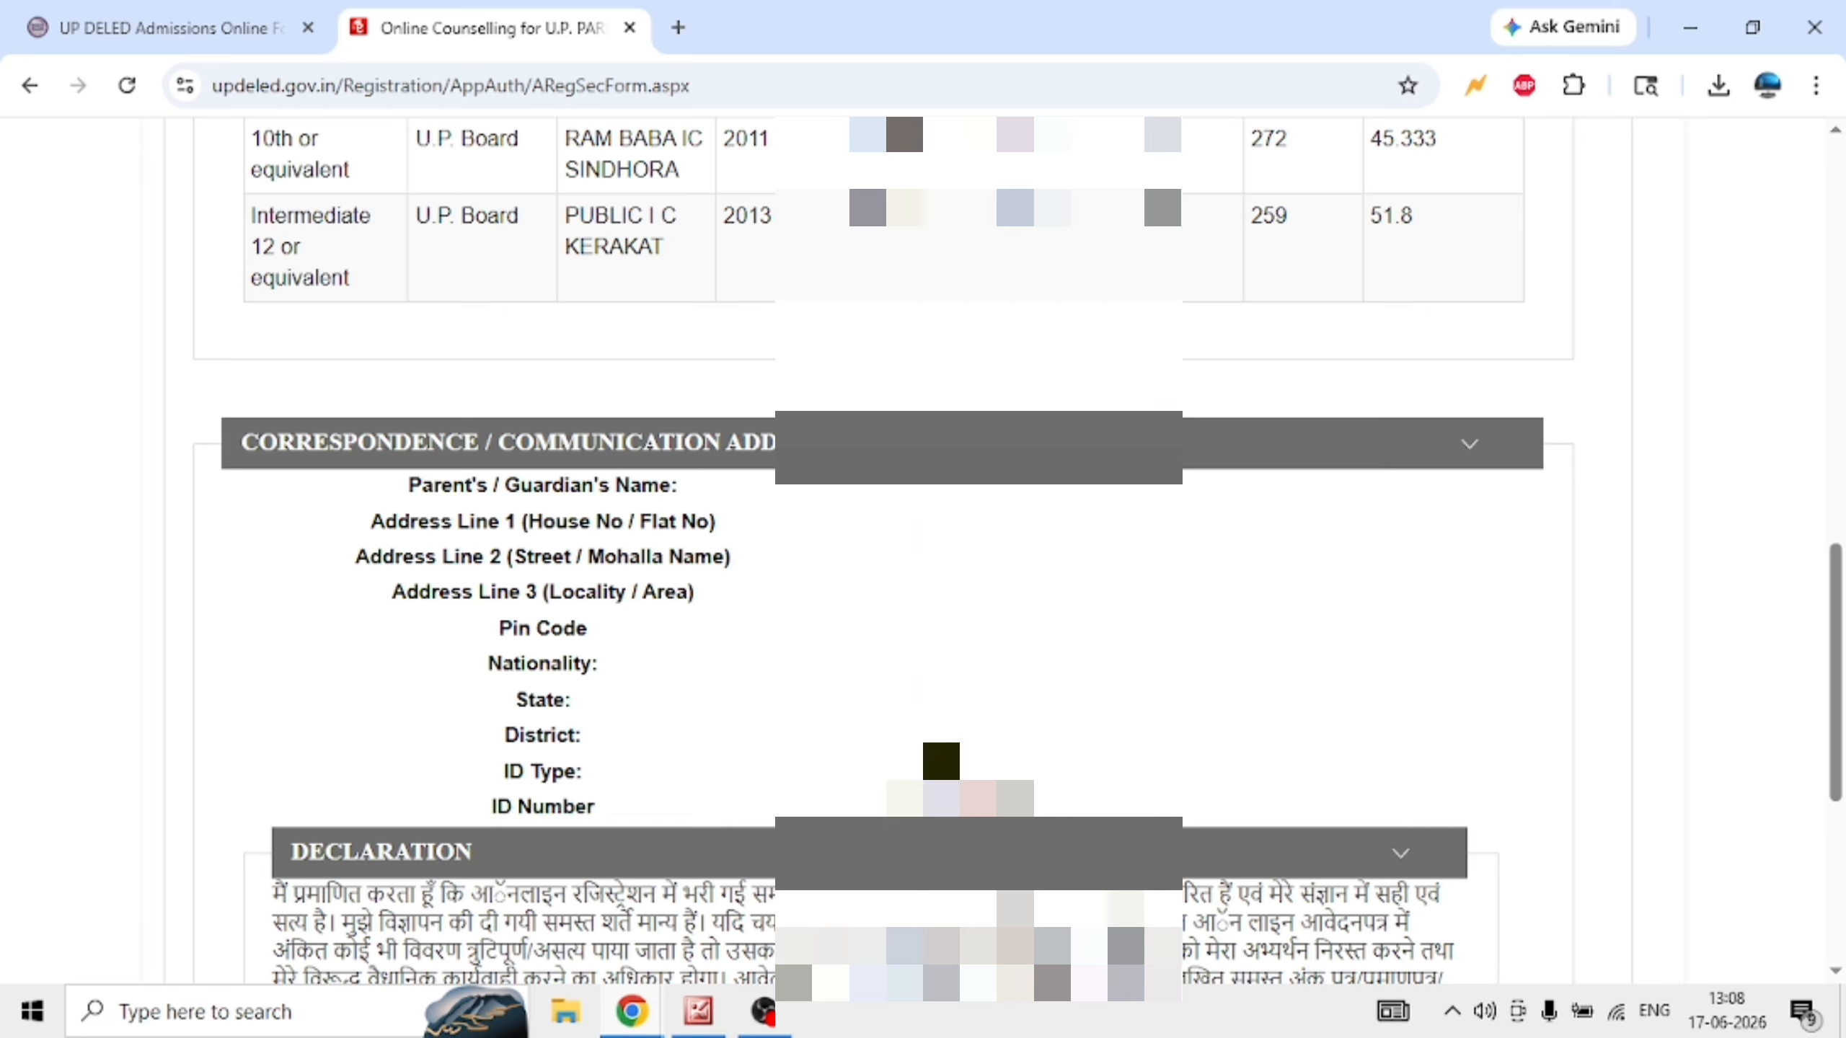
scroll(941, 760, "down", 5)
Step: Tick I Agree on the declaration, then submit and confirm the registration
left_click(282, 673)
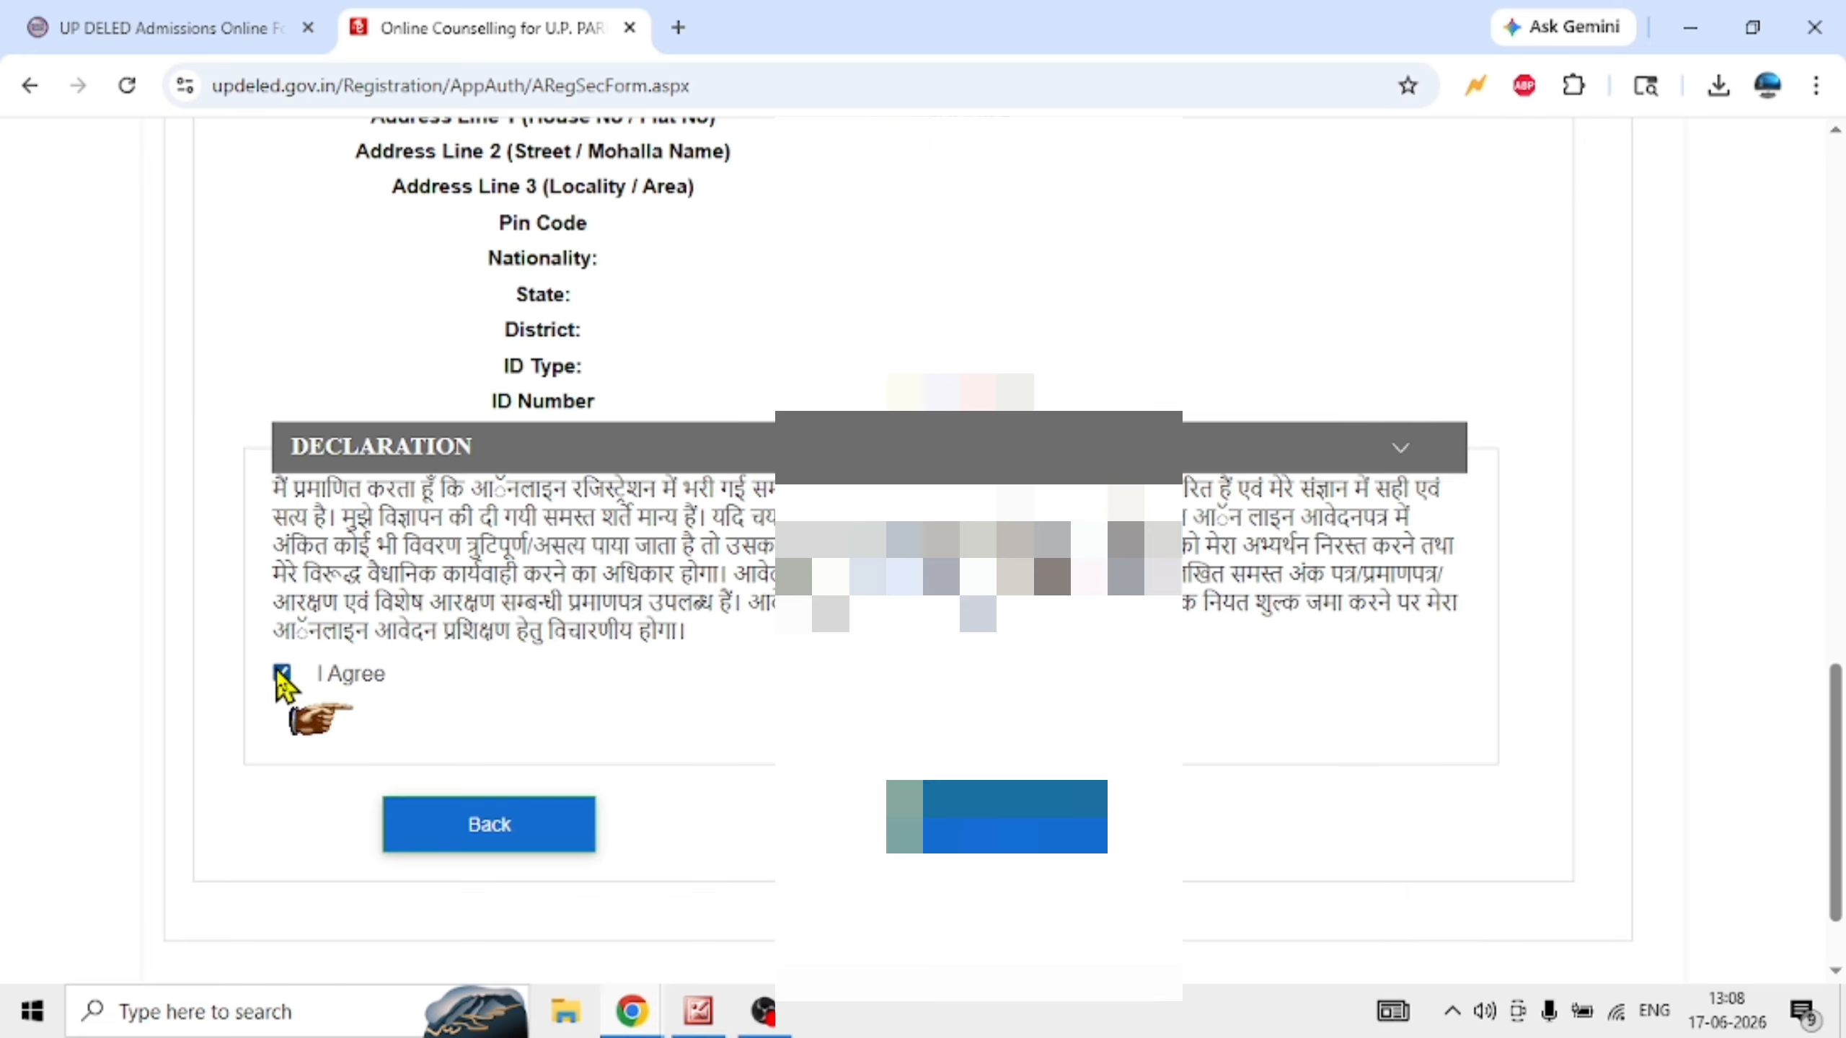
left_click(997, 816)
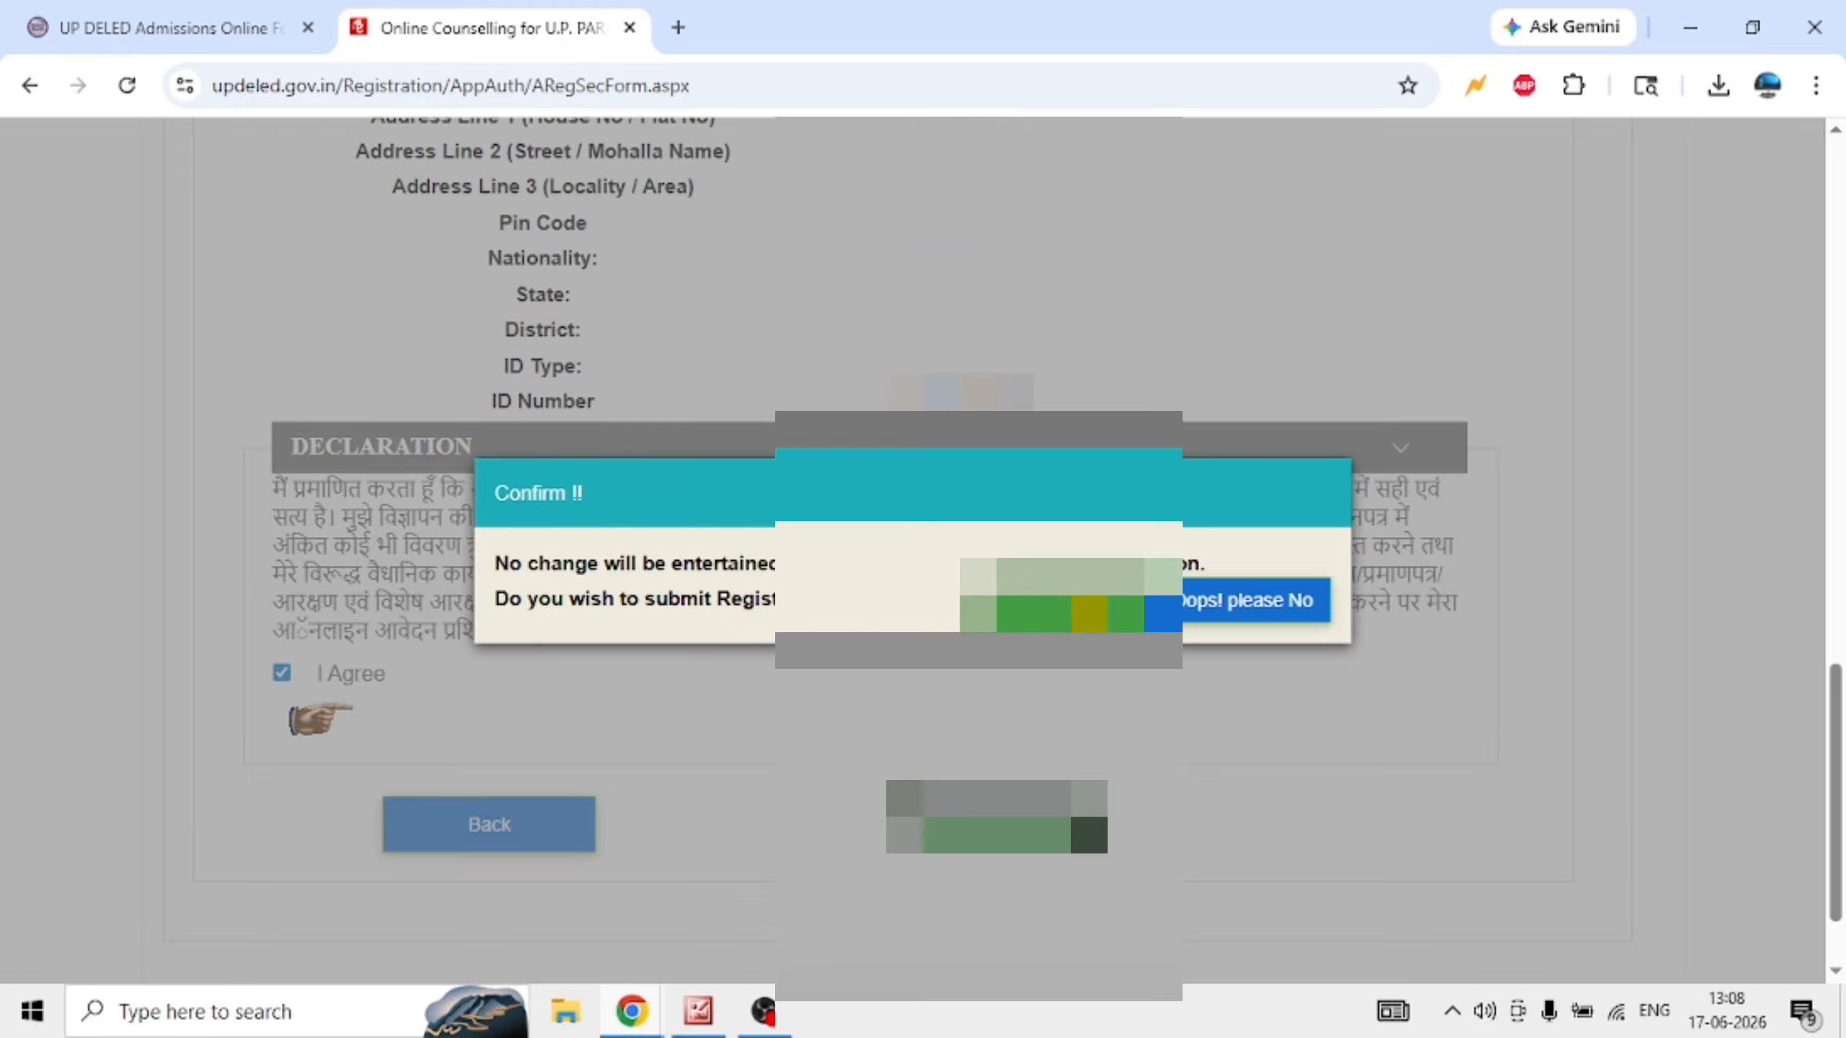
left_click(1089, 614)
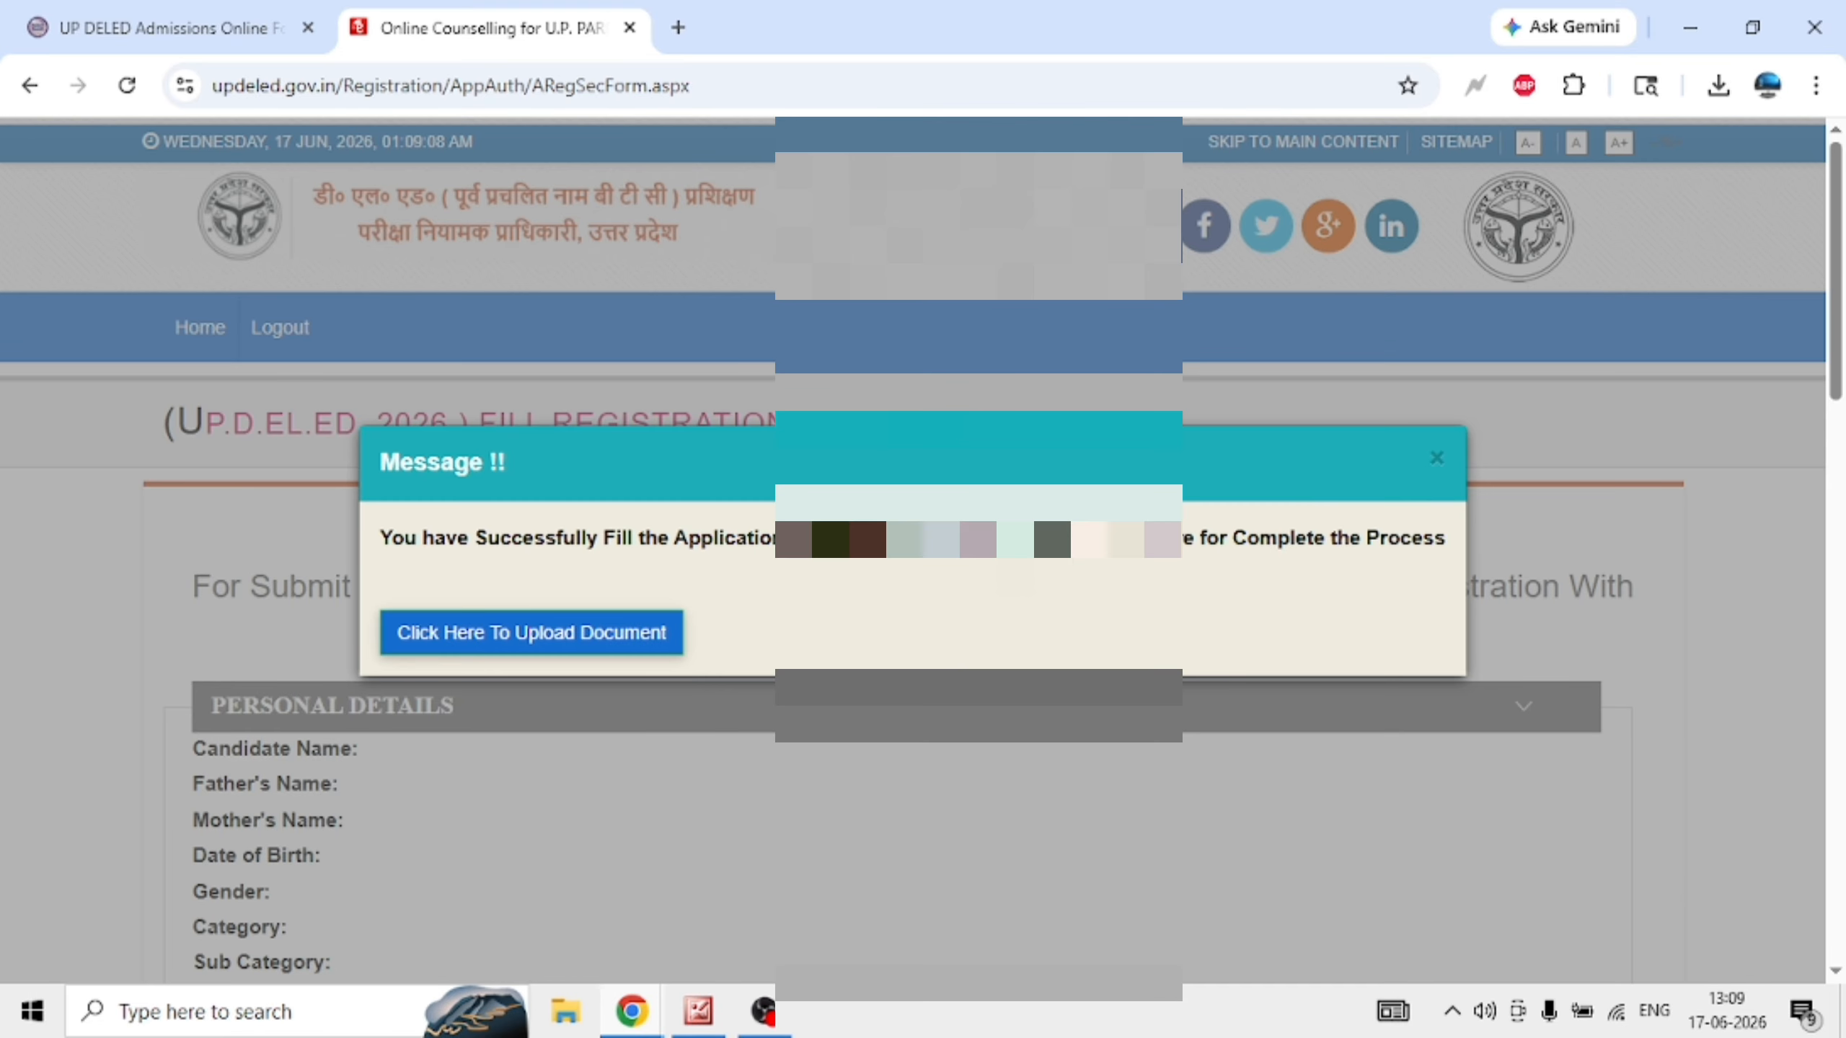
Step: Close the blank upload tab and reopen the portal dashboard via Sarkari Result's Apply Online link
left_click(433, 632)
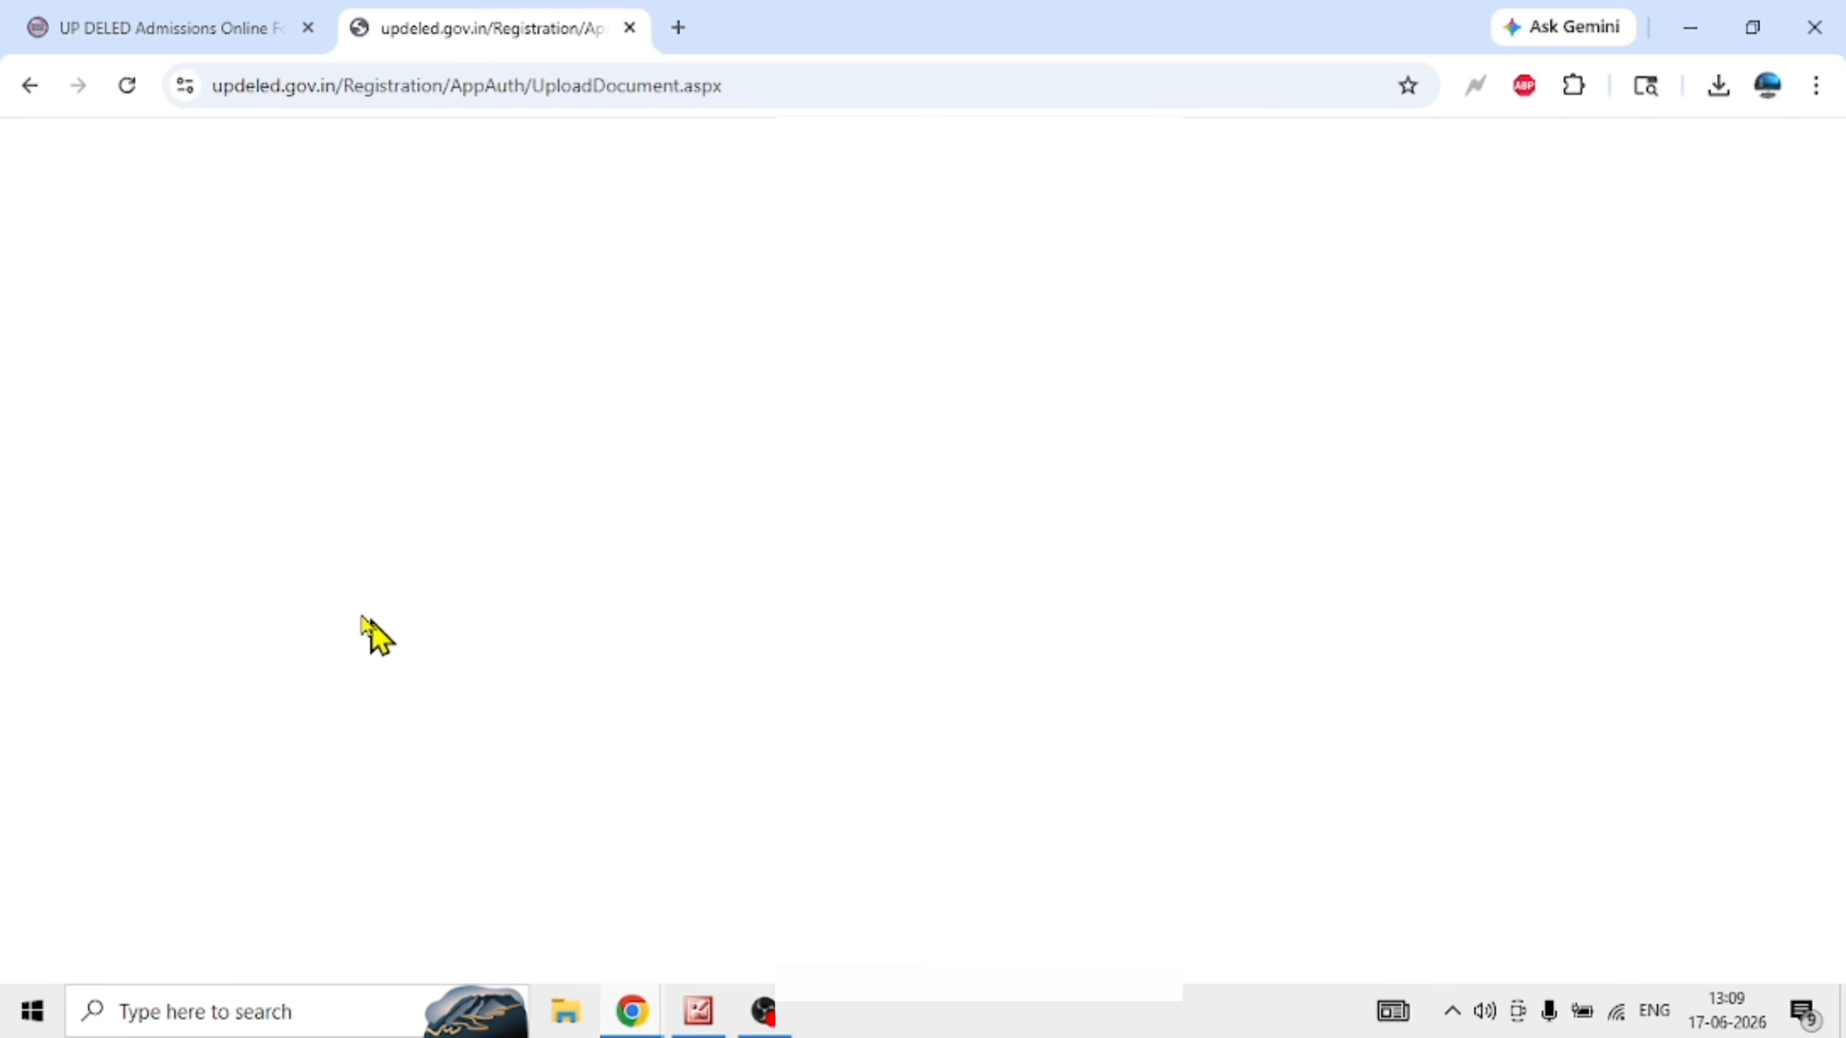
left_click(128, 88)
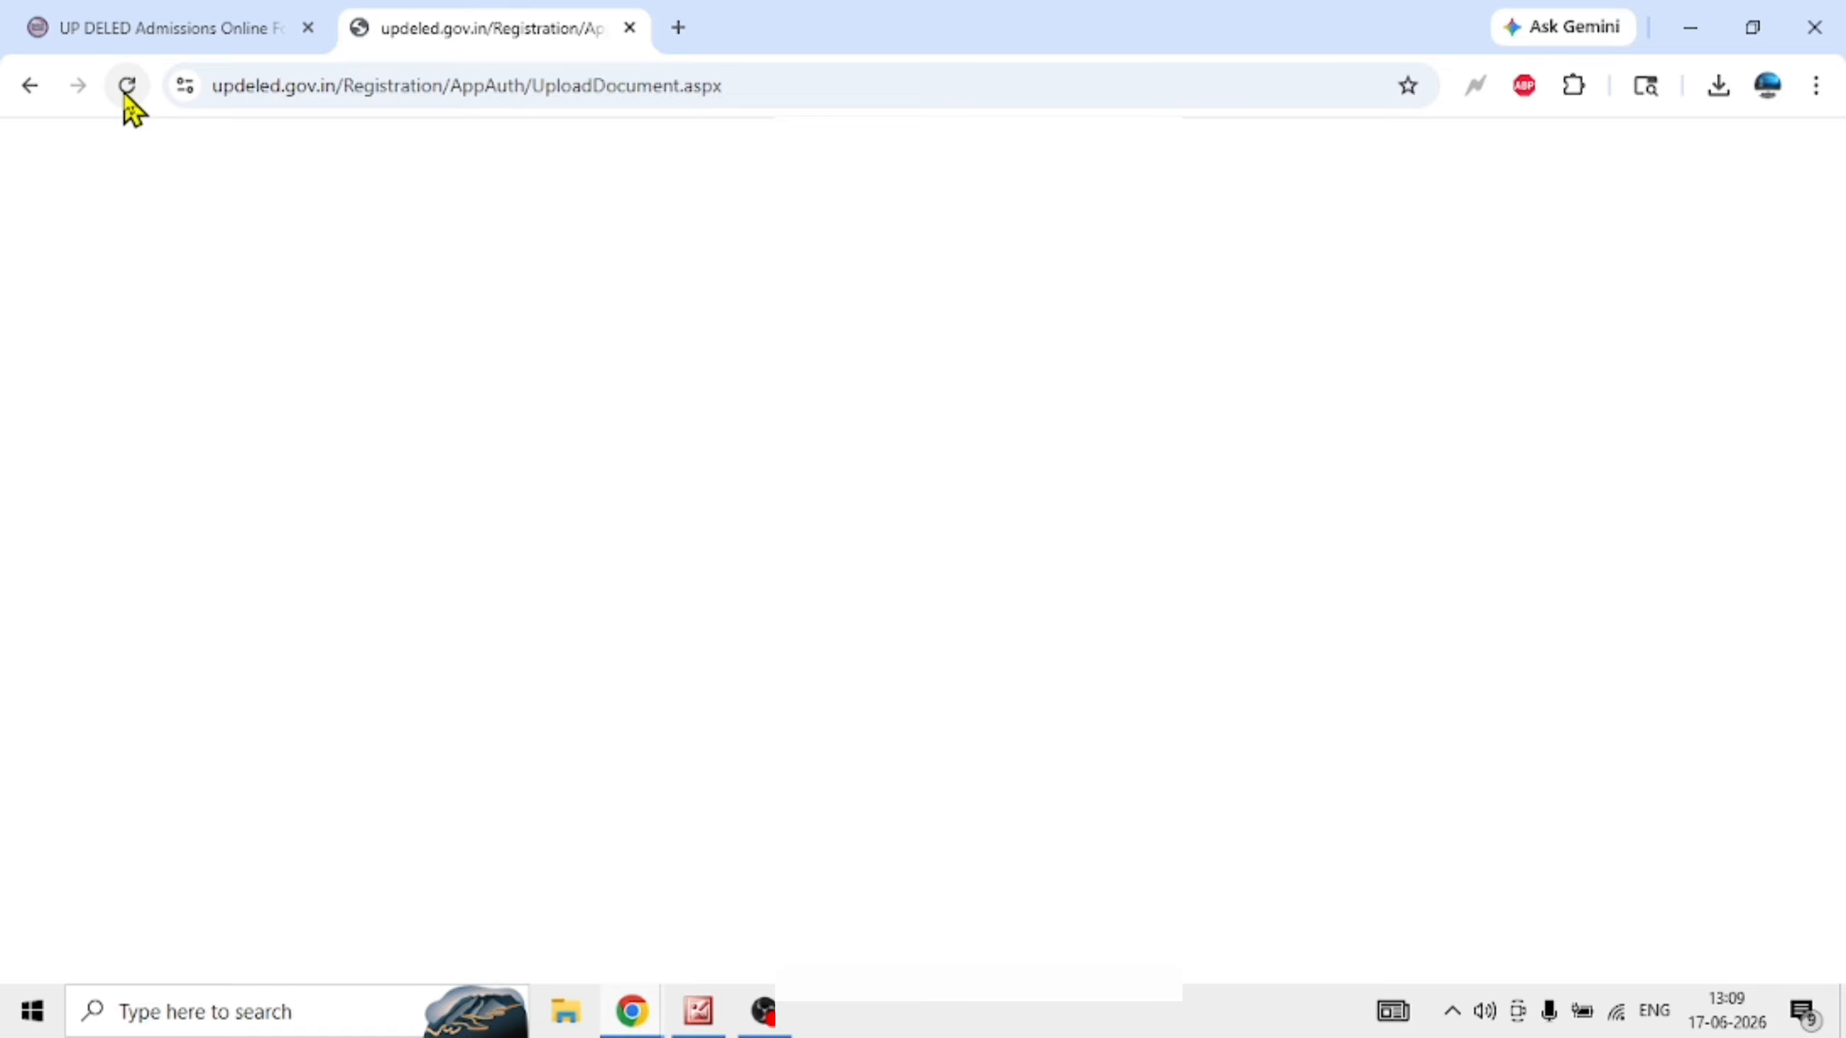
left_click(629, 27)
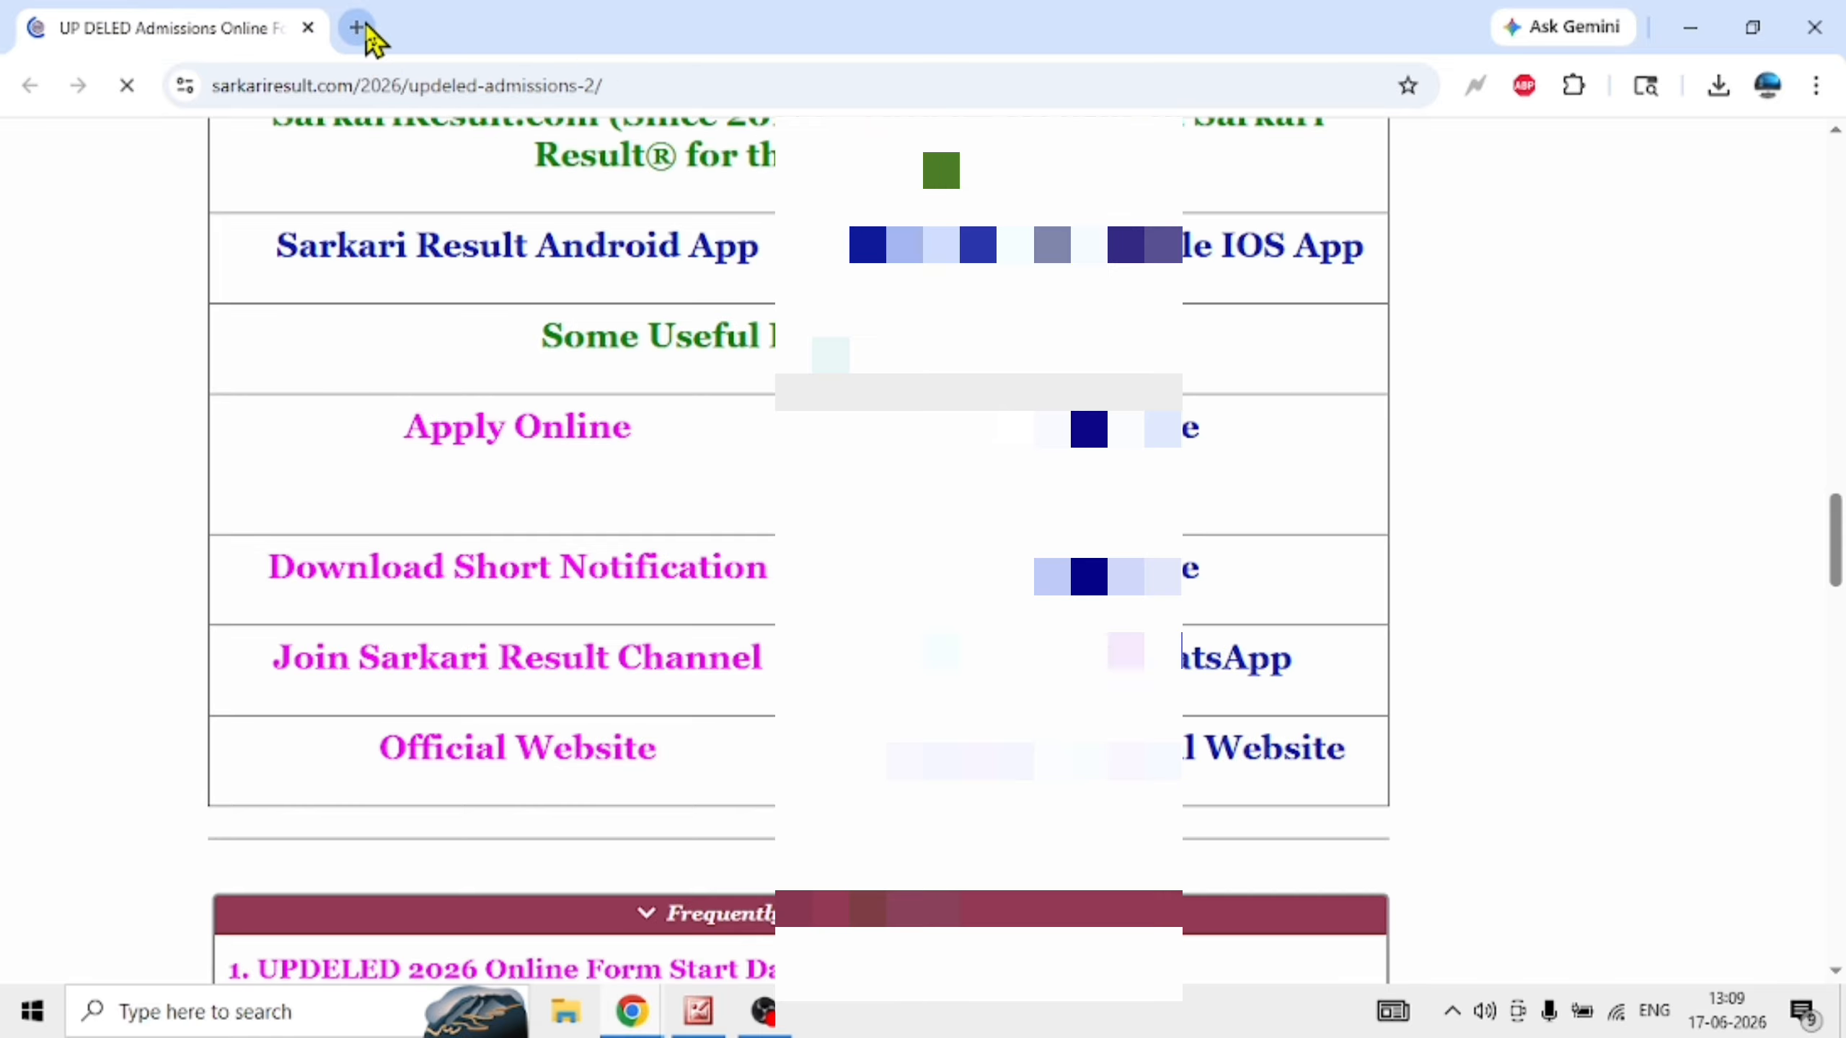
left_click(1087, 428)
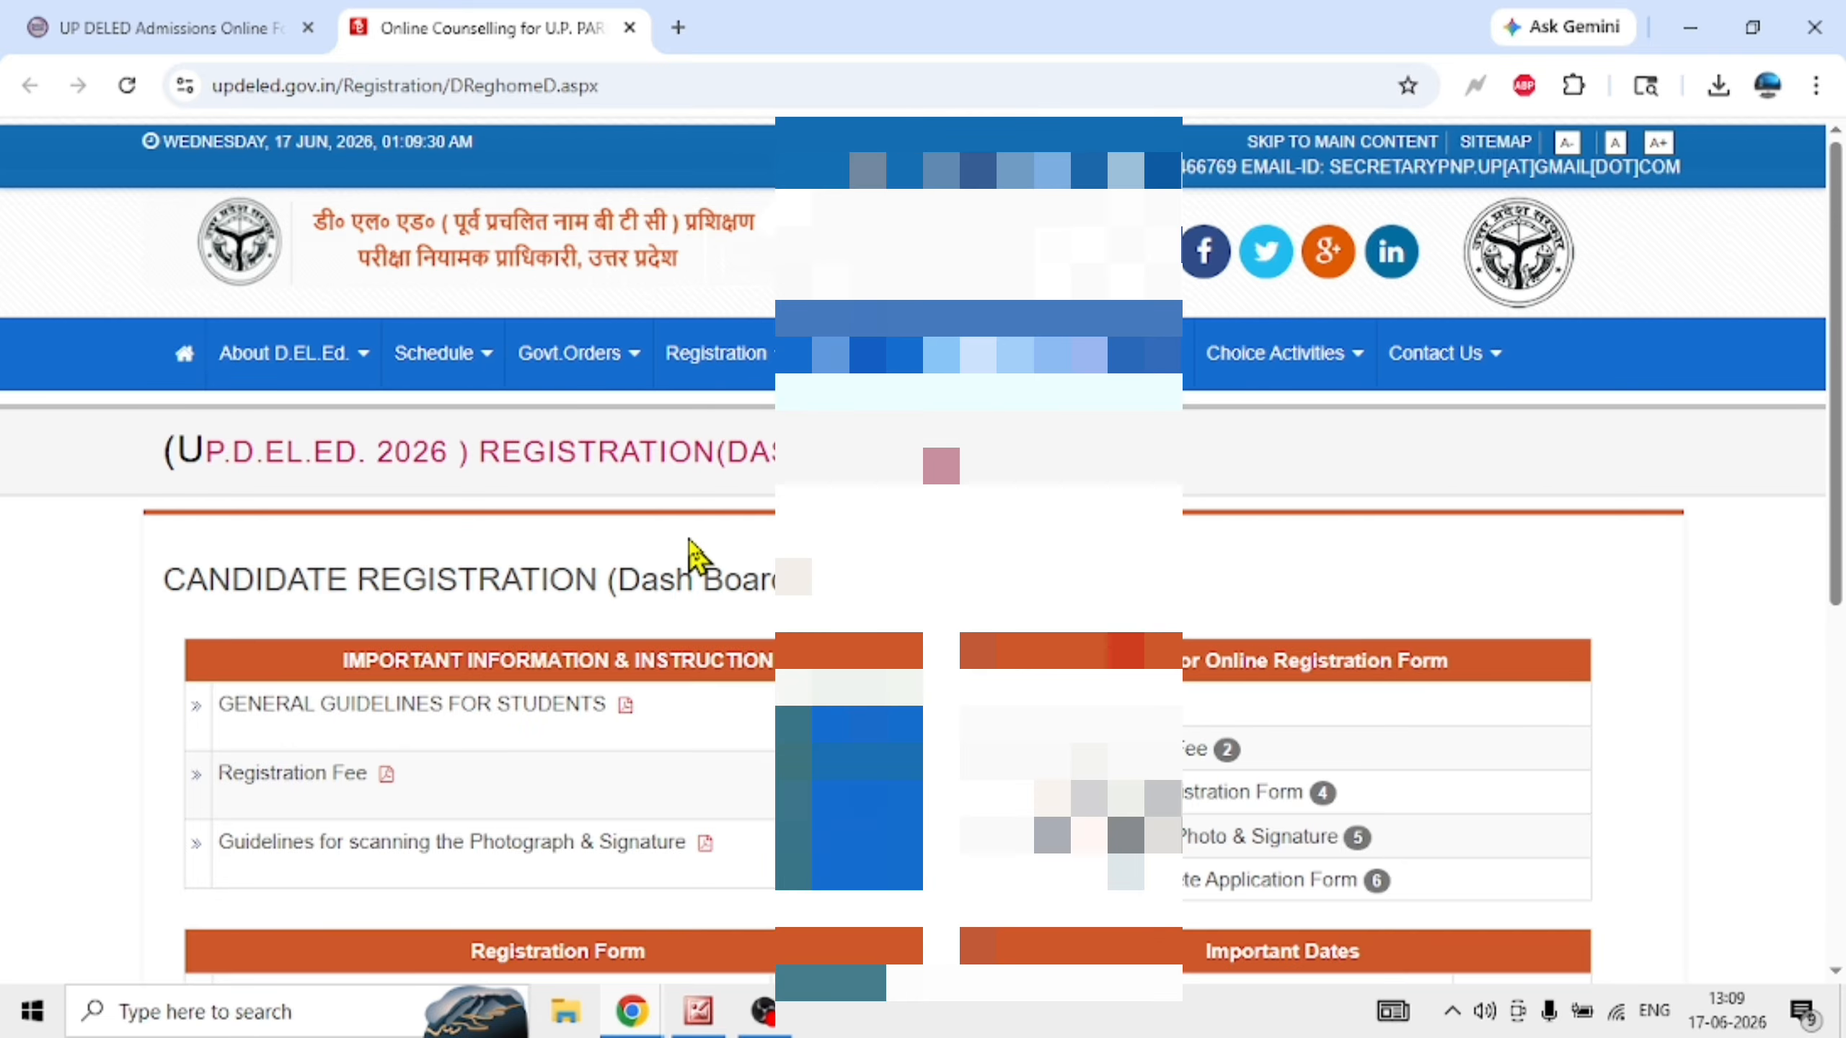
scroll(698, 555, "down", 5)
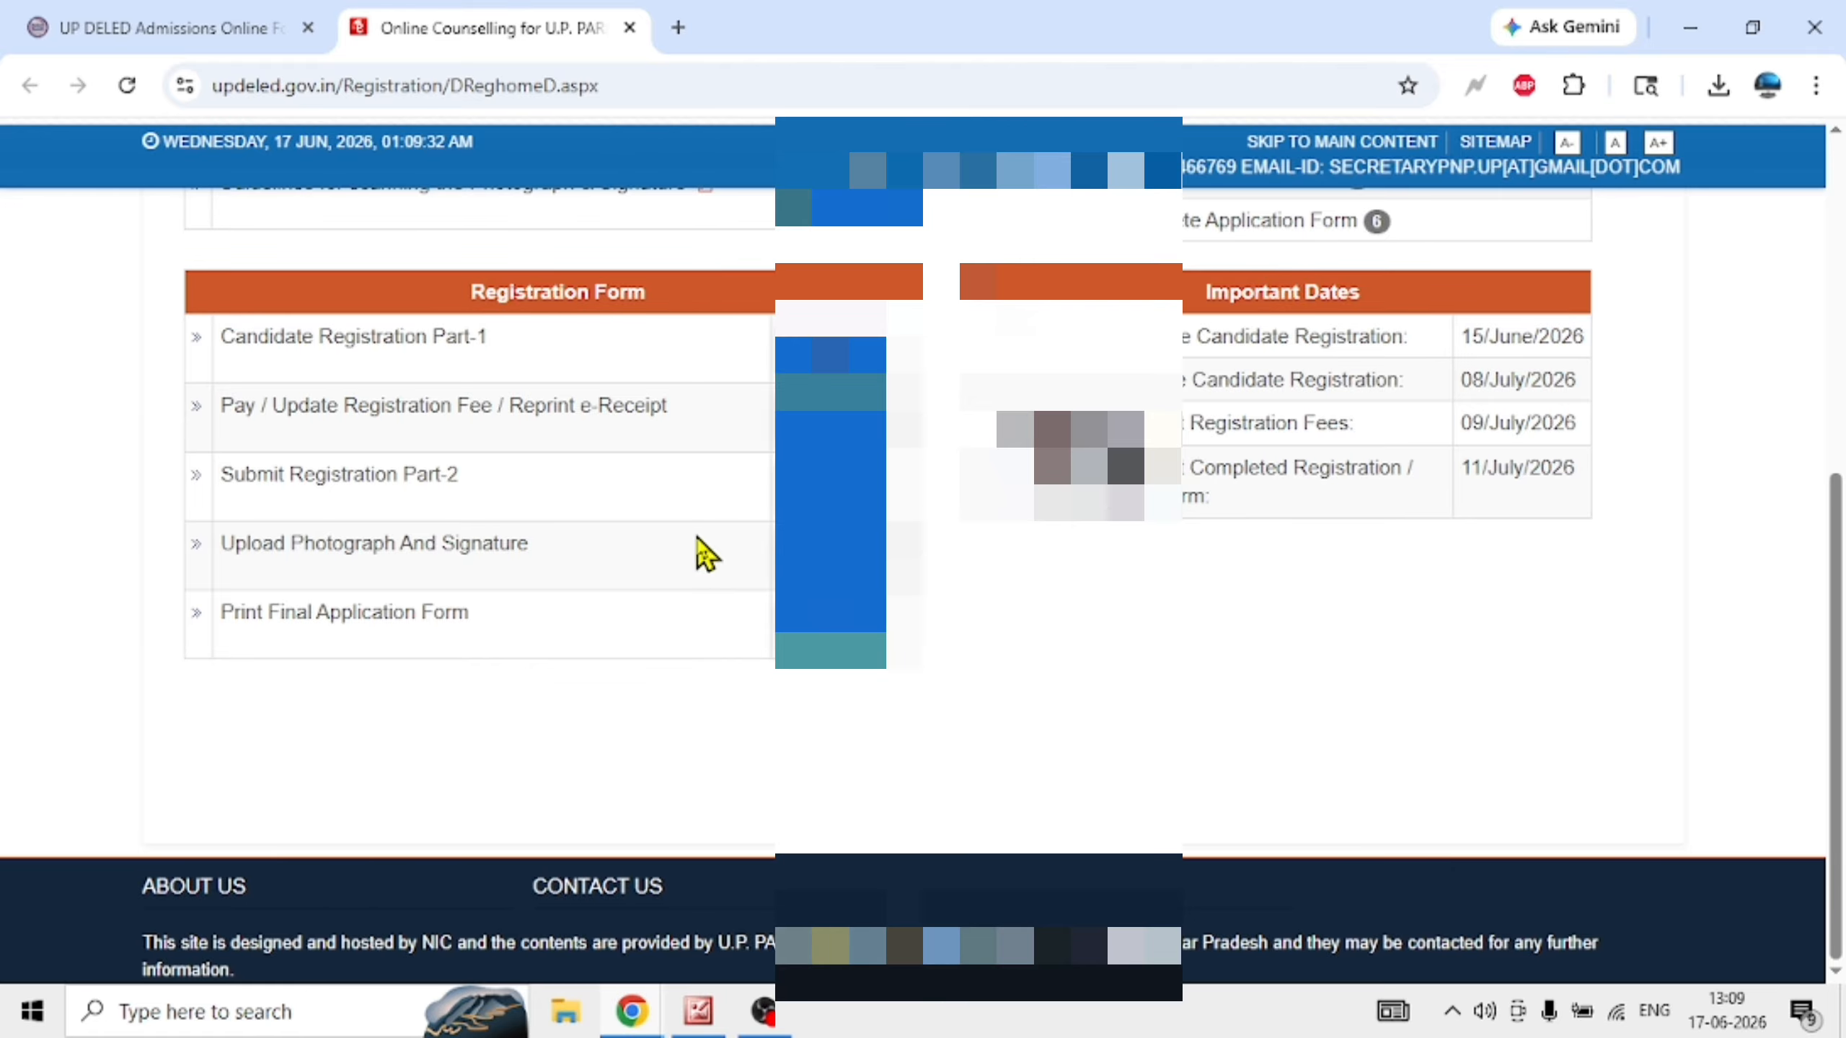
Step: Open the Upload Photograph And Signature login and enter the registration number and date of birth
left_click(852, 558)
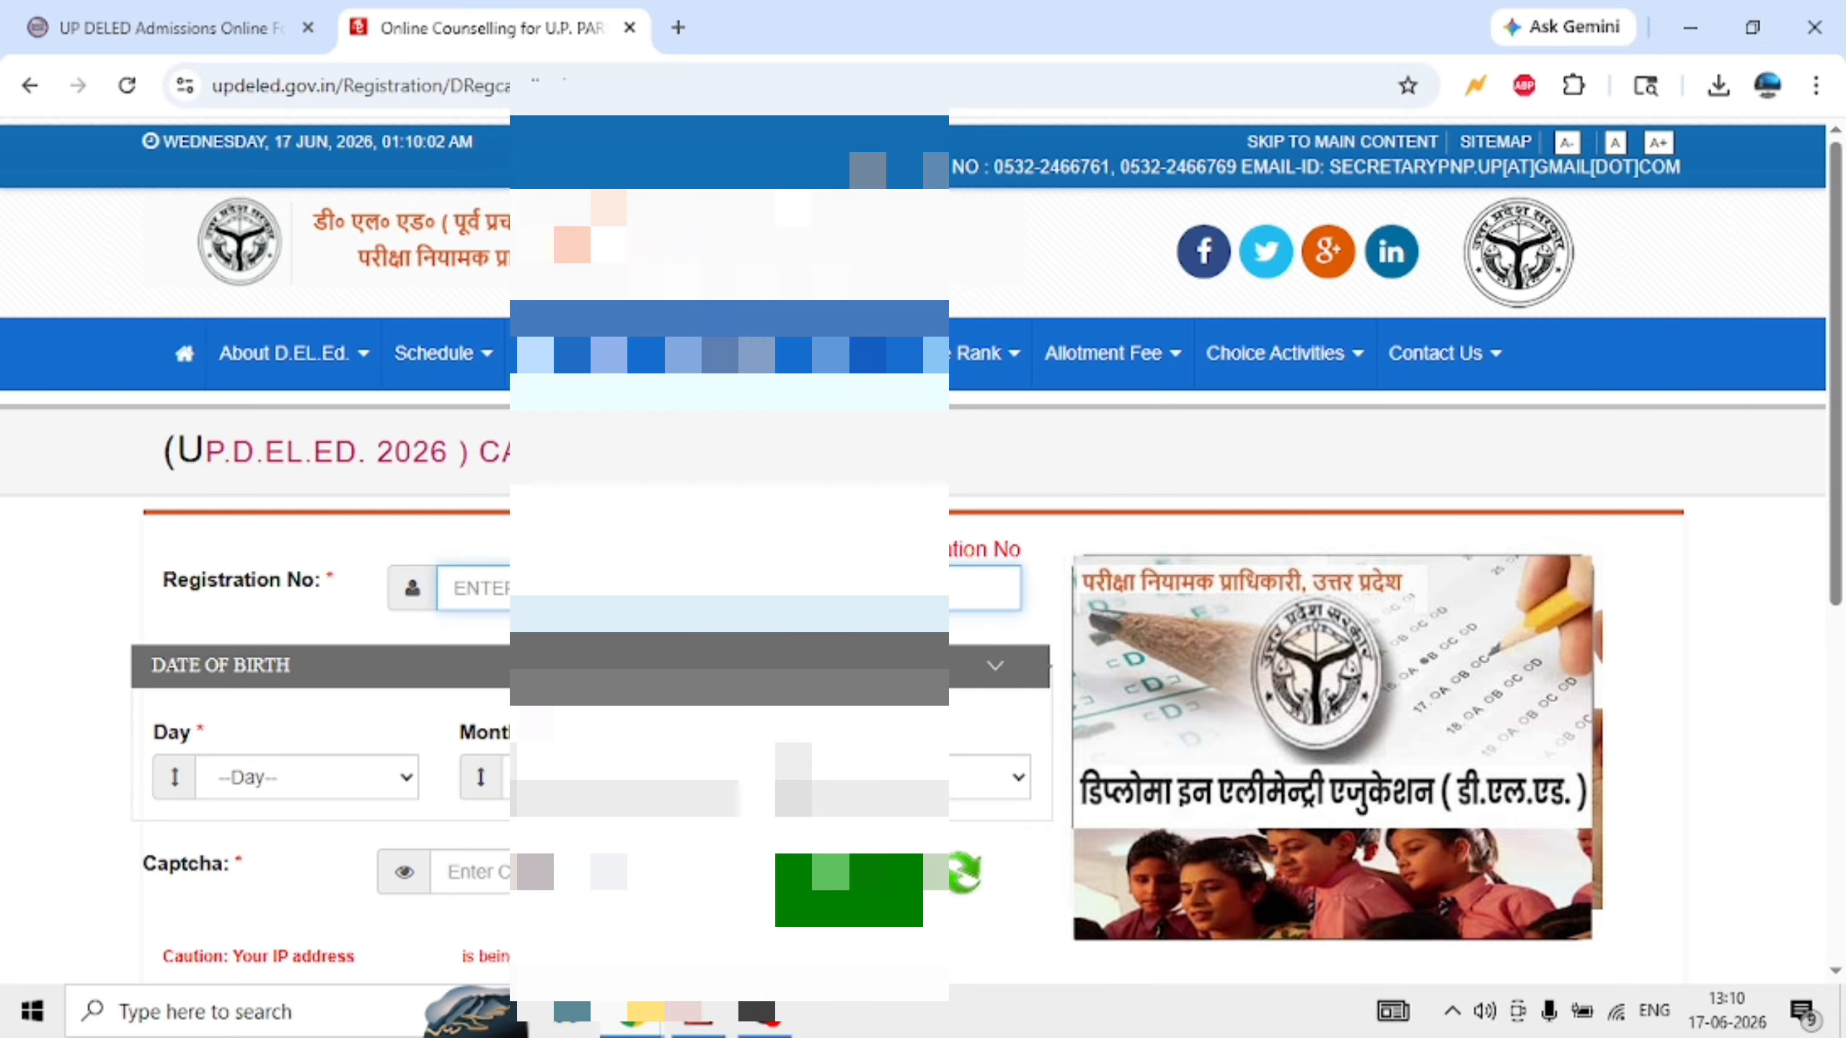
left_click(319, 776)
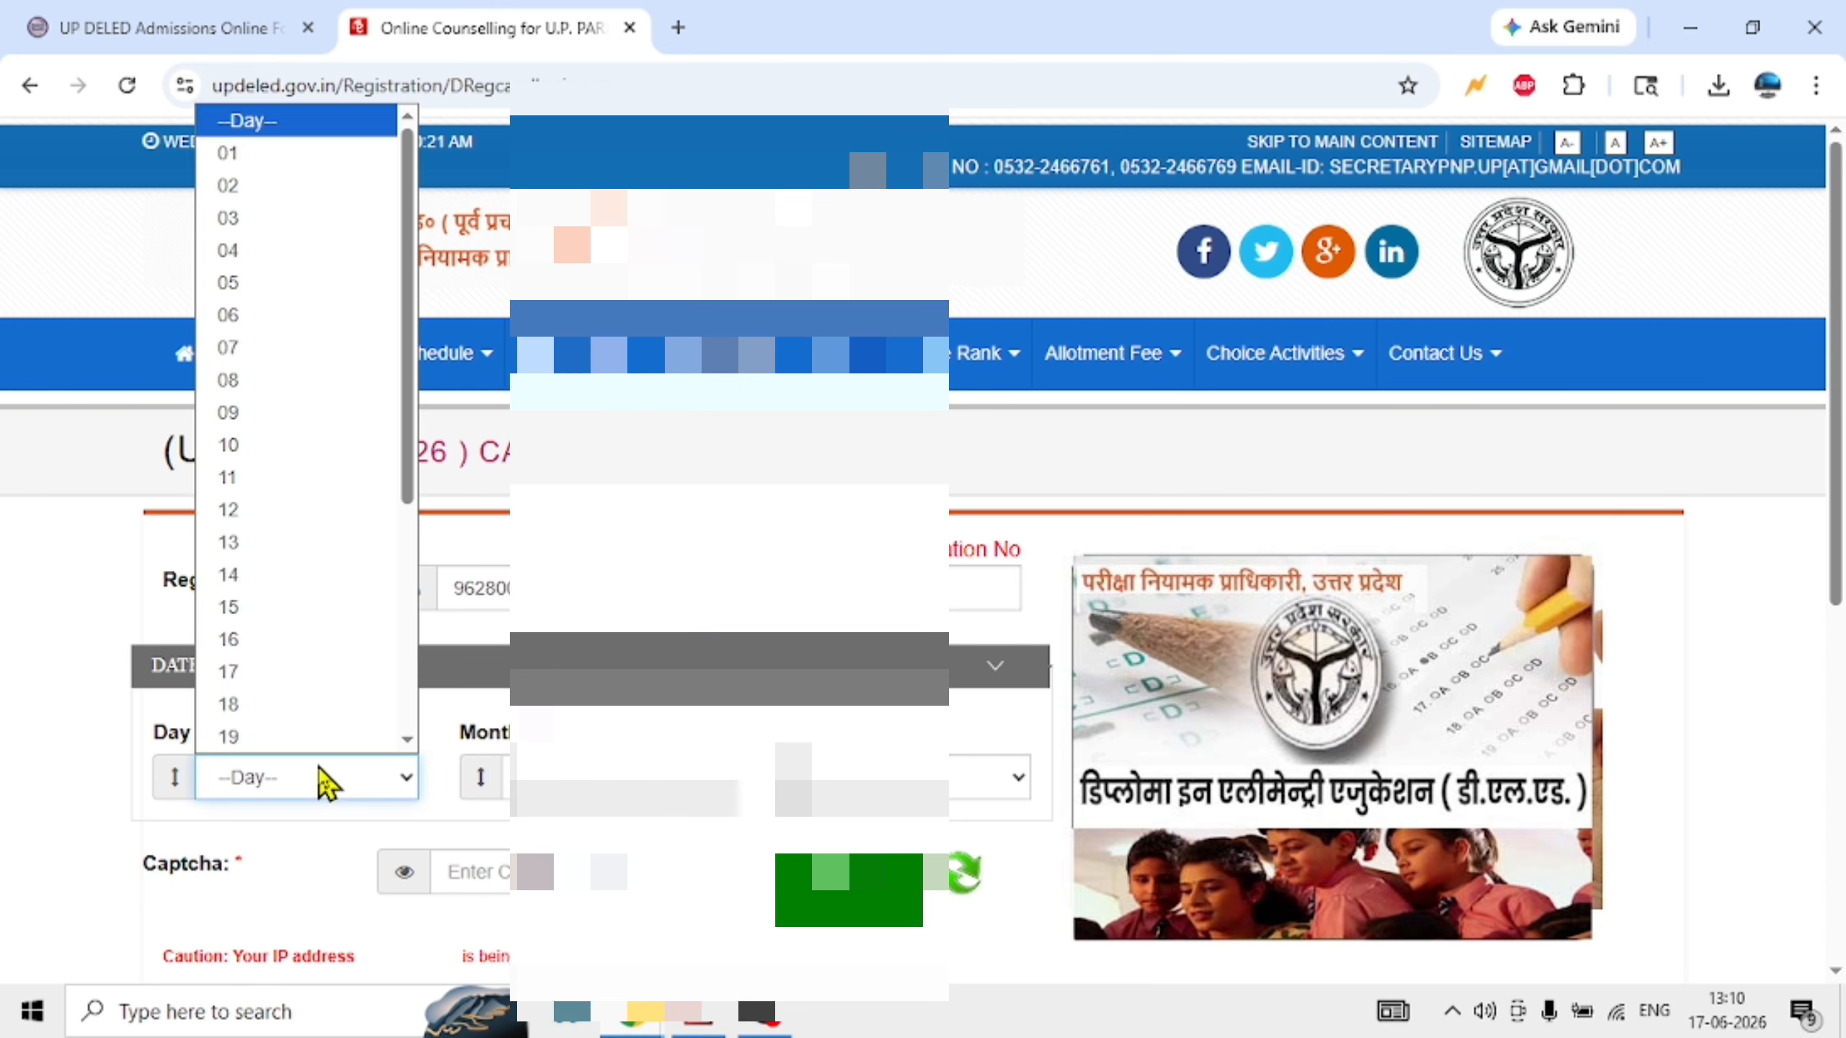
left_click(272, 251)
mouse_move(291, 352)
left_click(581, 381)
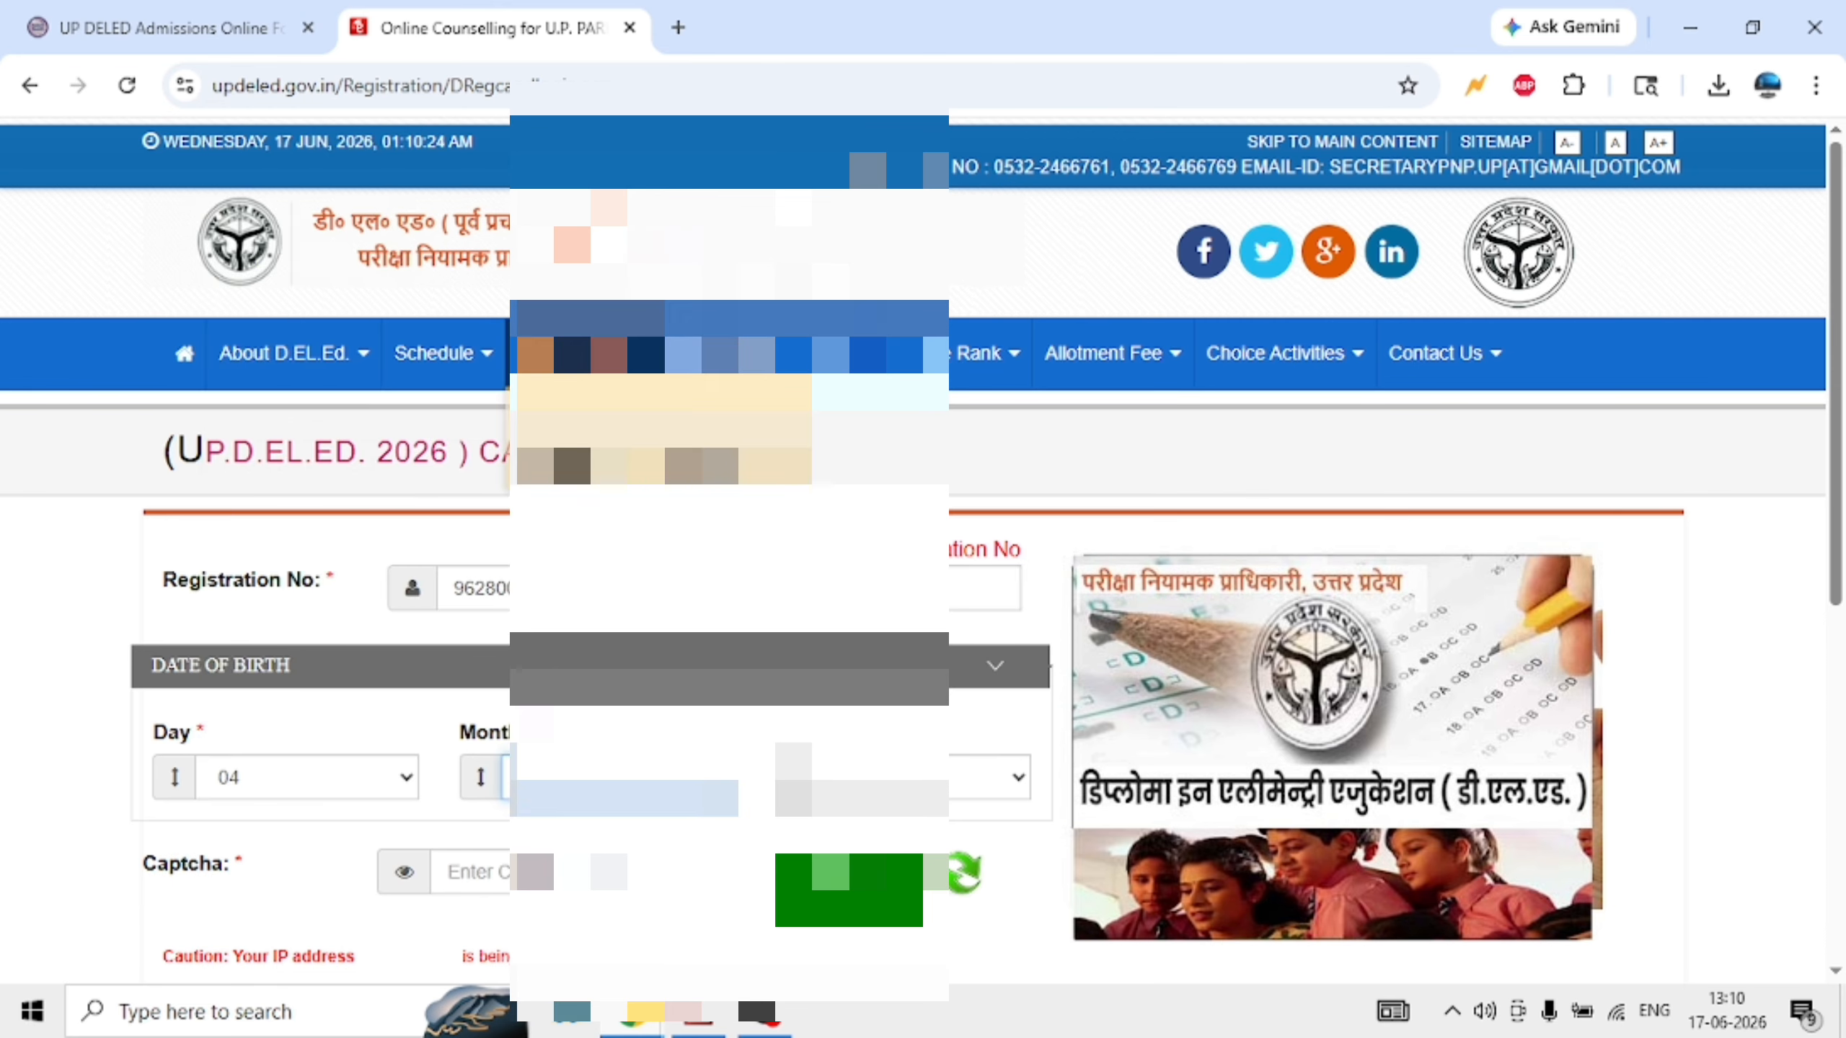
left_click(894, 777)
scroll(909, 472, "down", 5)
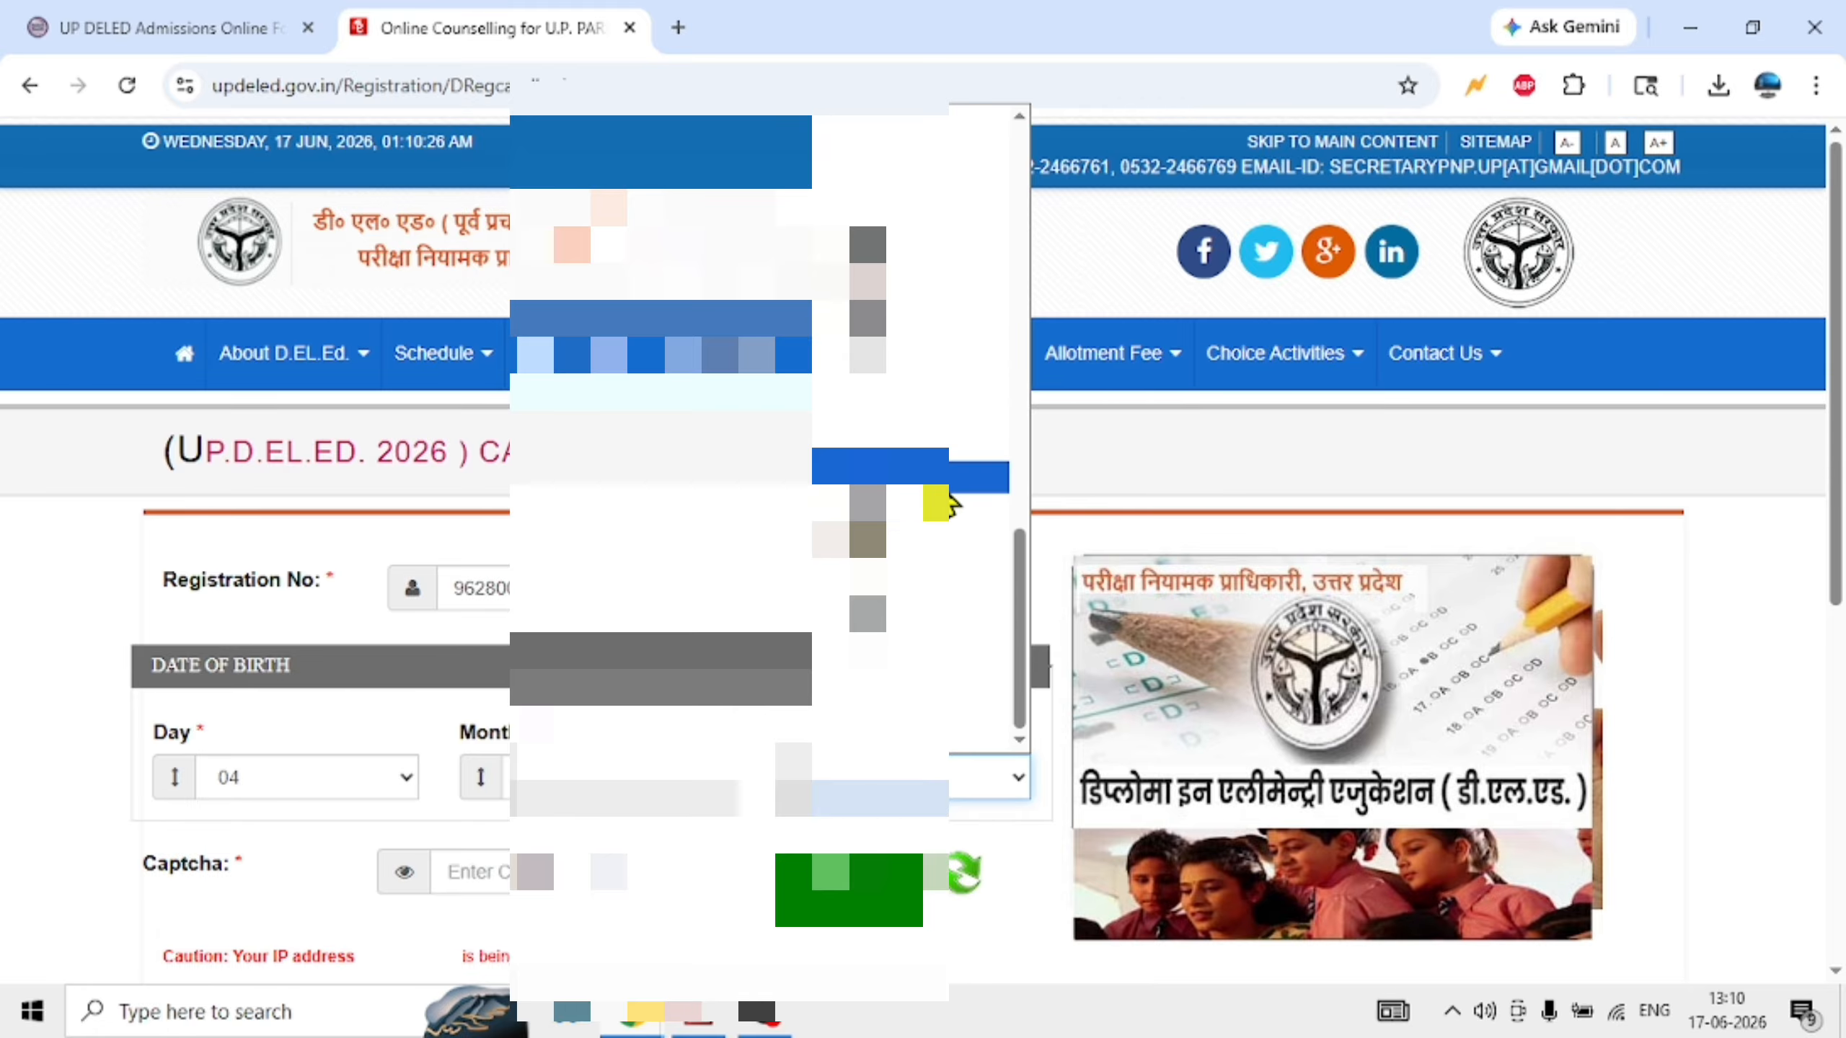
scroll(908, 436, "up", 3)
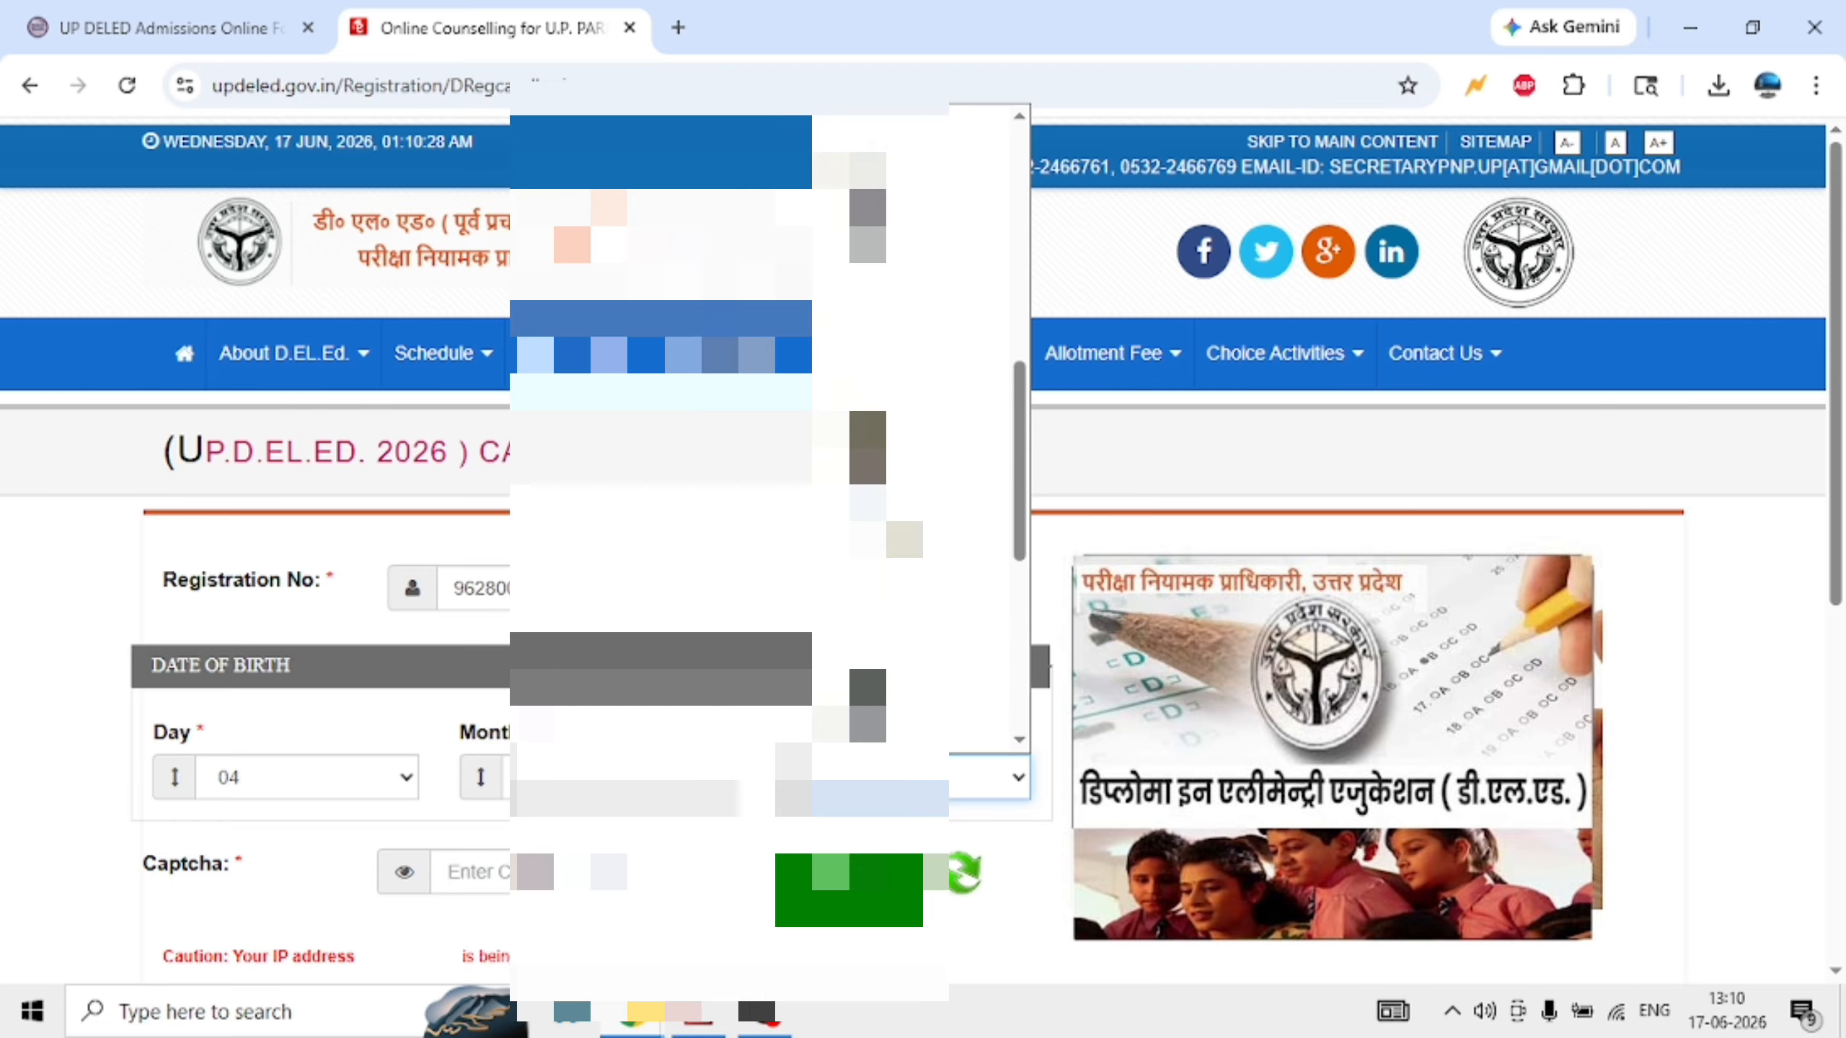
scroll(908, 538, "up", 1)
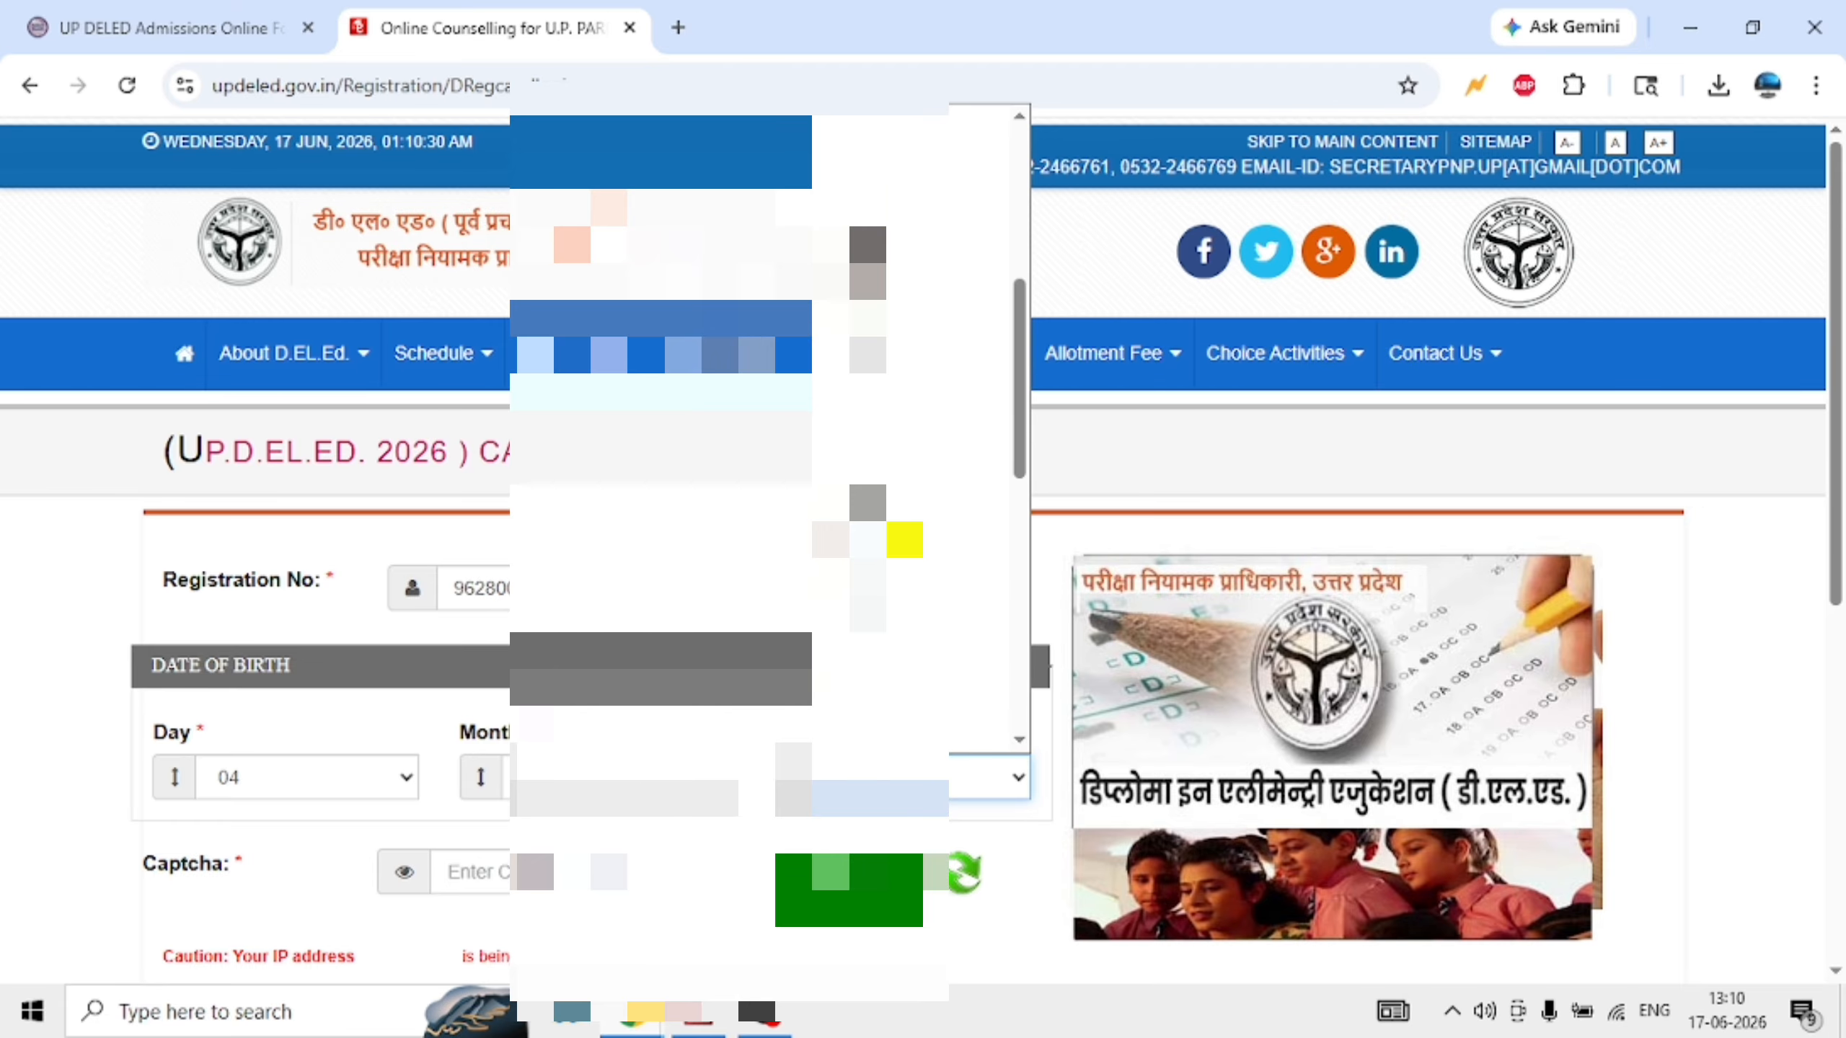
left_click(948, 469)
Step: Type the case-sensitive captcha code, correcting the wrongly cased letters
scroll(945, 436, "down", 5)
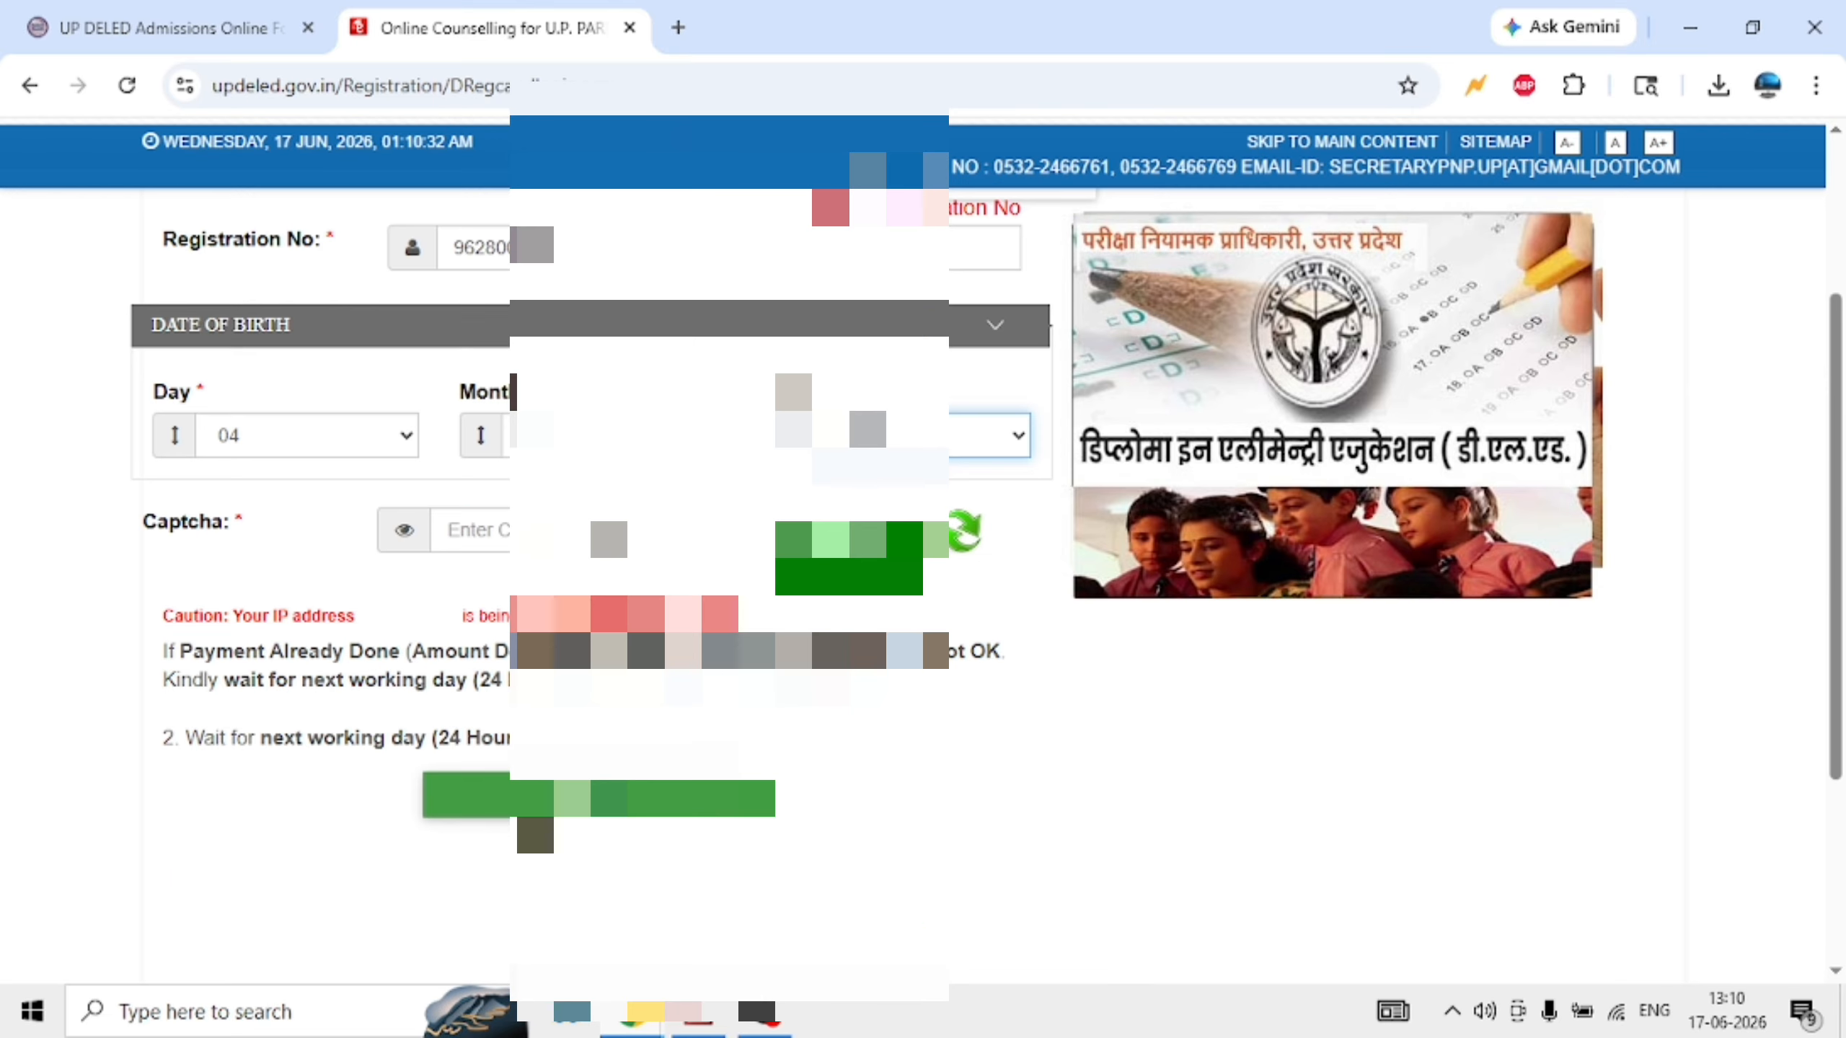
left_click(581, 530)
type("BU")
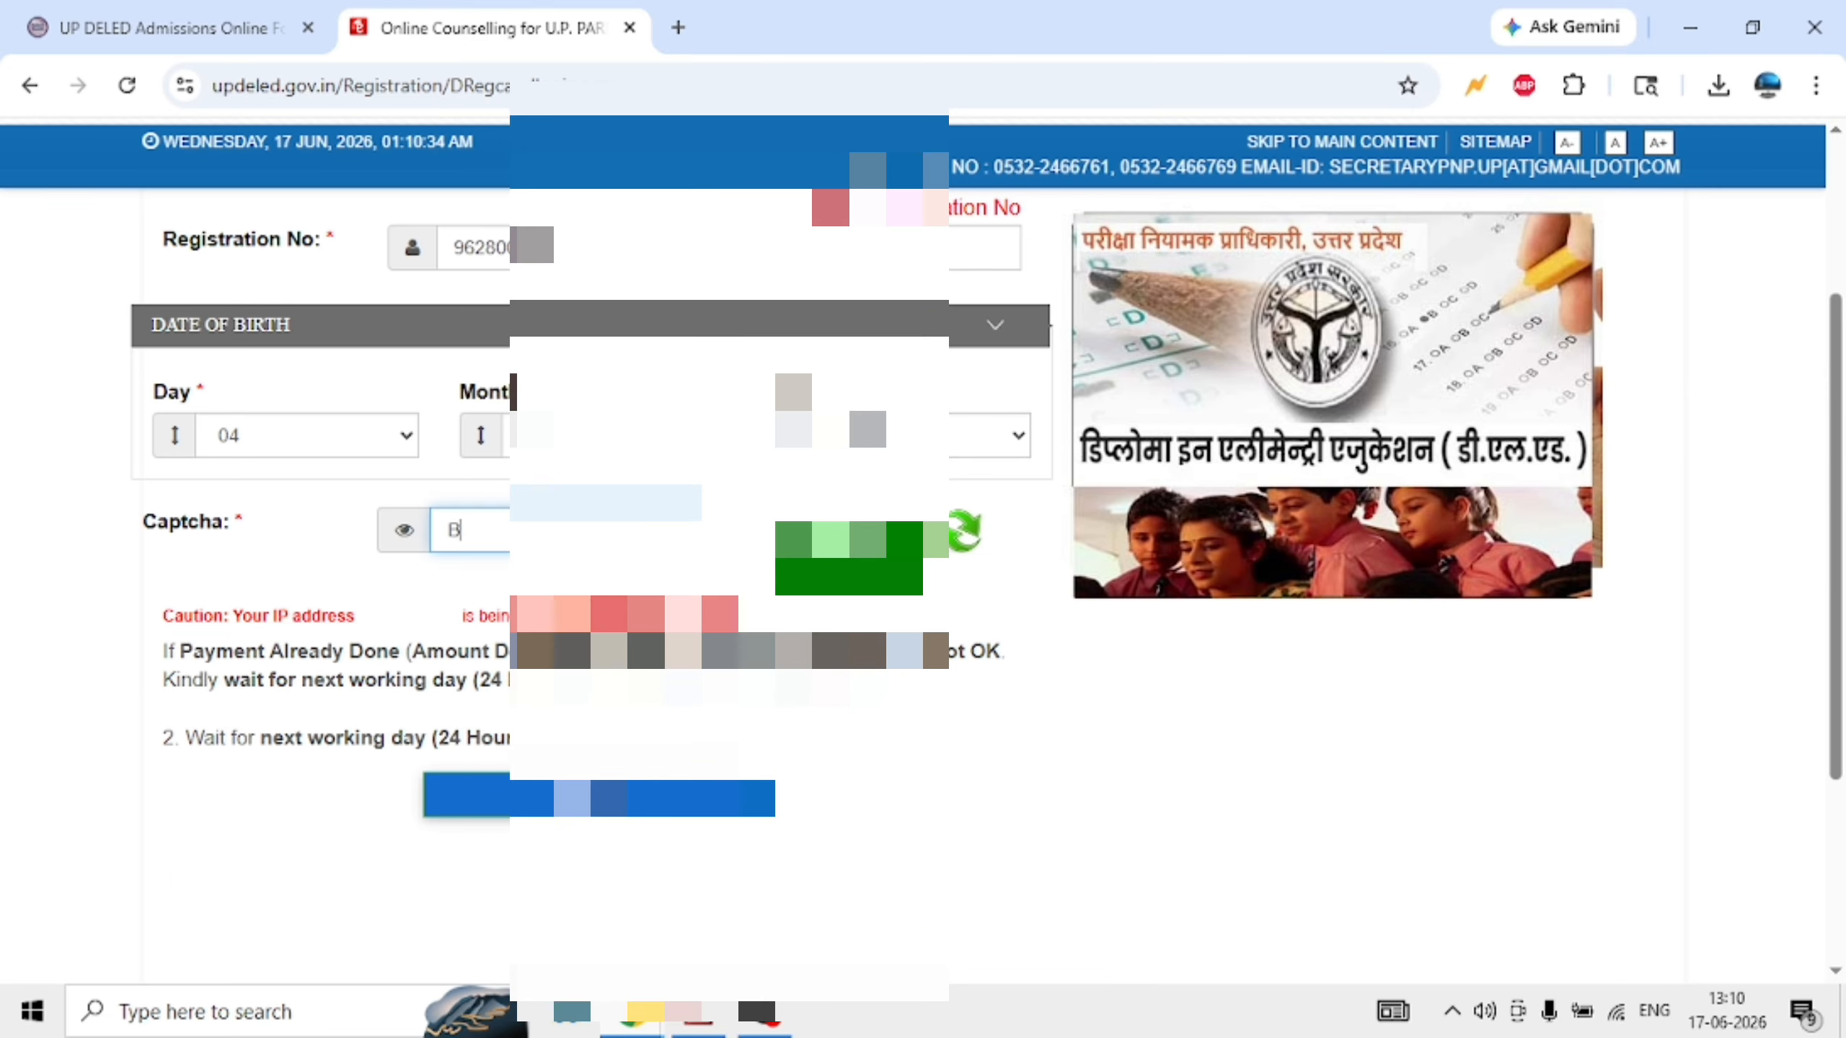
key("BackSpace")
key("BackSpace")
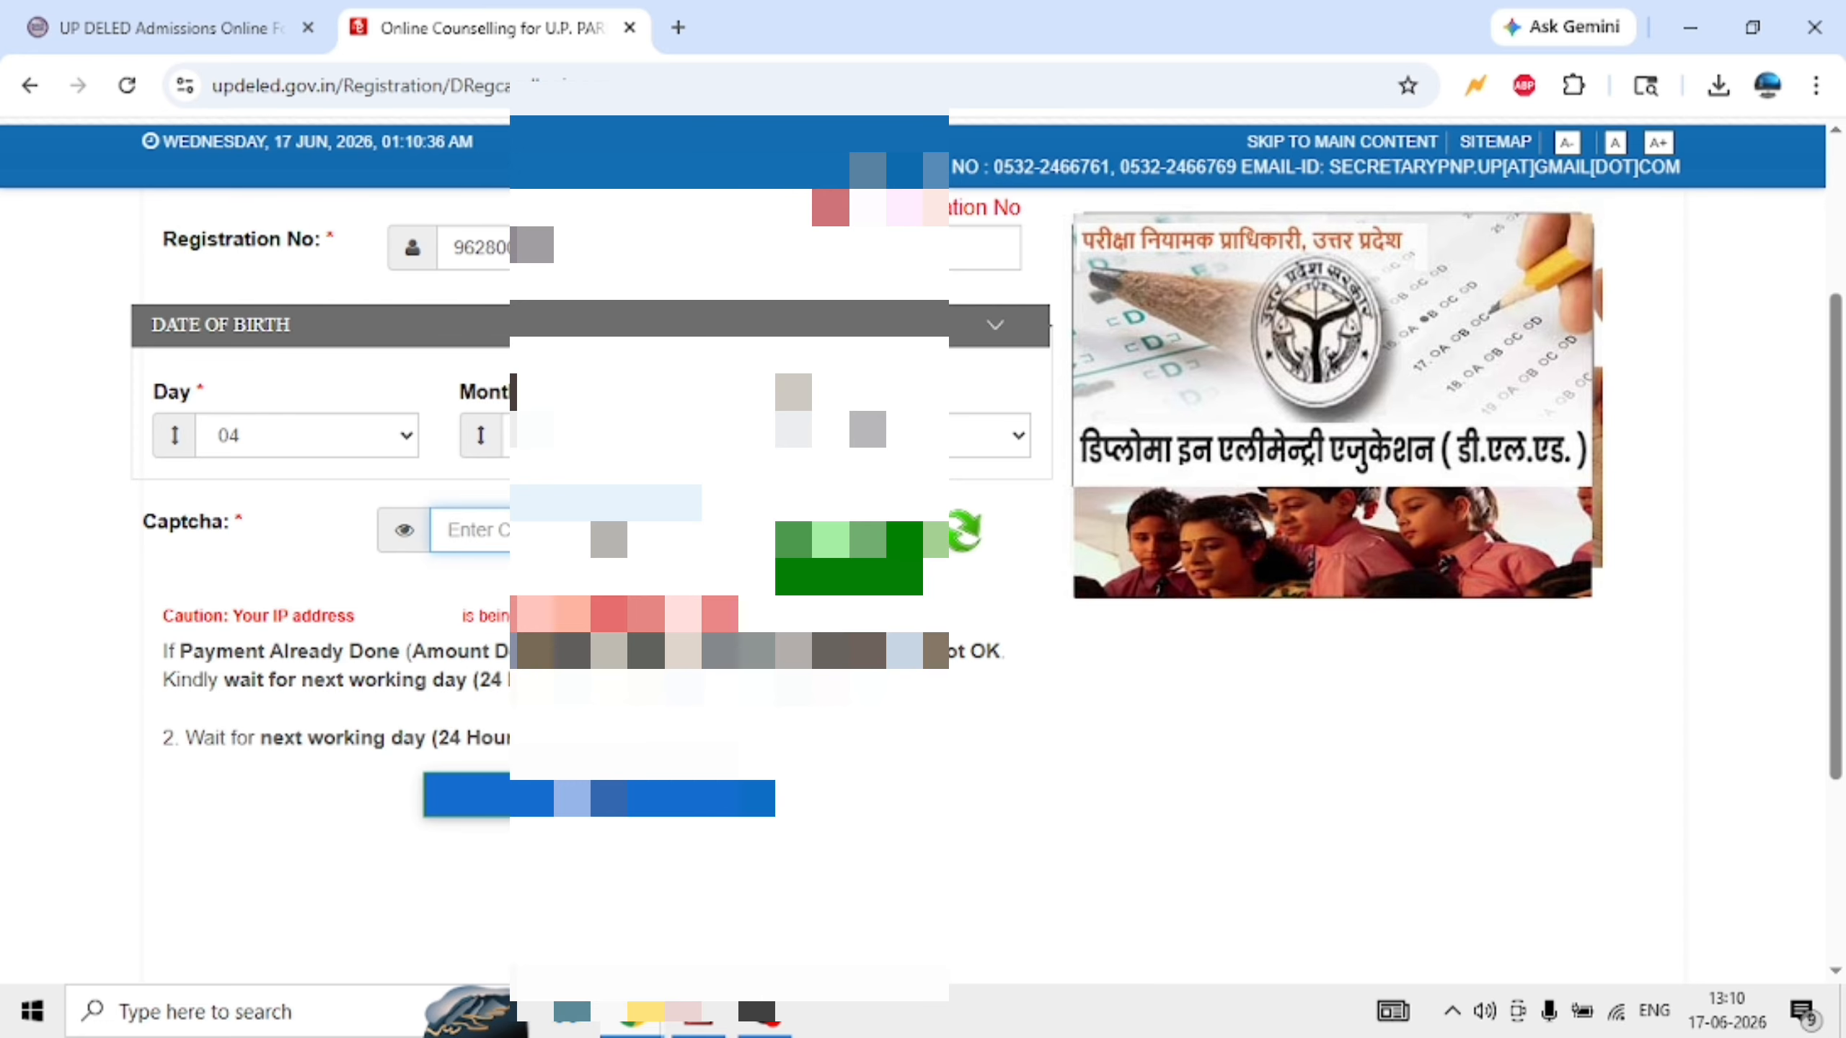
type("bu")
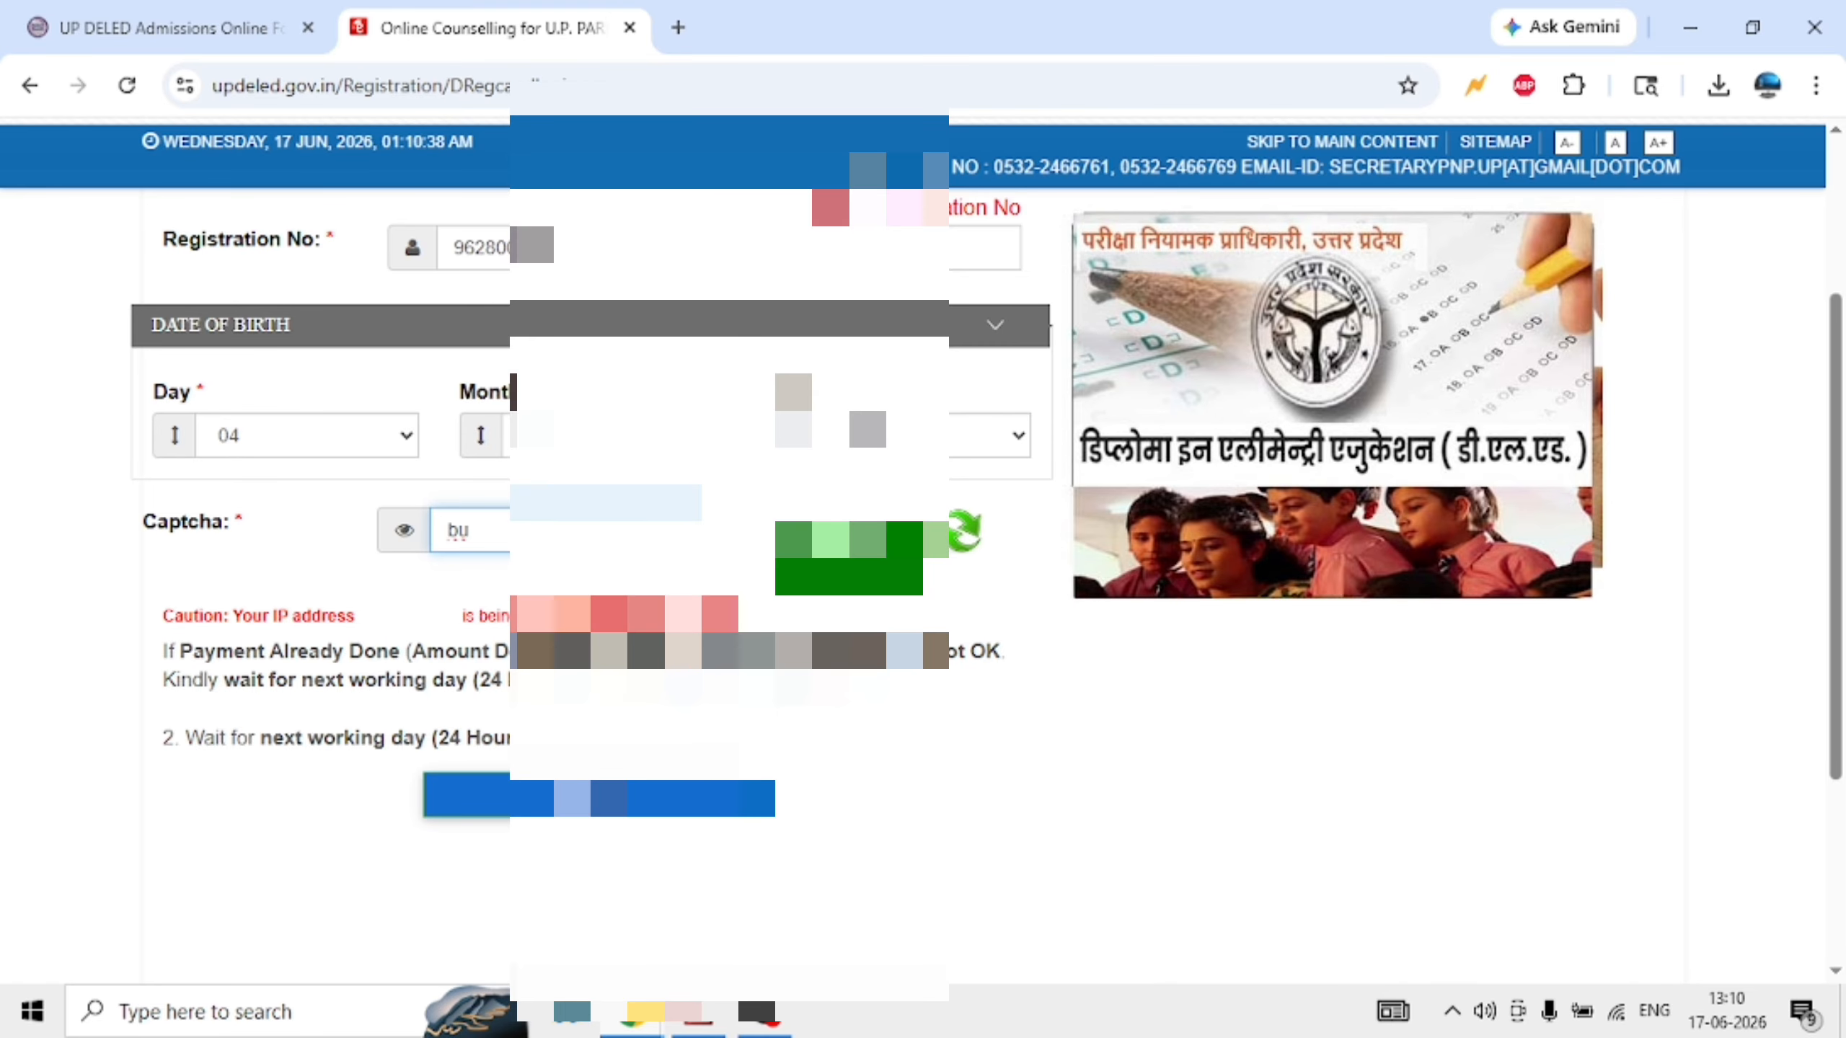
type("NCtC")
Step: Submit the login, enter the five-digit OTP and the captcha, and verify to sign in
left_click(599, 794)
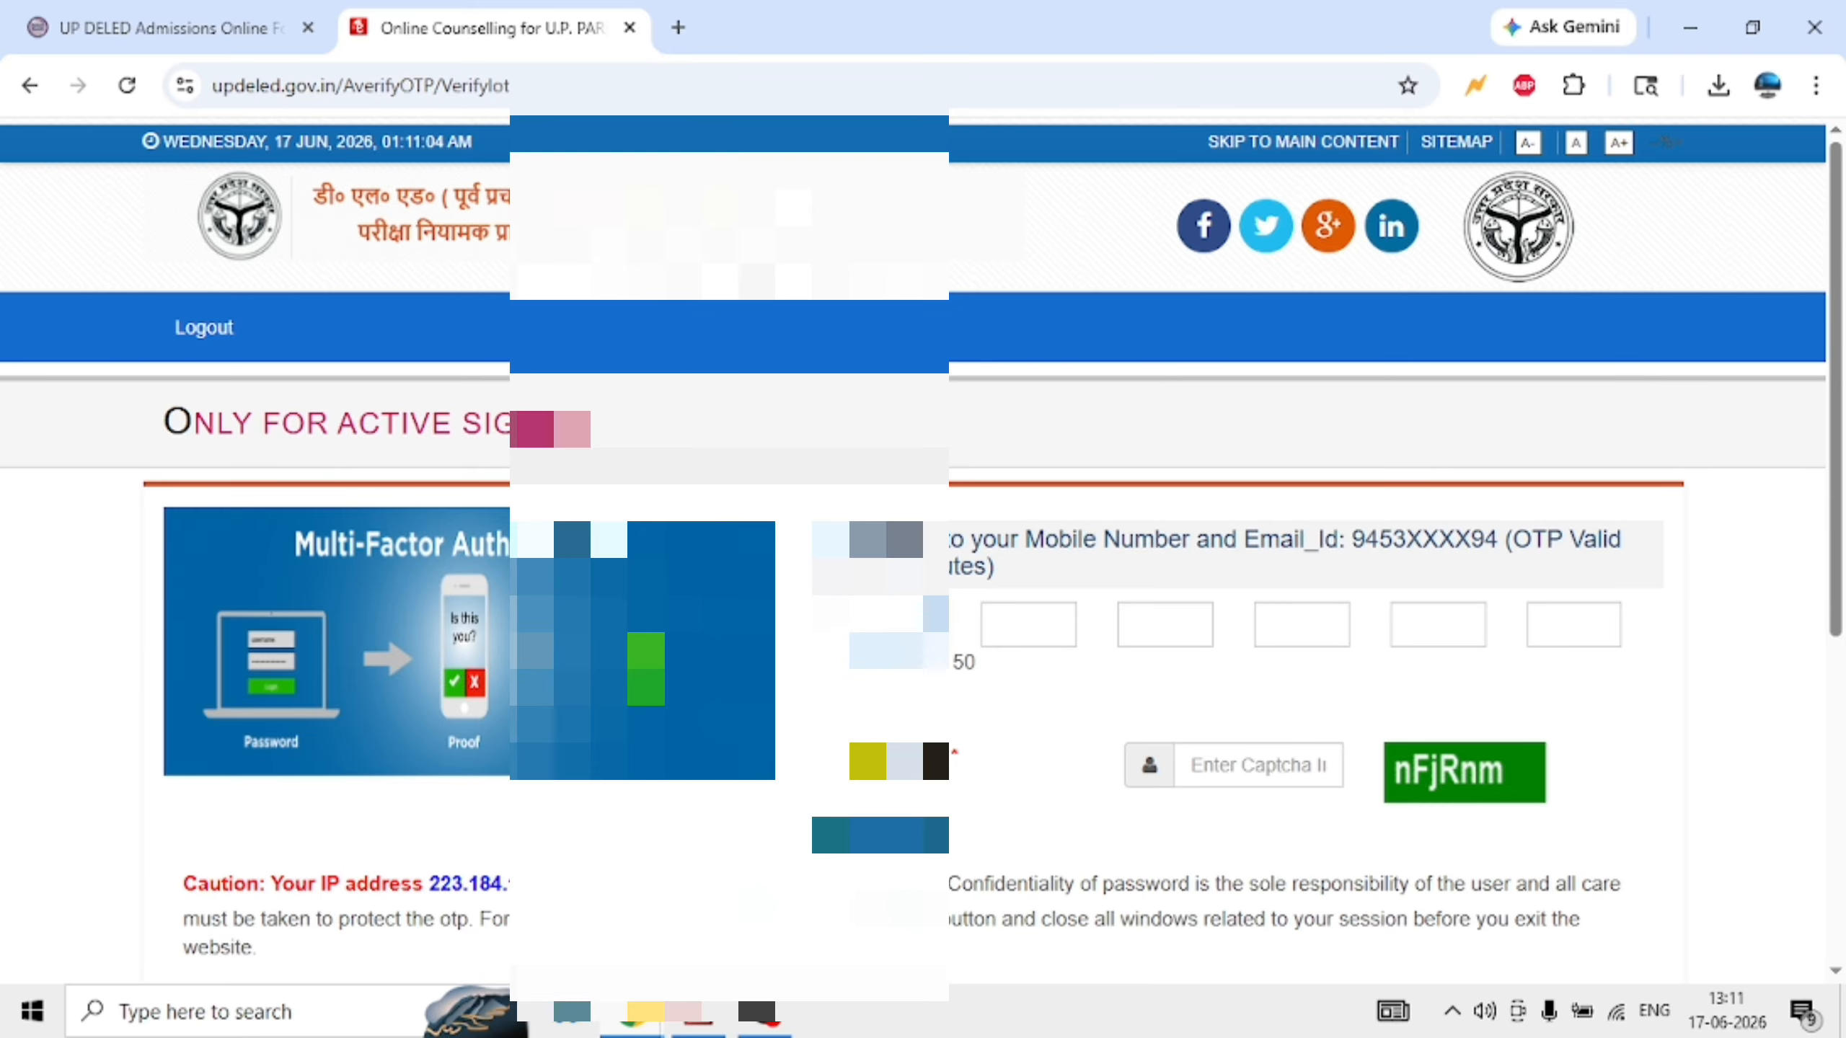
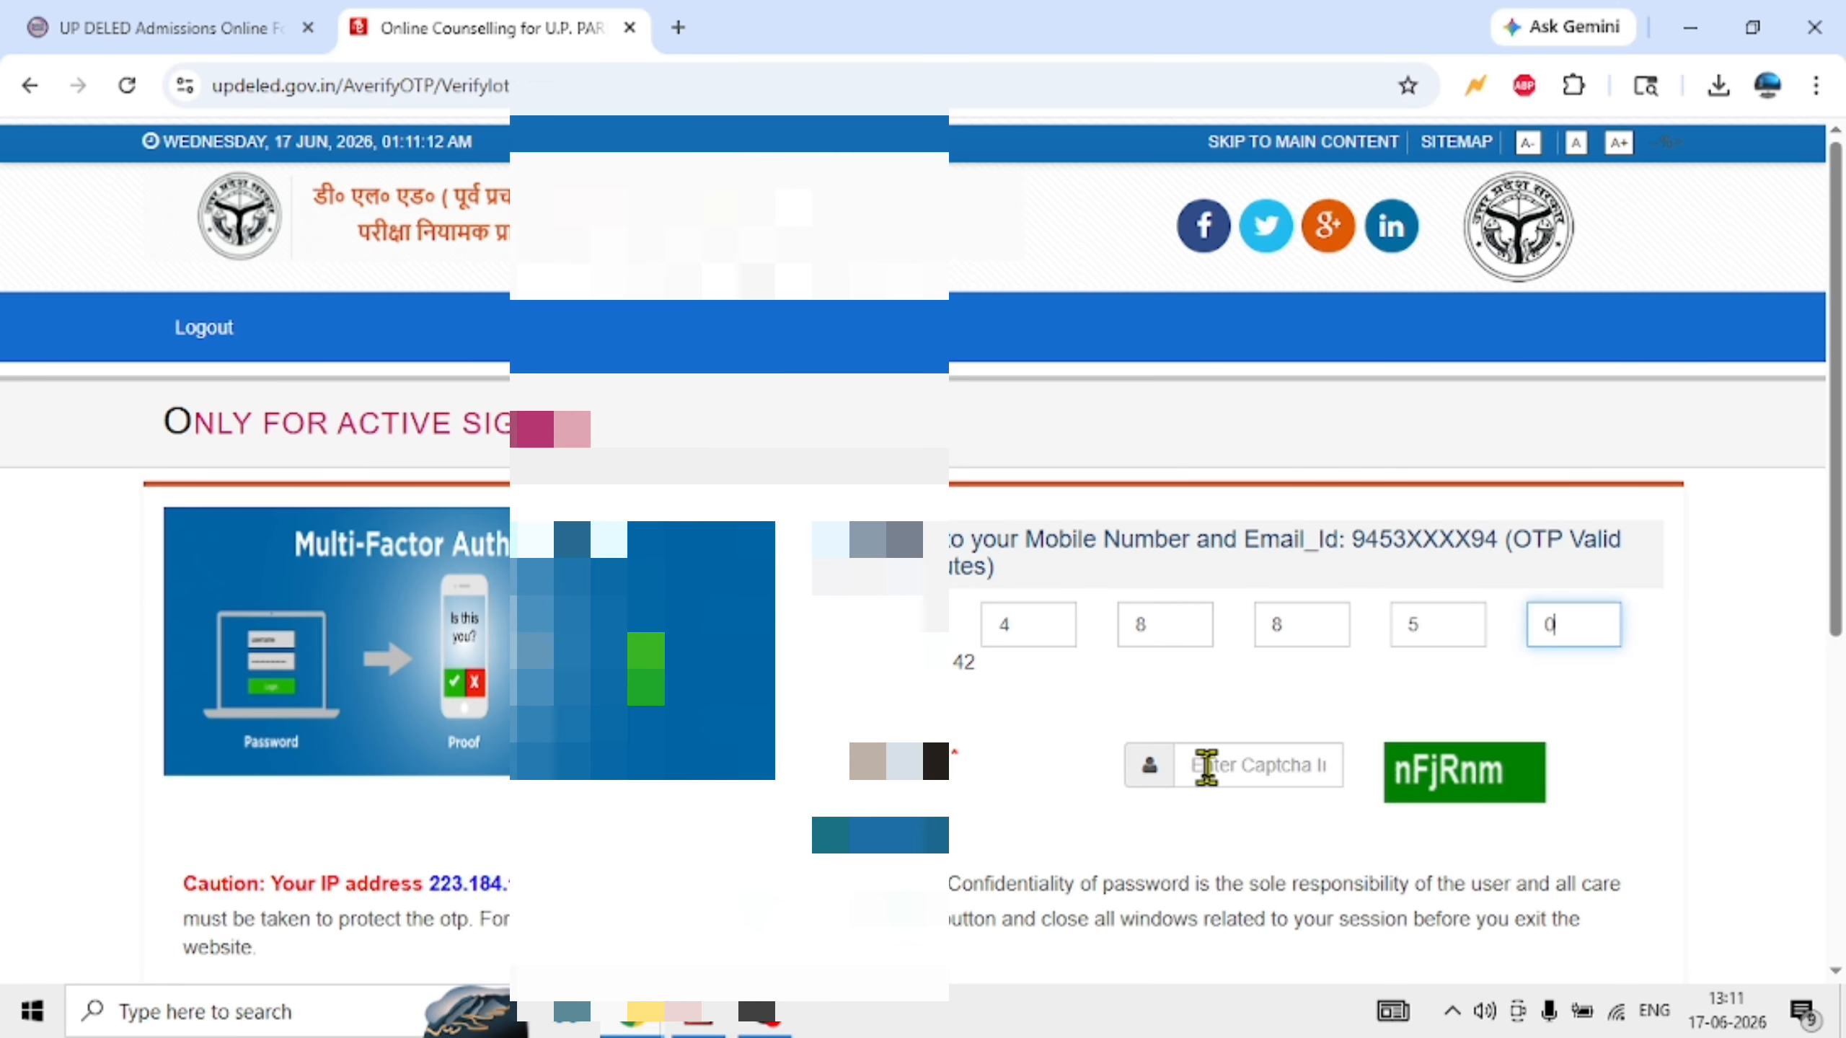
left_click(1206, 767)
type("n")
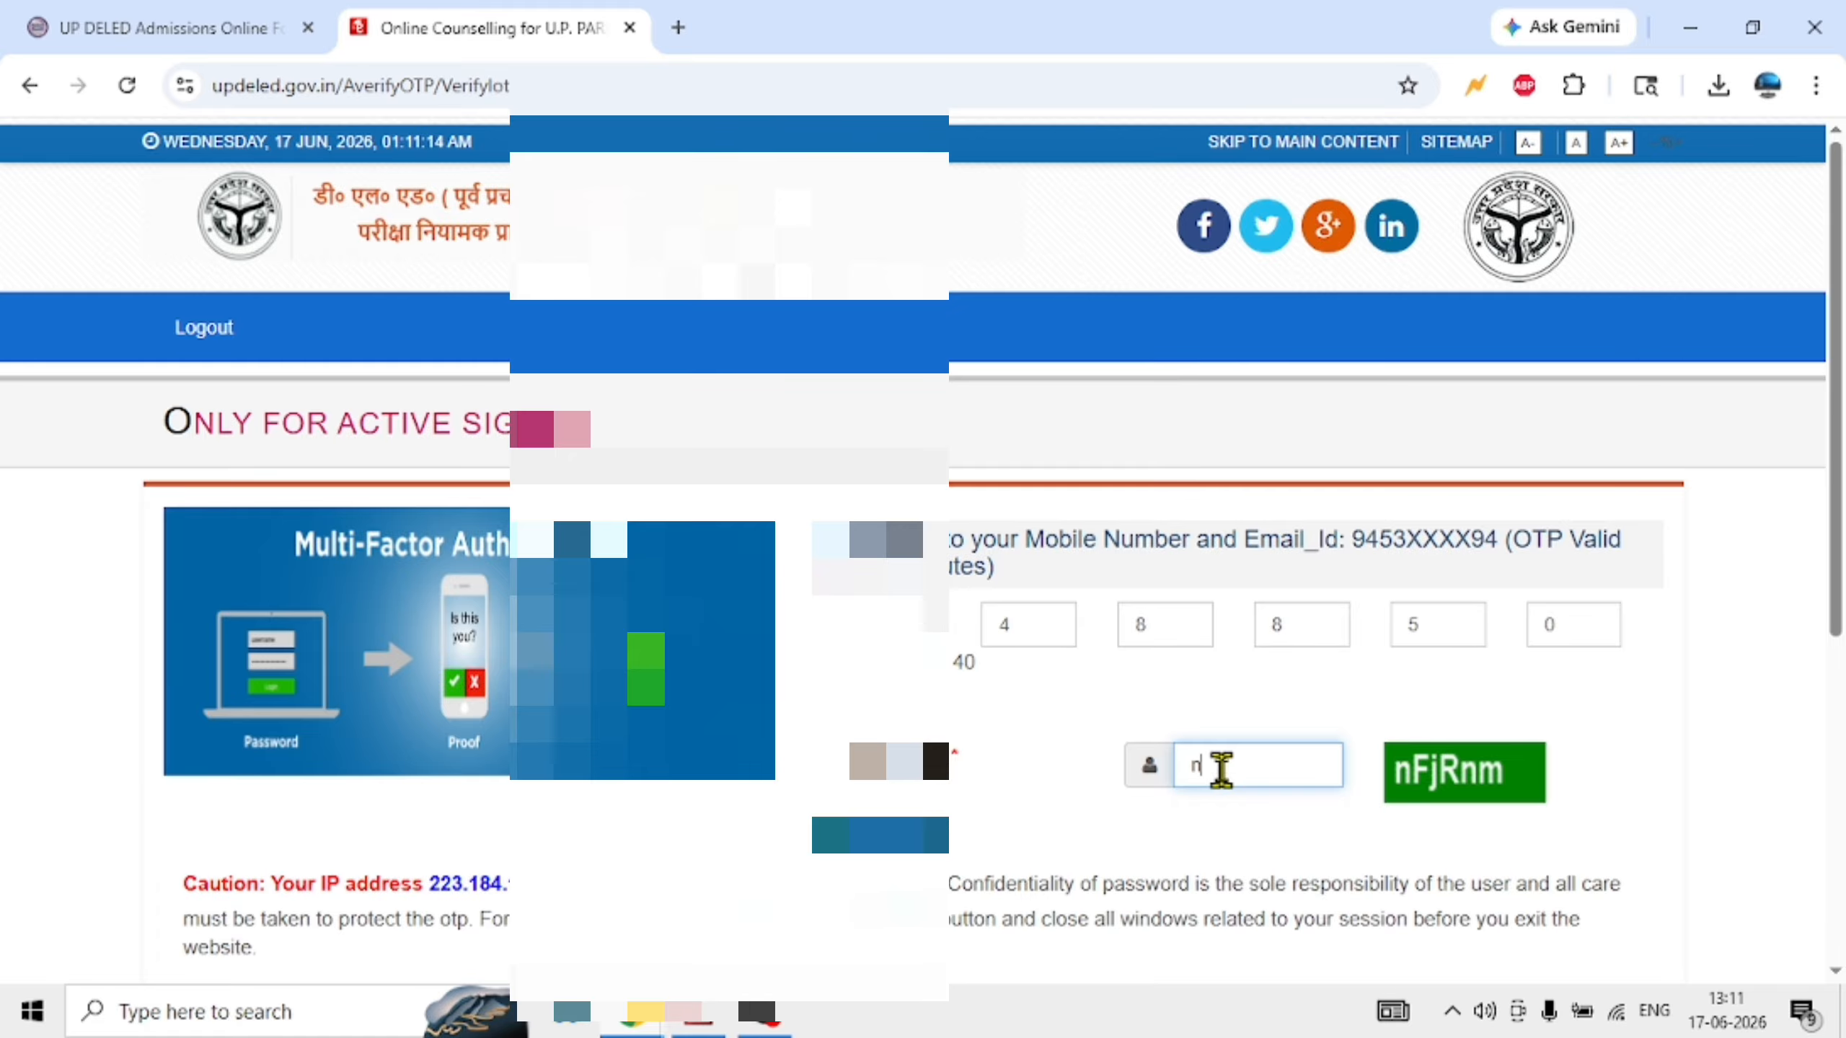
type("Fj")
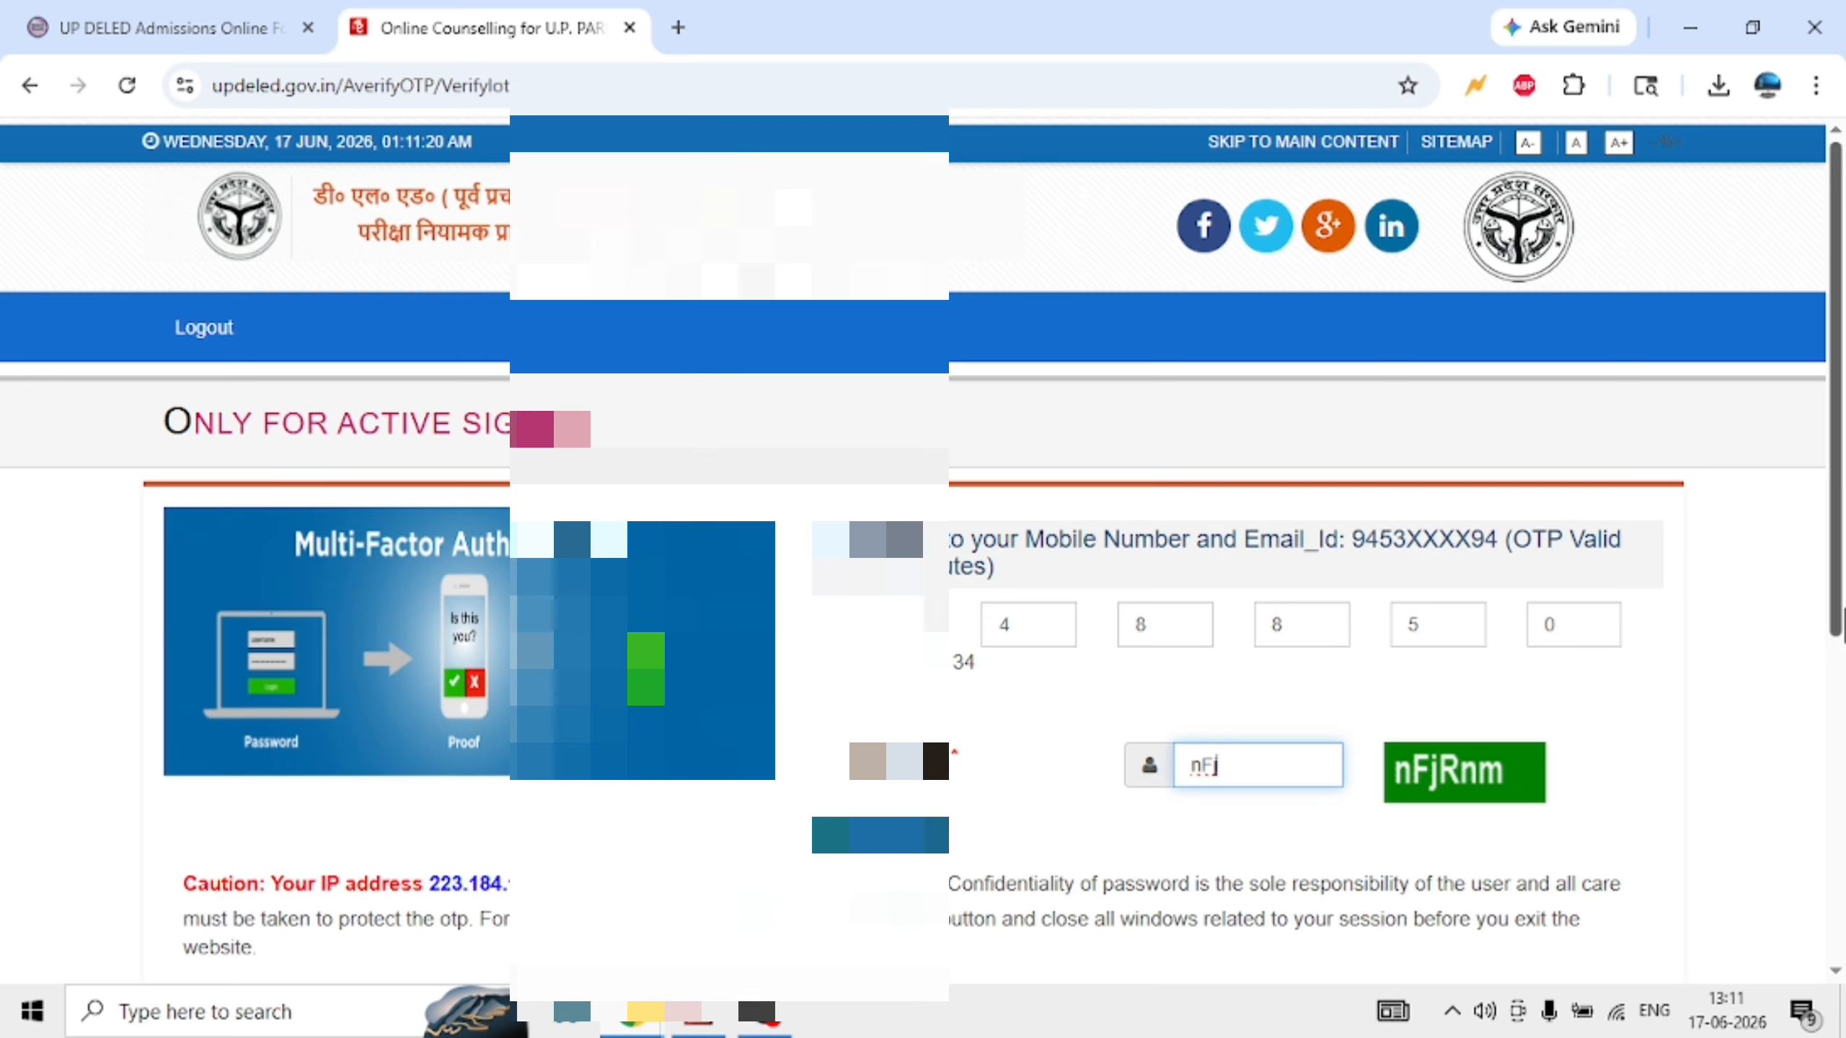
type("Rm")
key("BackSpace")
type("nm")
left_click(880, 835)
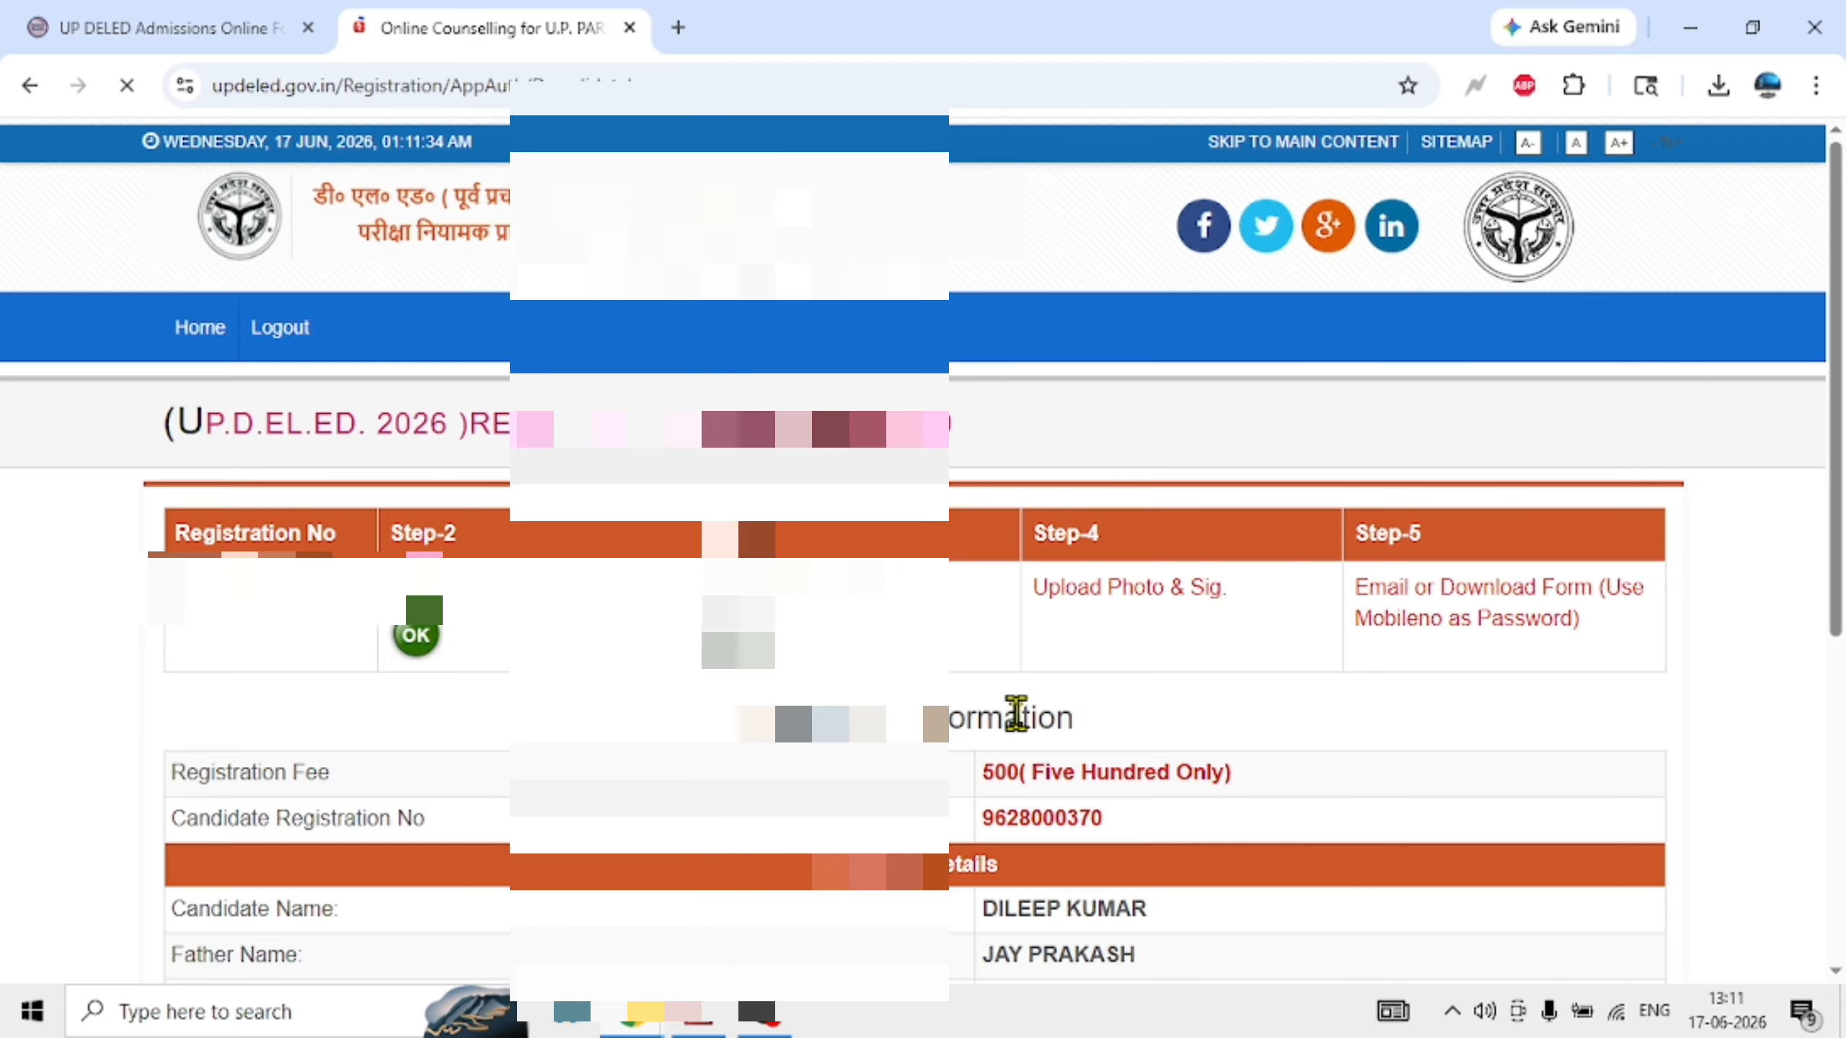
Step: Go to the photo and signature upload step and browse for the candidate photograph
left_click(1117, 607)
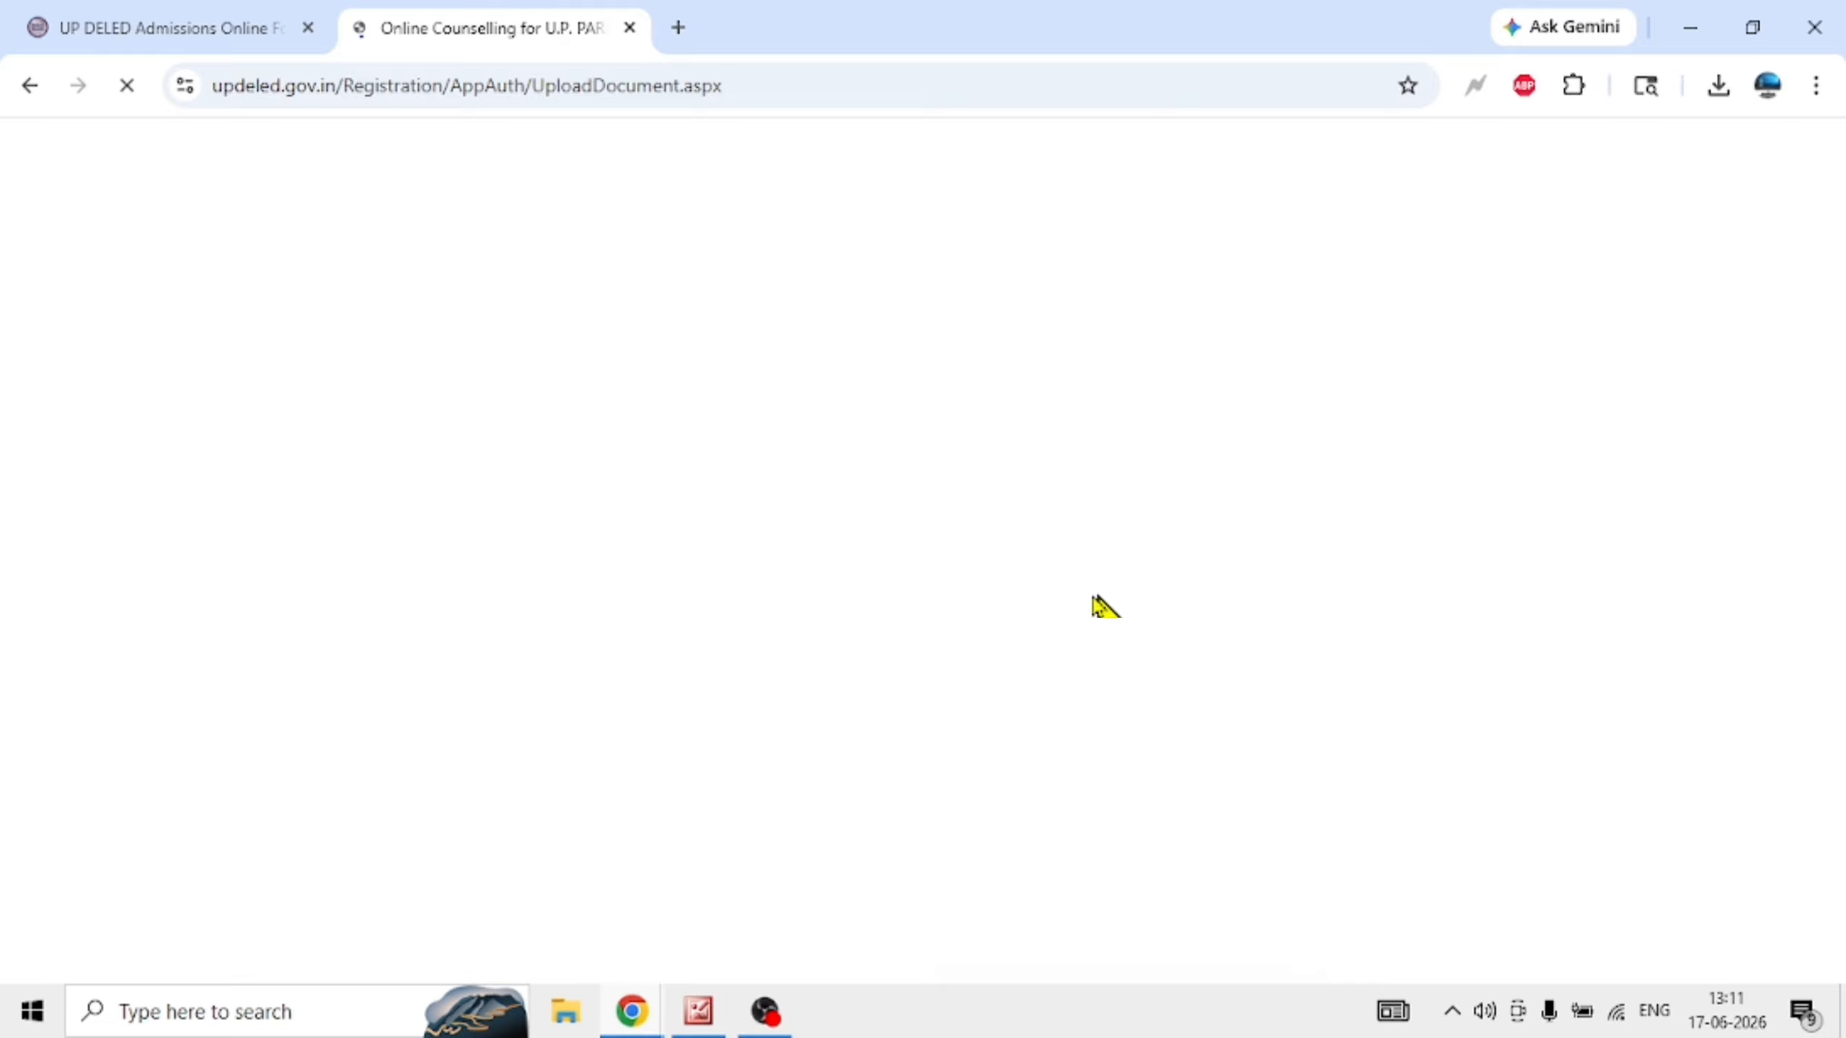
scroll(921, 582, "down", 4)
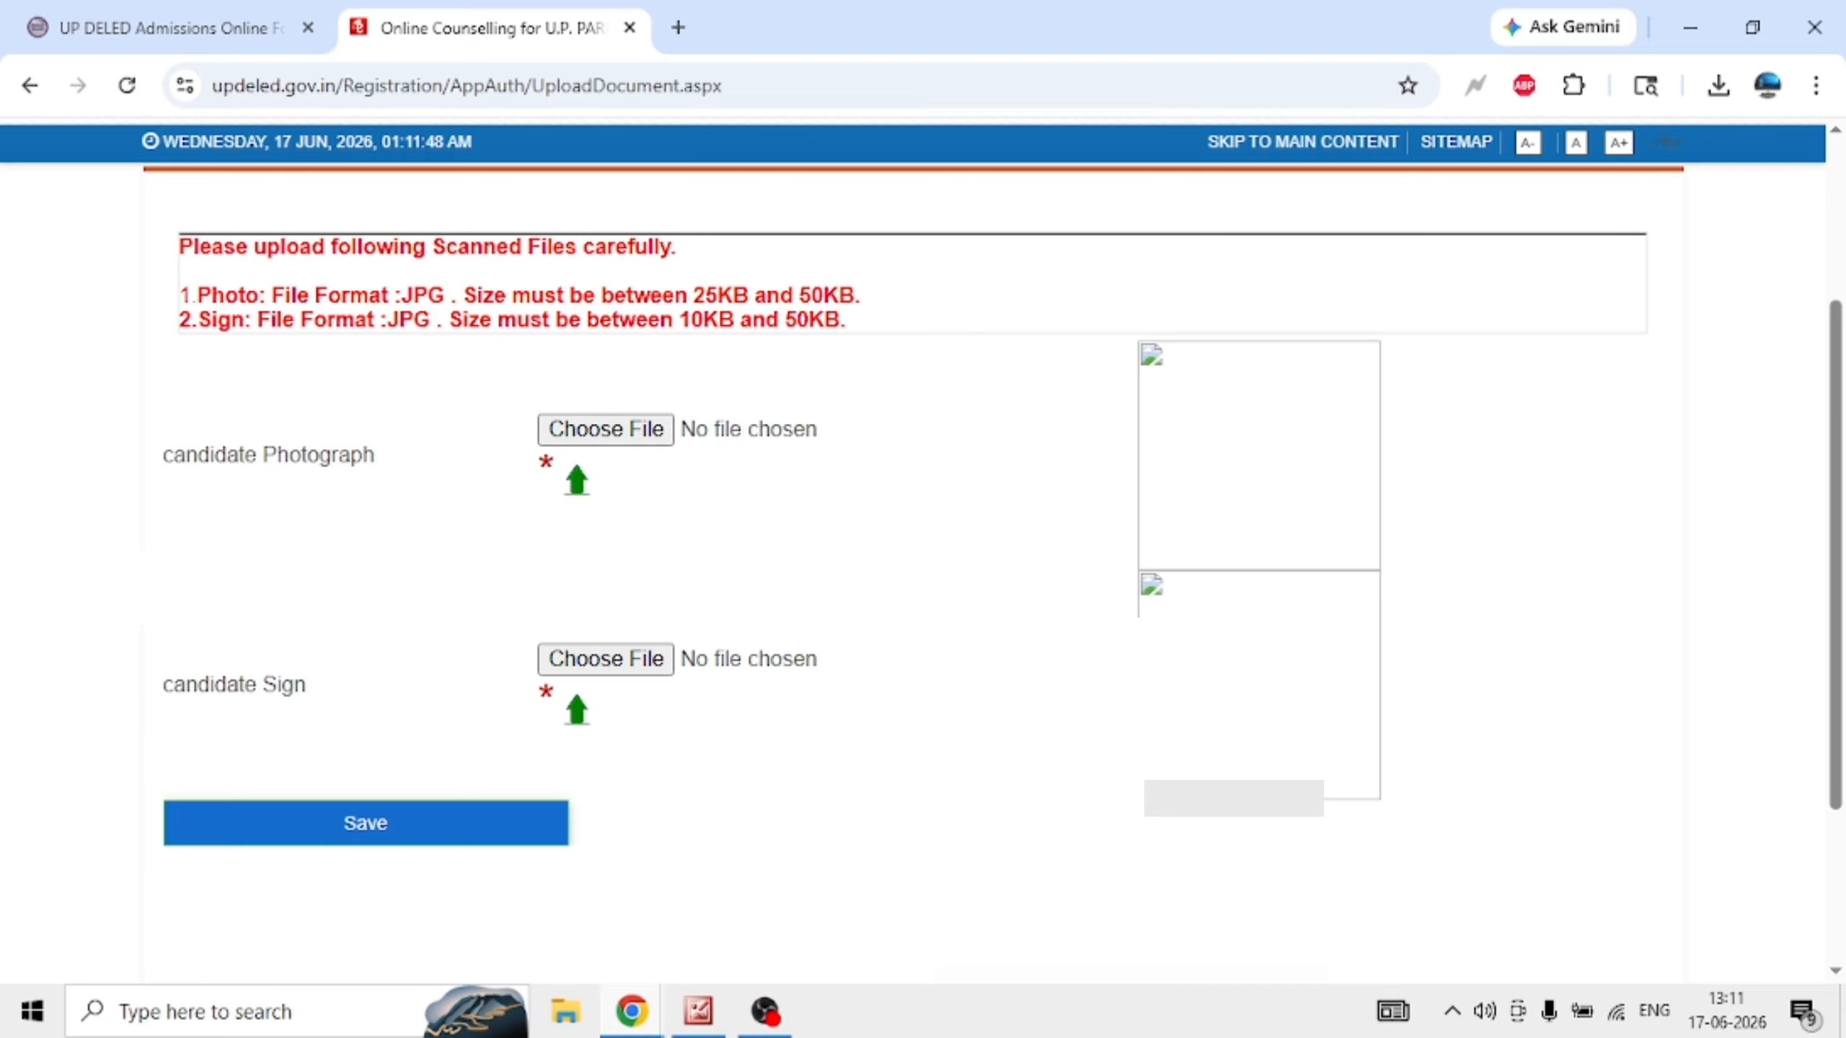
left_click(605, 429)
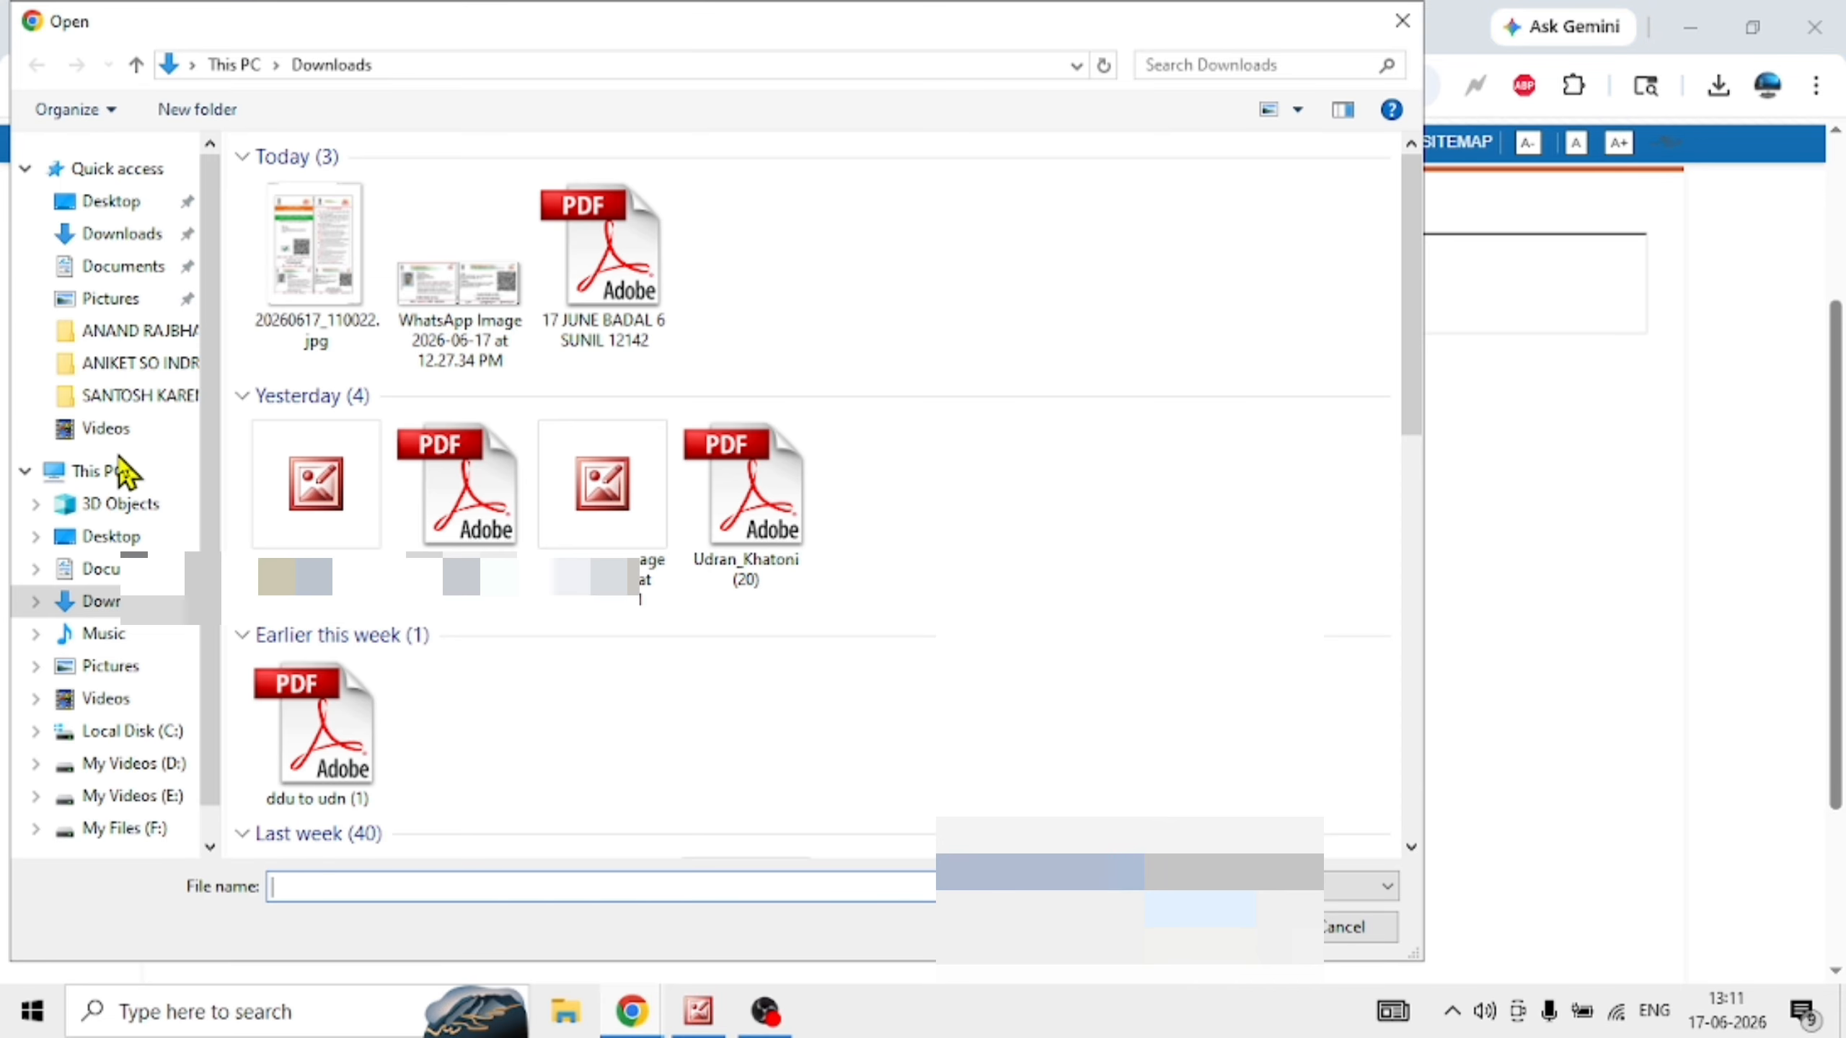
Step: Pick the photograph from the candidate's folder on My Files (F:), then start choosing the signature file
left_click(125, 472)
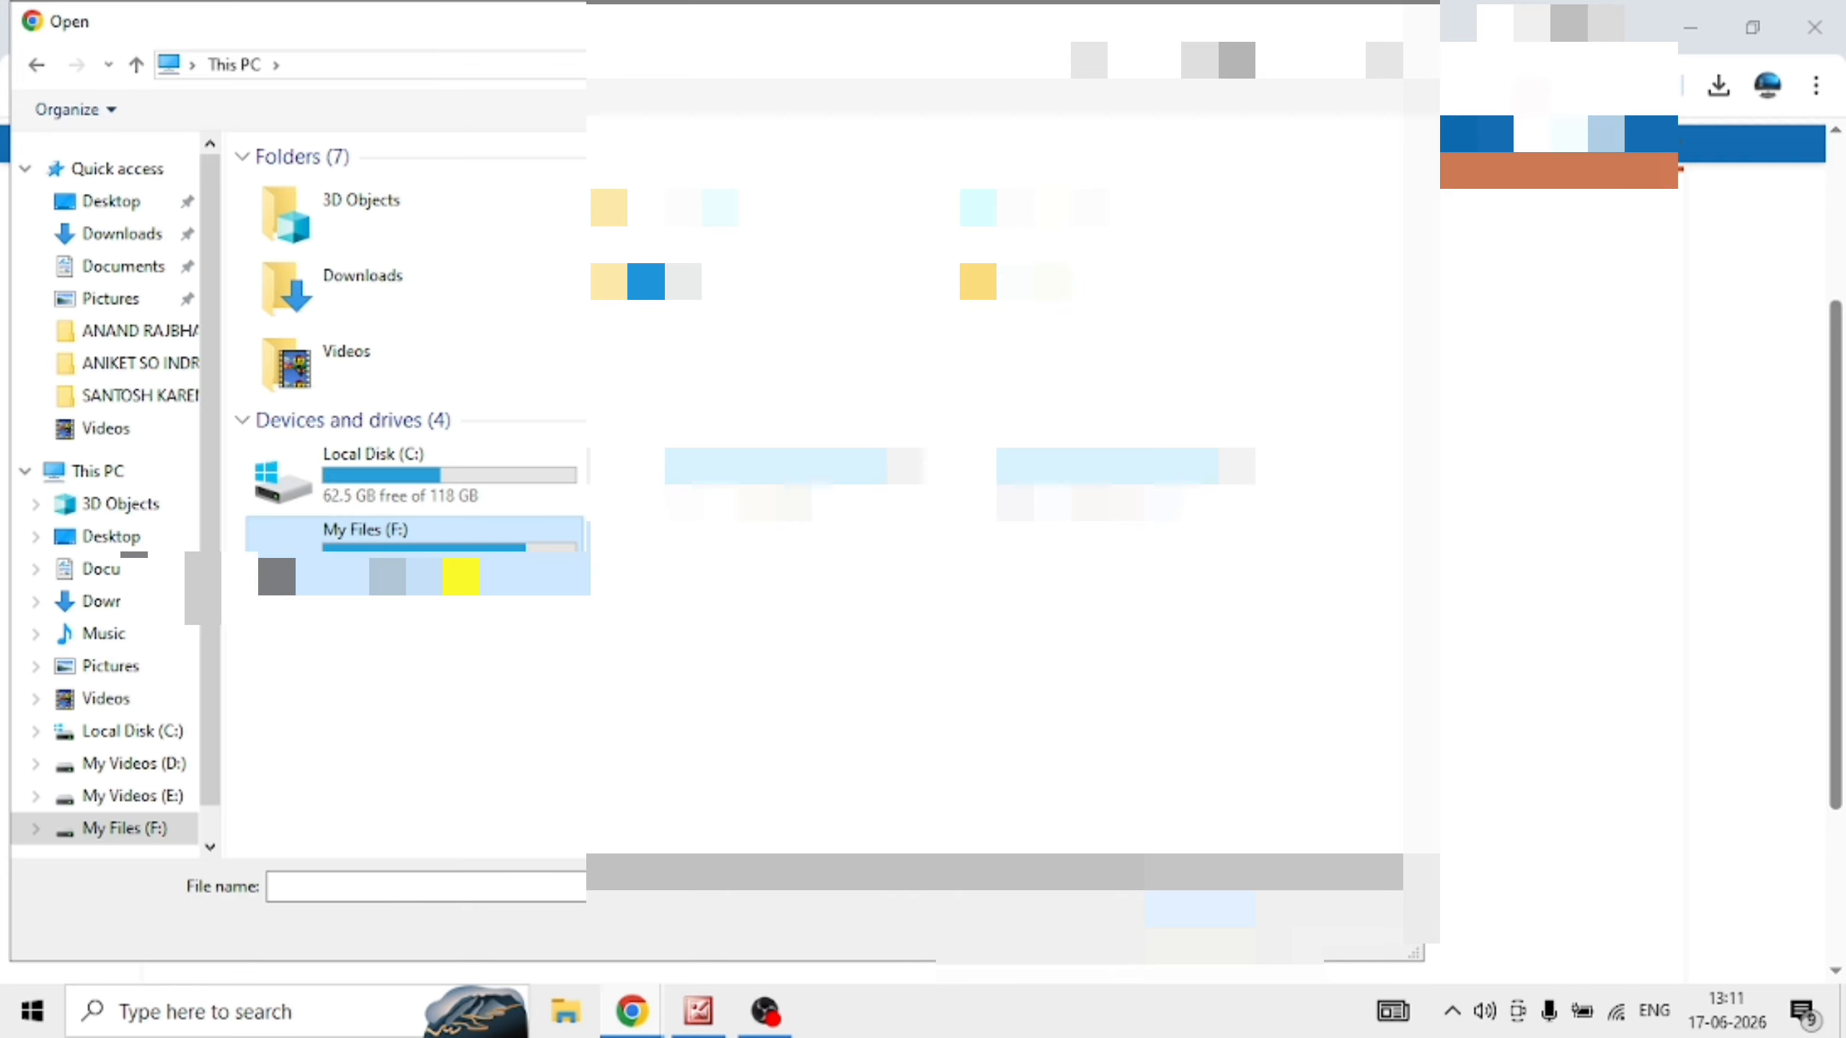
double_click(363, 534)
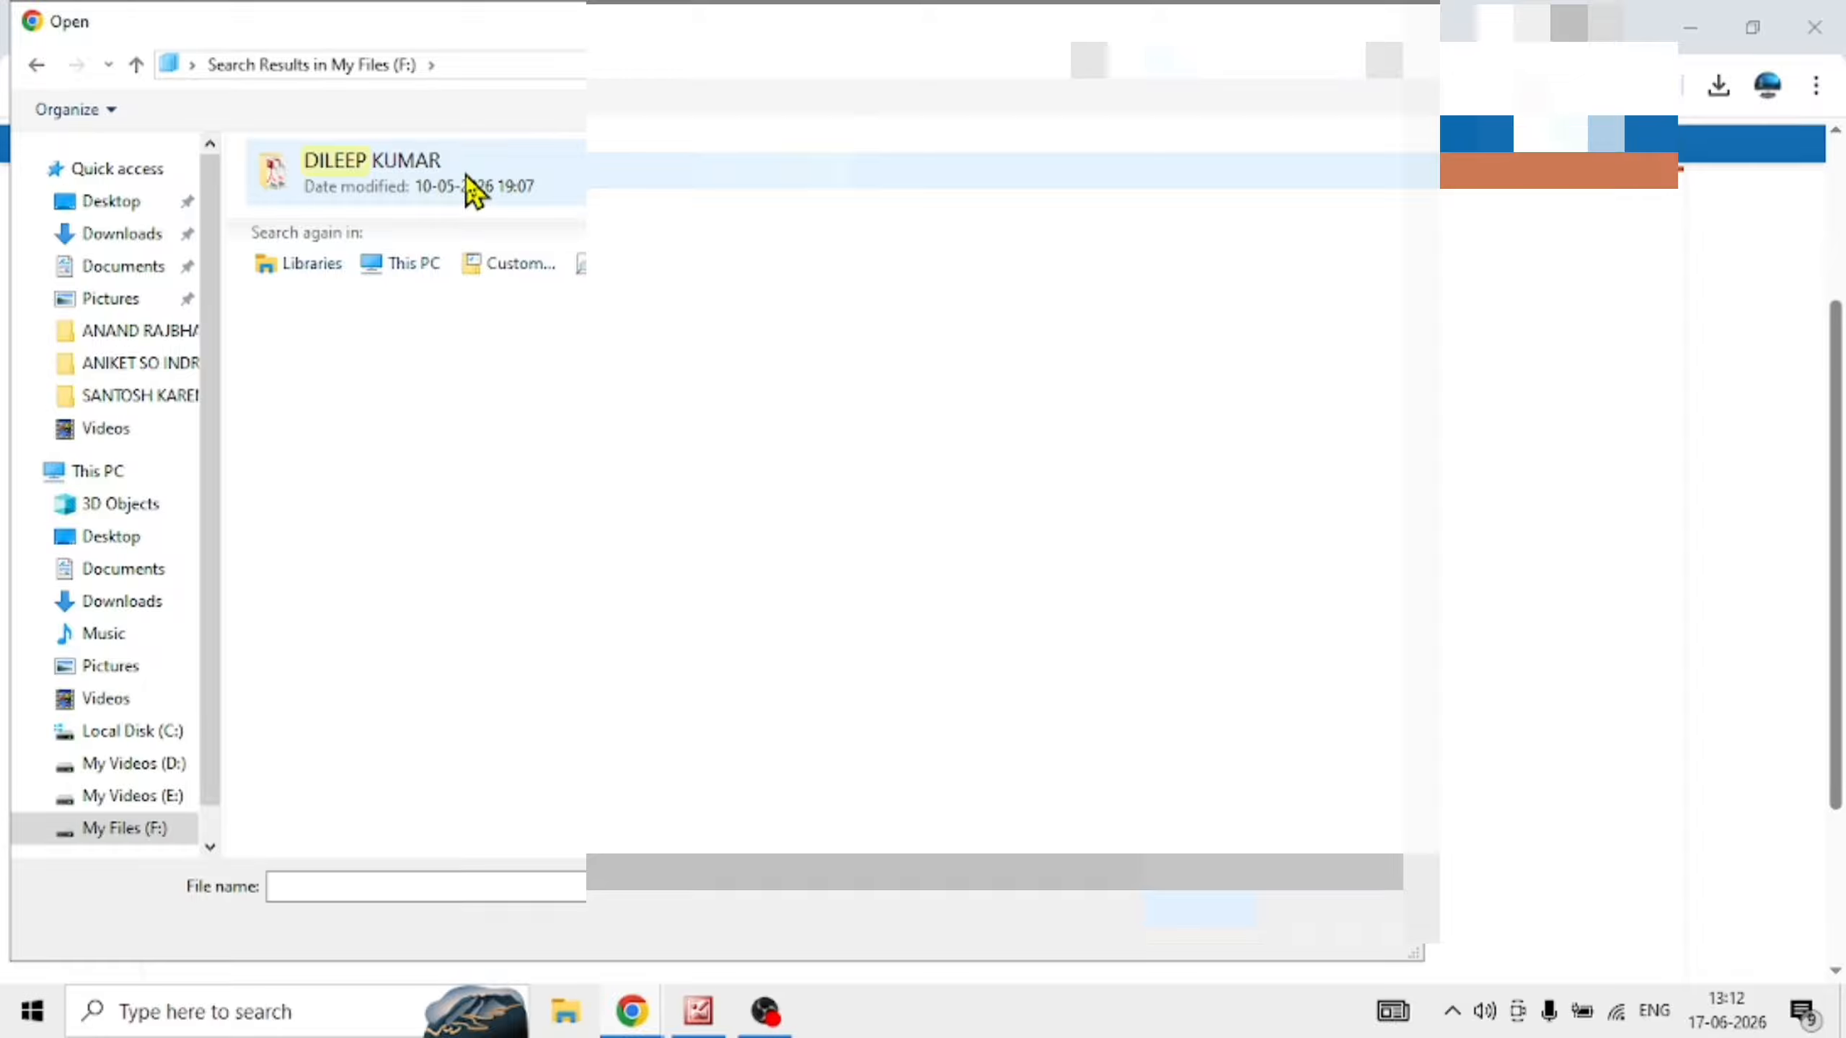
double_click(466, 176)
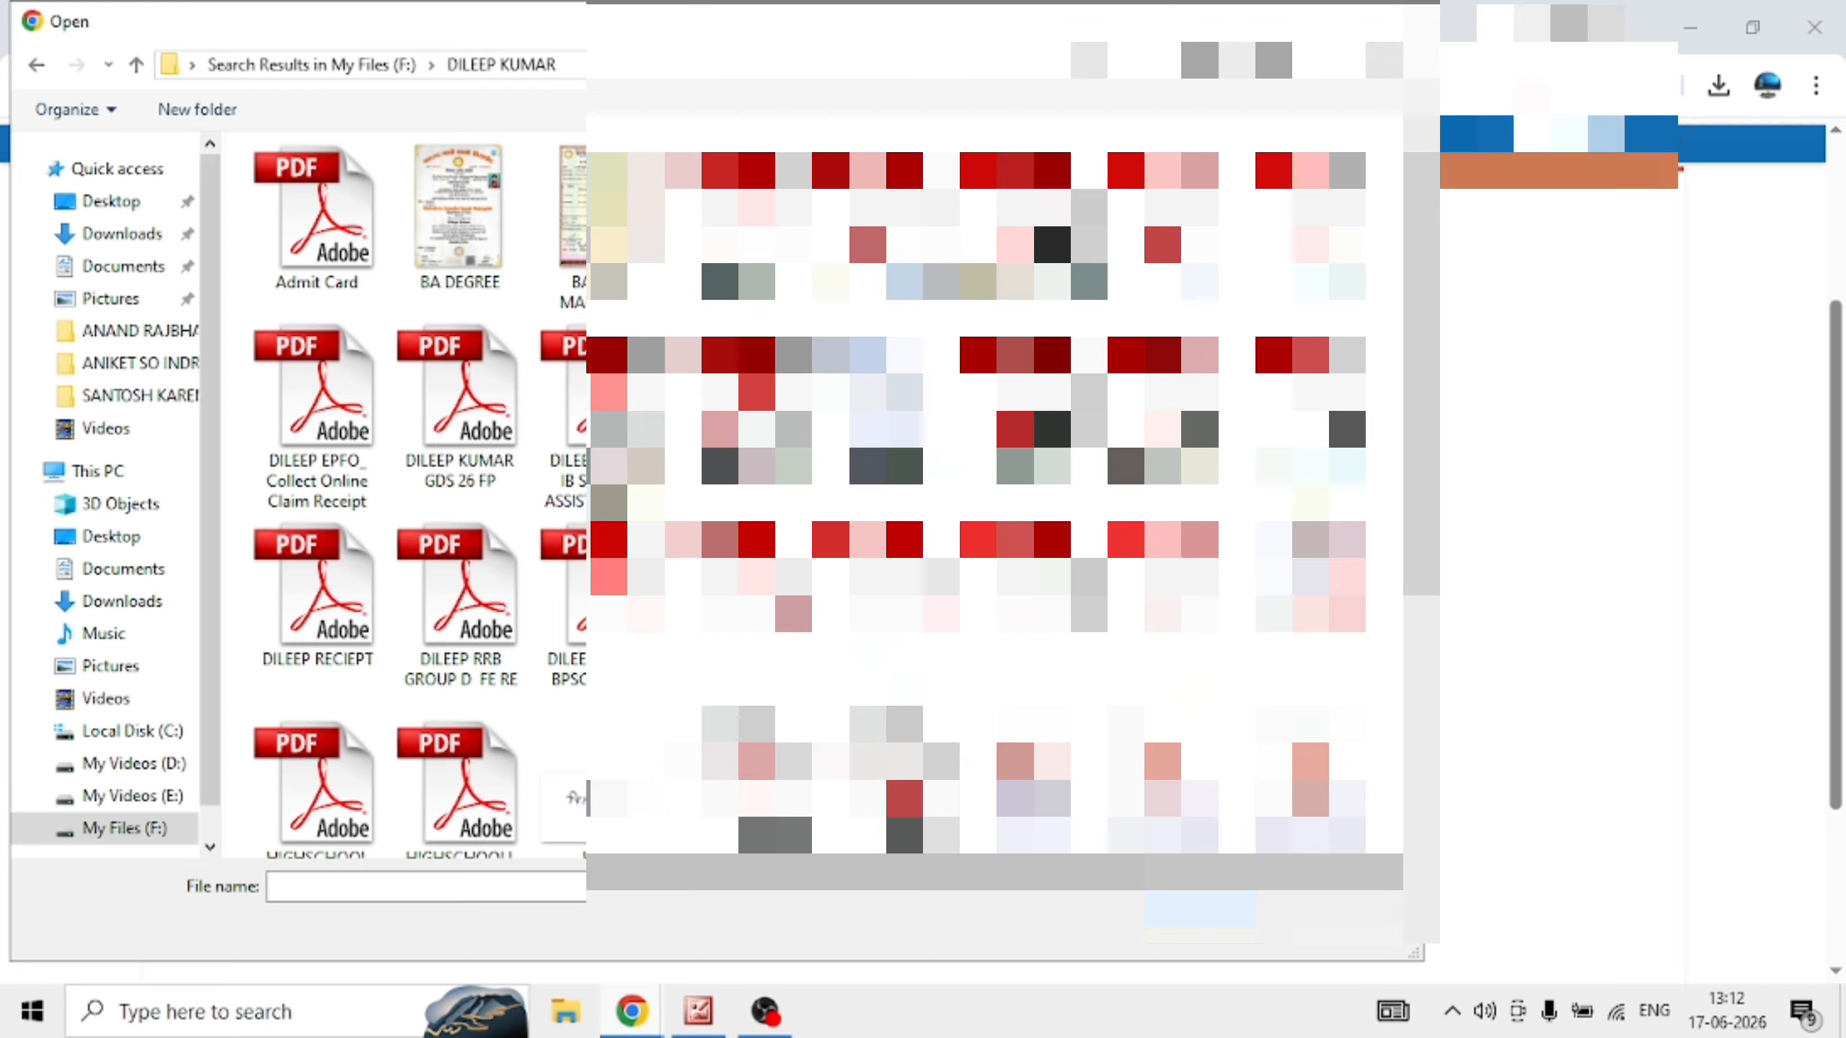
scroll(407, 494, "down", 3)
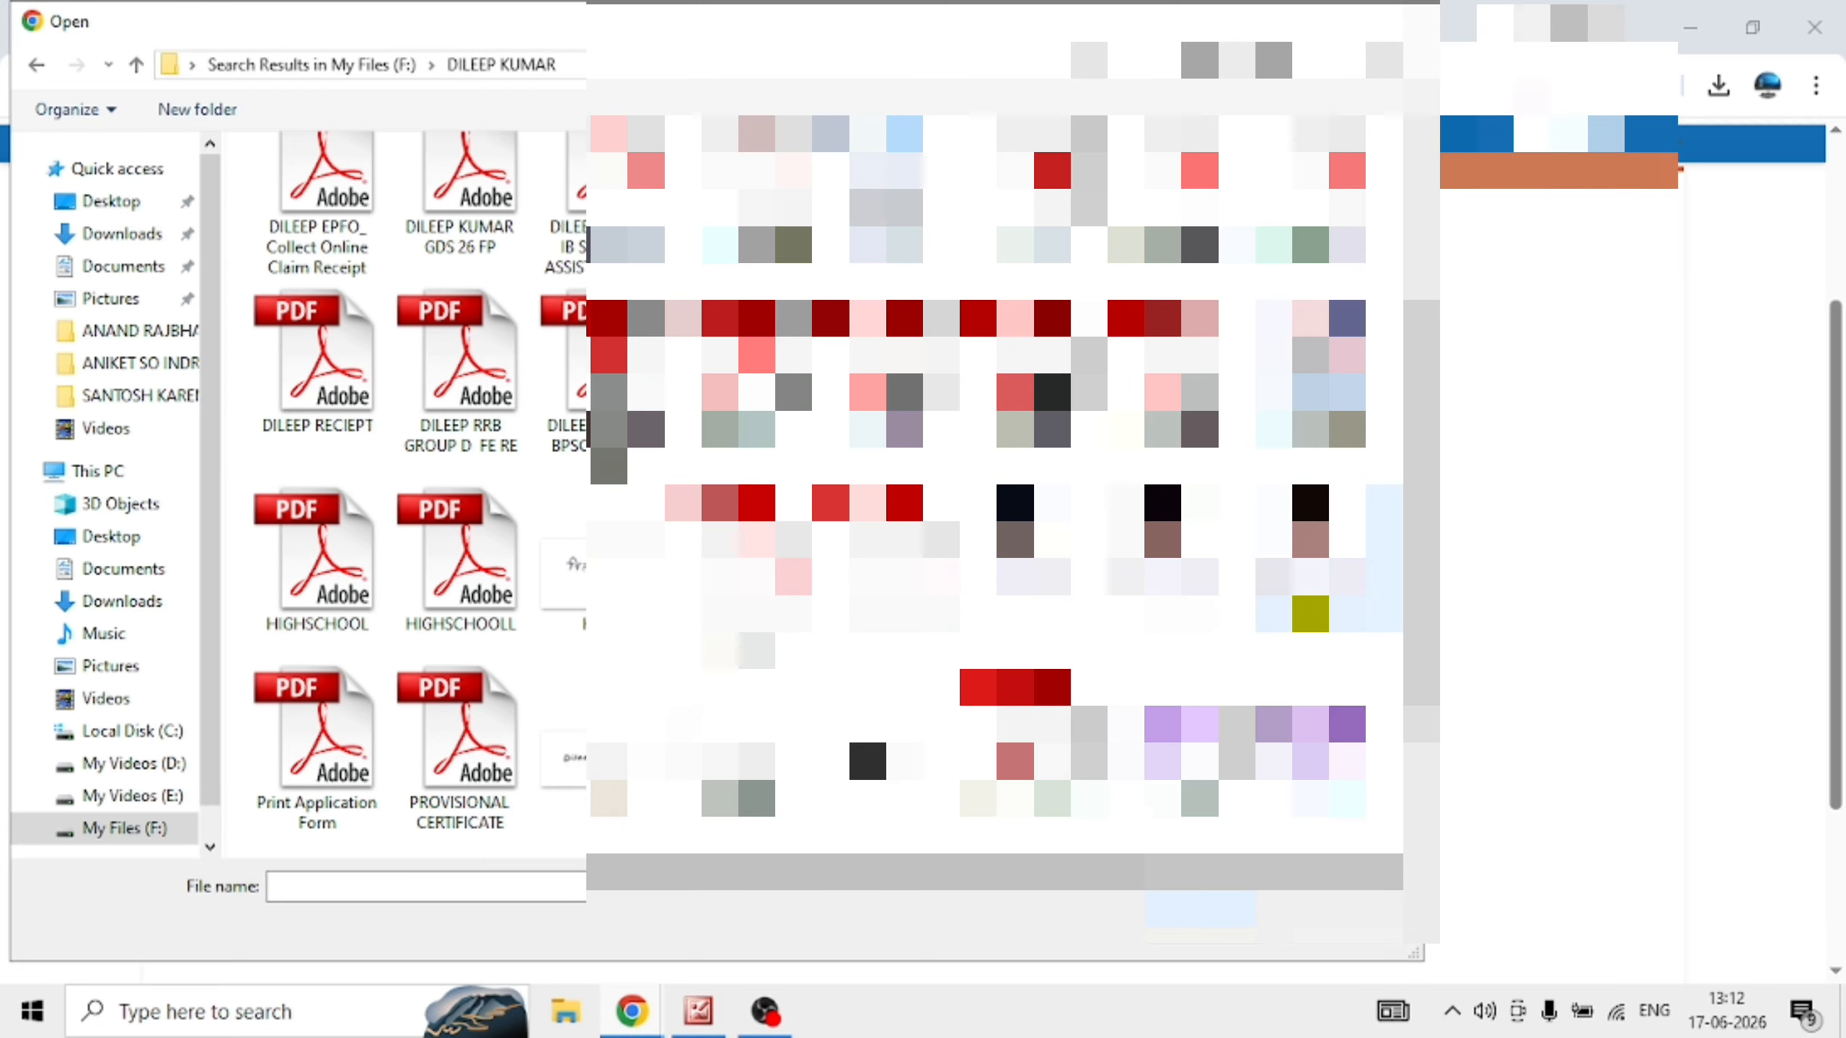
double_click(1310, 614)
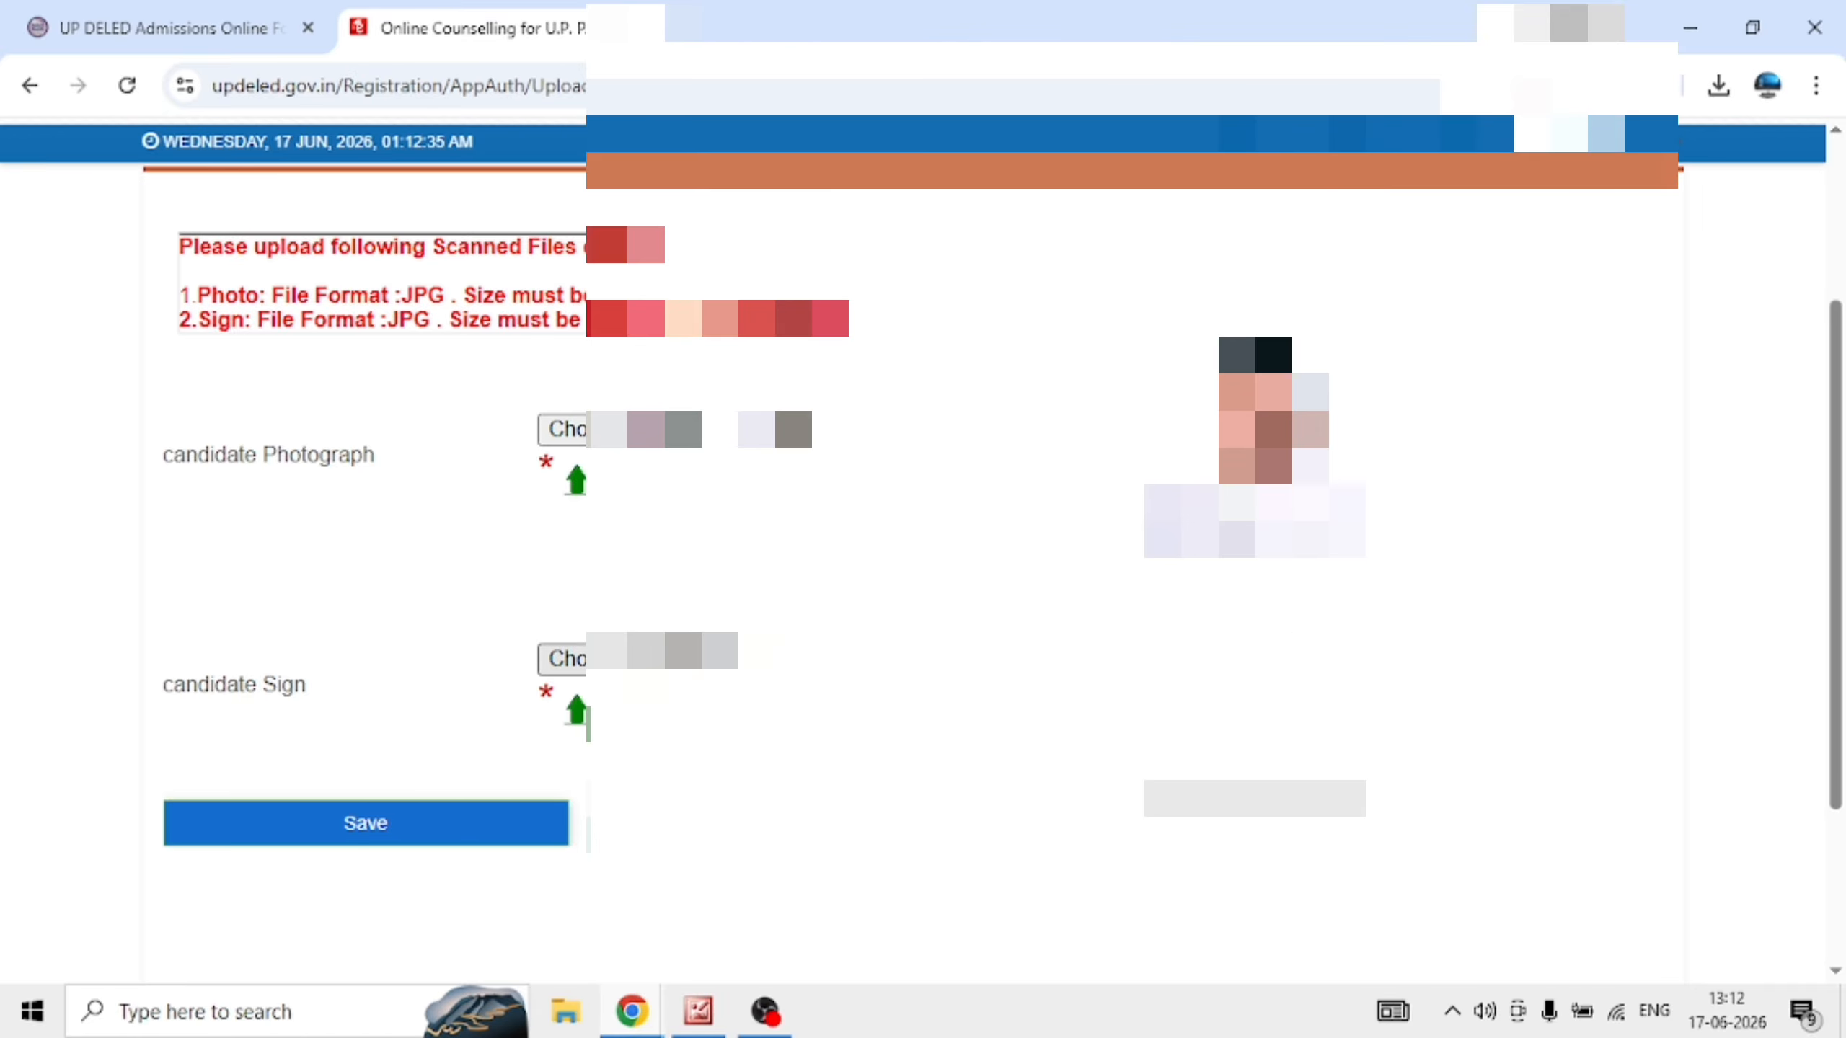
left_click(632, 662)
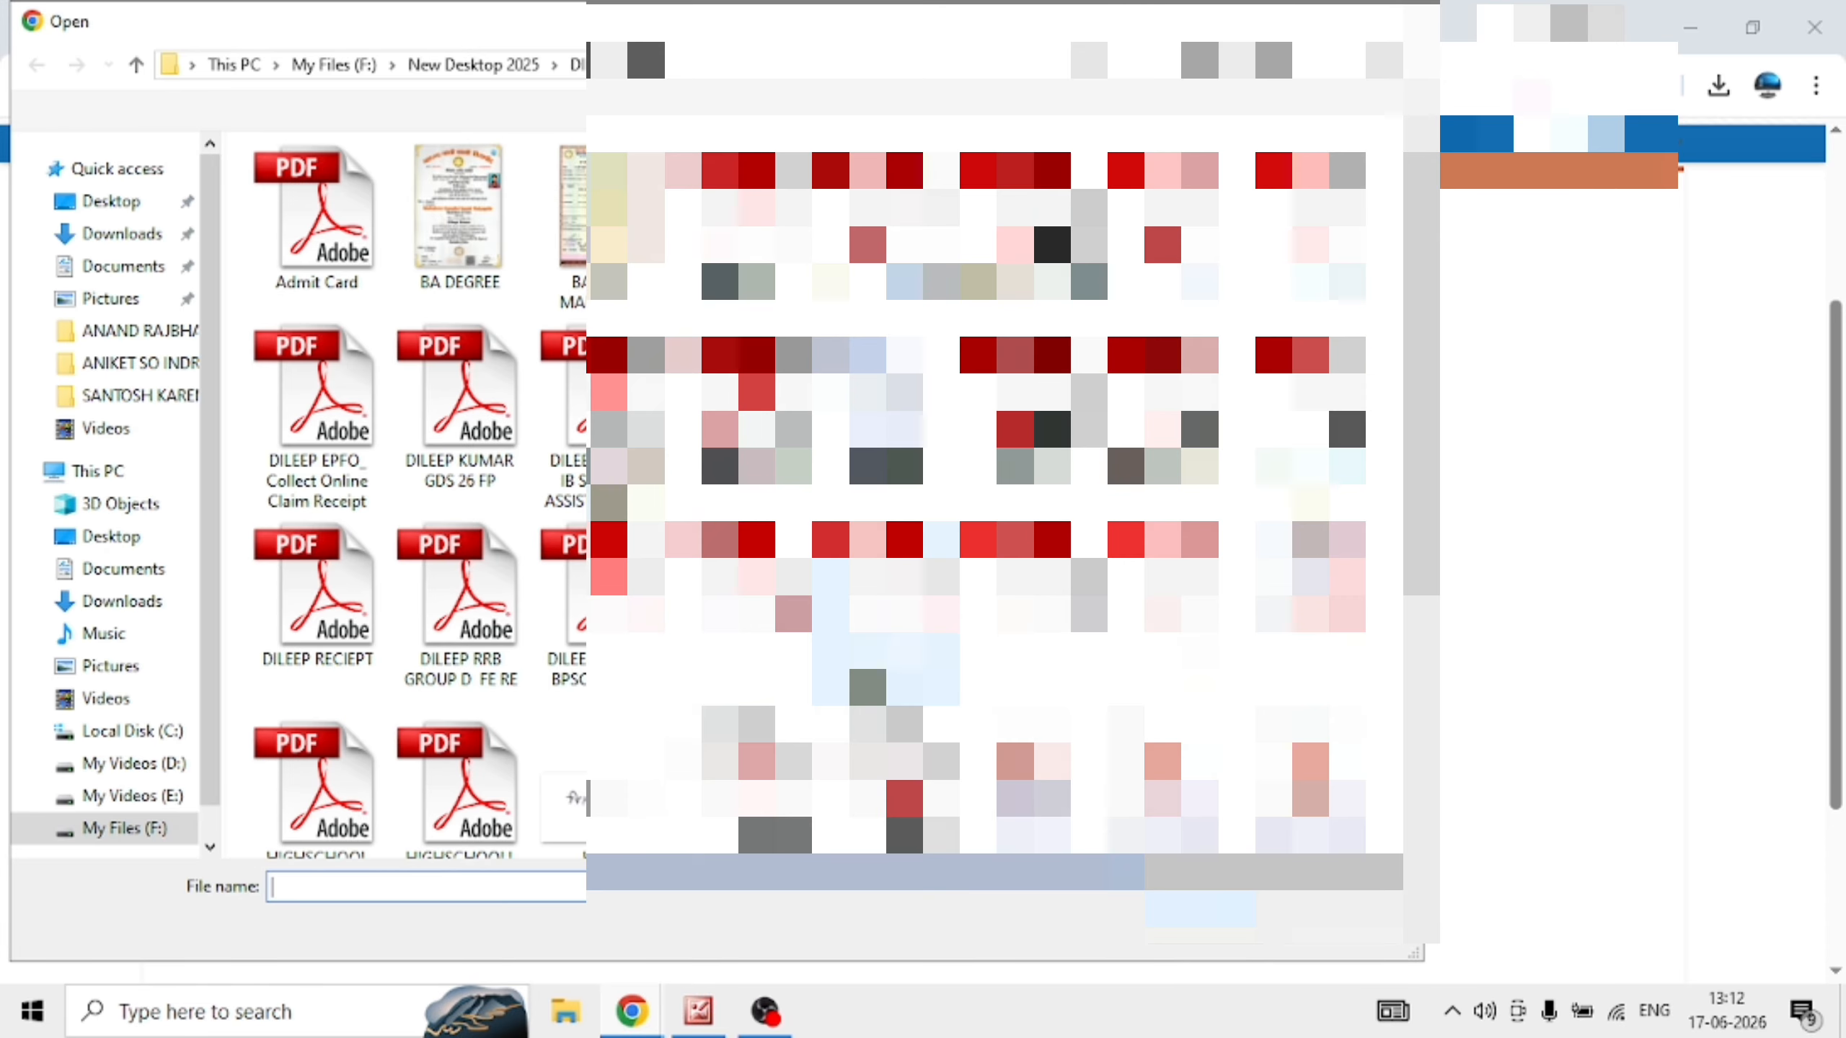
Step: Attach the signature JPG from the candidate's folder and save the photo and signature uploads
scroll(606, 212, "down", 3)
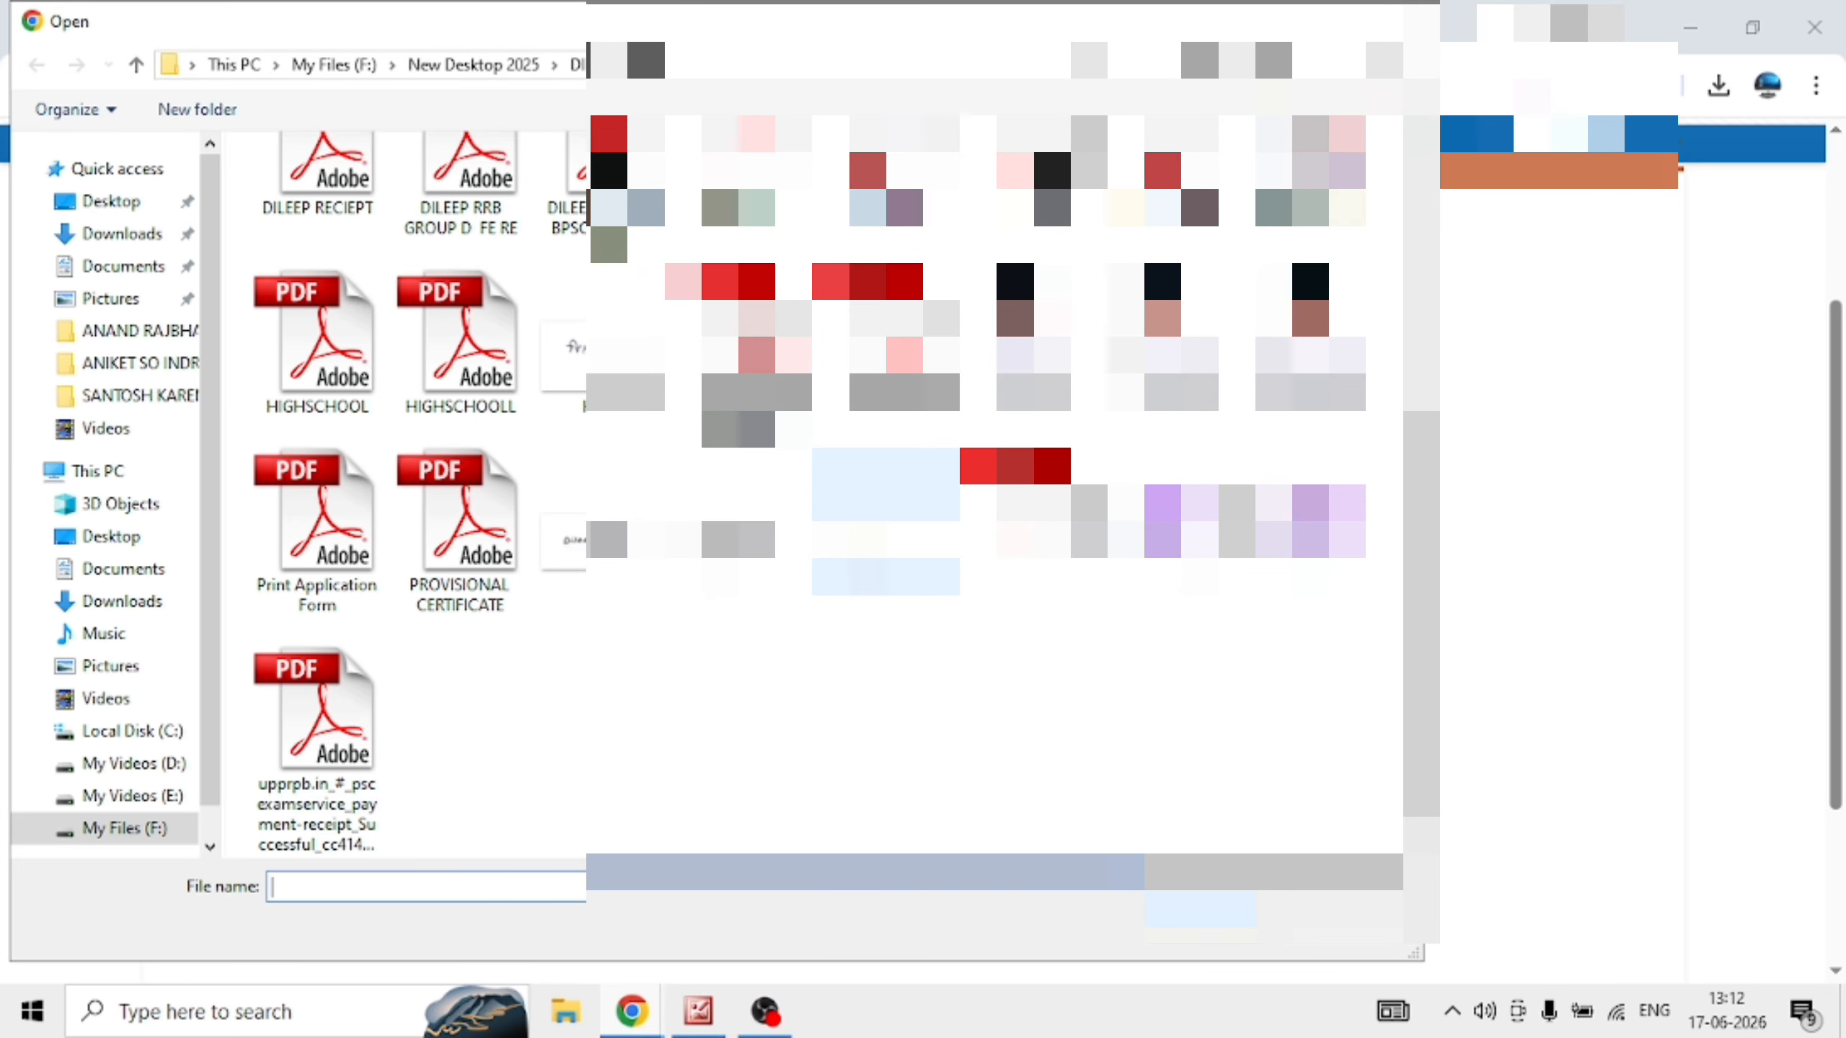
double_click(886, 542)
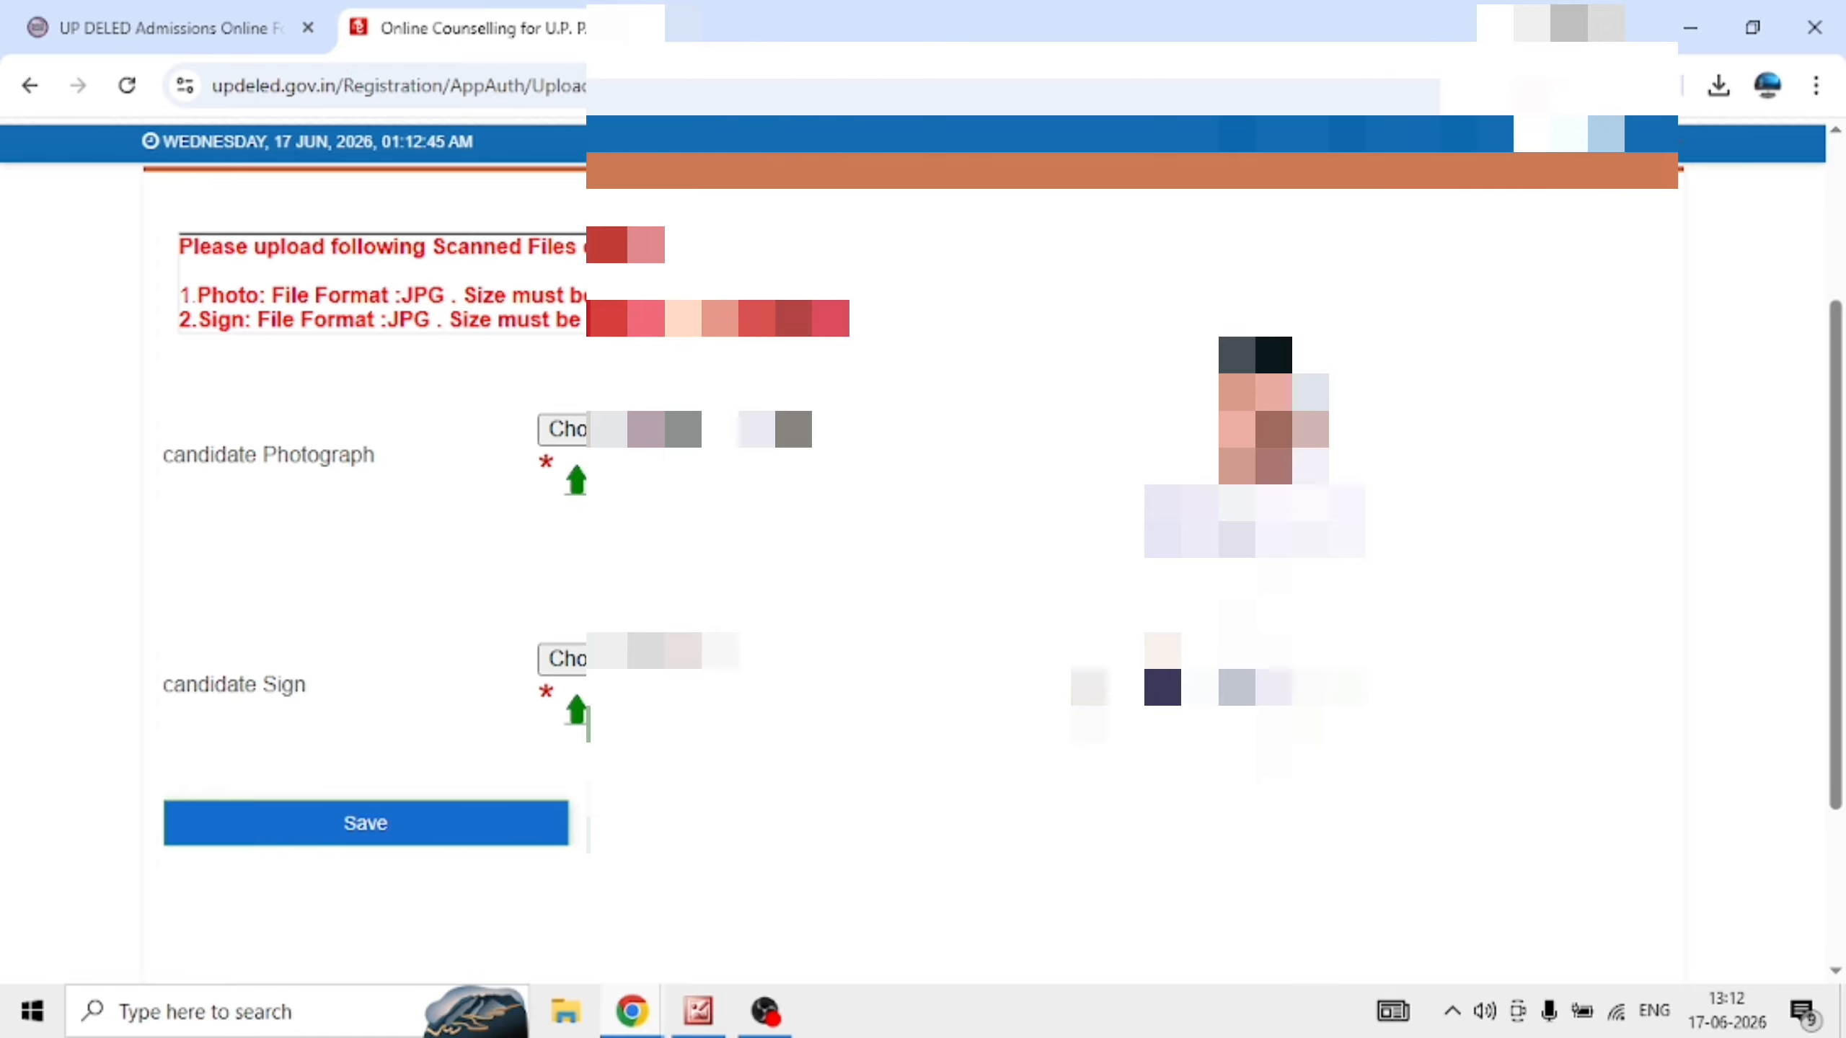
left_click(404, 826)
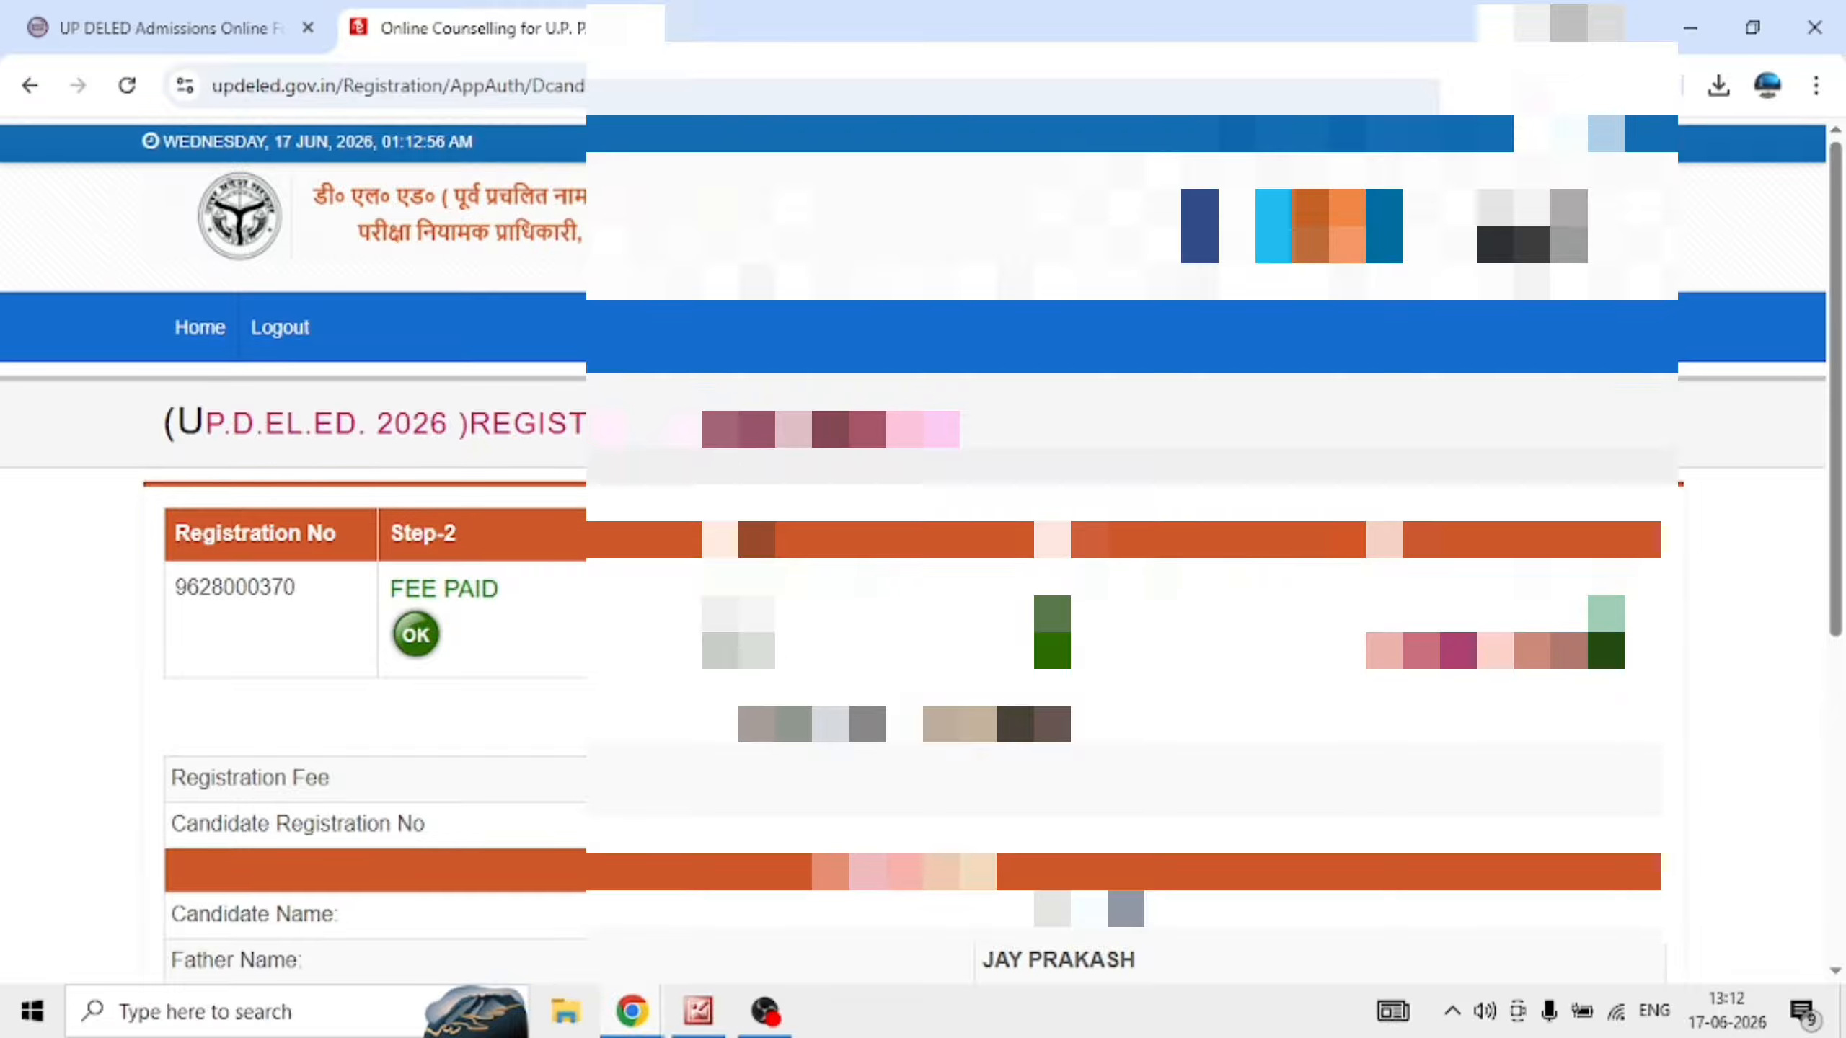
Step: Download the DELED application form PDF using the Print Application Form link
left_click(1606, 651)
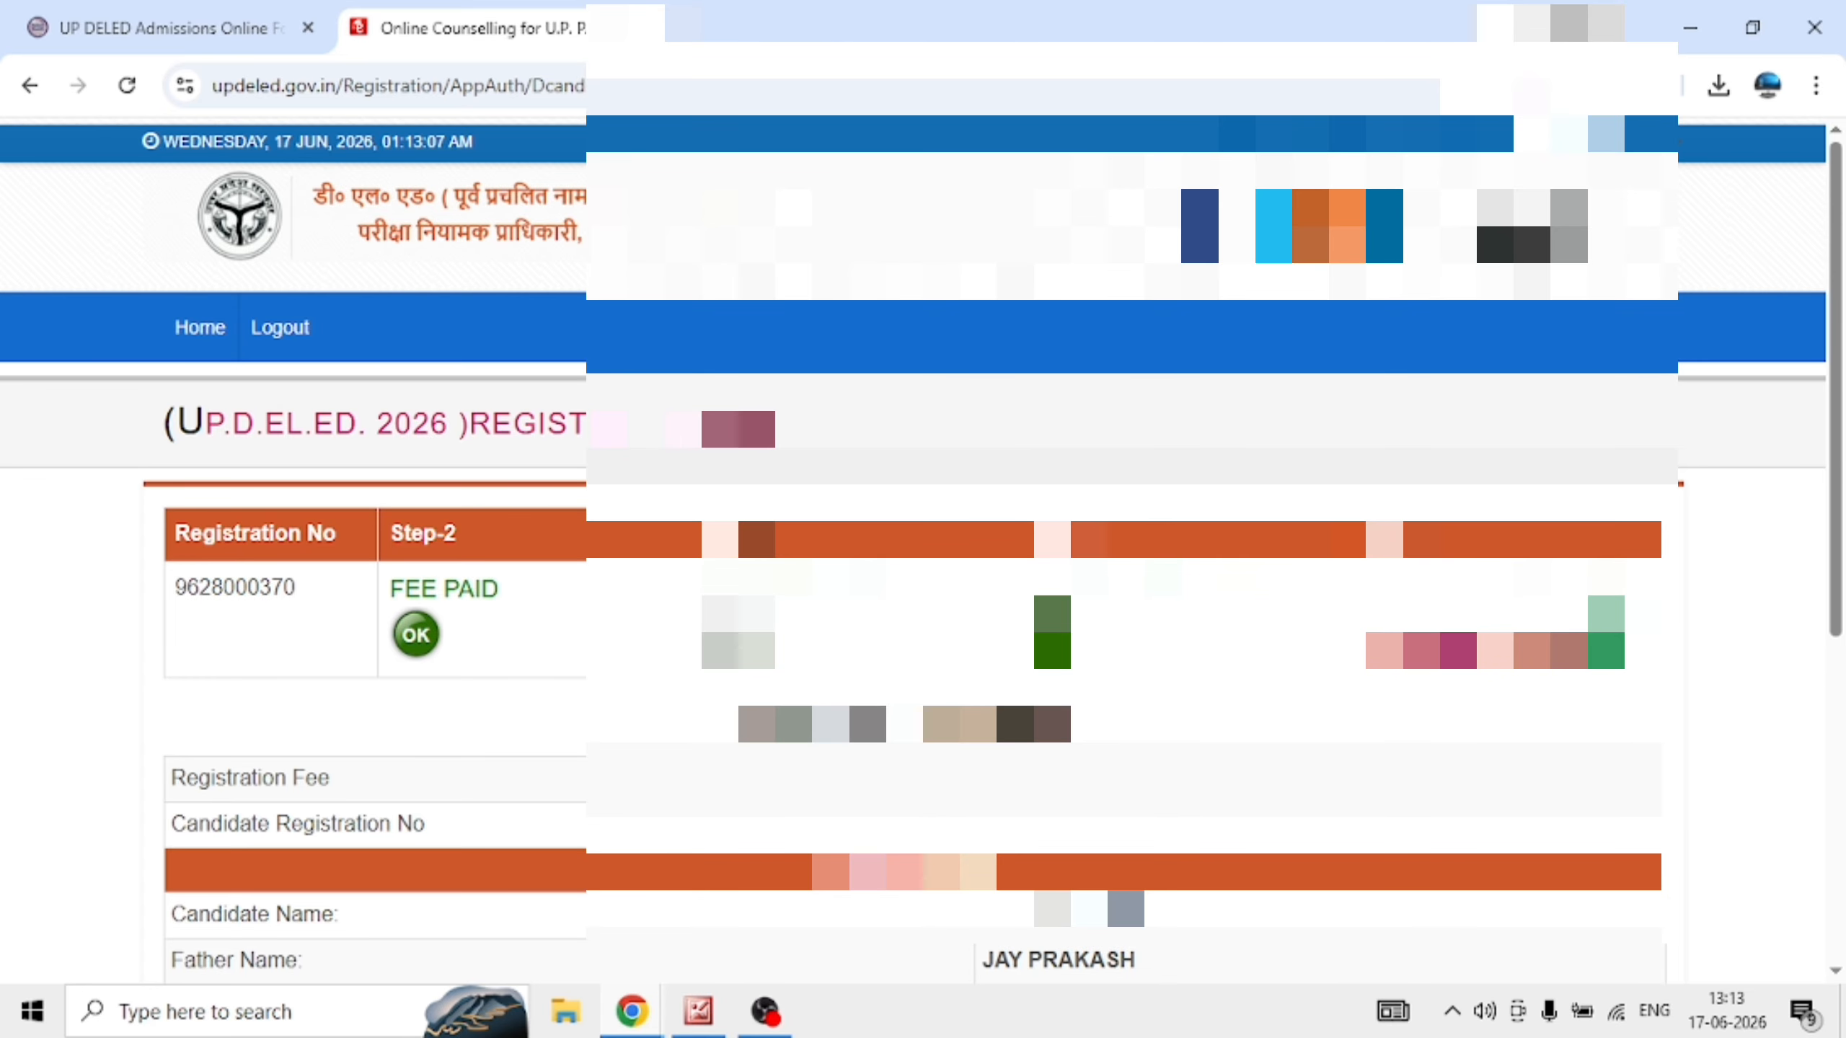
left_click(1531, 614)
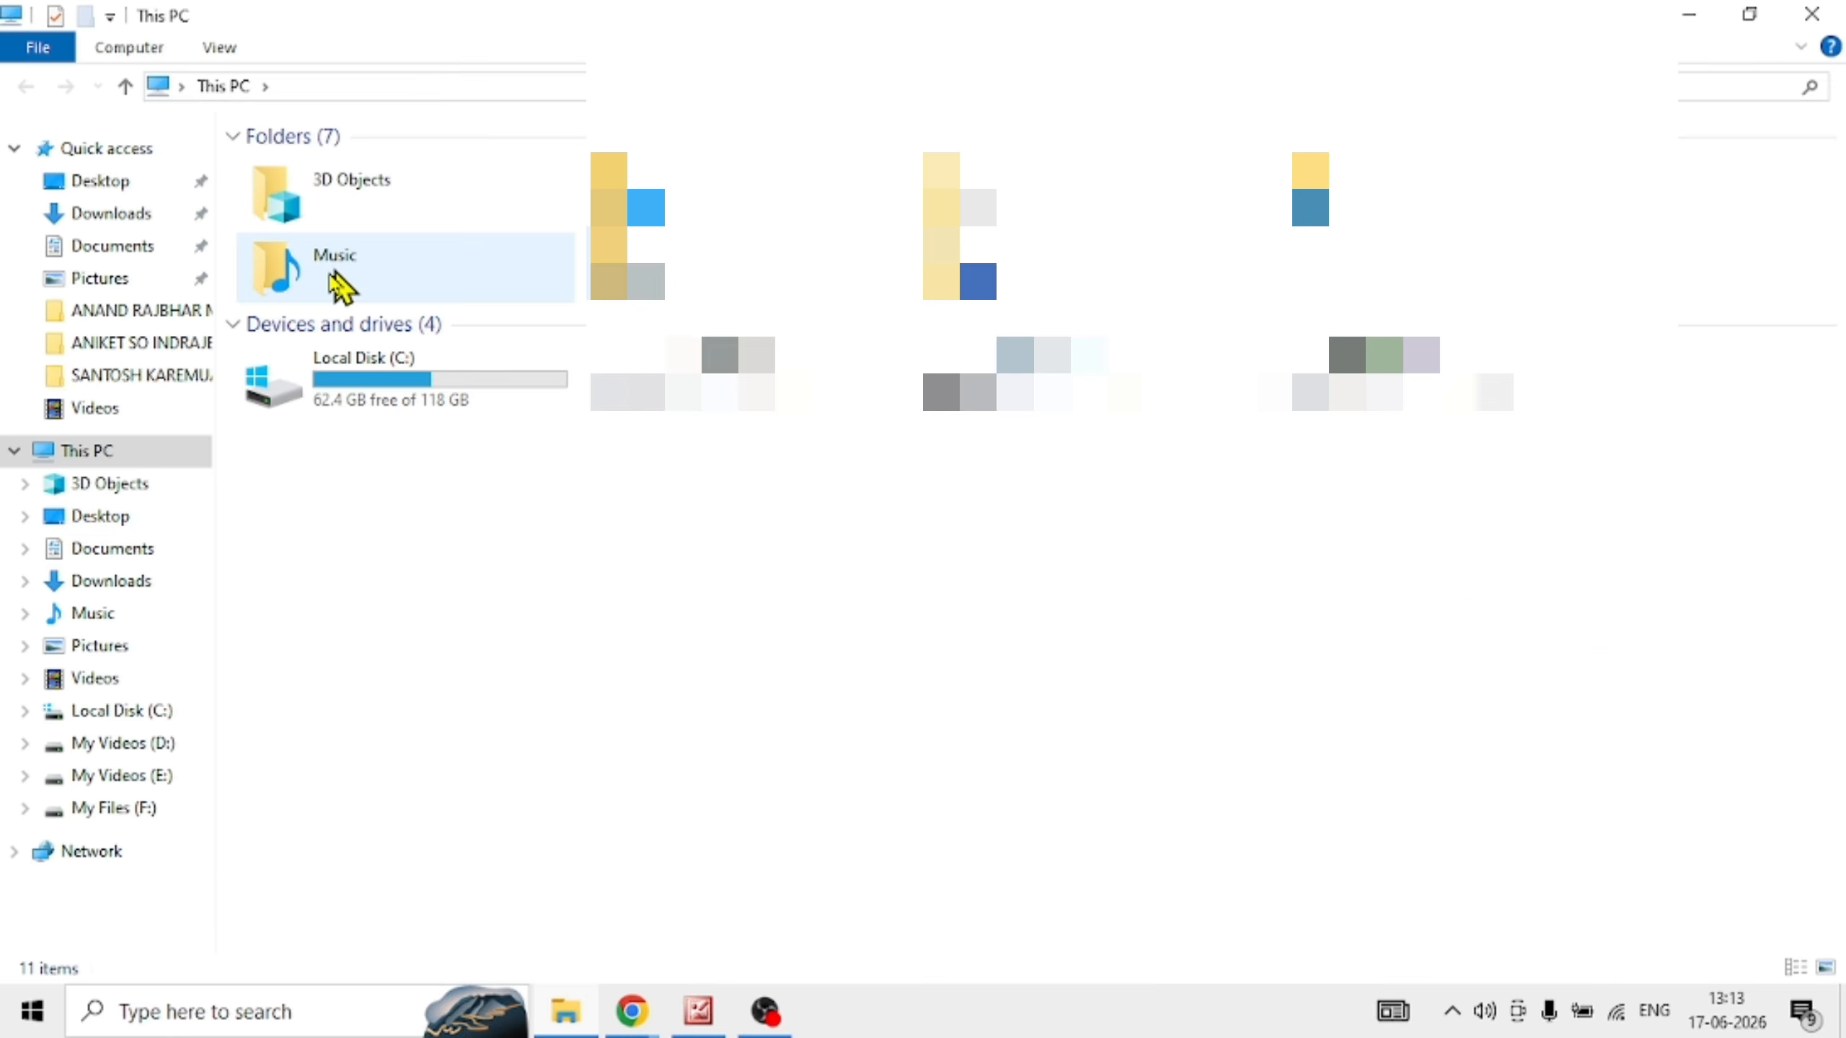
Step: Open the downloaded DELED application form PDF from the Downloads folder
left_click(114, 223)
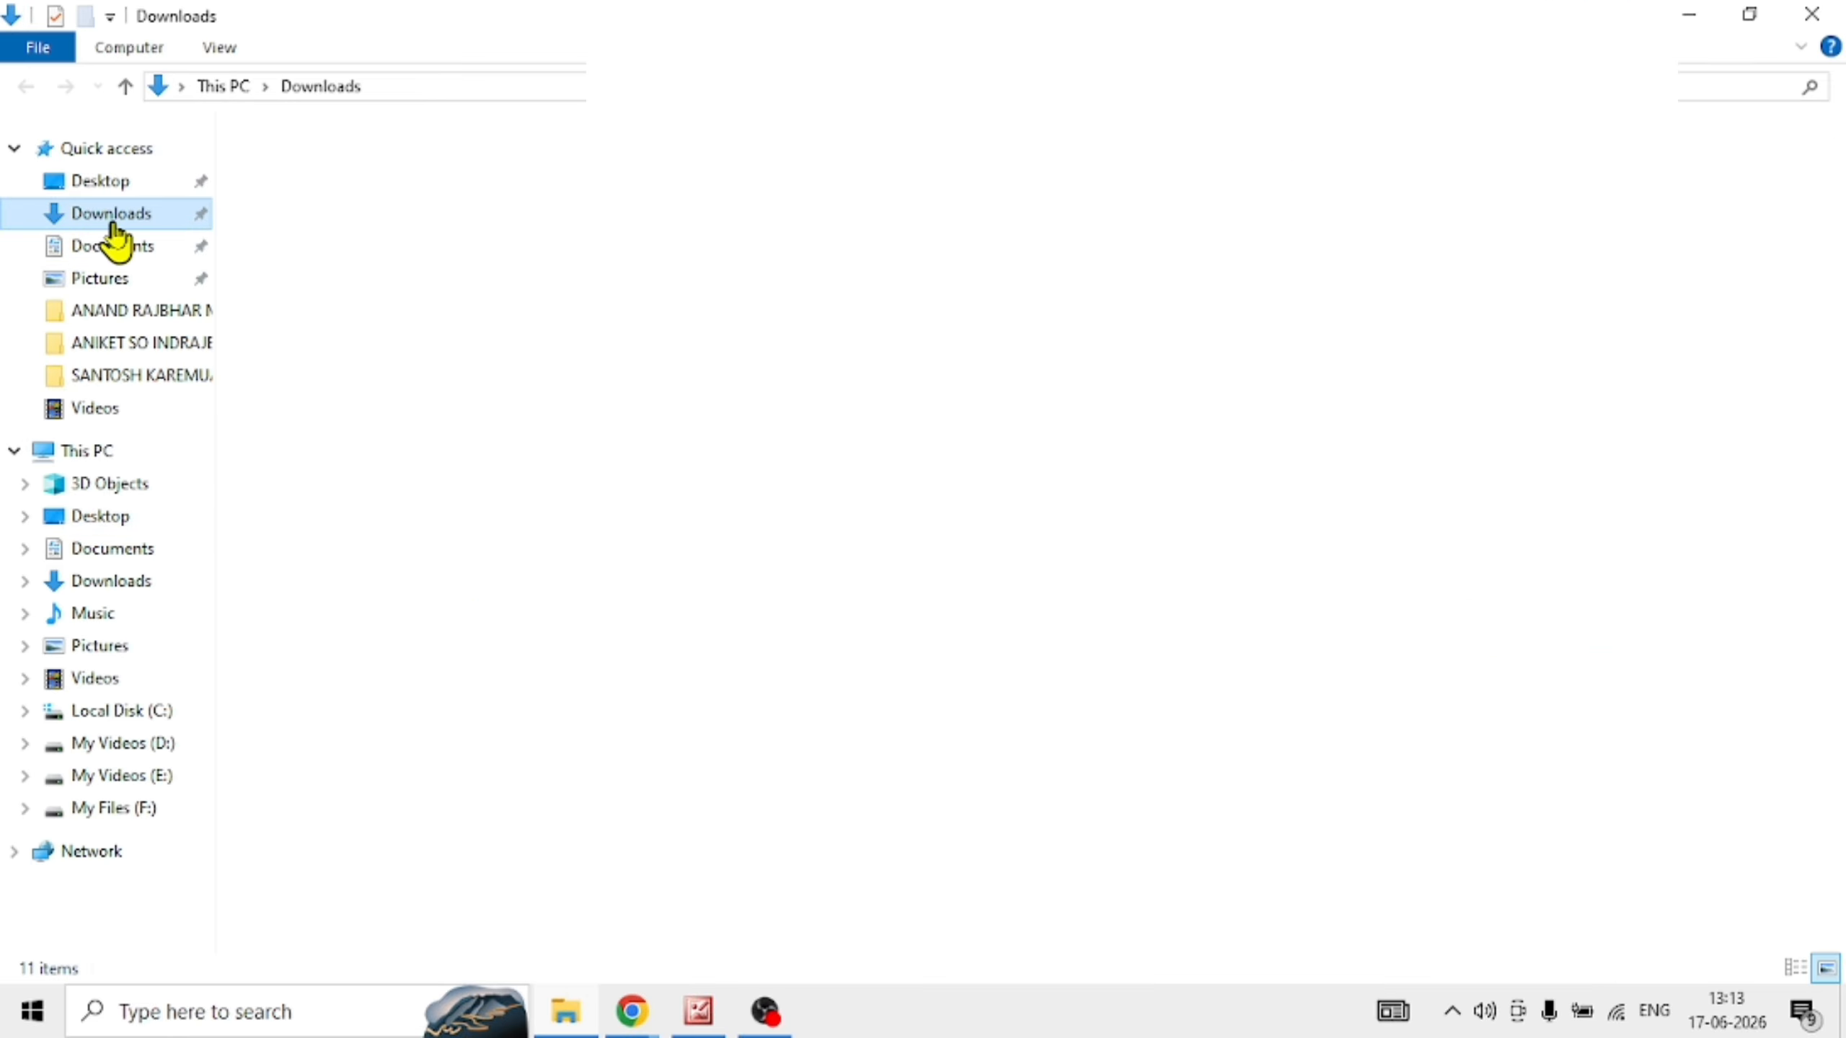
left_click(327, 305)
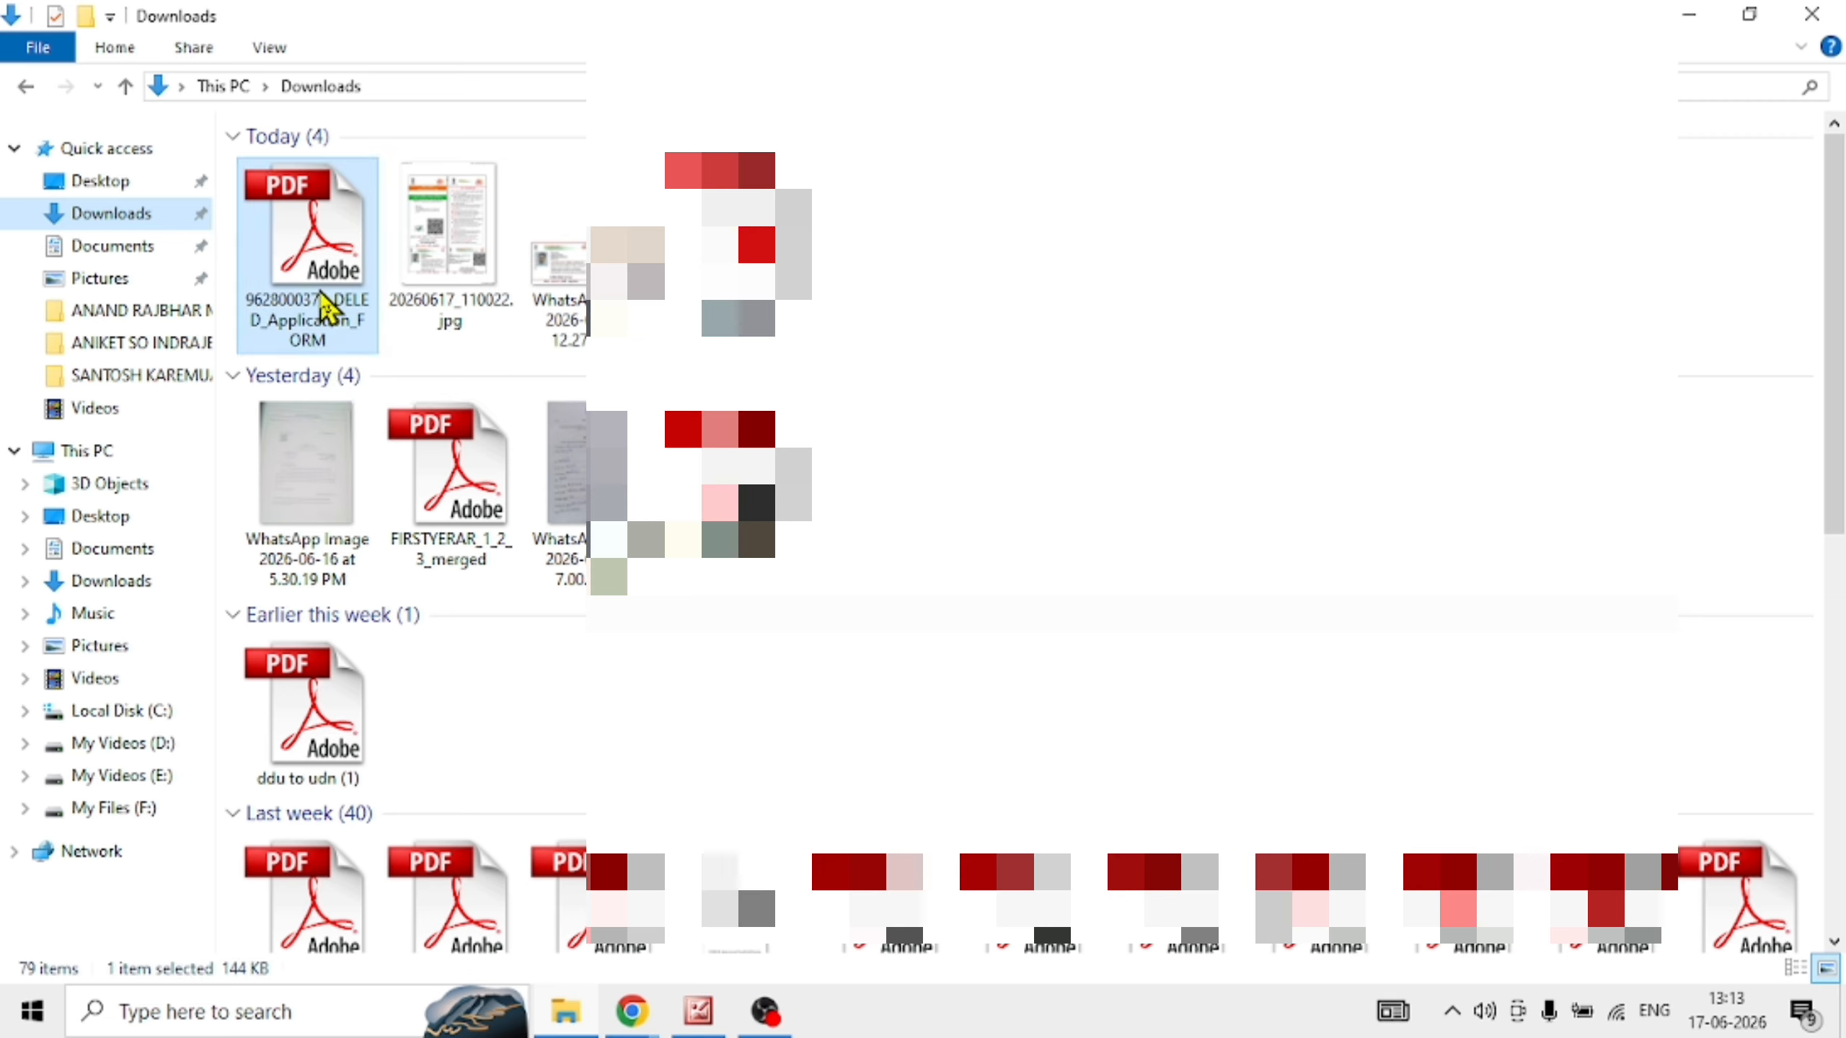
double_click(321, 302)
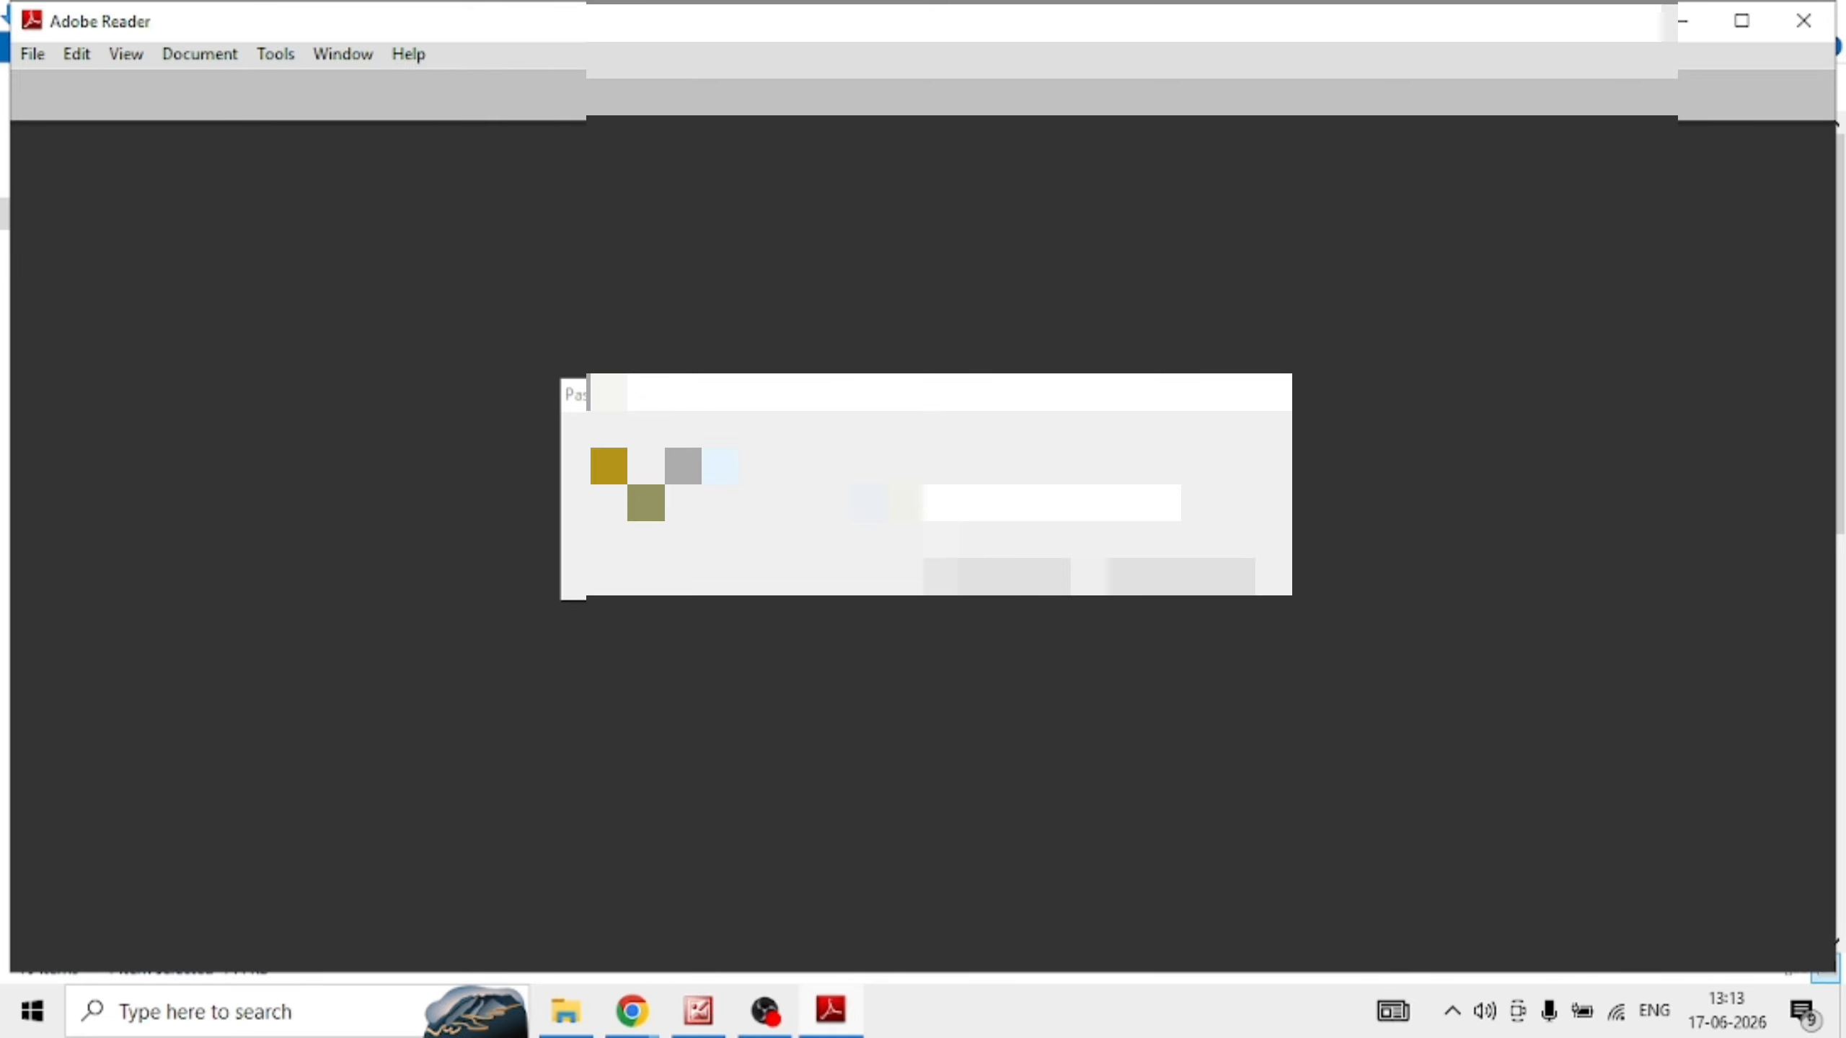
Step: Check the portal in Chrome, then enter the document password in Adobe Reader to unlock the form
mouse_move(631, 1011)
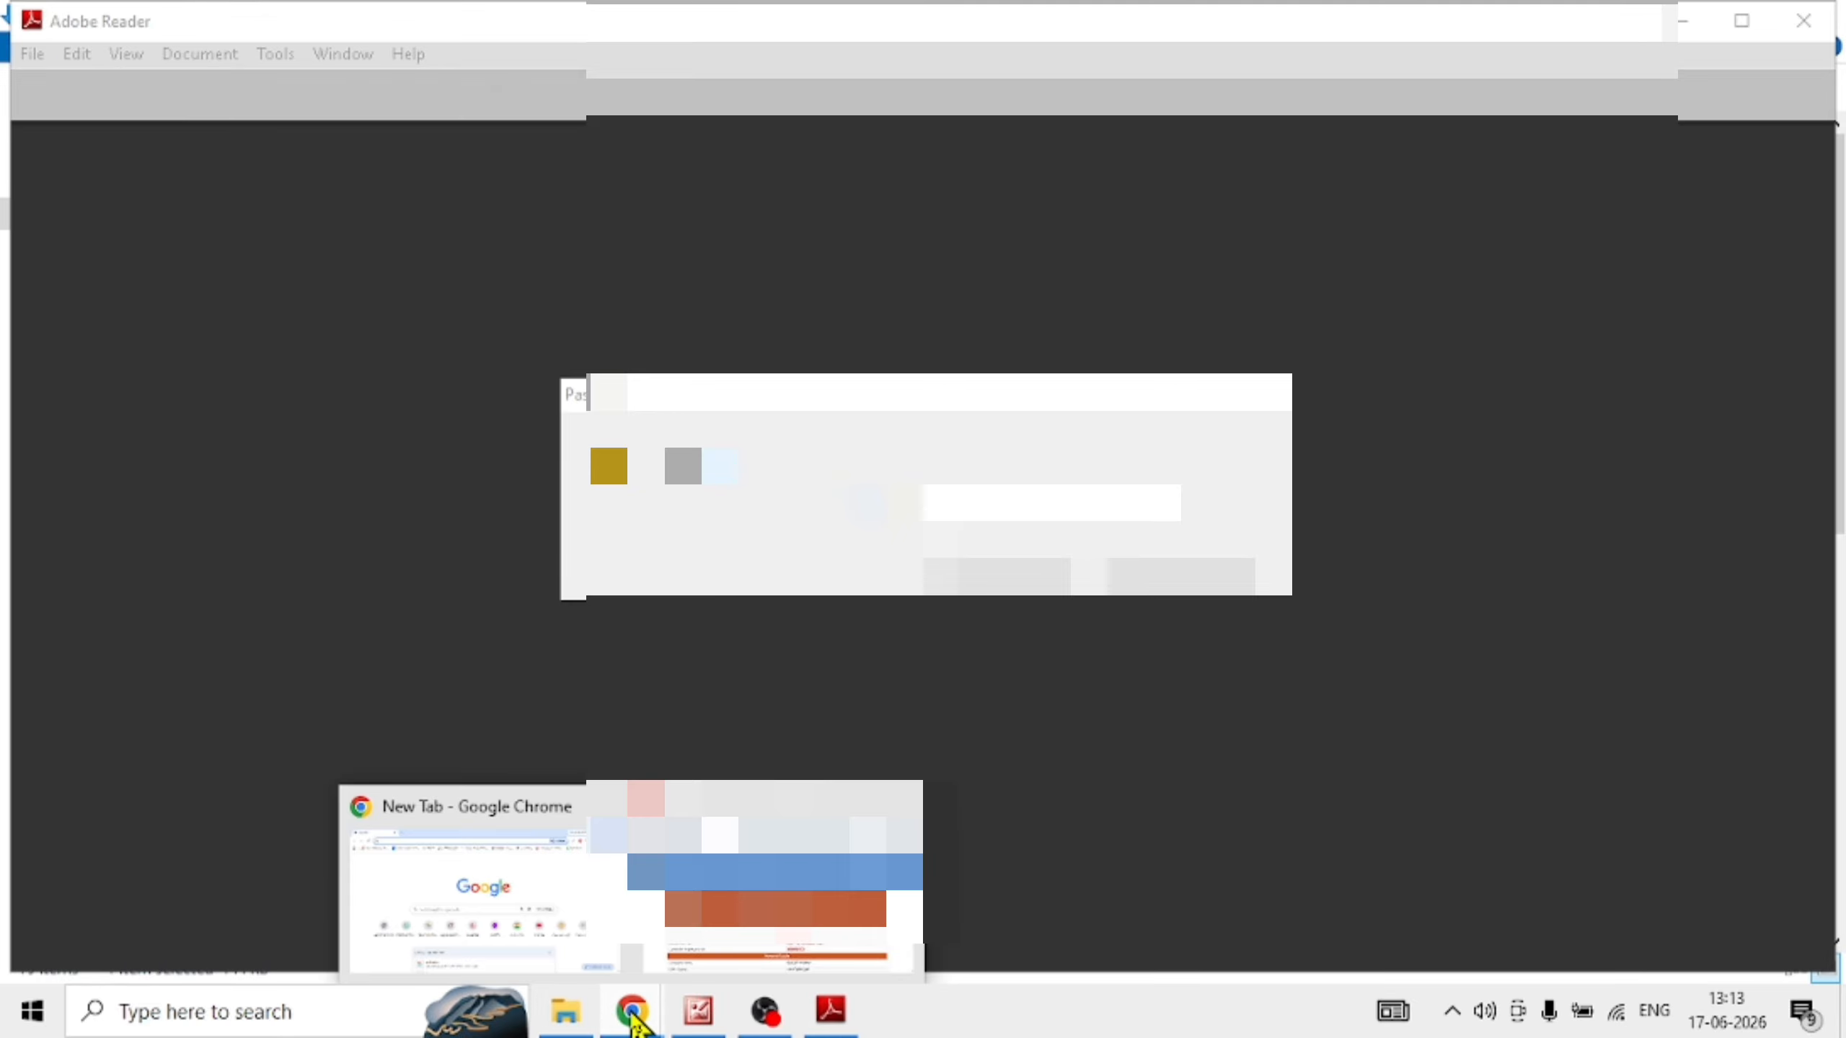
left_click(756, 909)
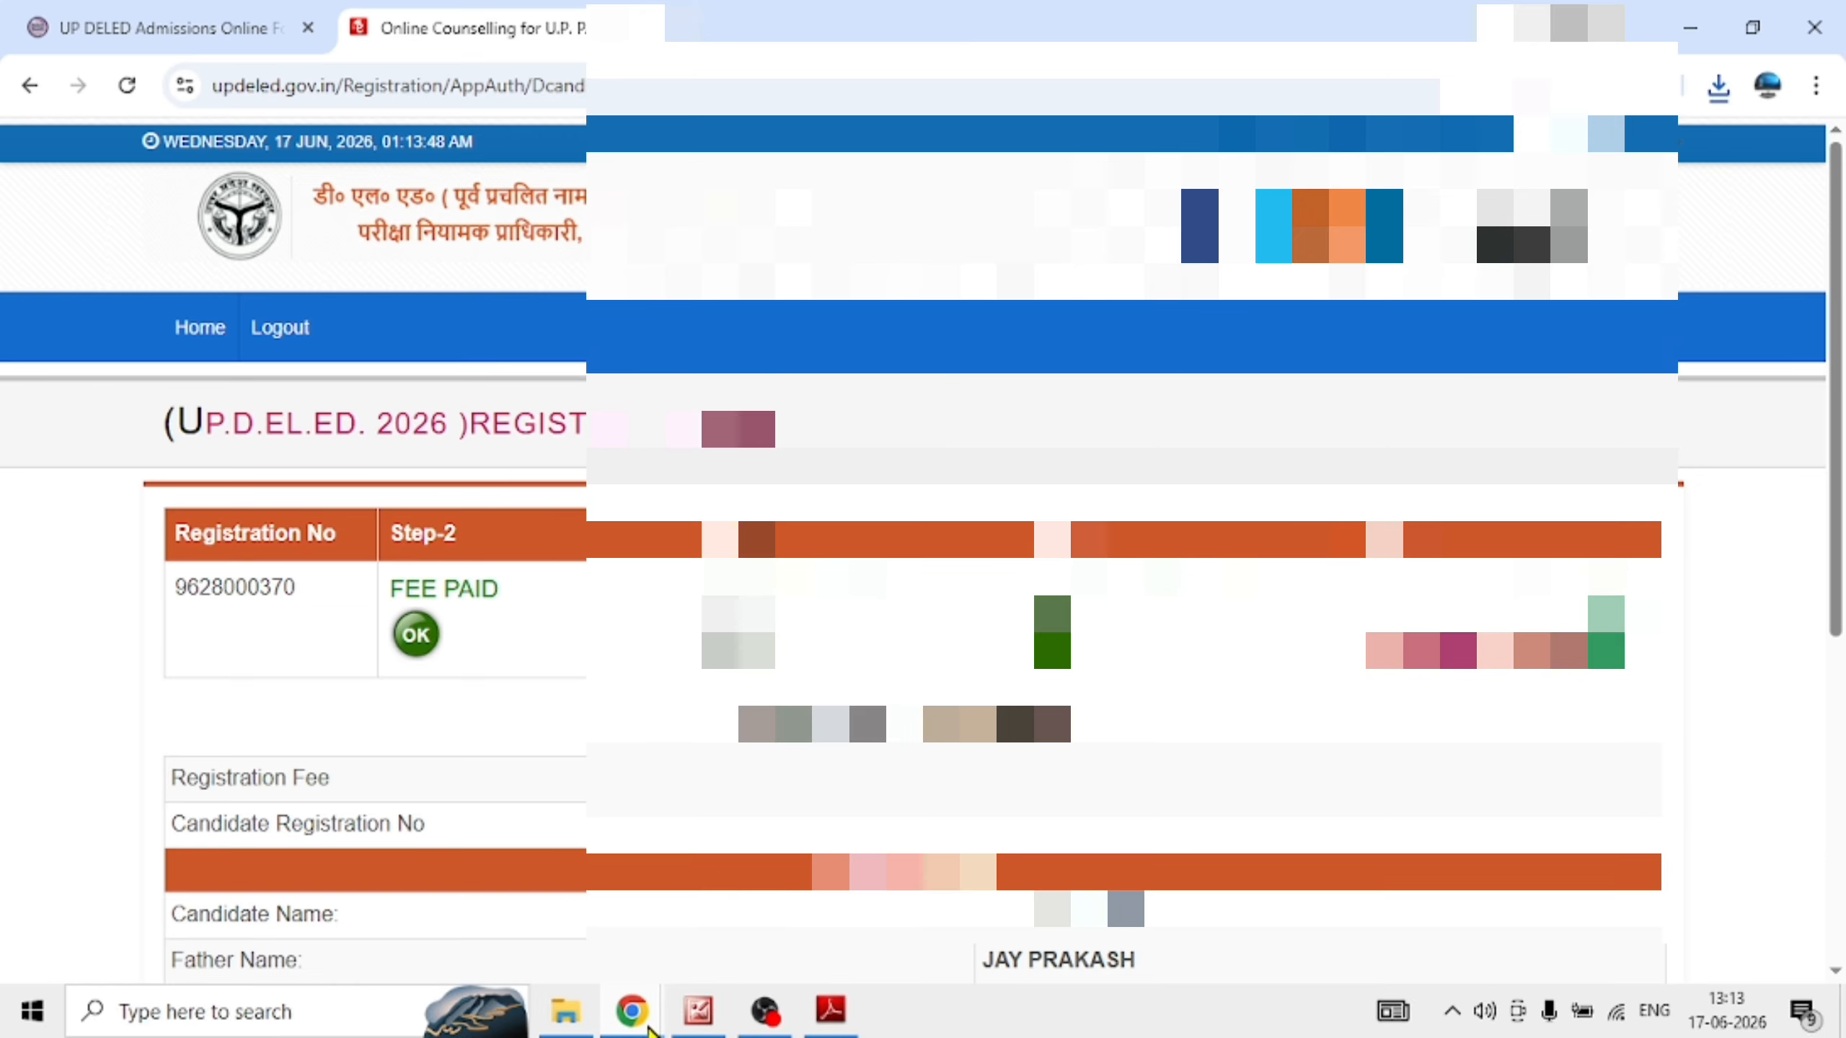
mouse_move(650, 1018)
left_click(830, 1010)
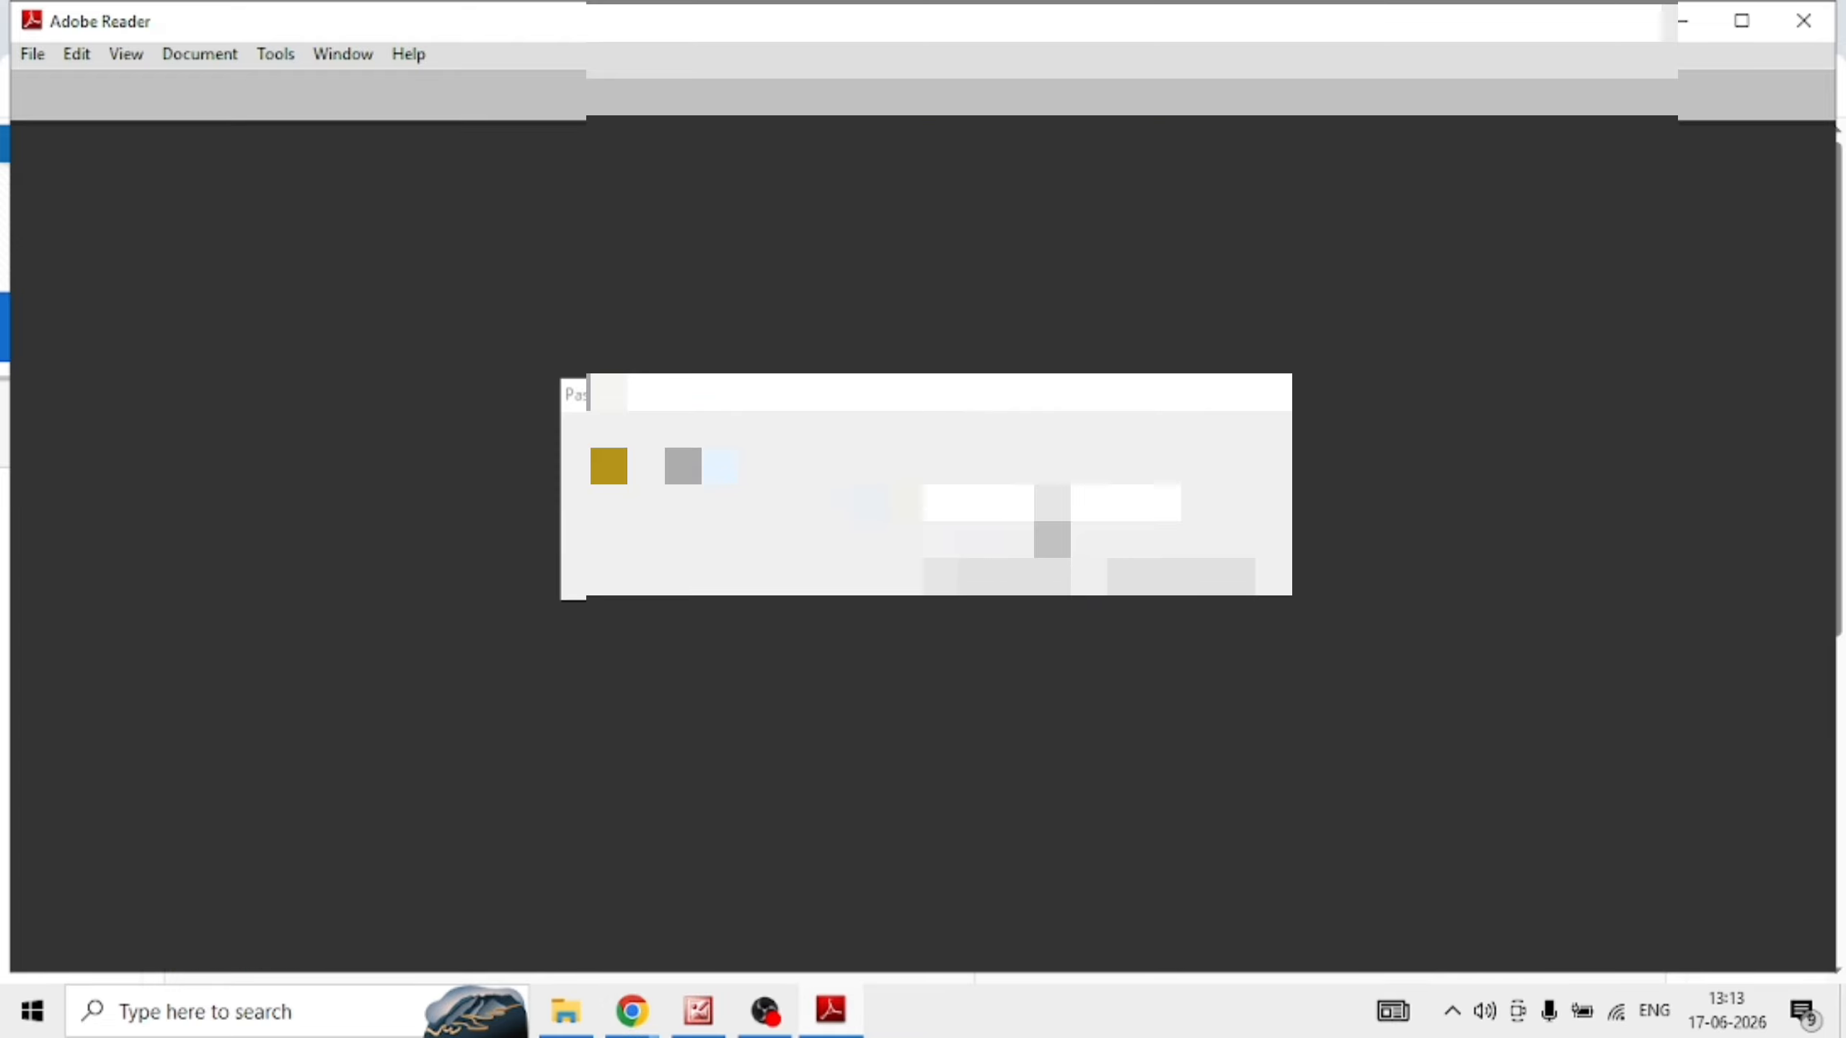
left_click(1050, 512)
type("*")
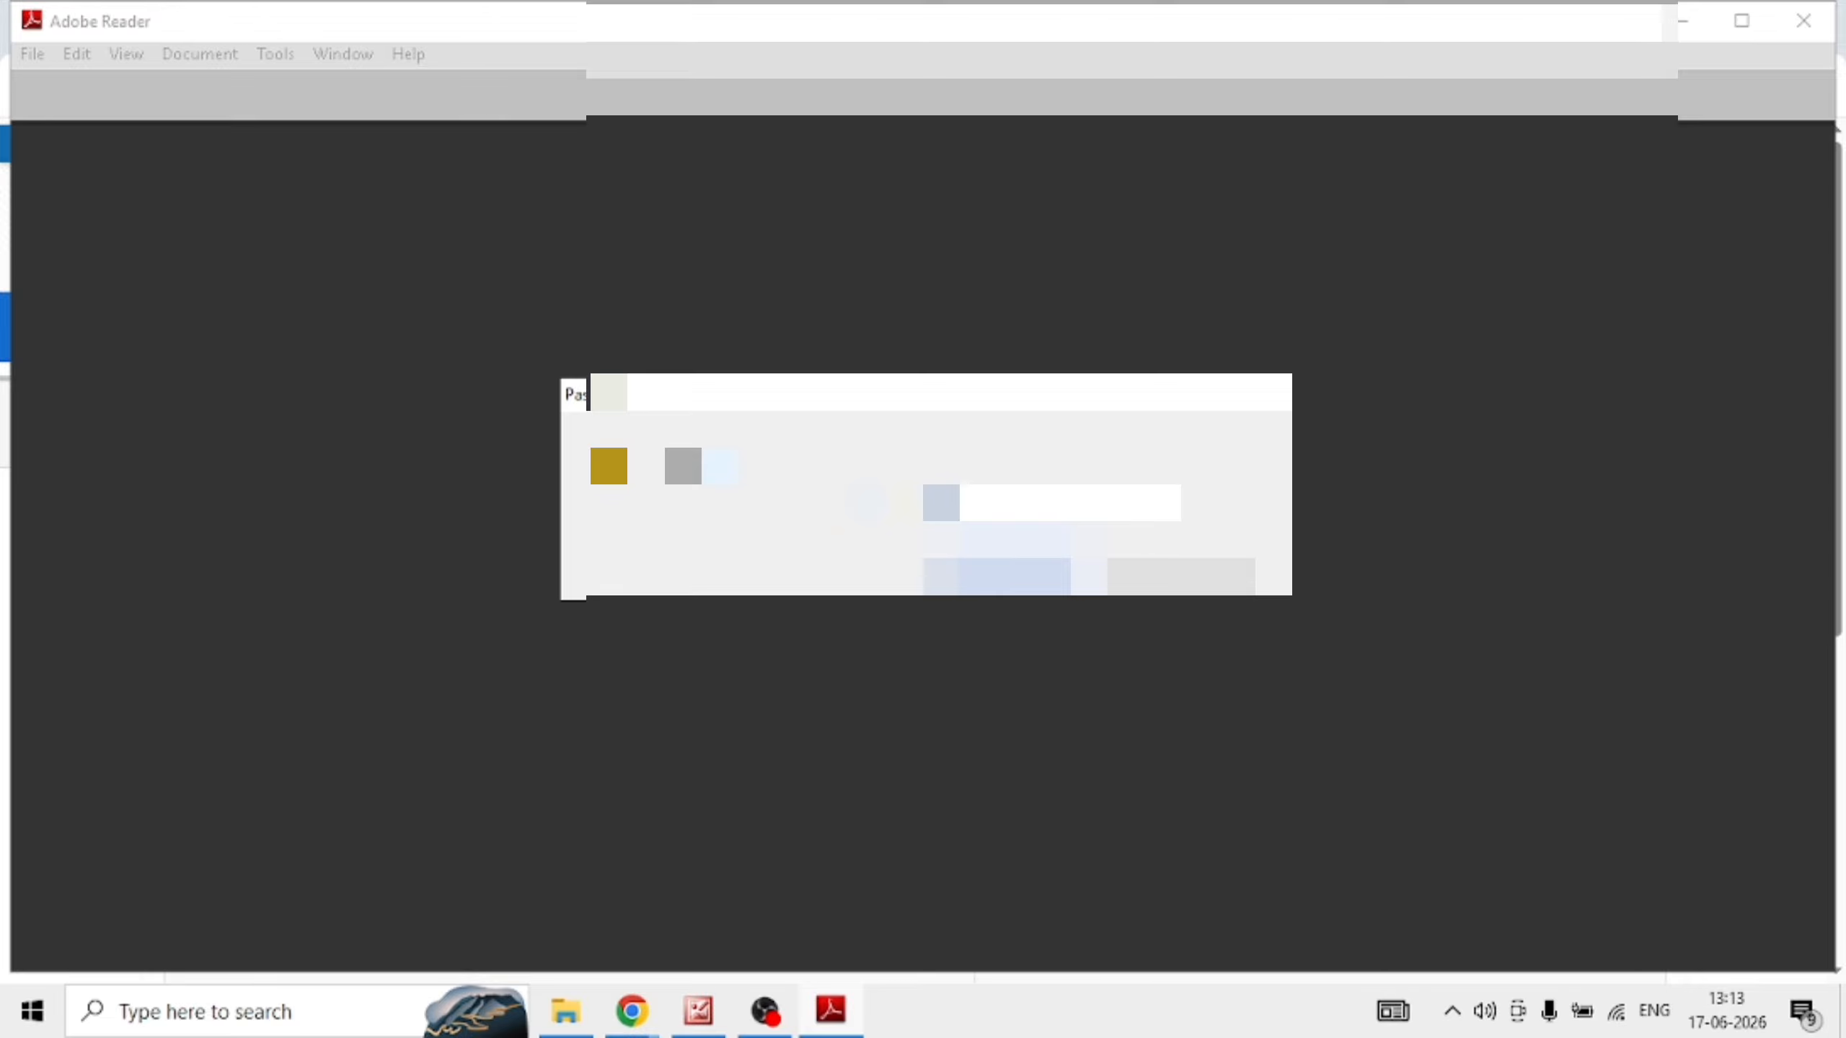
type("*")
left_click(1052, 578)
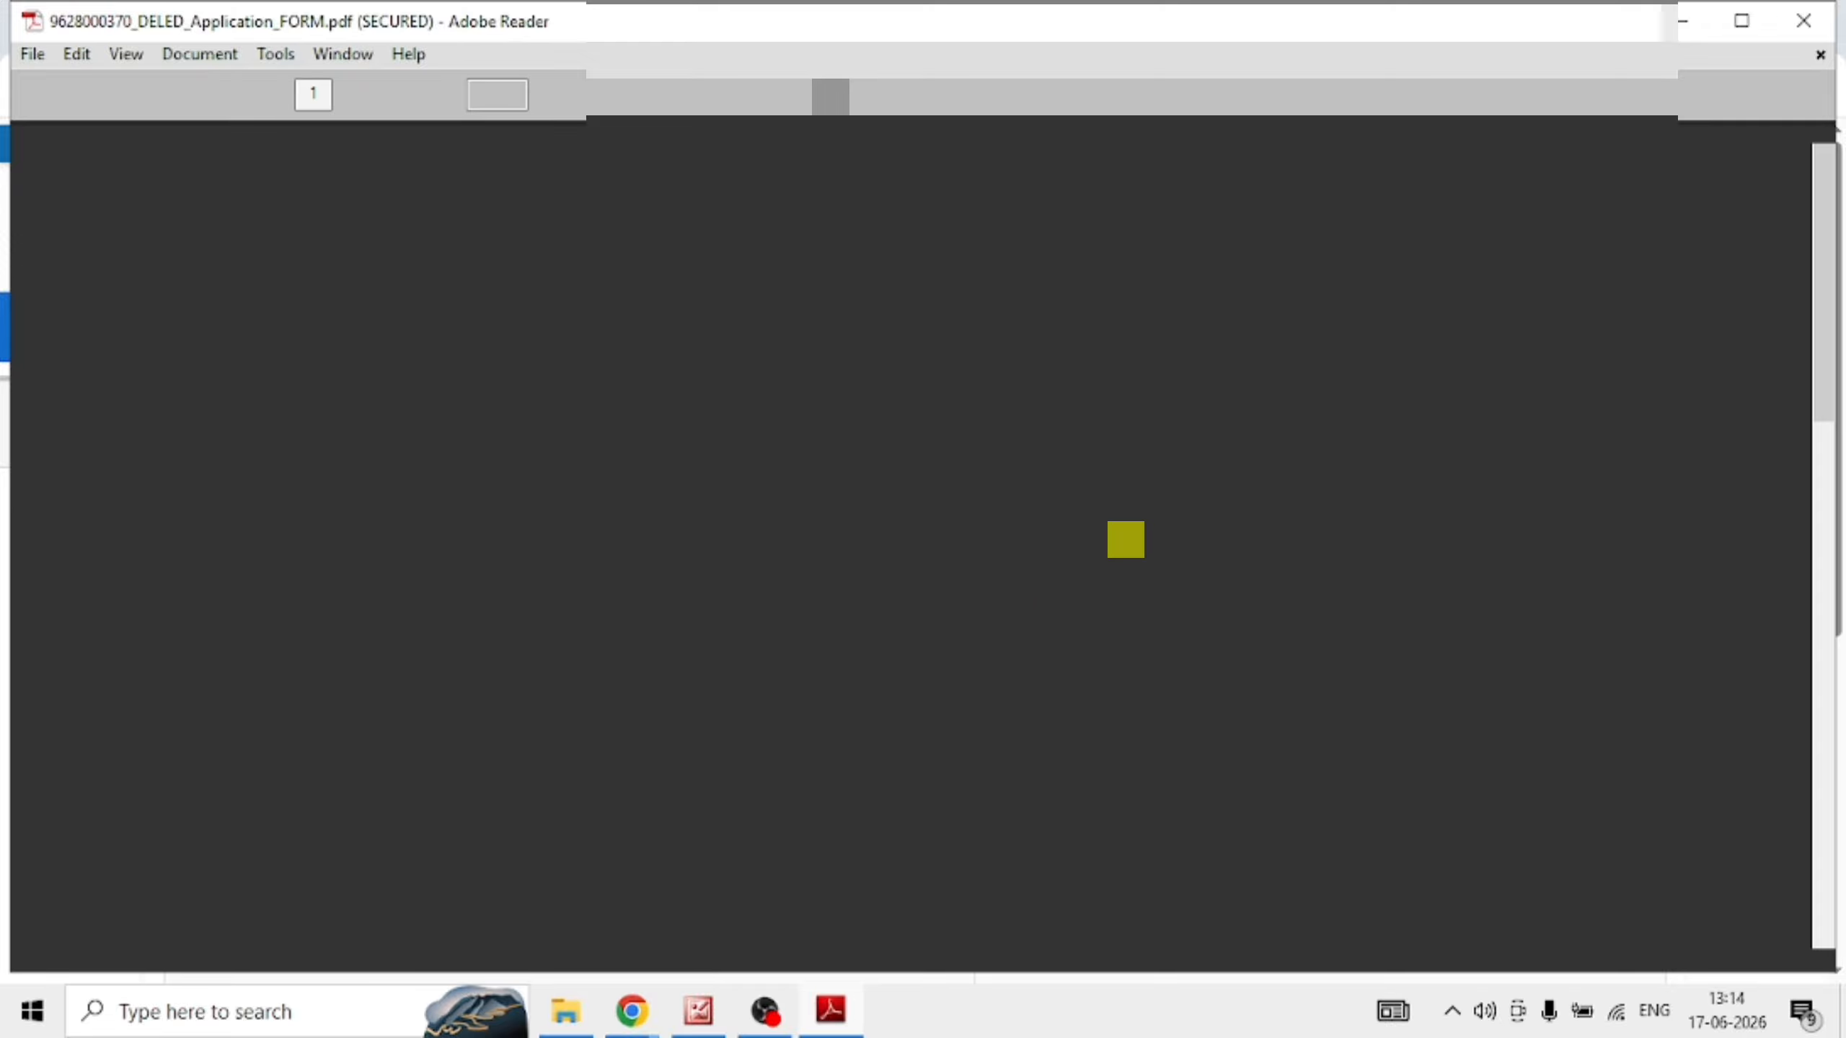
Step: Review the application form and send it to print on a different printer
scroll(1196, 248, "down", 10)
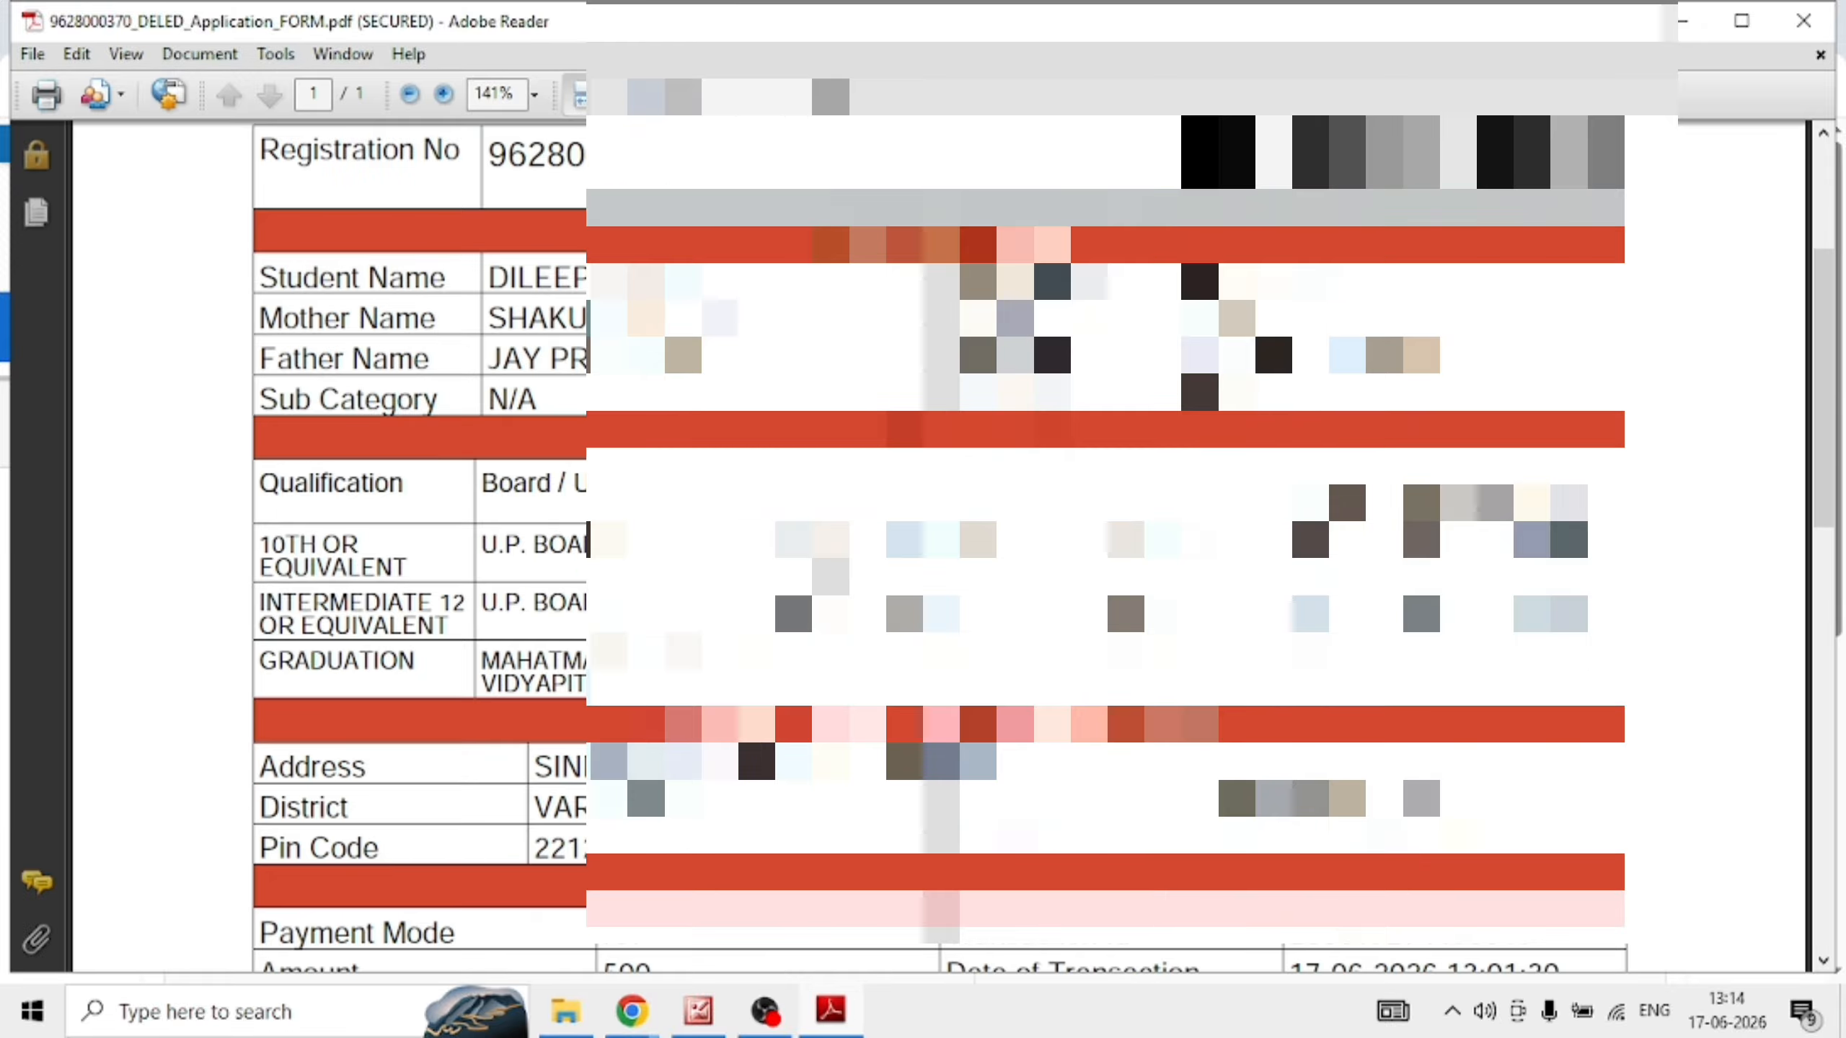
scroll(418, 509, "down", 12)
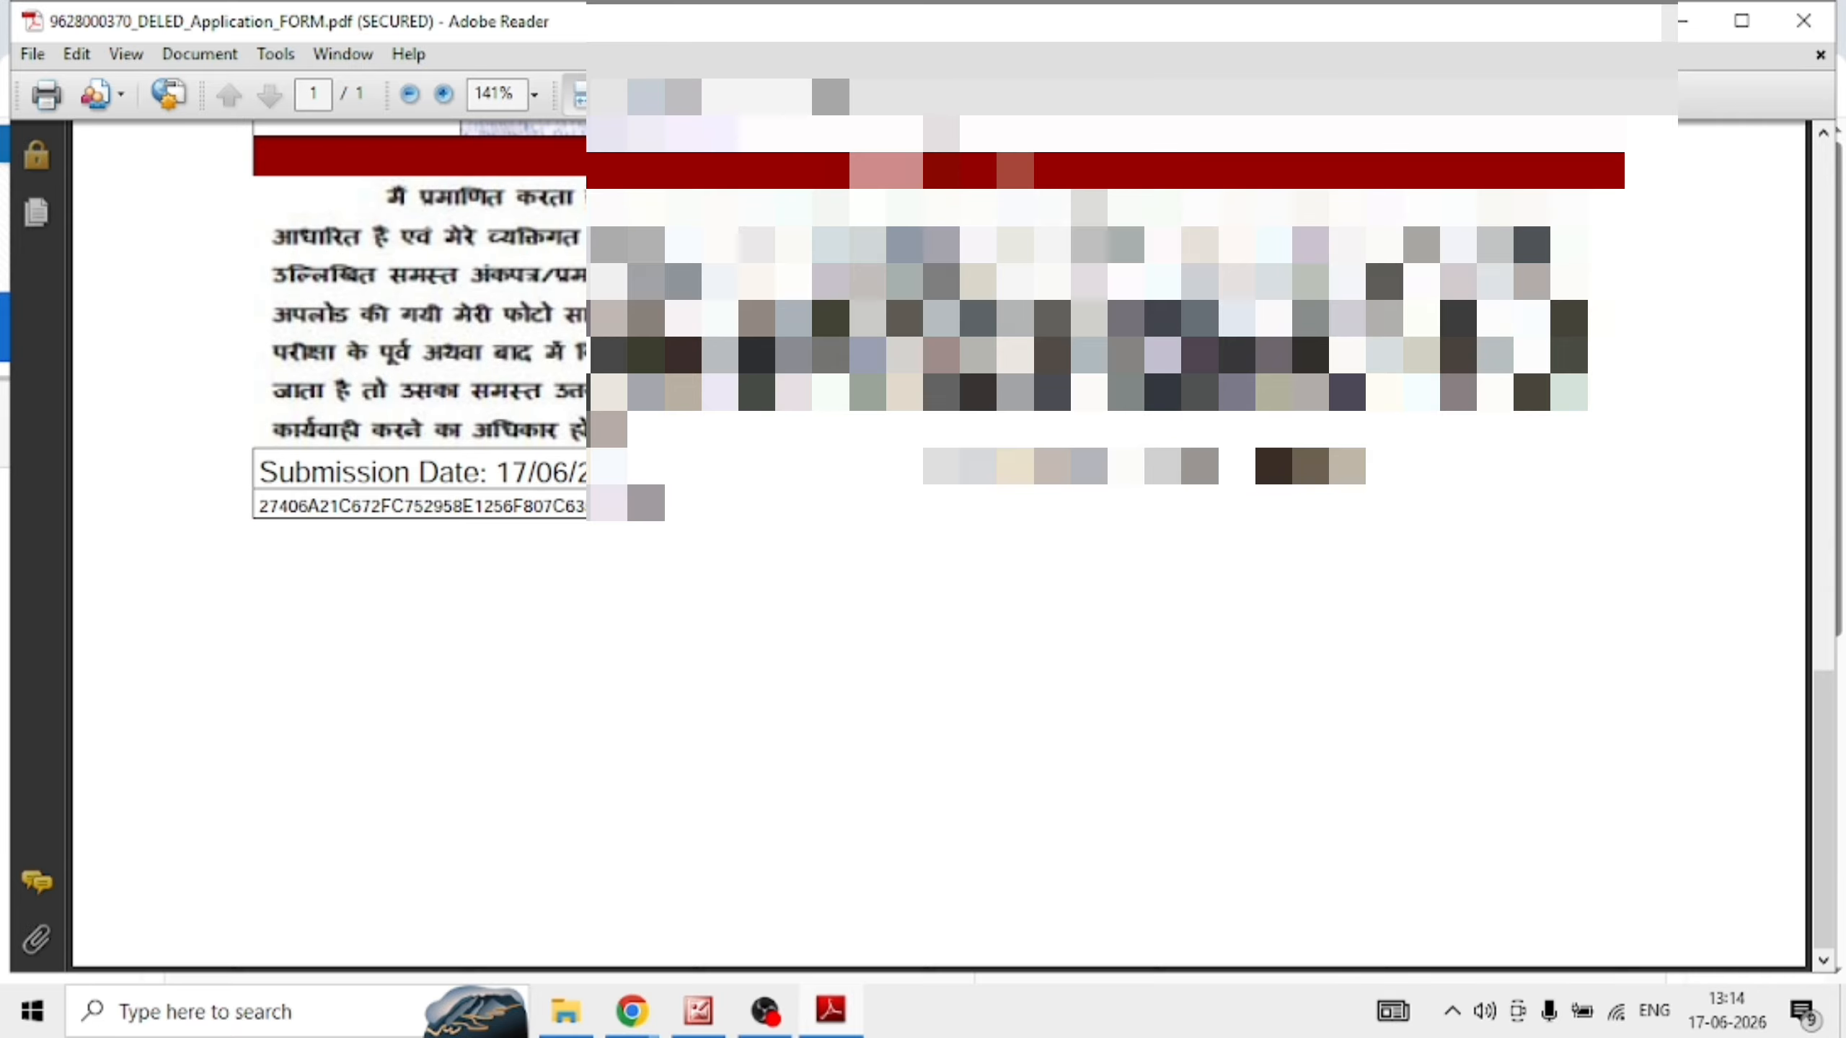
scroll(418, 509, "up", 3)
scroll(938, 545, "up", 18)
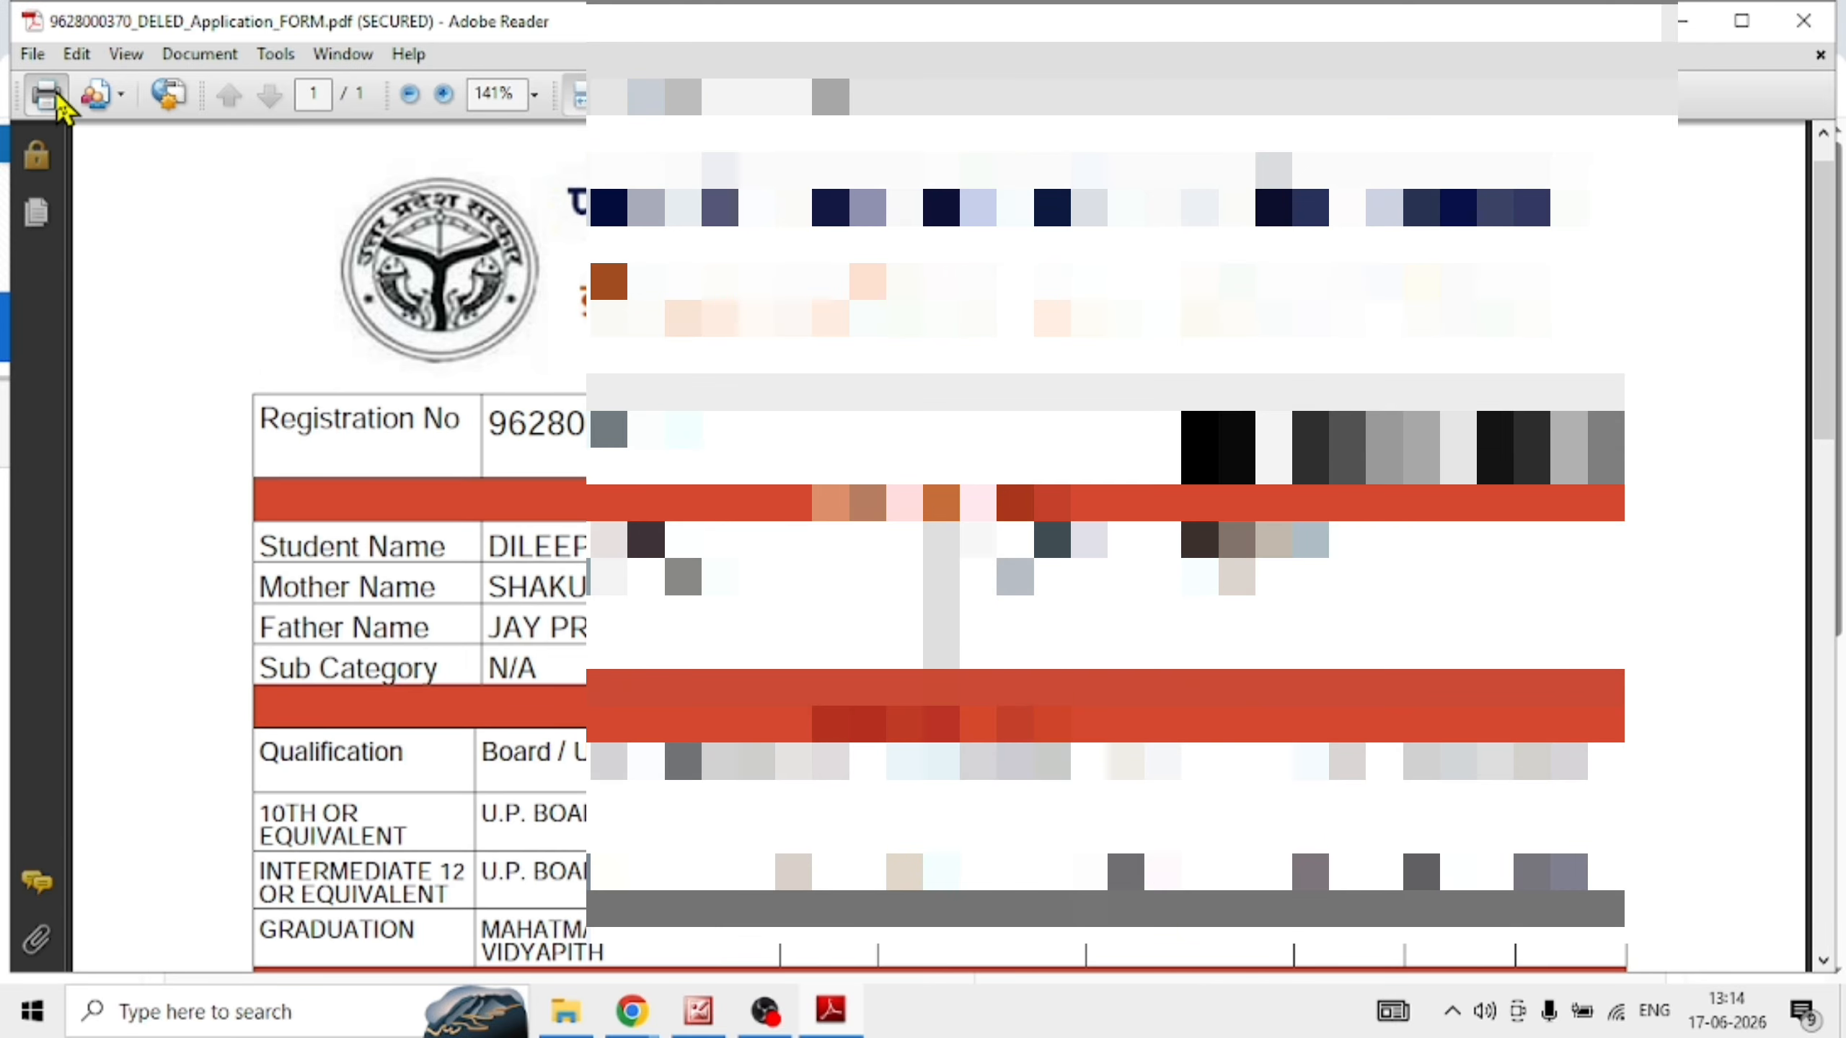
left_click(49, 94)
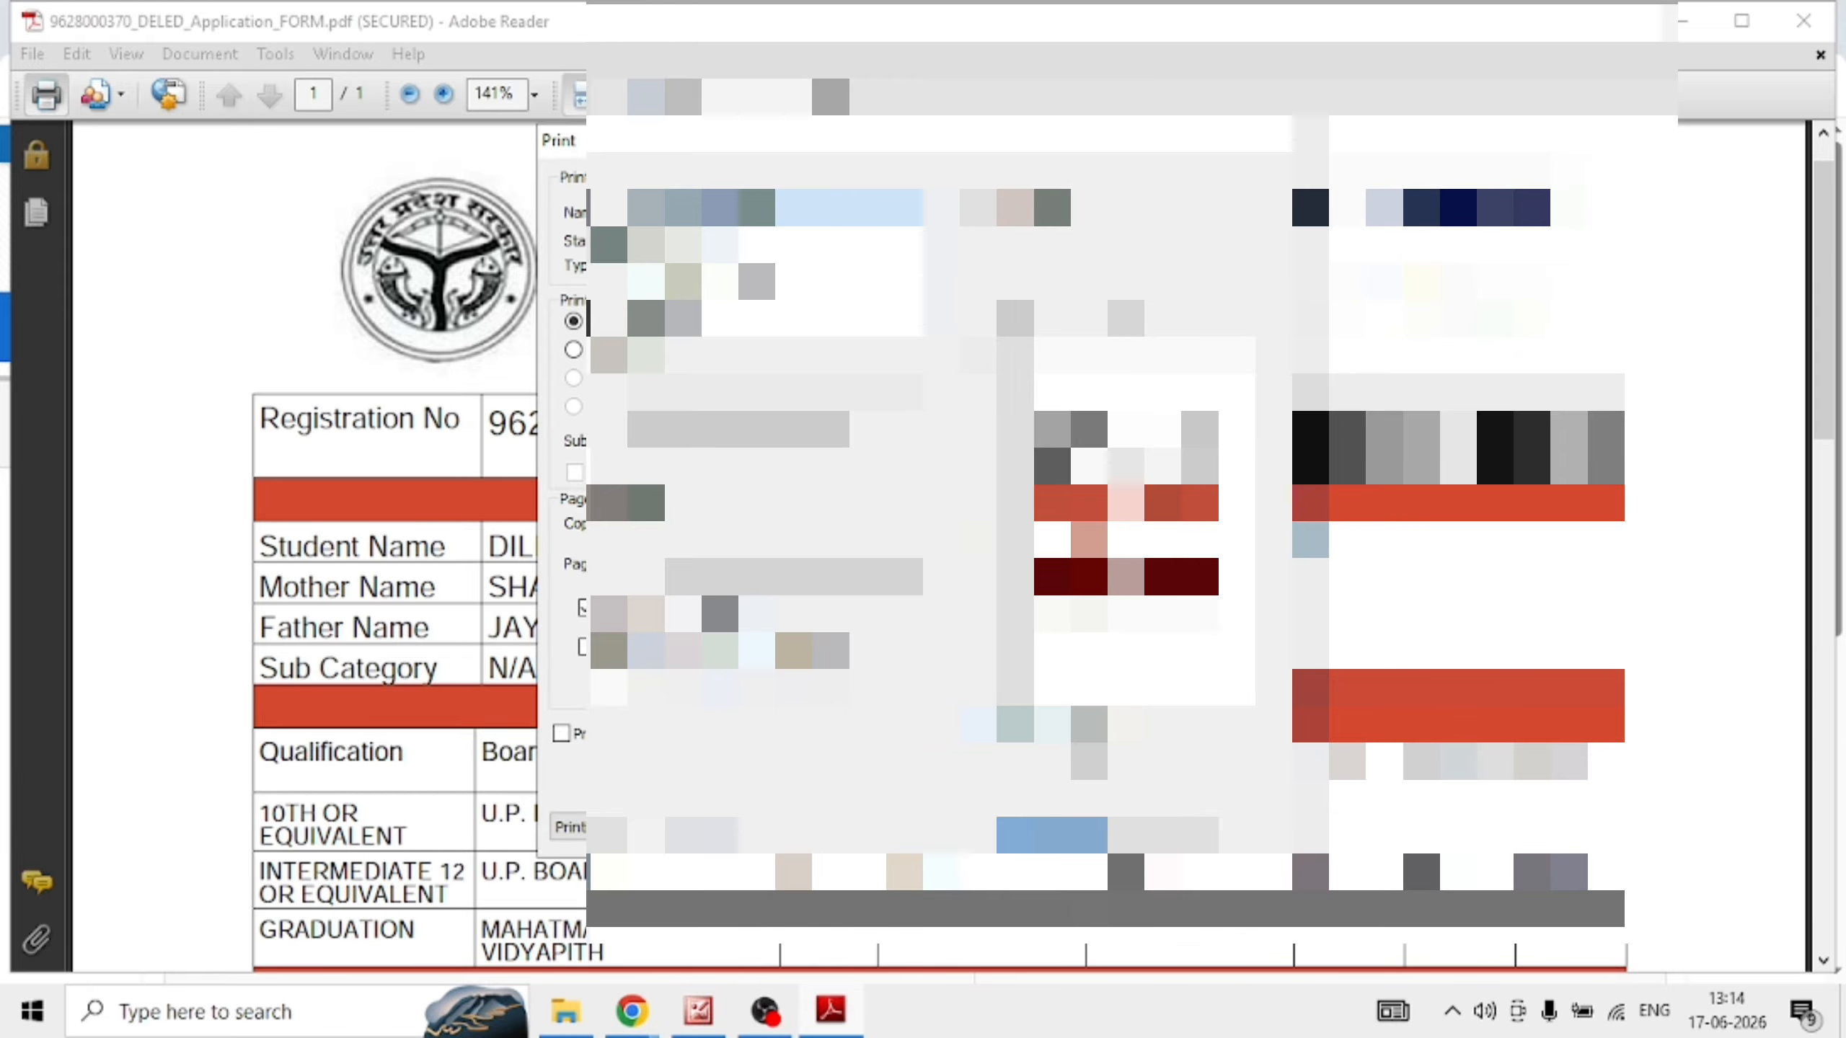
left_click(865, 280)
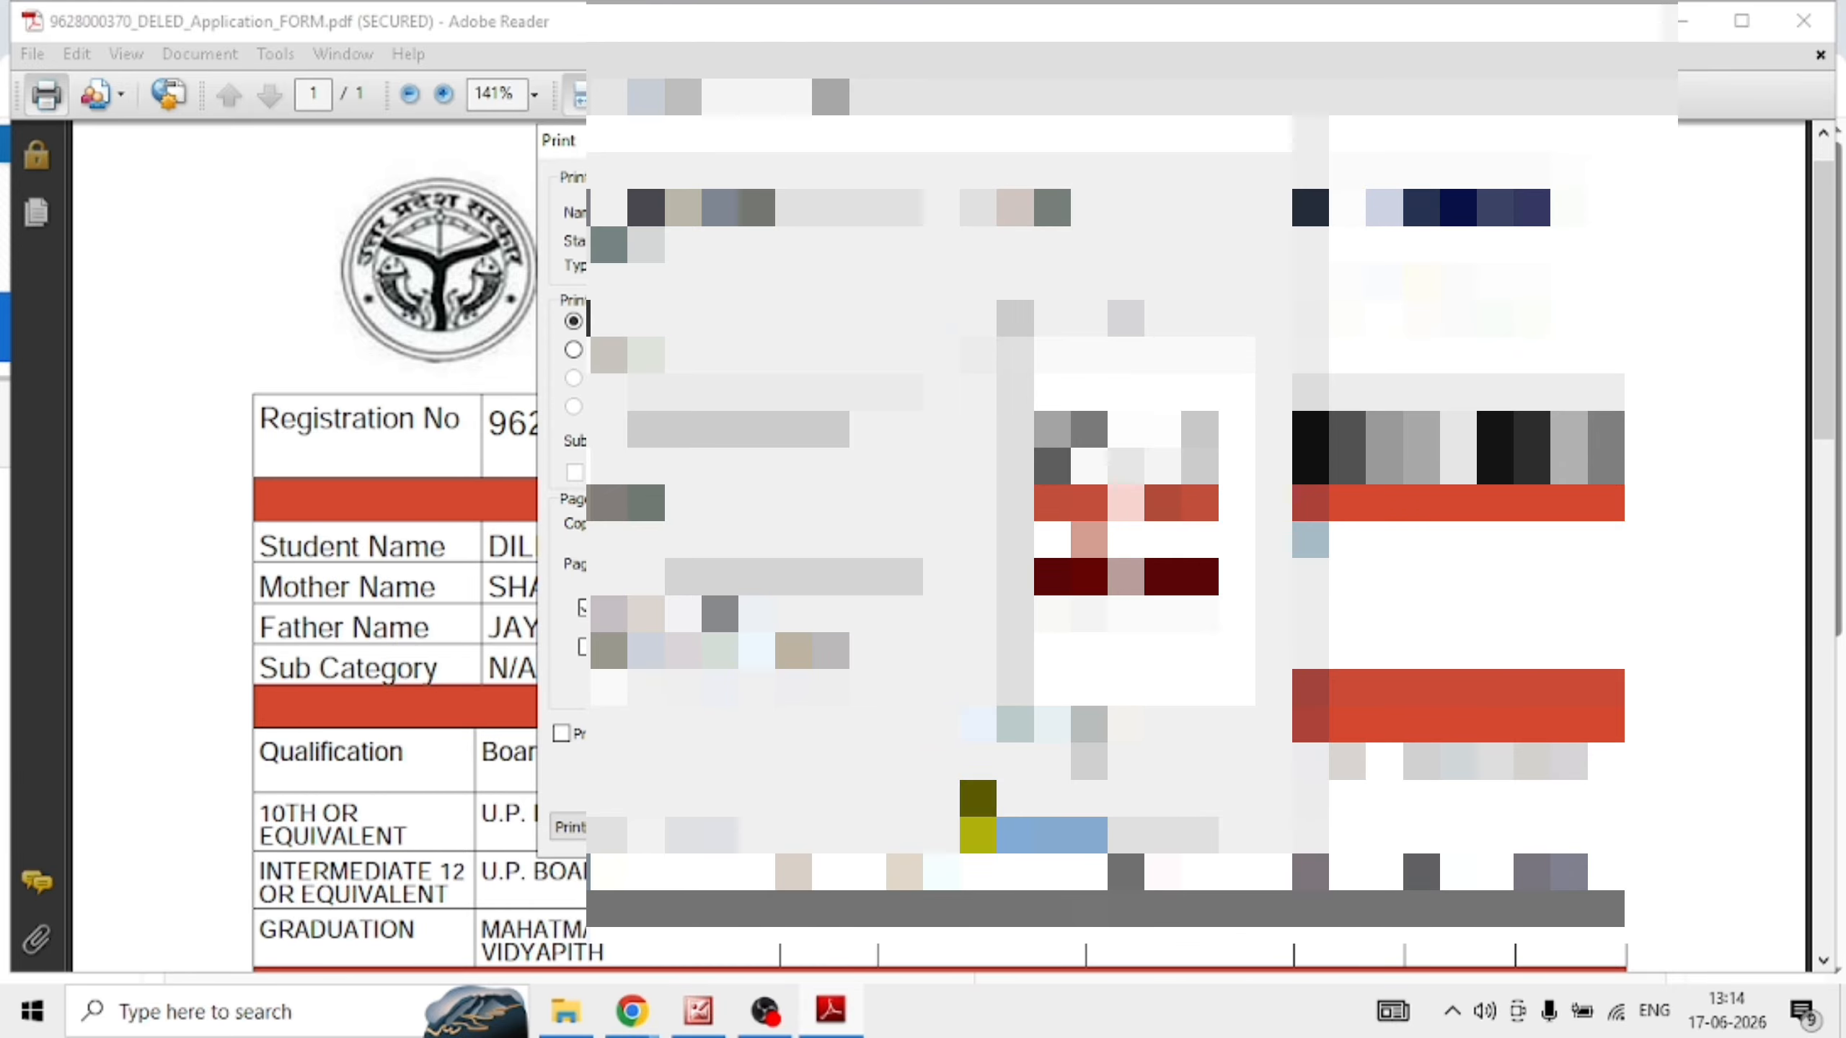
left_click(1051, 835)
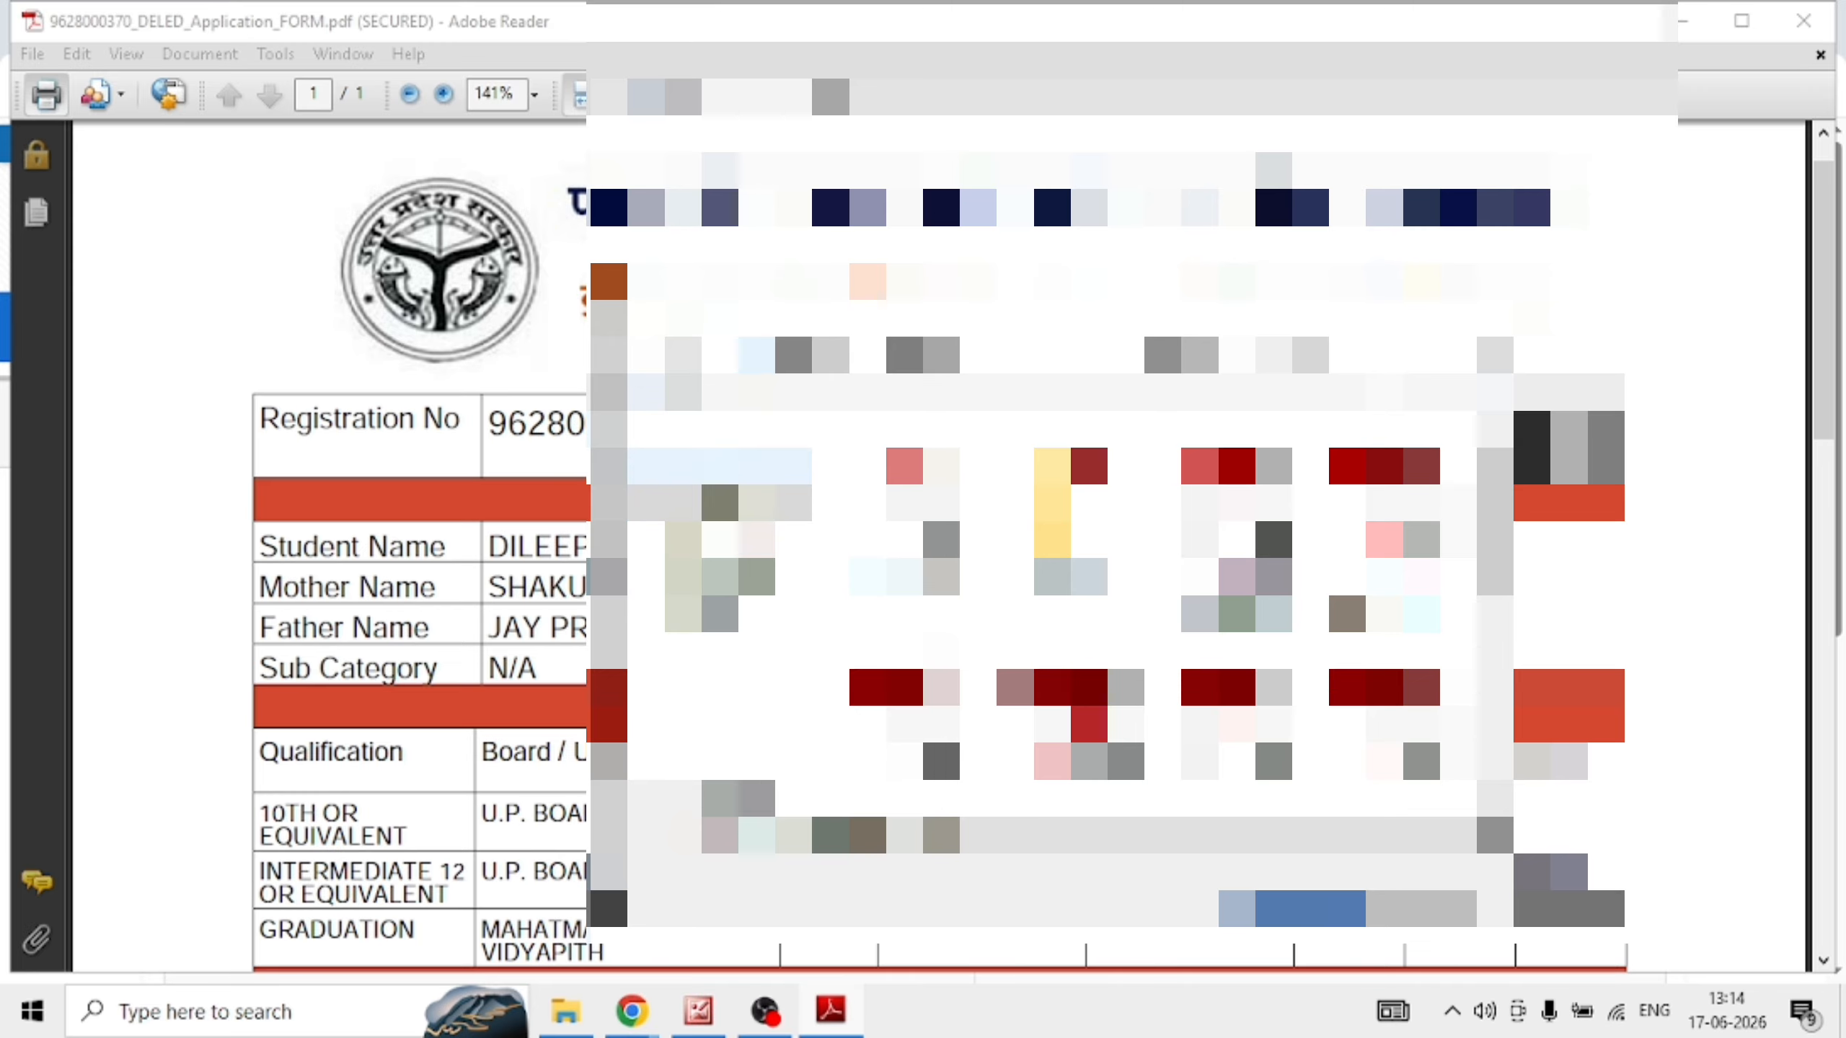
Step: Browse to and open a destination folder for the printed output file
left_click(727, 503)
left_click(908, 798)
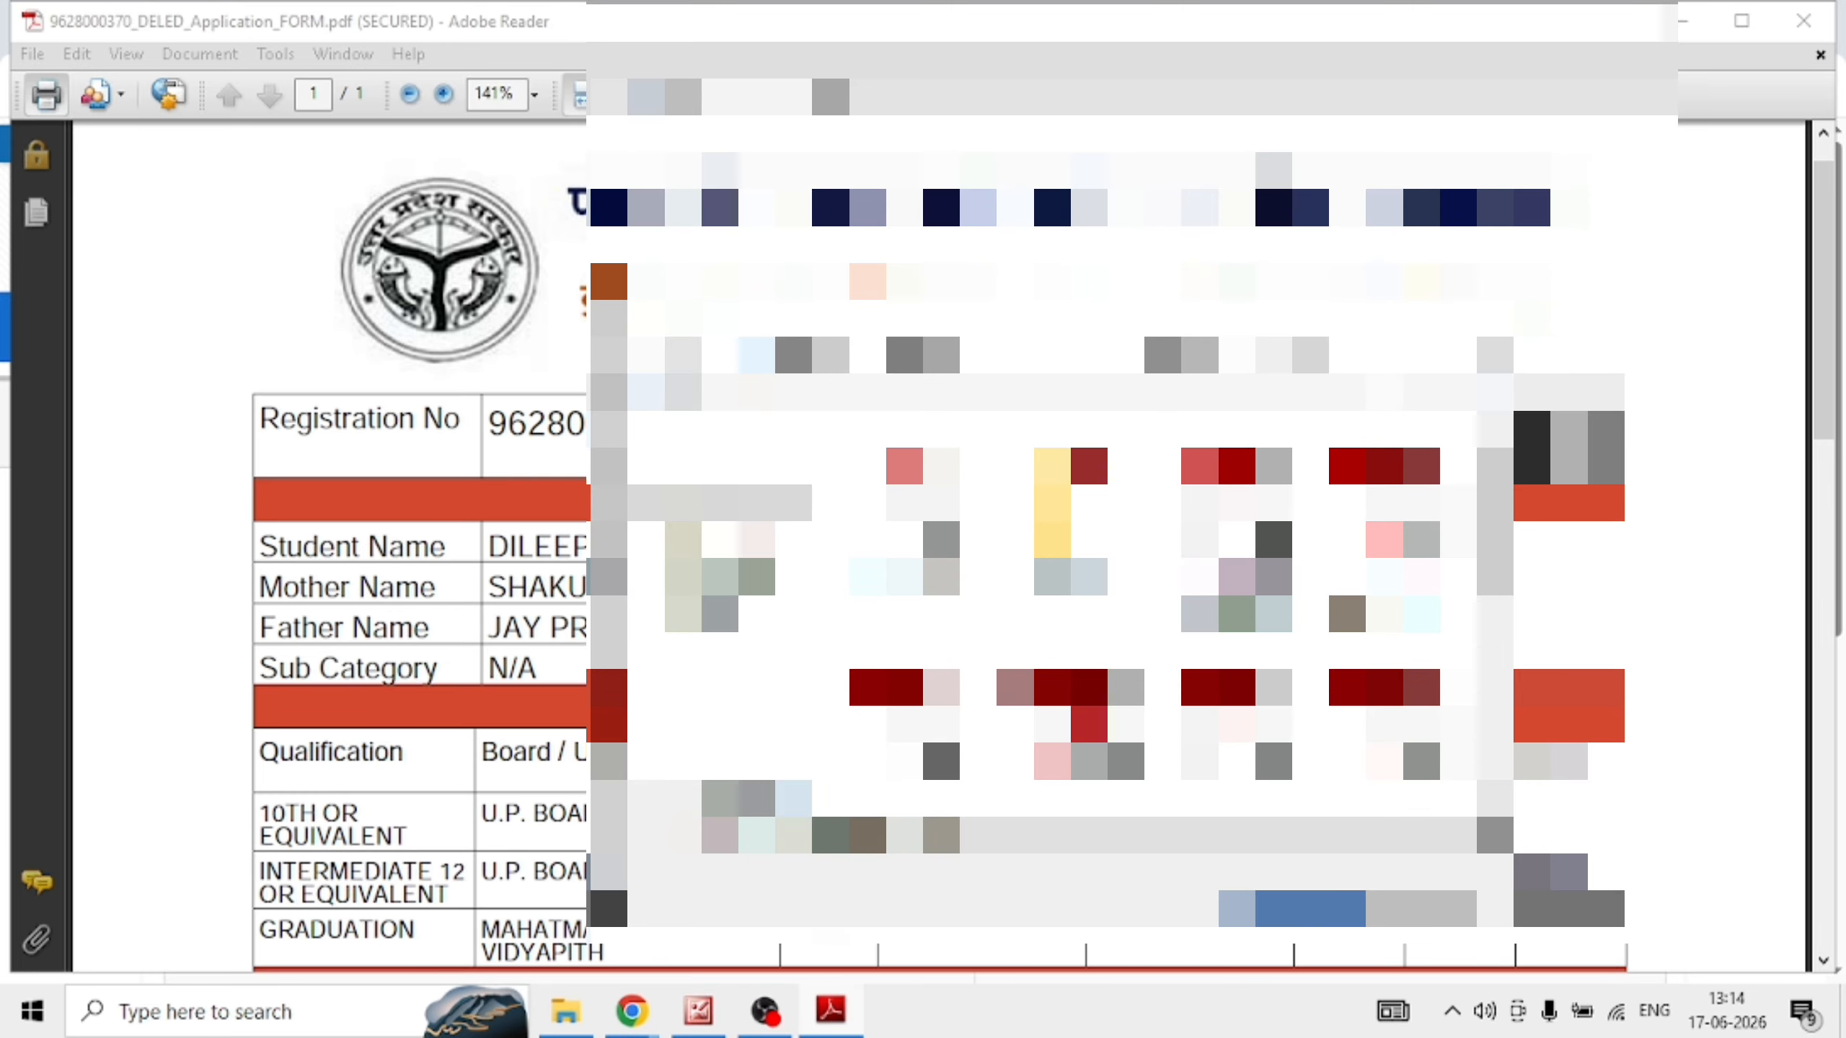
scroll(727, 578, "down", 3)
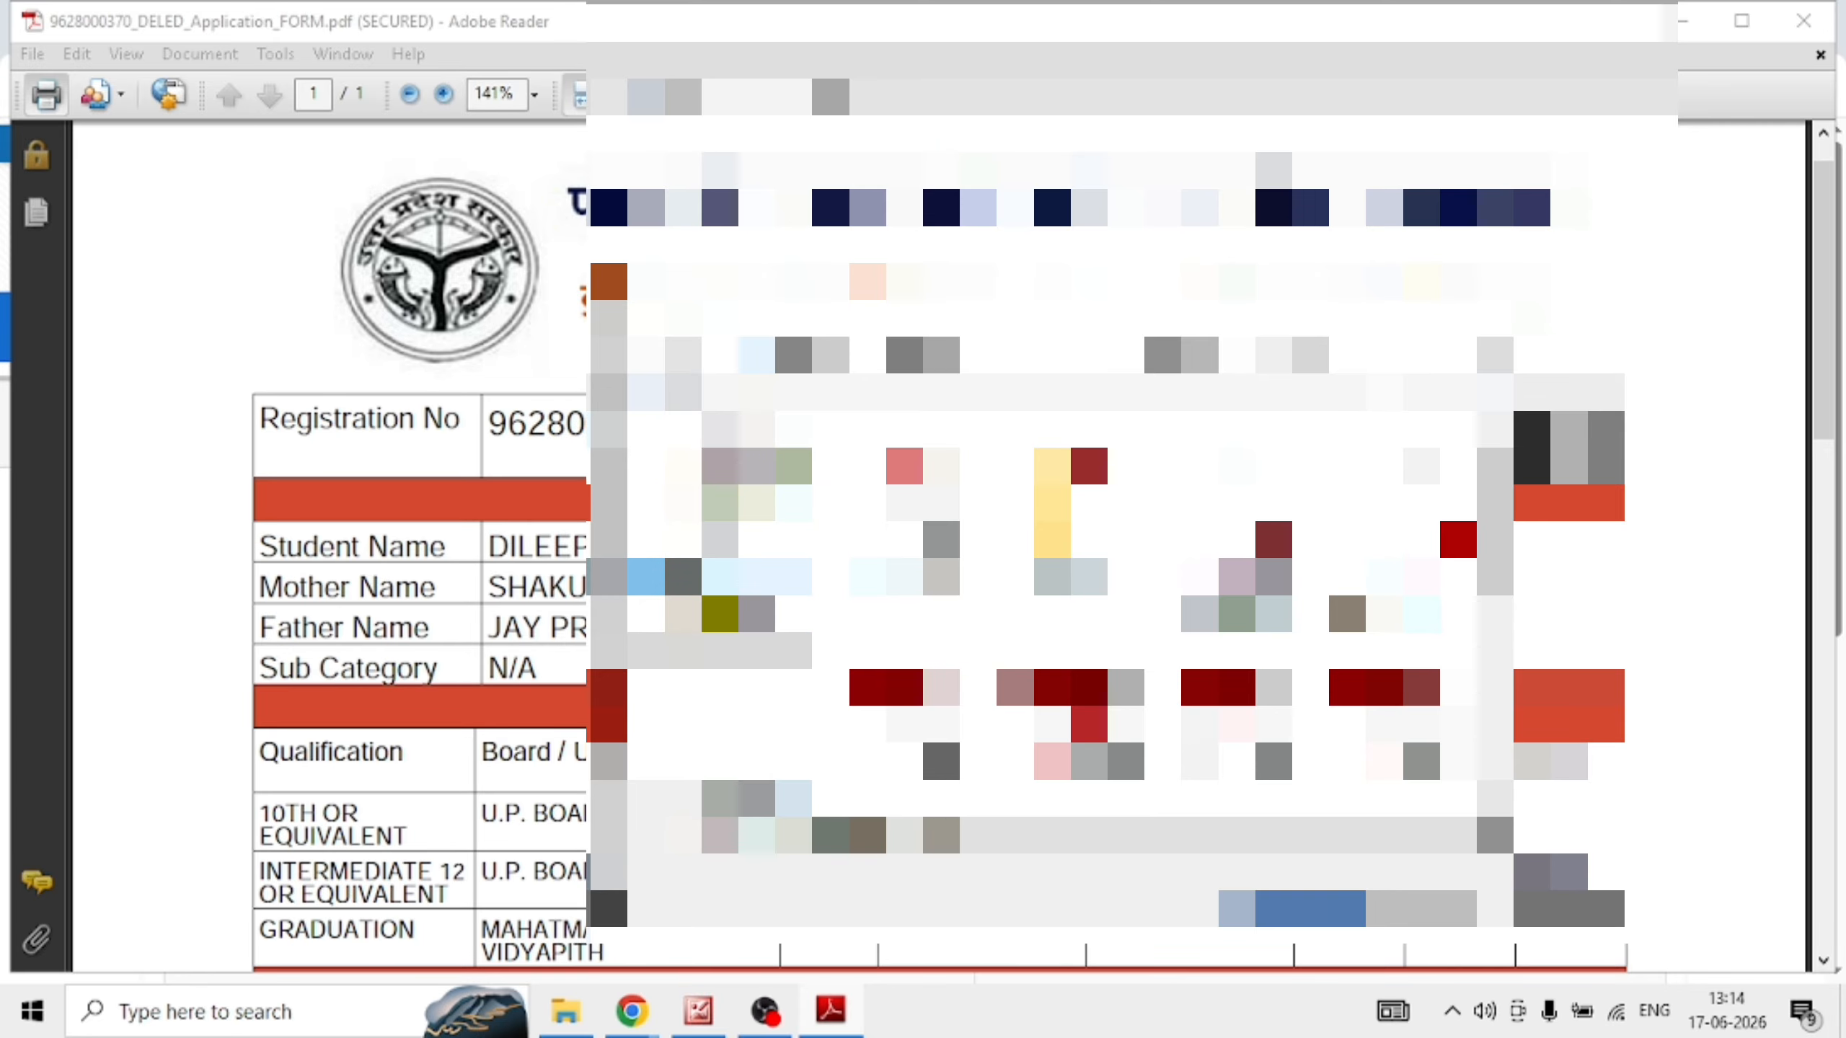
left_click(726, 578)
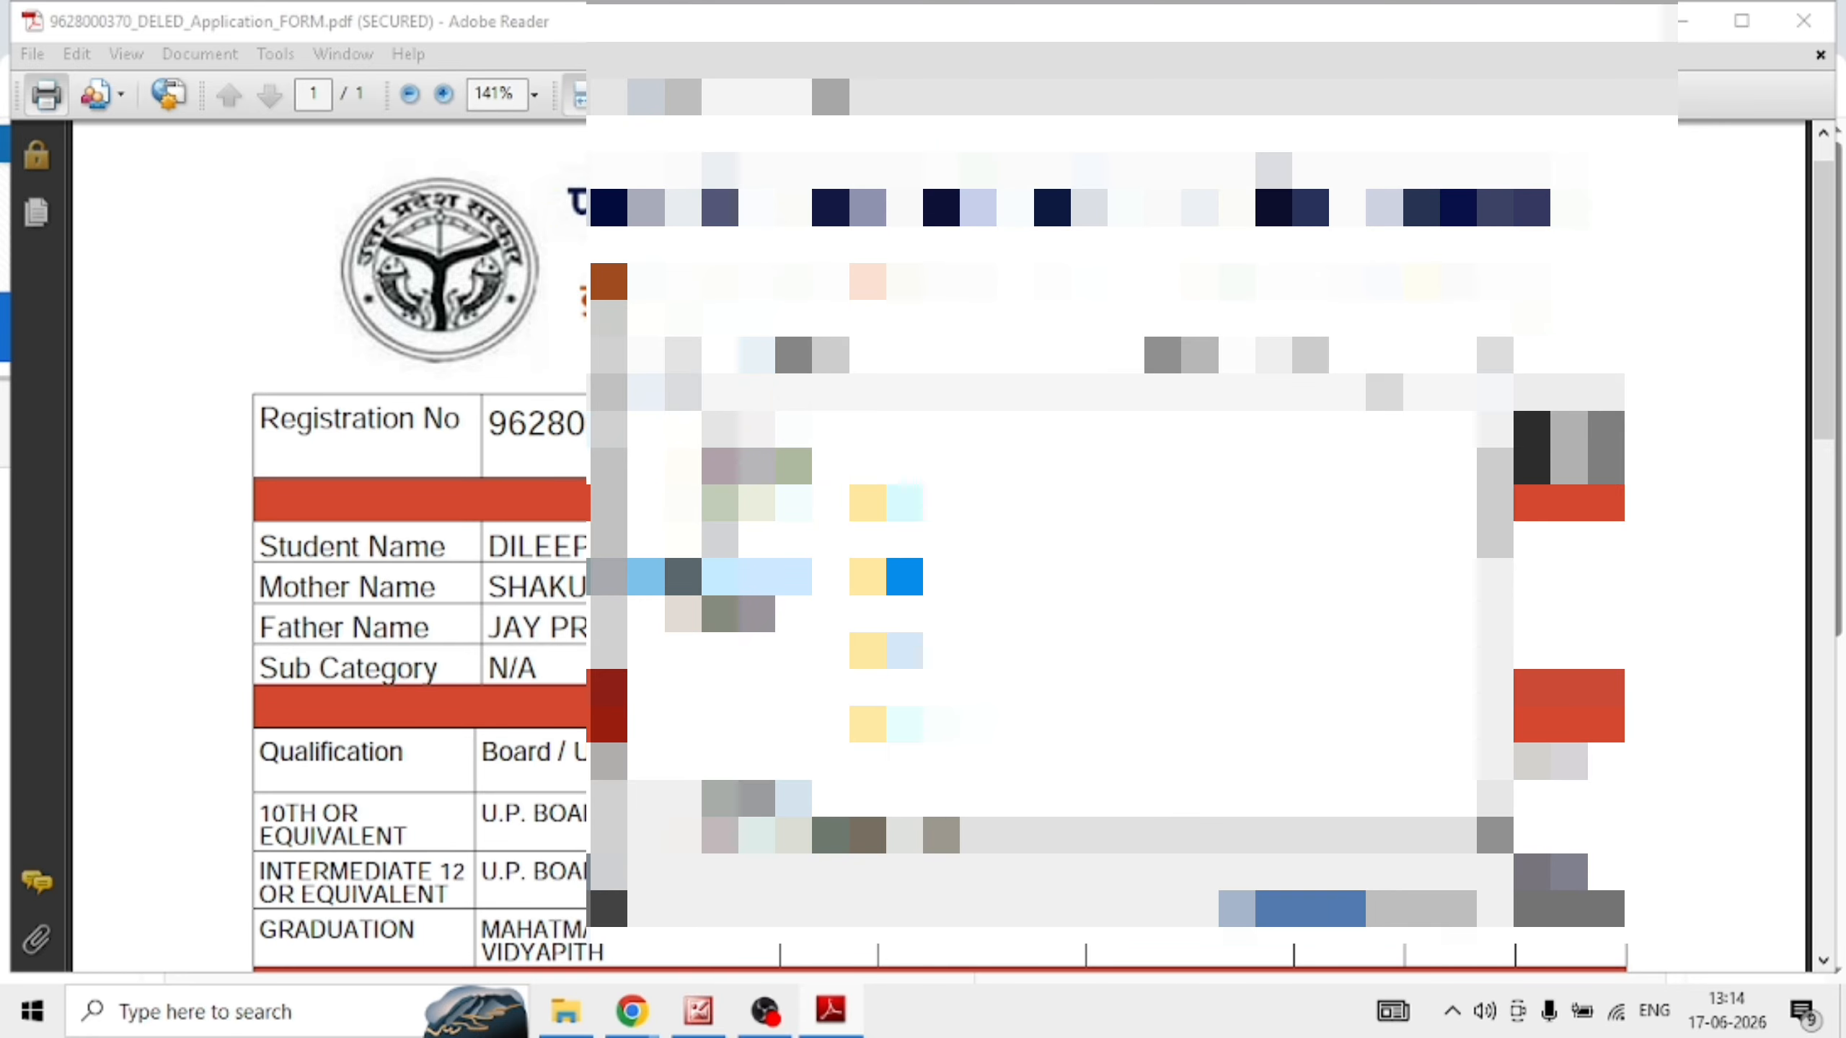
double_click(1017, 577)
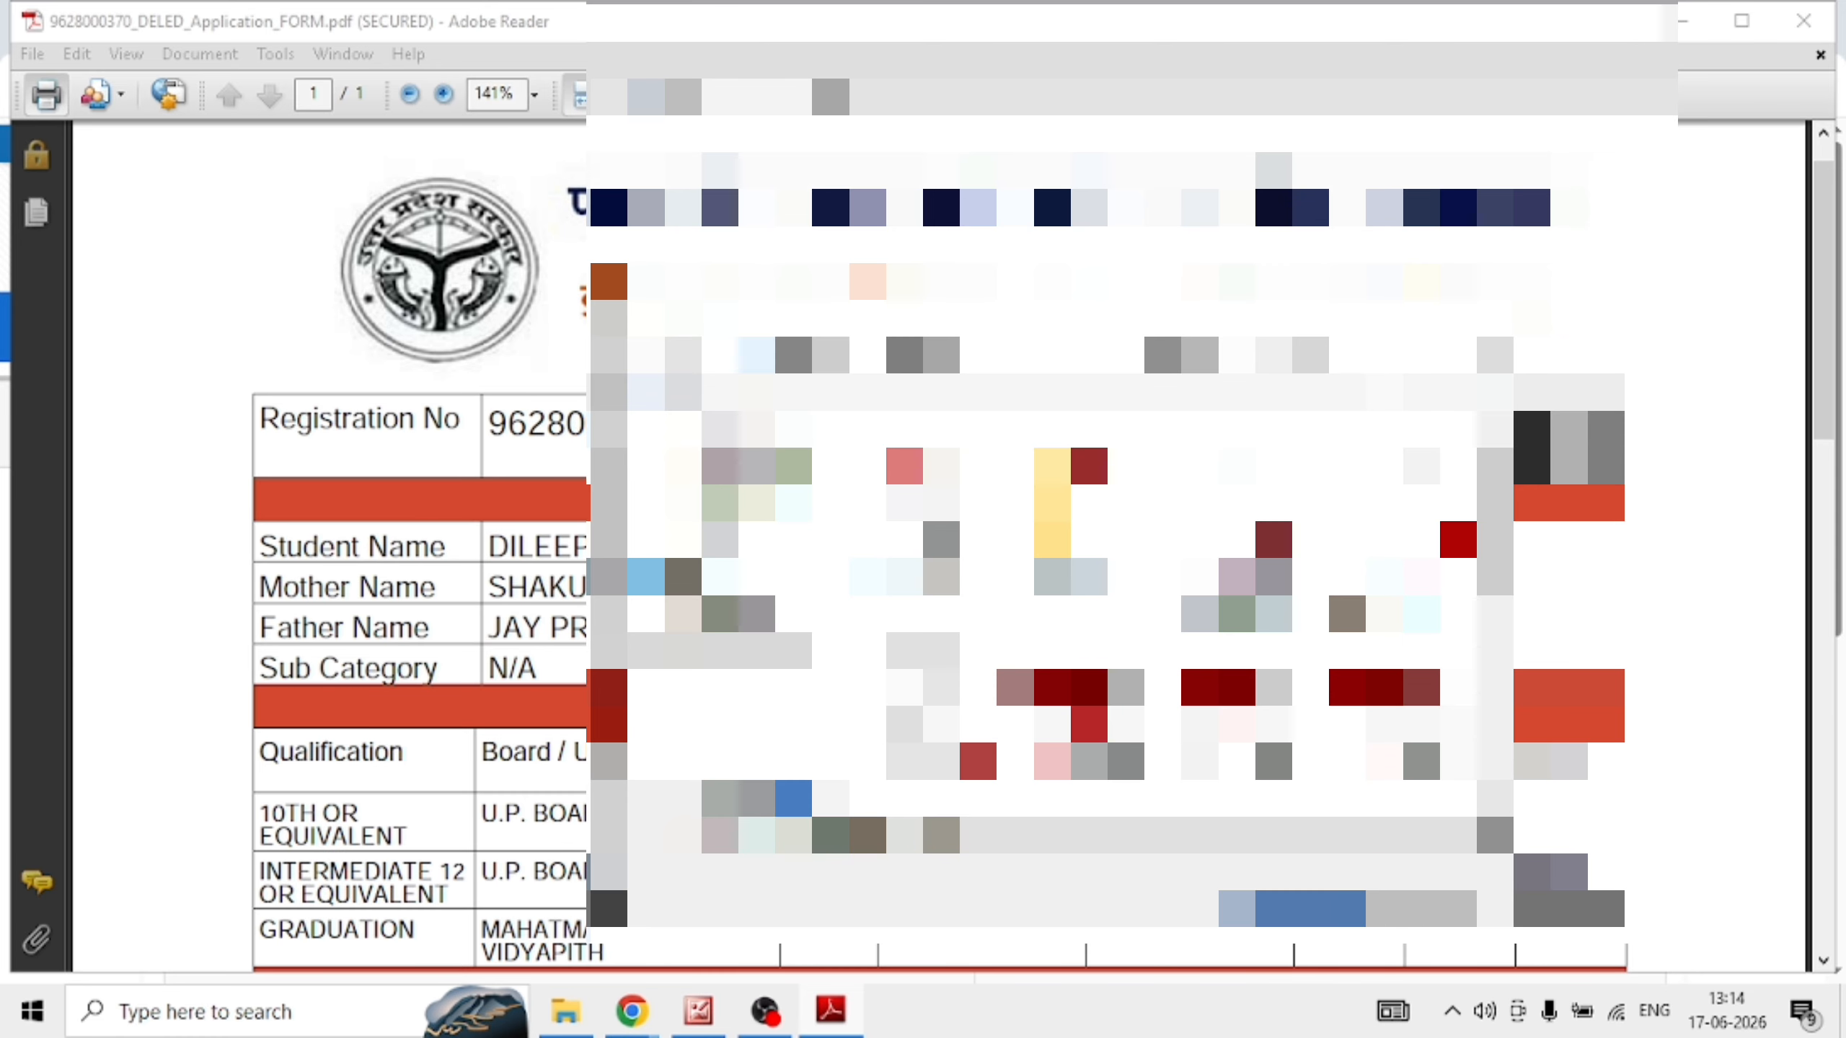